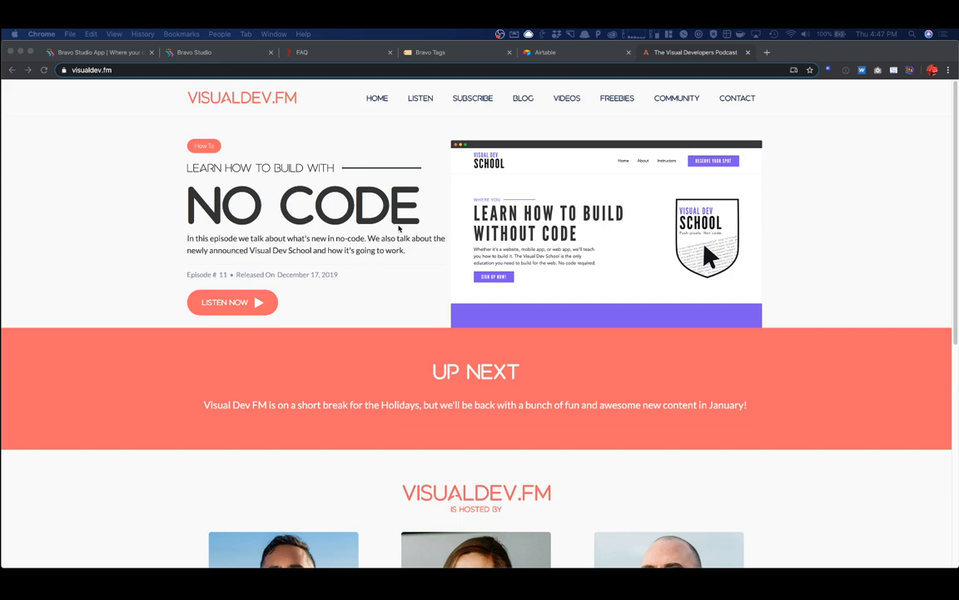
Step: Switch to the Bravo Studio homepage and read its feature sections on native actions, real data and populating beyond one screen
{"action": "left_click", "coordinate": [360, 137]}
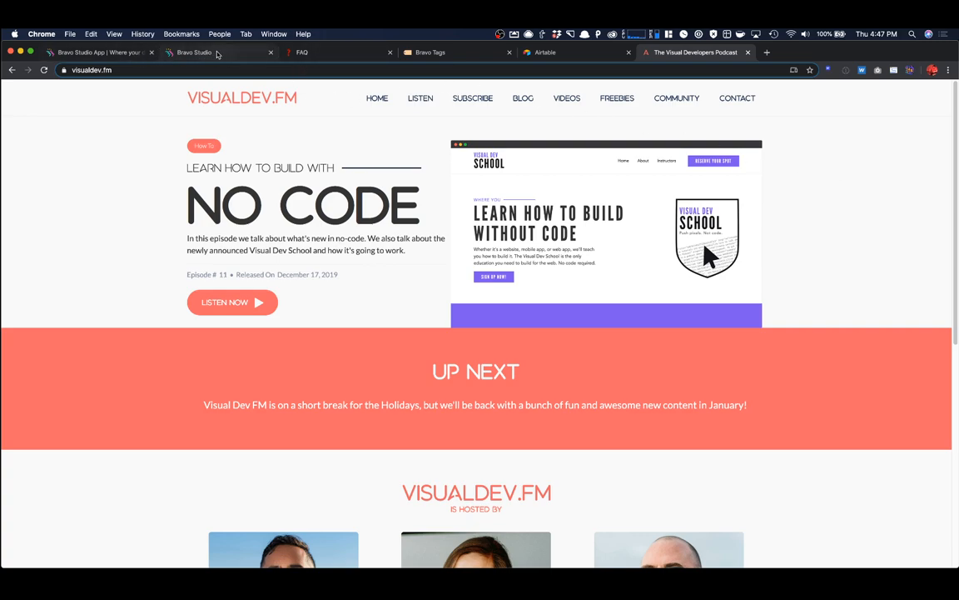
{"action": "left_click", "coordinate": [191, 52]}
{"action": "left_click", "coordinate": [107, 54]}
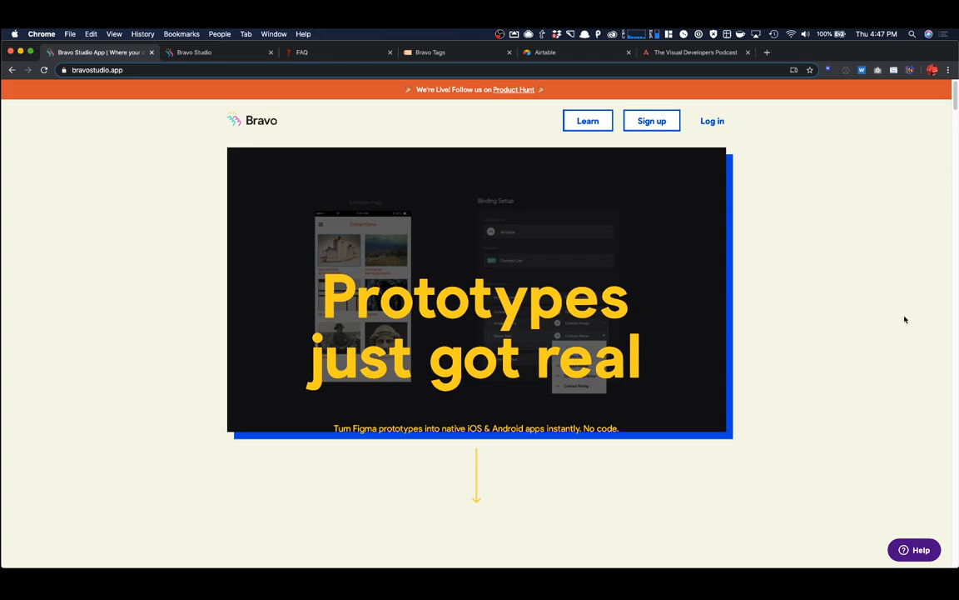
{"action": "scroll", "coordinate": [662, 391], "scroll_direction": "down", "scroll_amount": 5}
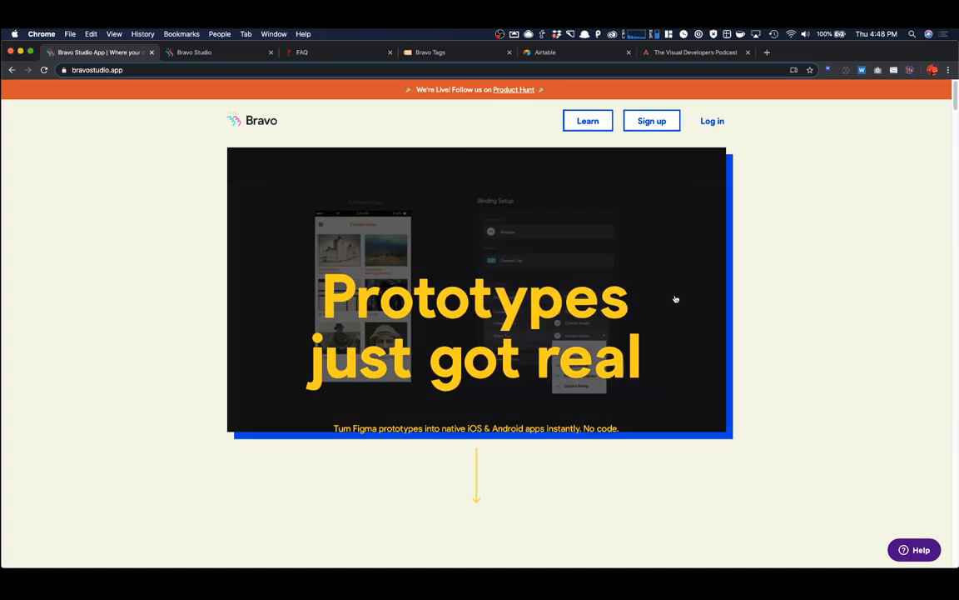
{"action": "scroll", "coordinate": [676, 298], "scroll_direction": "down", "scroll_amount": 10}
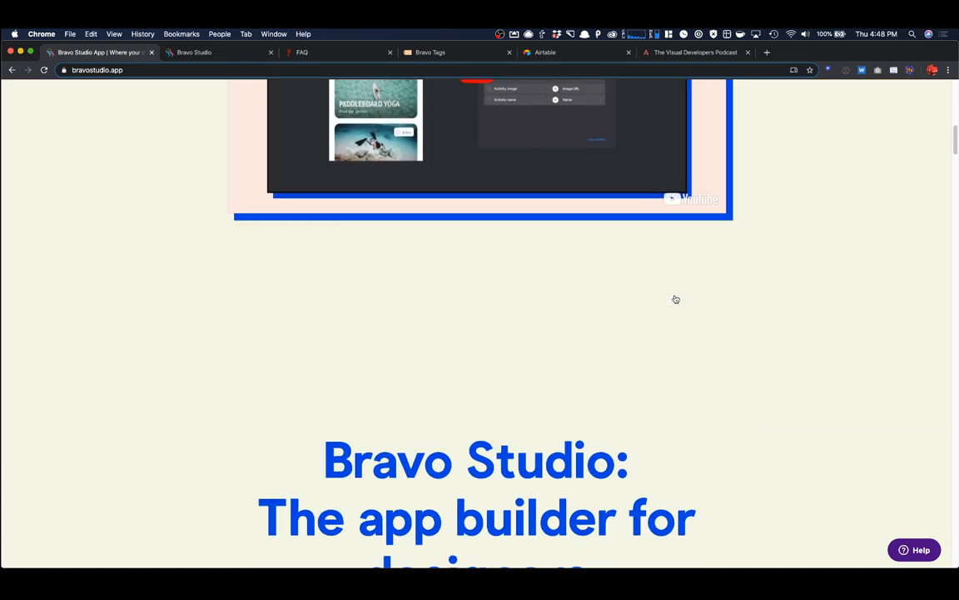
{"action": "scroll", "coordinate": [675, 298], "scroll_direction": "down", "scroll_amount": 10}
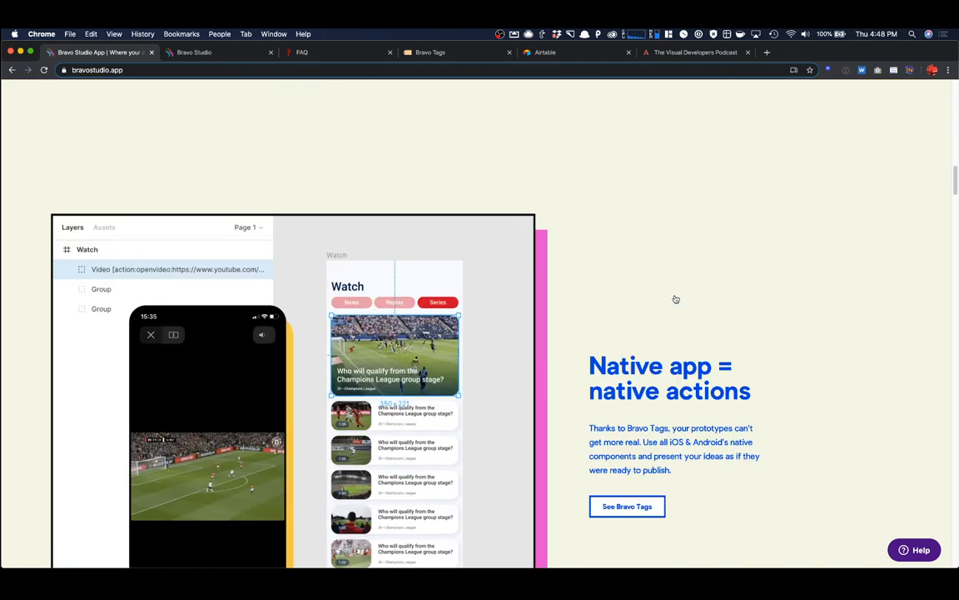
{"action": "scroll", "coordinate": [675, 298], "scroll_direction": "down", "scroll_amount": 10}
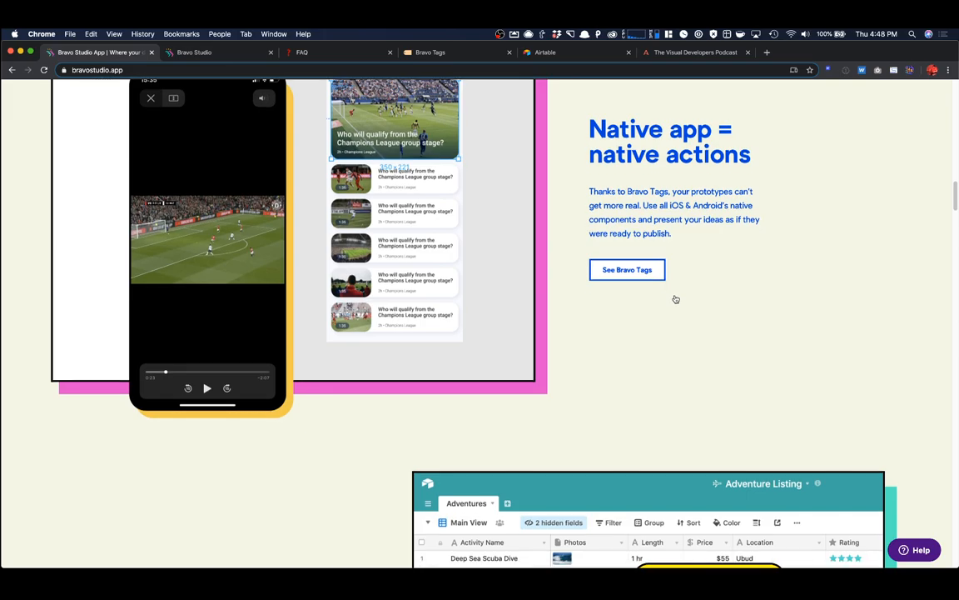
{"action": "scroll", "coordinate": [675, 298], "scroll_direction": "down", "scroll_amount": 5}
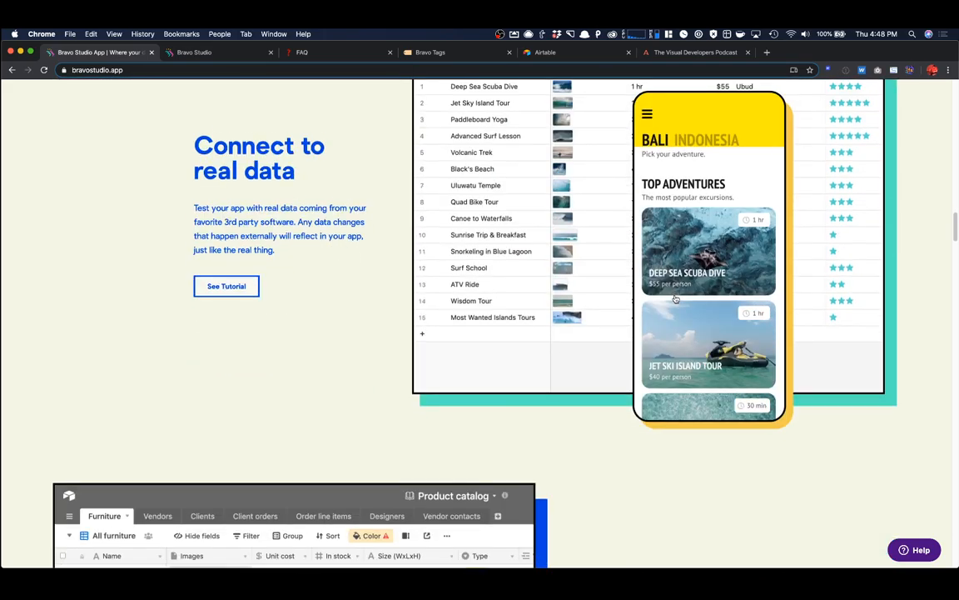
{"action": "scroll", "coordinate": [675, 298], "scroll_direction": "up", "scroll_amount": 8}
{"action": "scroll", "coordinate": [676, 298], "scroll_direction": "down", "scroll_amount": 8}
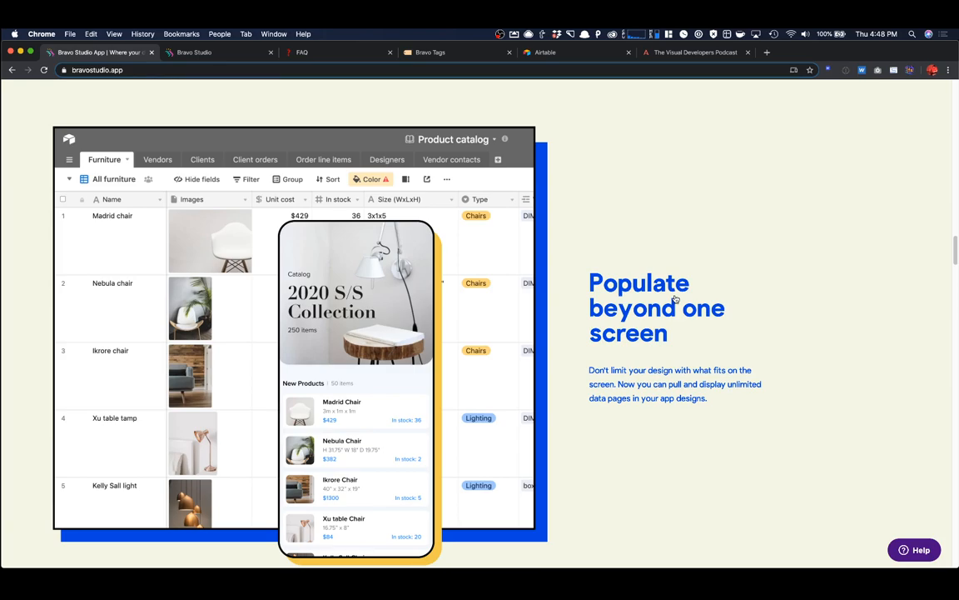
{"action": "scroll", "coordinate": [675, 298], "scroll_direction": "down", "scroll_amount": 5}
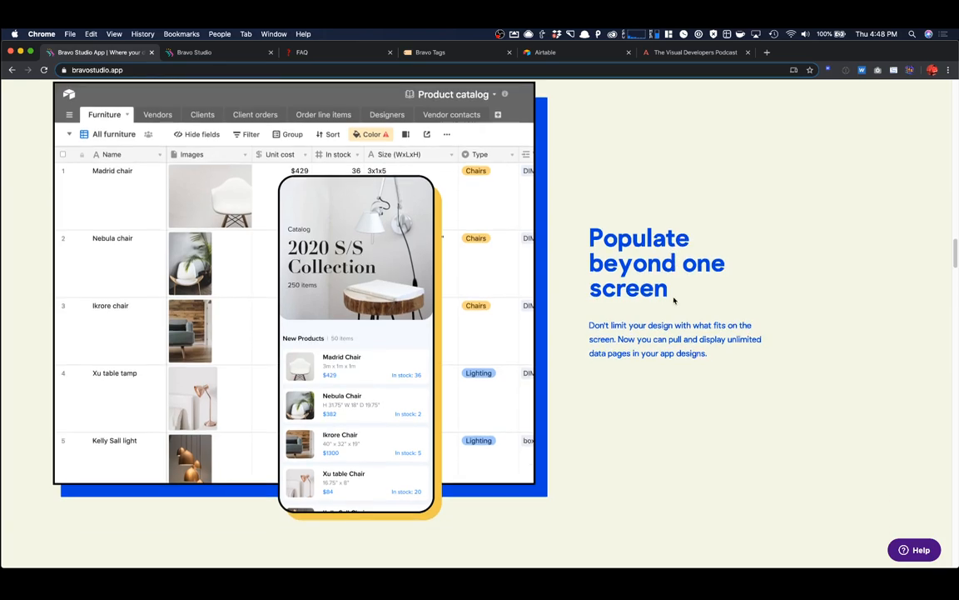
Step: Examine the workflow timeline on the Bravo homepage, reading the stage descriptions from Prototype in Figma to Ready to publish
{"action": "scroll", "coordinate": [674, 300], "scroll_direction": "down", "scroll_amount": 10}
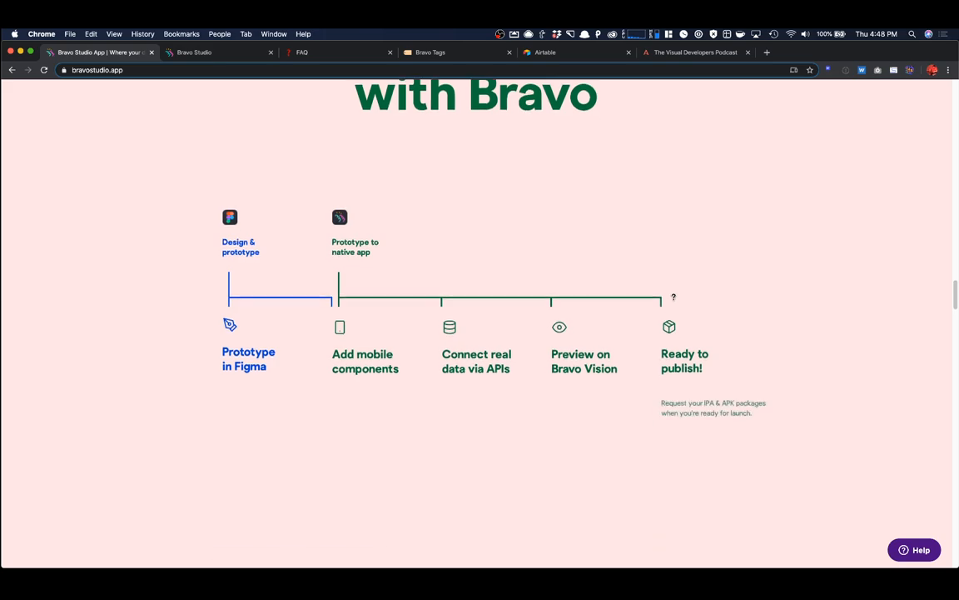
{"action": "scroll", "coordinate": [674, 296], "scroll_direction": "up", "scroll_amount": 3}
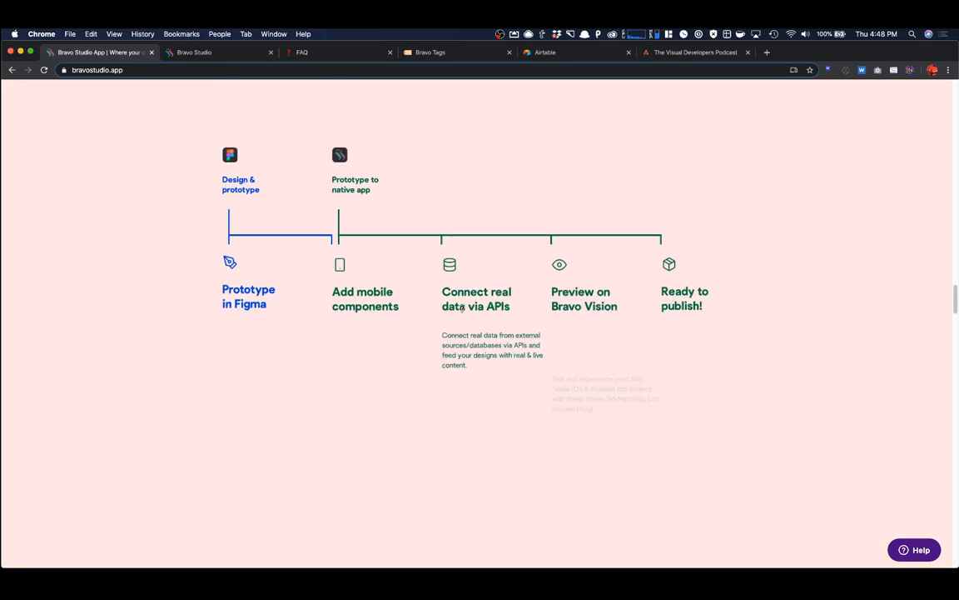
{"action": "mouse_move", "coordinate": [369, 317]}
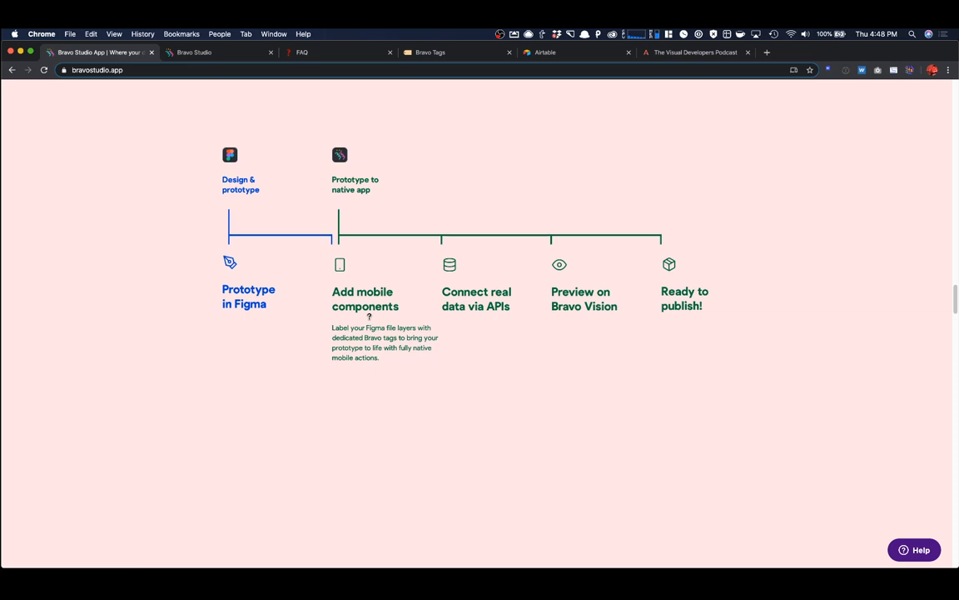
{"action": "mouse_move", "coordinate": [230, 282]}
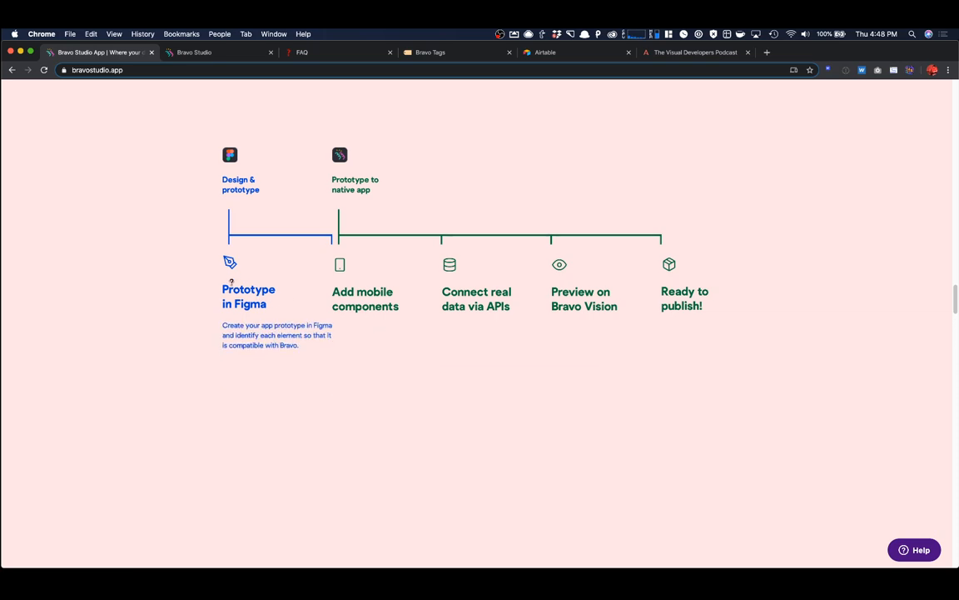
{"action": "mouse_move", "coordinate": [721, 270]}
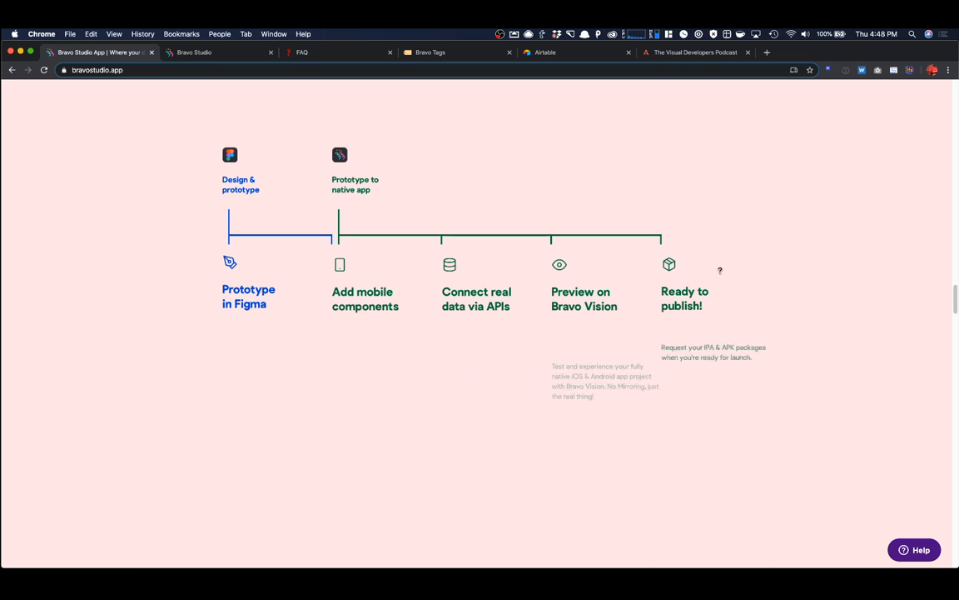
{"action": "mouse_move", "coordinate": [376, 290]}
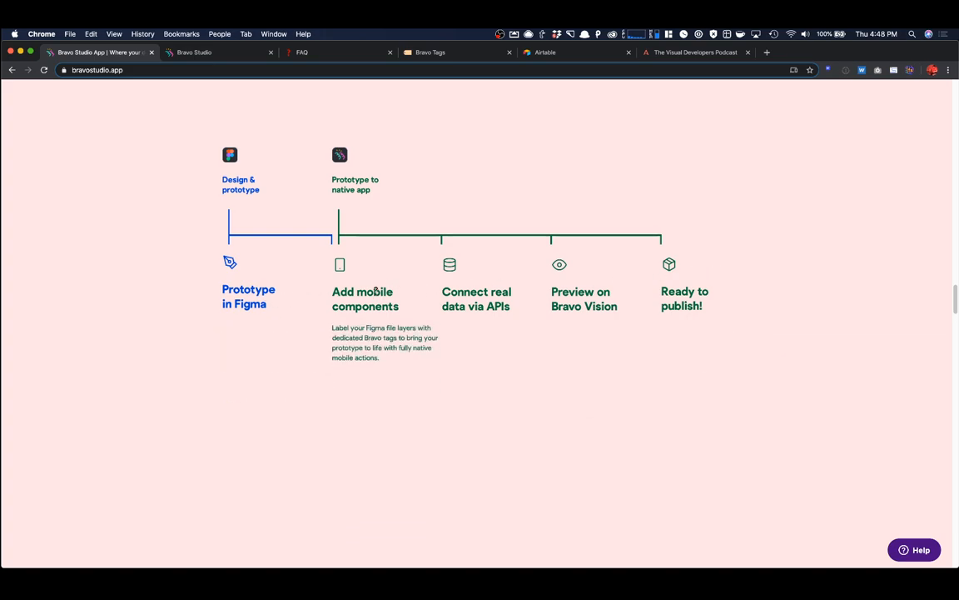
{"action": "mouse_move", "coordinate": [518, 291]}
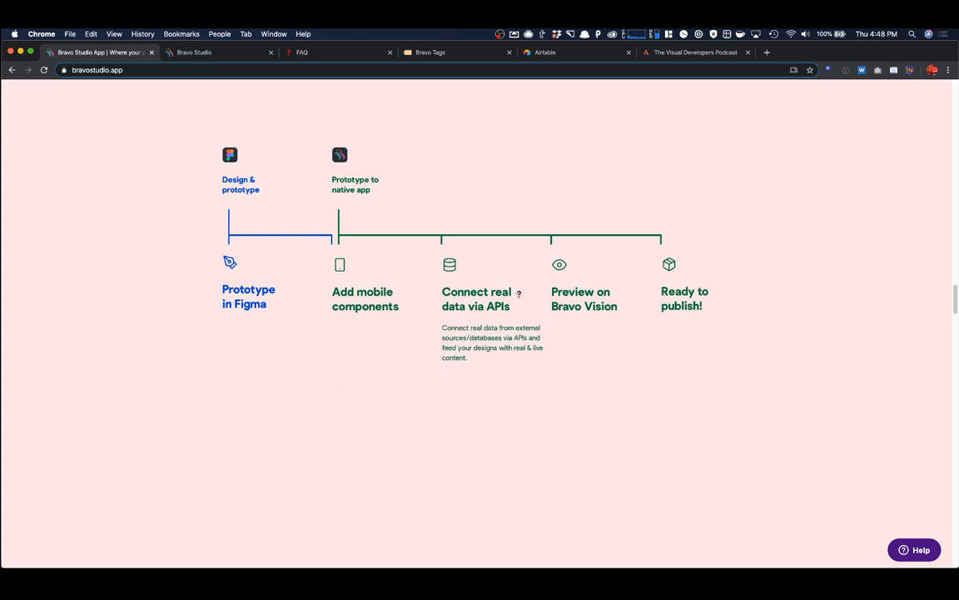
{"action": "mouse_move", "coordinate": [622, 297]}
{"action": "mouse_move", "coordinate": [694, 305]}
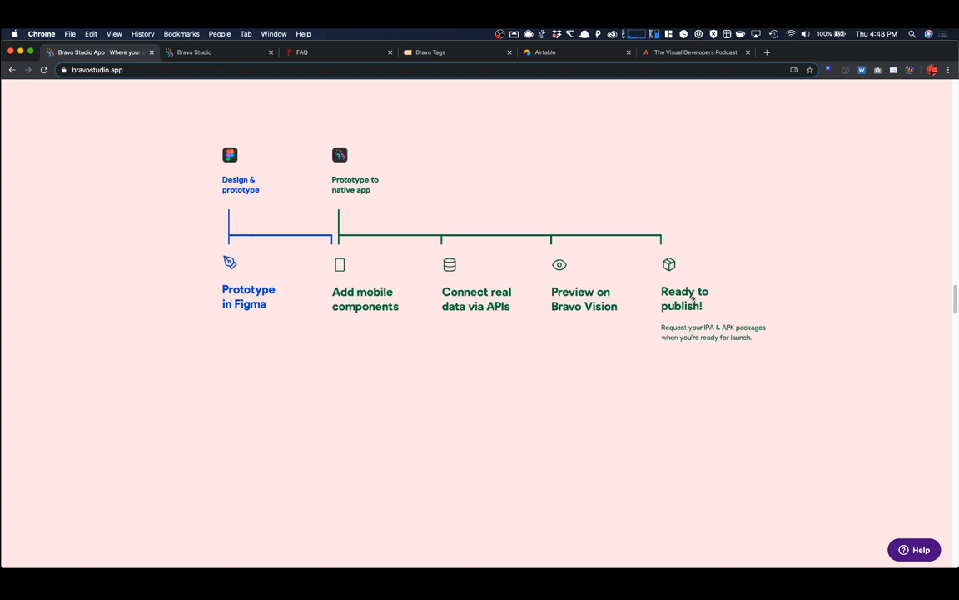
Step: Review the rest of the Bravo homepage, covering Bravo Vision, the example apps and the Coming Up roadmap
{"action": "scroll", "coordinate": [693, 300], "scroll_direction": "down", "scroll_amount": 3}
{"action": "scroll", "coordinate": [692, 298], "scroll_direction": "down", "scroll_amount": 1}
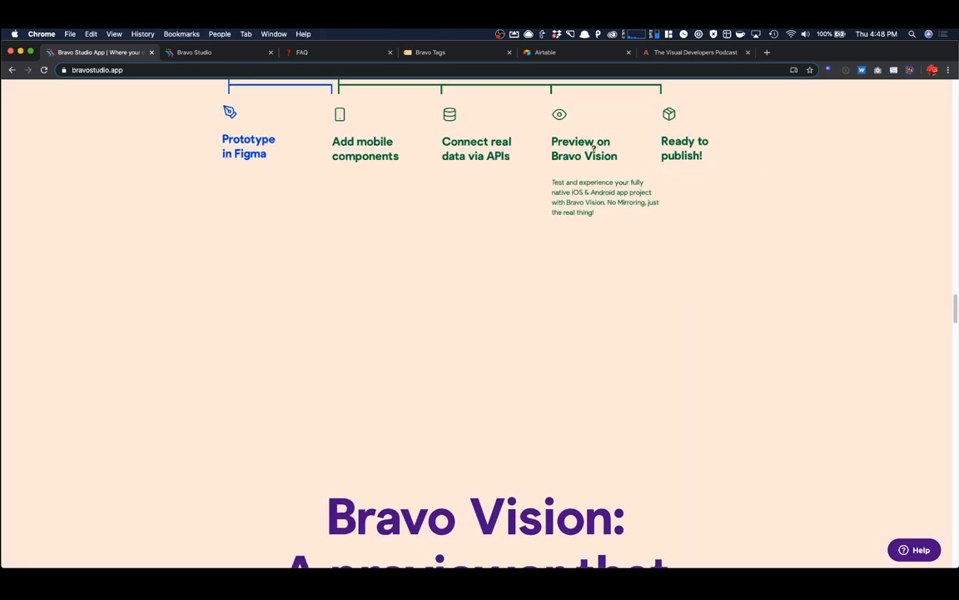
{"action": "scroll", "coordinate": [426, 304], "scroll_direction": "down", "scroll_amount": 10}
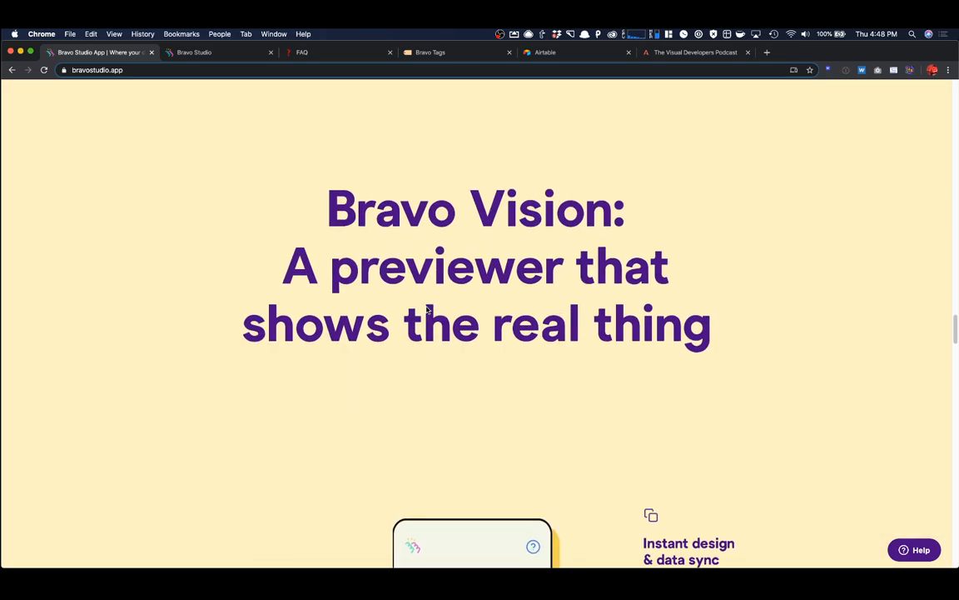
{"action": "scroll", "coordinate": [426, 309], "scroll_direction": "down", "scroll_amount": 15}
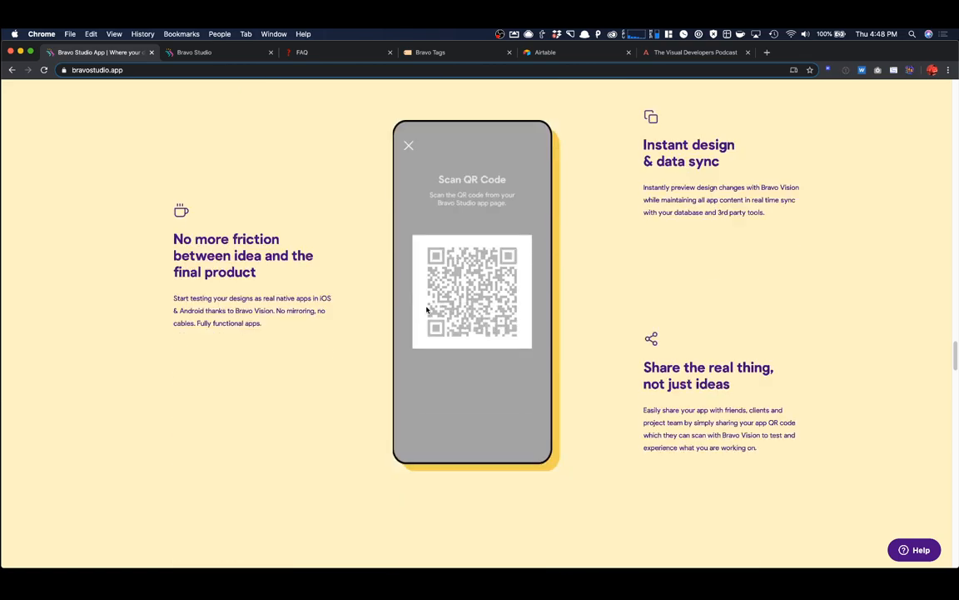
{"action": "scroll", "coordinate": [425, 309], "scroll_direction": "down", "scroll_amount": 15}
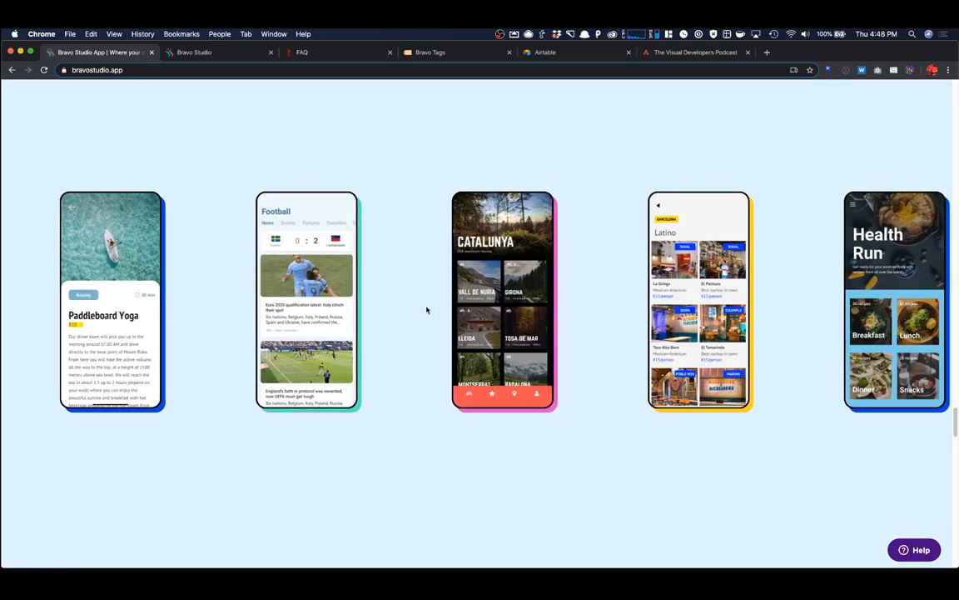
{"action": "scroll", "coordinate": [427, 309], "scroll_direction": "down", "scroll_amount": 15}
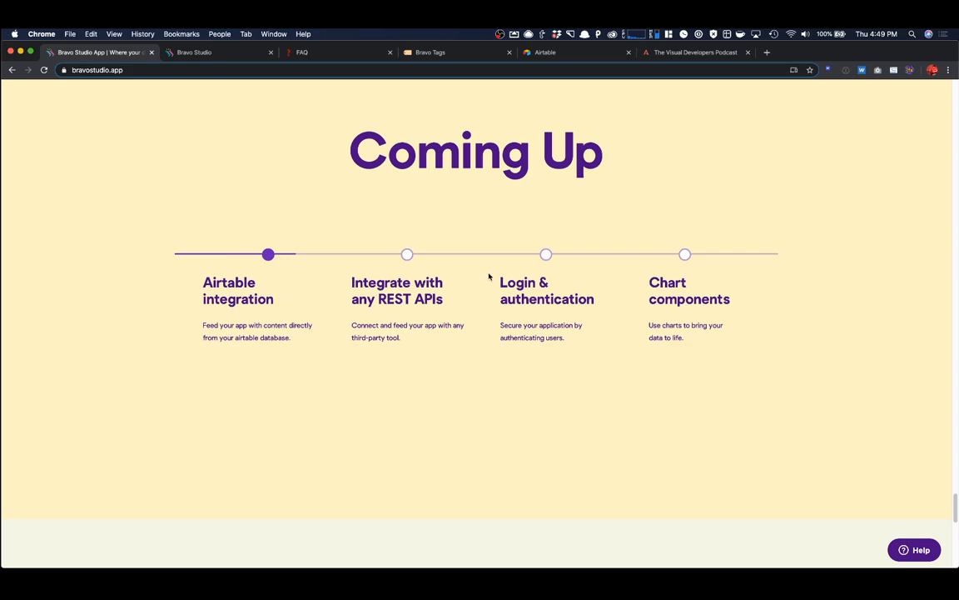
{"action": "scroll", "coordinate": [719, 321], "scroll_direction": "down", "scroll_amount": 10}
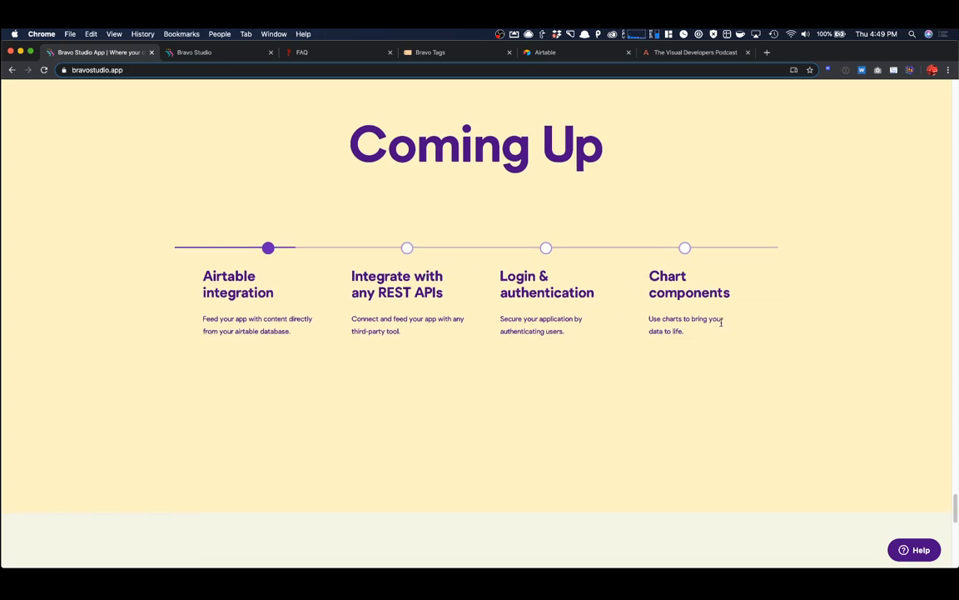
{"action": "scroll", "coordinate": [721, 322], "scroll_direction": "down", "scroll_amount": 3}
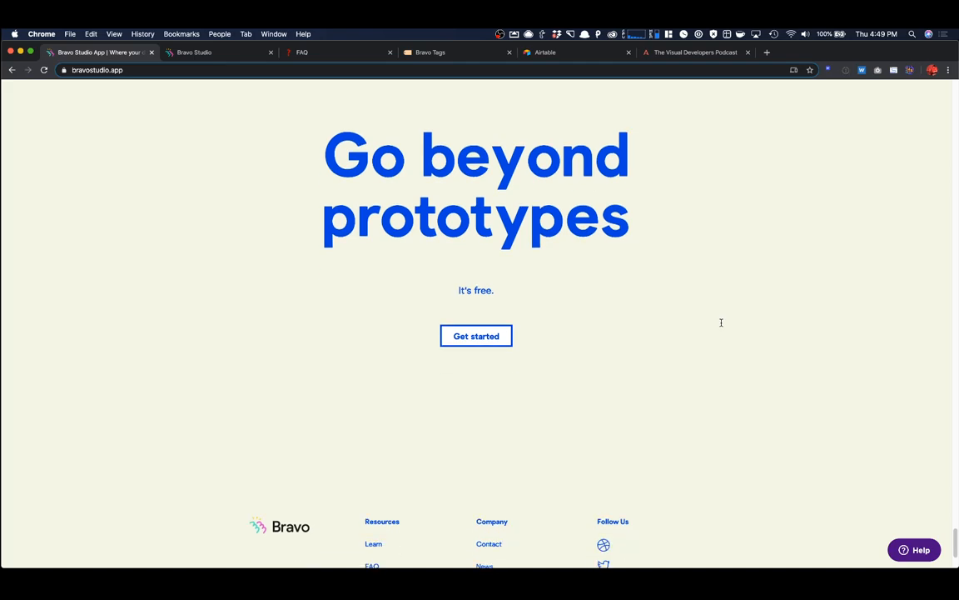
{"action": "scroll", "coordinate": [718, 322], "scroll_direction": "up", "scroll_amount": 20}
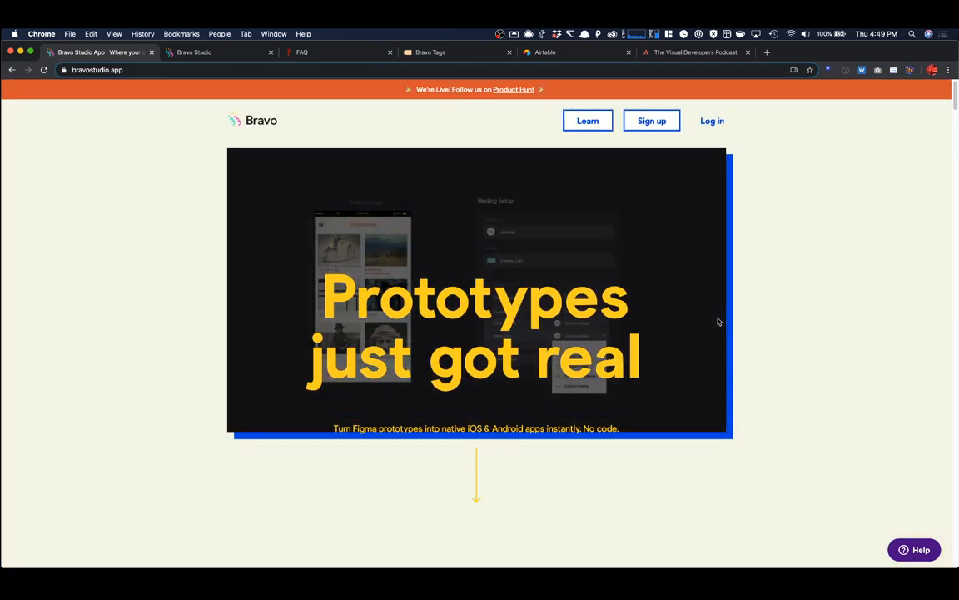
Step: Sign in to Bravo Studio through Figma and allow it access to the Figma account
{"action": "left_click", "coordinate": [206, 54]}
{"action": "left_click", "coordinate": [514, 350]}
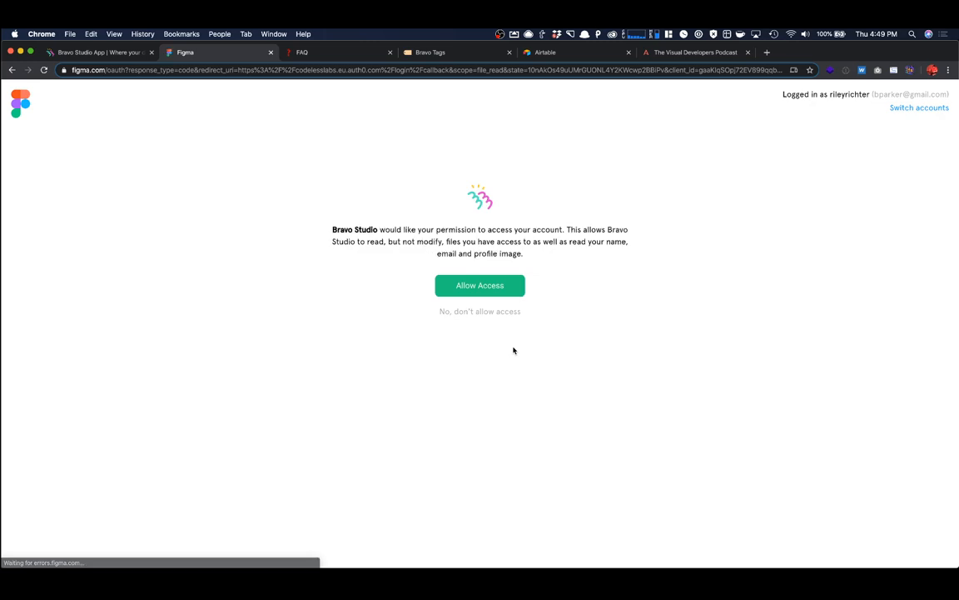
{"action": "left_click", "coordinate": [486, 285]}
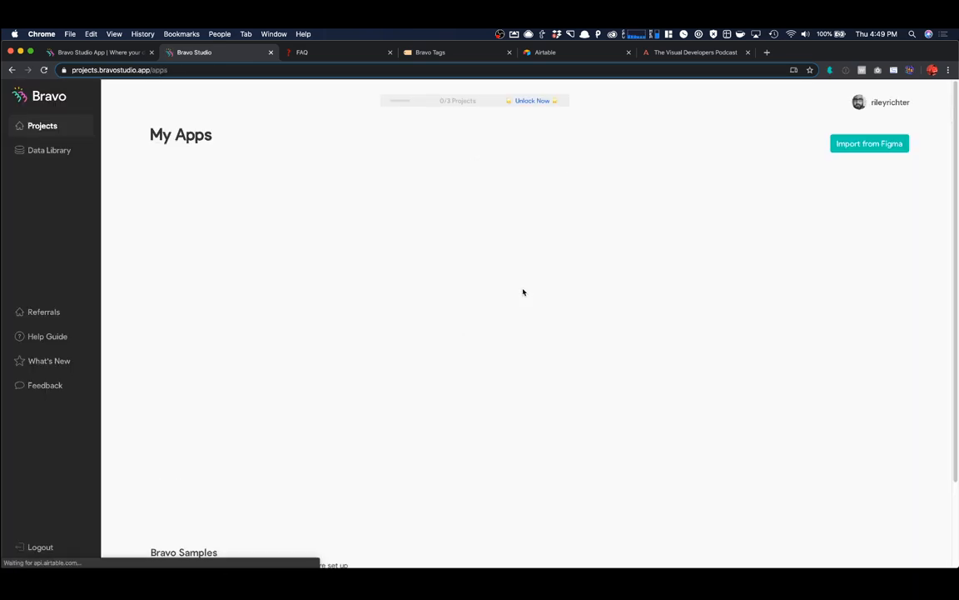
Step: Agree to the Terms & Conditions and to joining Bravo's mailing list, and continue to Bravo
{"action": "left_click", "coordinate": [410, 257]}
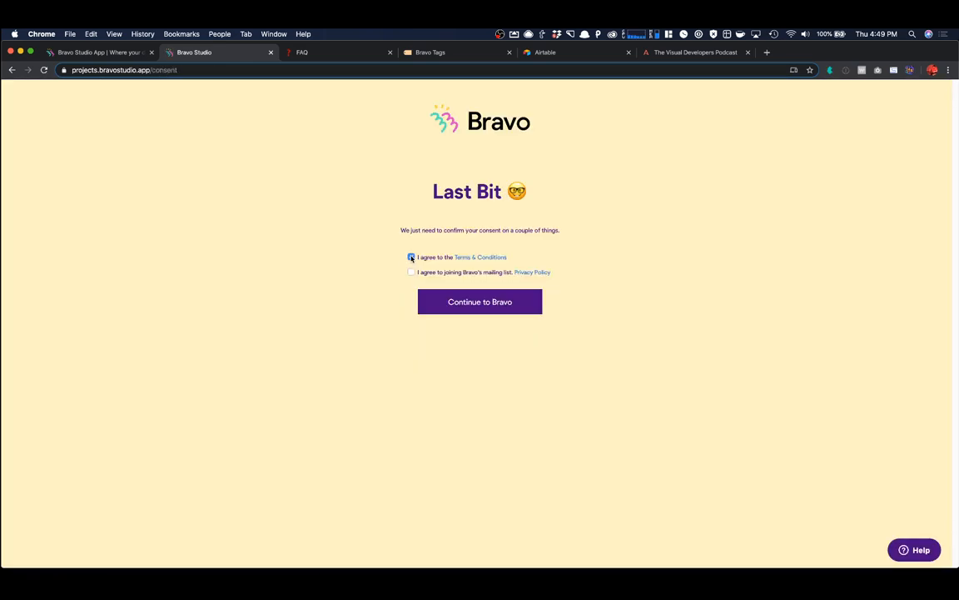
{"action": "left_click", "coordinate": [411, 272]}
{"action": "left_click", "coordinate": [435, 296]}
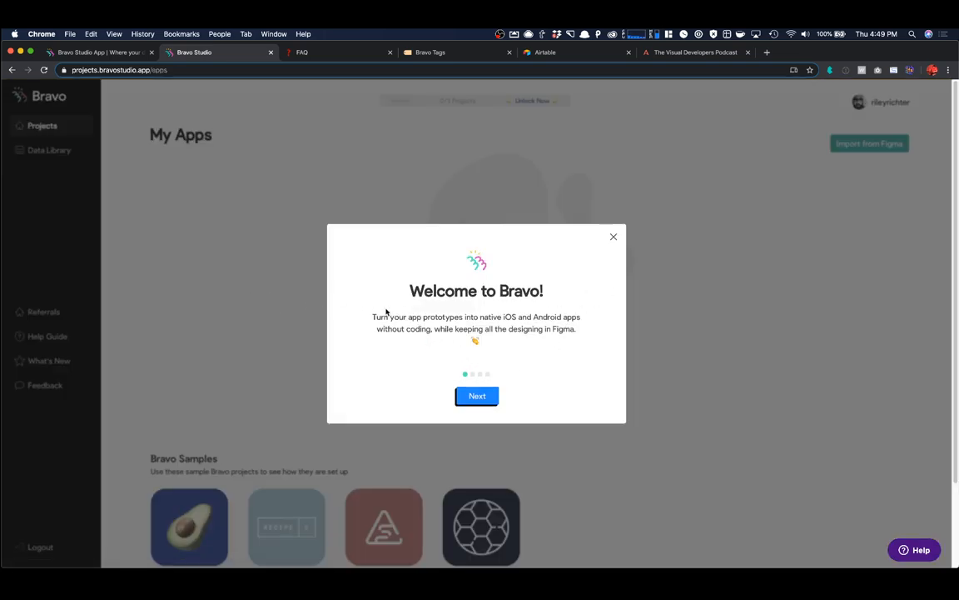
Step: Go through the welcome slides on importing a Figma file, prototyping and Bravo Tags, and finish the introduction
{"action": "left_click", "coordinate": [472, 374]}
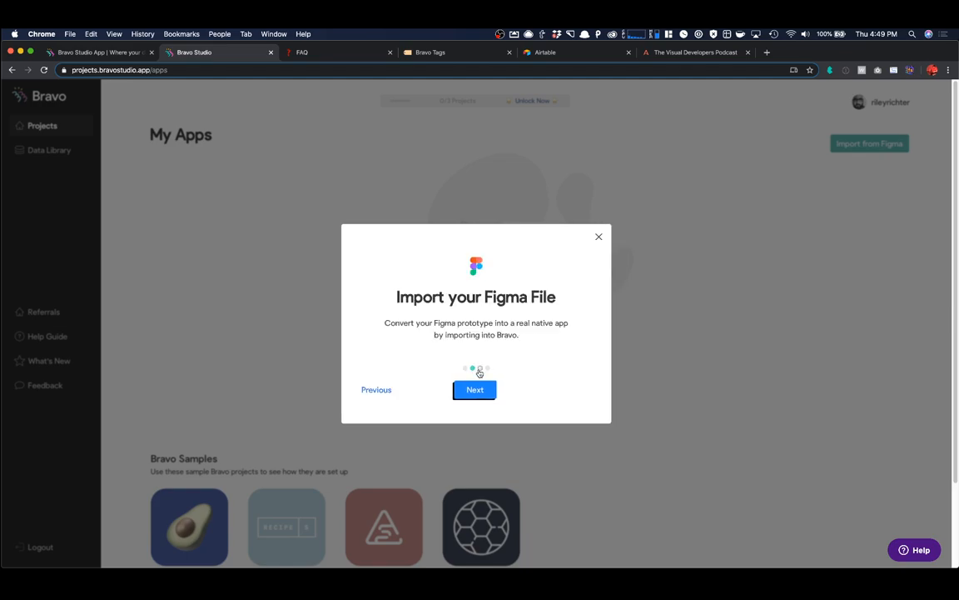
{"action": "left_click", "coordinate": [480, 368]}
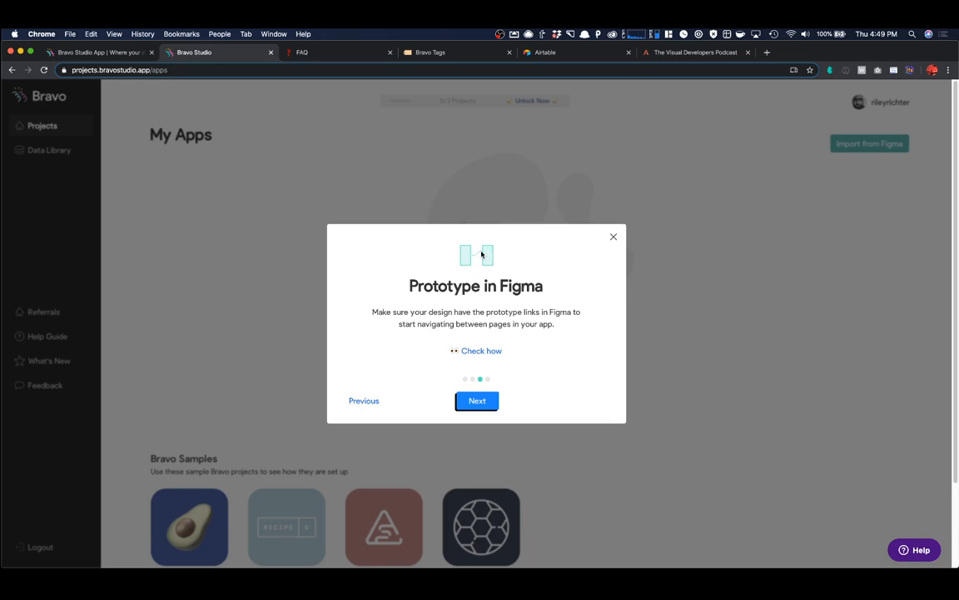
{"action": "left_click", "coordinate": [487, 380]}
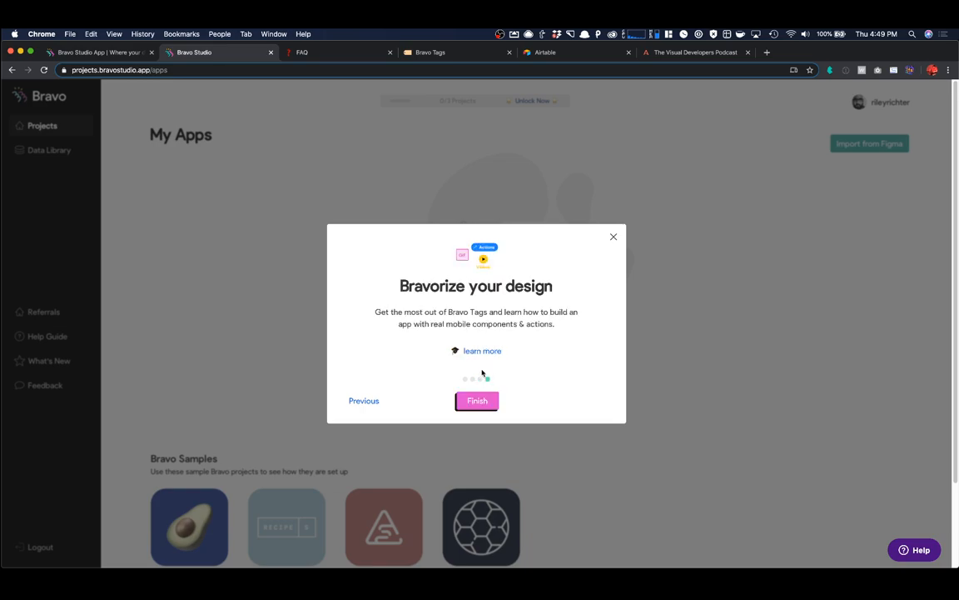
{"action": "left_click", "coordinate": [481, 380]}
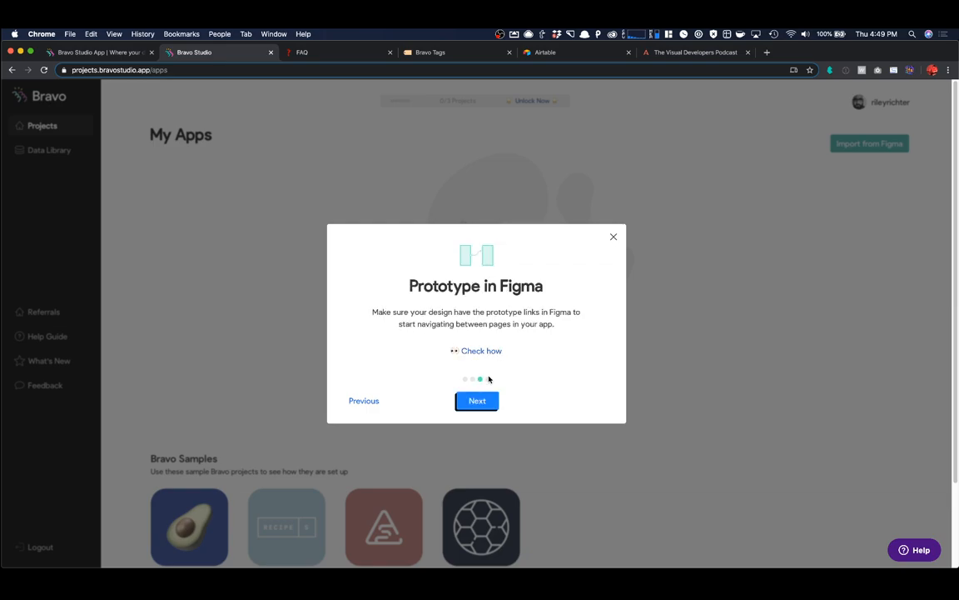
{"action": "left_click", "coordinate": [488, 380]}
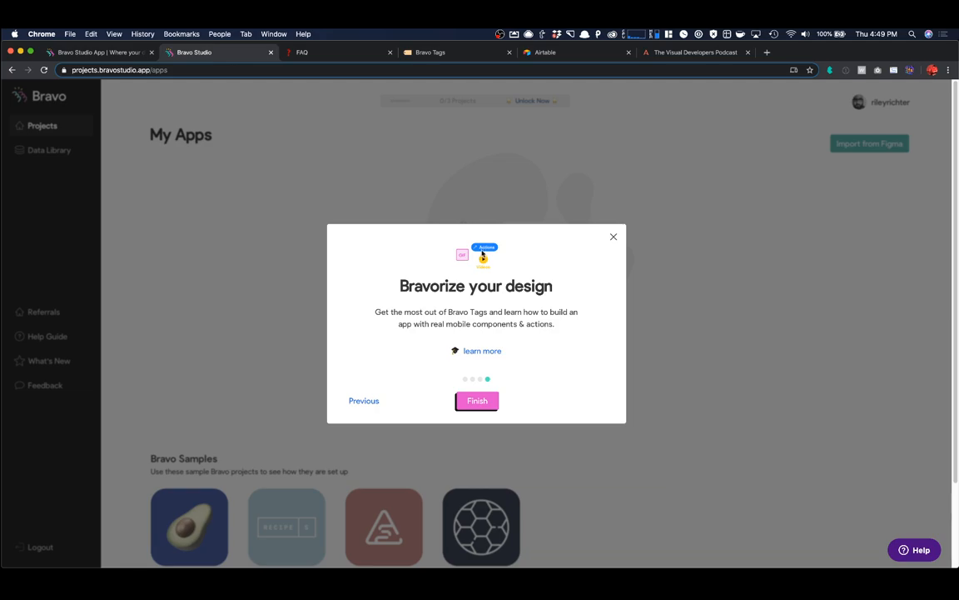
{"action": "left_click", "coordinate": [480, 397]}
Step: Open the Foodies Guide sample from Bravo Samples and look through all of its app screens
{"action": "scroll", "coordinate": [491, 356], "scroll_direction": "down", "scroll_amount": 1}
{"action": "scroll", "coordinate": [491, 356], "scroll_direction": "down", "scroll_amount": 2}
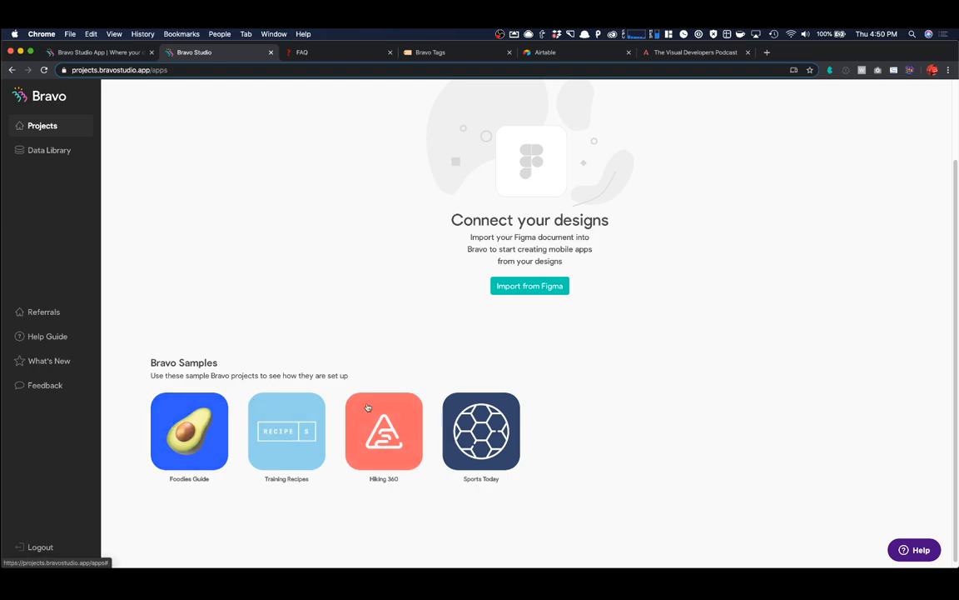
{"action": "scroll", "coordinate": [441, 387], "scroll_direction": "up", "scroll_amount": 2}
{"action": "scroll", "coordinate": [258, 418], "scroll_direction": "down", "scroll_amount": 2}
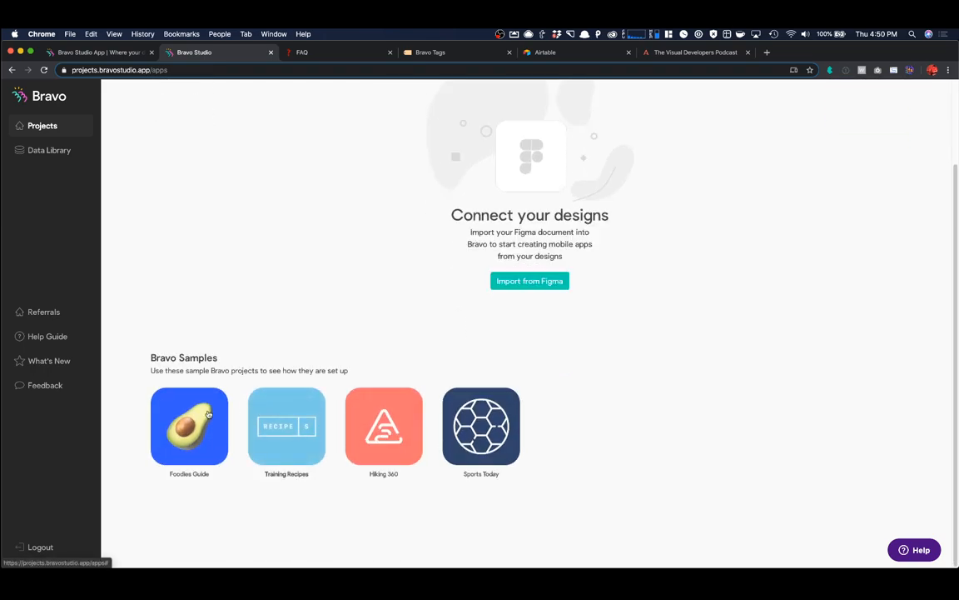
{"action": "left_click", "coordinate": [198, 417]}
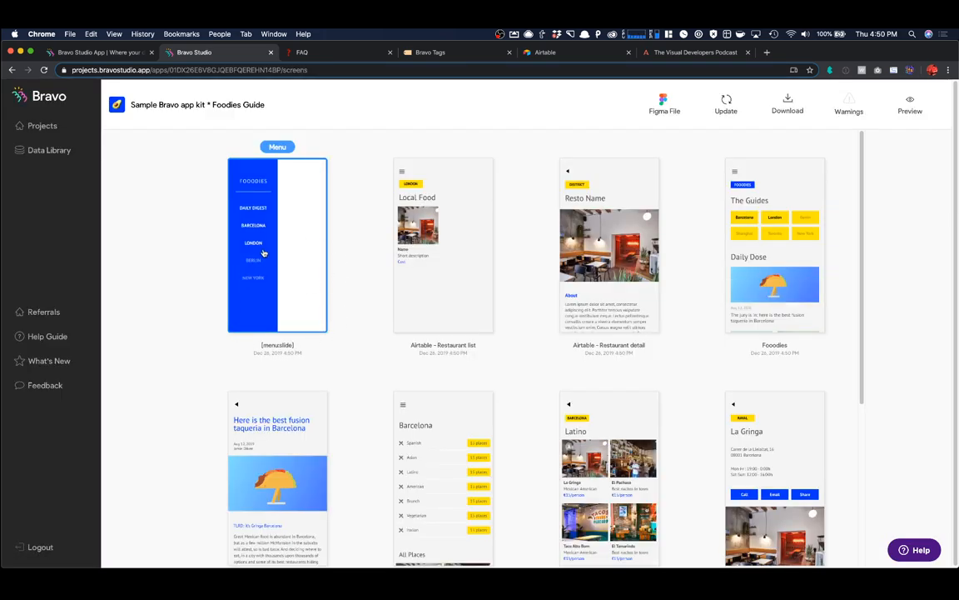
{"action": "scroll", "coordinate": [457, 276], "scroll_direction": "down", "scroll_amount": 1}
{"action": "scroll", "coordinate": [457, 276], "scroll_direction": "down", "scroll_amount": 5}
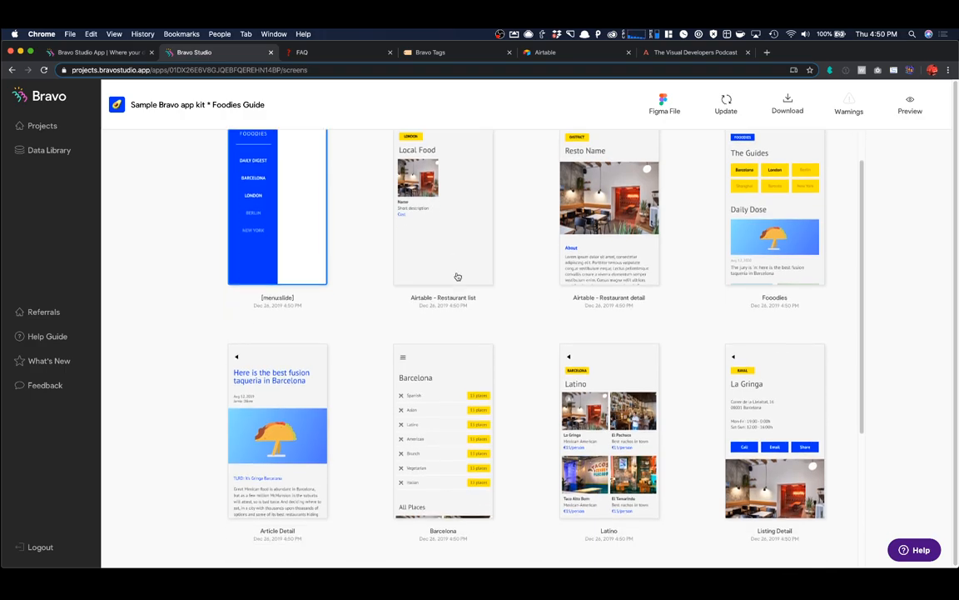
{"action": "scroll", "coordinate": [457, 277], "scroll_direction": "down", "scroll_amount": 3}
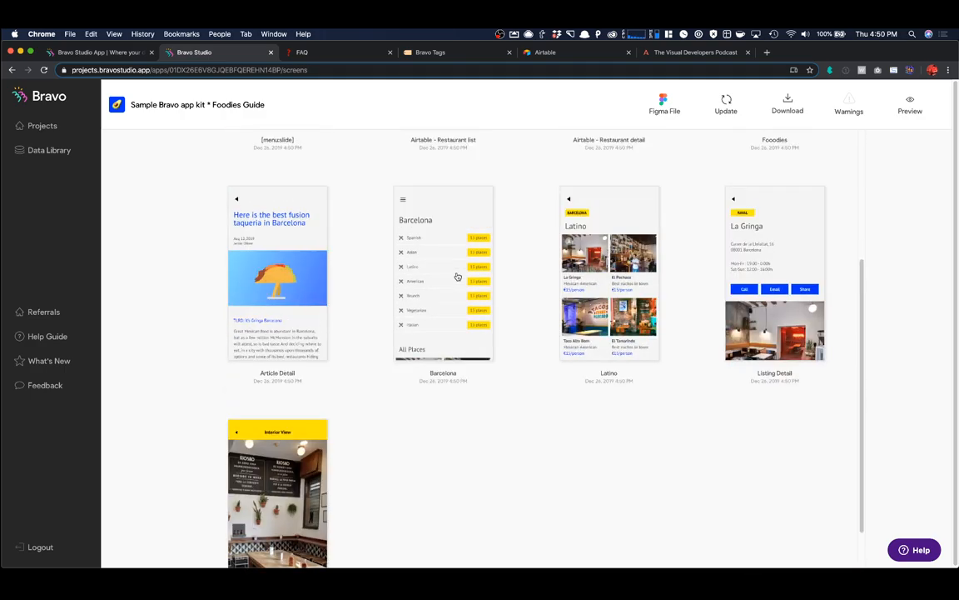
{"action": "scroll", "coordinate": [457, 276], "scroll_direction": "up", "scroll_amount": 10}
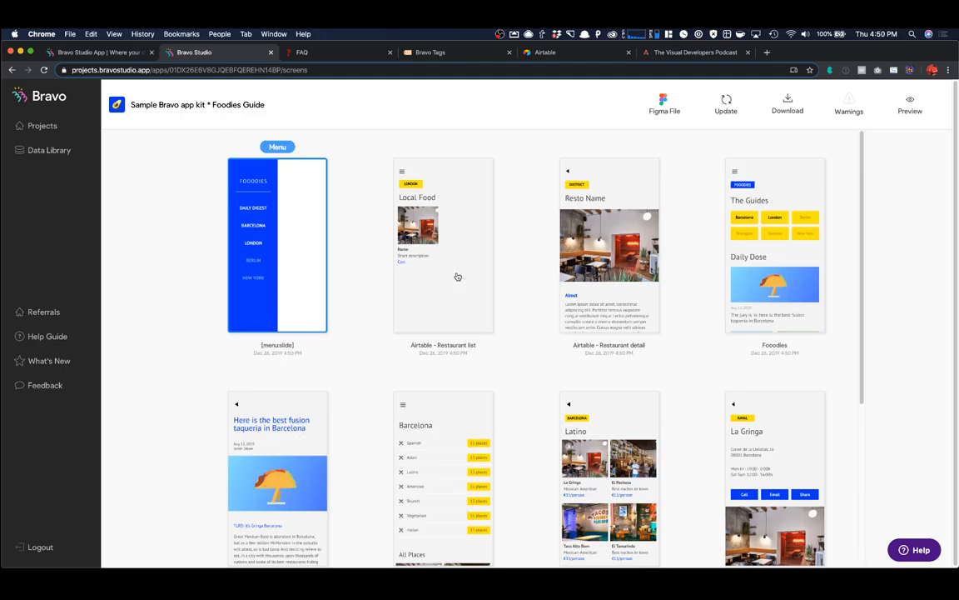
Step: Show the sample's device preview QR code and check the Fooodies screen's binding setup, returning to the project's screens
{"action": "left_click", "coordinate": [910, 104]}
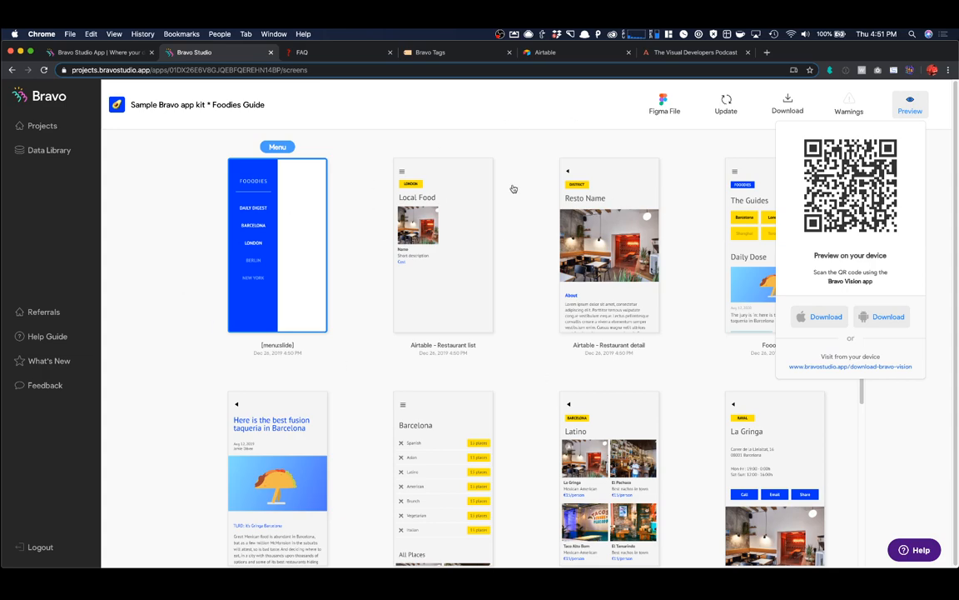
{"action": "scroll", "coordinate": [507, 208], "scroll_direction": "down", "scroll_amount": 3}
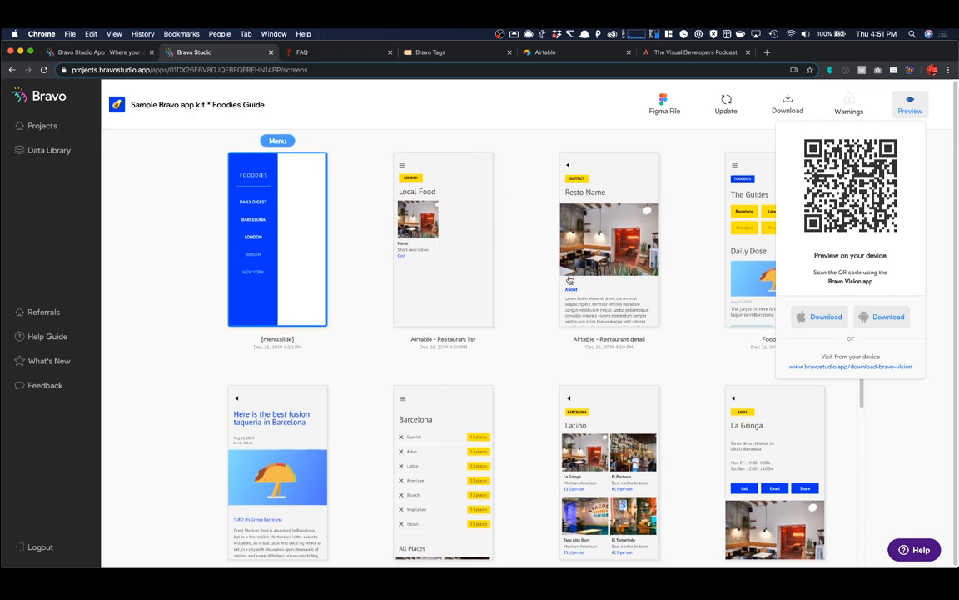
{"action": "left_click", "coordinate": [745, 265]}
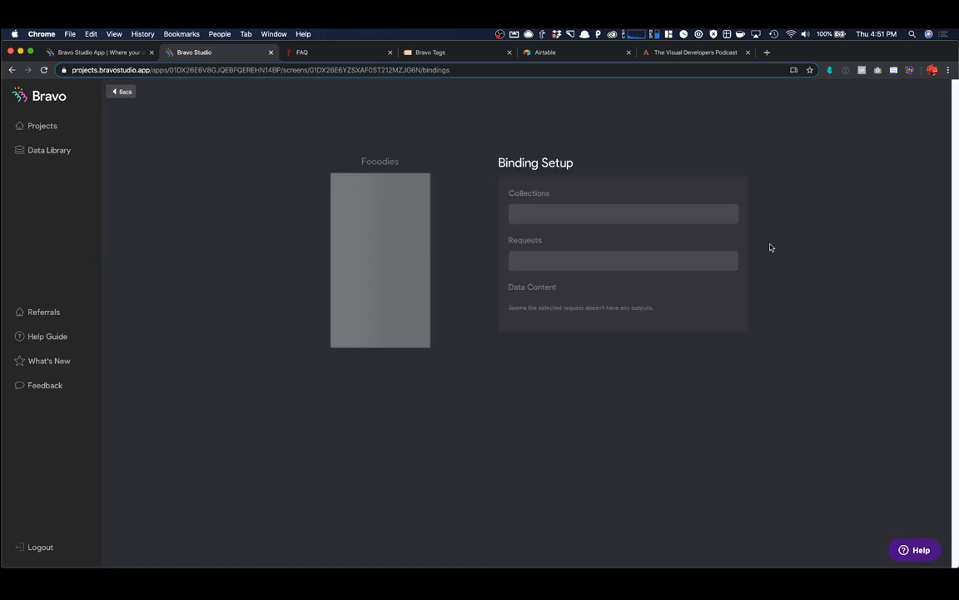
{"action": "left_click", "coordinate": [122, 91]}
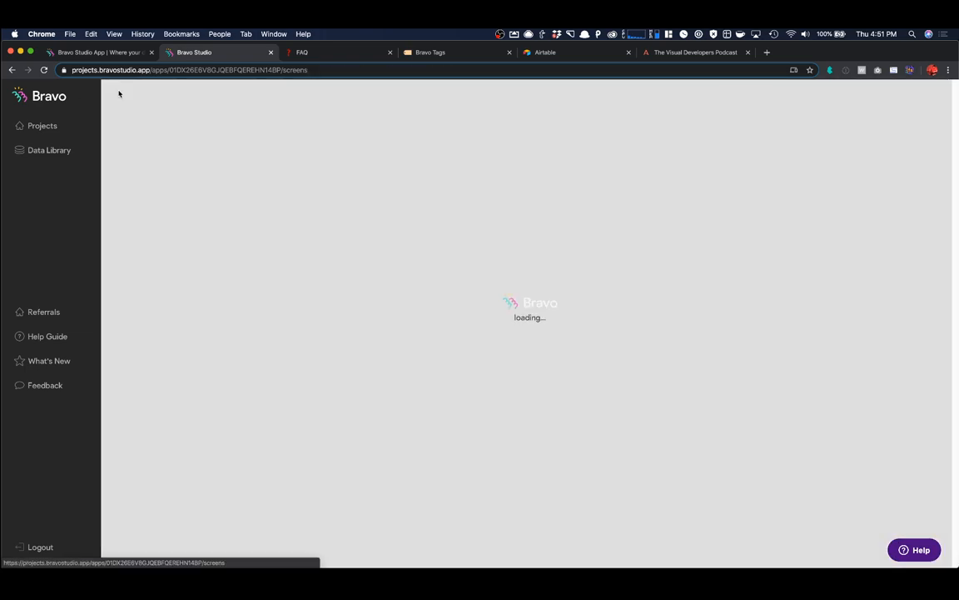
{"action": "scroll", "coordinate": [700, 205], "scroll_direction": "down", "scroll_amount": 10}
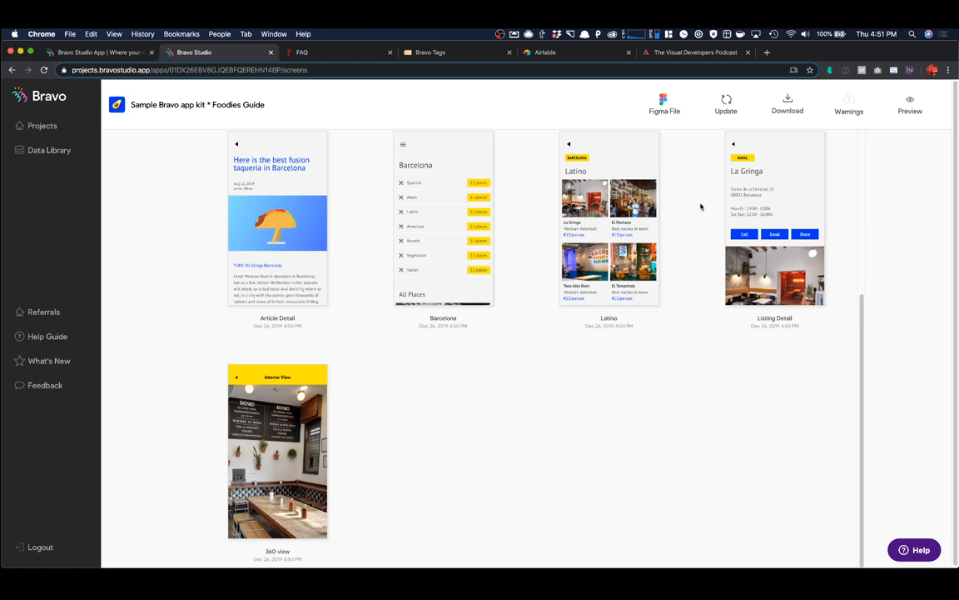
{"action": "scroll", "coordinate": [700, 206], "scroll_direction": "up", "scroll_amount": 10}
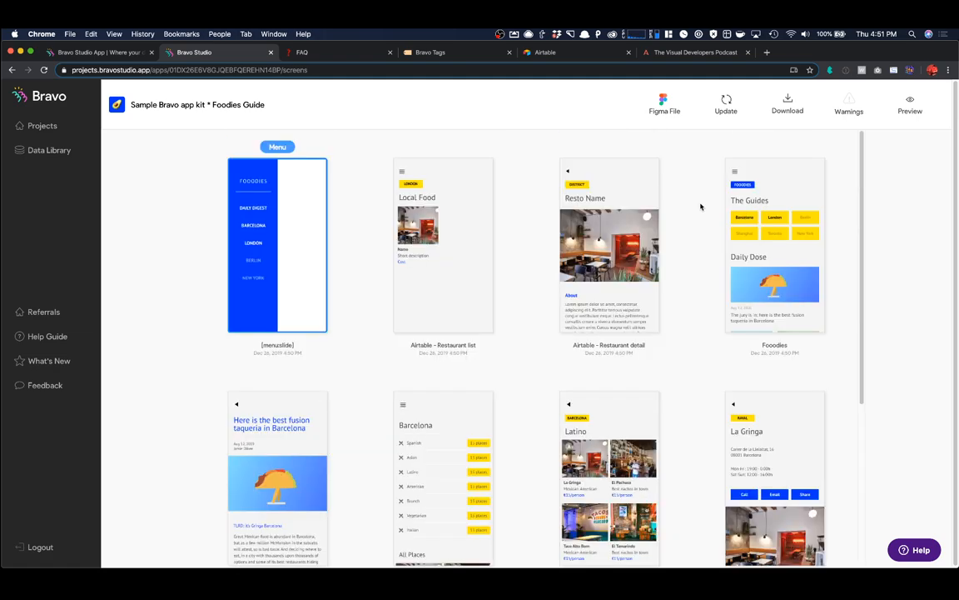
Step: Return to the projects overview and delete the Sample Bravo app kit * Foodies Guide project from My Apps
{"action": "left_click", "coordinate": [55, 129]}
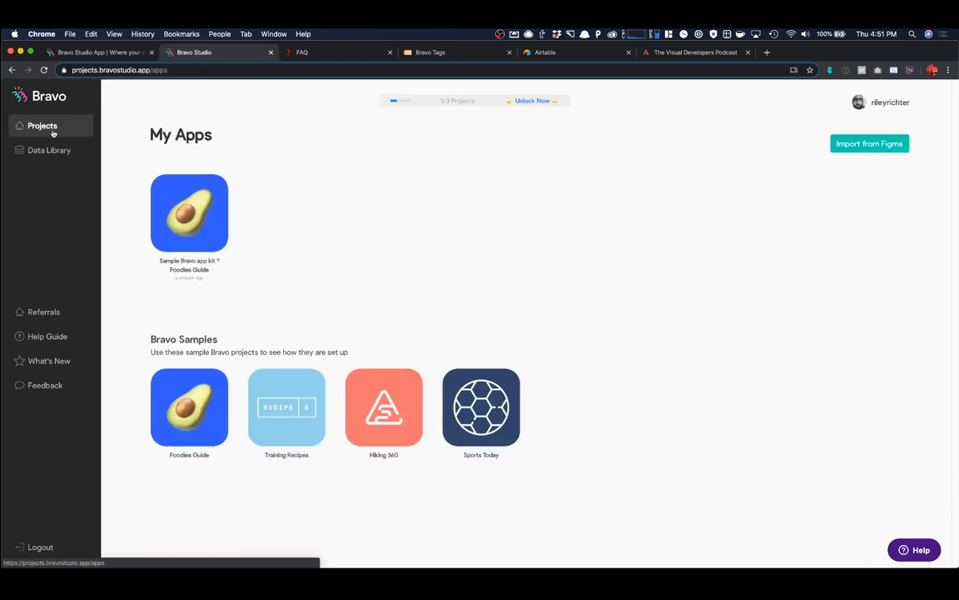
{"action": "left_click", "coordinate": [213, 190]}
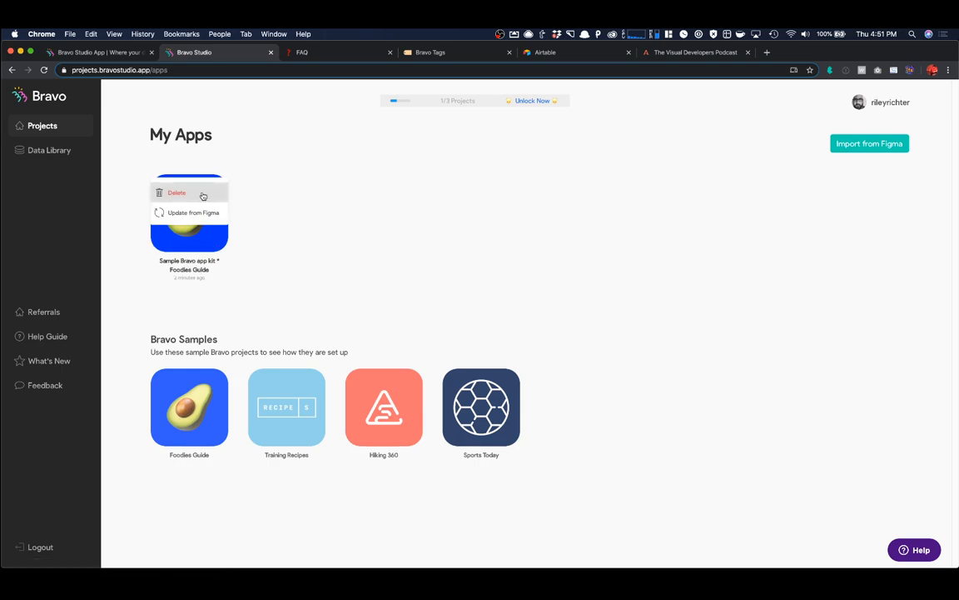
{"action": "left_click", "coordinate": [204, 192]}
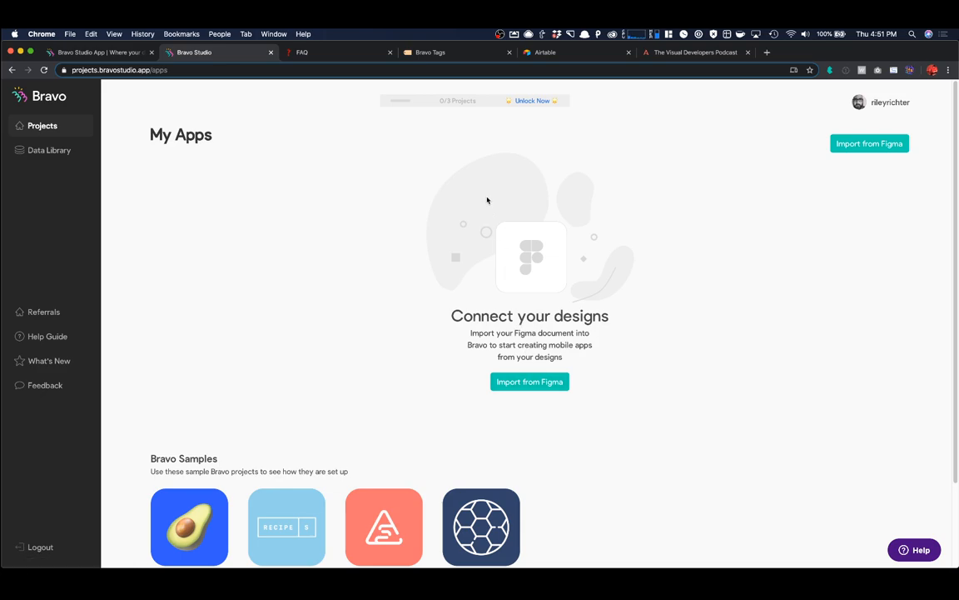
Step: Go from the Bravo FAQ to the Help Center, expand the Airtable app tutorial and read its Design & prototype in Figma section
{"action": "left_click", "coordinate": [333, 55]}
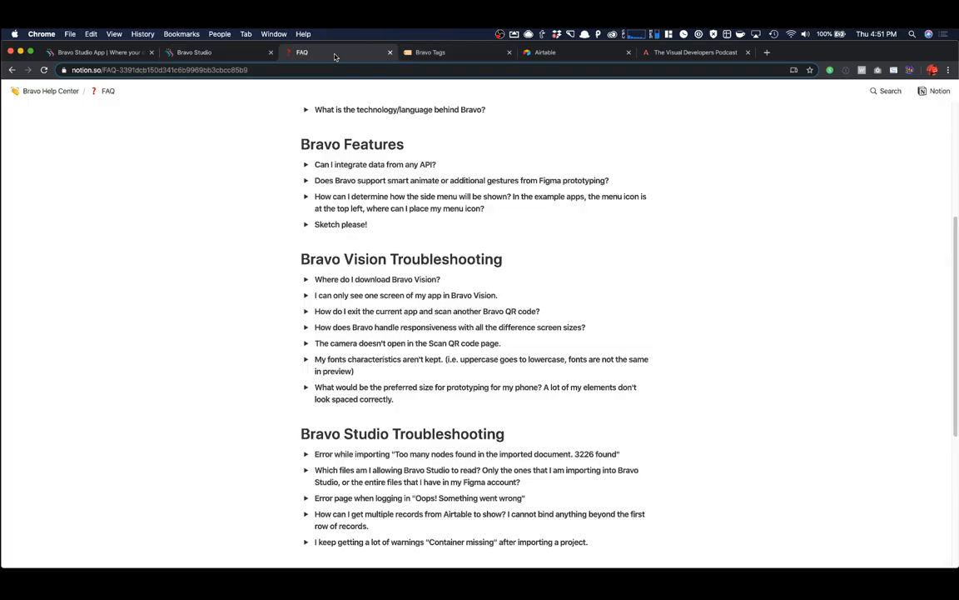
{"action": "scroll", "coordinate": [437, 248], "scroll_direction": "up", "scroll_amount": 5}
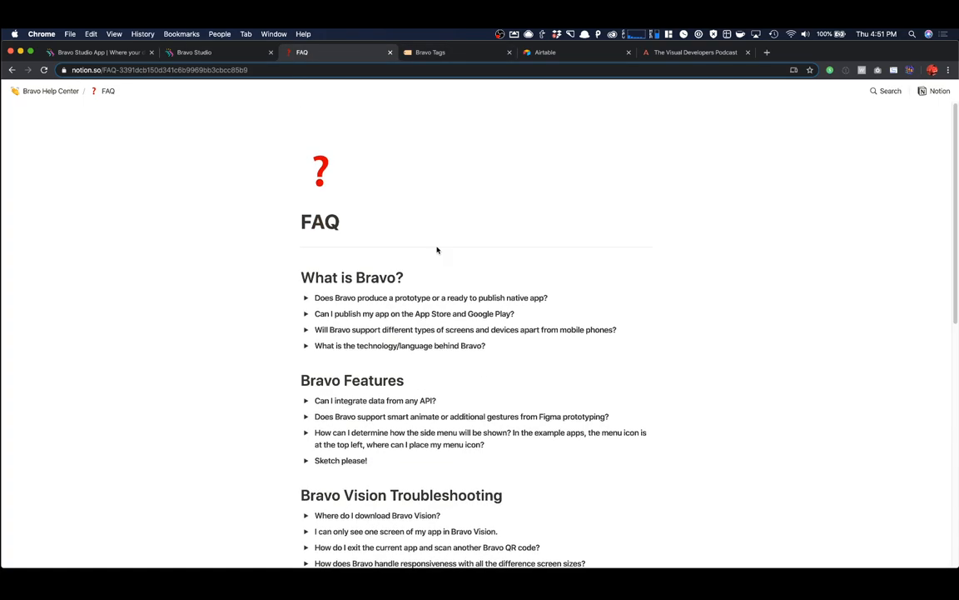
{"action": "left_click", "coordinate": [52, 93]}
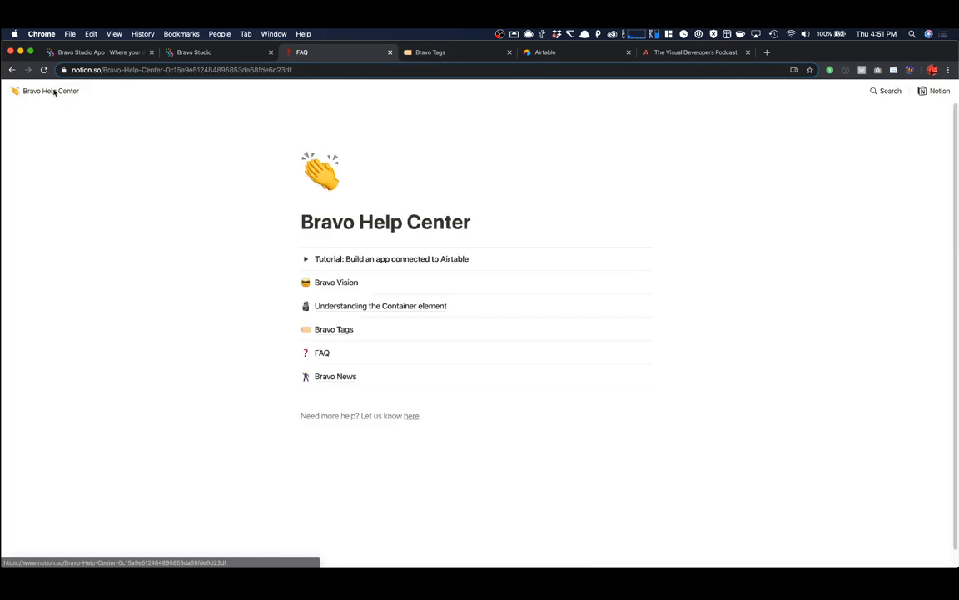
{"action": "left_click", "coordinate": [306, 259]}
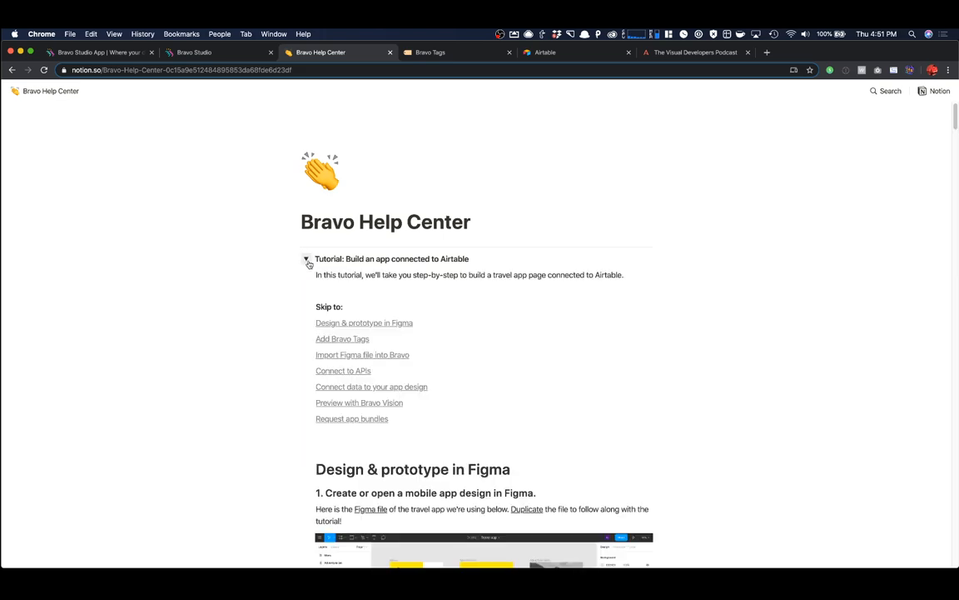
{"action": "scroll", "coordinate": [407, 287], "scroll_direction": "down", "scroll_amount": 5}
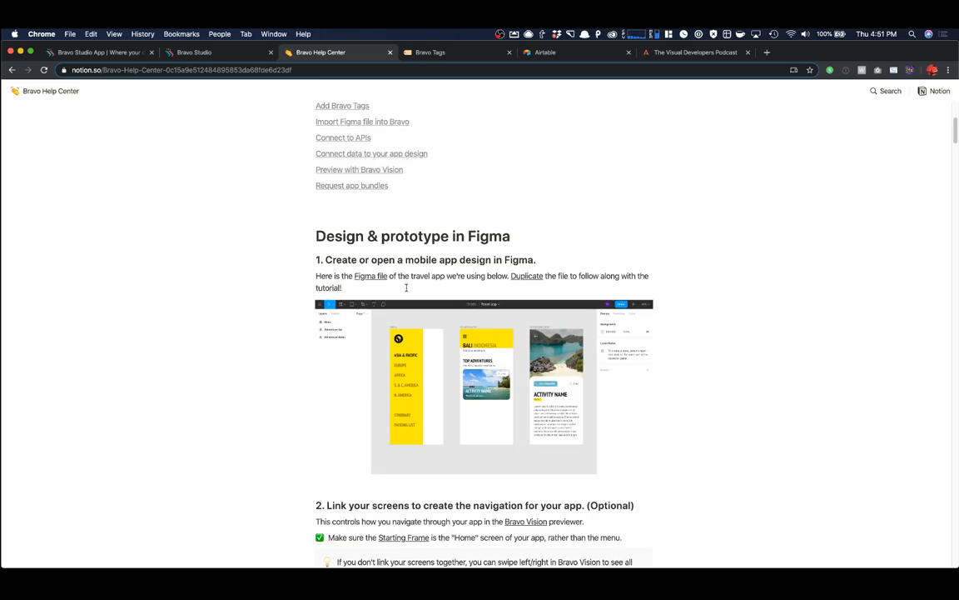
{"action": "scroll", "coordinate": [406, 288], "scroll_direction": "down", "scroll_amount": 4}
{"action": "scroll", "coordinate": [404, 285], "scroll_direction": "up", "scroll_amount": 6}
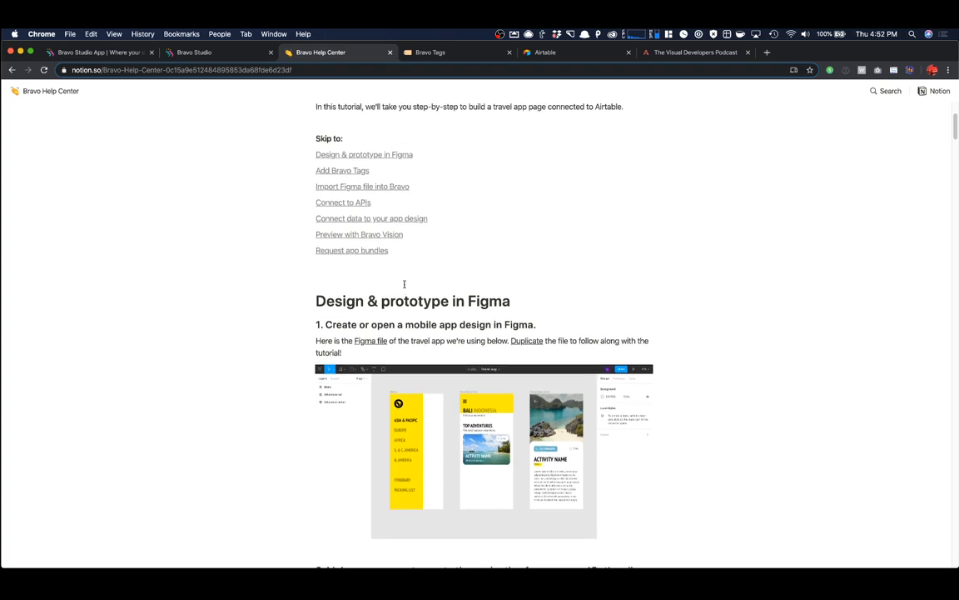
{"action": "scroll", "coordinate": [404, 284], "scroll_direction": "down", "scroll_amount": 3}
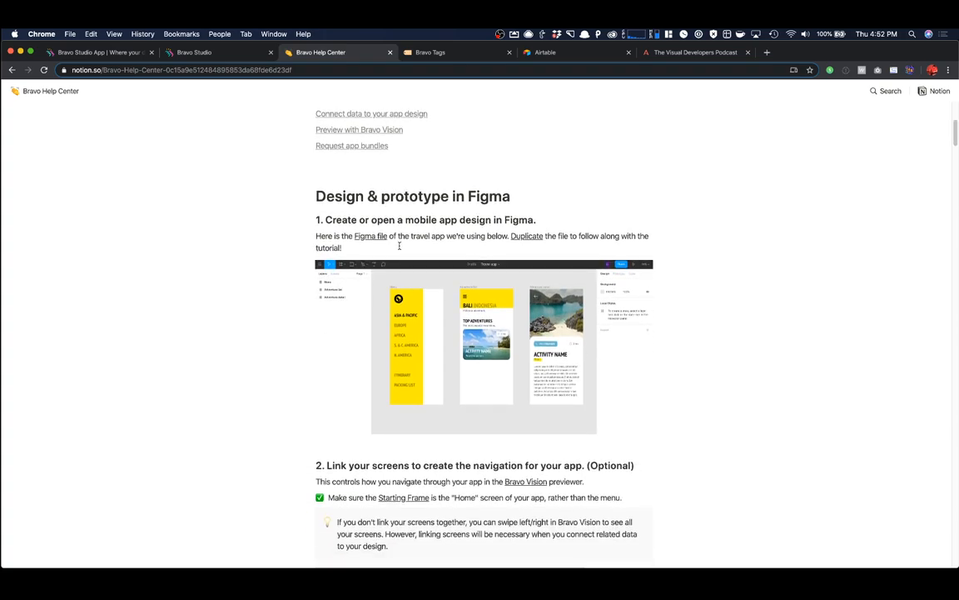
{"action": "scroll", "coordinate": [423, 246], "scroll_direction": "down", "scroll_amount": 1}
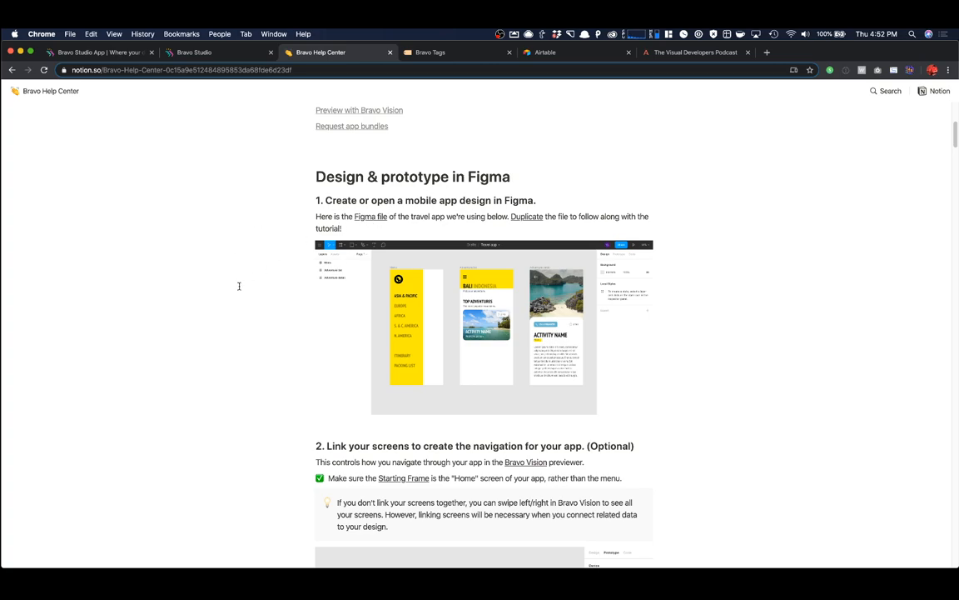
Step: Switch to Figma, bring up the Travel app by Bravo (template) file and collapse the Menu [menu:slide] and Adventure list frames' layers
{"action": "key", "text": "super+Tab"}
{"action": "key", "text": "super+Tab"}
{"action": "key", "text": "super+Tab"}
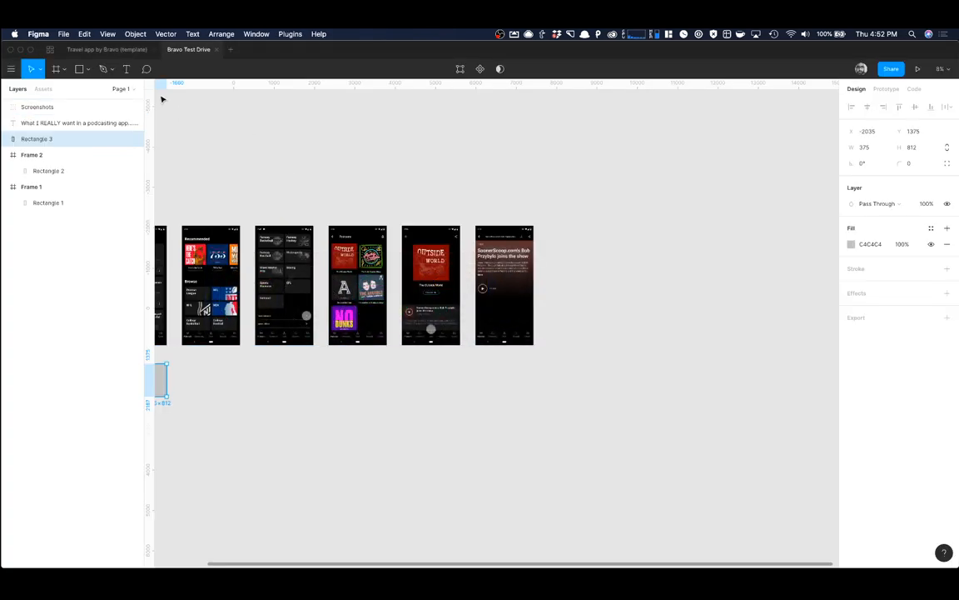
{"action": "left_click", "coordinate": [107, 49]}
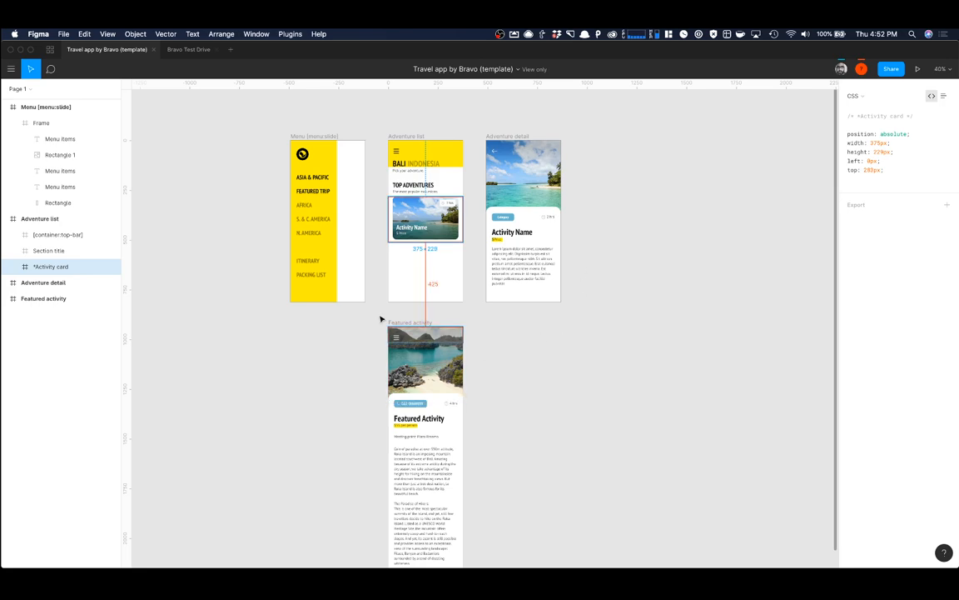
{"action": "left_click", "coordinate": [8, 106]}
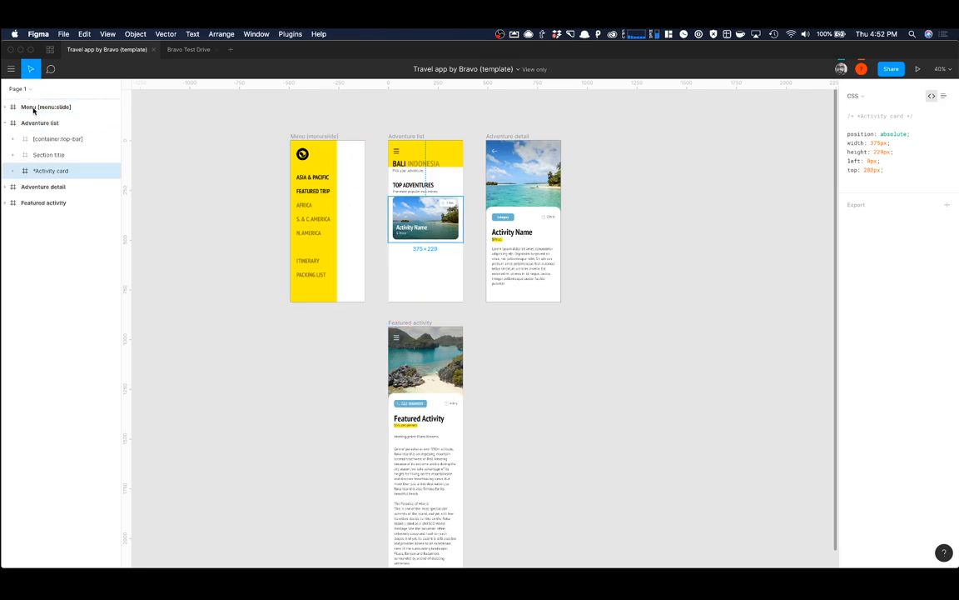
{"action": "left_click", "coordinate": [33, 108]}
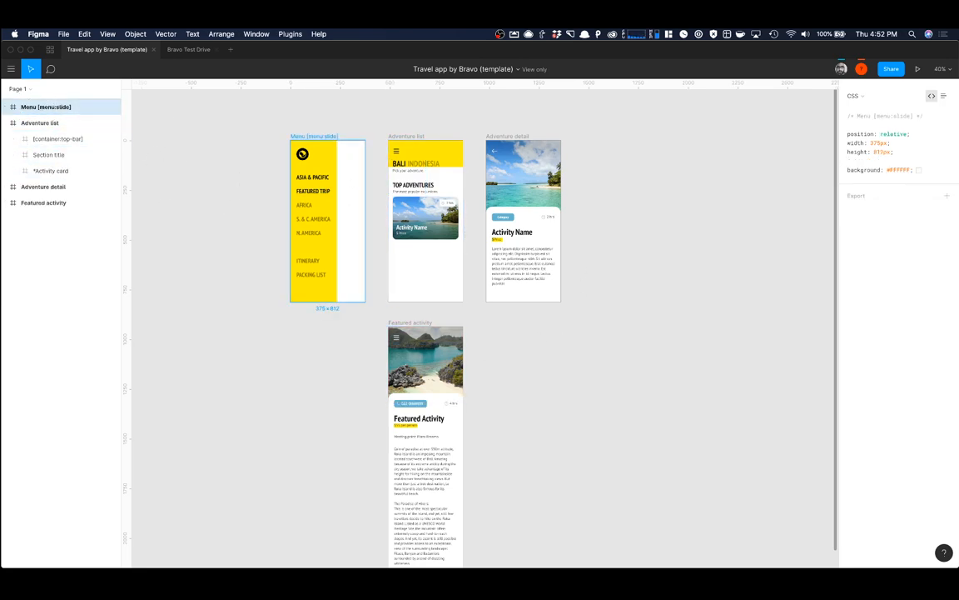
{"action": "left_click", "coordinate": [8, 122]}
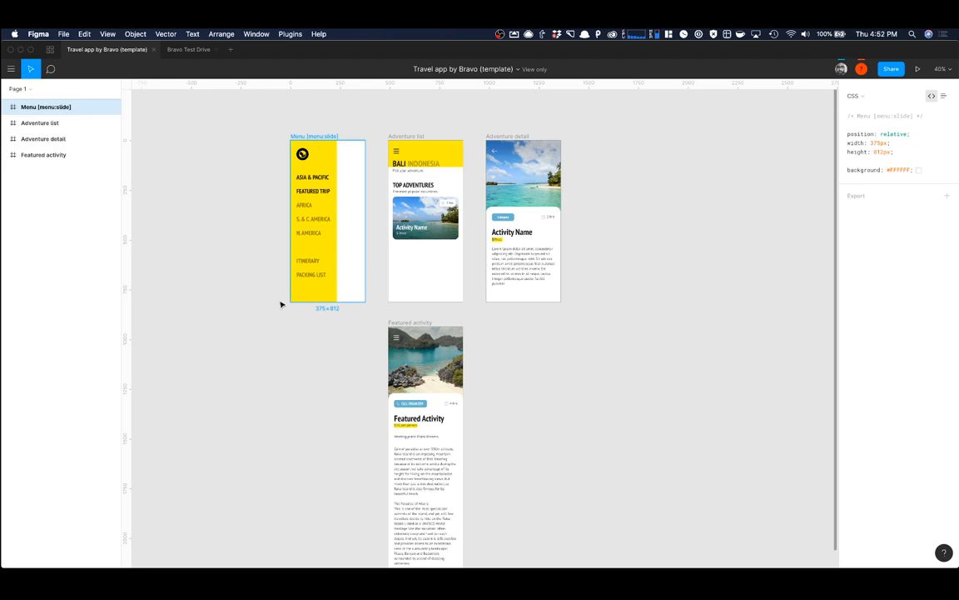
Step: Select the Featured activity frame and view its full length on the canvas
{"action": "left_click", "coordinate": [51, 155]}
{"action": "scroll", "coordinate": [171, 265], "scroll_direction": "down", "scroll_amount": 3}
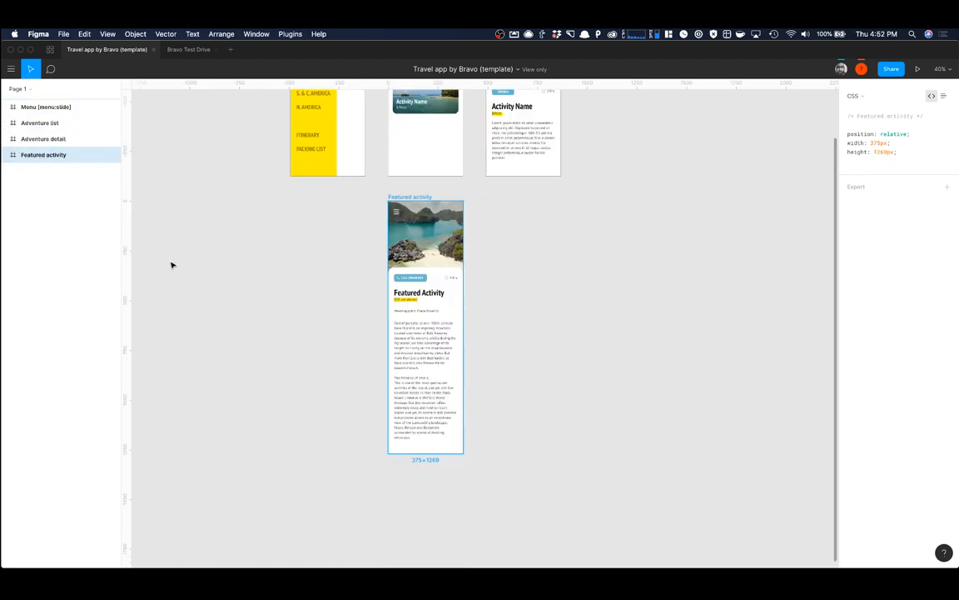
{"action": "scroll", "coordinate": [361, 338], "scroll_direction": "up", "scroll_amount": 3}
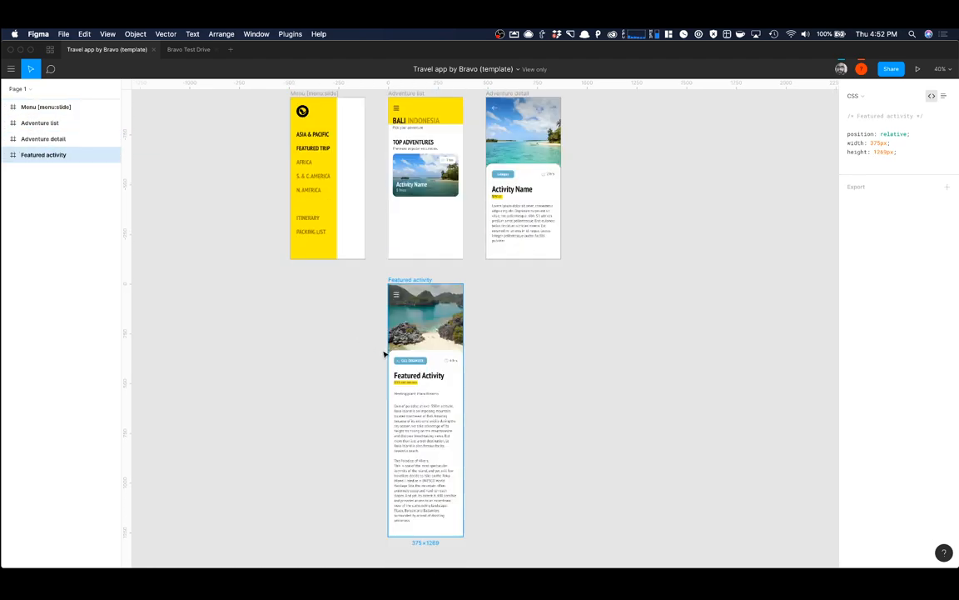
{"action": "scroll", "coordinate": [285, 283], "scroll_direction": "up", "scroll_amount": 3}
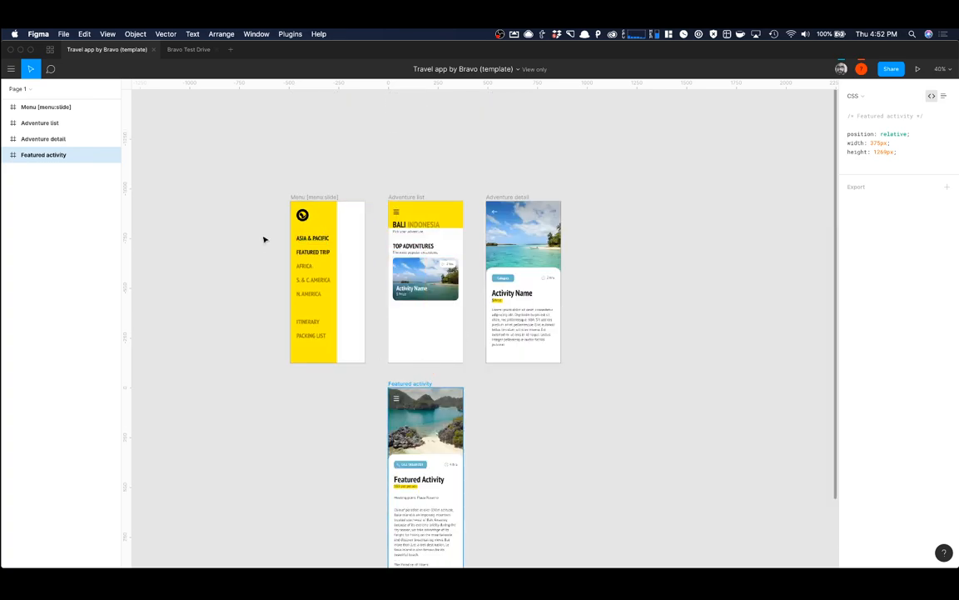
Step: Go through the template's frames by selecting Menu [menu:slide], Adventure list, Adventure detail and Featured activity in turn
{"action": "left_click", "coordinate": [53, 109]}
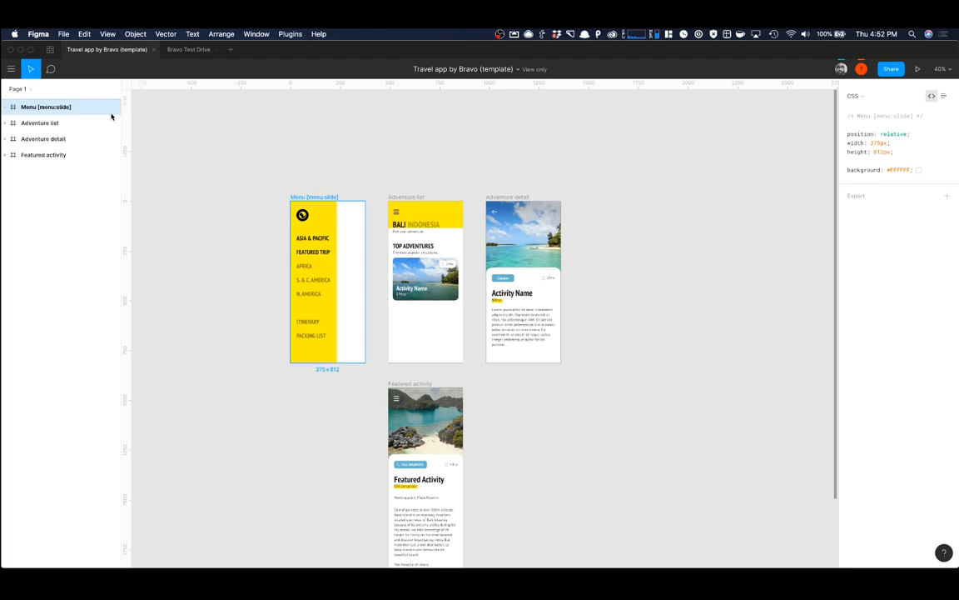
{"action": "left_click", "coordinate": [56, 125]}
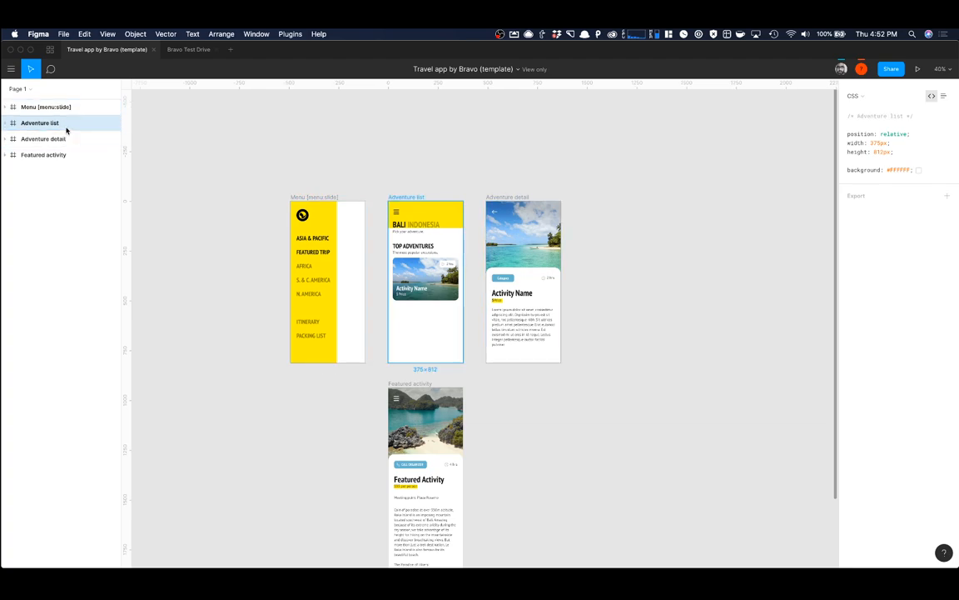
{"action": "left_click", "coordinate": [69, 143]}
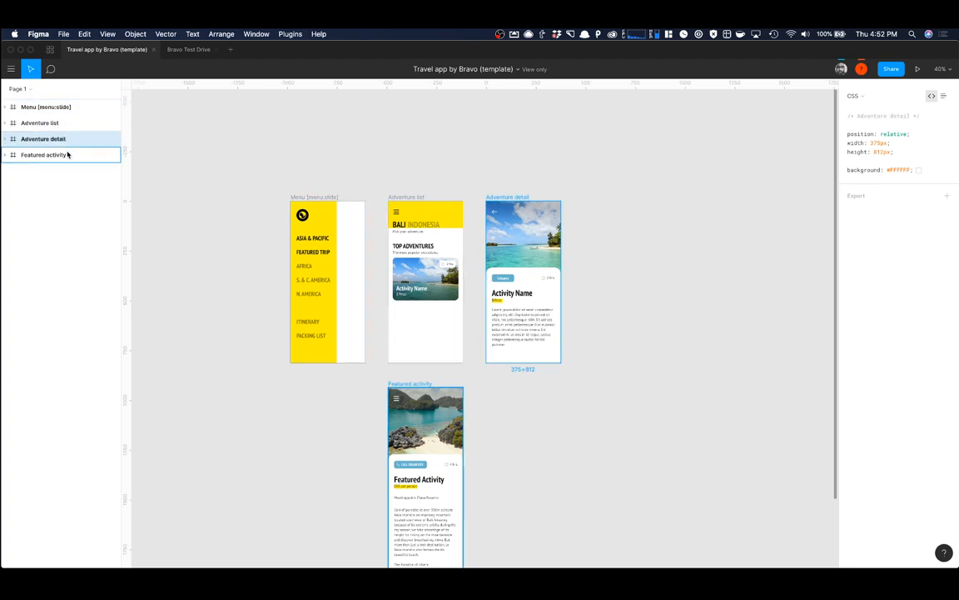
{"action": "left_click", "coordinate": [68, 155]}
{"action": "scroll", "coordinate": [228, 300], "scroll_direction": "down", "scroll_amount": 5}
{"action": "scroll", "coordinate": [228, 301], "scroll_direction": "up", "scroll_amount": 5}
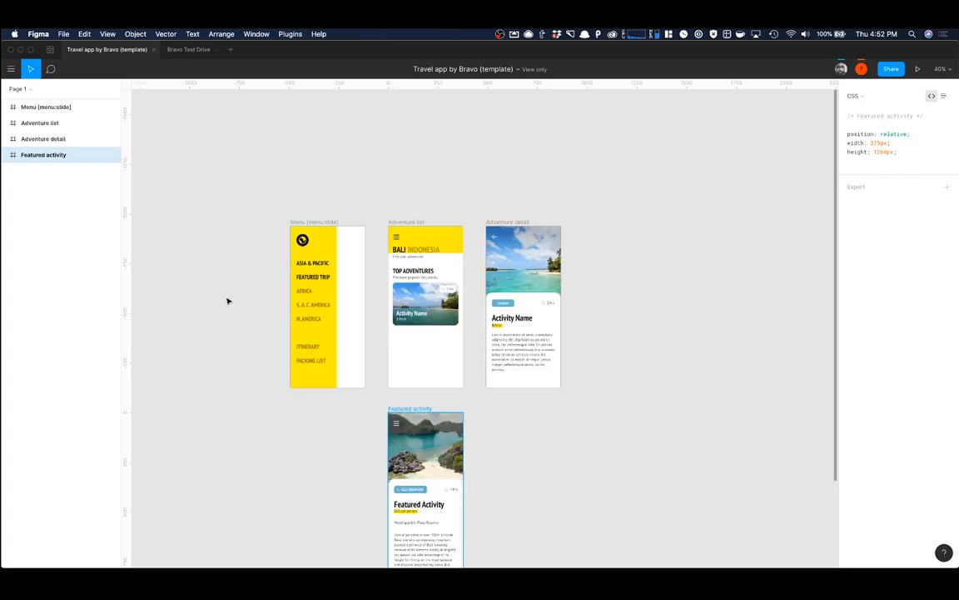
Step: Expand the Menu [menu:slide] frame's layers and select its inner Frame
{"action": "scroll", "coordinate": [228, 300], "scroll_direction": "down", "scroll_amount": 3}
{"action": "scroll", "coordinate": [223, 296], "scroll_direction": "up", "scroll_amount": 1}
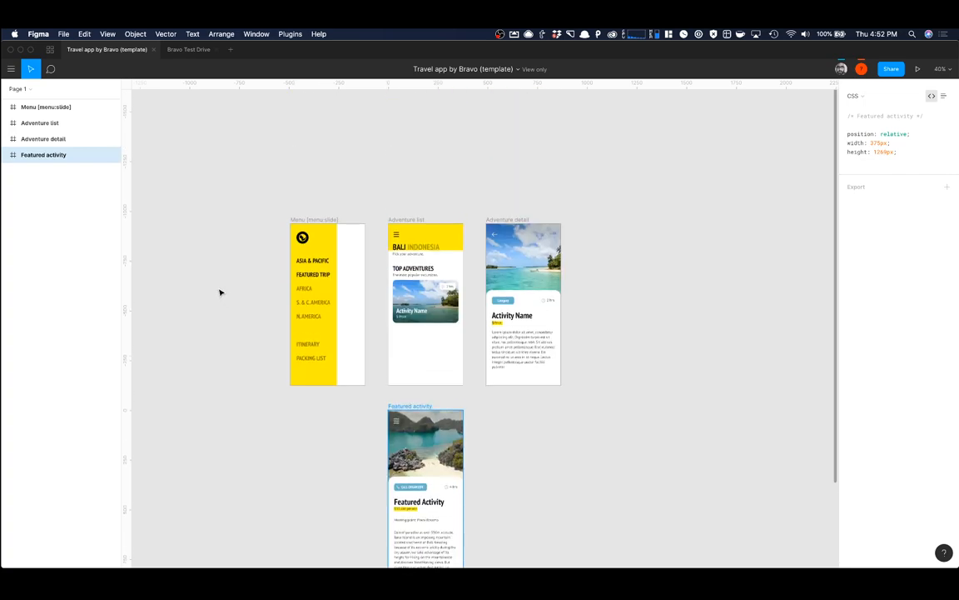
{"action": "left_click", "coordinate": [60, 106]}
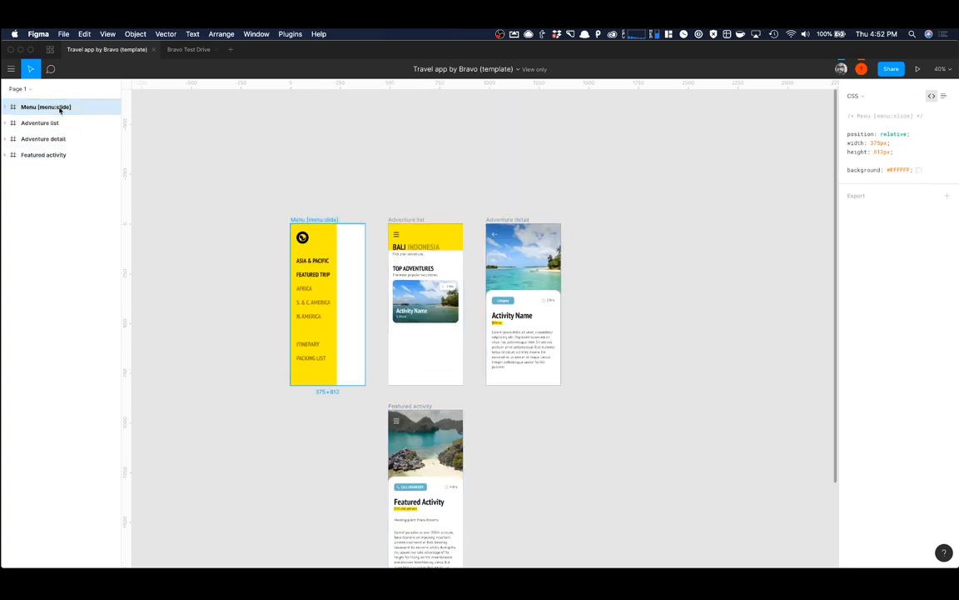
{"action": "left_click", "coordinate": [6, 107]}
{"action": "left_click", "coordinate": [39, 124]}
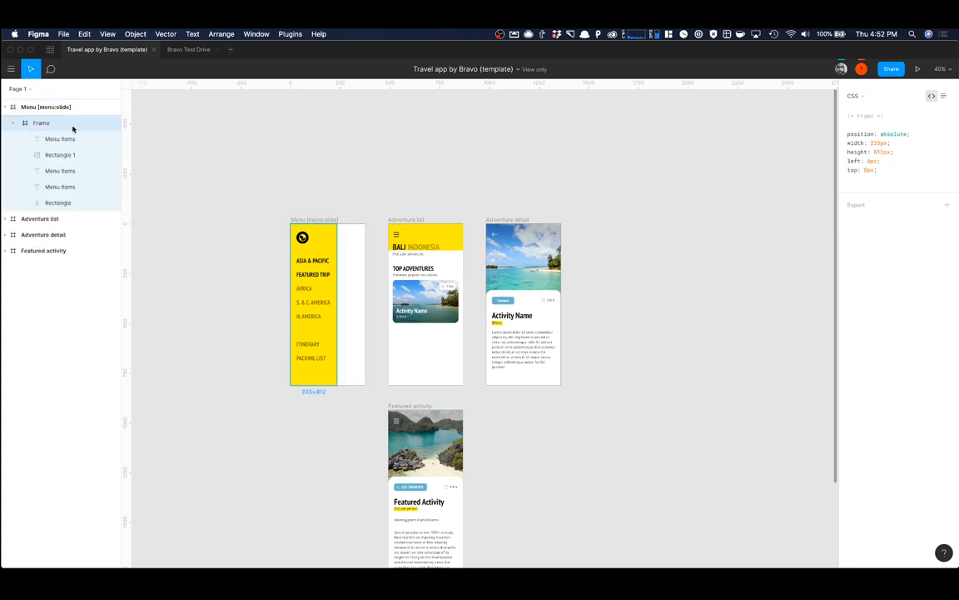
Step: Go through Adventure list's [container:top-bar], Section title and *Activity card layers, and expand Adventure detail with its inner Frame collapsed
{"action": "left_click", "coordinate": [6, 219]}
{"action": "left_click", "coordinate": [39, 220]}
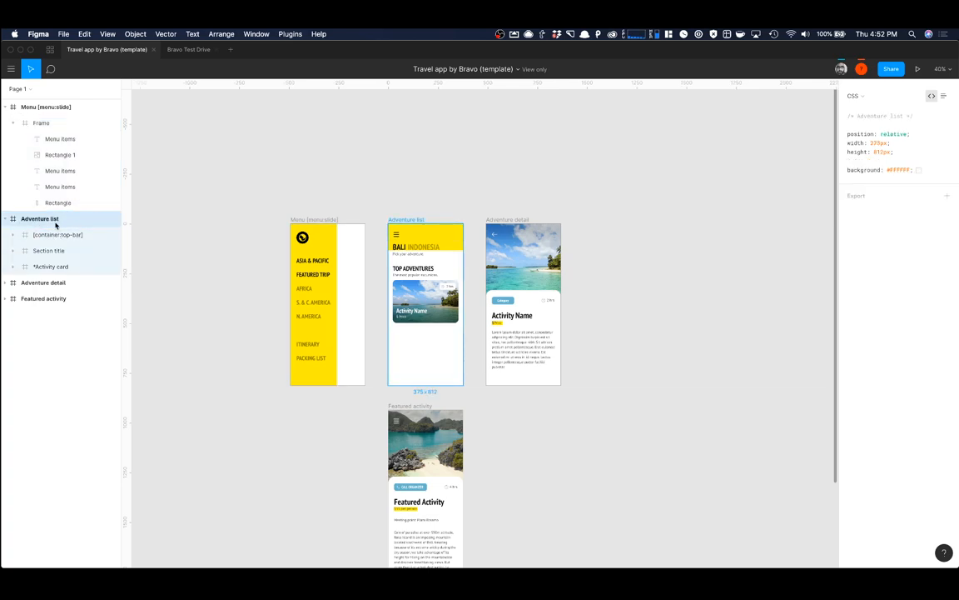
{"action": "left_click", "coordinate": [59, 235]}
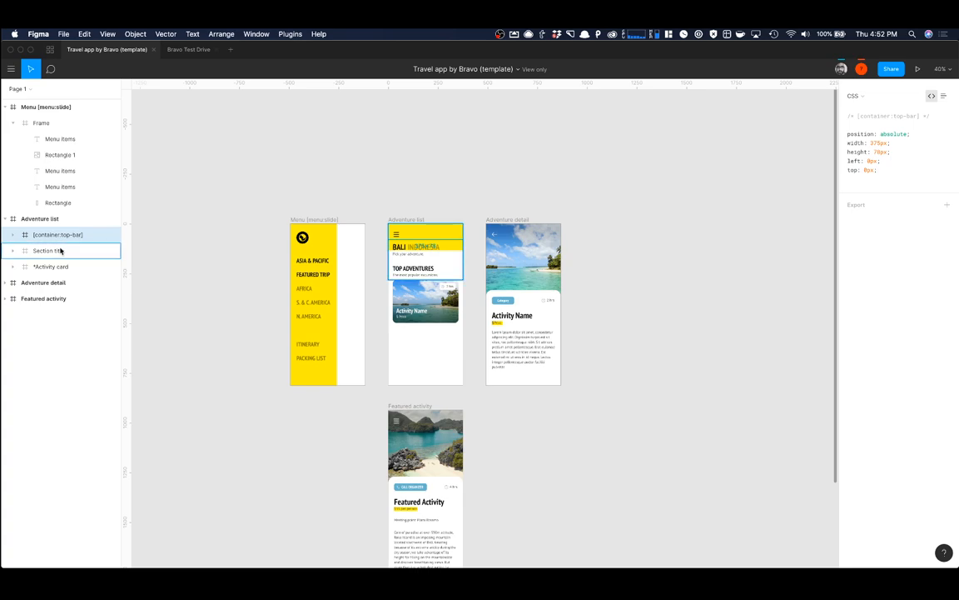
{"action": "left_click", "coordinate": [50, 250]}
{"action": "left_click", "coordinate": [60, 266]}
{"action": "left_click", "coordinate": [56, 251]}
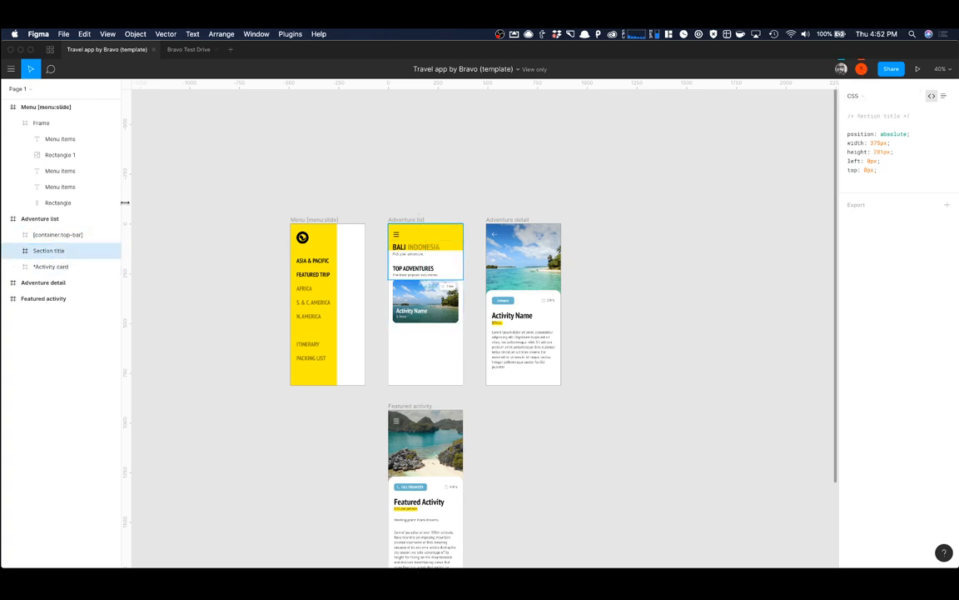
{"action": "left_click", "coordinate": [4, 283]}
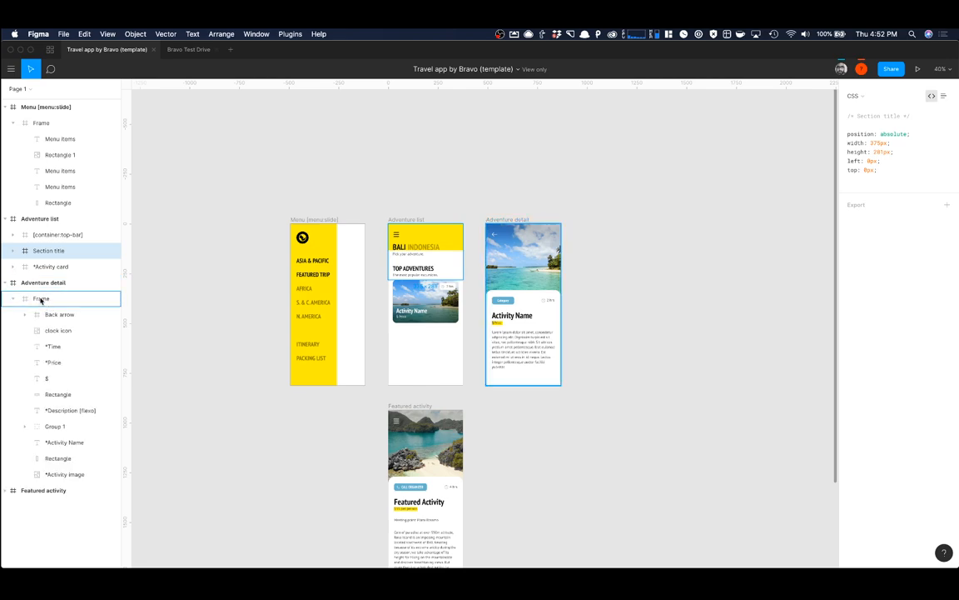
{"action": "left_click", "coordinate": [12, 298]}
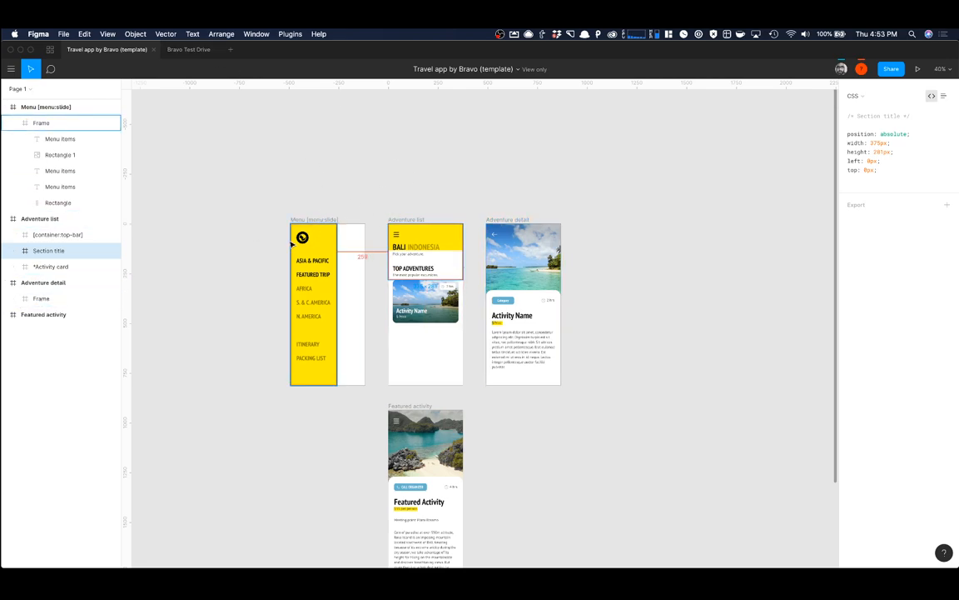
Step: Switch to Chrome, bring up the Bravo Tags page and go from its introduction to the Bravo Vocab section
{"action": "key", "text": "super+Tab"}
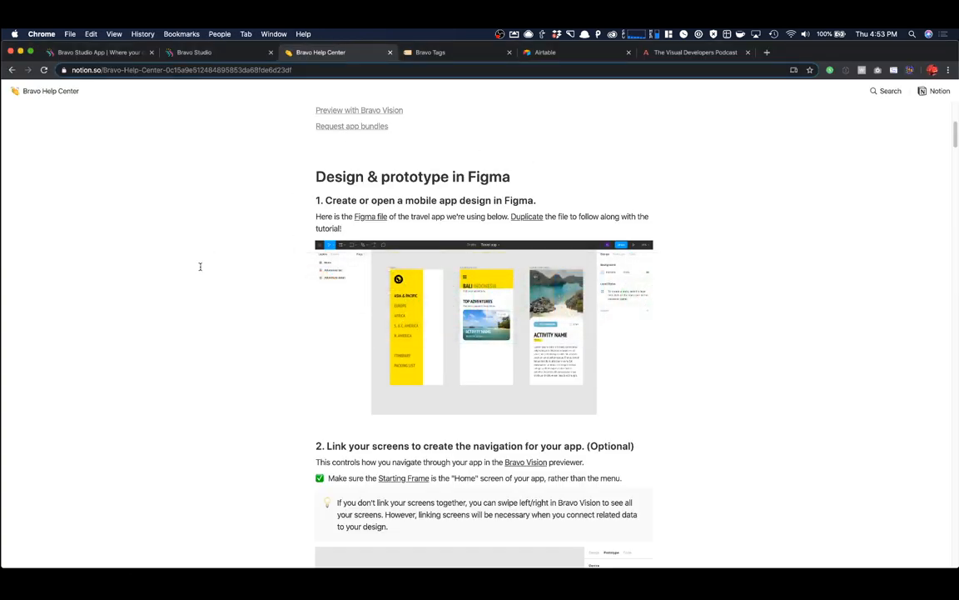
{"action": "left_click", "coordinate": [429, 50]}
{"action": "scroll", "coordinate": [457, 209], "scroll_direction": "up", "scroll_amount": 10}
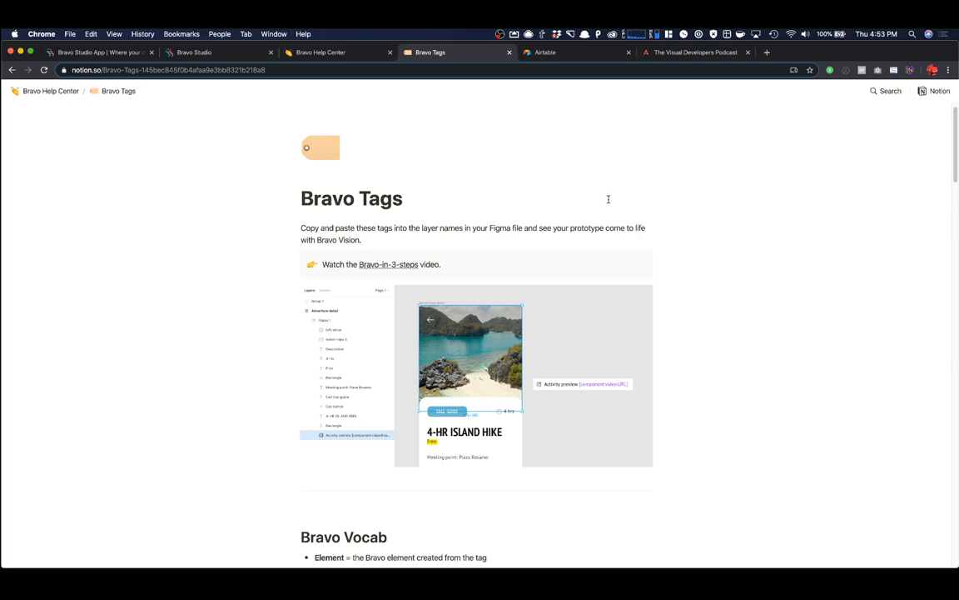
{"action": "scroll", "coordinate": [609, 199], "scroll_direction": "down", "scroll_amount": 5}
Step: Compare the tagged layer names in the Figma travel template with the Bravo Tags table in Chrome
{"action": "key", "text": "super+Tab"}
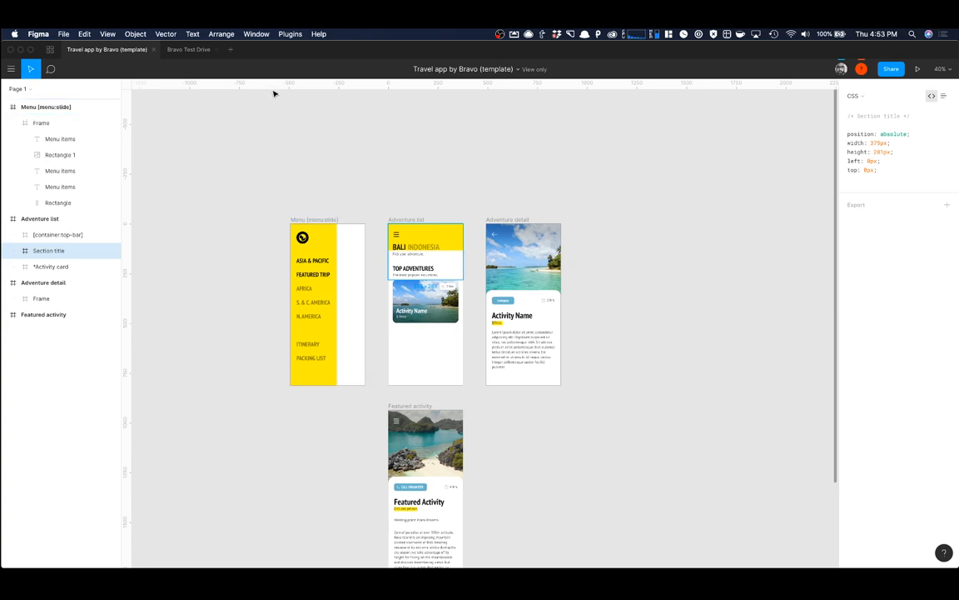
{"action": "key", "text": "super+Tab"}
{"action": "scroll", "coordinate": [454, 204], "scroll_direction": "down", "scroll_amount": 1}
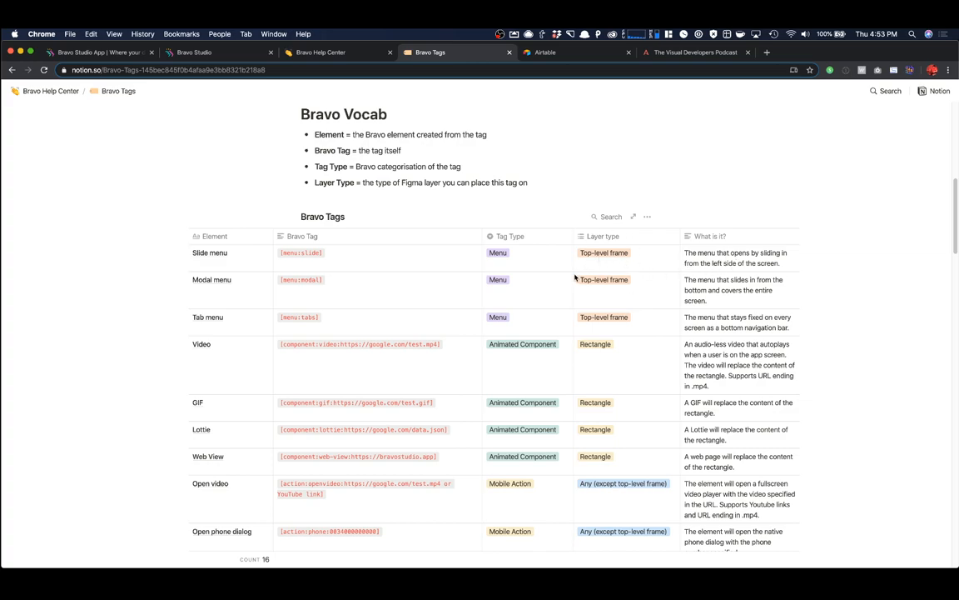
{"action": "key", "text": "super+Tab"}
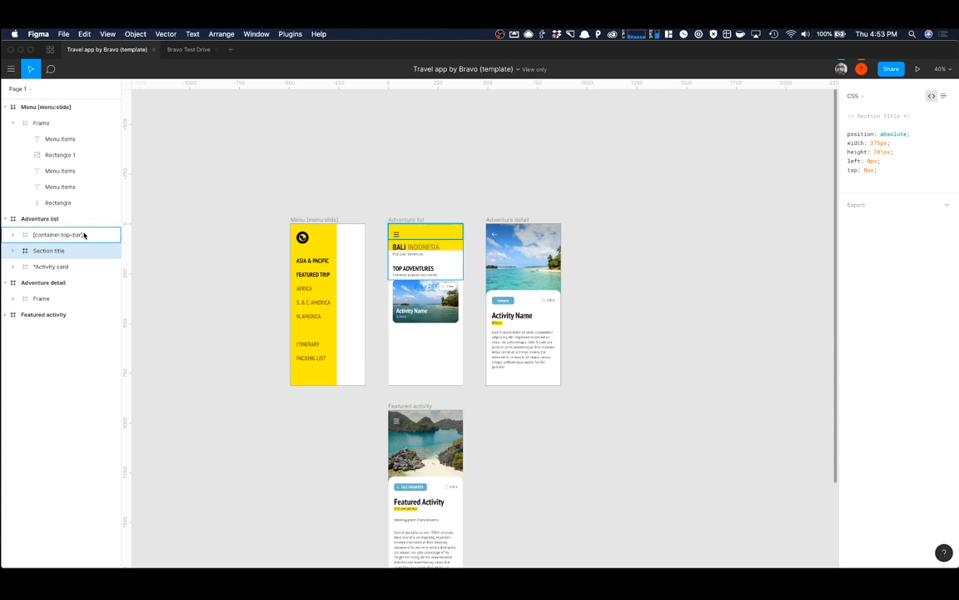
{"action": "key", "text": "super+Tab"}
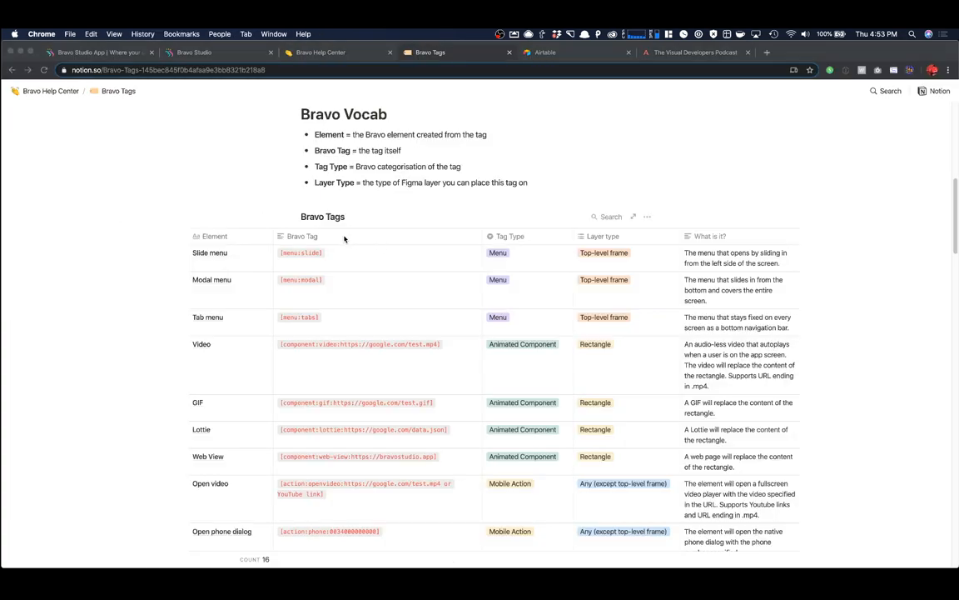
{"action": "key", "text": "super+Tab"}
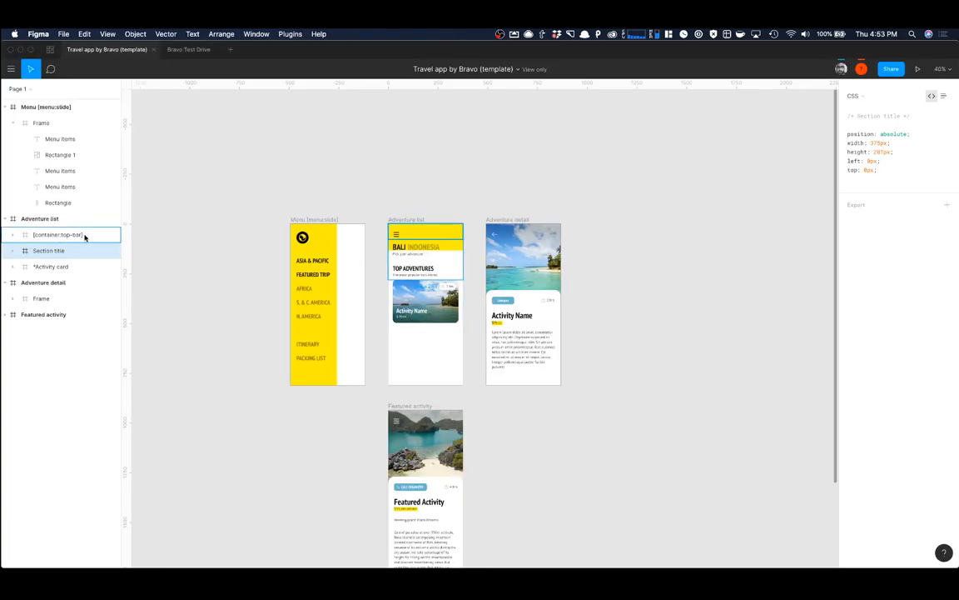
{"action": "key", "text": "super+Tab"}
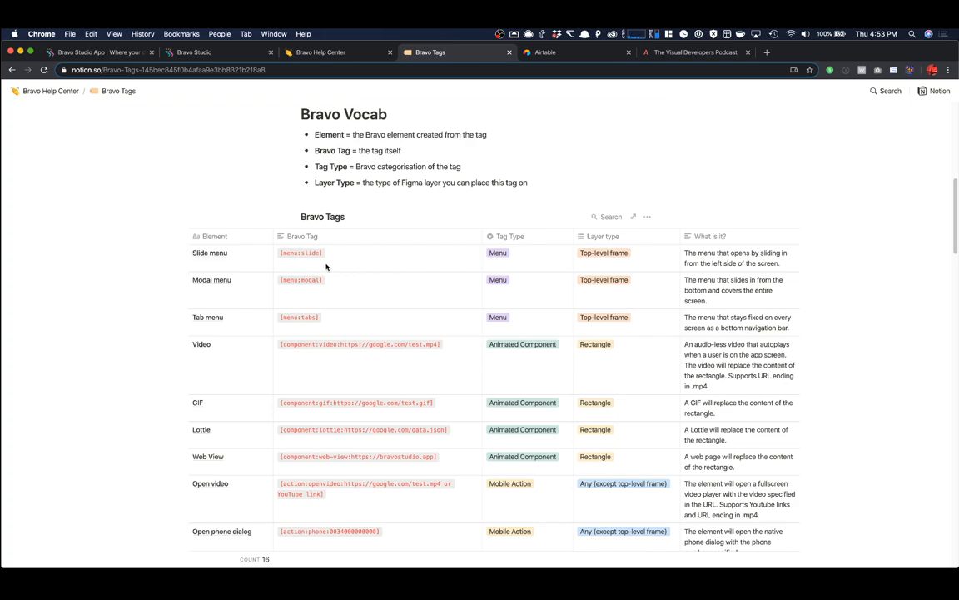
Step: Read through the Bravo Tags table, examining the menu, component, mobile action, misc and app asset tags and their layer types
{"action": "scroll", "coordinate": [325, 266], "scroll_direction": "down", "scroll_amount": 5}
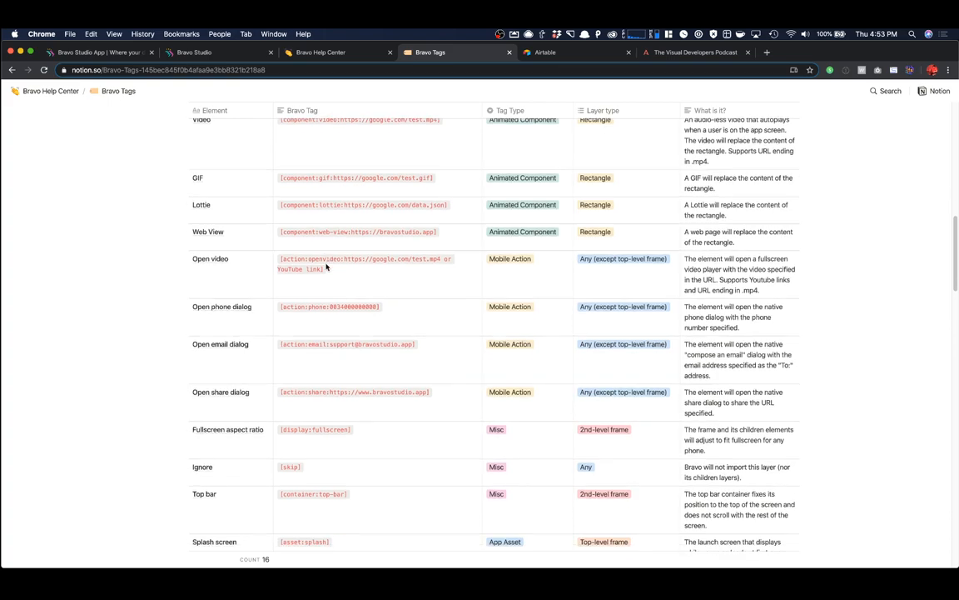
{"action": "scroll", "coordinate": [329, 279], "scroll_direction": "down", "scroll_amount": 4}
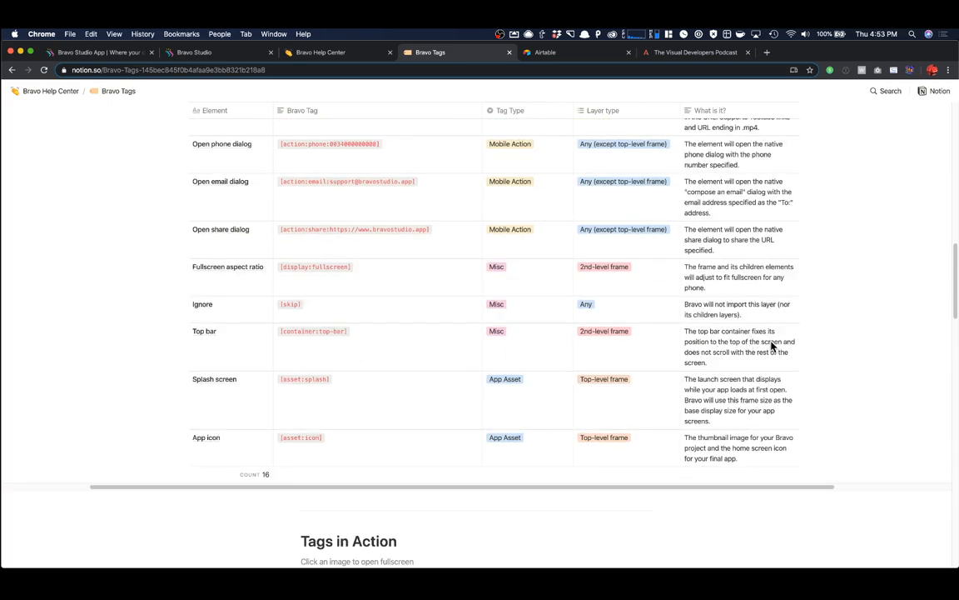
{"action": "scroll", "coordinate": [712, 332], "scroll_direction": "up", "scroll_amount": 7}
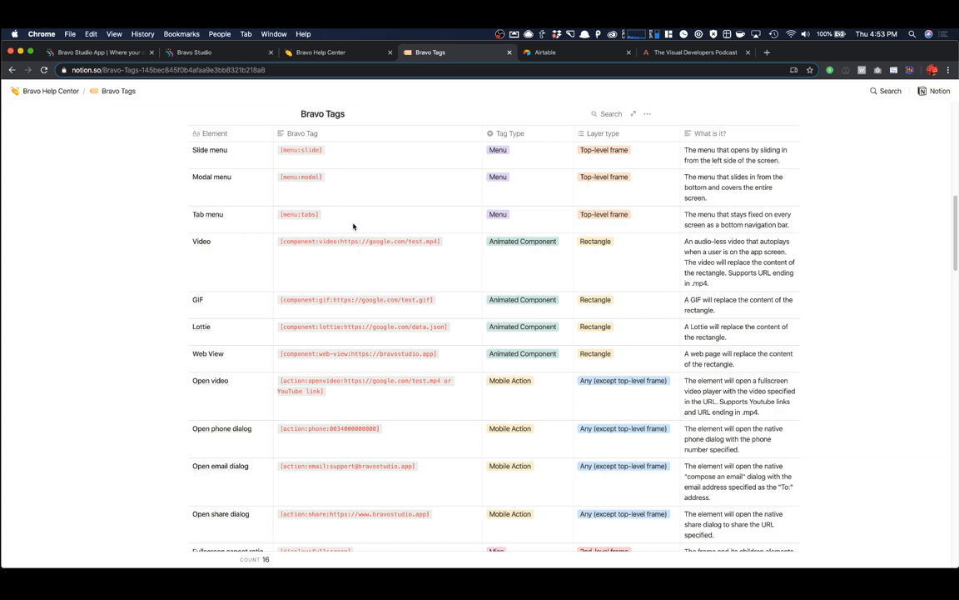
{"action": "scroll", "coordinate": [349, 187], "scroll_direction": "down", "scroll_amount": 2}
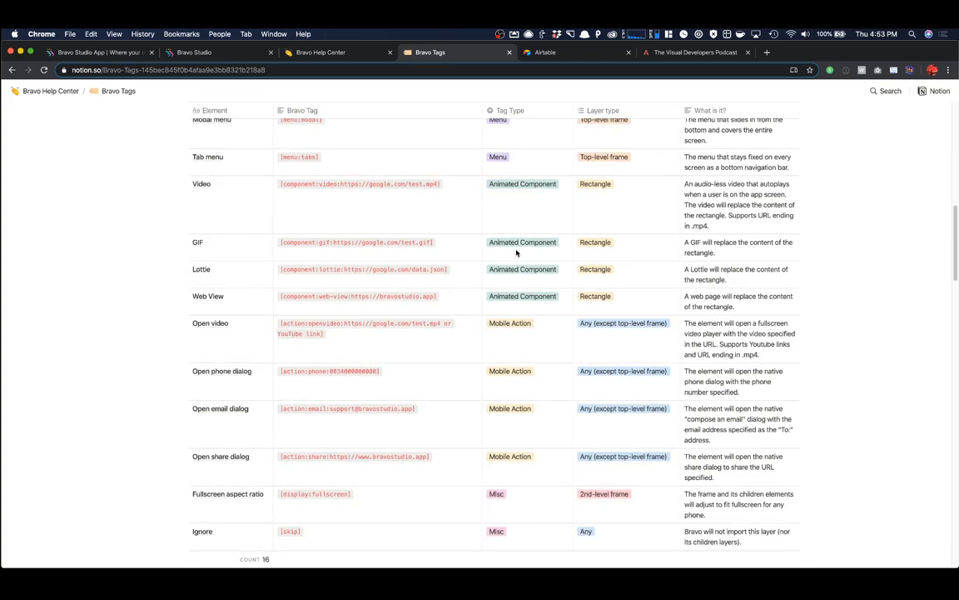
{"action": "scroll", "coordinate": [238, 270], "scroll_direction": "down", "scroll_amount": 2}
{"action": "scroll", "coordinate": [284, 239], "scroll_direction": "down", "scroll_amount": 2}
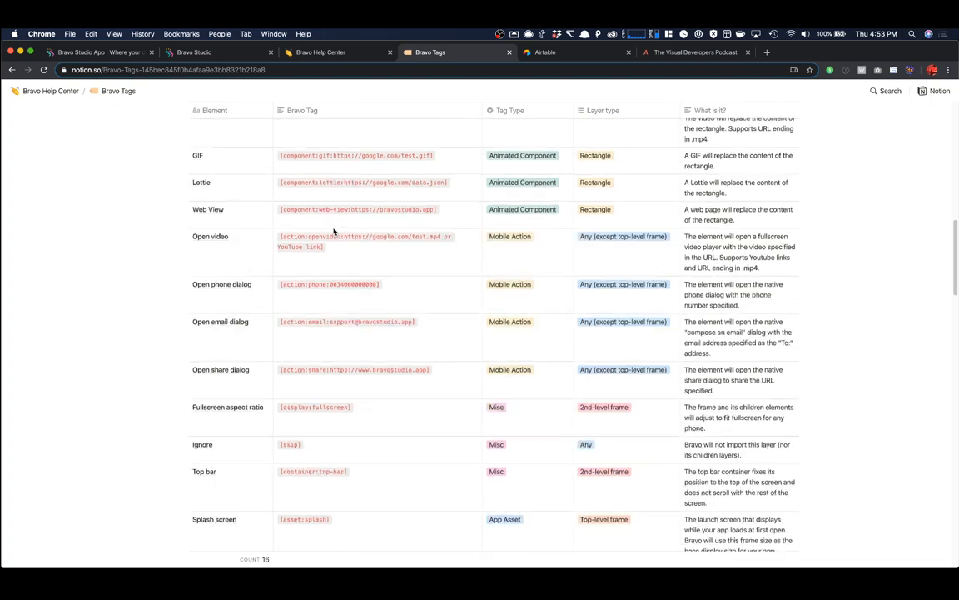
{"action": "scroll", "coordinate": [471, 299], "scroll_direction": "down", "scroll_amount": 10}
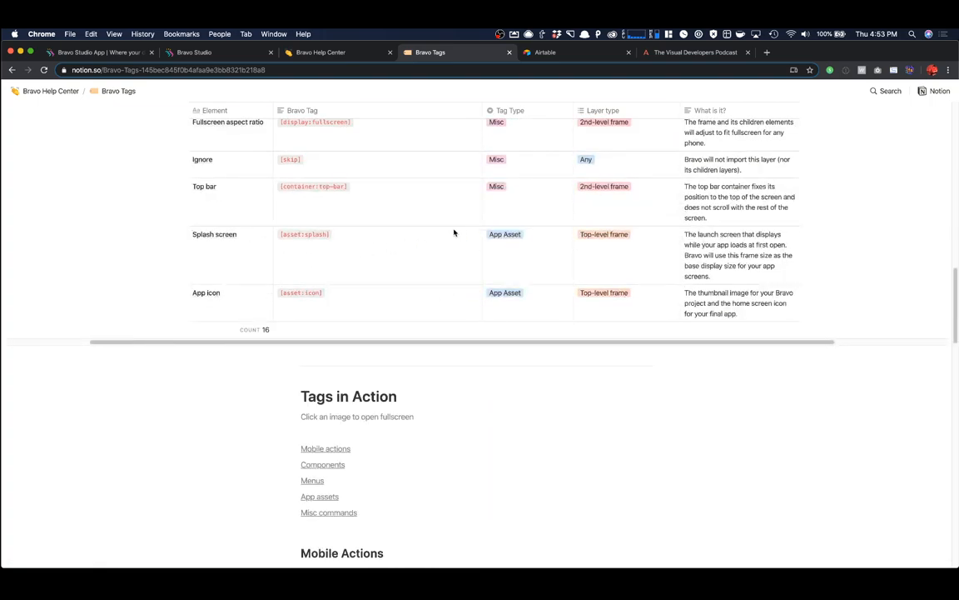
{"action": "scroll", "coordinate": [412, 228], "scroll_direction": "up", "scroll_amount": 5}
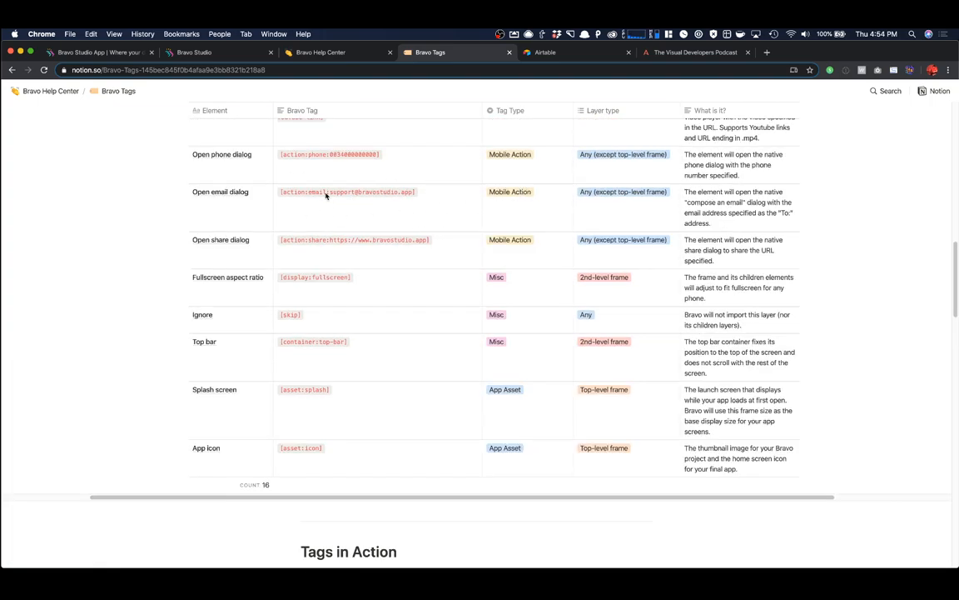
{"action": "scroll", "coordinate": [349, 221], "scroll_direction": "up", "scroll_amount": 1}
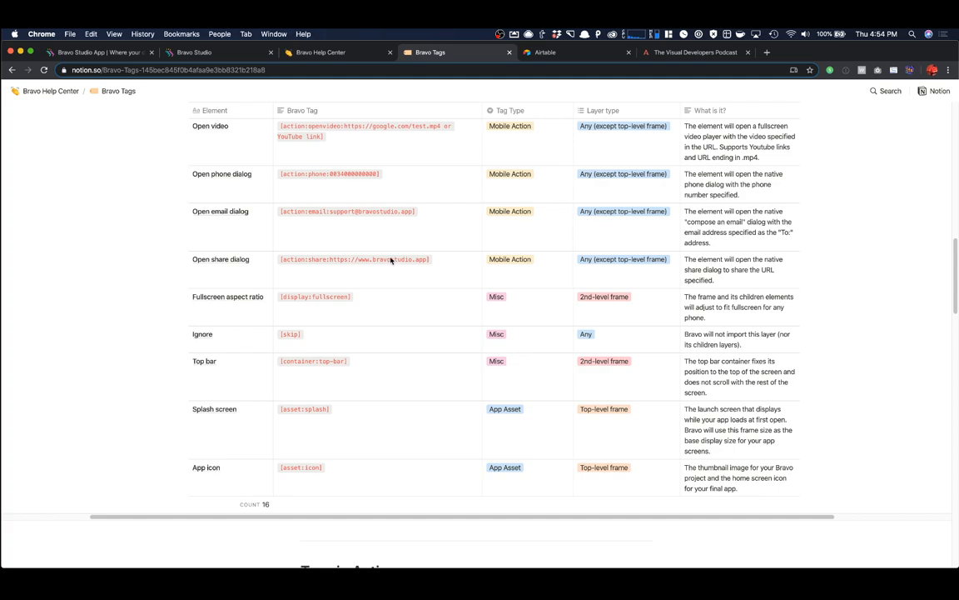
{"action": "scroll", "coordinate": [411, 239], "scroll_direction": "up", "scroll_amount": 3}
{"action": "scroll", "coordinate": [410, 239], "scroll_direction": "up", "scroll_amount": 1}
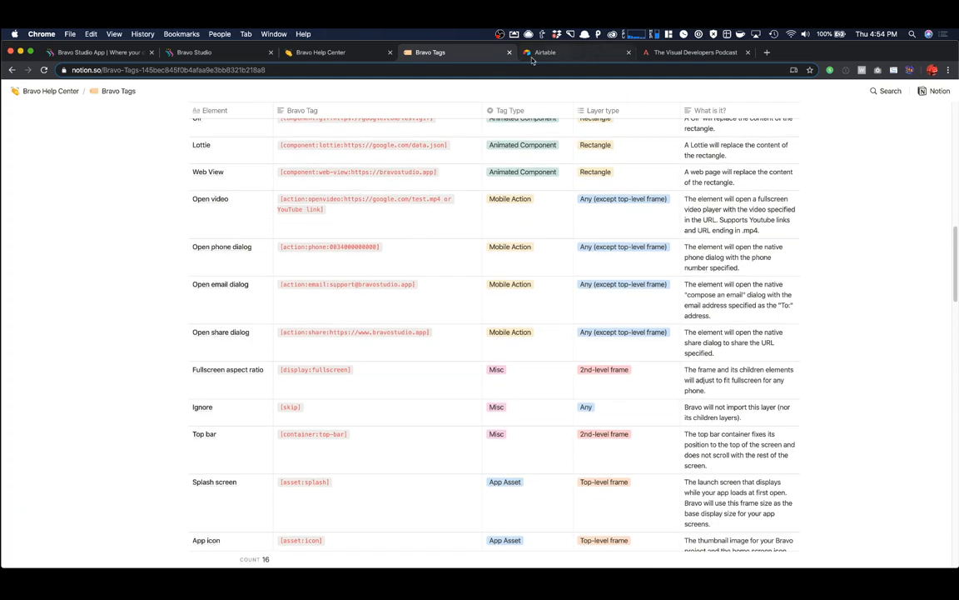
Step: Switch to Figma, open the Bravo Test Drive file and look over the podcast app screenshots and the empty frames beneath them
{"action": "key", "text": "super+Tab"}
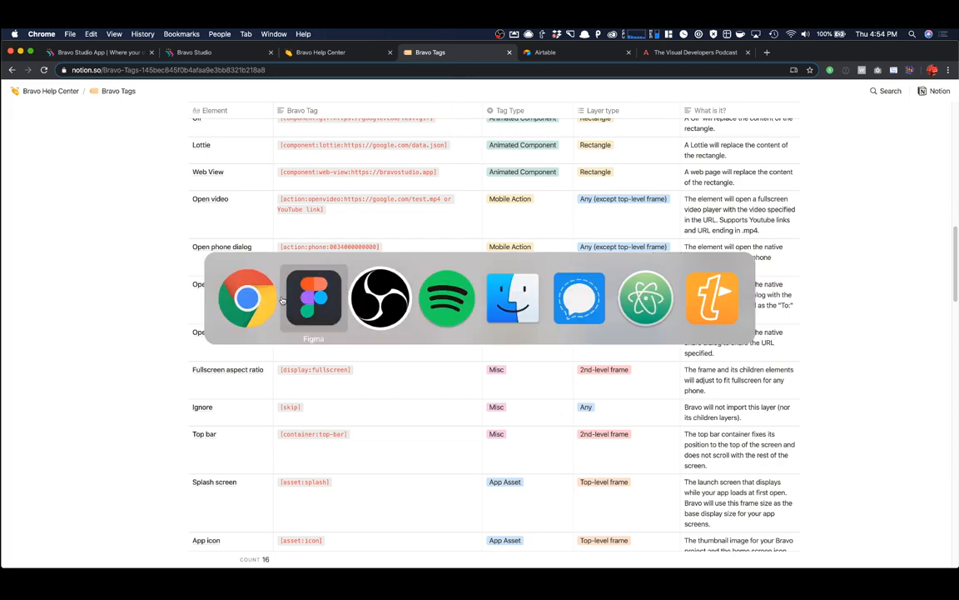
{"action": "left_click", "coordinate": [314, 296]}
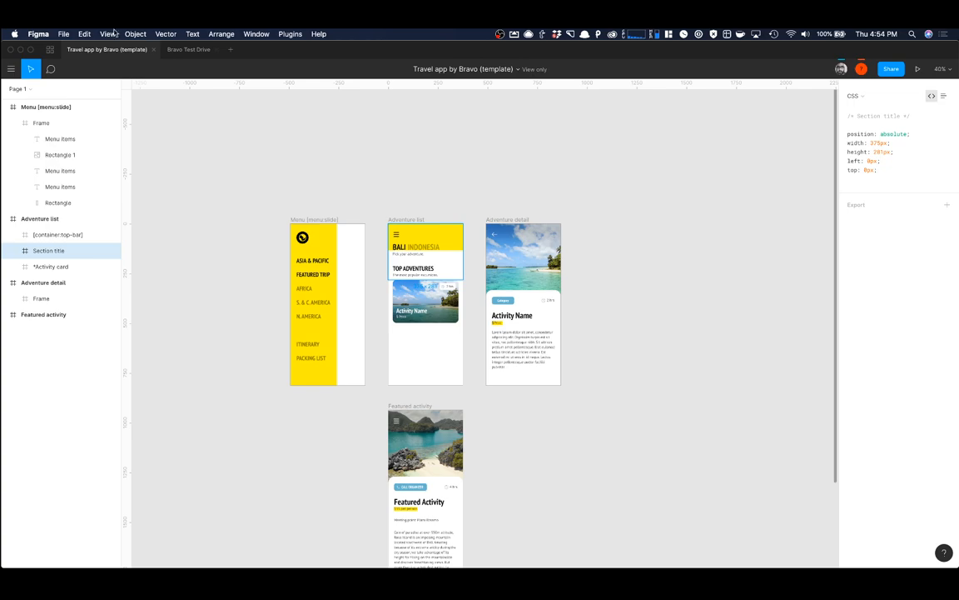
{"action": "left_click", "coordinate": [175, 49]}
{"action": "scroll", "coordinate": [421, 199], "scroll_direction": "up", "scroll_amount": 3}
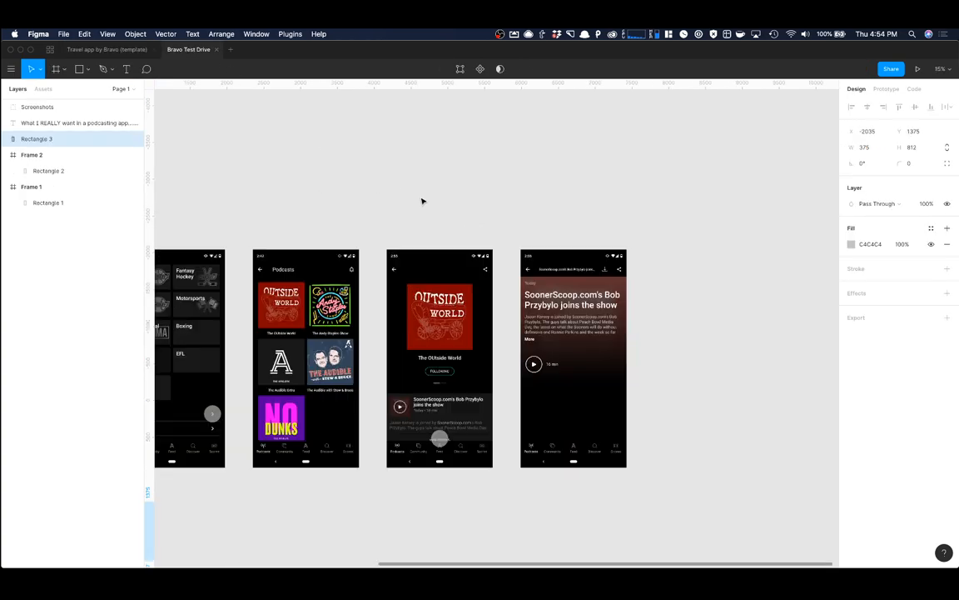
{"action": "scroll", "coordinate": [505, 205], "scroll_direction": "up", "scroll_amount": 1}
{"action": "scroll", "coordinate": [505, 205], "scroll_direction": "up", "scroll_amount": 1}
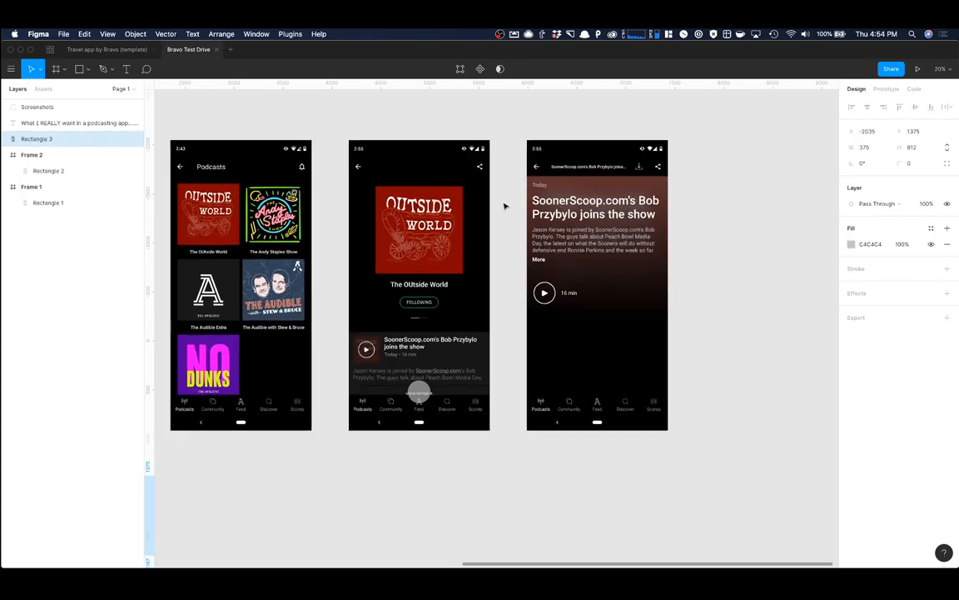
{"action": "scroll", "coordinate": [505, 205], "scroll_direction": "left", "scroll_amount": 4}
{"action": "scroll", "coordinate": [501, 198], "scroll_direction": "left", "scroll_amount": 10}
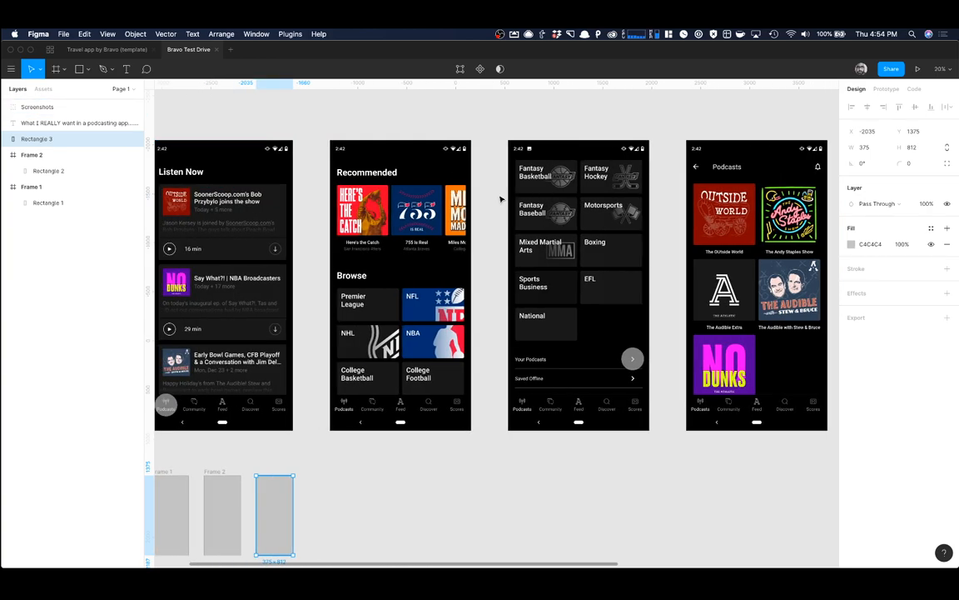
{"action": "scroll", "coordinate": [501, 198], "scroll_direction": "right", "scroll_amount": 2}
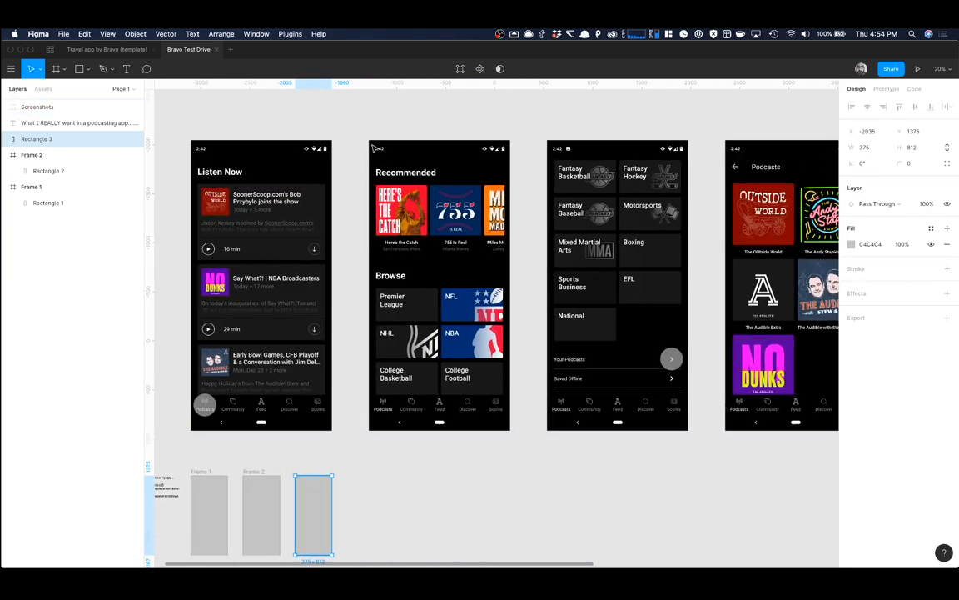
{"action": "scroll", "coordinate": [324, 134], "scroll_direction": "left", "scroll_amount": 6}
{"action": "scroll", "coordinate": [324, 134], "scroll_direction": "right", "scroll_amount": 4}
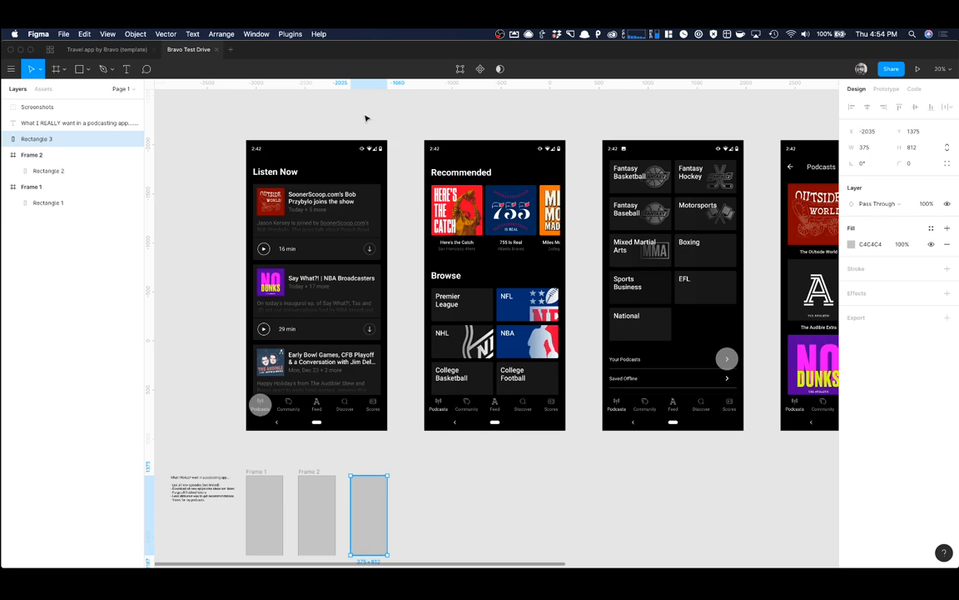
Step: Switch to Chrome, search for theathletic in a new tab and open The Athletic's website
{"action": "key", "text": "super+Tab"}
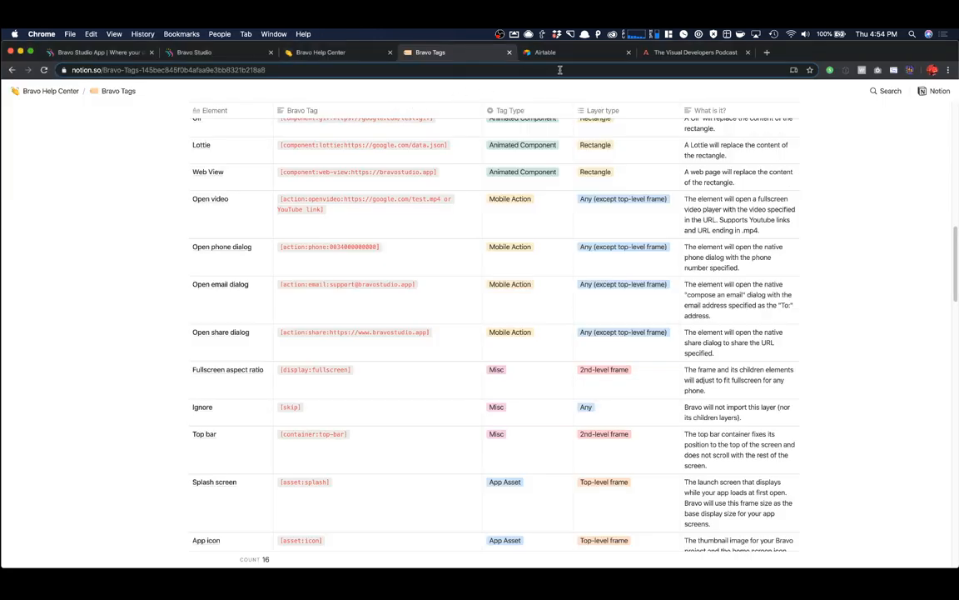
{"action": "left_click", "coordinate": [766, 51]}
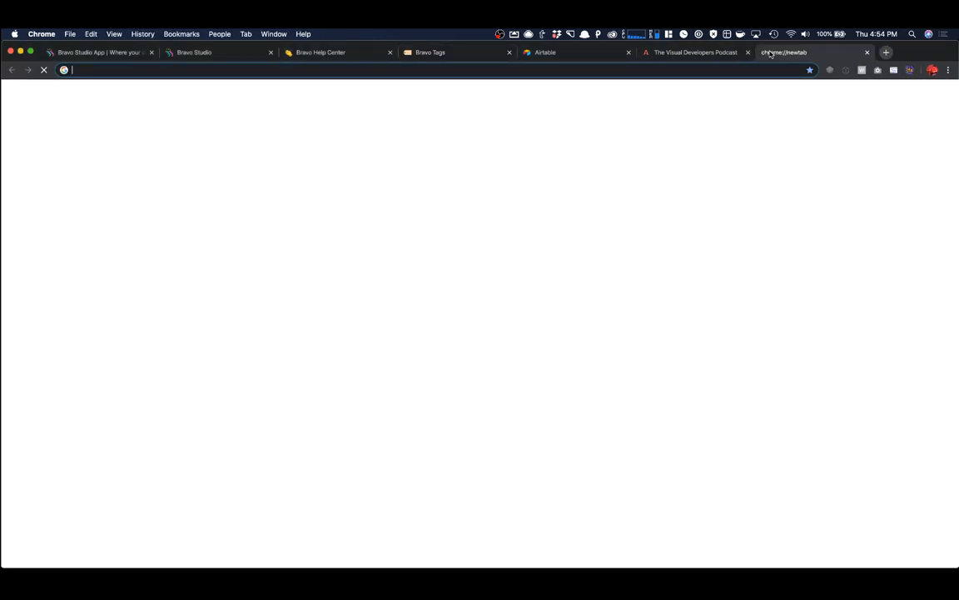
{"action": "type", "text": "theathl"}
{"action": "key", "text": "BackSpace"}
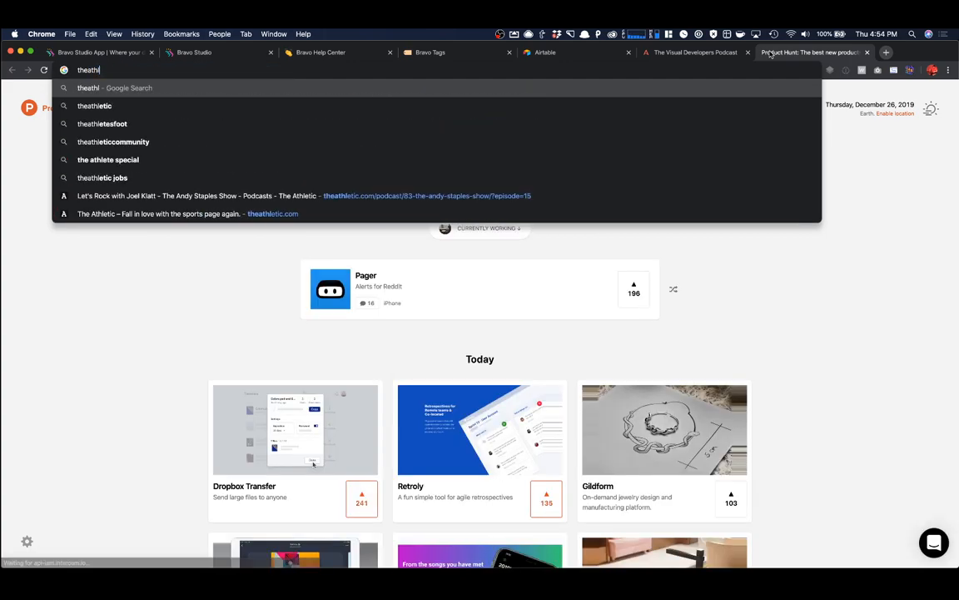
{"action": "key", "text": "Down"}
{"action": "key", "text": "Return"}
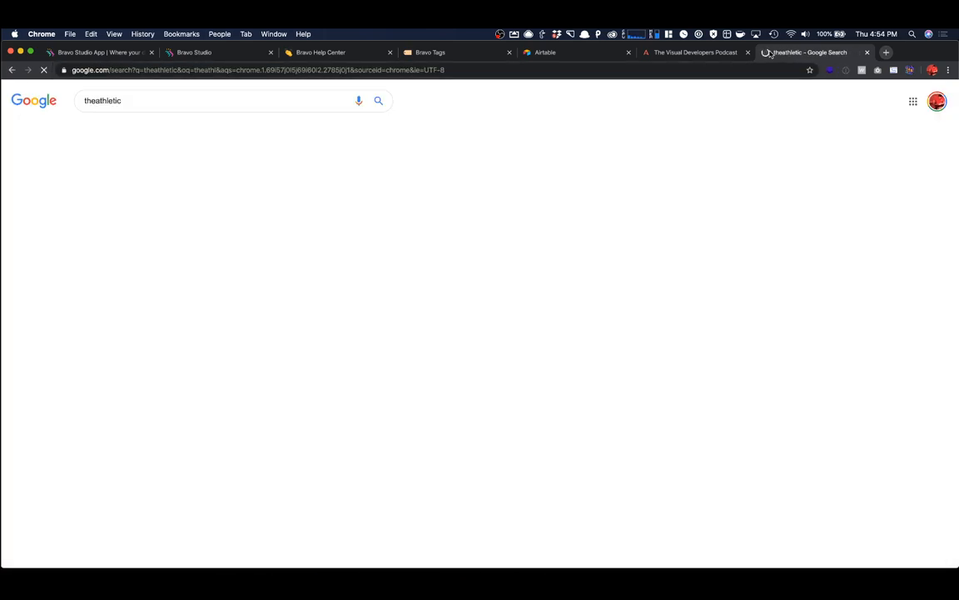
{"action": "left_click", "coordinate": [166, 248]}
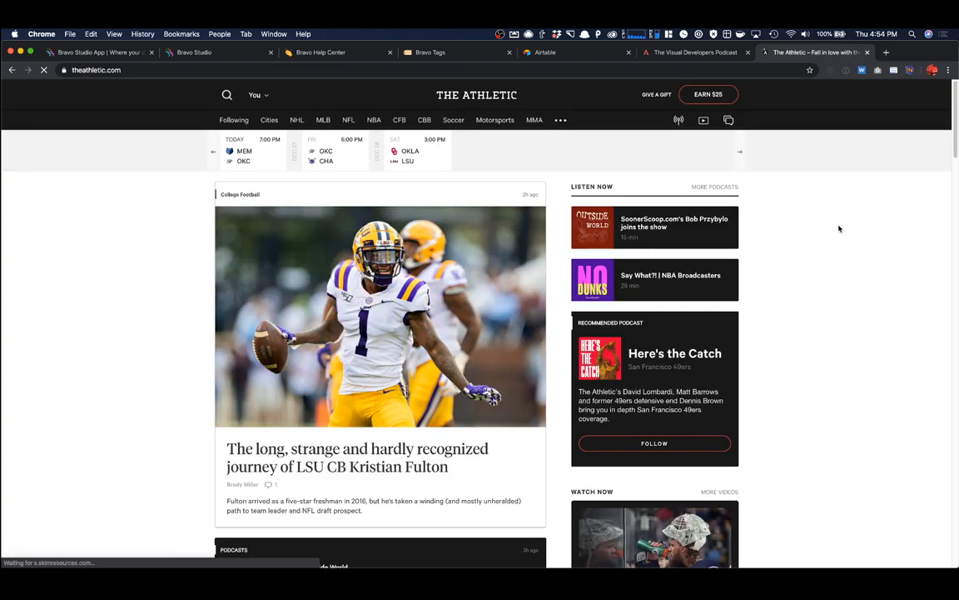
Step: Look through The Athletic's home page, examining its article feed, podcast cards, discussions and most-read stories
{"action": "scroll", "coordinate": [877, 217], "scroll_direction": "down", "scroll_amount": 1}
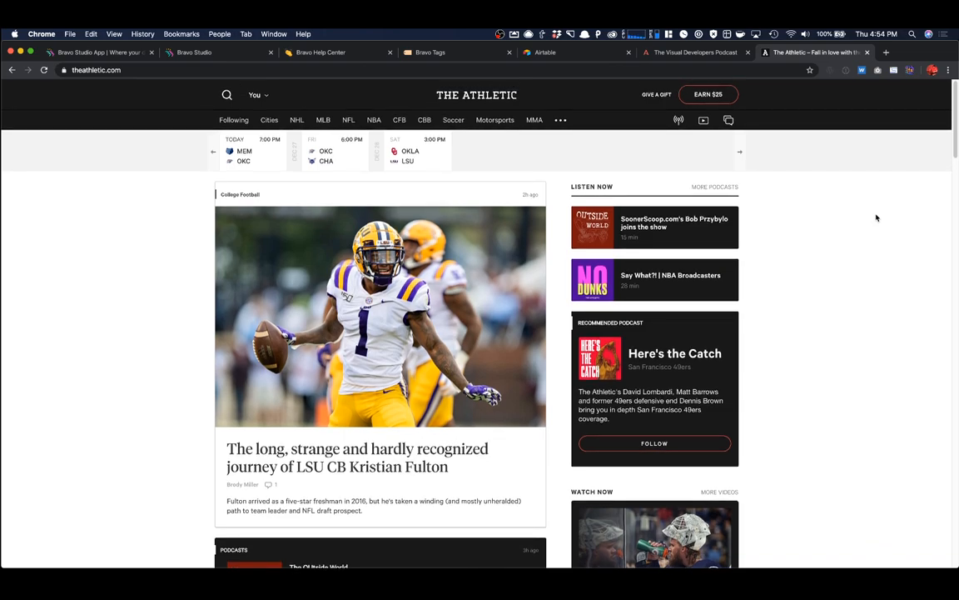
{"action": "scroll", "coordinate": [876, 217], "scroll_direction": "down", "scroll_amount": 5}
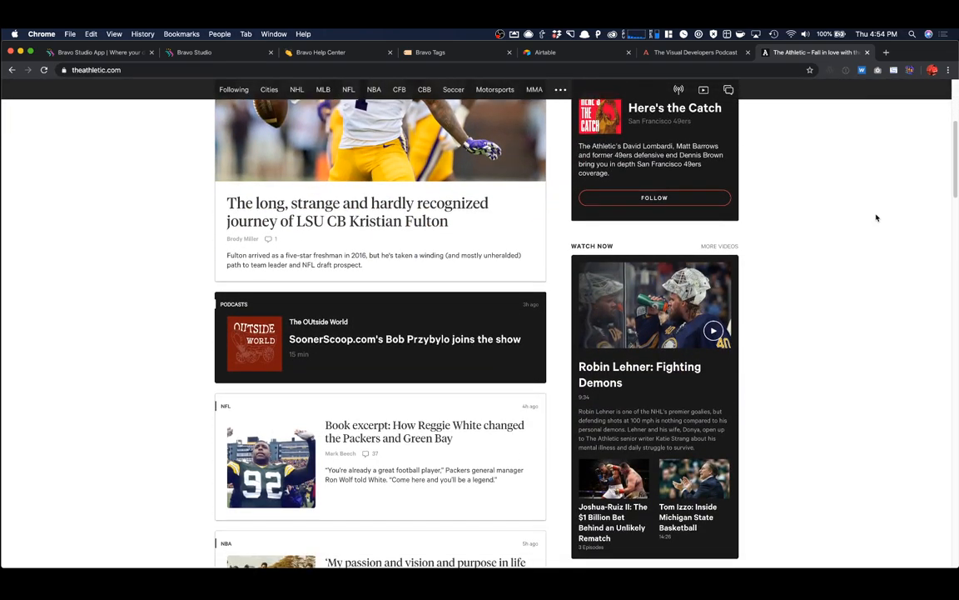
{"action": "scroll", "coordinate": [876, 217], "scroll_direction": "down", "scroll_amount": 3}
{"action": "scroll", "coordinate": [876, 217], "scroll_direction": "down", "scroll_amount": 1}
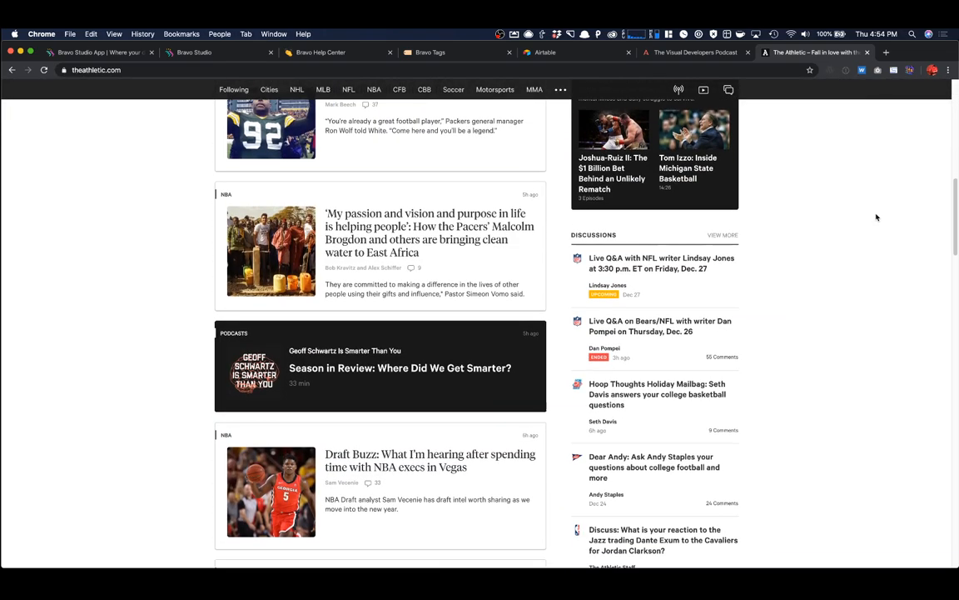
{"action": "scroll", "coordinate": [876, 218], "scroll_direction": "down", "scroll_amount": 1}
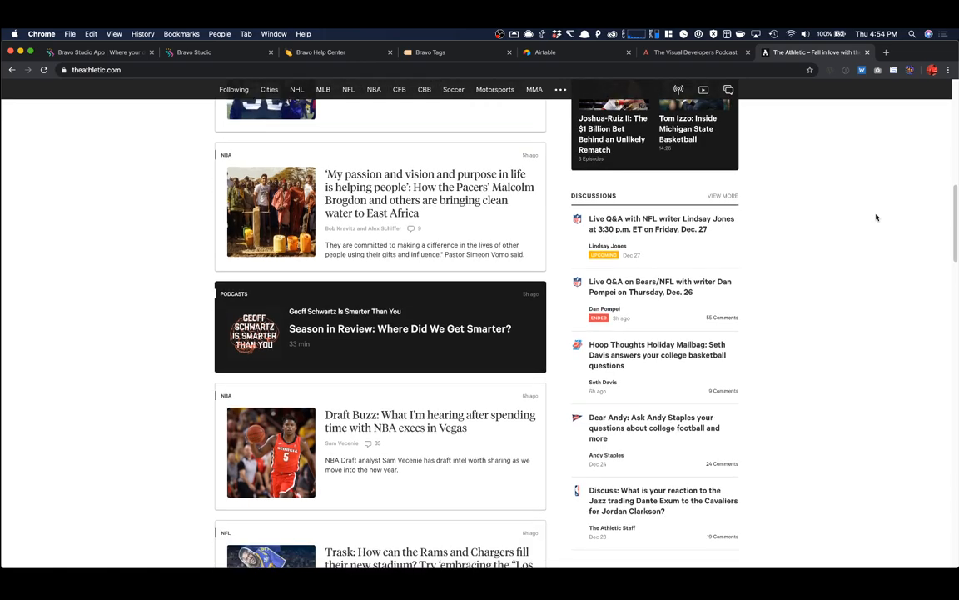
{"action": "scroll", "coordinate": [876, 218], "scroll_direction": "down", "scroll_amount": 3}
{"action": "scroll", "coordinate": [876, 218], "scroll_direction": "down", "scroll_amount": 4}
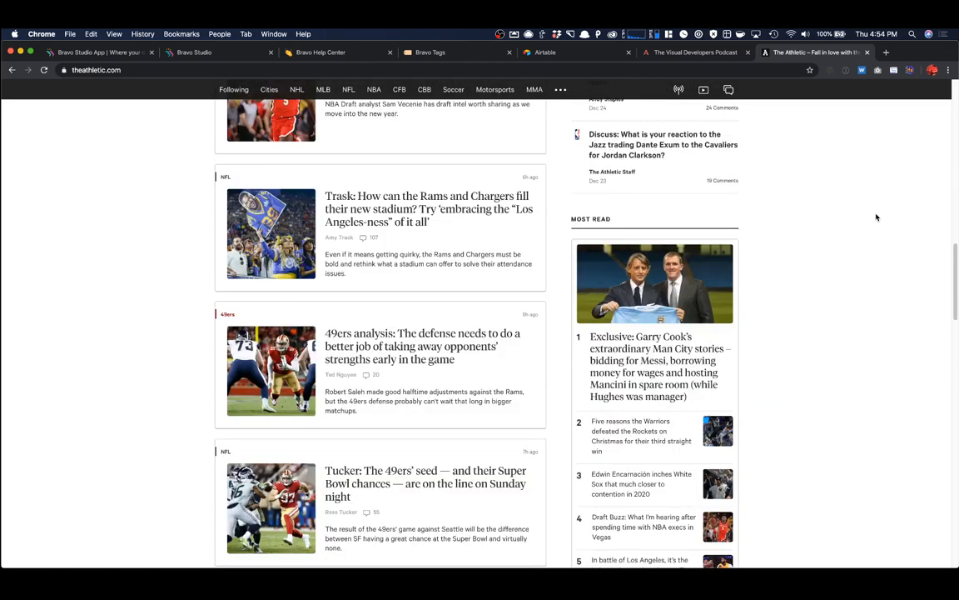
{"action": "scroll", "coordinate": [876, 217], "scroll_direction": "down", "scroll_amount": 12}
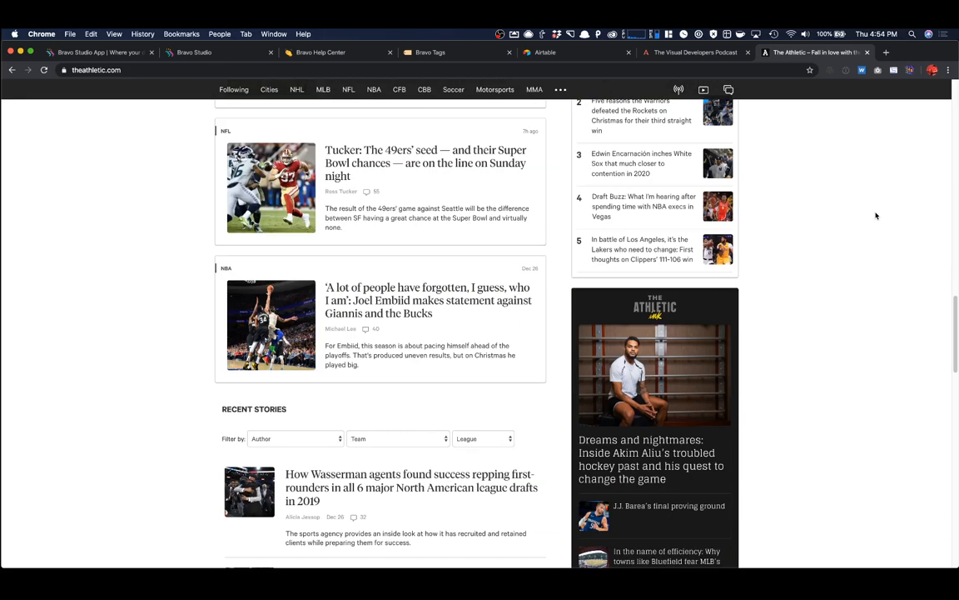
{"action": "scroll", "coordinate": [875, 215], "scroll_direction": "up", "scroll_amount": 3}
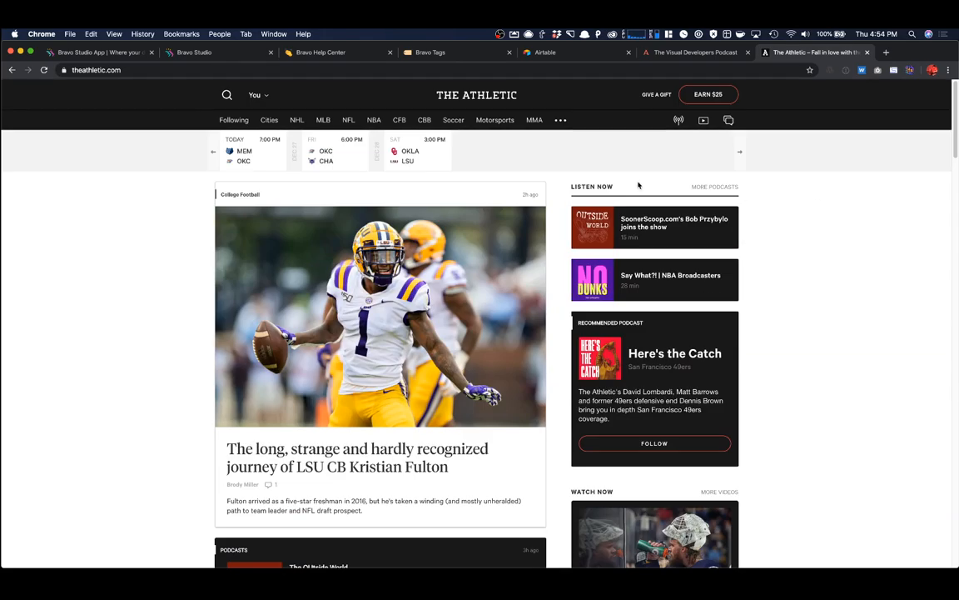
{"action": "mouse_move", "coordinate": [270, 121]}
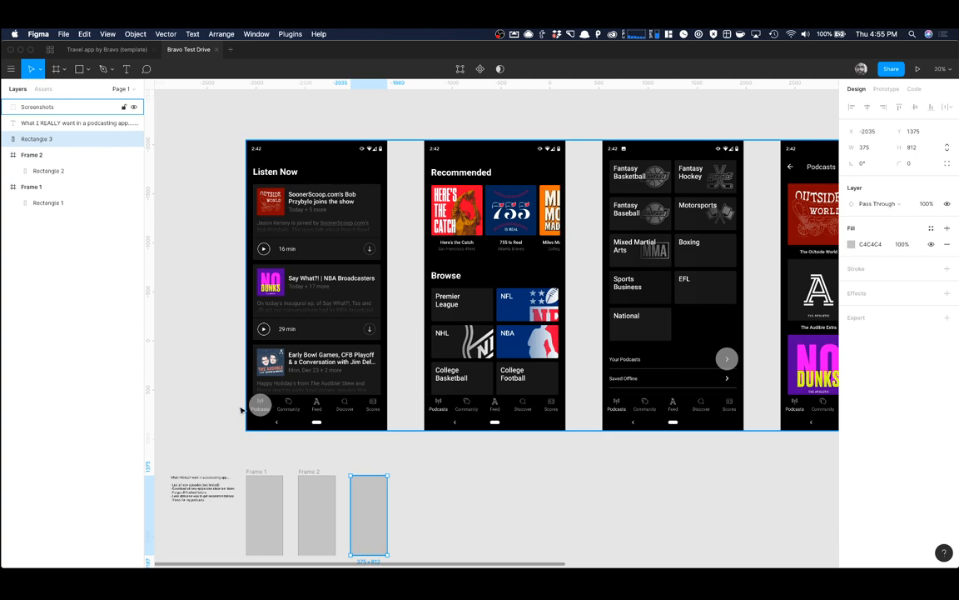
Step: Back in the Figma Bravo Test Drive file, examine the Listen Now, Recommended and Browse screenshots, including the Your Podcasts and Saved Offline rows
{"action": "scroll", "coordinate": [350, 317], "scroll_direction": "up", "scroll_amount": 3}
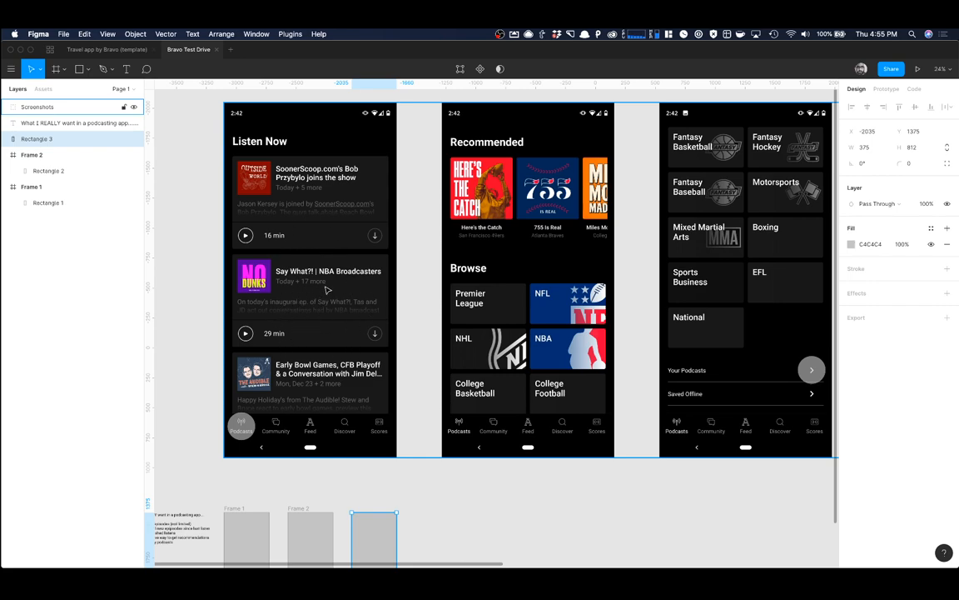
{"action": "scroll", "coordinate": [333, 282], "scroll_direction": "down", "scroll_amount": 2}
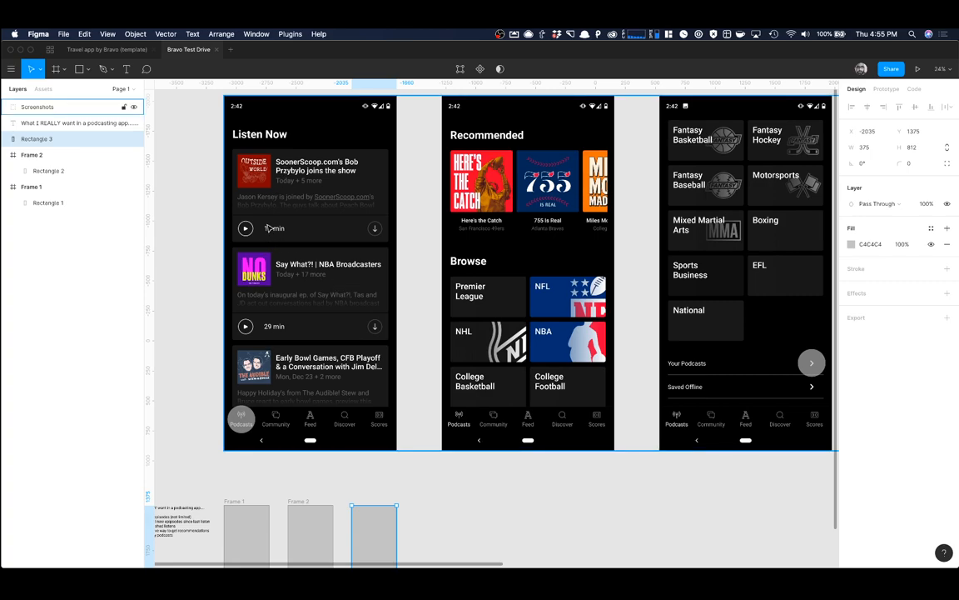
{"action": "scroll", "coordinate": [383, 257], "scroll_direction": "up", "scroll_amount": 3}
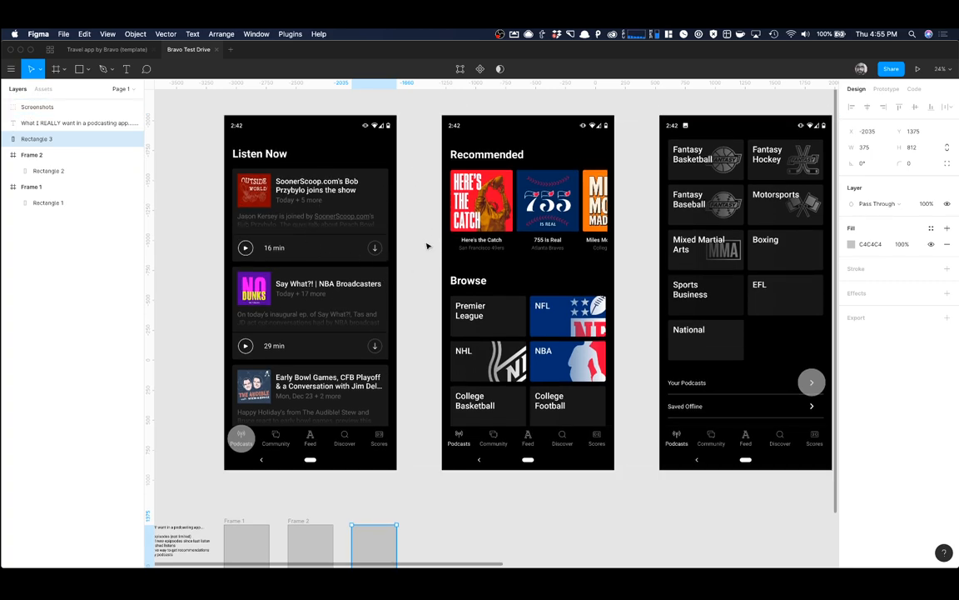
{"action": "scroll", "coordinate": [428, 244], "scroll_direction": "right", "scroll_amount": 4}
{"action": "scroll", "coordinate": [336, 232], "scroll_direction": "left", "scroll_amount": 5}
{"action": "scroll", "coordinate": [337, 232], "scroll_direction": "right", "scroll_amount": 4}
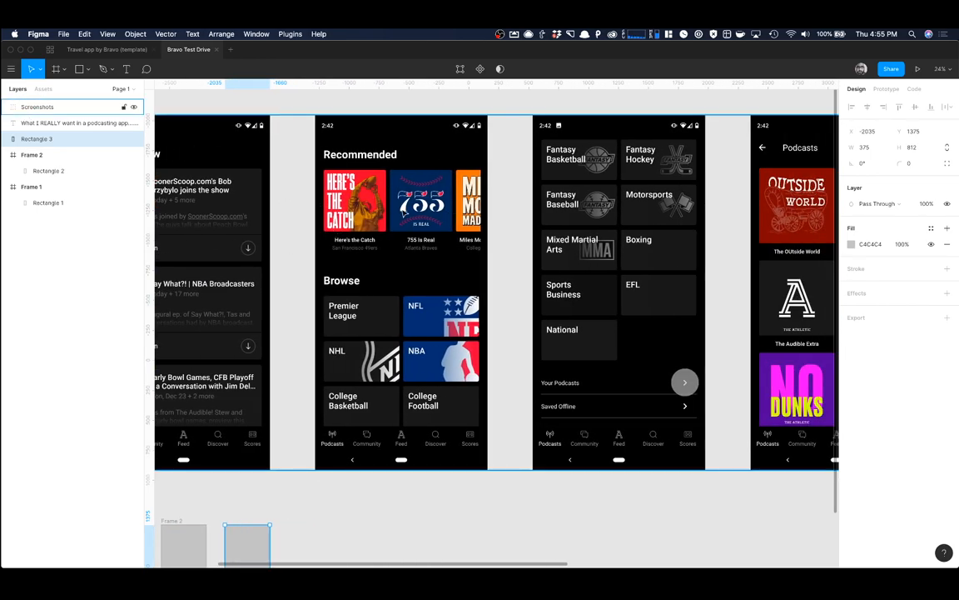
{"action": "scroll", "coordinate": [398, 224], "scroll_direction": "down", "scroll_amount": 1}
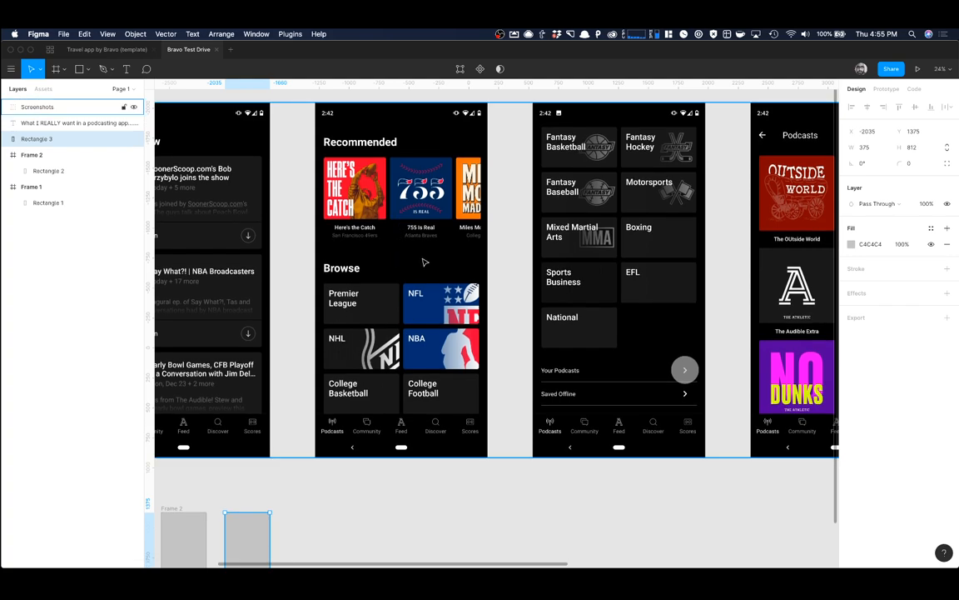
{"action": "scroll", "coordinate": [599, 250], "scroll_direction": "down", "scroll_amount": 2}
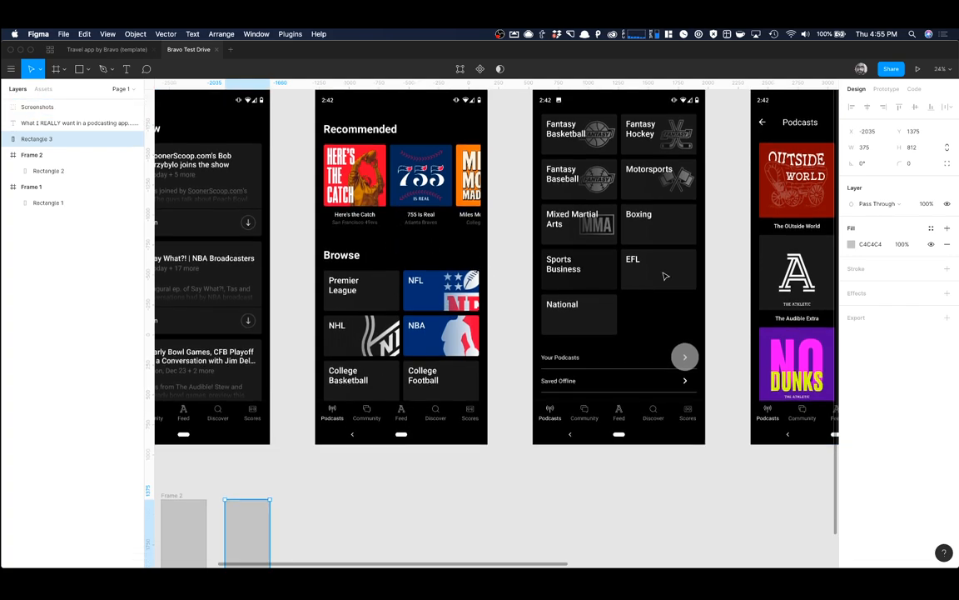
{"action": "scroll", "coordinate": [663, 331], "scroll_direction": "down", "scroll_amount": 4}
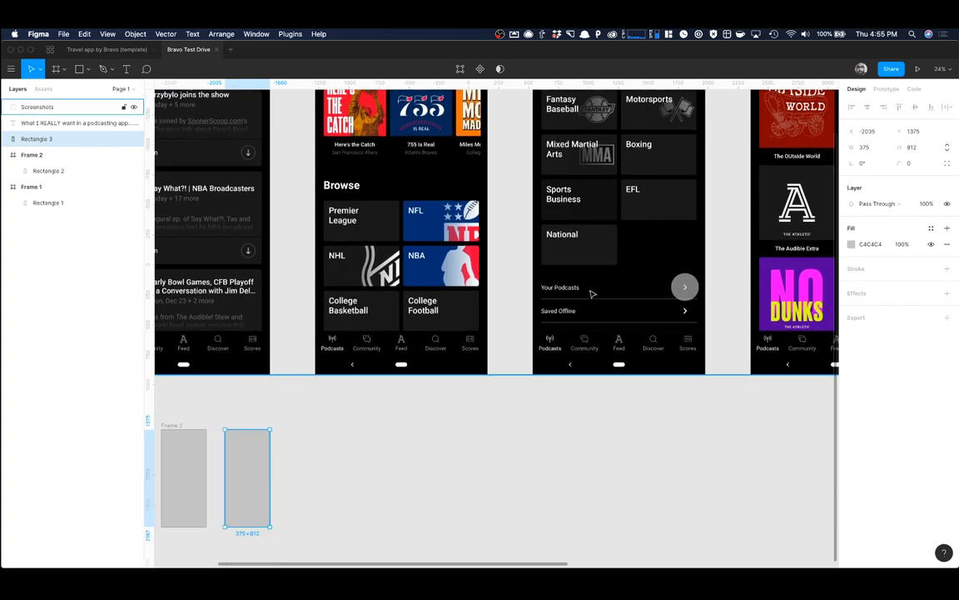
Step: Examine the screenshots of the followed podcasts grid, The OUtside World show page and the episode detail page
{"action": "scroll", "coordinate": [618, 286], "scroll_direction": "right", "scroll_amount": 20}
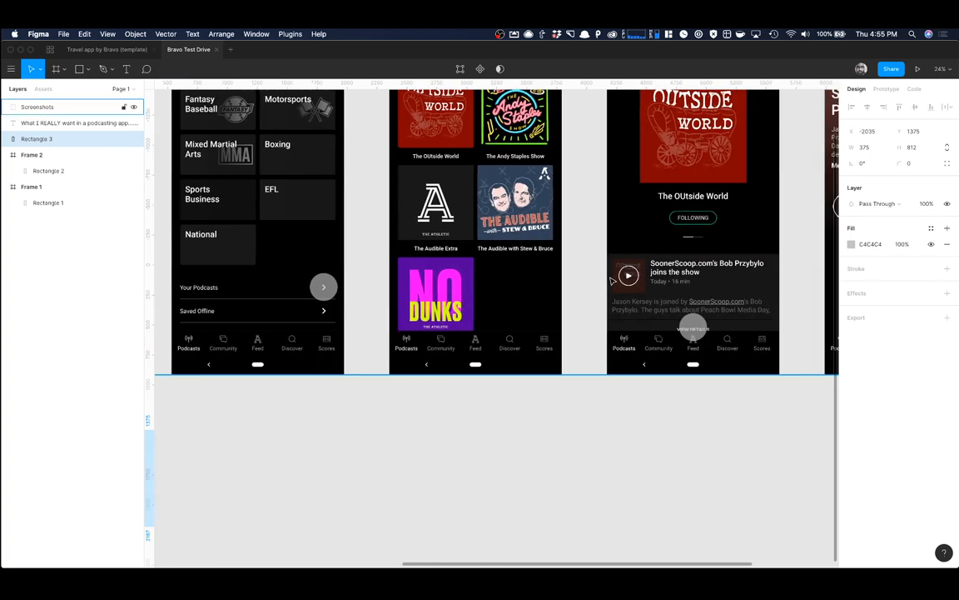
{"action": "scroll", "coordinate": [523, 284], "scroll_direction": "up", "scroll_amount": 8}
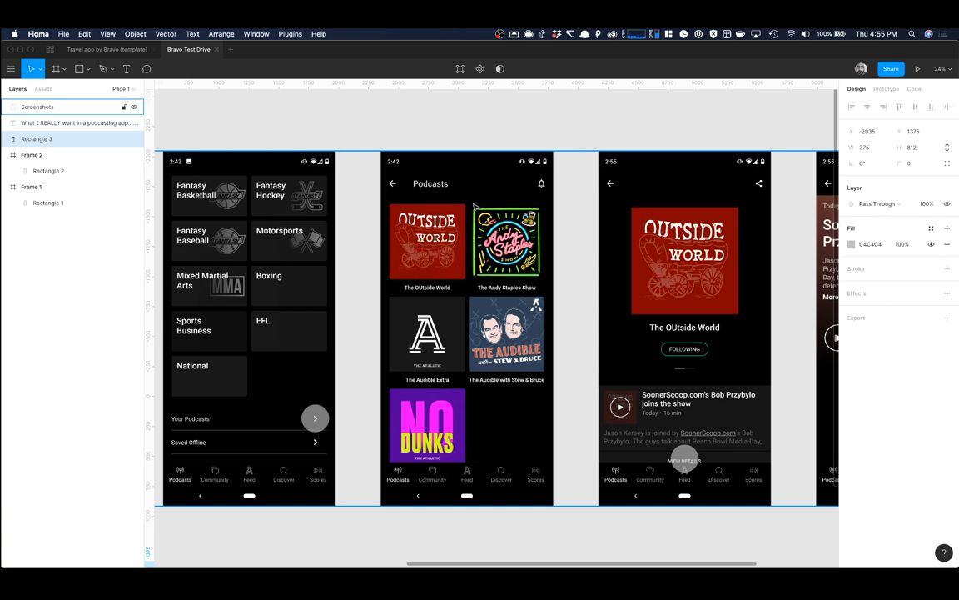
{"action": "scroll", "coordinate": [454, 233], "scroll_direction": "right", "scroll_amount": 5}
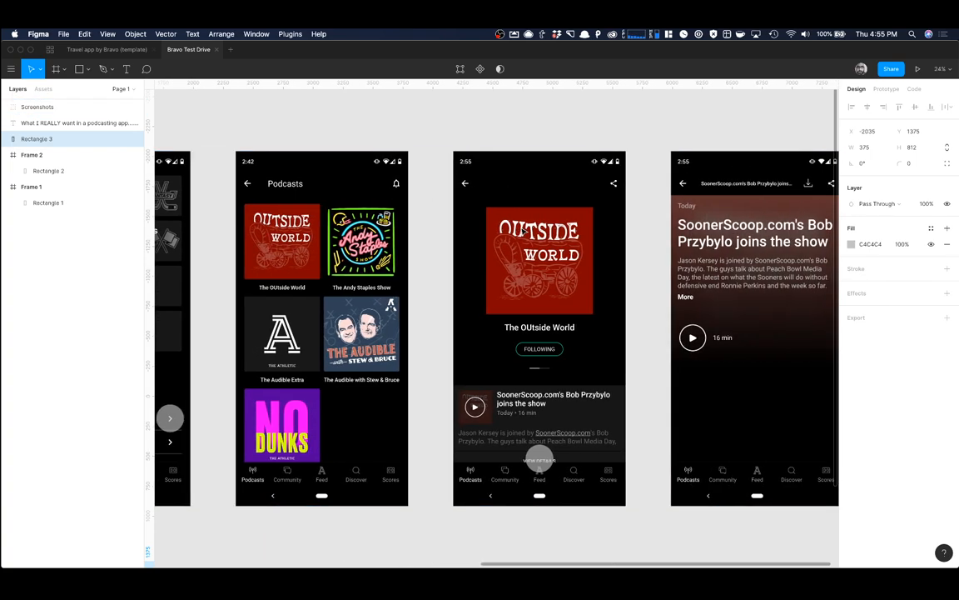
{"action": "scroll", "coordinate": [491, 237], "scroll_direction": "down", "scroll_amount": 2}
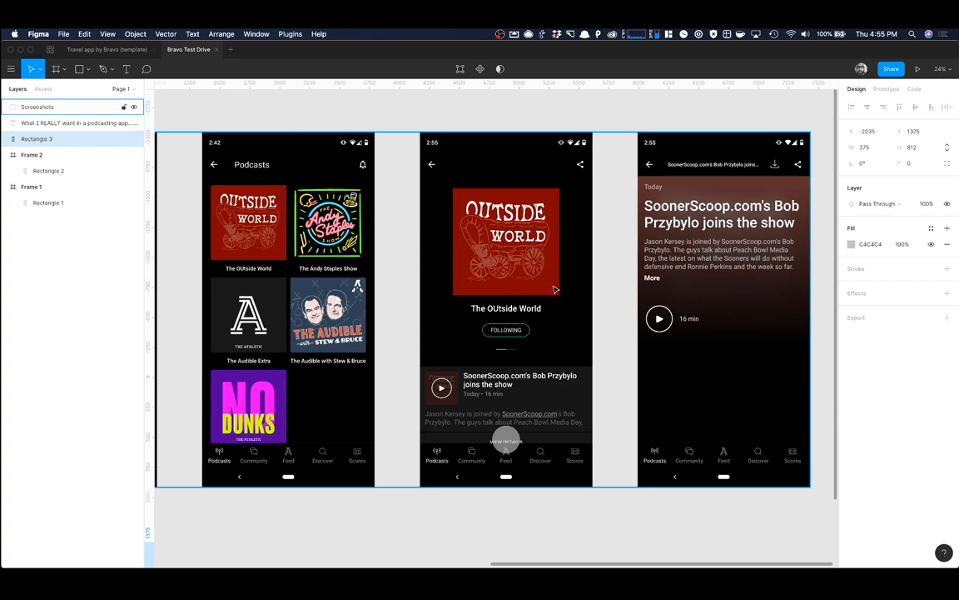
{"action": "scroll", "coordinate": [521, 372], "scroll_direction": "down", "scroll_amount": 2}
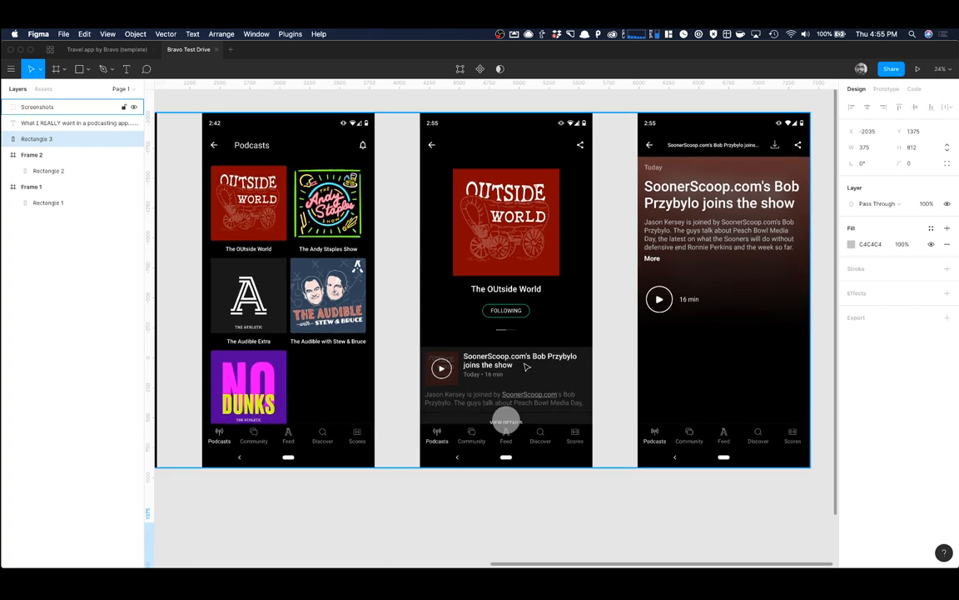
{"action": "scroll", "coordinate": [442, 366], "scroll_direction": "up", "scroll_amount": 1}
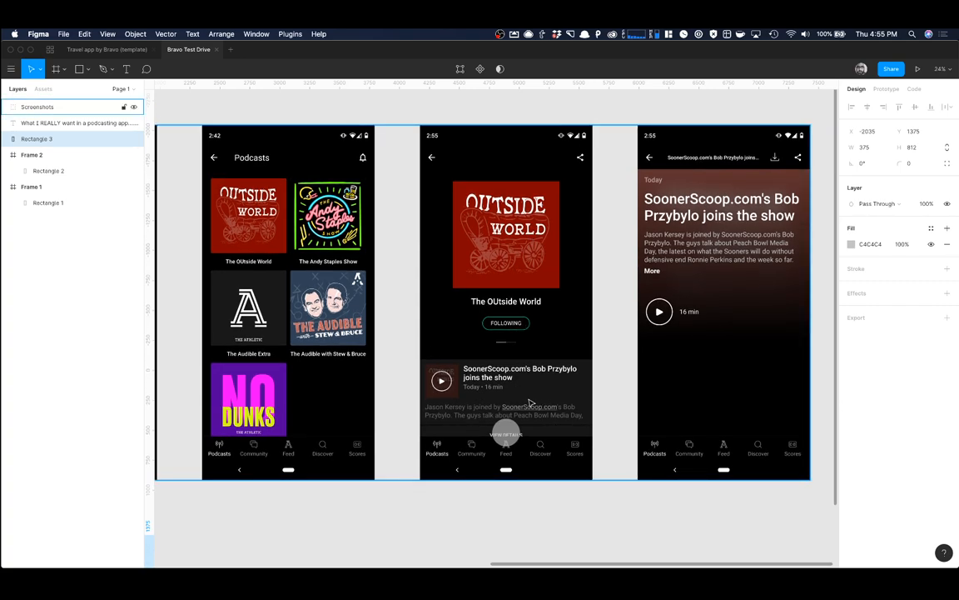
{"action": "scroll", "coordinate": [529, 403], "scroll_direction": "right", "scroll_amount": 5}
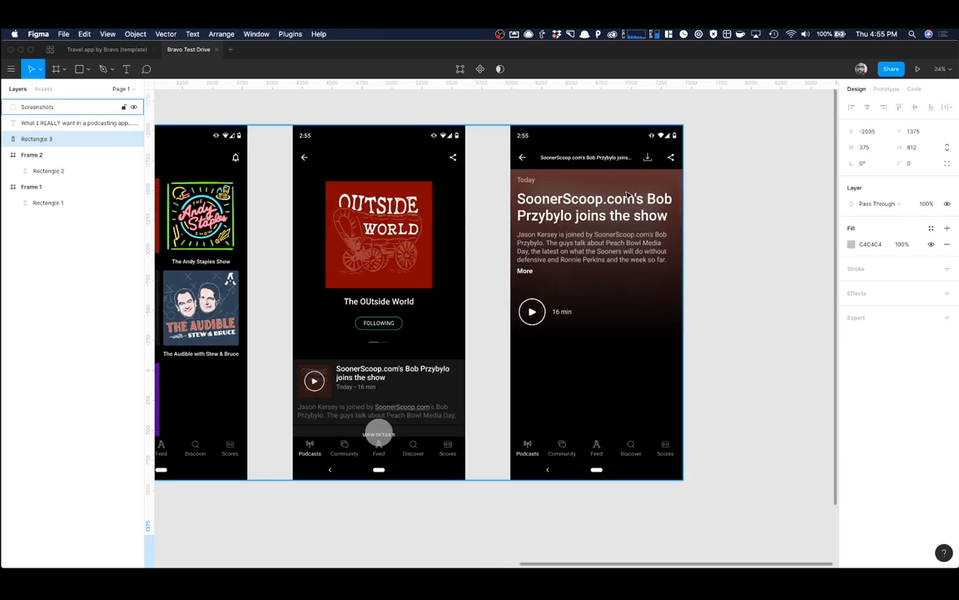
Step: Select the Screenshots group and review the row of app screens, ending at the podcasting app wish-list note beside the empty frames
{"action": "scroll", "coordinate": [627, 250], "scroll_direction": "left", "scroll_amount": 20}
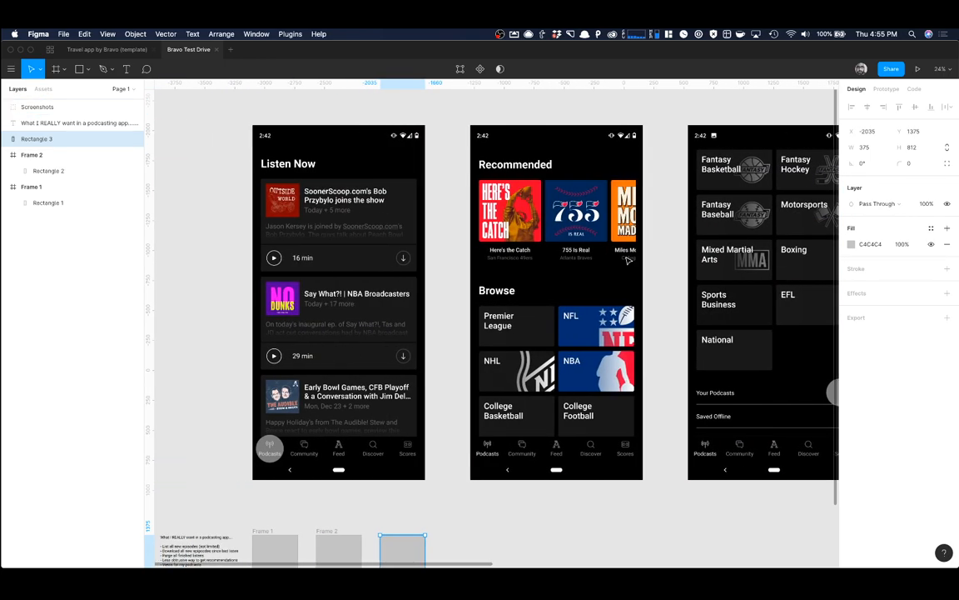
{"action": "scroll", "coordinate": [629, 260], "scroll_direction": "left", "scroll_amount": 9}
{"action": "scroll", "coordinate": [619, 263], "scroll_direction": "right", "scroll_amount": 11}
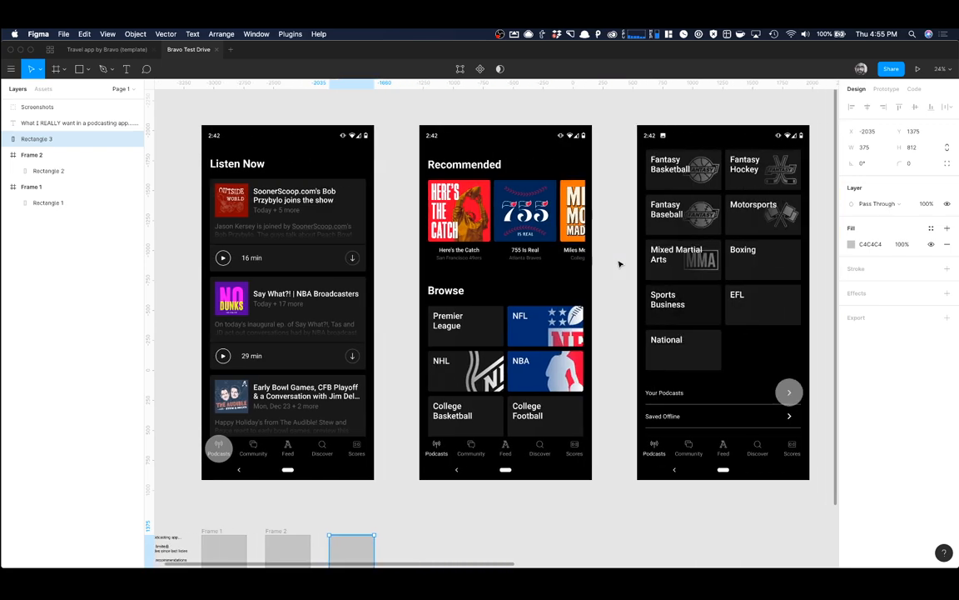
{"action": "left_click", "coordinate": [122, 104]}
{"action": "scroll", "coordinate": [606, 268], "scroll_direction": "down", "scroll_amount": 3}
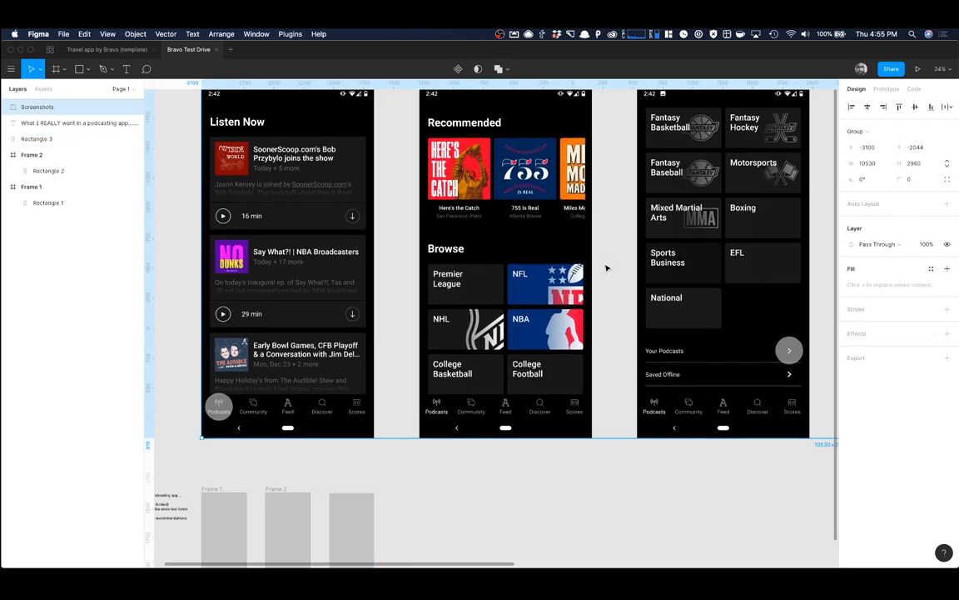
{"action": "scroll", "coordinate": [606, 267], "scroll_direction": "up", "scroll_amount": 2}
{"action": "scroll", "coordinate": [607, 267], "scroll_direction": "down", "scroll_amount": 5}
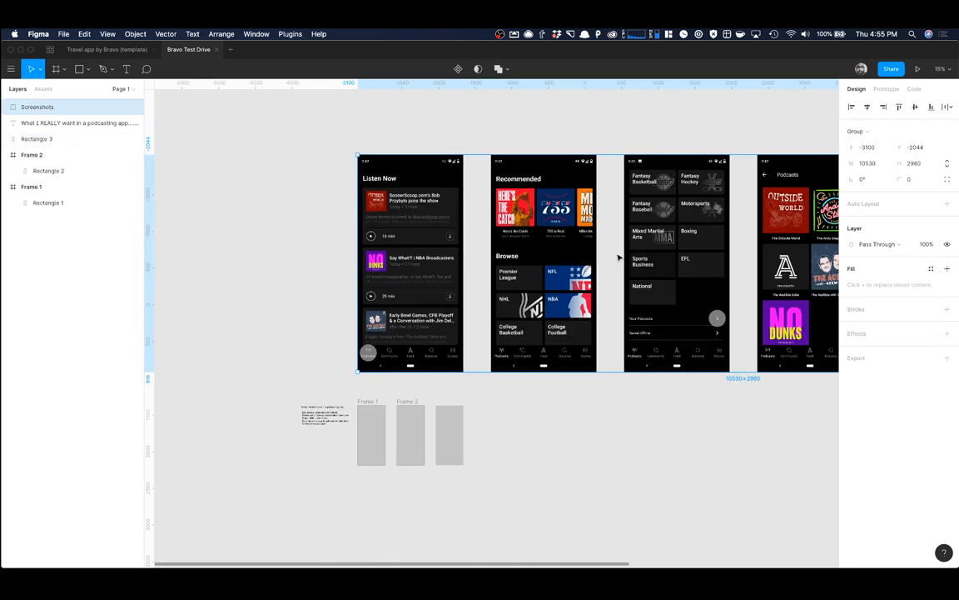
{"action": "scroll", "coordinate": [619, 258], "scroll_direction": "down", "scroll_amount": 3}
{"action": "scroll", "coordinate": [618, 258], "scroll_direction": "up", "scroll_amount": 2}
{"action": "scroll", "coordinate": [618, 257], "scroll_direction": "up", "scroll_amount": 3}
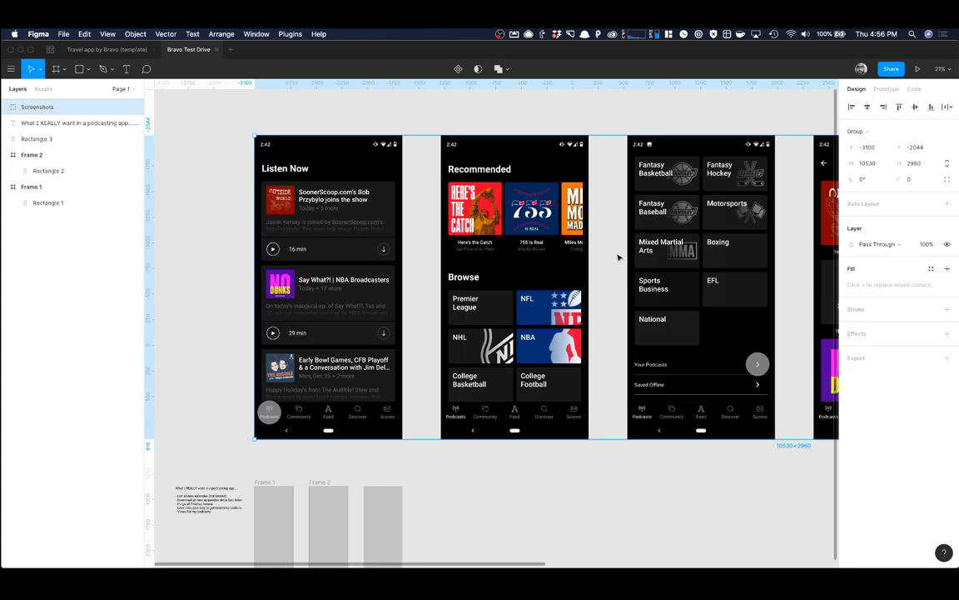
{"action": "scroll", "coordinate": [618, 257], "scroll_direction": "down", "scroll_amount": 1}
{"action": "scroll", "coordinate": [618, 257], "scroll_direction": "up", "scroll_amount": 2}
{"action": "scroll", "coordinate": [618, 258], "scroll_direction": "right", "scroll_amount": 10}
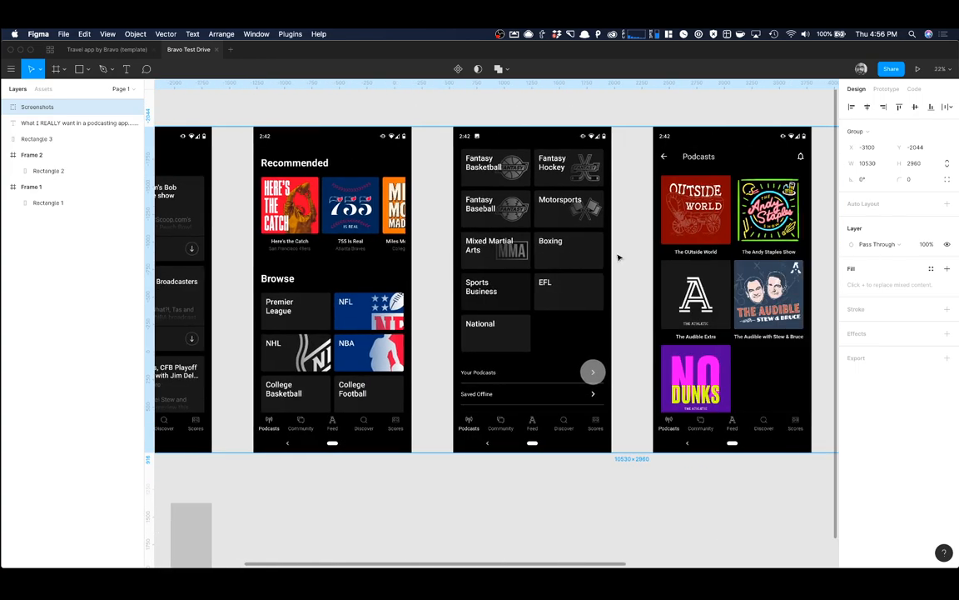
{"action": "scroll", "coordinate": [618, 258], "scroll_direction": "right", "scroll_amount": 6}
{"action": "scroll", "coordinate": [617, 257], "scroll_direction": "left", "scroll_amount": 20}
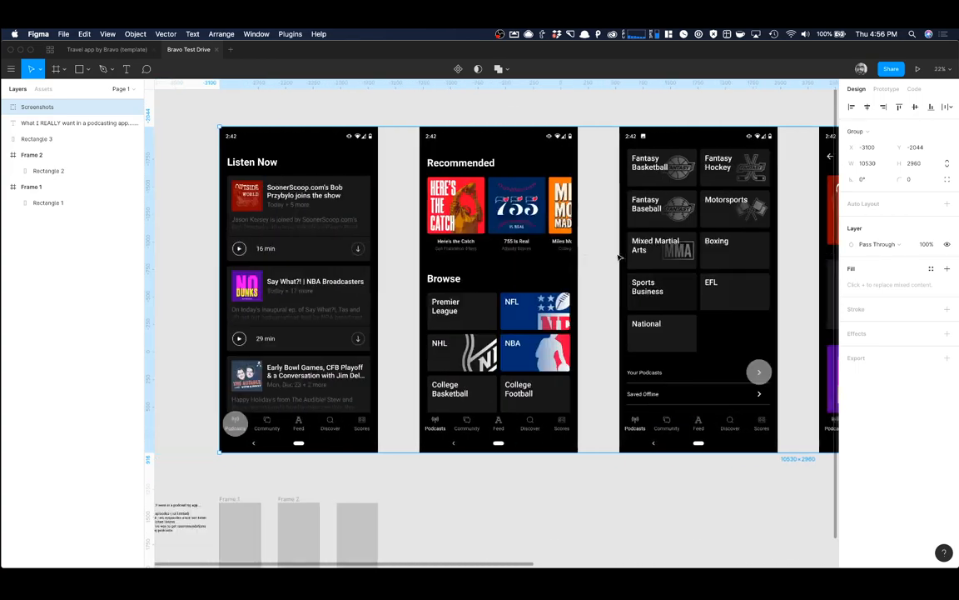
{"action": "scroll", "coordinate": [617, 257], "scroll_direction": "down", "scroll_amount": 5}
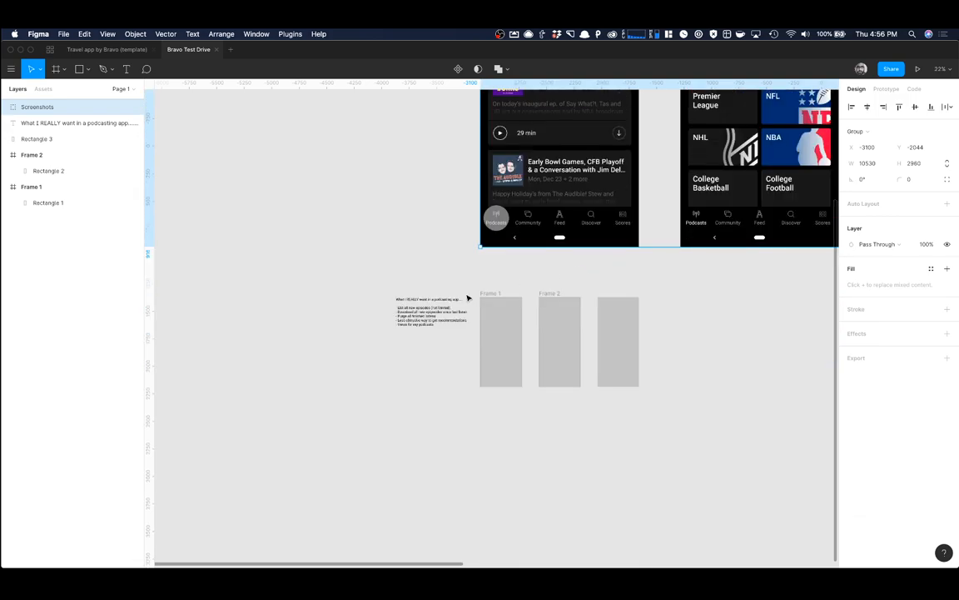
Step: Read the podcasting app wish-list note, comparing it with the empty frames and the screenshots above
{"action": "scroll", "coordinate": [424, 363], "scroll_direction": "up", "scroll_amount": 10}
{"action": "scroll", "coordinate": [426, 361], "scroll_direction": "down", "scroll_amount": 2}
{"action": "scroll", "coordinate": [443, 349], "scroll_direction": "up", "scroll_amount": 1}
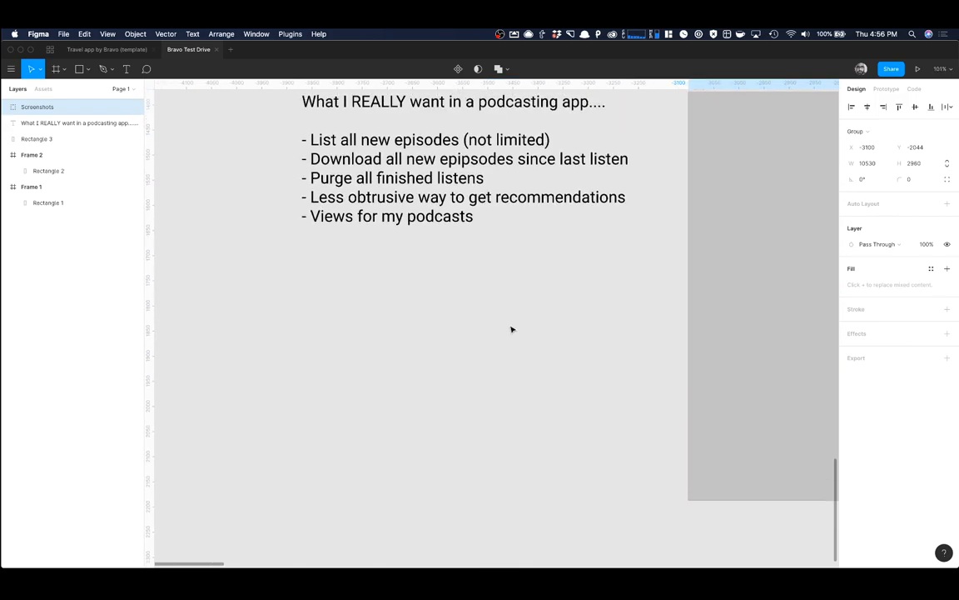
{"action": "scroll", "coordinate": [512, 329], "scroll_direction": "up", "scroll_amount": 2}
{"action": "scroll", "coordinate": [450, 254], "scroll_direction": "right", "scroll_amount": 1}
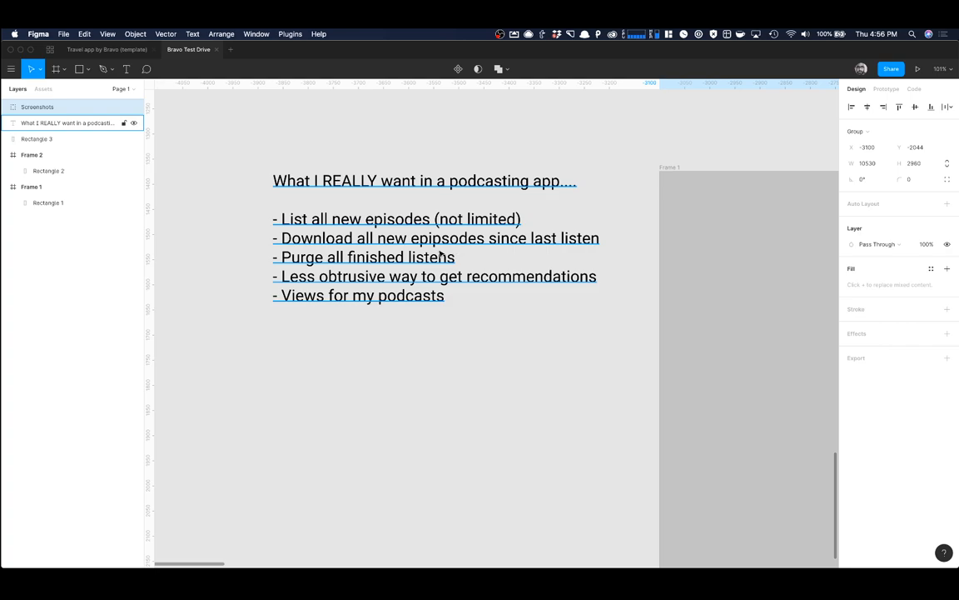
{"action": "scroll", "coordinate": [705, 205], "scroll_direction": "down", "scroll_amount": 5}
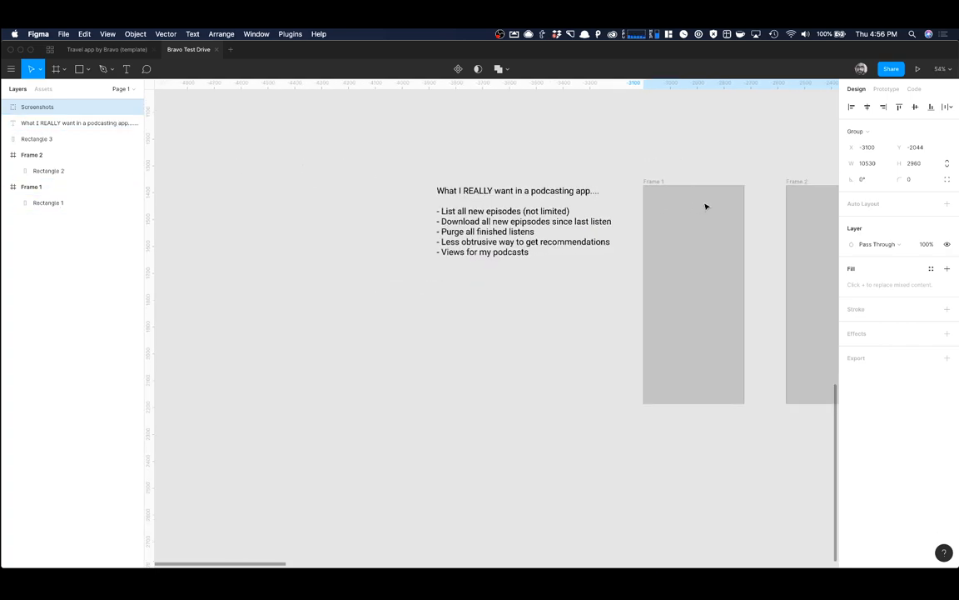
{"action": "scroll", "coordinate": [706, 205], "scroll_direction": "right", "scroll_amount": 5}
{"action": "scroll", "coordinate": [706, 206], "scroll_direction": "up", "scroll_amount": 4}
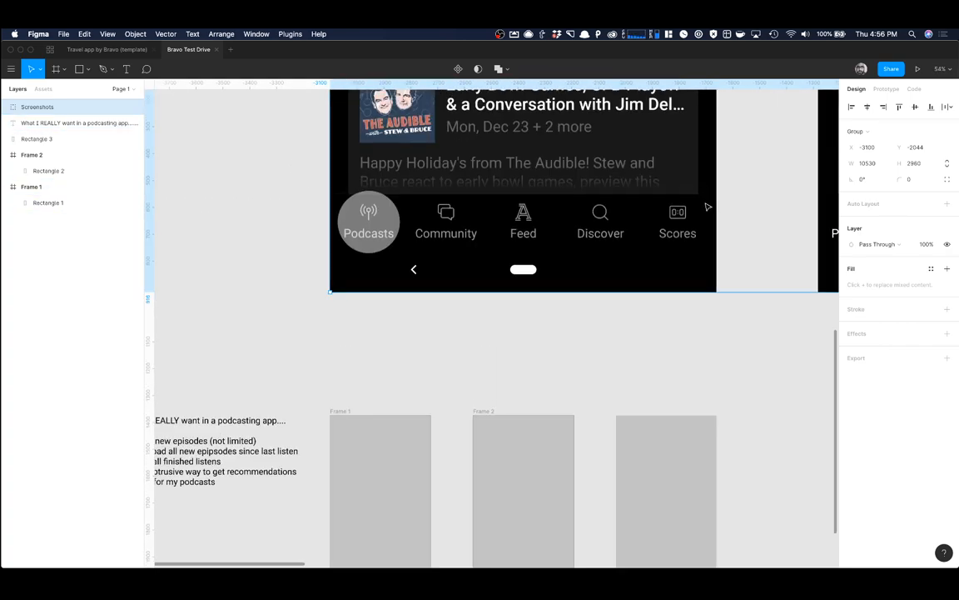
{"action": "scroll", "coordinate": [706, 206], "scroll_direction": "up", "scroll_amount": 4}
{"action": "scroll", "coordinate": [706, 206], "scroll_direction": "down", "scroll_amount": 8}
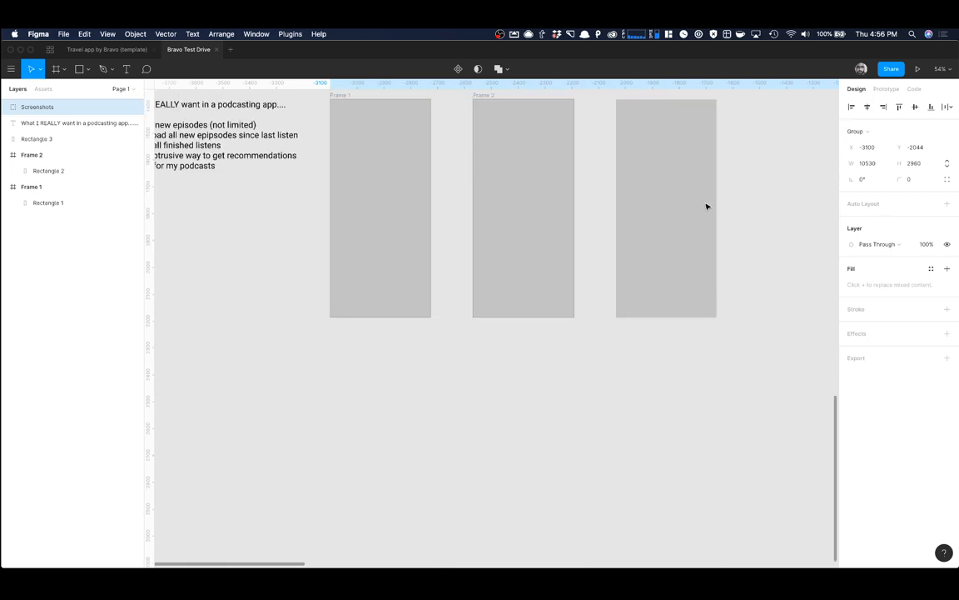
{"action": "scroll", "coordinate": [706, 207], "scroll_direction": "up", "scroll_amount": 4}
{"action": "scroll", "coordinate": [516, 251], "scroll_direction": "left", "scroll_amount": 4}
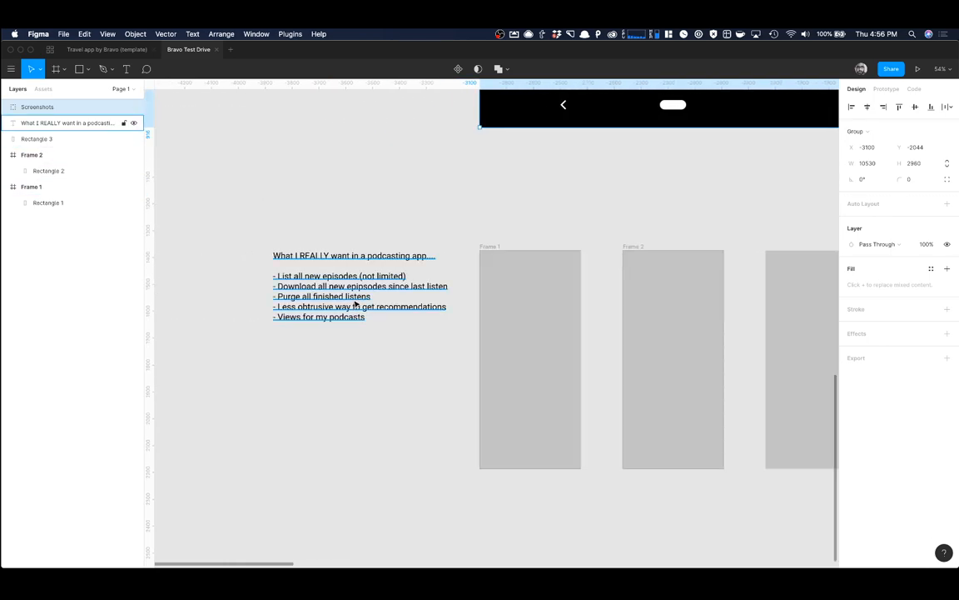
{"action": "scroll", "coordinate": [337, 280], "scroll_direction": "up", "scroll_amount": 5}
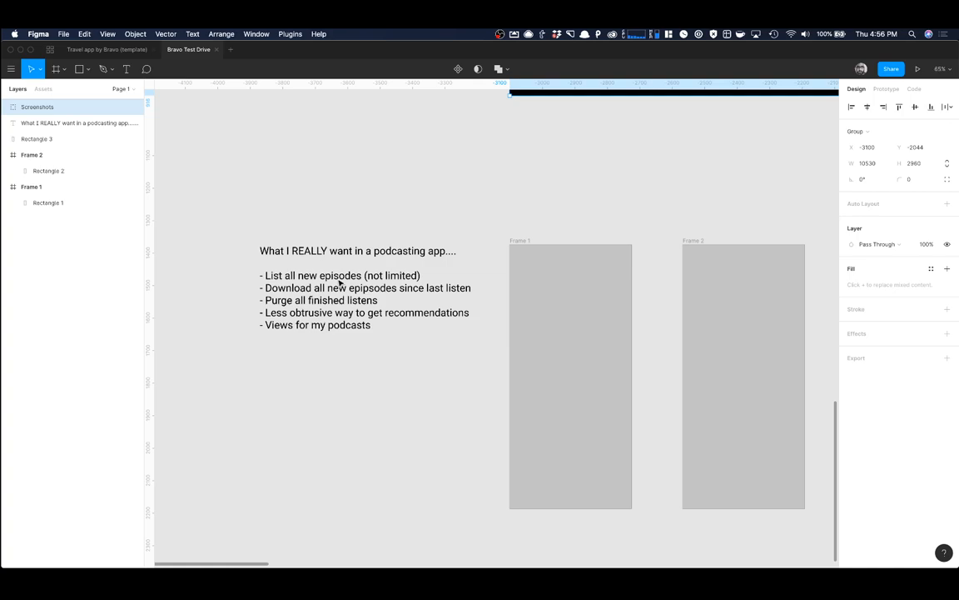
{"action": "scroll", "coordinate": [400, 308], "scroll_direction": "left", "scroll_amount": 3}
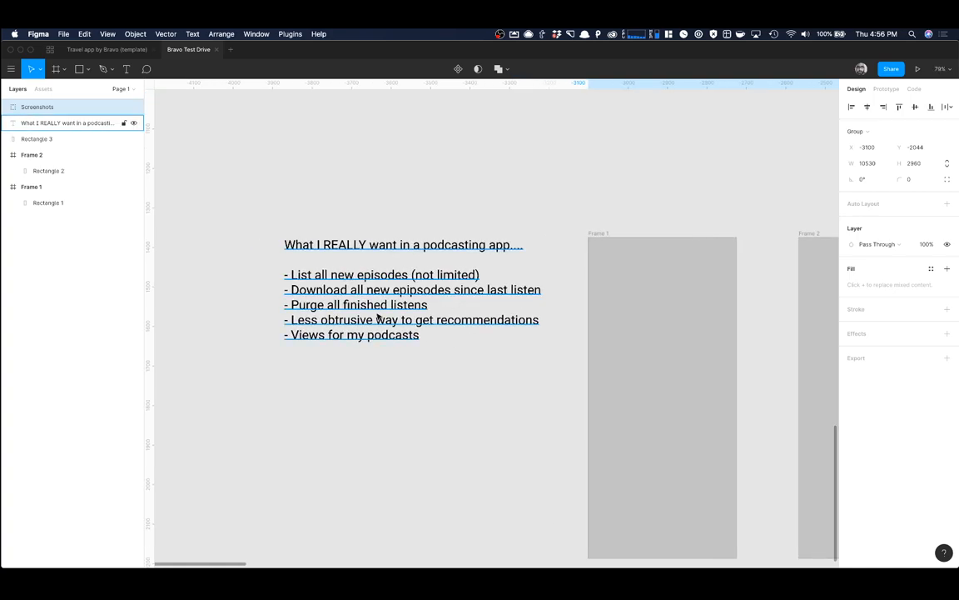
Step: Correct the misspelled word in the wish-list note's second bullet to "episodes"
{"action": "left_click", "coordinate": [425, 303]}
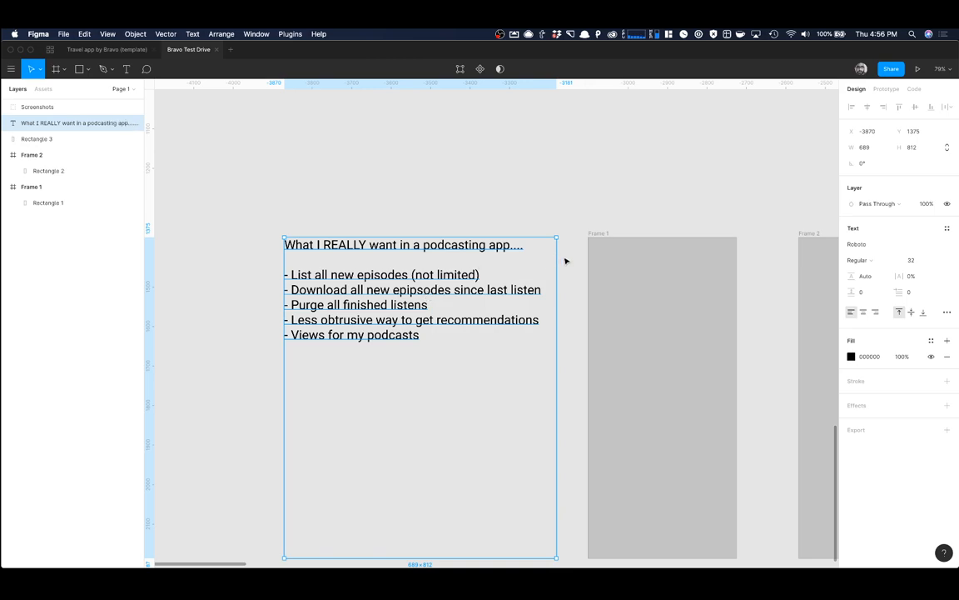
{"action": "double_click", "coordinate": [419, 294]}
{"action": "left_click", "coordinate": [416, 290]}
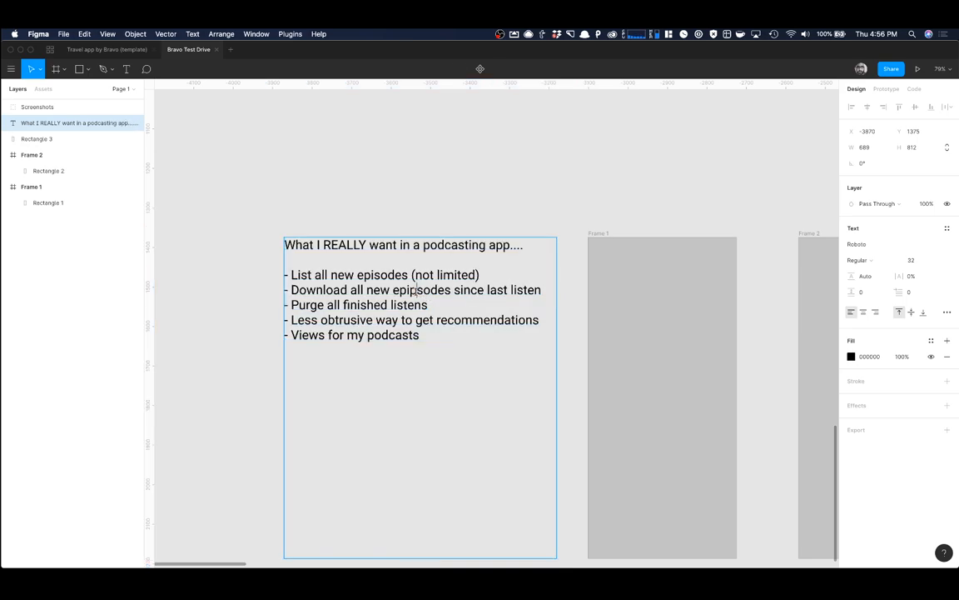
{"action": "key", "text": "BackSpace"}
{"action": "key", "text": "Escape"}
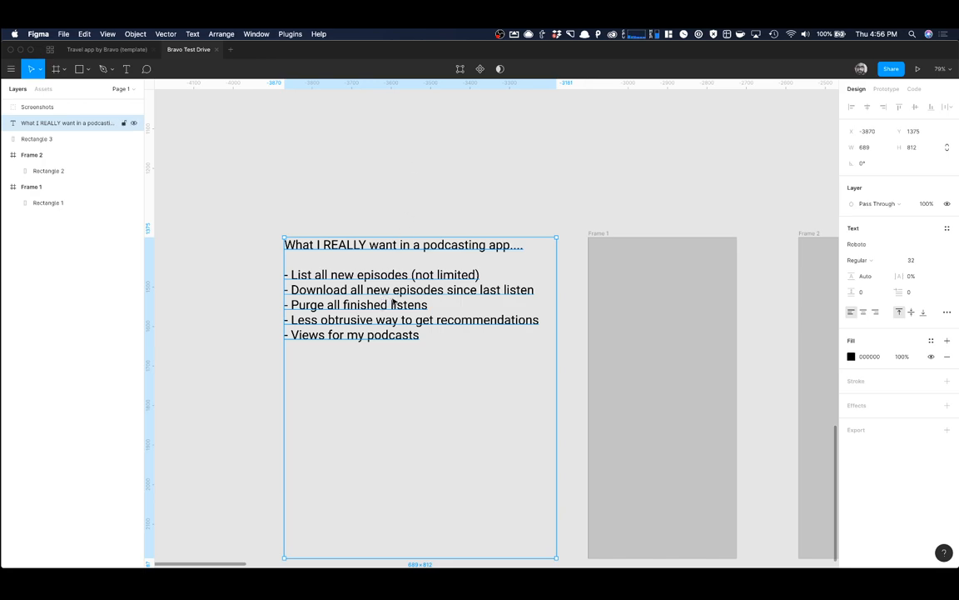
Step: Compare the wish-list bullets with the Listen Now, Recommended and Browse screenshots
{"action": "scroll", "coordinate": [391, 293], "scroll_direction": "right", "scroll_amount": 3}
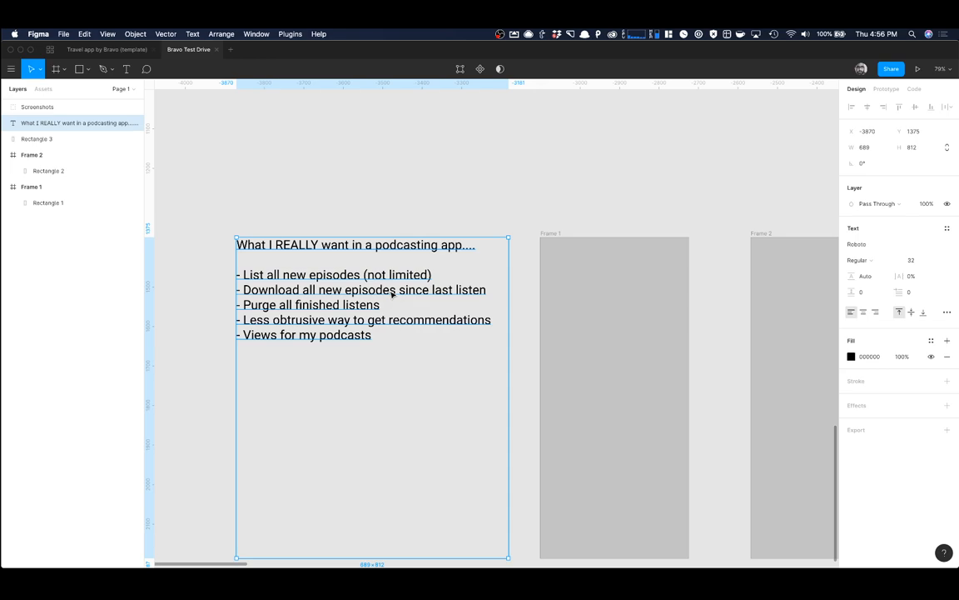
{"action": "scroll", "coordinate": [391, 293], "scroll_direction": "down", "scroll_amount": 3}
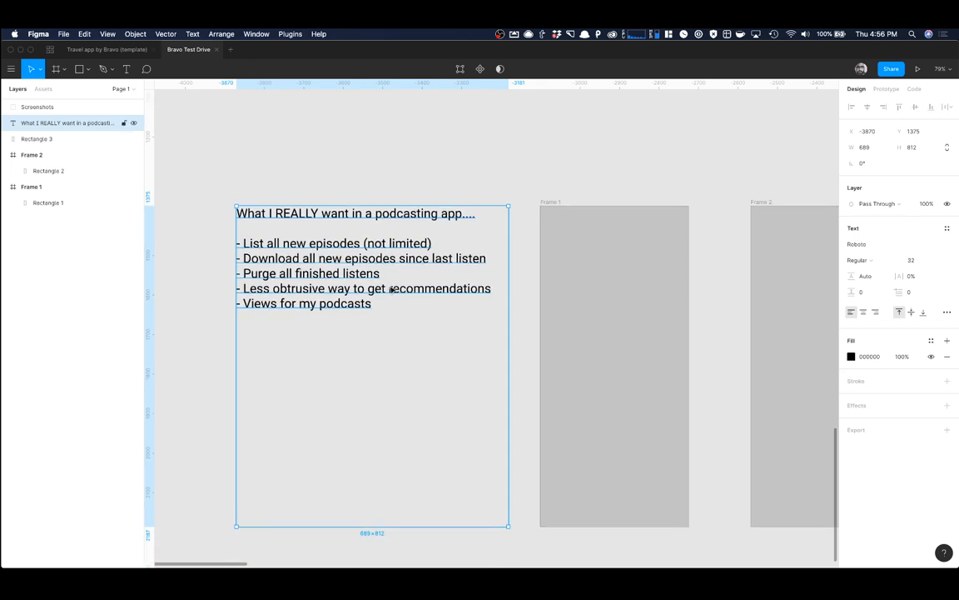
{"action": "scroll", "coordinate": [388, 293], "scroll_direction": "up", "scroll_amount": 10}
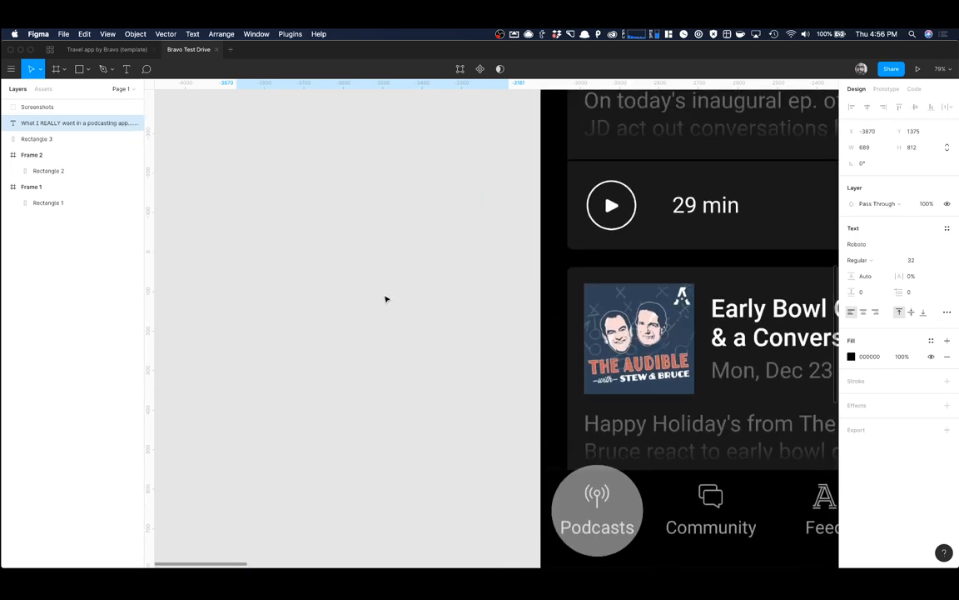
{"action": "scroll", "coordinate": [386, 298], "scroll_direction": "down", "scroll_amount": 5}
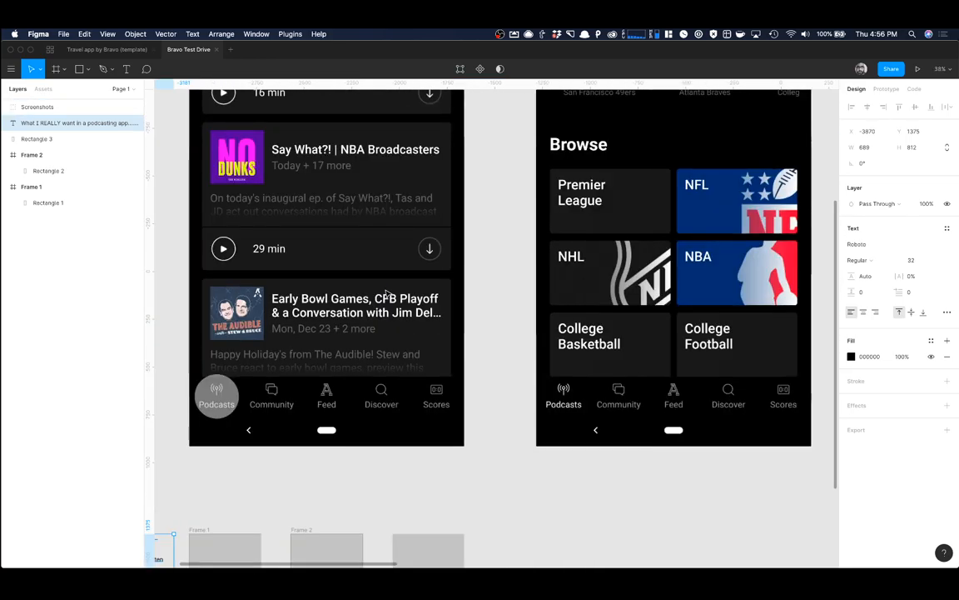
{"action": "scroll", "coordinate": [385, 293], "scroll_direction": "up", "scroll_amount": 5}
{"action": "scroll", "coordinate": [532, 294], "scroll_direction": "down", "scroll_amount": 6}
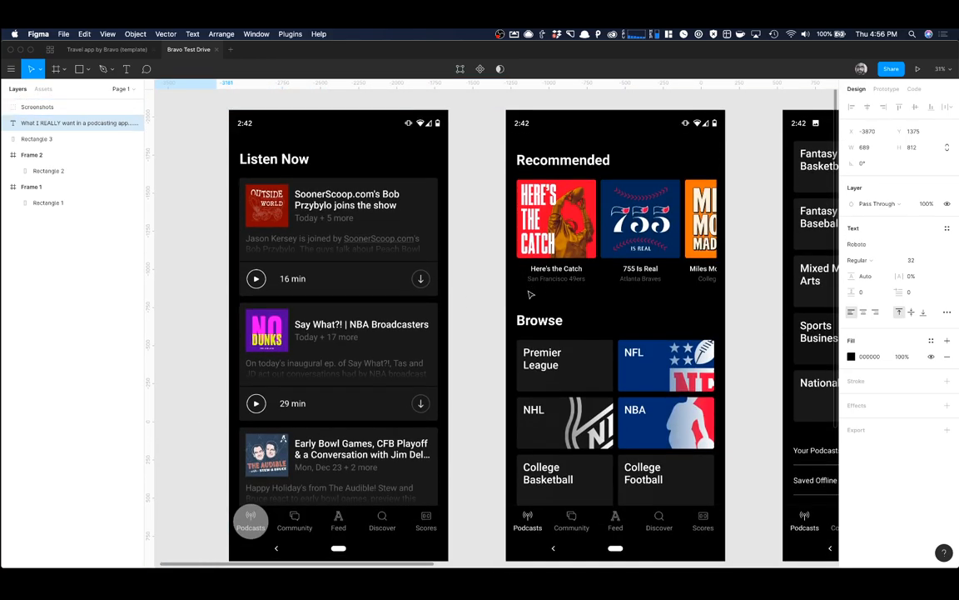
{"action": "scroll", "coordinate": [500, 295], "scroll_direction": "down", "scroll_amount": 5}
{"action": "scroll", "coordinate": [433, 293], "scroll_direction": "left", "scroll_amount": 4}
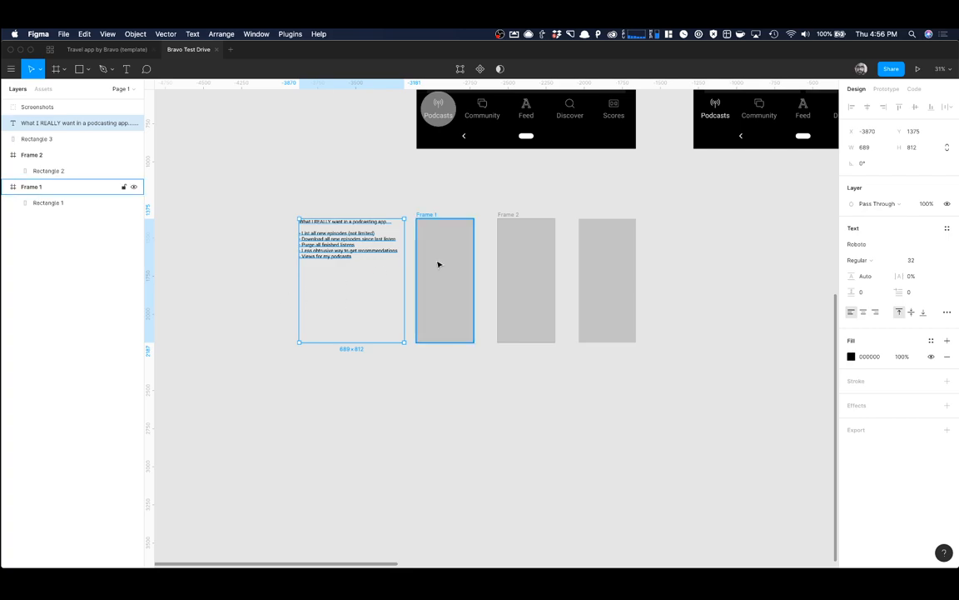
{"action": "scroll", "coordinate": [337, 279], "scroll_direction": "up", "scroll_amount": 3}
{"action": "scroll", "coordinate": [336, 279], "scroll_direction": "up", "scroll_amount": 5}
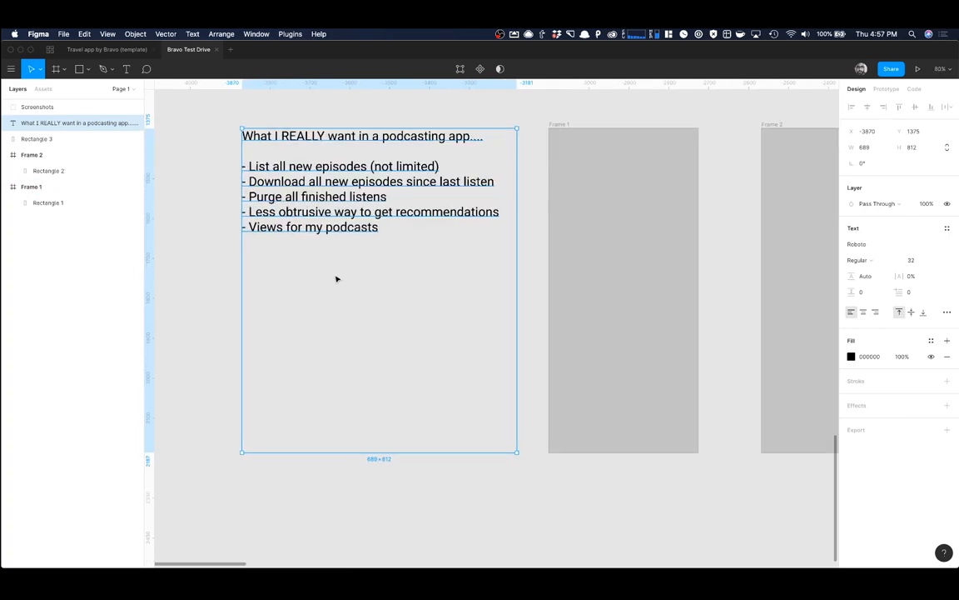
Step: Review the full row of app screenshots, from the episode detail page back to Listen Now
{"action": "scroll", "coordinate": [386, 249], "scroll_direction": "down", "scroll_amount": 5}
{"action": "scroll", "coordinate": [734, 217], "scroll_direction": "right", "scroll_amount": 10}
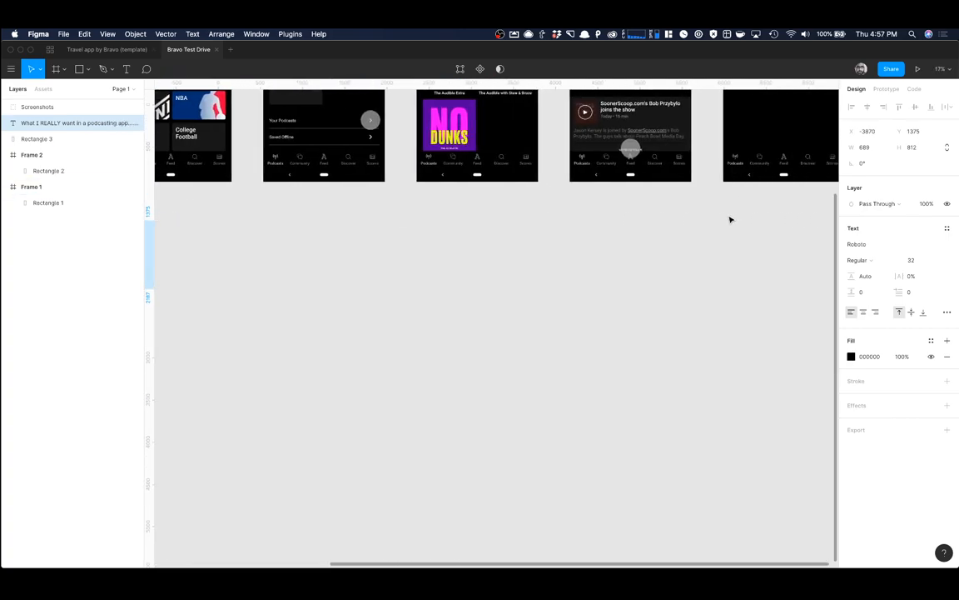
{"action": "scroll", "coordinate": [730, 219], "scroll_direction": "down", "scroll_amount": 2}
{"action": "scroll", "coordinate": [730, 219], "scroll_direction": "up", "scroll_amount": 5}
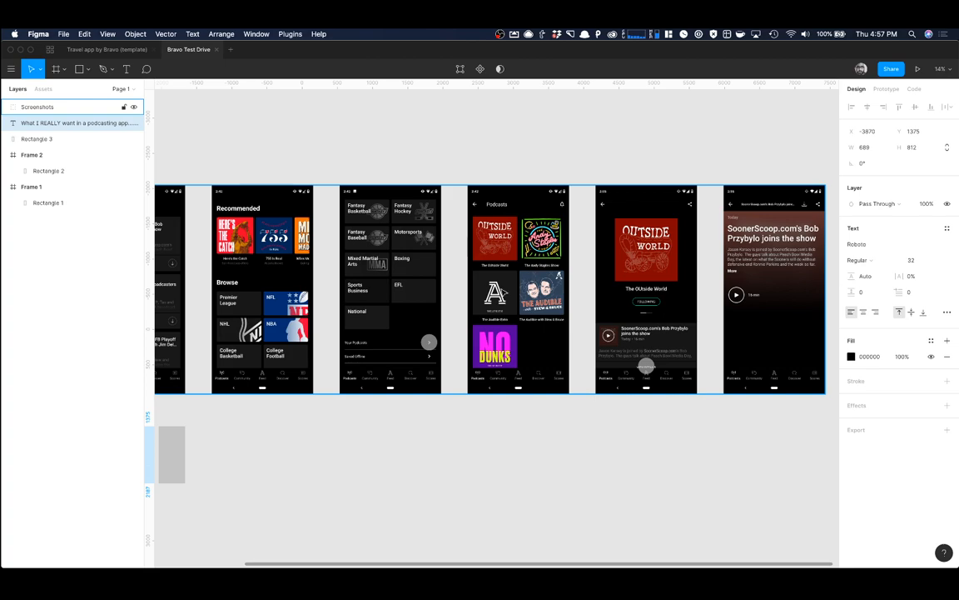
{"action": "scroll", "coordinate": [419, 291], "scroll_direction": "left", "scroll_amount": 3}
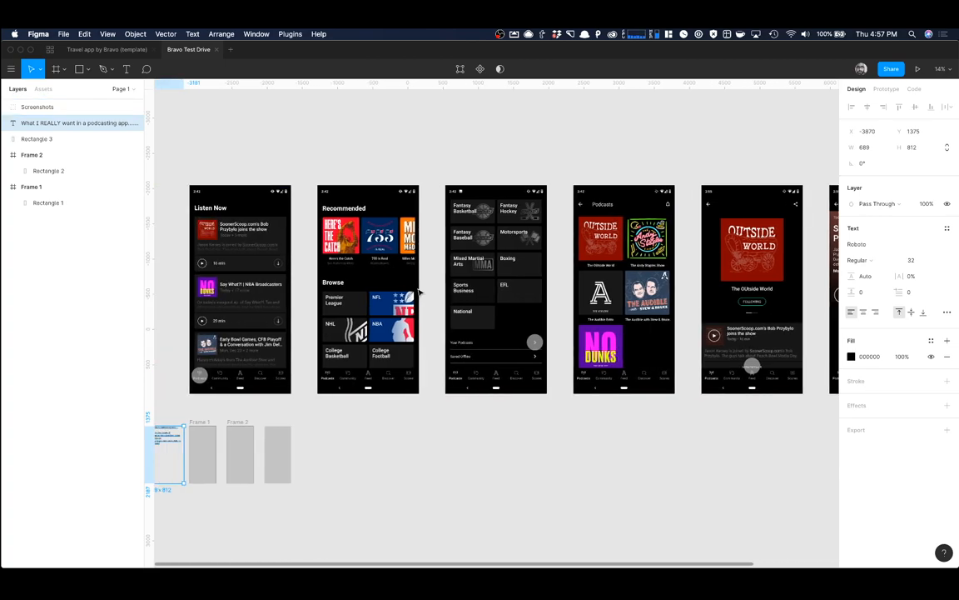
Step: Move the Screenshots group up and left on the canvas to X -3696, Y -2734, farther from the note and empty frames
{"action": "scroll", "coordinate": [418, 291], "scroll_direction": "down", "scroll_amount": 2}
{"action": "left_click", "coordinate": [456, 265]}
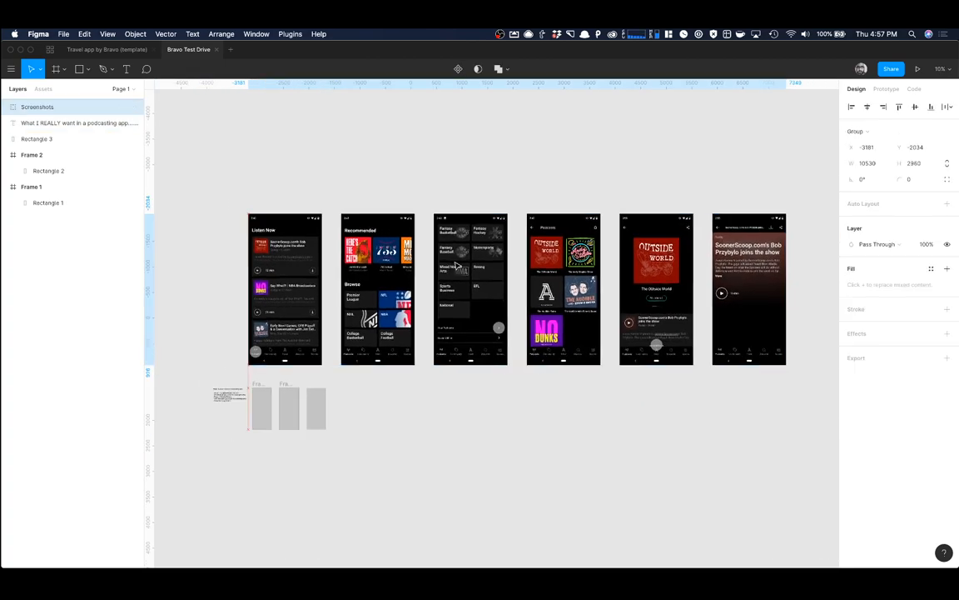
{"action": "left_click_drag", "start_coordinate": [456, 265], "coordinate": [442, 238]}
{"action": "scroll", "coordinate": [472, 250], "scroll_direction": "down", "scroll_amount": 2}
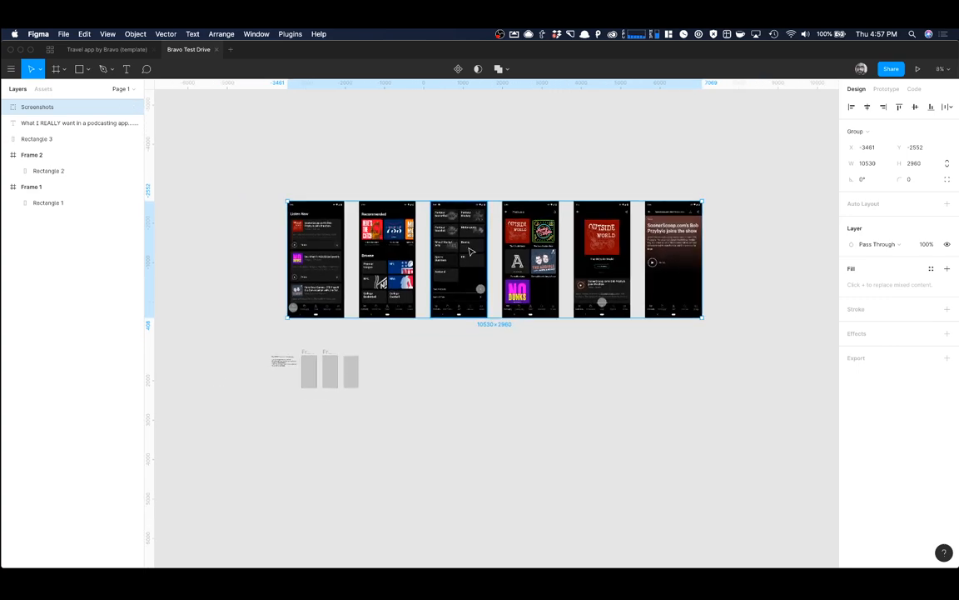
{"action": "scroll", "coordinate": [472, 251], "scroll_direction": "up", "scroll_amount": 5}
{"action": "scroll", "coordinate": [472, 251], "scroll_direction": "down", "scroll_amount": 4}
{"action": "left_click_drag", "start_coordinate": [447, 243], "coordinate": [472, 250]}
{"action": "scroll", "coordinate": [463, 252], "scroll_direction": "up", "scroll_amount": 5}
{"action": "scroll", "coordinate": [463, 252], "scroll_direction": "down", "scroll_amount": 4}
{"action": "scroll", "coordinate": [462, 250], "scroll_direction": "down", "scroll_amount": 3}
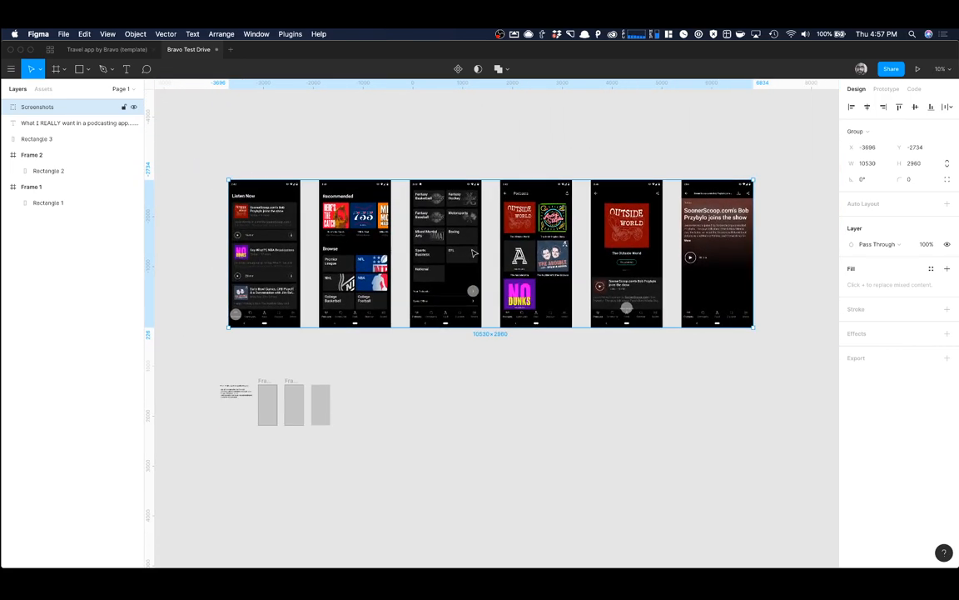
Step: Delete the Screenshots group and bring the wish-list note and three empty frames into view
{"action": "key", "text": "Delete"}
{"action": "scroll", "coordinate": [316, 274], "scroll_direction": "left", "scroll_amount": 3}
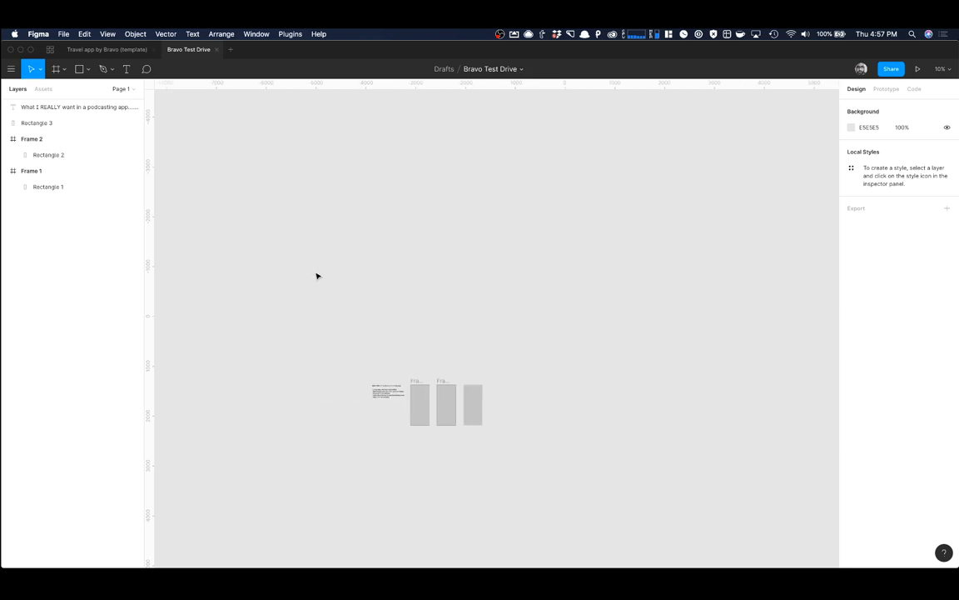
{"action": "scroll", "coordinate": [464, 285], "scroll_direction": "up", "scroll_amount": 5}
{"action": "scroll", "coordinate": [464, 287], "scroll_direction": "down", "scroll_amount": 10}
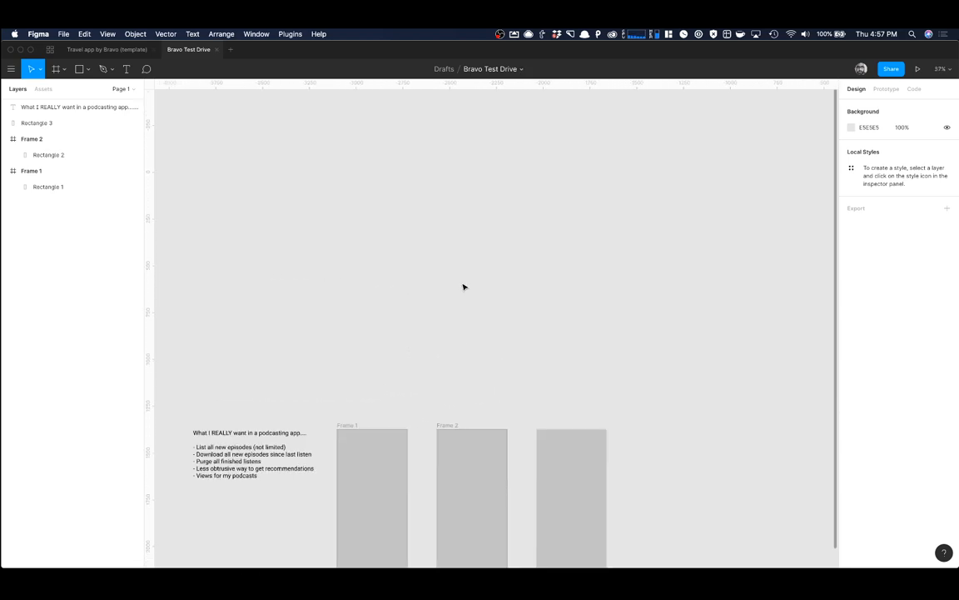
{"action": "scroll", "coordinate": [464, 286], "scroll_direction": "up", "scroll_amount": 2}
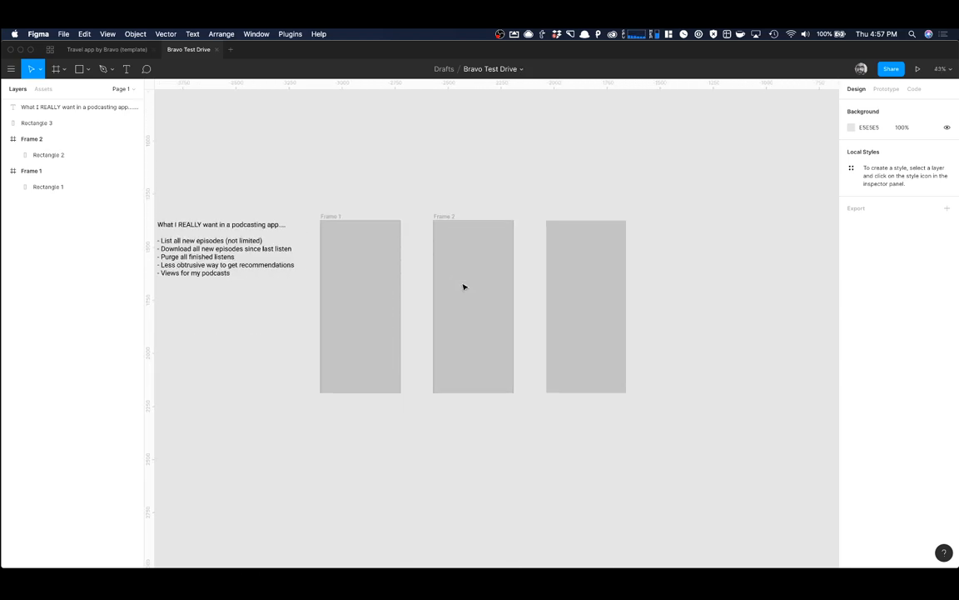
Step: Check the Travel app by Bravo template's screens, then return to the Bravo Test Drive file and look over its empty frames
{"action": "left_click", "coordinate": [317, 293]}
{"action": "left_click", "coordinate": [95, 45]}
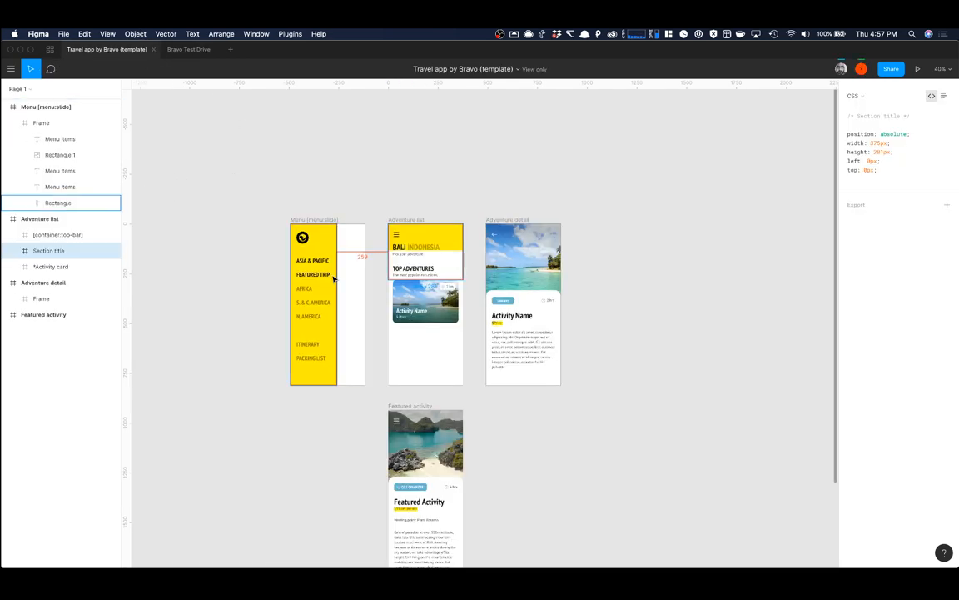
{"action": "left_click", "coordinate": [170, 49]}
{"action": "scroll", "coordinate": [491, 206], "scroll_direction": "down", "scroll_amount": 2}
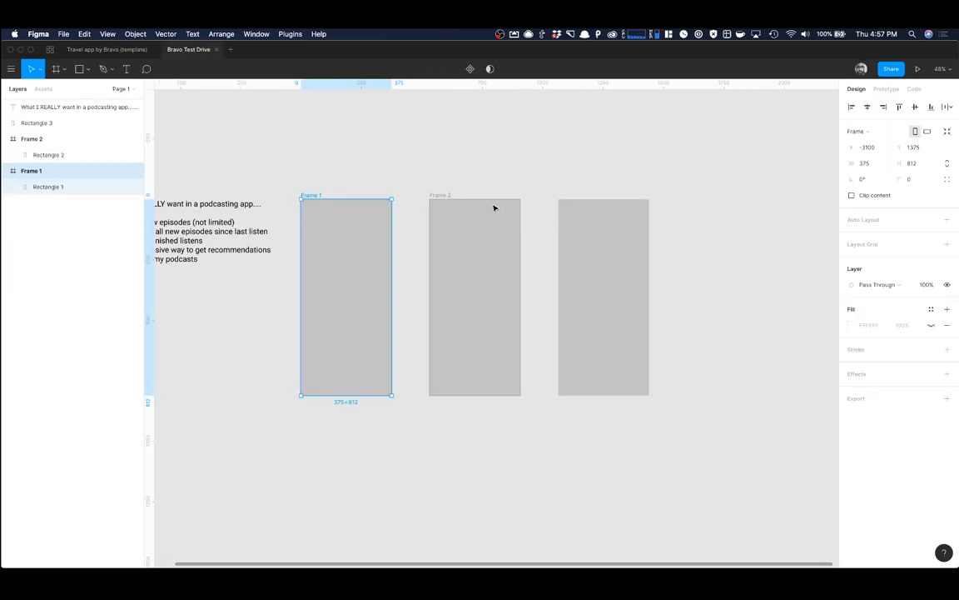
{"action": "scroll", "coordinate": [406, 195], "scroll_direction": "left", "scroll_amount": 5}
{"action": "scroll", "coordinate": [406, 198], "scroll_direction": "right", "scroll_amount": 4}
{"action": "left_click", "coordinate": [520, 203], "text": "shift"}
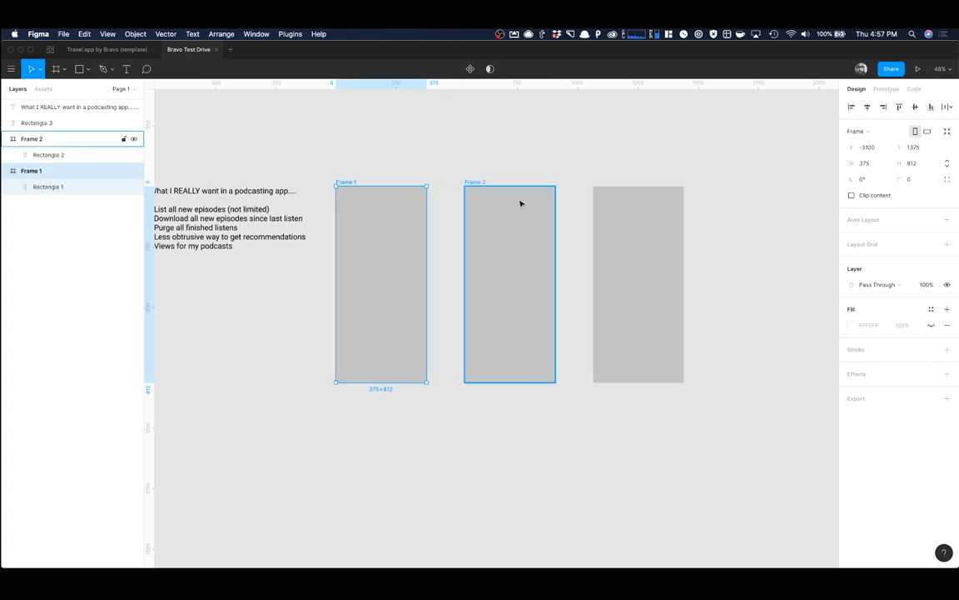
Step: Switch to Chrome and look through the VisualDev.FM home page, examining the latest episode, Up Next and host sections
{"action": "key", "text": "super+Tab"}
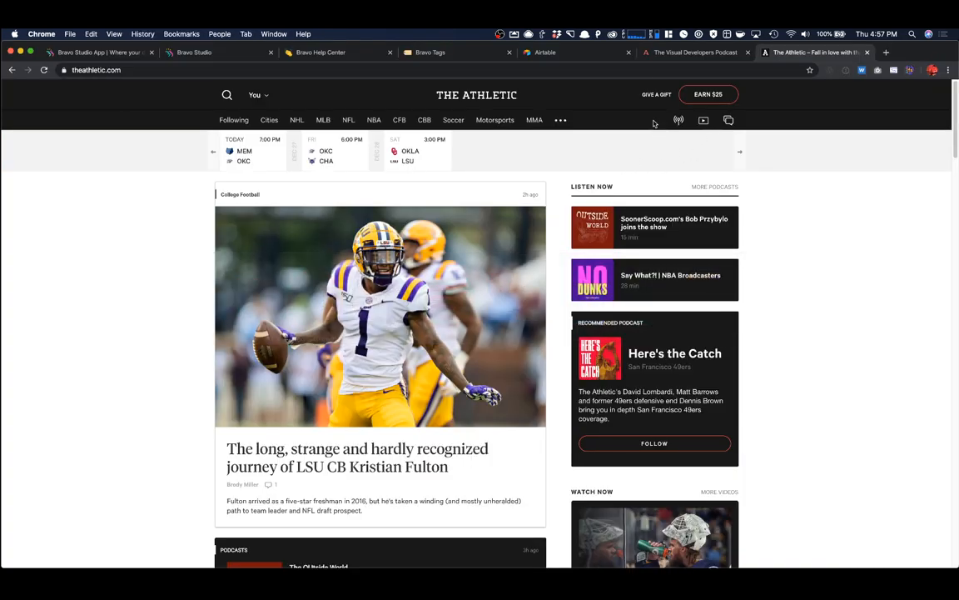
{"action": "left_click", "coordinate": [654, 53]}
{"action": "scroll", "coordinate": [393, 261], "scroll_direction": "down", "scroll_amount": 3}
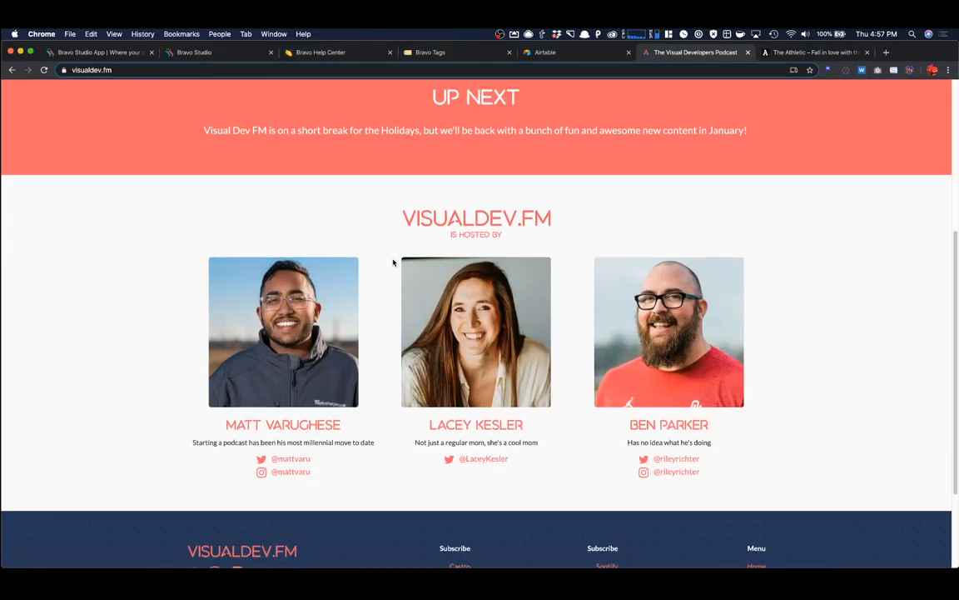
{"action": "scroll", "coordinate": [393, 263], "scroll_direction": "down", "scroll_amount": 3}
{"action": "scroll", "coordinate": [395, 265], "scroll_direction": "up", "scroll_amount": 9}
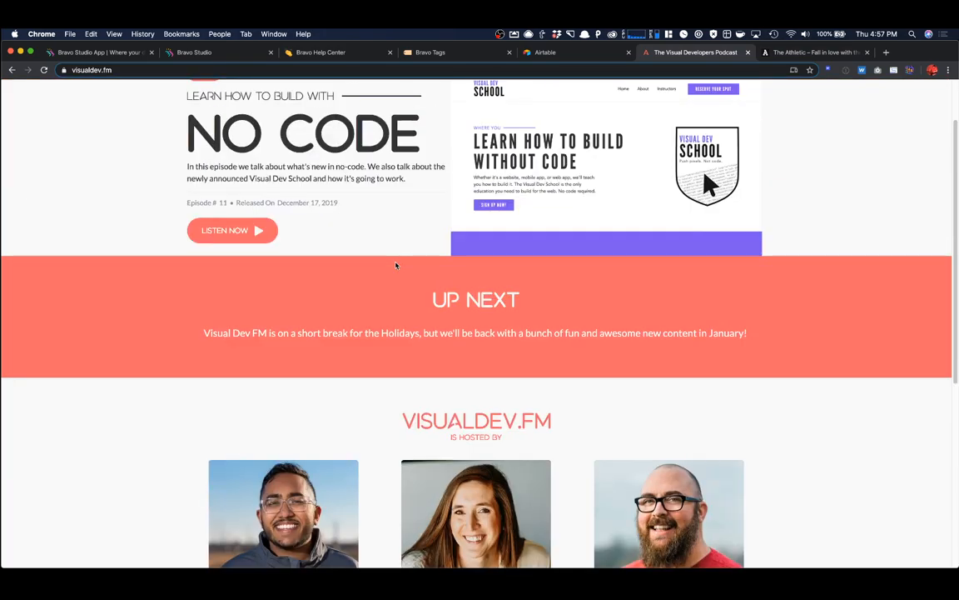
{"action": "scroll", "coordinate": [395, 265], "scroll_direction": "down", "scroll_amount": 9}
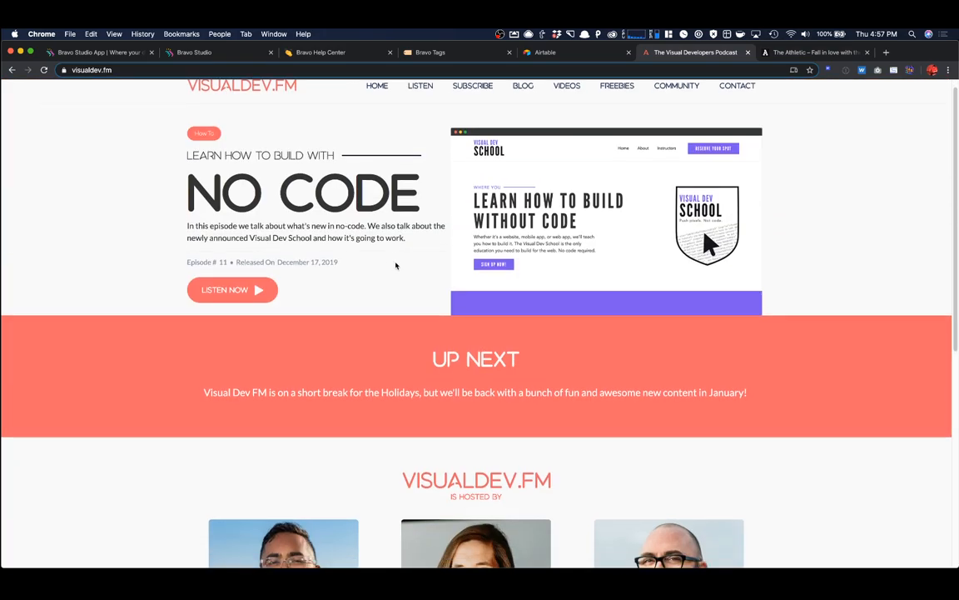
{"action": "scroll", "coordinate": [397, 265], "scroll_direction": "up", "scroll_amount": 9}
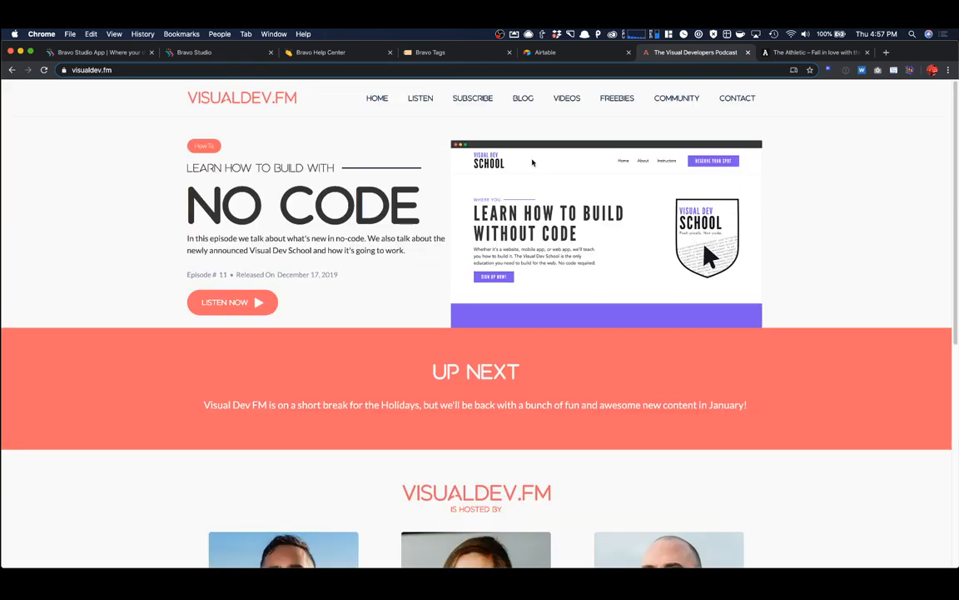
Step: Look through the VisualDev.FM host profiles and footer links, and return to the latest episode section
{"action": "scroll", "coordinate": [568, 238], "scroll_direction": "down", "scroll_amount": 5}
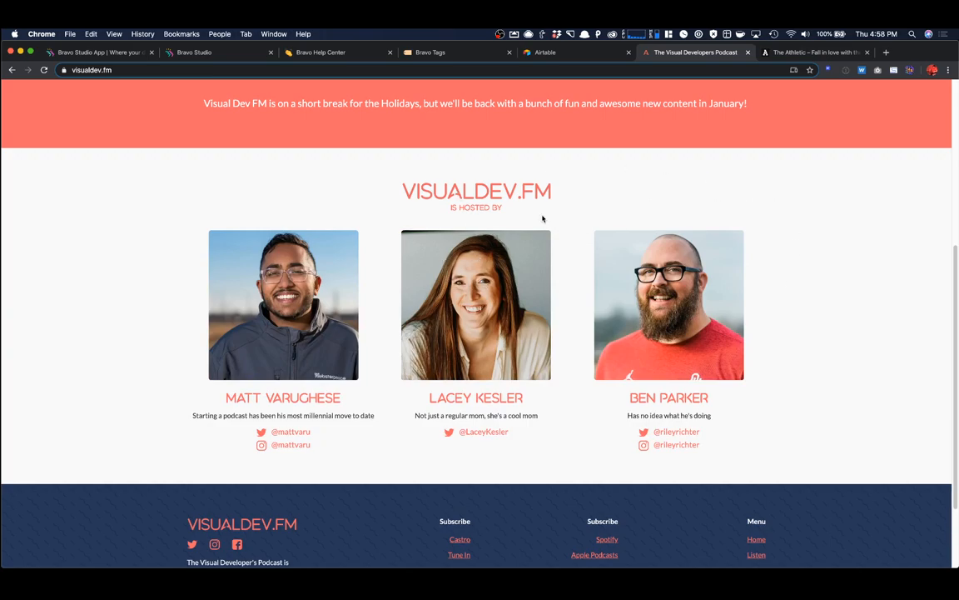
{"action": "scroll", "coordinate": [565, 218], "scroll_direction": "down", "scroll_amount": 2}
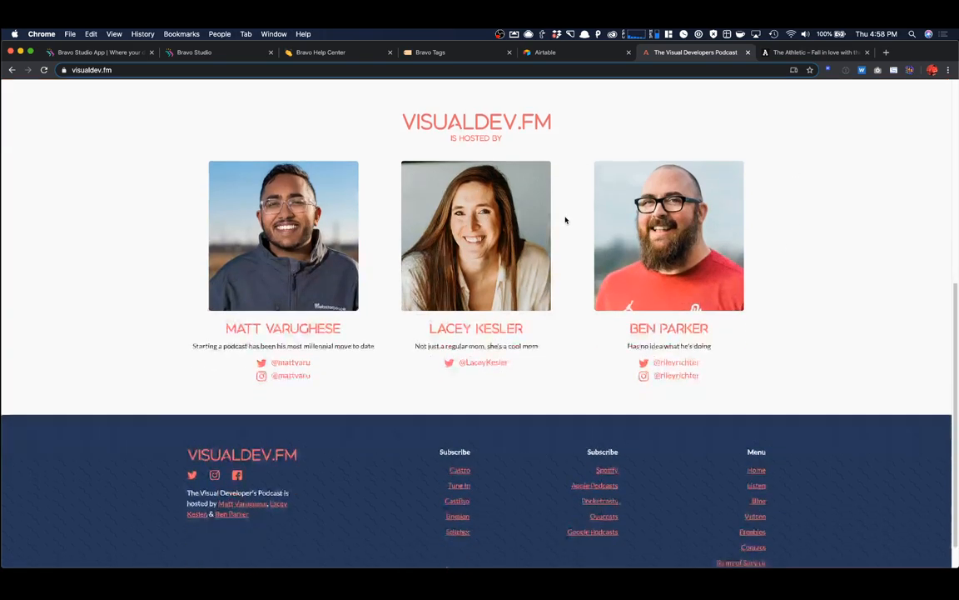
{"action": "scroll", "coordinate": [566, 218], "scroll_direction": "up", "scroll_amount": 5}
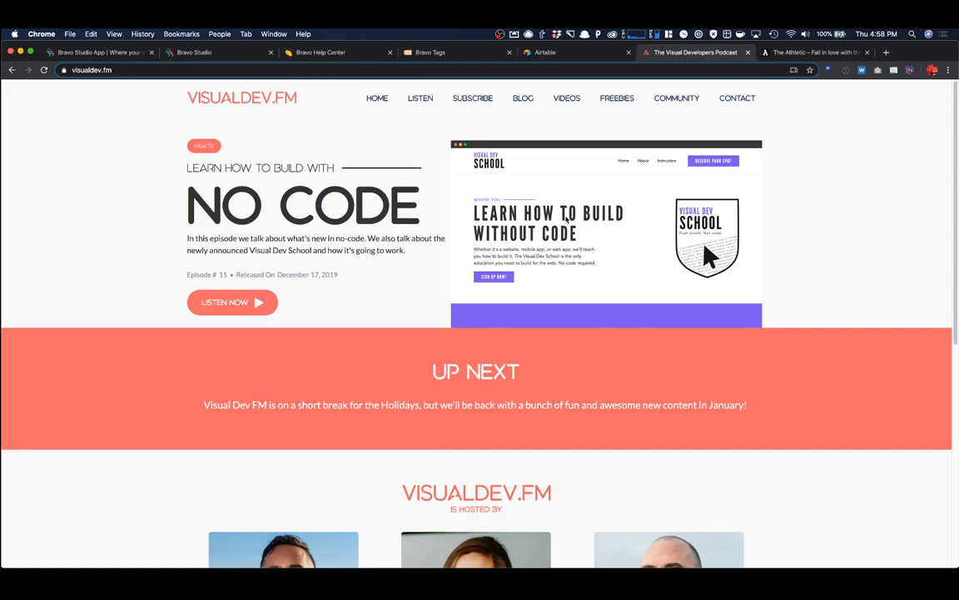
{"action": "scroll", "coordinate": [716, 176], "scroll_direction": "down", "scroll_amount": 1}
Step: Switch to Figma and look over the wish-list note and the three empty screens beside it
{"action": "key", "text": "super+Tab"}
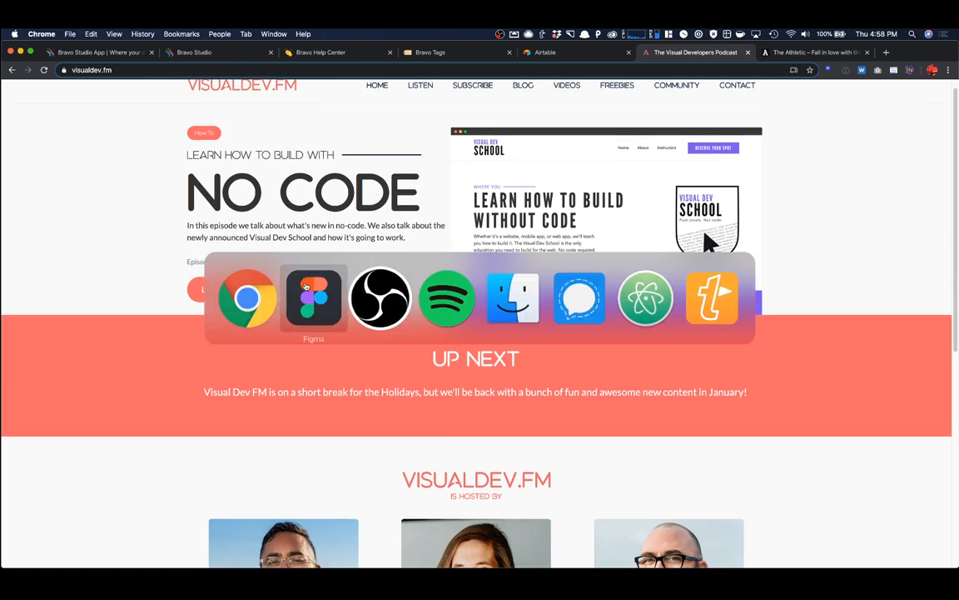
{"action": "left_click", "coordinate": [306, 285]}
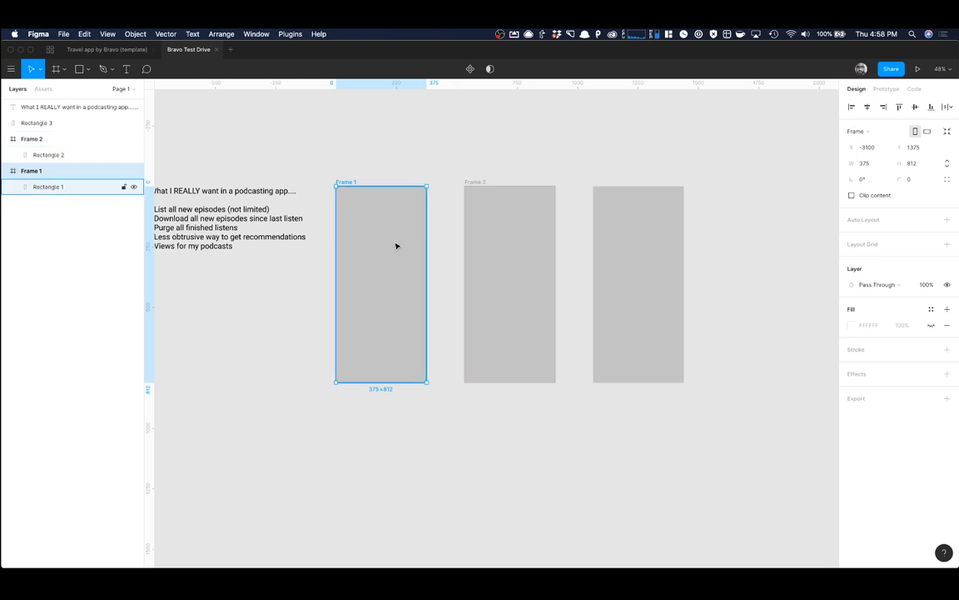
{"action": "scroll", "coordinate": [397, 245], "scroll_direction": "left", "scroll_amount": 5}
{"action": "scroll", "coordinate": [398, 244], "scroll_direction": "right", "scroll_amount": 5}
{"action": "scroll", "coordinate": [404, 242], "scroll_direction": "left", "scroll_amount": 4}
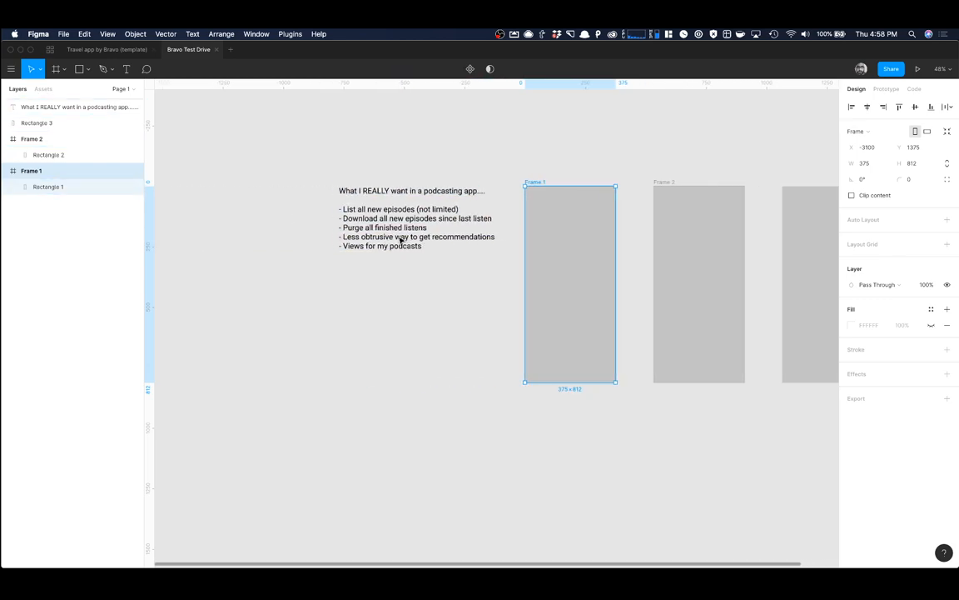
{"action": "scroll", "coordinate": [401, 240], "scroll_direction": "right", "scroll_amount": 6}
{"action": "scroll", "coordinate": [401, 239], "scroll_direction": "left", "scroll_amount": 4}
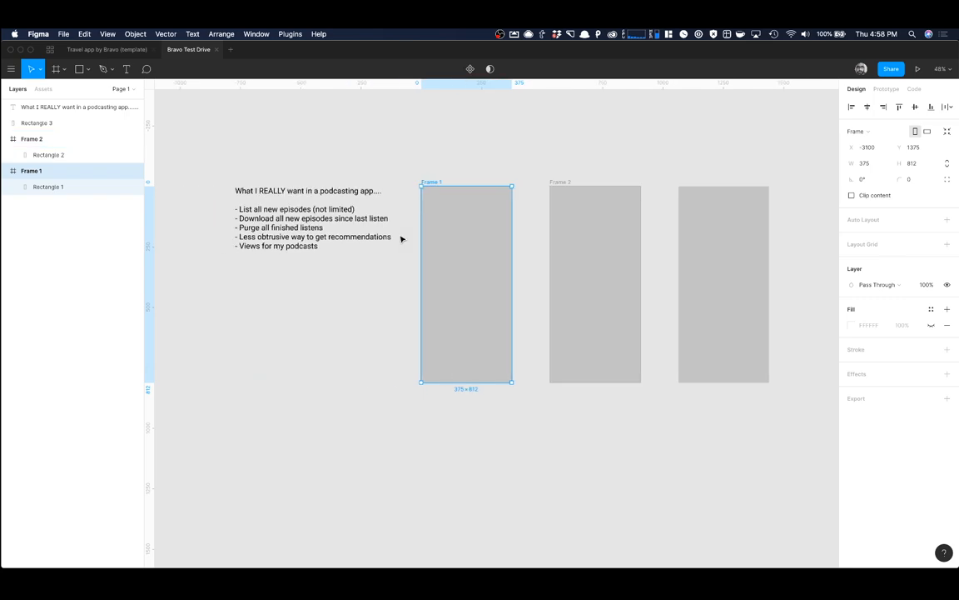
{"action": "scroll", "coordinate": [400, 238], "scroll_direction": "right", "scroll_amount": 3}
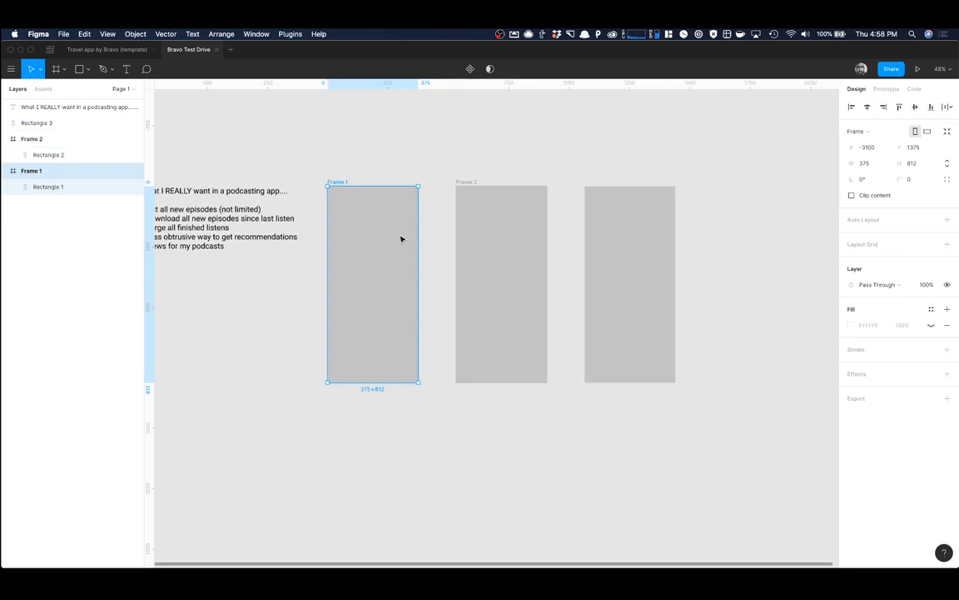
Step: Select the wish-list note, then switch to Chrome and check the Bravo Help Center and Bravo Tags table for a tag that ignores layers
{"action": "left_click", "coordinate": [188, 211]}
{"action": "key", "text": "super+Tab"}
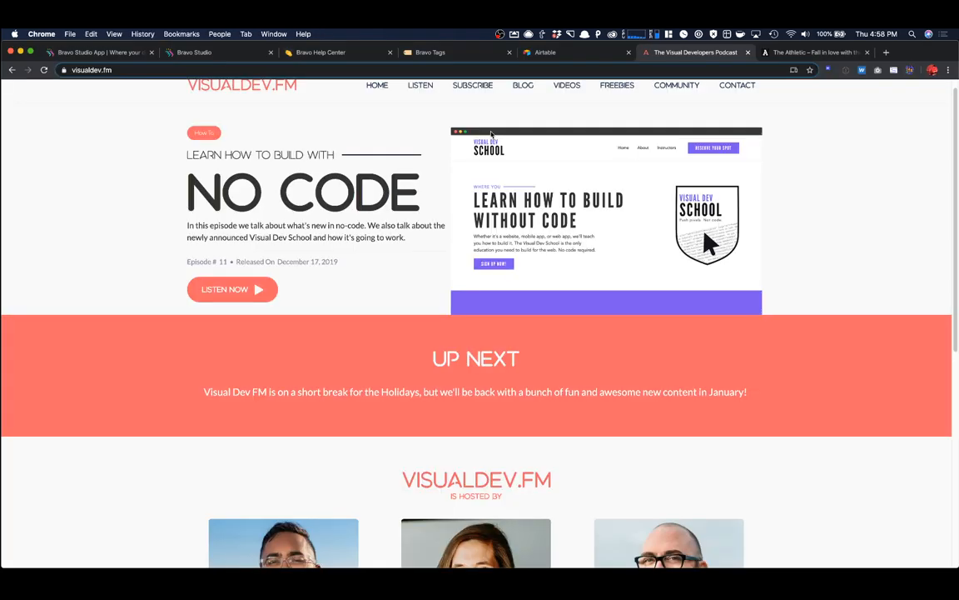
{"action": "left_click", "coordinate": [320, 52]}
{"action": "scroll", "coordinate": [406, 293], "scroll_direction": "down", "scroll_amount": 5}
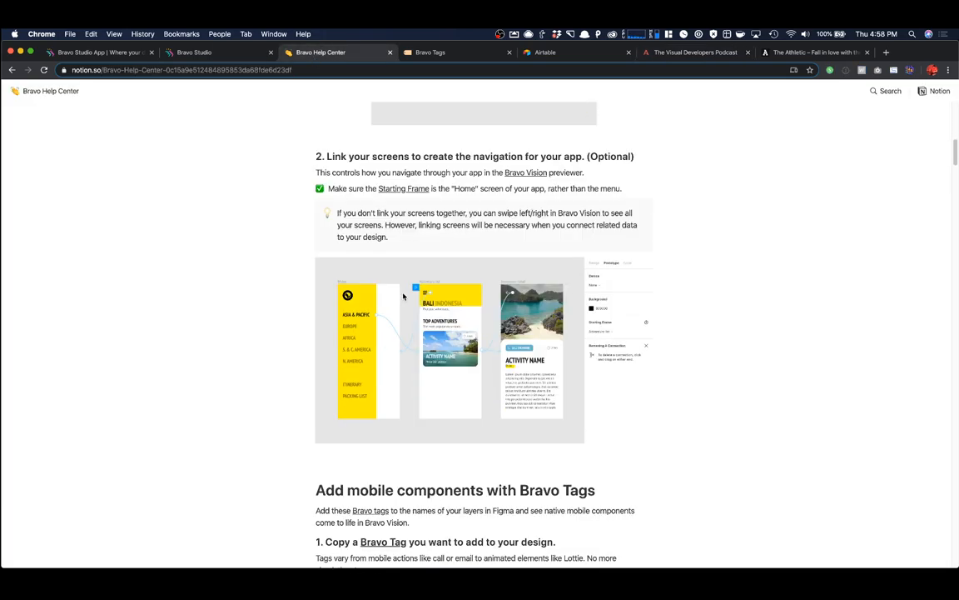
{"action": "scroll", "coordinate": [404, 294], "scroll_direction": "down", "scroll_amount": 7}
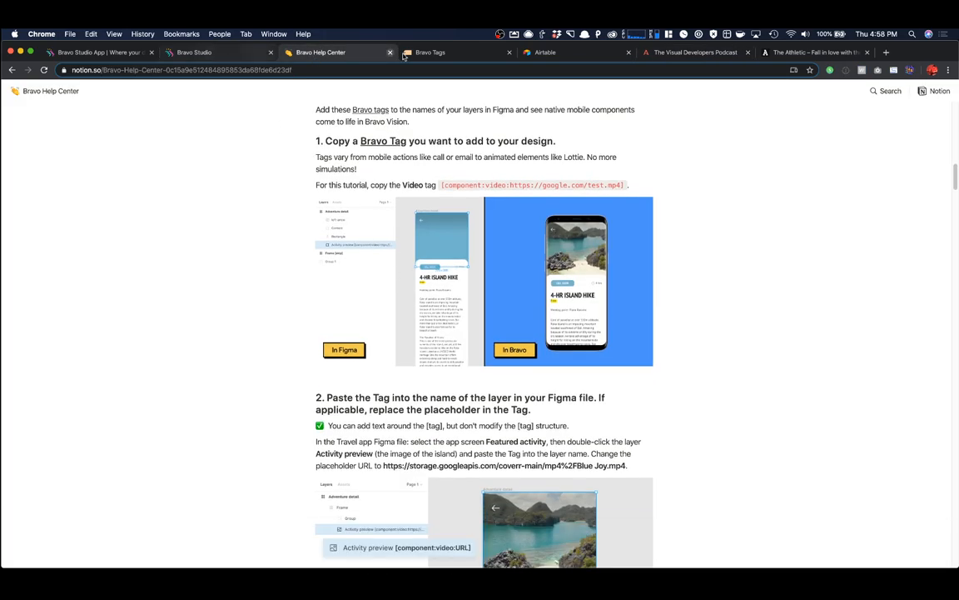
{"action": "left_click", "coordinate": [424, 53]}
{"action": "scroll", "coordinate": [456, 210], "scroll_direction": "down", "scroll_amount": 2}
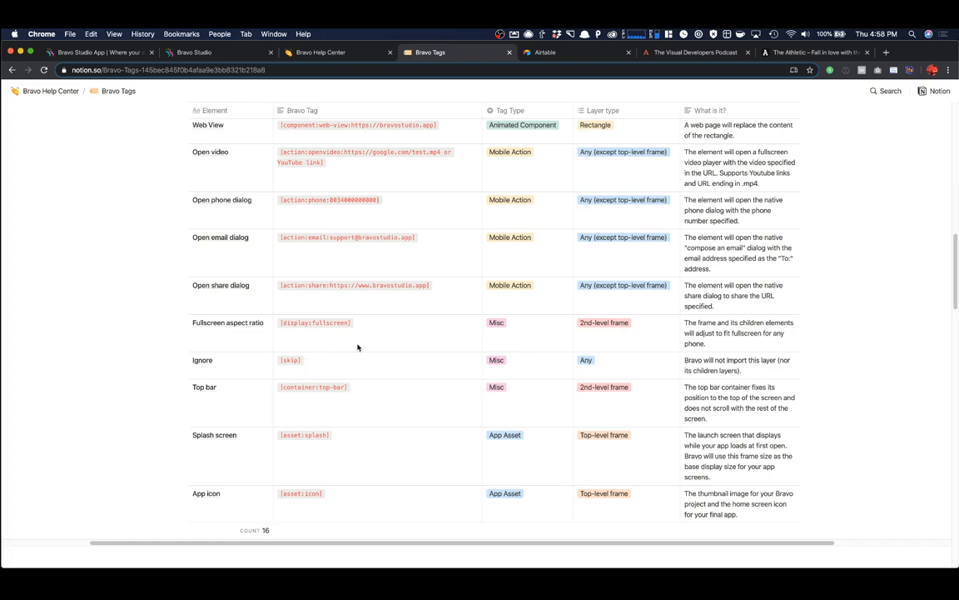
Step: Switch back to Figma and rename the wish-list text layer to "Notes [skip]"
{"action": "key", "text": "super+Tab"}
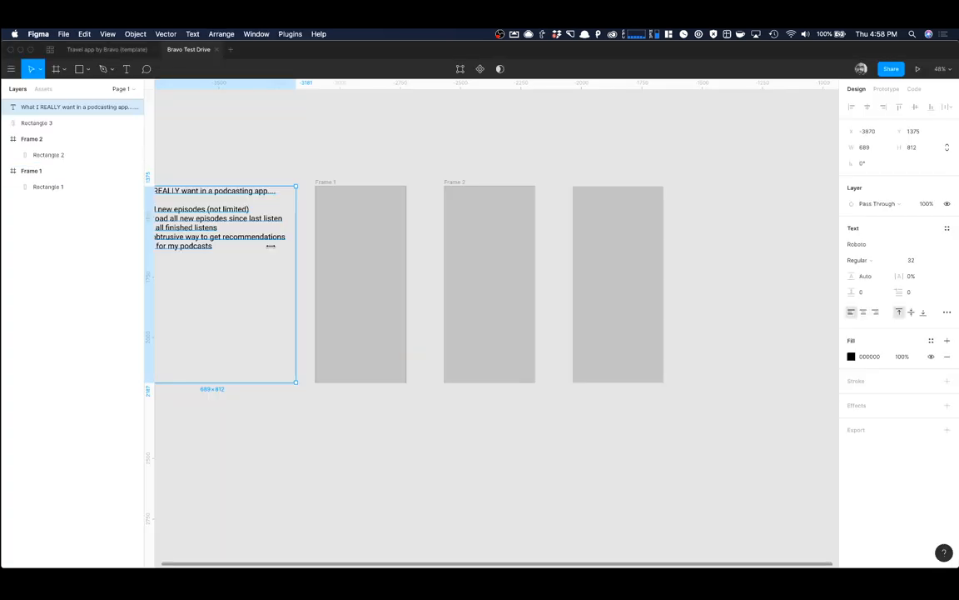
{"action": "double_click", "coordinate": [103, 109]}
{"action": "key", "text": "Right"}
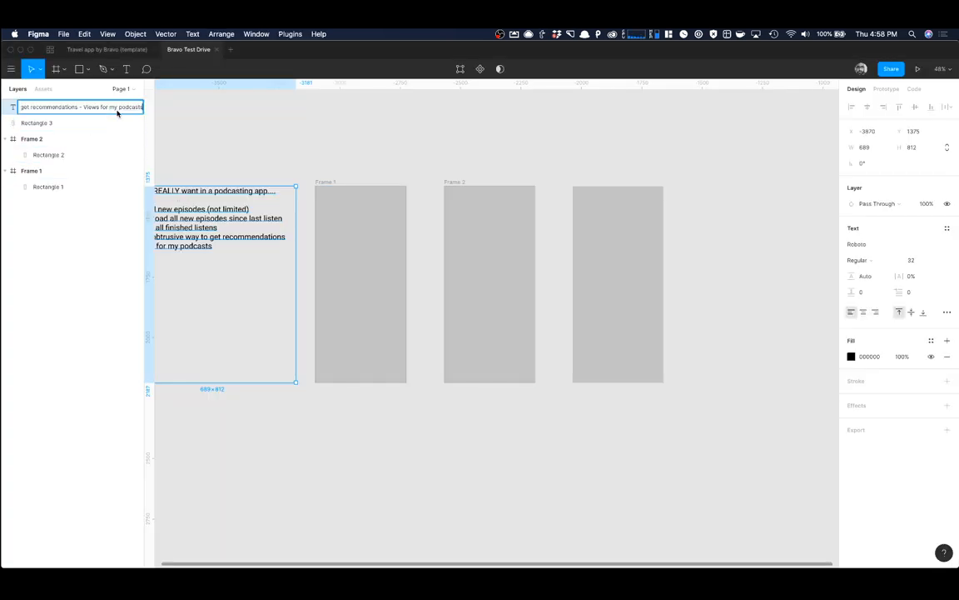
{"action": "key", "text": "super+a"}
{"action": "type", "text": "N"}
{"action": "key", "text": "Return"}
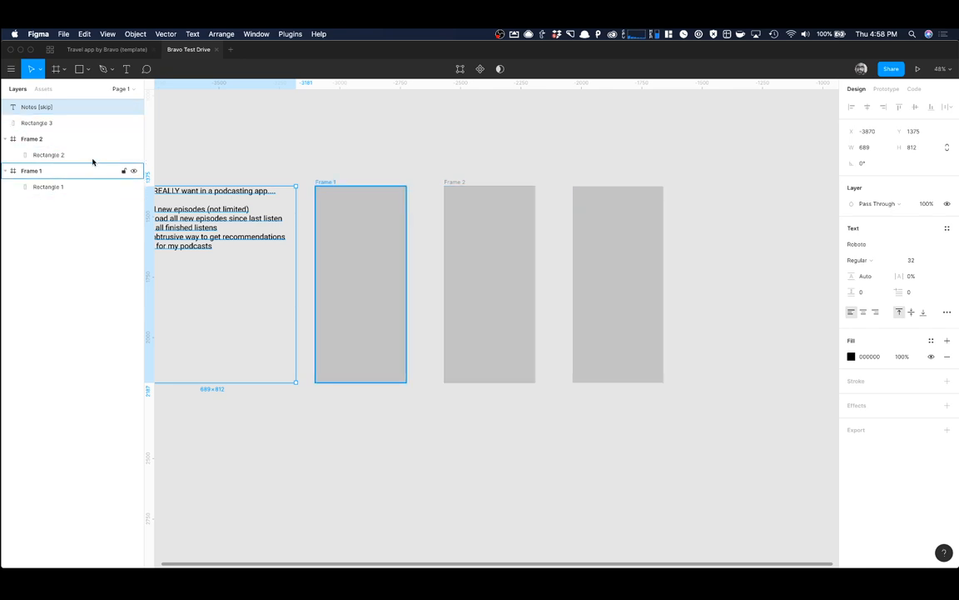
Step: Check which canvas objects Rectangle 3 and the Notes [skip] layer correspond to, and how they sit beside Frames 1 and 2
{"action": "scroll", "coordinate": [229, 161], "scroll_direction": "left", "scroll_amount": 3}
{"action": "scroll", "coordinate": [229, 161], "scroll_direction": "right", "scroll_amount": 2}
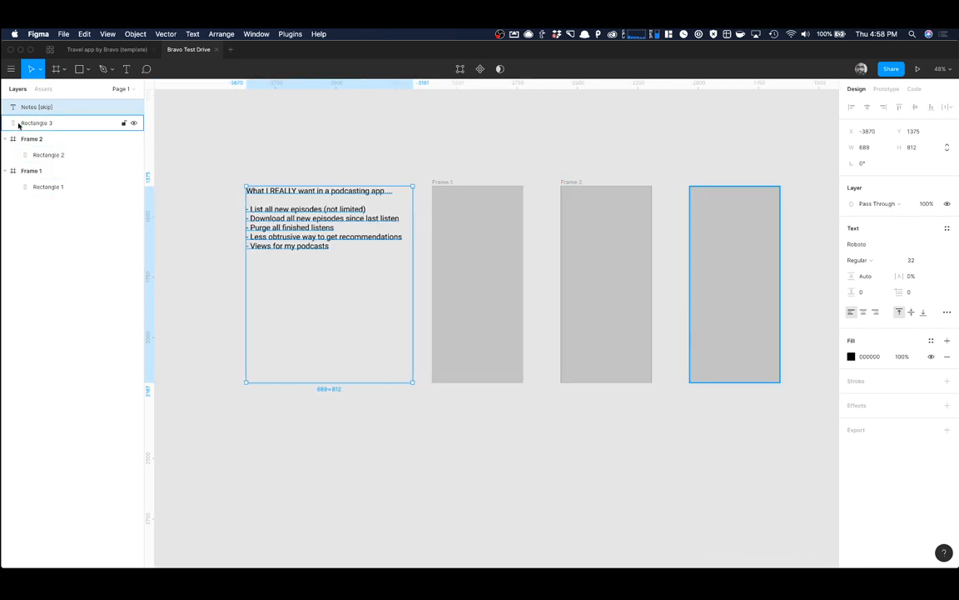
{"action": "left_click", "coordinate": [80, 122]}
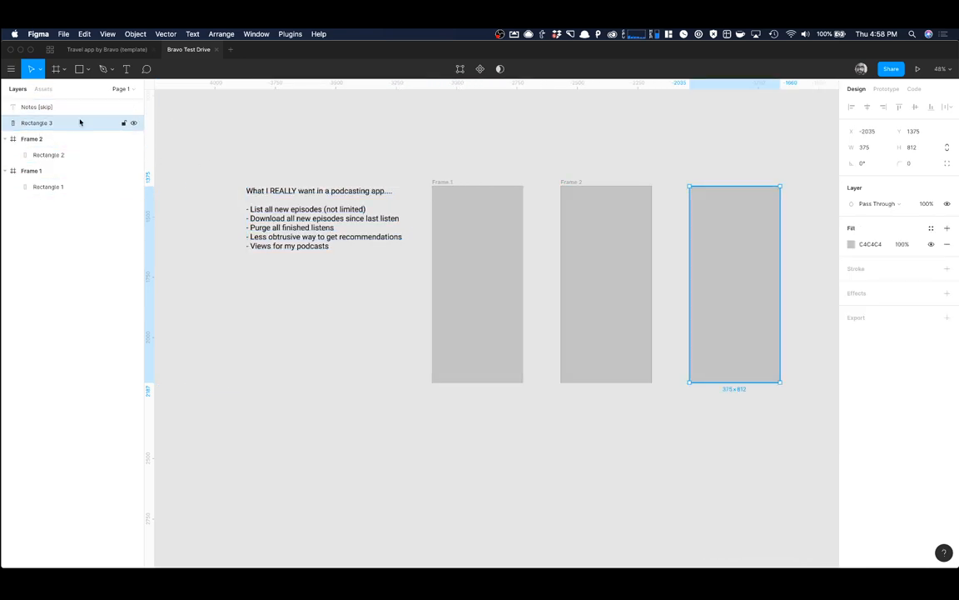
{"action": "left_click", "coordinate": [342, 209]}
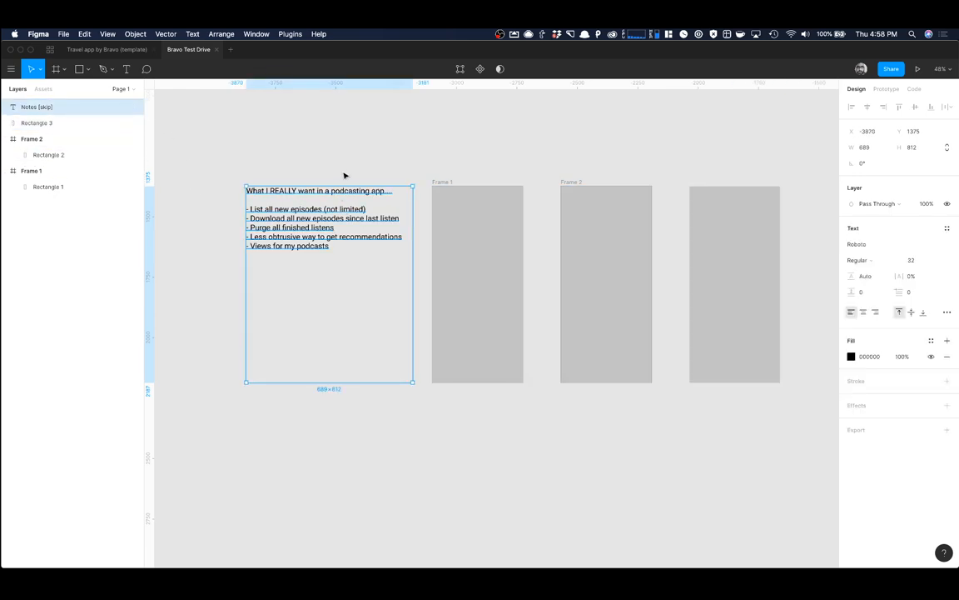
{"action": "scroll", "coordinate": [497, 172], "scroll_direction": "right", "scroll_amount": 5}
{"action": "scroll", "coordinate": [329, 169], "scroll_direction": "left", "scroll_amount": 3}
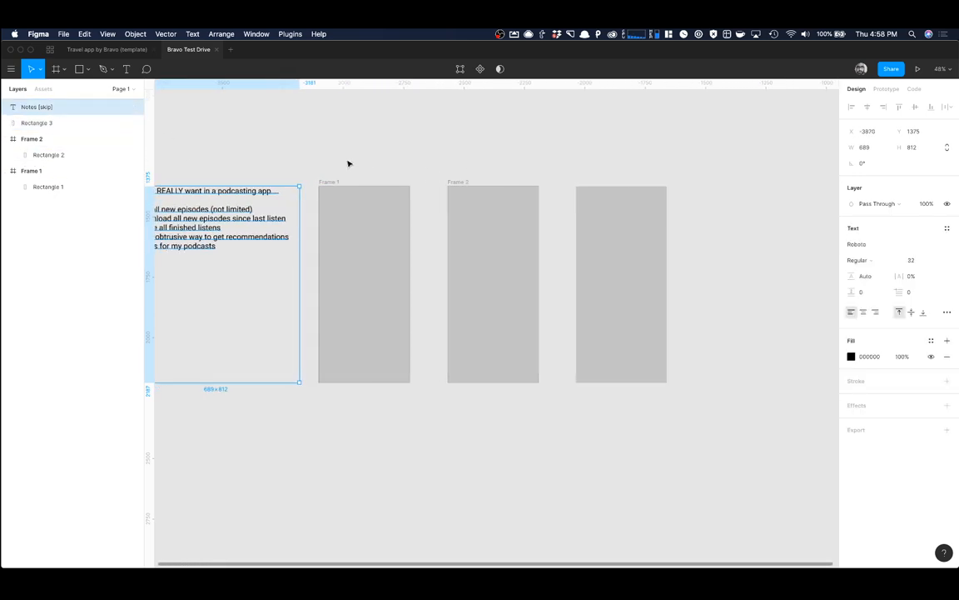
{"action": "scroll", "coordinate": [362, 160], "scroll_direction": "left", "scroll_amount": 3}
{"action": "scroll", "coordinate": [462, 154], "scroll_direction": "down", "scroll_amount": 2}
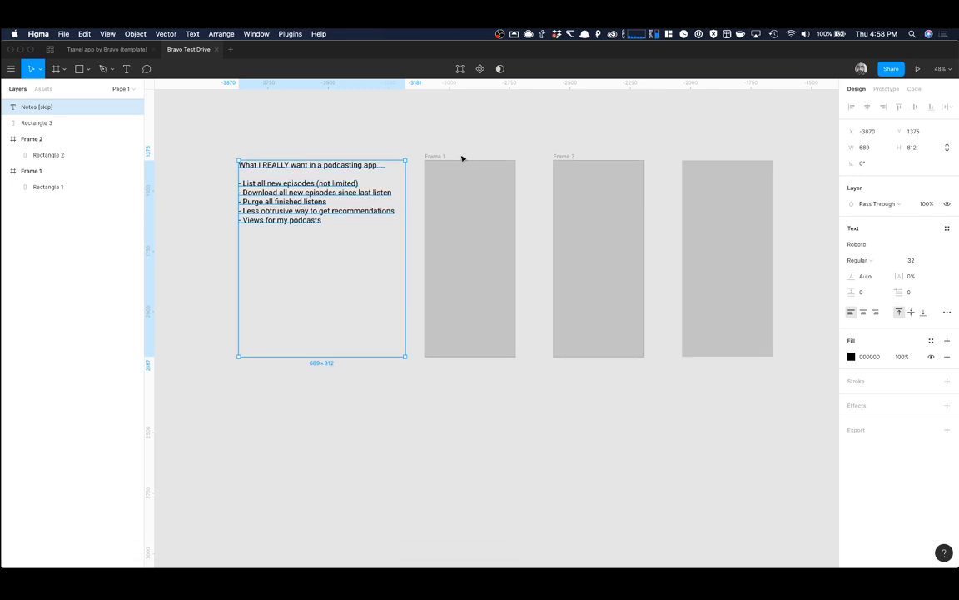
Step: Inspect Frame 1 up close and clear the selection
{"action": "left_click", "coordinate": [461, 156]}
{"action": "left_click", "coordinate": [475, 240]}
{"action": "scroll", "coordinate": [492, 245], "scroll_direction": "up", "scroll_amount": 5}
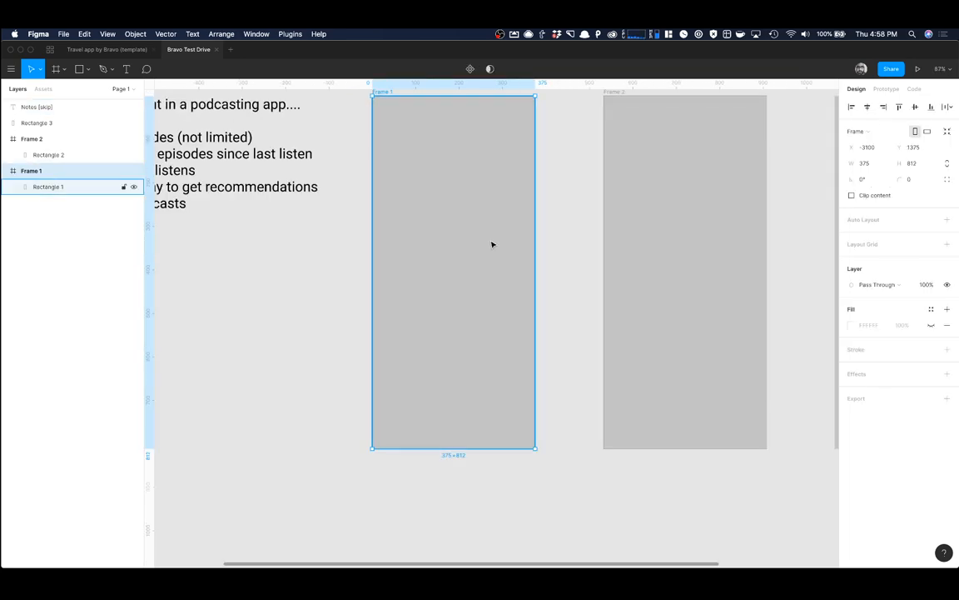
{"action": "scroll", "coordinate": [491, 244], "scroll_direction": "up", "scroll_amount": 2}
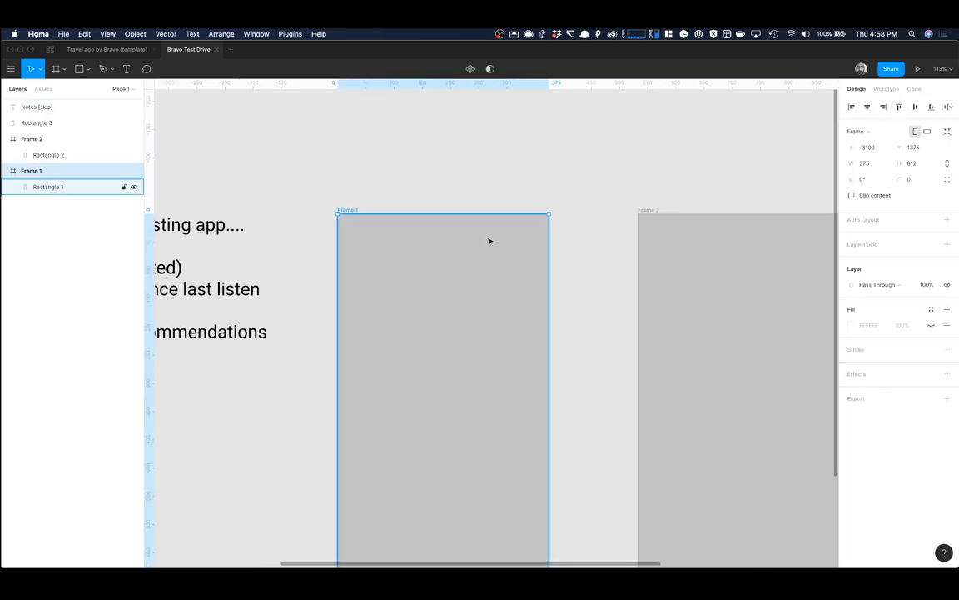
{"action": "scroll", "coordinate": [488, 241], "scroll_direction": "down", "scroll_amount": 3}
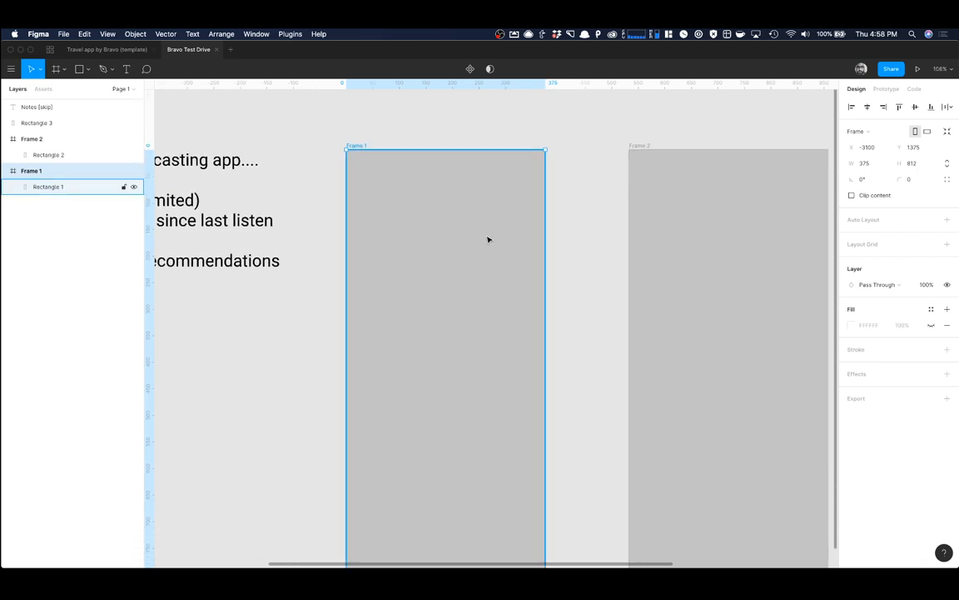
{"action": "scroll", "coordinate": [499, 237], "scroll_direction": "down", "scroll_amount": 2}
{"action": "left_click", "coordinate": [550, 230]}
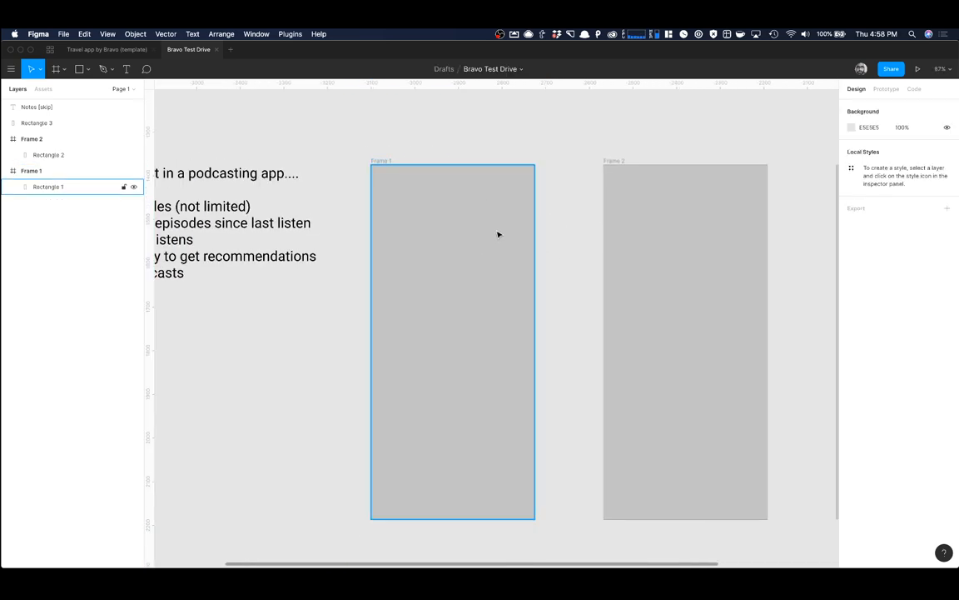
Step: Switch to Chrome and read through the Bravo Tags table, from the menu tags to the app asset tags
{"action": "key", "text": "super+Tab"}
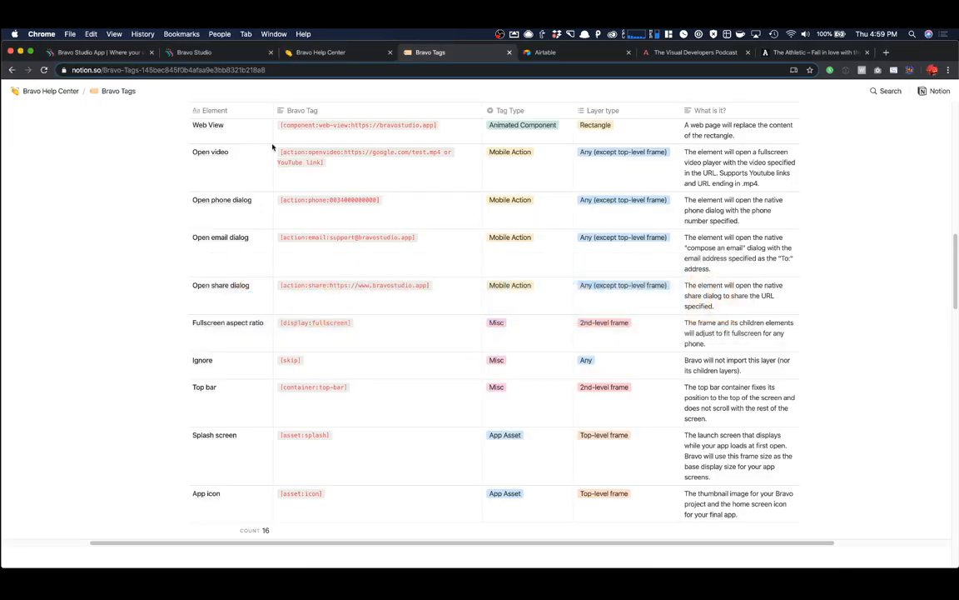
{"action": "scroll", "coordinate": [402, 221], "scroll_direction": "down", "scroll_amount": 5}
{"action": "scroll", "coordinate": [401, 220], "scroll_direction": "up", "scroll_amount": 5}
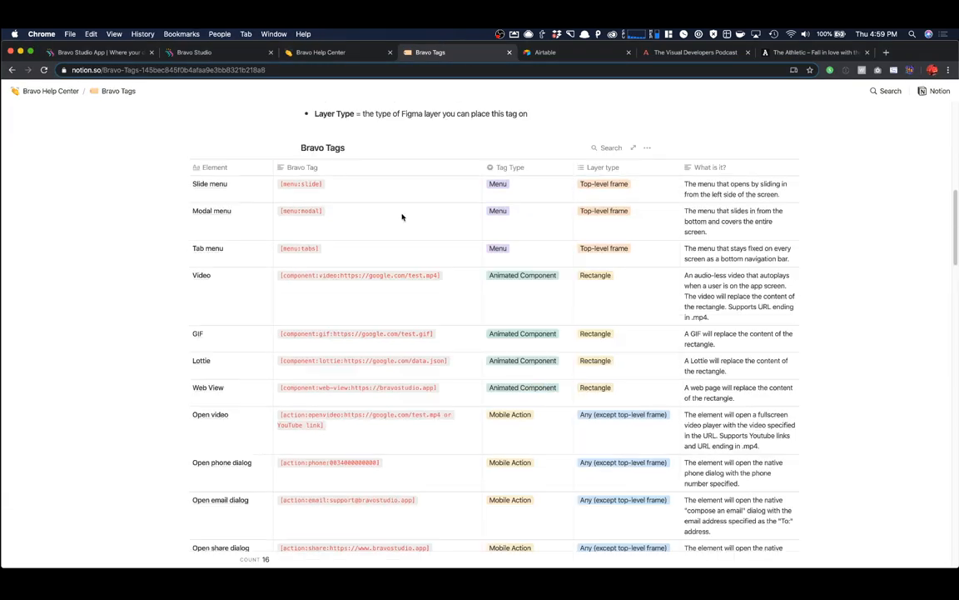
{"action": "scroll", "coordinate": [404, 216], "scroll_direction": "down", "scroll_amount": 1}
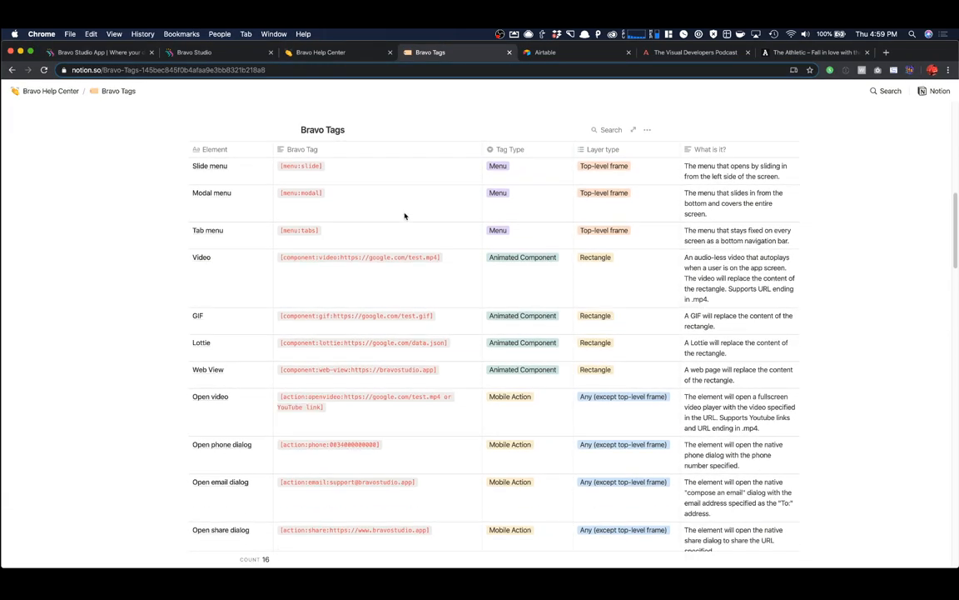
{"action": "scroll", "coordinate": [430, 183], "scroll_direction": "down", "scroll_amount": 6}
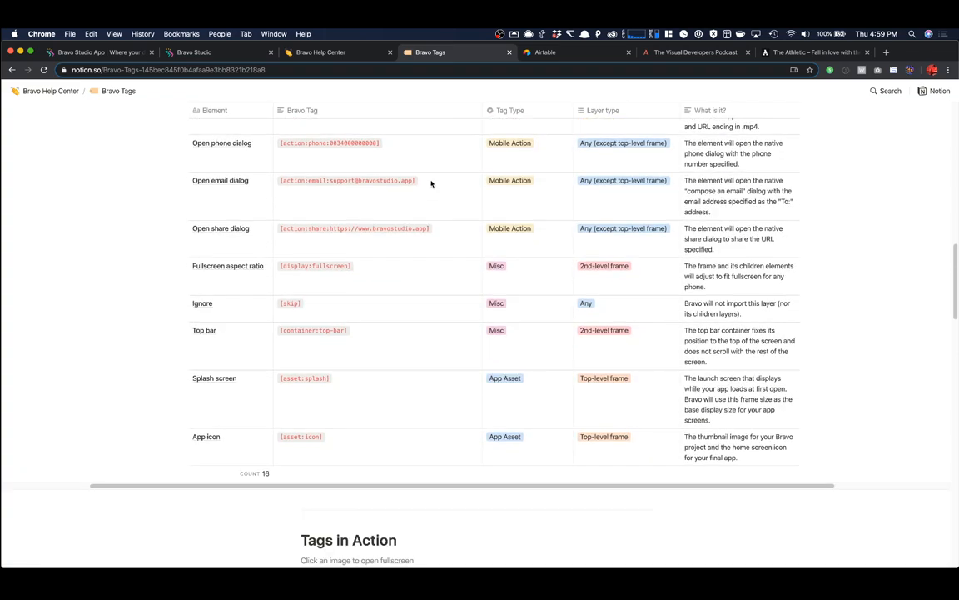
{"action": "scroll", "coordinate": [431, 182], "scroll_direction": "up", "scroll_amount": 5}
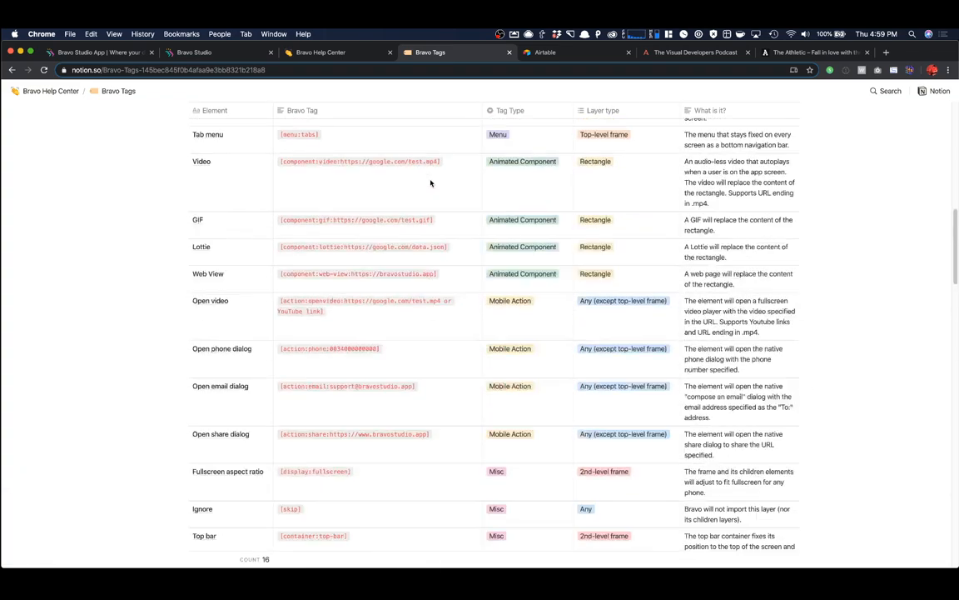
Step: Open the Listen page of the VisualDev.FM site and look through its episode listings
{"action": "left_click", "coordinate": [677, 52]}
{"action": "left_click", "coordinate": [421, 96]}
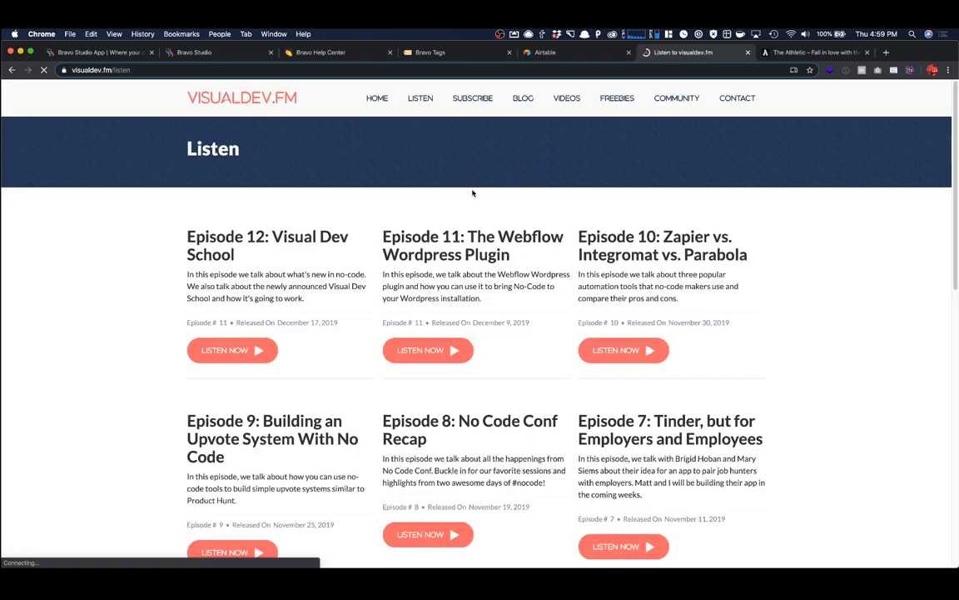
{"action": "scroll", "coordinate": [483, 172], "scroll_direction": "down", "scroll_amount": 5}
{"action": "scroll", "coordinate": [483, 171], "scroll_direction": "up", "scroll_amount": 4}
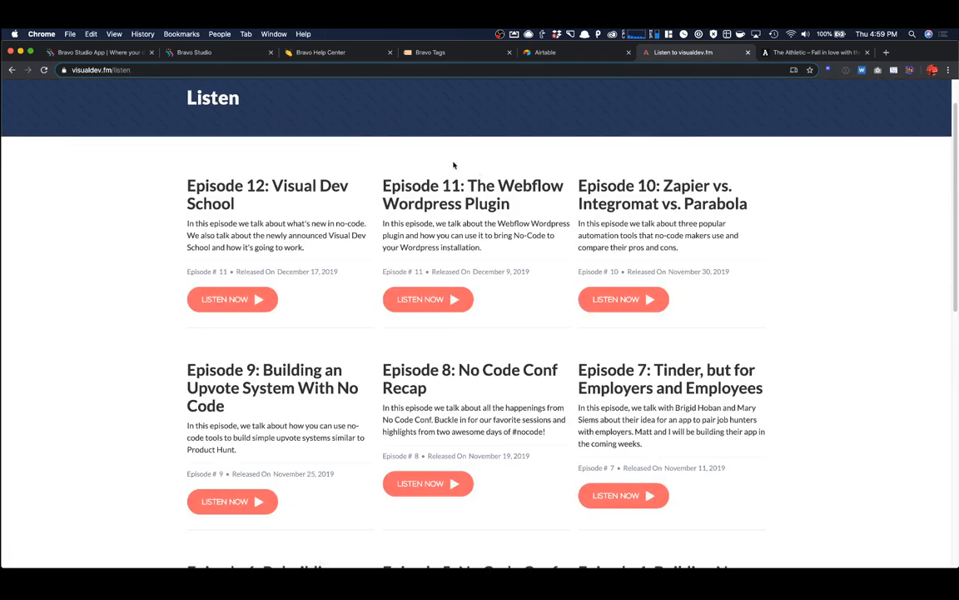
{"action": "scroll", "coordinate": [358, 133], "scroll_direction": "up", "scroll_amount": 2}
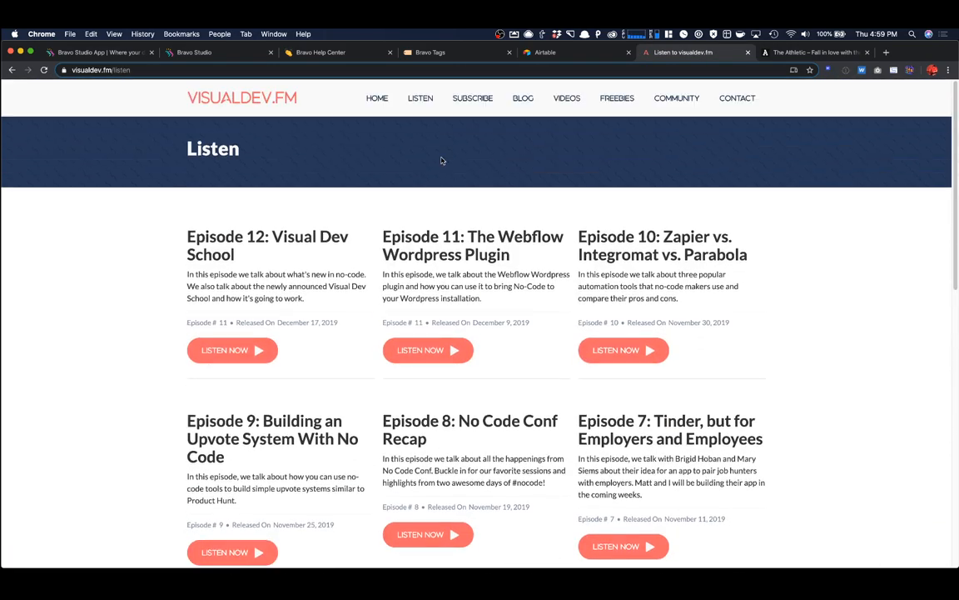
Step: Copy the VISUALDEV.FM logo image from the website's header and paste it onto the Bravo Test Drive canvas in Figma
{"action": "right_click", "coordinate": [259, 100]}
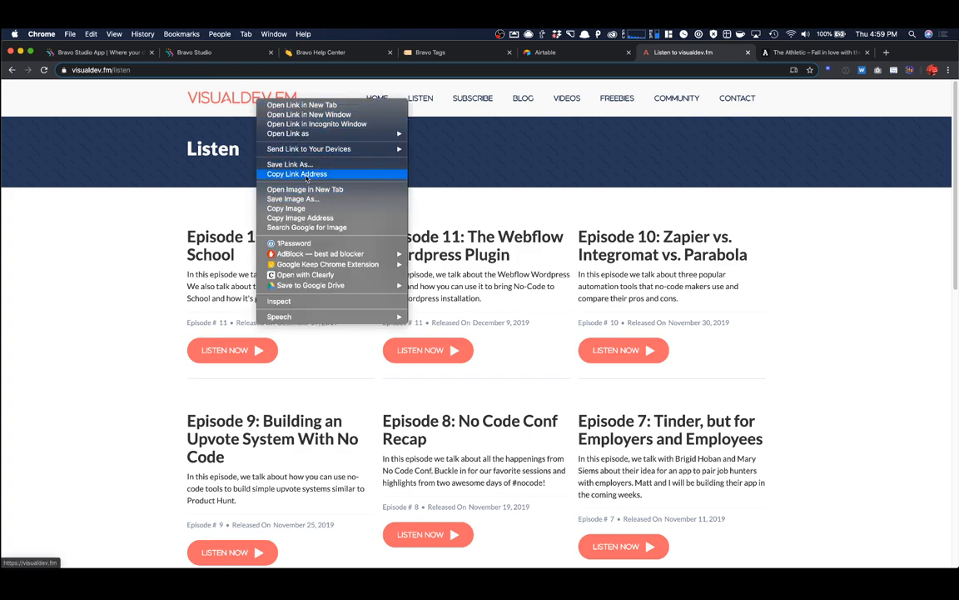
{"action": "left_click", "coordinate": [302, 213]}
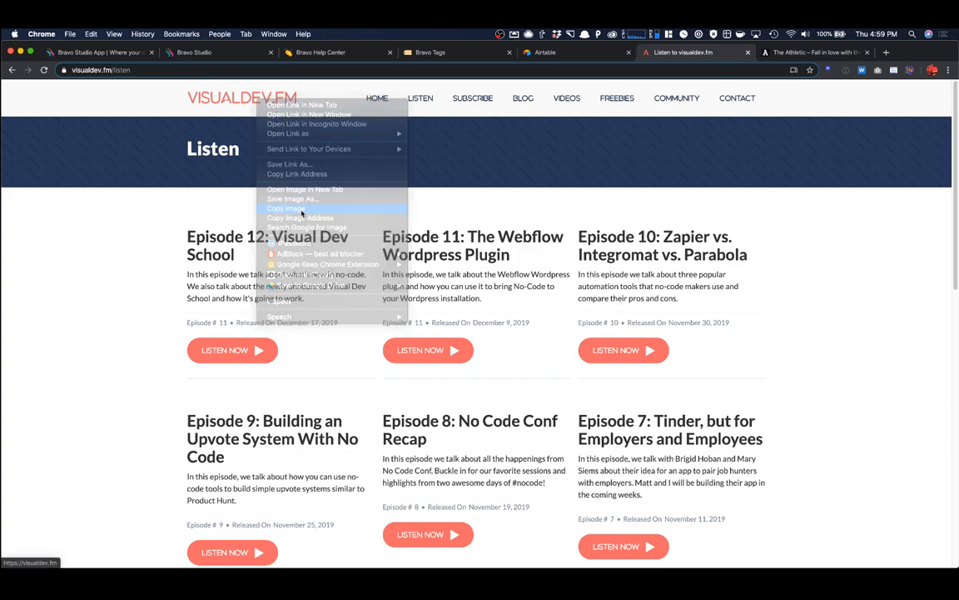
{"action": "key", "text": "super+Tab"}
{"action": "left_click", "coordinate": [383, 130]}
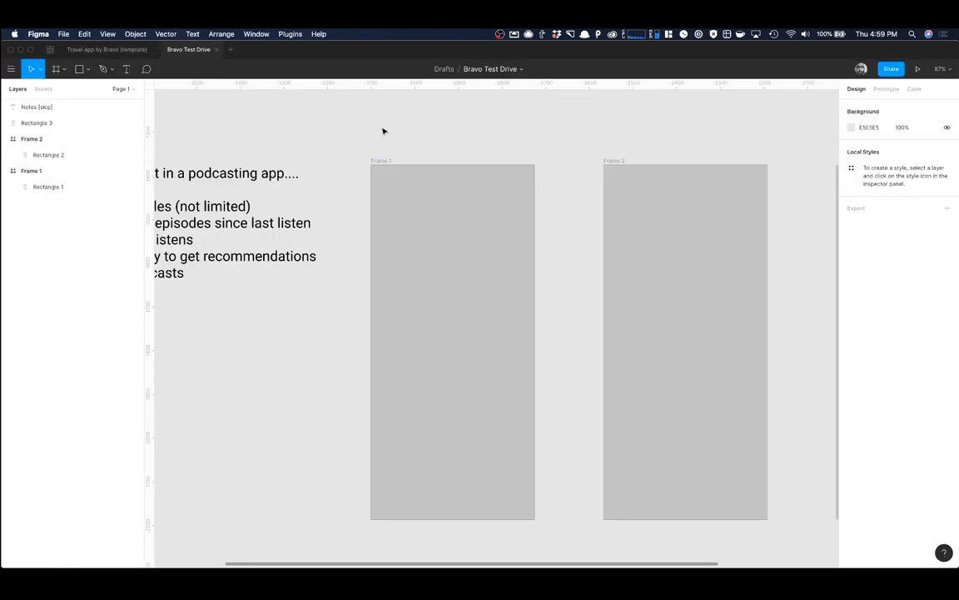
{"action": "left_click", "coordinate": [437, 216]}
{"action": "key", "text": "super+v"}
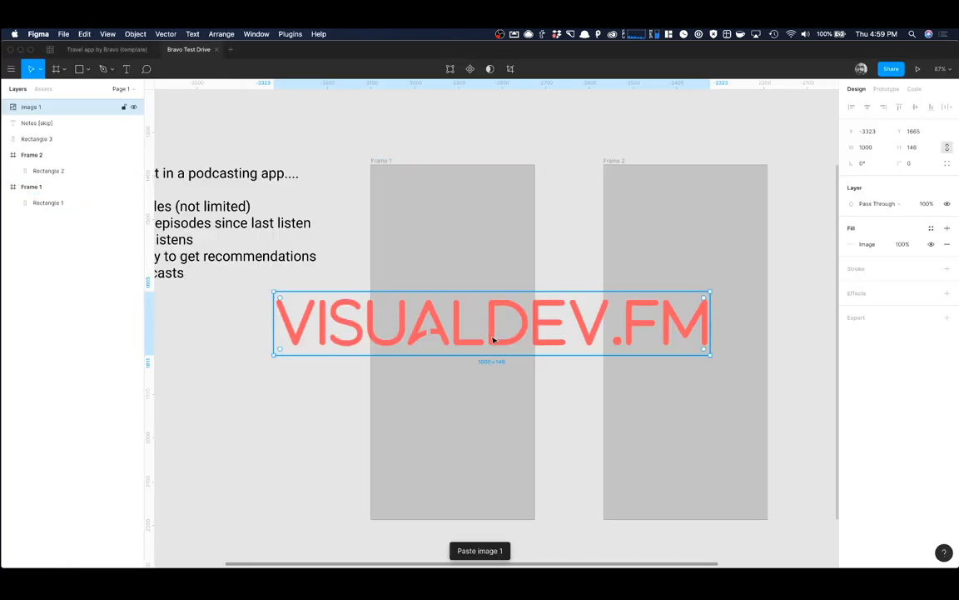
Step: Scale the pasted logo down to about 161 × 22 and place it in Frame 1's upper-left corner, undoing interim size adjustments
{"action": "left_click_drag", "start_coordinate": [492, 336], "coordinate": [449, 283]}
{"action": "left_click_drag", "start_coordinate": [666, 306], "coordinate": [420, 182]}
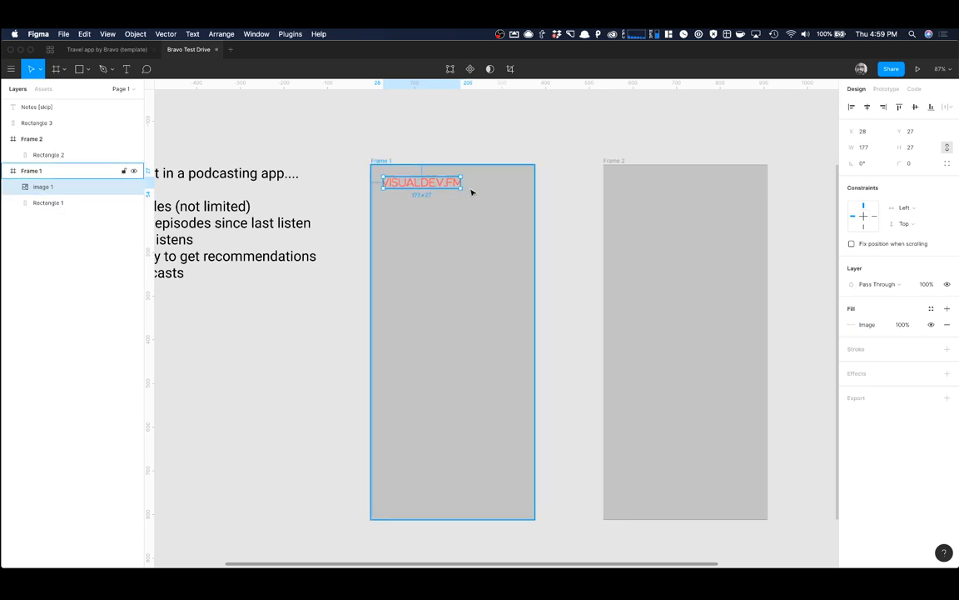
{"action": "left_click_drag", "start_coordinate": [462, 190], "coordinate": [488, 191]}
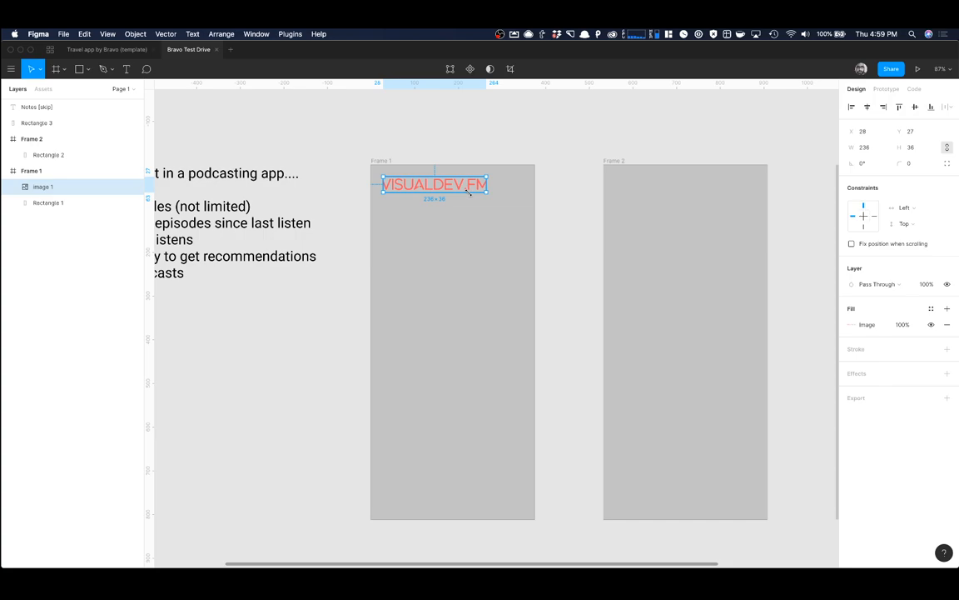
{"action": "key", "text": "super+z"}
{"action": "key", "text": "super+z"}
{"action": "key", "text": "super+z"}
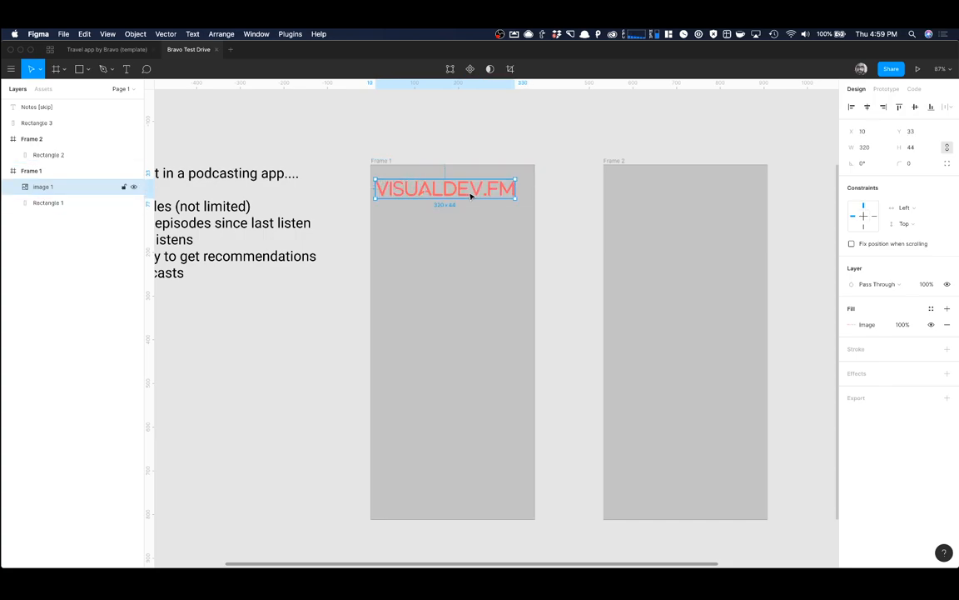
{"action": "left_click_drag", "start_coordinate": [514, 198], "coordinate": [438, 188]}
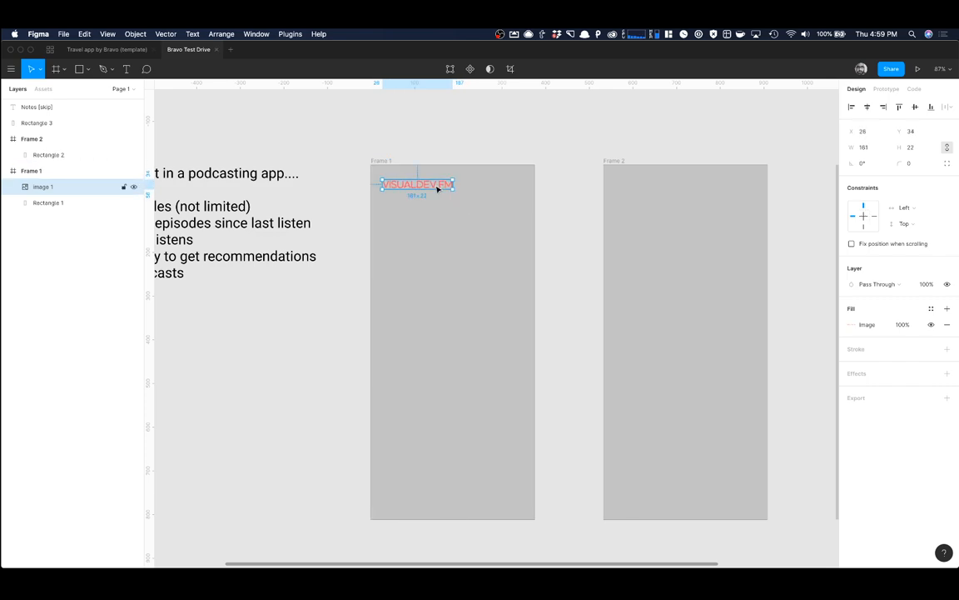
Step: Look over Frame 1 with its logo, and switch to Chrome to review the element and layer types in the Bravo Tags table
{"action": "left_click", "coordinate": [471, 210]}
{"action": "scroll", "coordinate": [445, 229], "scroll_direction": "down", "scroll_amount": 5}
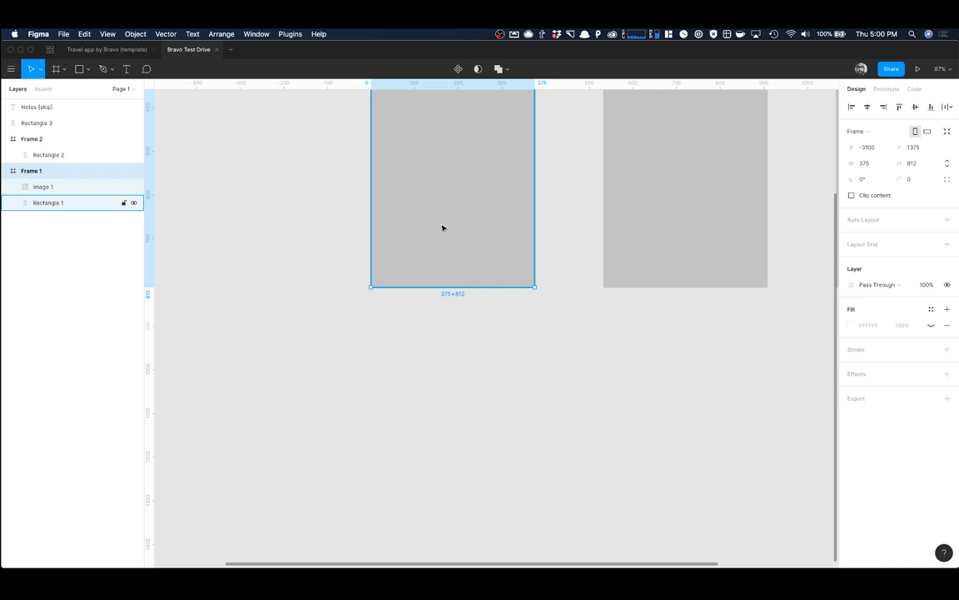
{"action": "scroll", "coordinate": [445, 229], "scroll_direction": "up", "scroll_amount": 5}
{"action": "scroll", "coordinate": [455, 401], "scroll_direction": "down", "scroll_amount": 1}
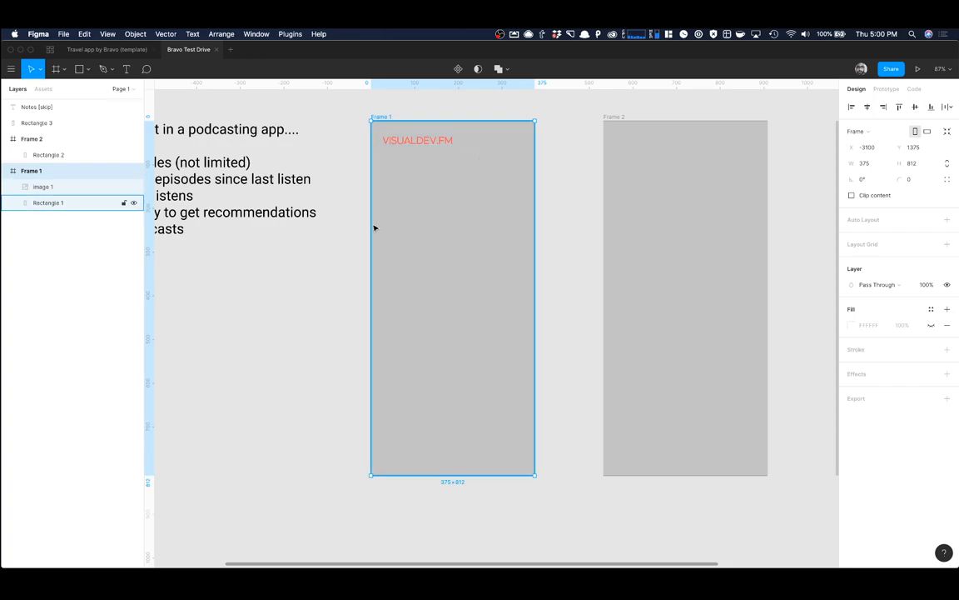
{"action": "key", "text": "super+Tab"}
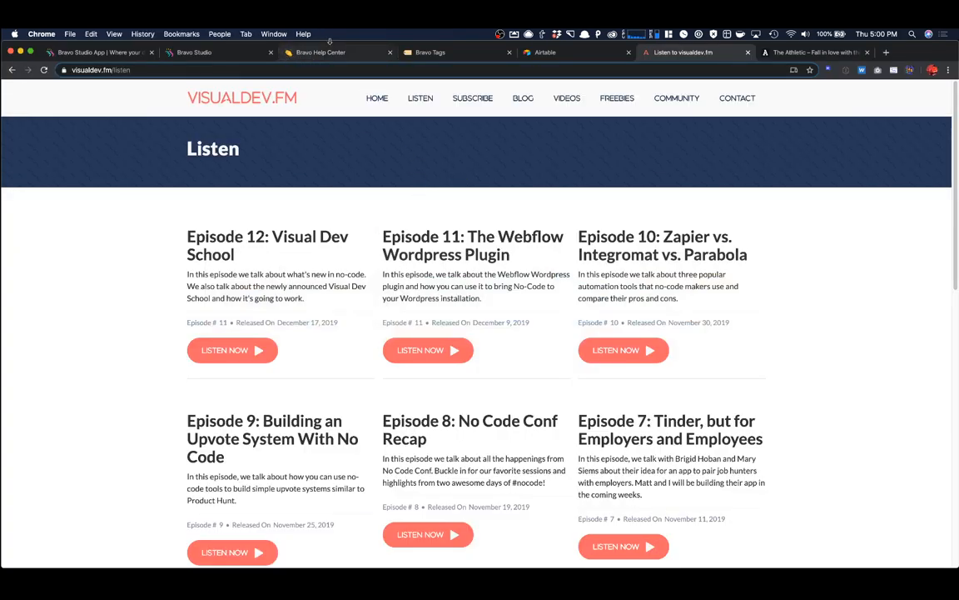
{"action": "left_click", "coordinate": [447, 54]}
{"action": "scroll", "coordinate": [487, 160], "scroll_direction": "down", "scroll_amount": 3}
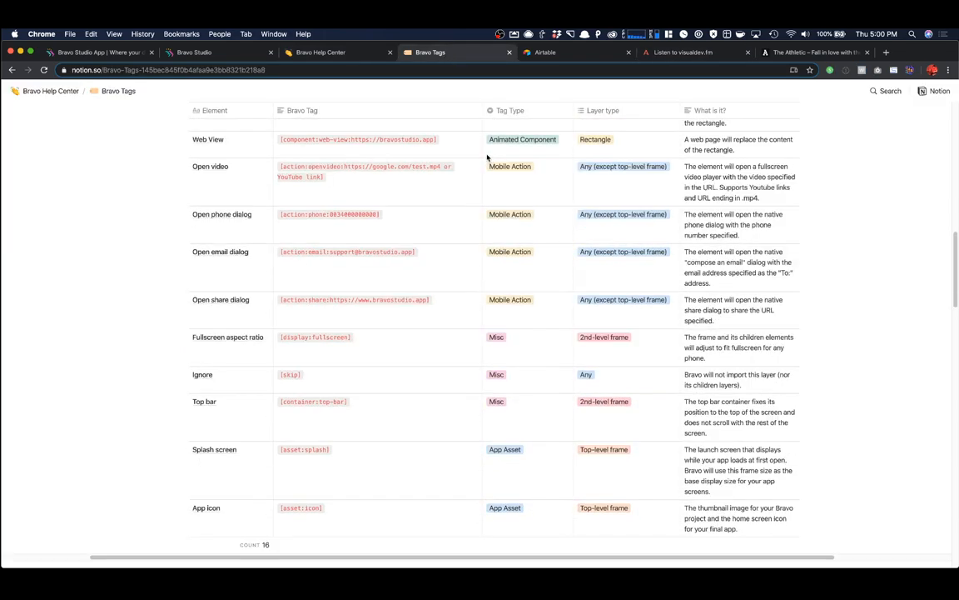
{"action": "scroll", "coordinate": [487, 156], "scroll_direction": "up", "scroll_amount": 5}
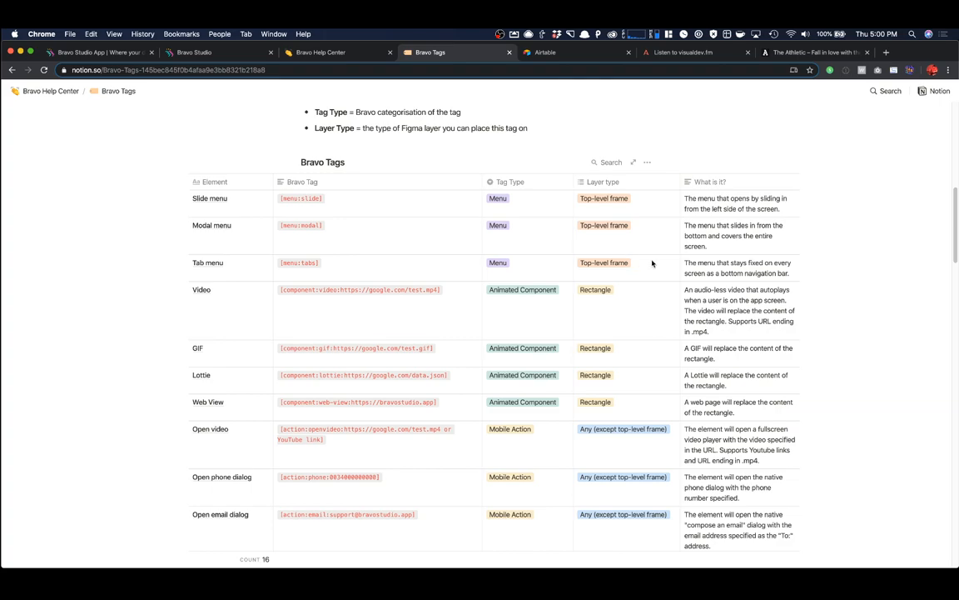
Step: Back in Figma, try moving the logo layer from Frame 1 into Frame 2 and positioning it near that frame's top
{"action": "key", "text": "super+Tab"}
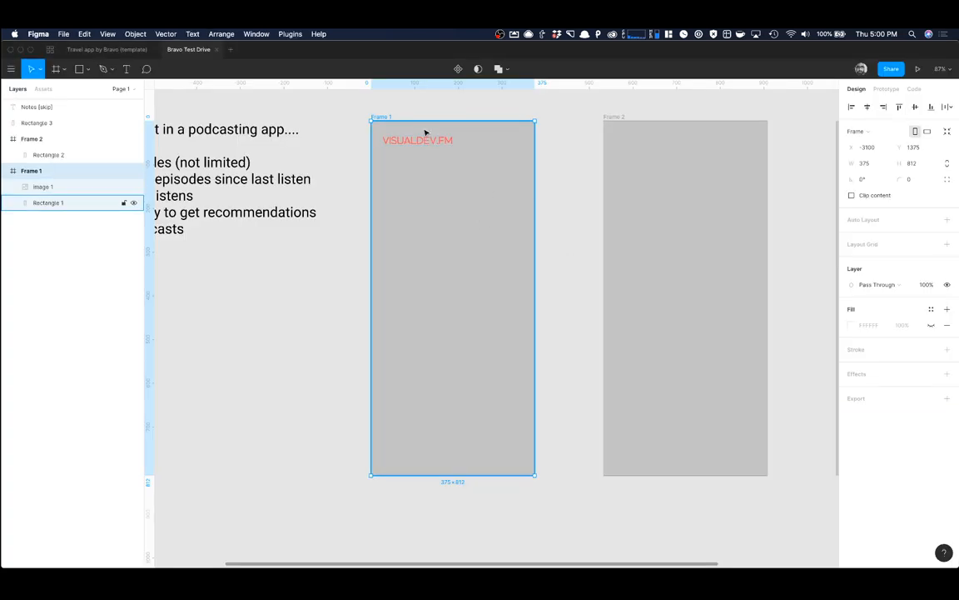
{"action": "left_click", "coordinate": [432, 143]}
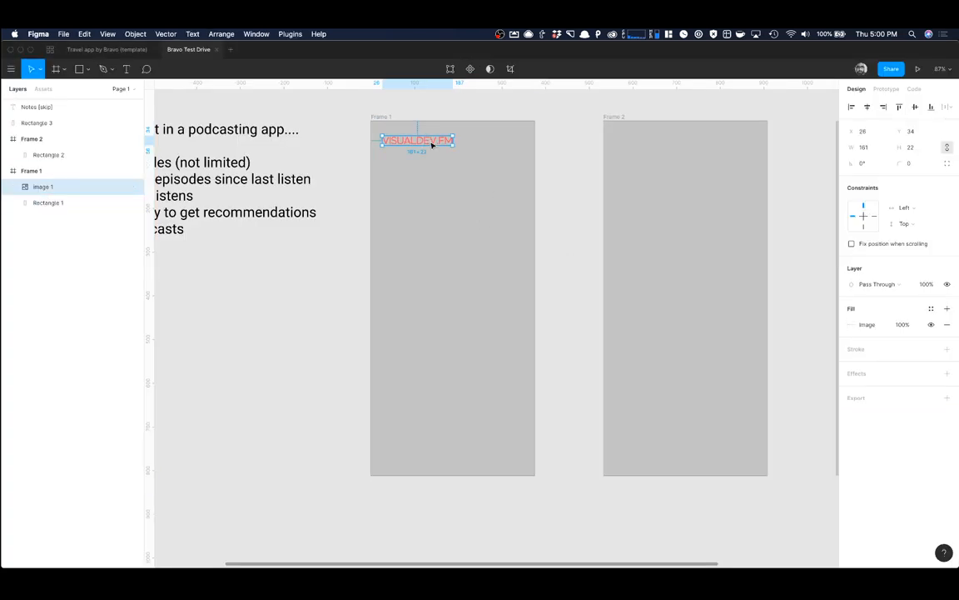
{"action": "left_click_drag", "start_coordinate": [432, 143], "coordinate": [449, 157]}
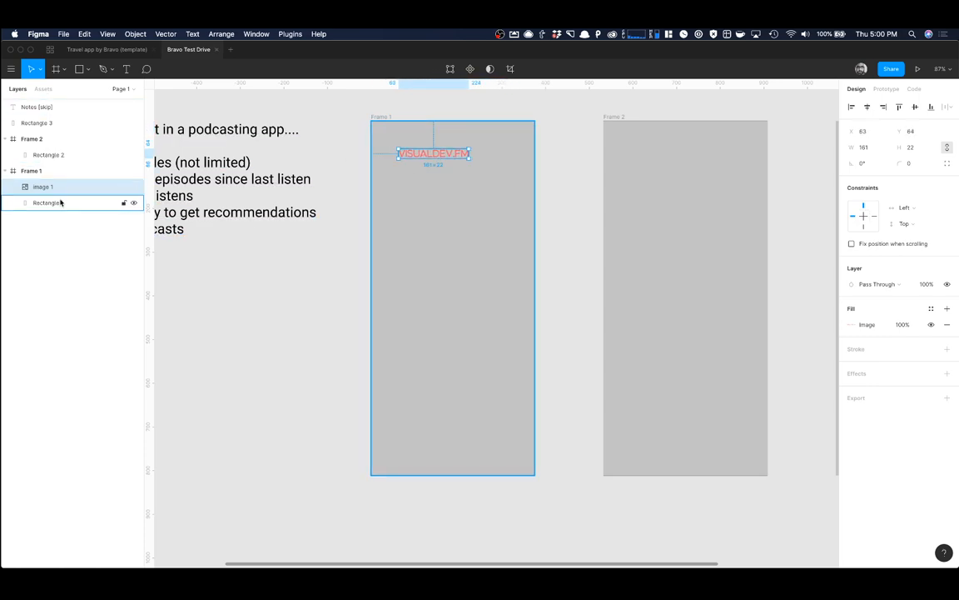
{"action": "left_click_drag", "start_coordinate": [60, 188], "coordinate": [60, 149]}
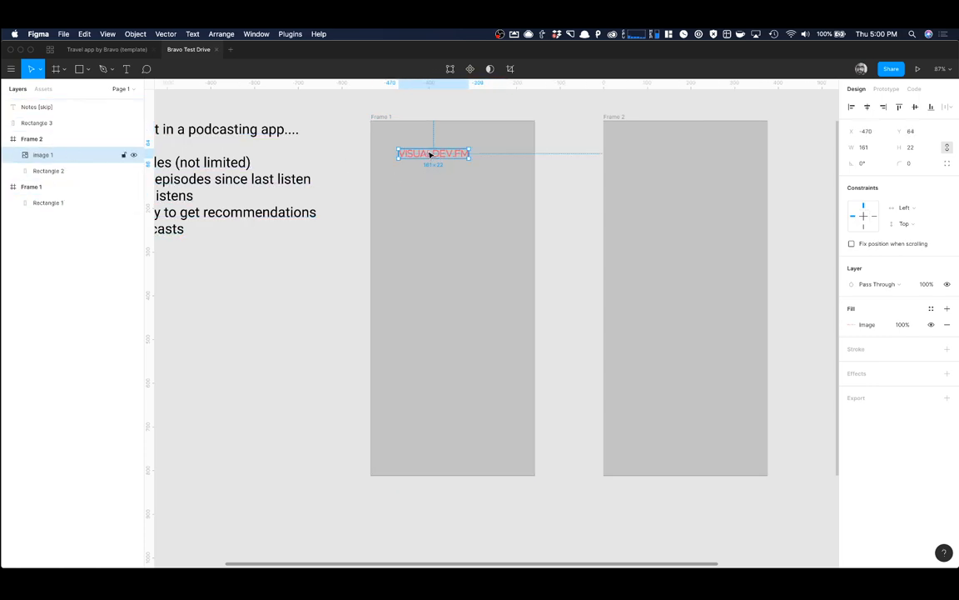
{"action": "left_click_drag", "start_coordinate": [430, 155], "coordinate": [672, 152]}
Step: Order Frame 1 above Frame 2 in the layer stack with the logo nested inside it, and rename Frame 1 as Home Screen
{"action": "mouse_move", "coordinate": [47, 158]}
{"action": "left_mouse_down"}
{"action": "mouse_move", "coordinate": [44, 200]}
{"action": "mouse_move", "coordinate": [56, 139]}
{"action": "left_mouse_up"}
{"action": "left_click", "coordinate": [7, 171]}
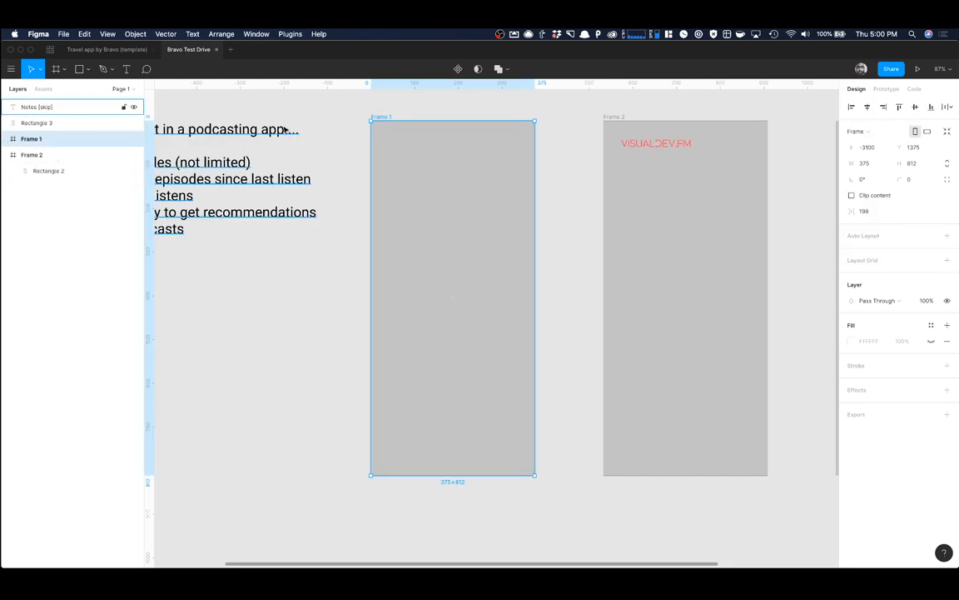
{"action": "double_click", "coordinate": [31, 139]}
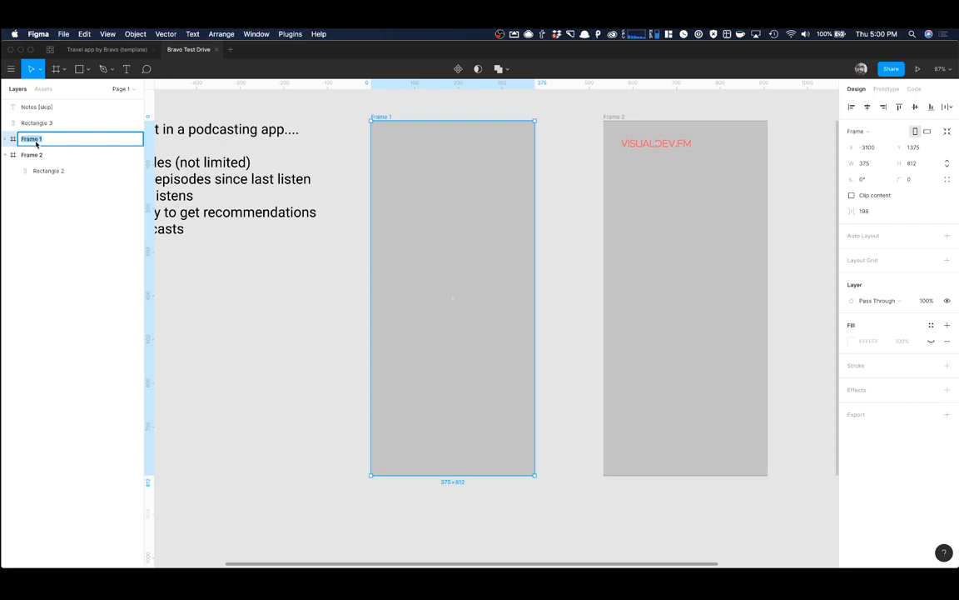
{"action": "type", "text": "Home Screen"}
{"action": "key", "text": "Return"}
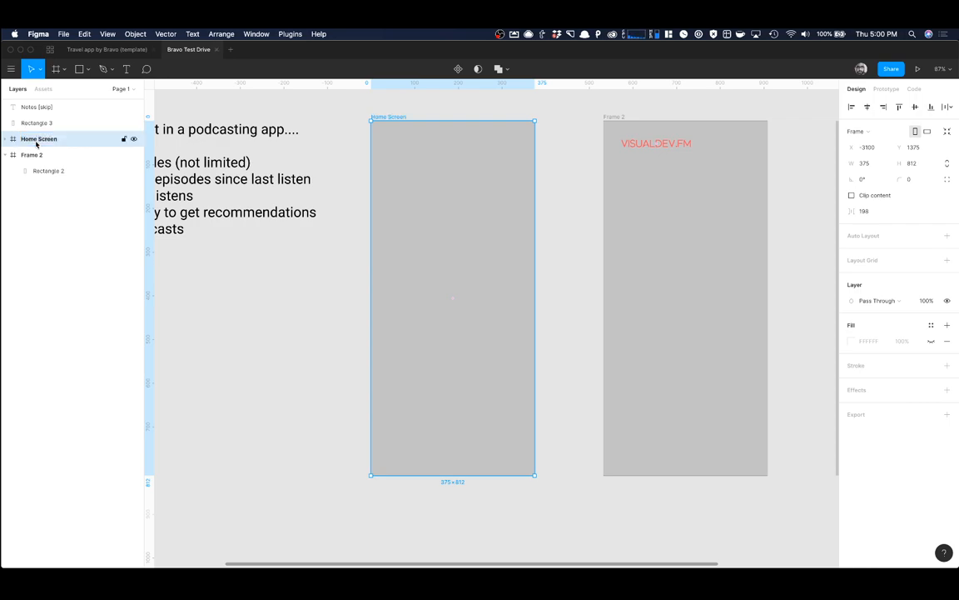
Step: Position the Home Screen frame's logo image back in that frame's upper-left corner, at about X 17, Y 23
{"action": "left_click", "coordinate": [6, 139]}
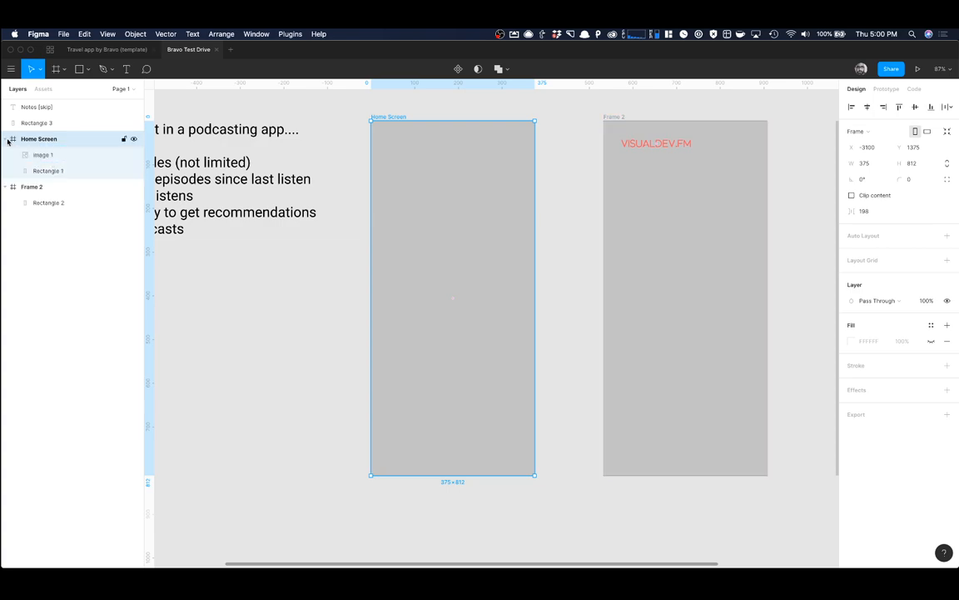
{"action": "left_click", "coordinate": [38, 154]}
{"action": "left_click_drag", "start_coordinate": [668, 143], "coordinate": [424, 135]}
Step: Set the fill of Rectangle 1, the Home Screen background, to F9F9F9
{"action": "left_click", "coordinate": [465, 192]}
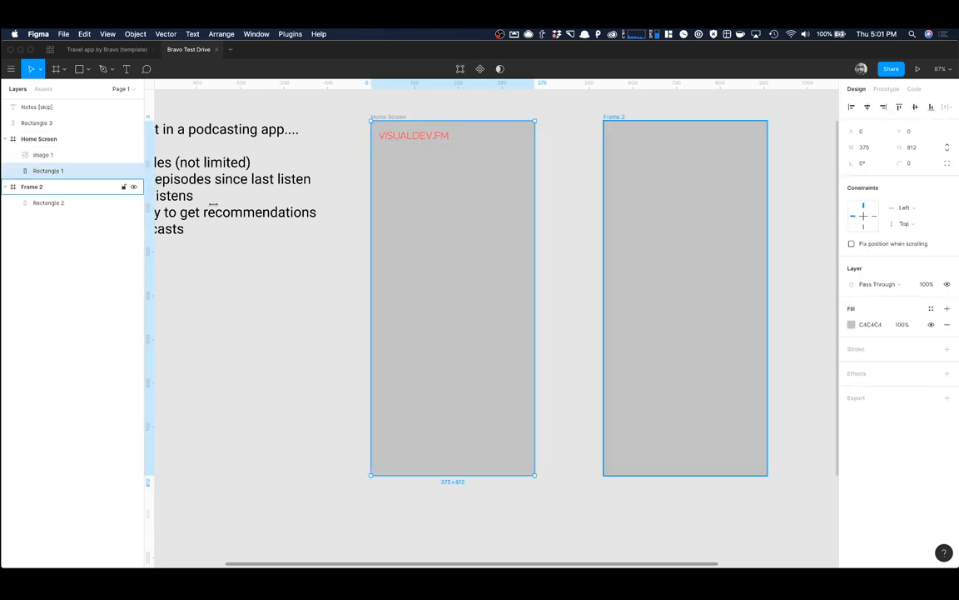
{"action": "left_click", "coordinate": [866, 324]}
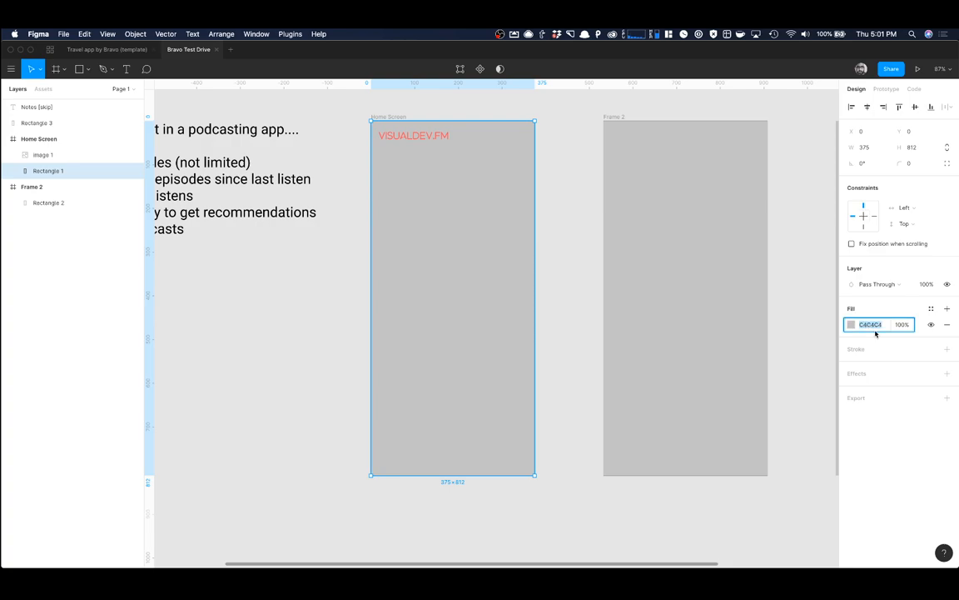
{"action": "type", "text": "19F9F9"}
{"action": "key", "text": "Return"}
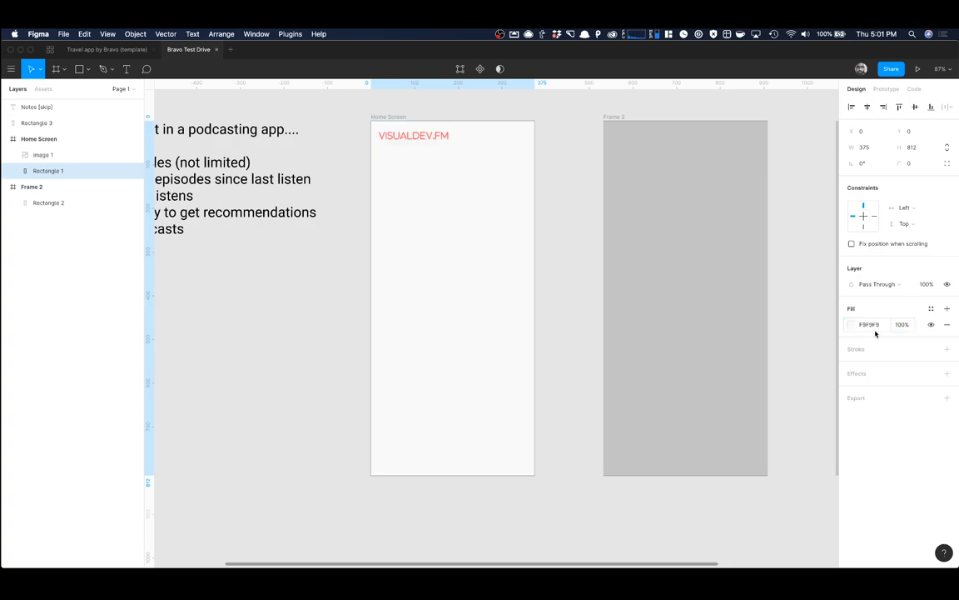
Step: Nudge the VISUALDEV.FM logo slightly within the Home Screen's upper-left corner and clear the selection
{"action": "left_click", "coordinate": [447, 135]}
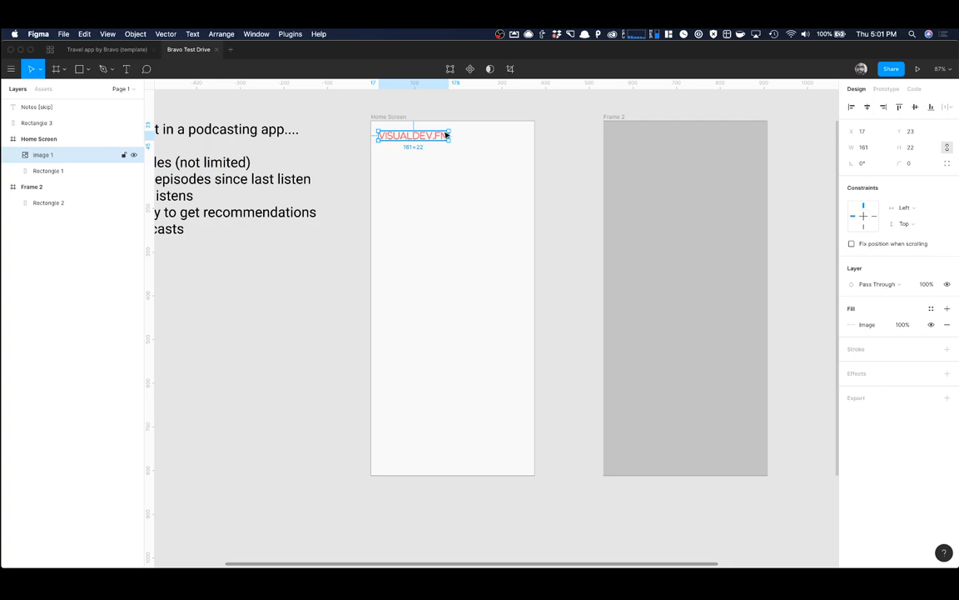
{"action": "left_click_drag", "start_coordinate": [432, 135], "coordinate": [425, 138]}
{"action": "left_click", "coordinate": [570, 150]}
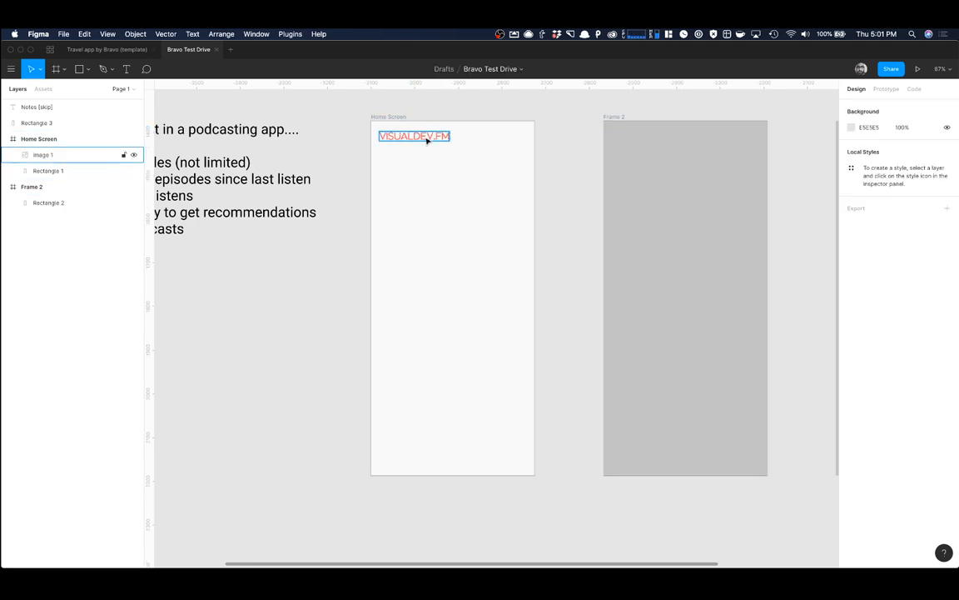
Step: Switch to Chrome and examine the Bravo Tags table for tags suited to the Home Screen, from app assets up to menus
{"action": "key", "text": "super+Tab"}
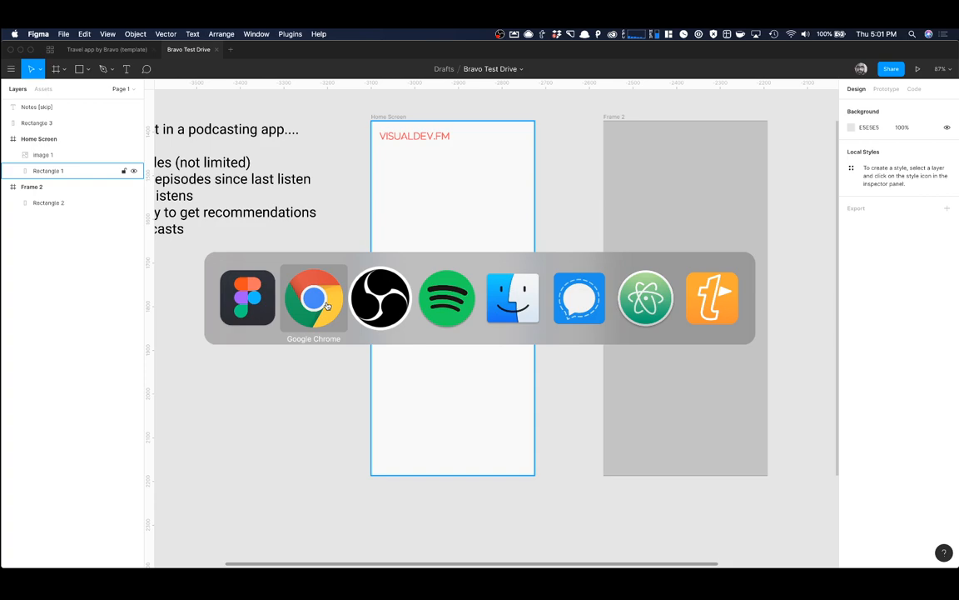
{"action": "scroll", "coordinate": [274, 285], "scroll_direction": "down", "scroll_amount": 5}
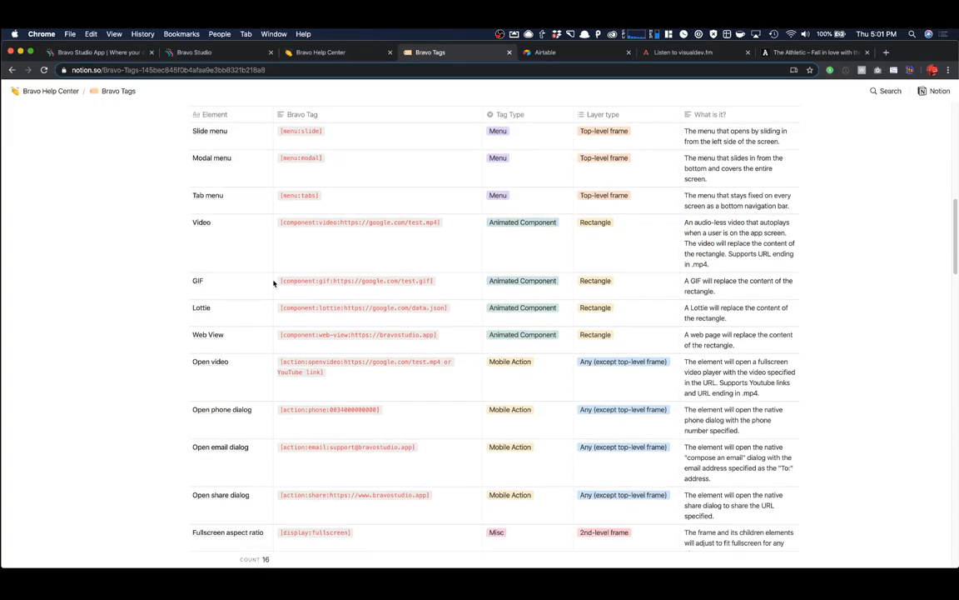
{"action": "scroll", "coordinate": [274, 283], "scroll_direction": "down", "scroll_amount": 2}
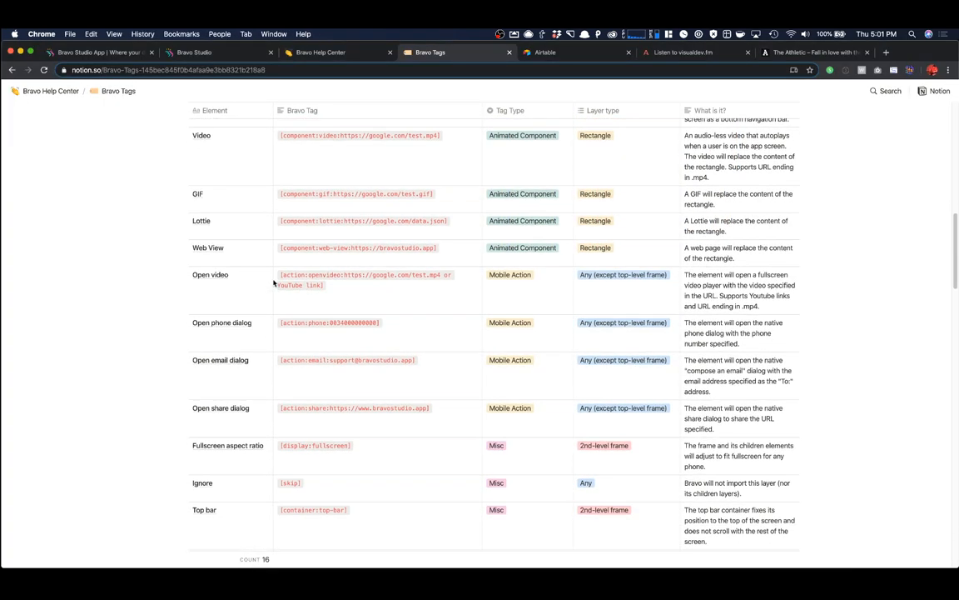
{"action": "scroll", "coordinate": [273, 283], "scroll_direction": "down", "scroll_amount": 3}
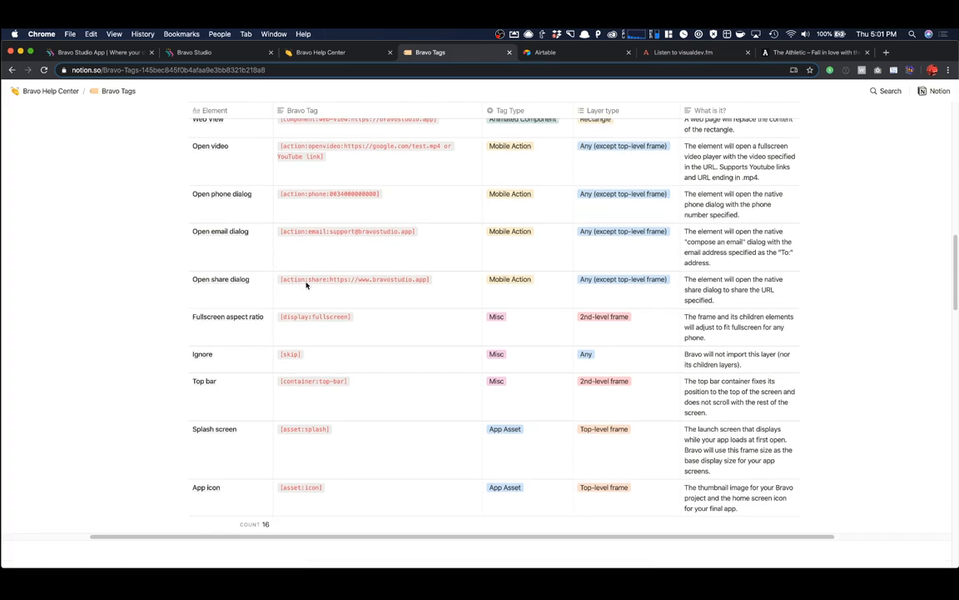
{"action": "scroll", "coordinate": [307, 284], "scroll_direction": "up", "scroll_amount": 1}
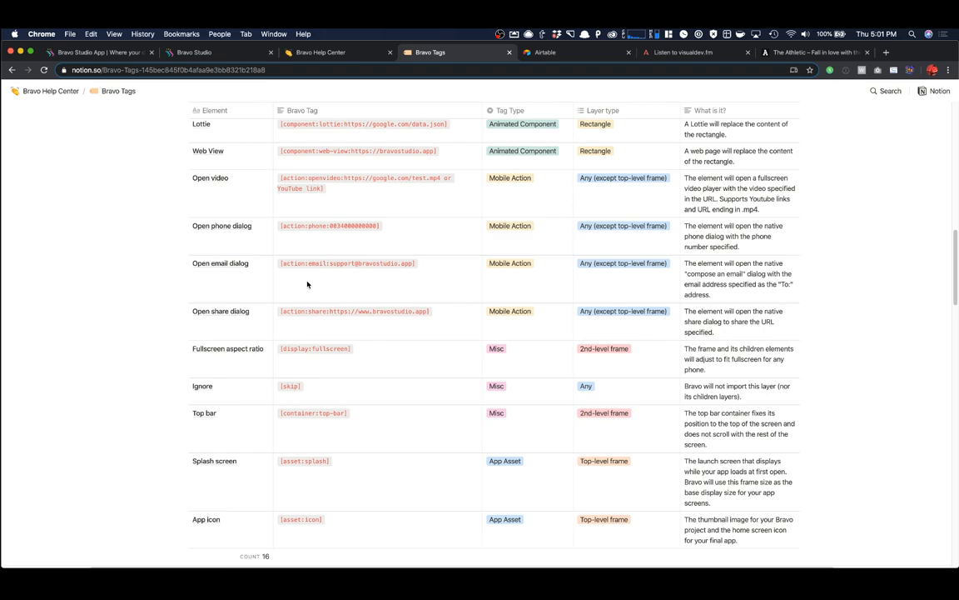
{"action": "scroll", "coordinate": [307, 284], "scroll_direction": "up", "scroll_amount": 2}
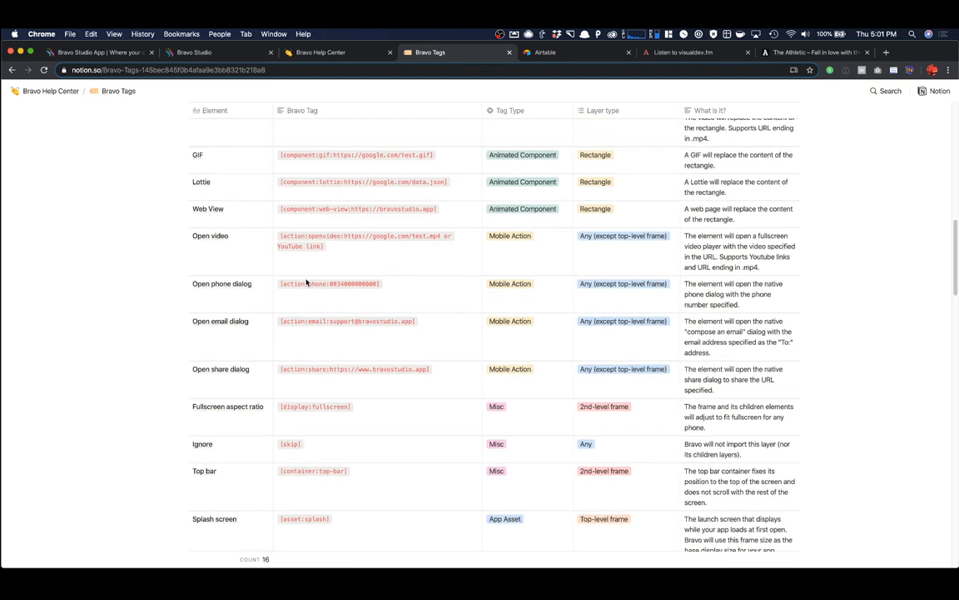
{"action": "scroll", "coordinate": [306, 283], "scroll_direction": "up", "scroll_amount": 1}
{"action": "scroll", "coordinate": [306, 282], "scroll_direction": "up", "scroll_amount": 1}
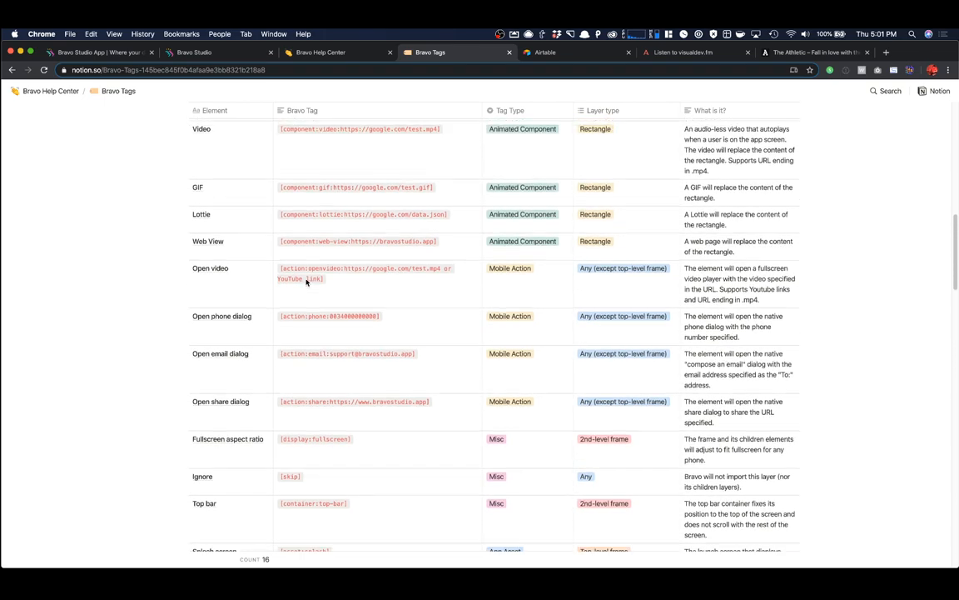
{"action": "scroll", "coordinate": [307, 282], "scroll_direction": "up", "scroll_amount": 3}
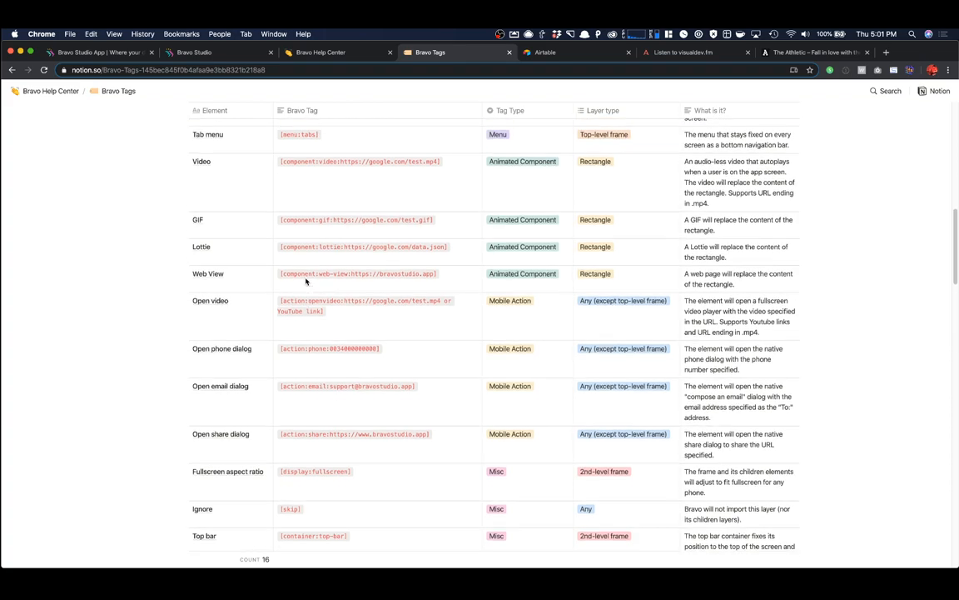
{"action": "scroll", "coordinate": [306, 282], "scroll_direction": "up", "scroll_amount": 1}
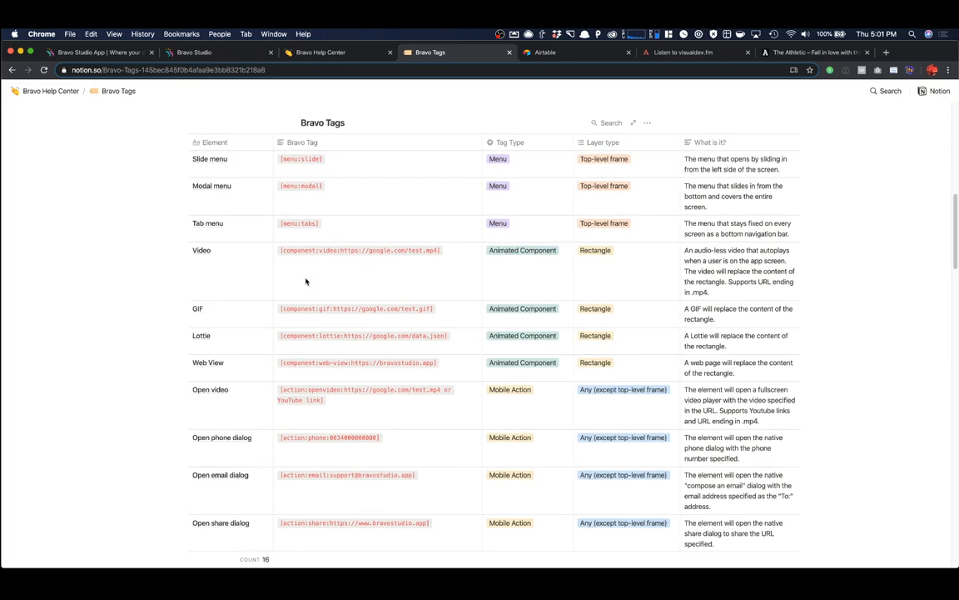
Step: Examine the rest of the Bravo Tags table, from animated components and mobile actions down to the misc and app asset tags
{"action": "scroll", "coordinate": [306, 282], "scroll_direction": "down", "scroll_amount": 4}
{"action": "scroll", "coordinate": [305, 281], "scroll_direction": "down", "scroll_amount": 6}
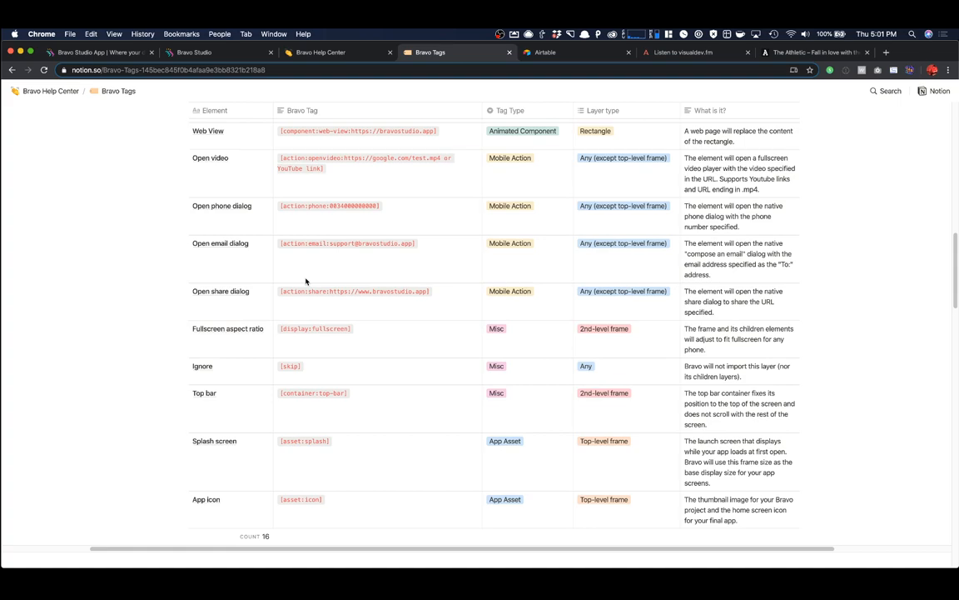
{"action": "scroll", "coordinate": [306, 281], "scroll_direction": "down", "scroll_amount": 4}
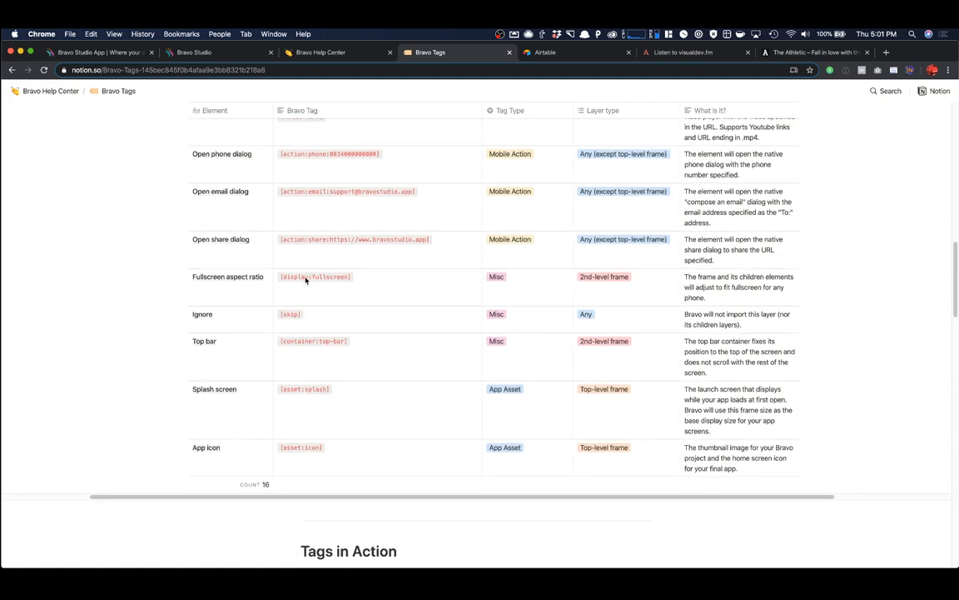
{"action": "scroll", "coordinate": [306, 281], "scroll_direction": "up", "scroll_amount": 10}
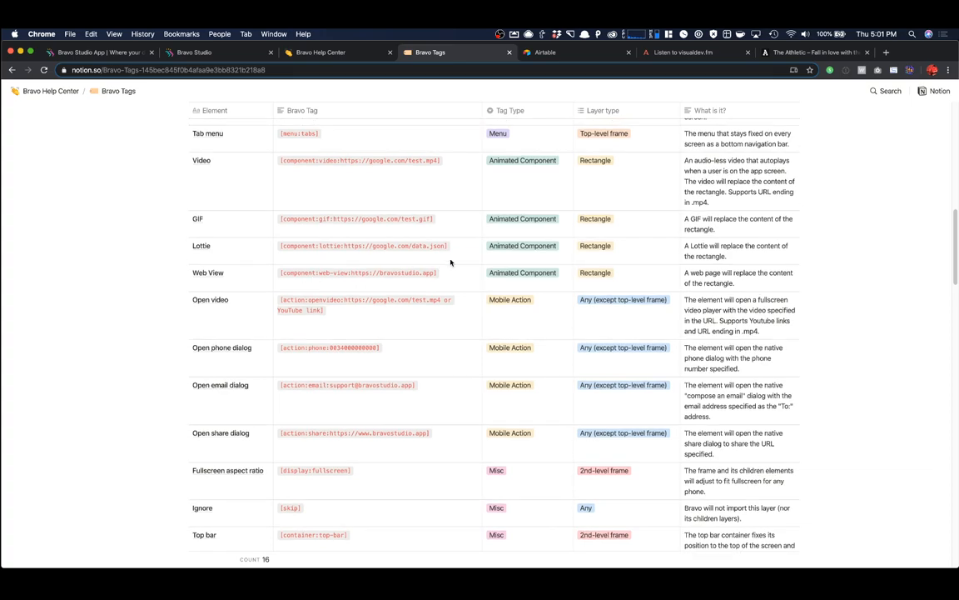
{"action": "scroll", "coordinate": [454, 260], "scroll_direction": "up", "scroll_amount": 1}
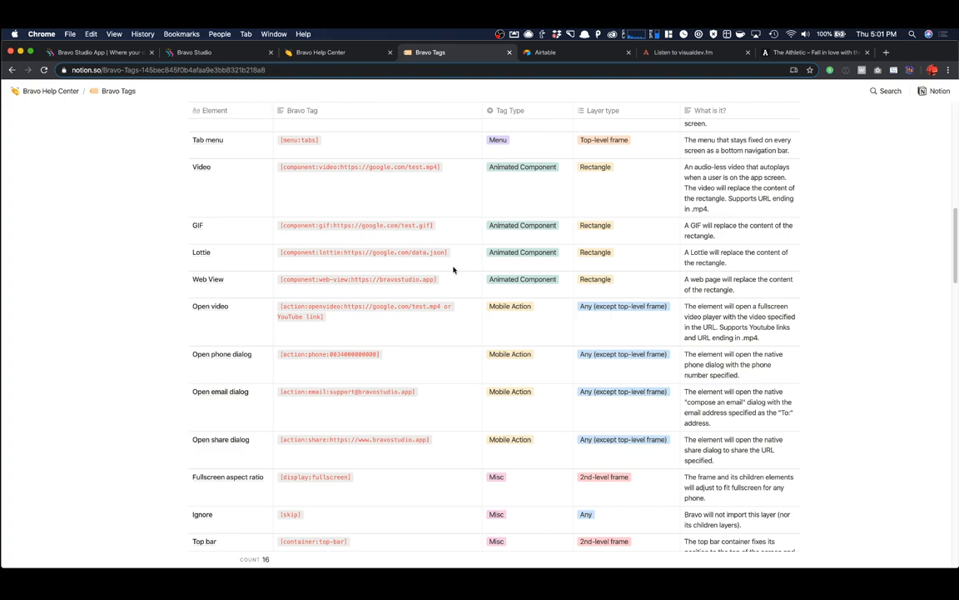
{"action": "scroll", "coordinate": [357, 299], "scroll_direction": "down", "scroll_amount": 3}
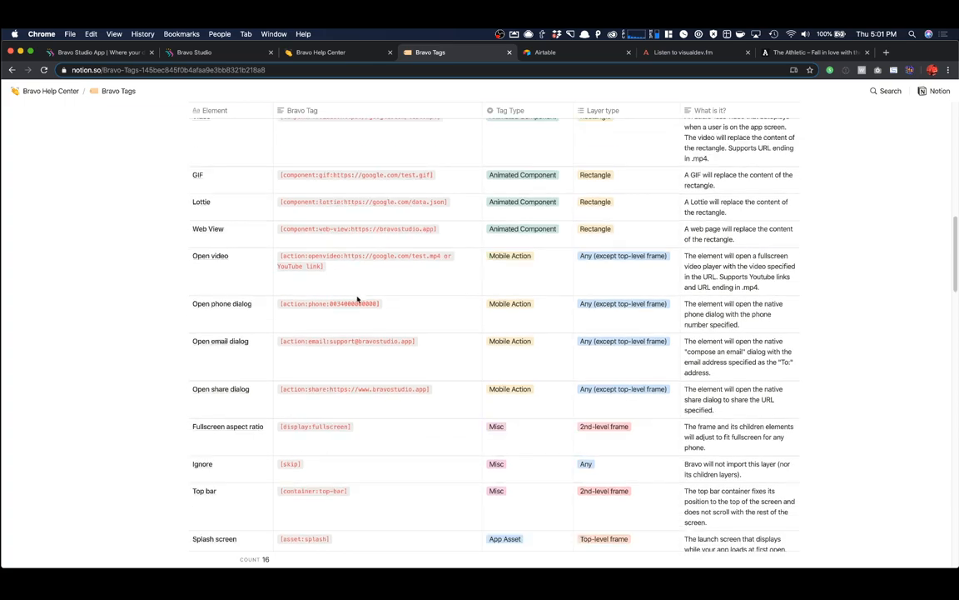
{"action": "scroll", "coordinate": [357, 306], "scroll_direction": "down", "scroll_amount": 2}
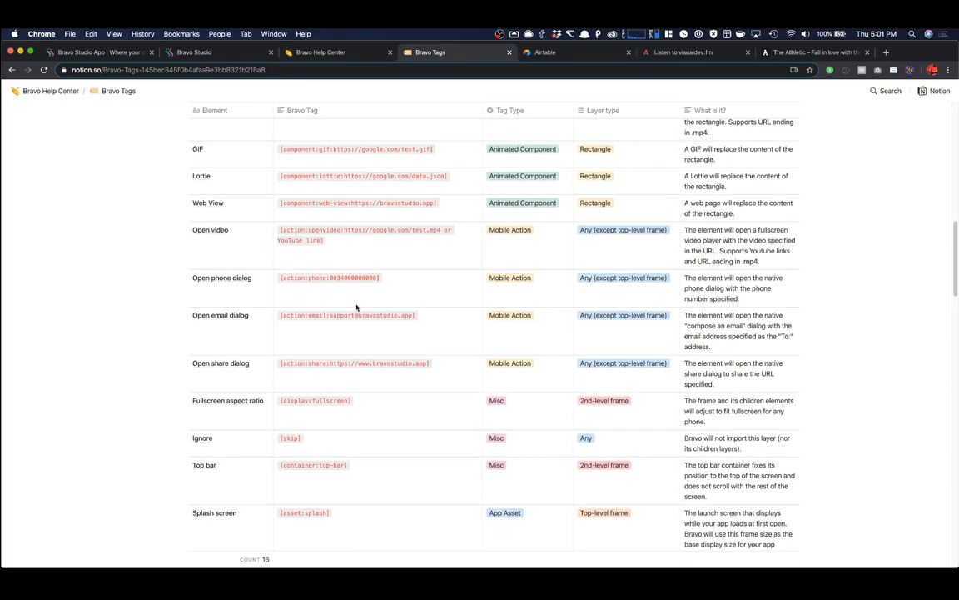
{"action": "scroll", "coordinate": [357, 306], "scroll_direction": "down", "scroll_amount": 2}
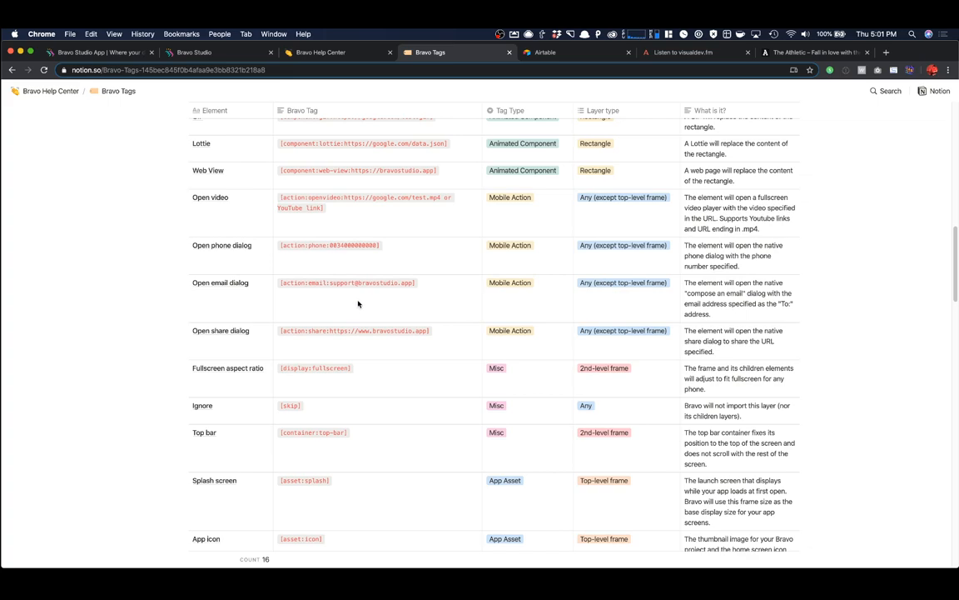
{"action": "scroll", "coordinate": [358, 303], "scroll_direction": "down", "scroll_amount": 1}
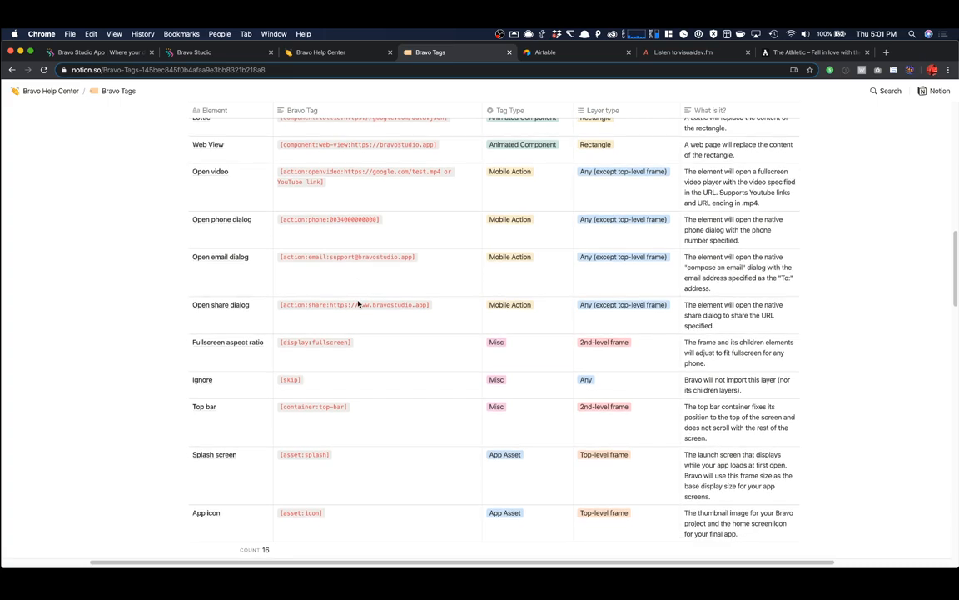
{"action": "scroll", "coordinate": [366, 303], "scroll_direction": "down", "scroll_amount": 3}
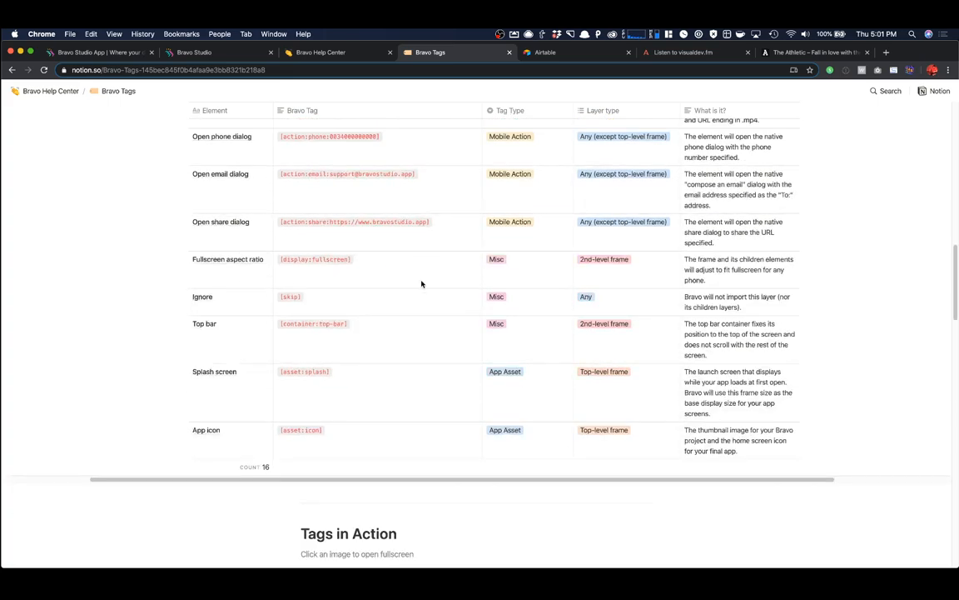
Step: Switch to Figma, move the VISUALDEV.FM logo slightly down the Home Screen to about X 19, Y 31, and clear the selection
{"action": "key", "text": "super+Tab"}
{"action": "left_click", "coordinate": [434, 137]}
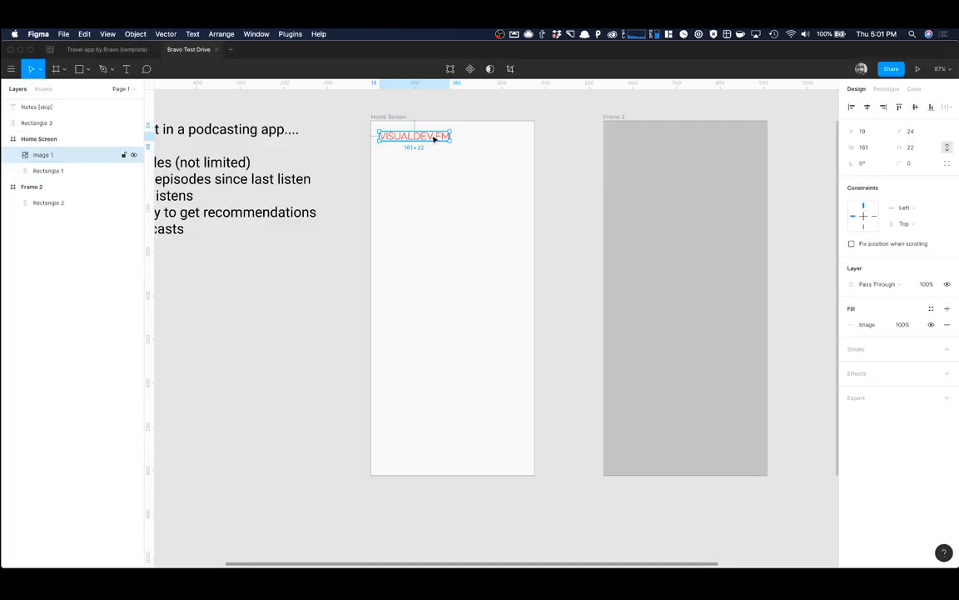
{"action": "left_click_drag", "start_coordinate": [431, 137], "coordinate": [430, 139]}
{"action": "key", "text": "super+Tab"}
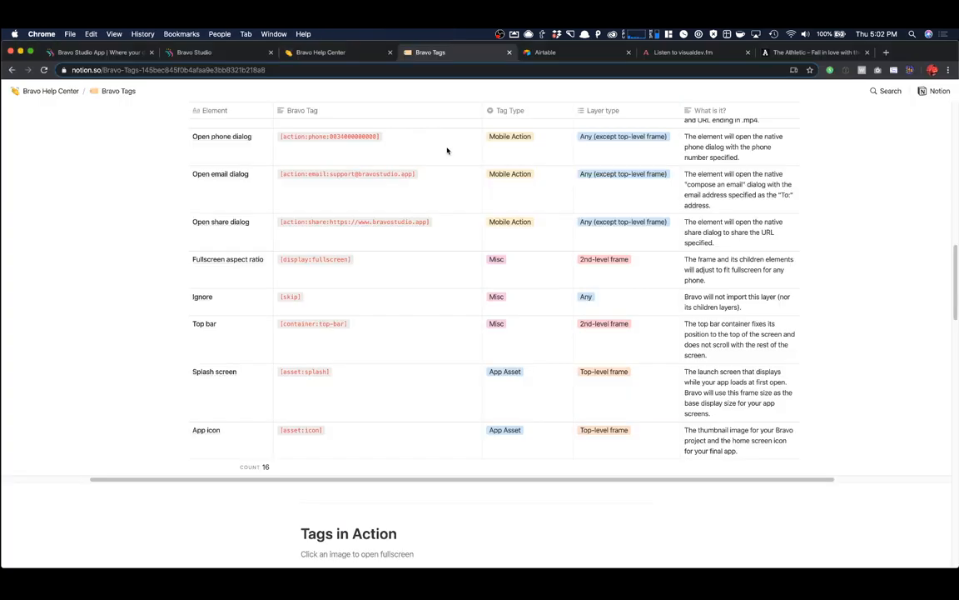
{"action": "key", "text": "super+Tab"}
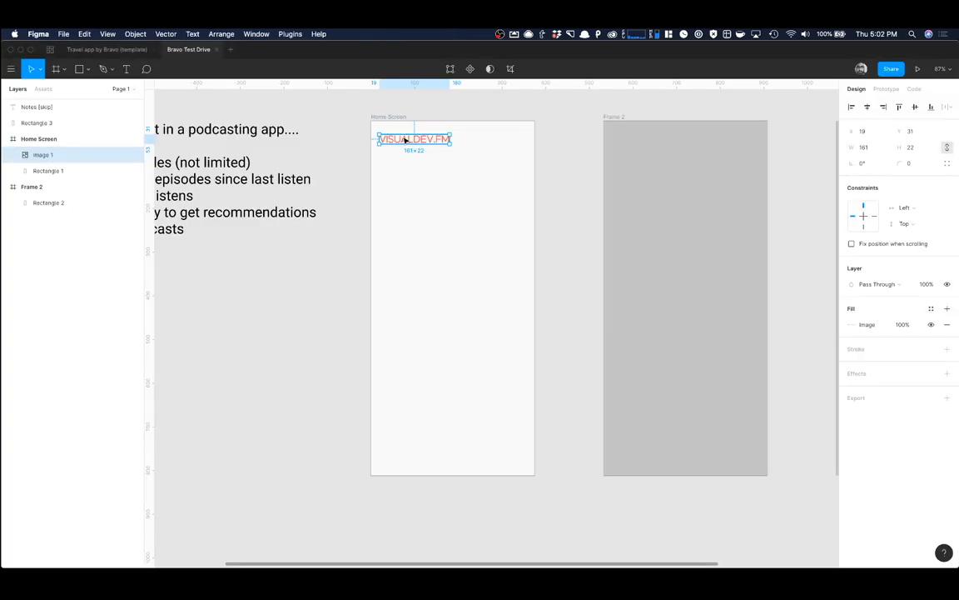
{"action": "left_click", "coordinate": [356, 210]}
{"action": "left_click", "coordinate": [430, 143]}
{"action": "left_click", "coordinate": [348, 223]}
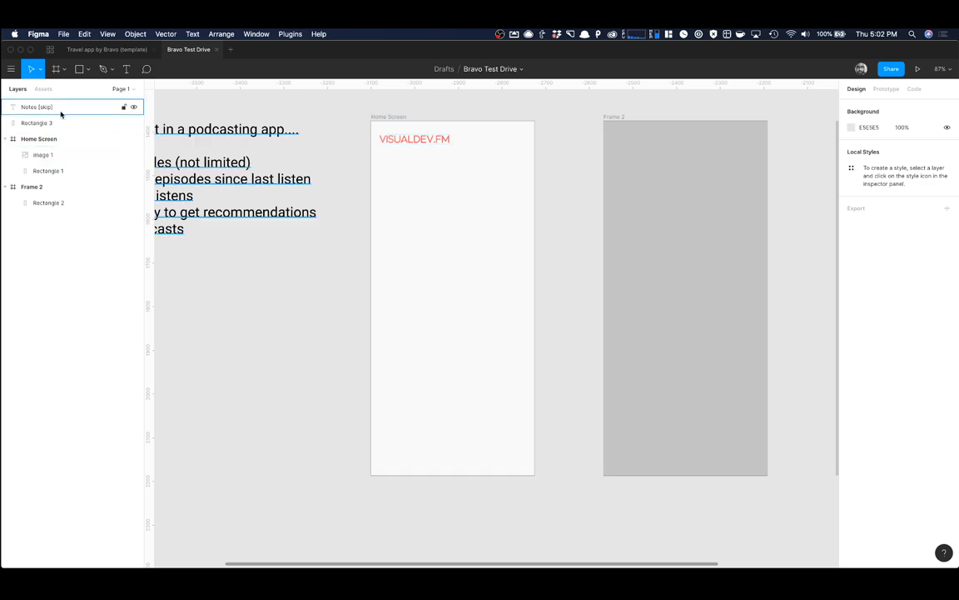
{"action": "left_click", "coordinate": [84, 122]}
{"action": "left_click", "coordinate": [79, 69]}
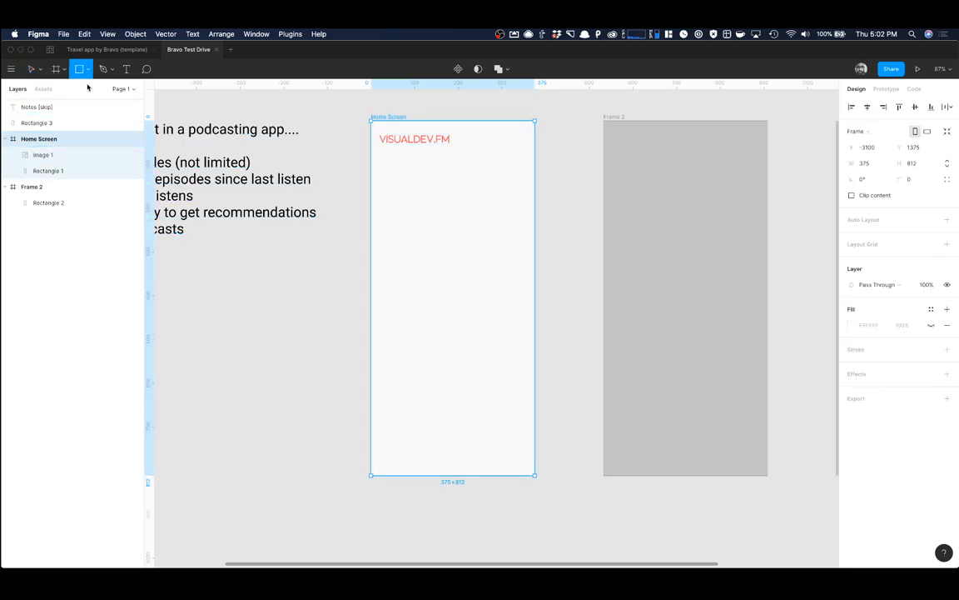
{"action": "left_click", "coordinate": [90, 70]}
{"action": "left_click", "coordinate": [83, 91]}
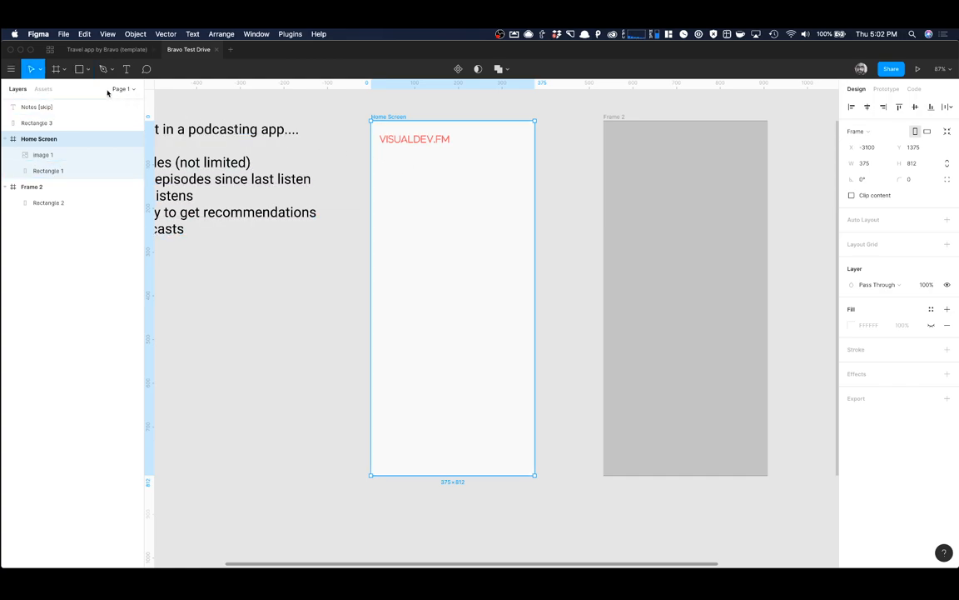
Step: Add the text "Latest Episodes" below the Home Screen logo, in a box about 259 by 49 at X 19, Y 94
{"action": "left_click", "coordinate": [125, 70]}
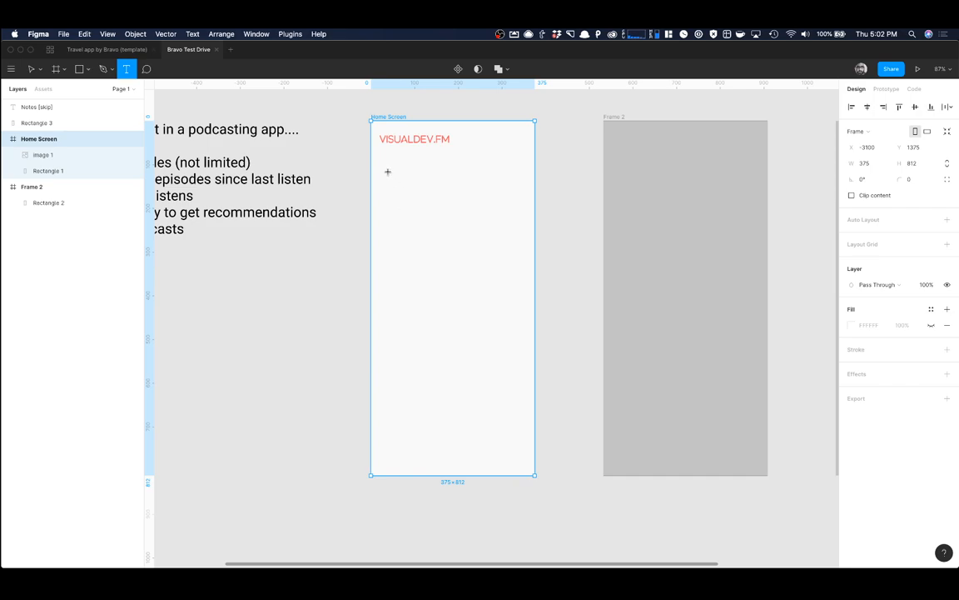
{"action": "left_click_drag", "start_coordinate": [387, 171], "coordinate": [474, 193]}
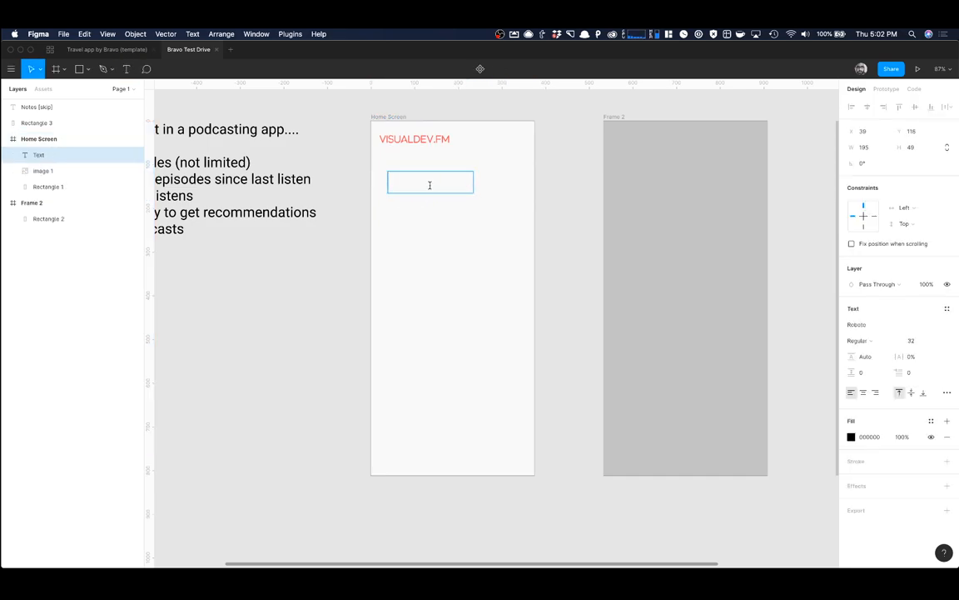
{"action": "type", "text": "Latest"}
{"action": "type", "text": " Ep"}
{"action": "type", "text": "isodexz"}
{"action": "key", "text": "BackSpace"}
{"action": "key", "text": "BackSpace"}
{"action": "type", "text": "s"}
{"action": "key", "text": "Escape"}
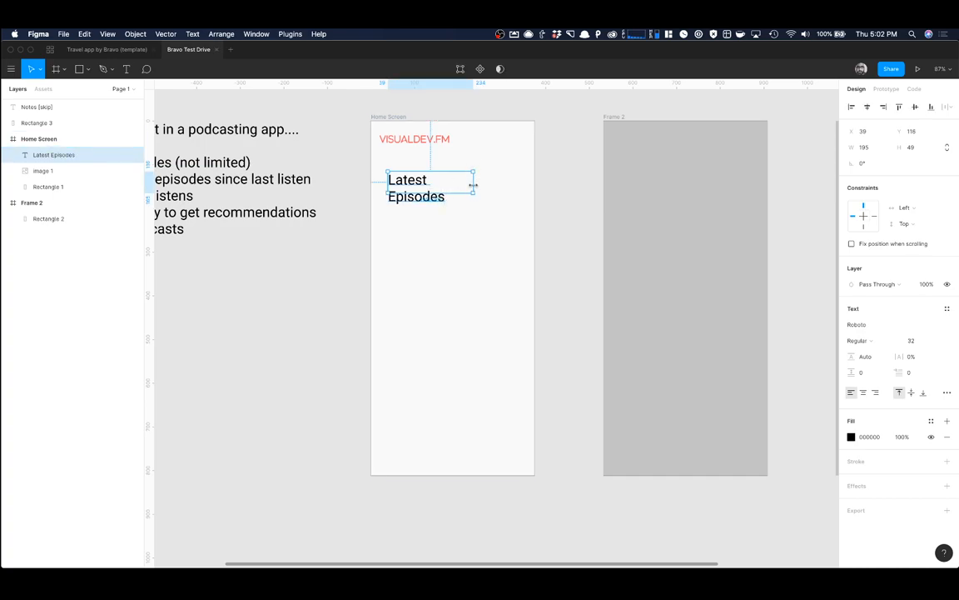
{"action": "mouse_move", "coordinate": [474, 185]}
{"action": "left_mouse_down"}
{"action": "mouse_move", "coordinate": [503, 186]}
{"action": "mouse_move", "coordinate": [467, 171]}
{"action": "left_mouse_up"}
Step: Change the font of the Latest Episodes heading to Aquatico
{"action": "left_click", "coordinate": [871, 324]}
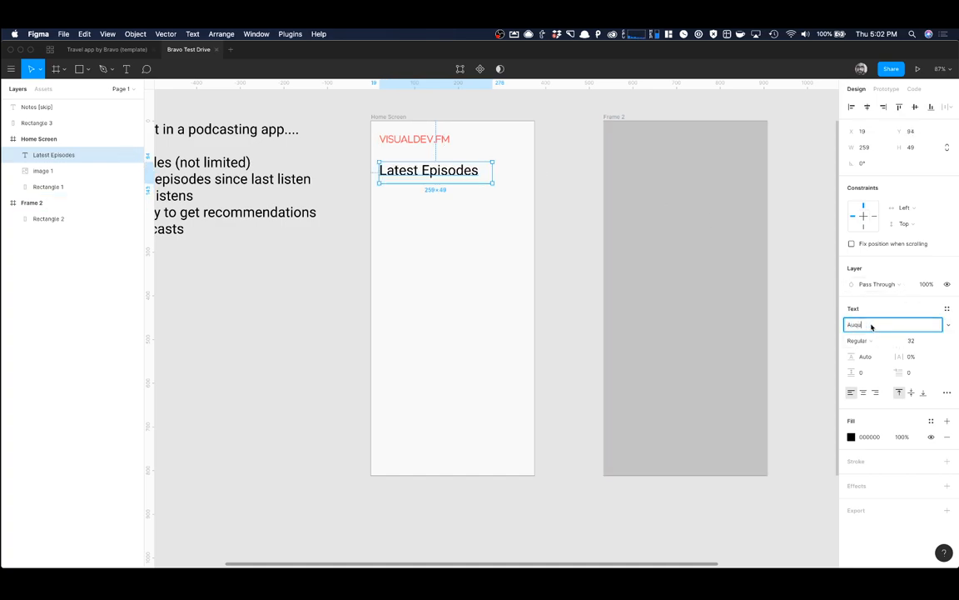
{"action": "type", "text": "qu"}
{"action": "key", "text": "Return"}
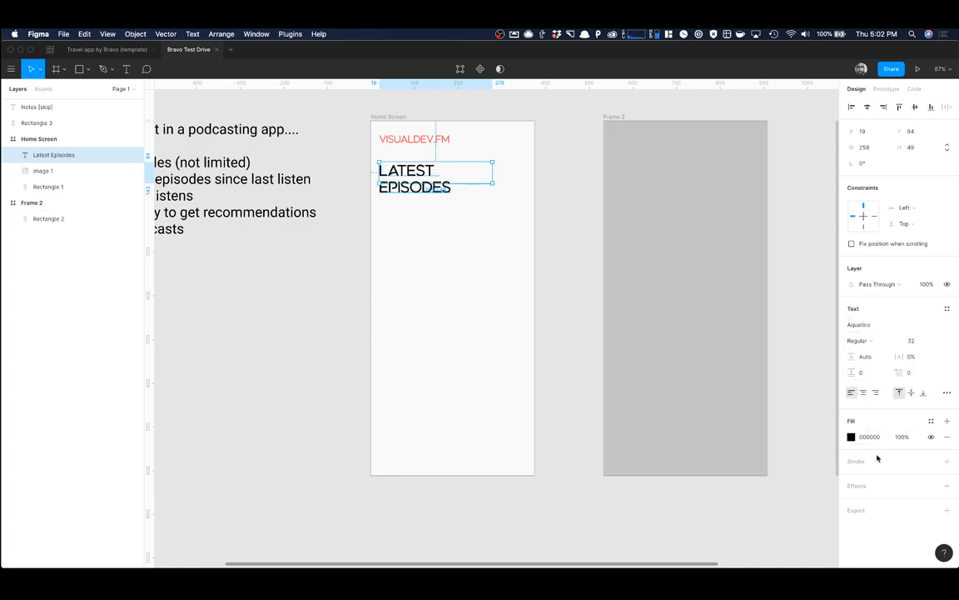
Step: Set the fill of the Latest Episodes heading to the copied brand coral, FF6768
{"action": "left_click", "coordinate": [870, 439]}
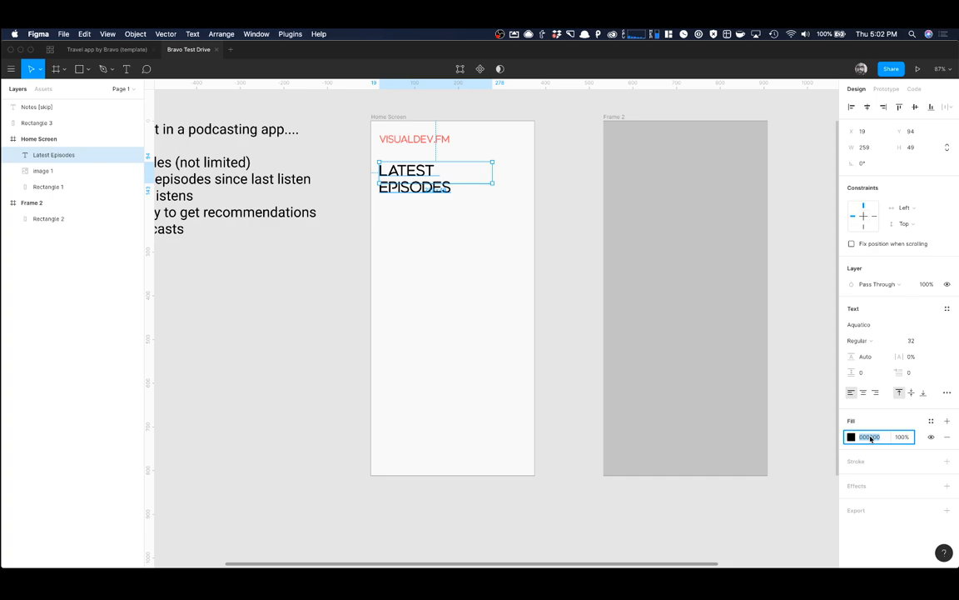
{"action": "key", "text": "super+shift+v"}
{"action": "key", "text": "Return"}
{"action": "key", "text": "Return"}
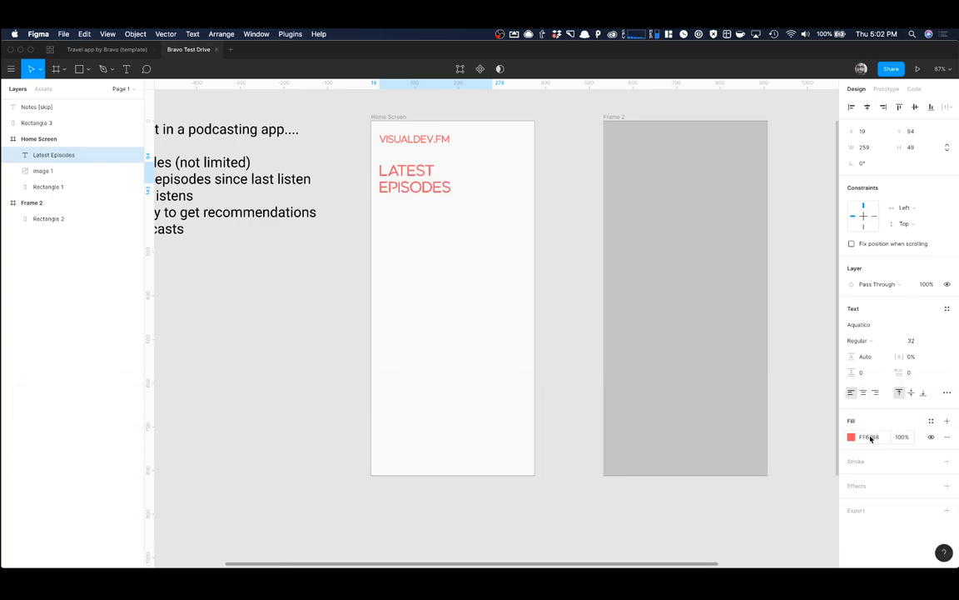
{"action": "left_click", "coordinate": [871, 439]}
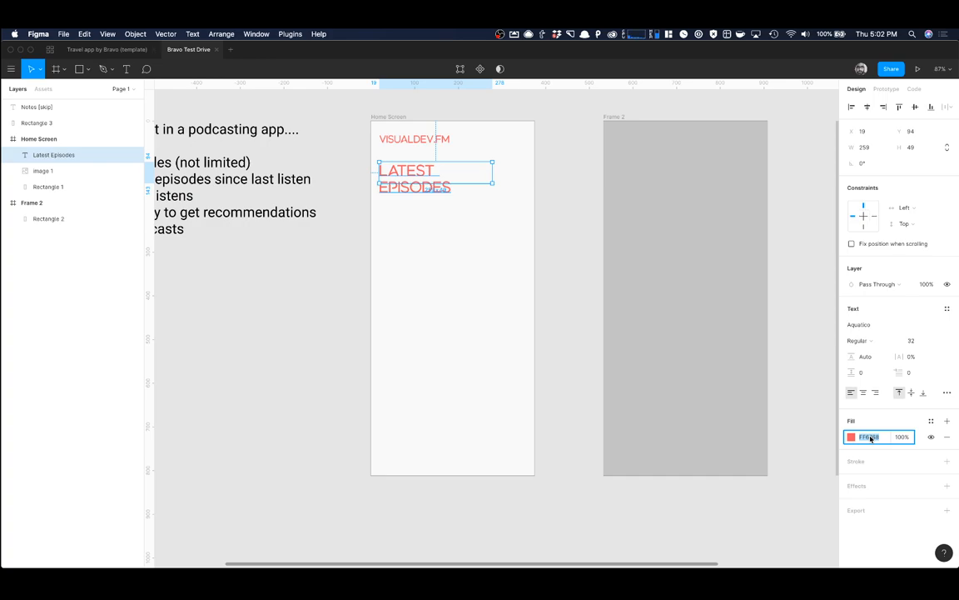
{"action": "key", "text": "Return"}
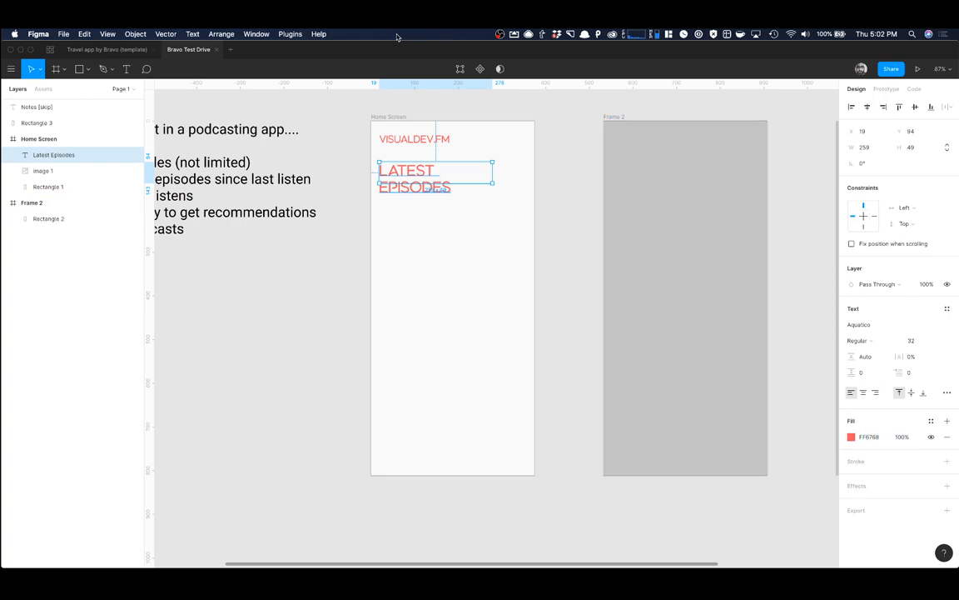
Step: Set the font size of the Latest Episodes heading to 18, after trying 22
{"action": "left_click", "coordinate": [923, 340]}
{"action": "type", "text": "22"}
{"action": "key", "text": "Return"}
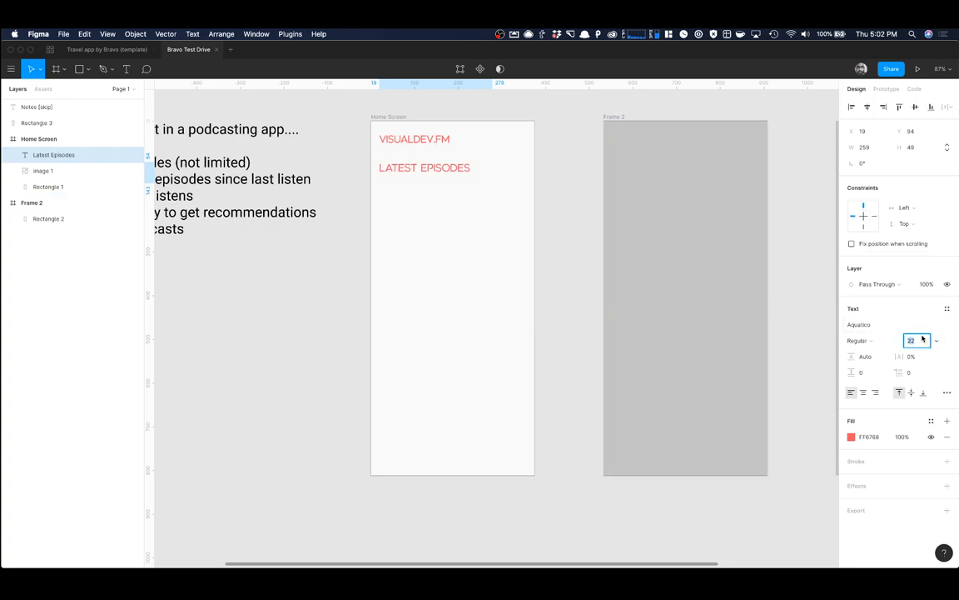
{"action": "type", "text": "18"}
{"action": "key", "text": "Return"}
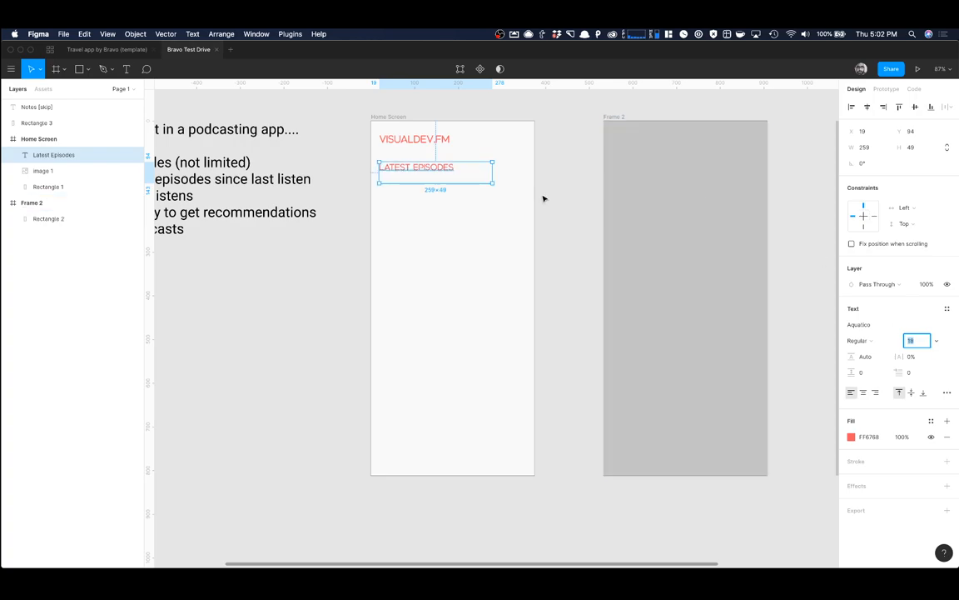
Step: Shrink the Latest Episodes text box to about 178 by 23 and align it under the logo at X 19, Y 93
{"action": "mouse_move", "coordinate": [454, 183]}
{"action": "left_mouse_down"}
{"action": "mouse_move", "coordinate": [455, 173]}
{"action": "mouse_move", "coordinate": [480, 166]}
{"action": "mouse_move", "coordinate": [452, 173]}
{"action": "left_mouse_up"}
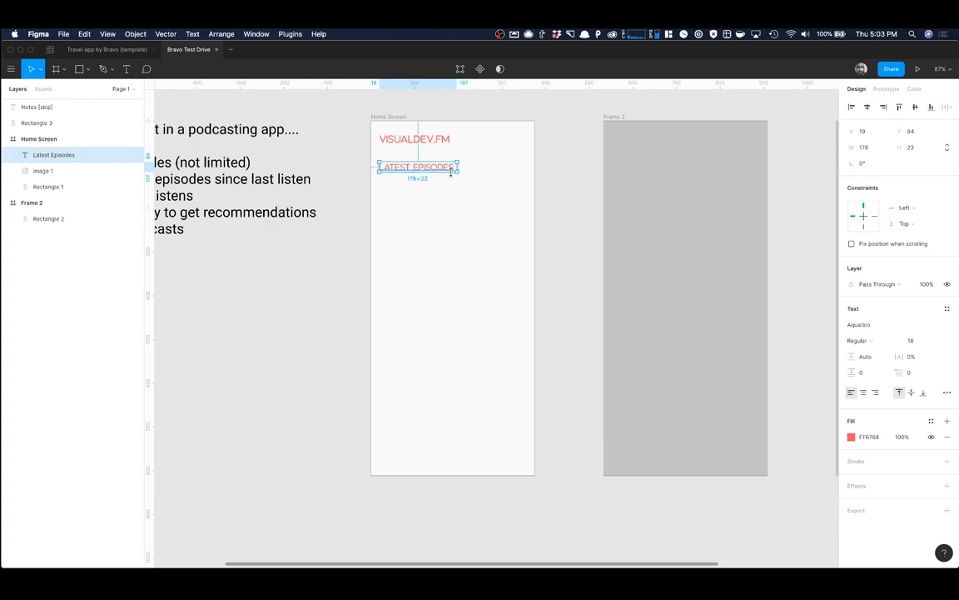
{"action": "left_click", "coordinate": [463, 167]}
{"action": "left_click", "coordinate": [443, 169]}
{"action": "left_click_drag", "start_coordinate": [430, 170], "coordinate": [432, 169]}
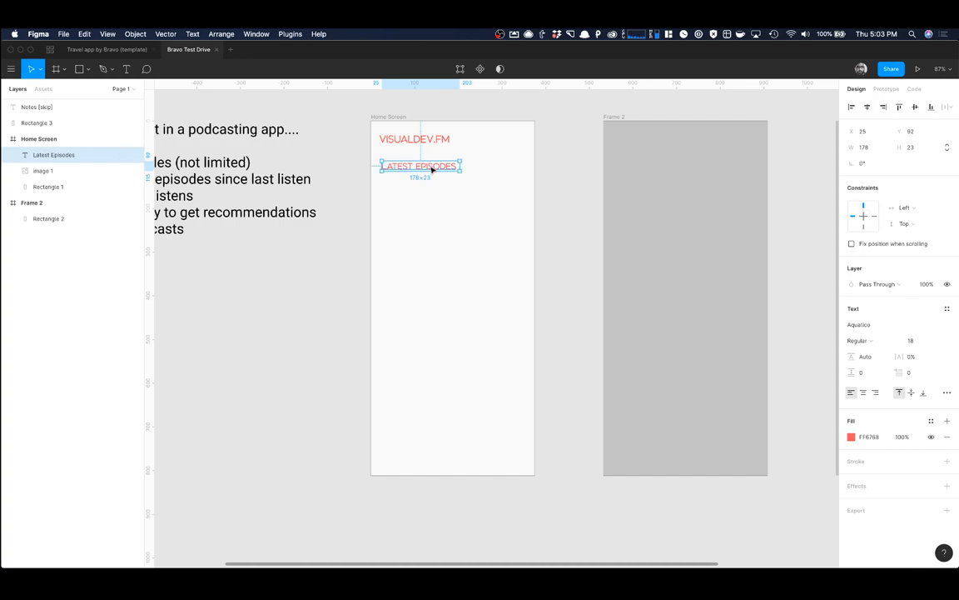
Step: Switch to Chrome and examine the episode list on the visualdev.fm Listen page for layout reference
{"action": "key", "text": "super+Tab"}
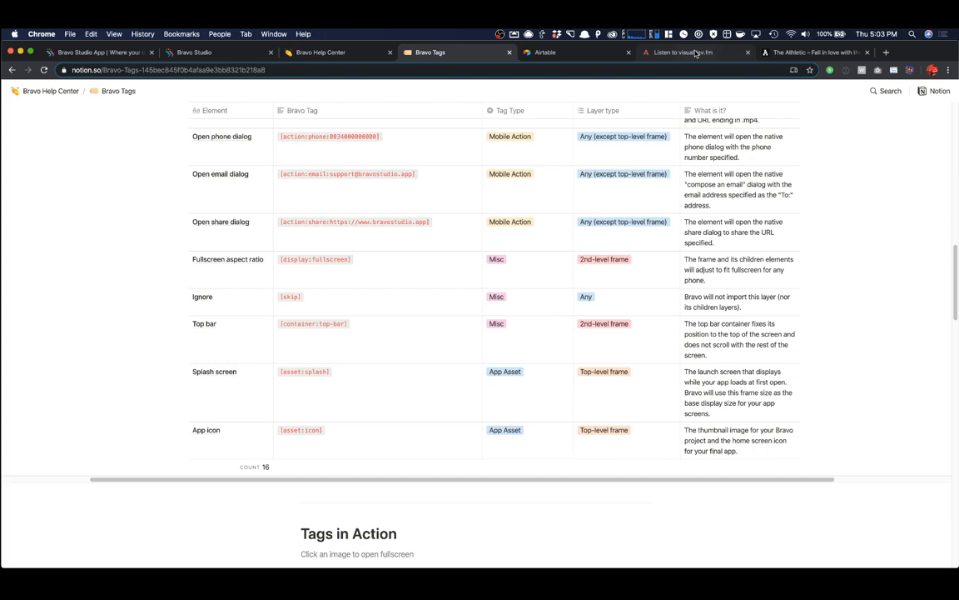
{"action": "left_click", "coordinate": [698, 53]}
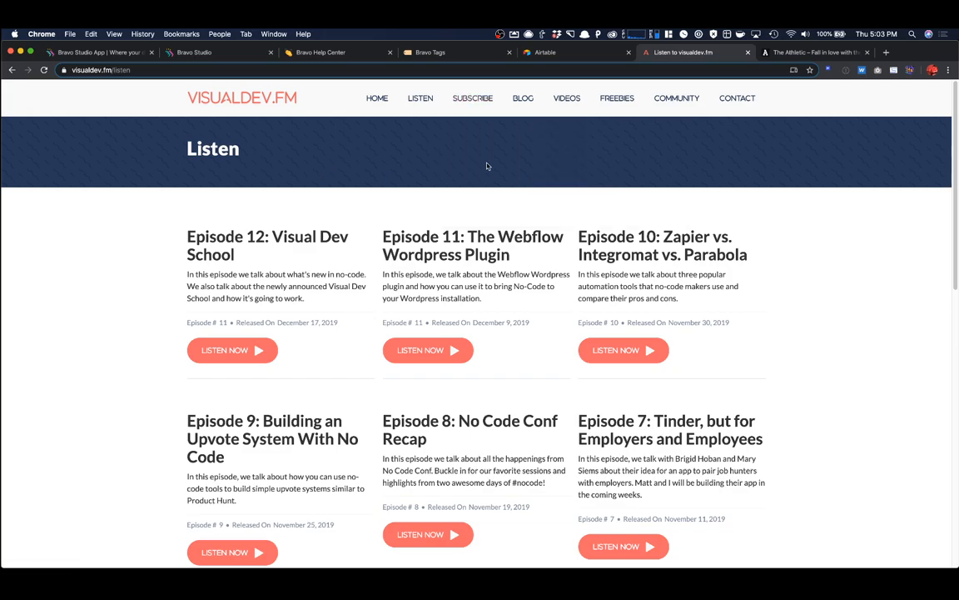
{"action": "scroll", "coordinate": [583, 160], "scroll_direction": "down", "scroll_amount": 1}
{"action": "scroll", "coordinate": [605, 160], "scroll_direction": "down", "scroll_amount": 10}
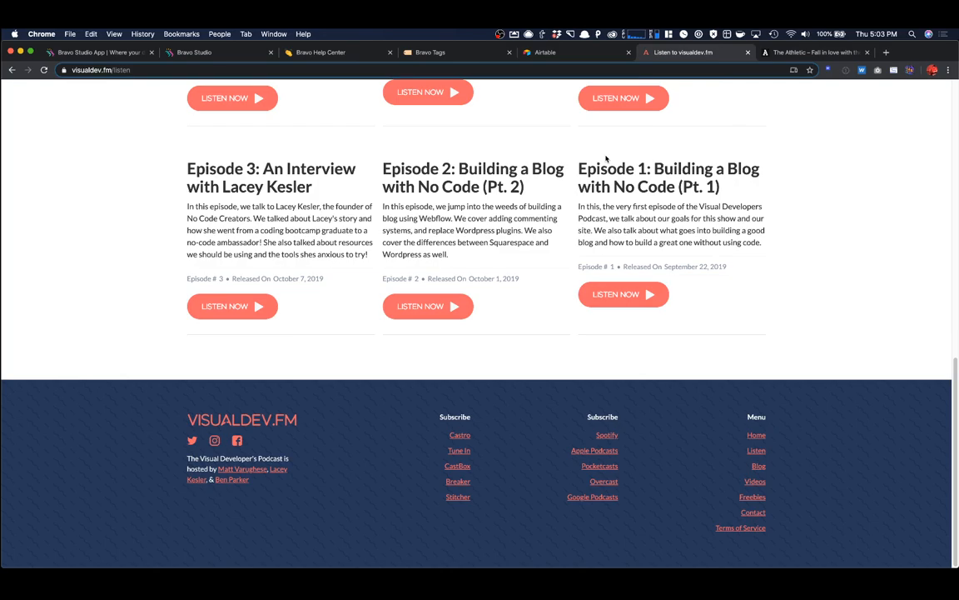
{"action": "scroll", "coordinate": [610, 155], "scroll_direction": "up", "scroll_amount": 2}
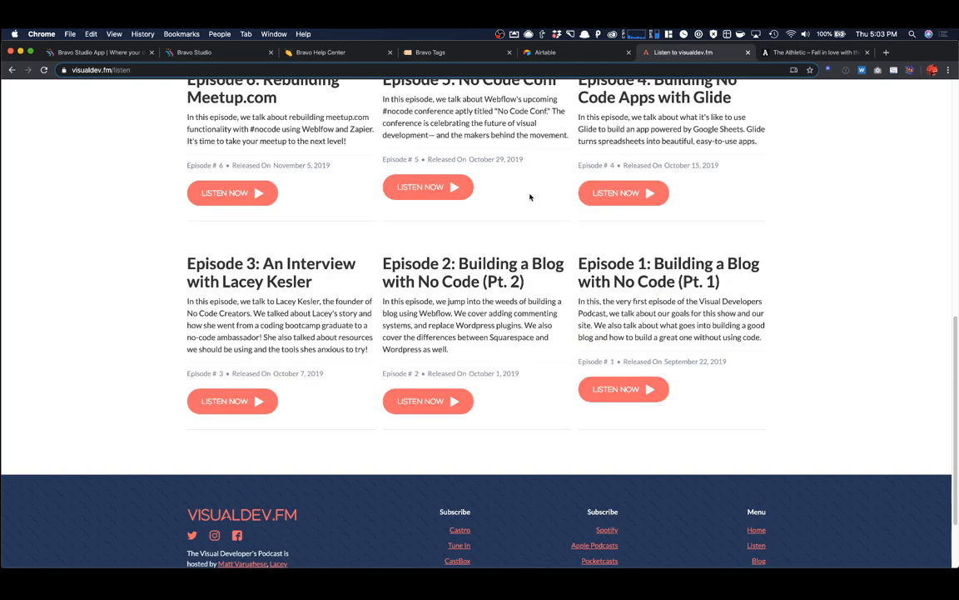
{"action": "scroll", "coordinate": [516, 220], "scroll_direction": "up", "scroll_amount": 8}
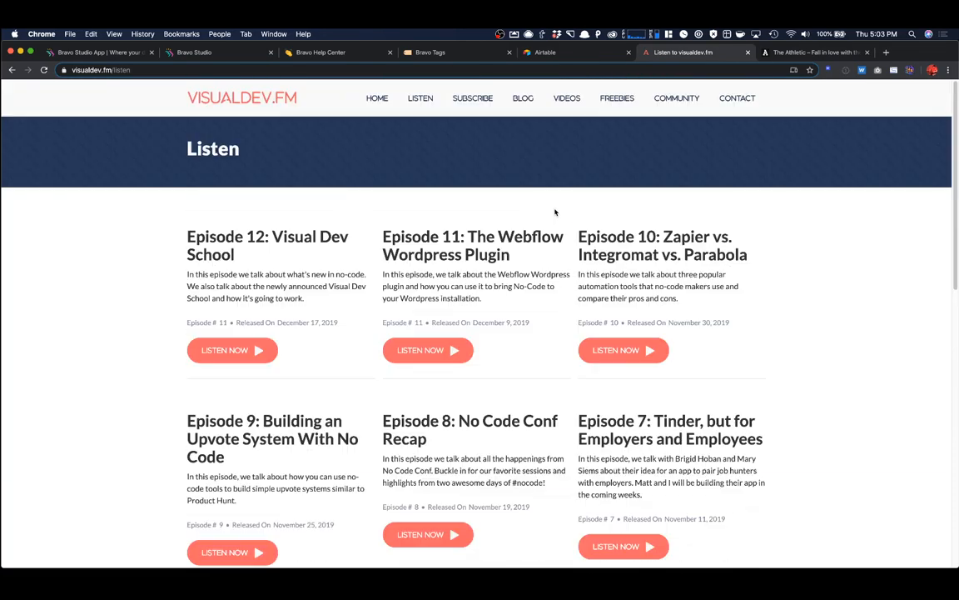
Step: Switch to Figma and draw a horizontal divider line about 330 long beneath the Latest Episodes heading on the Home Screen
{"action": "key", "text": "super+Tab"}
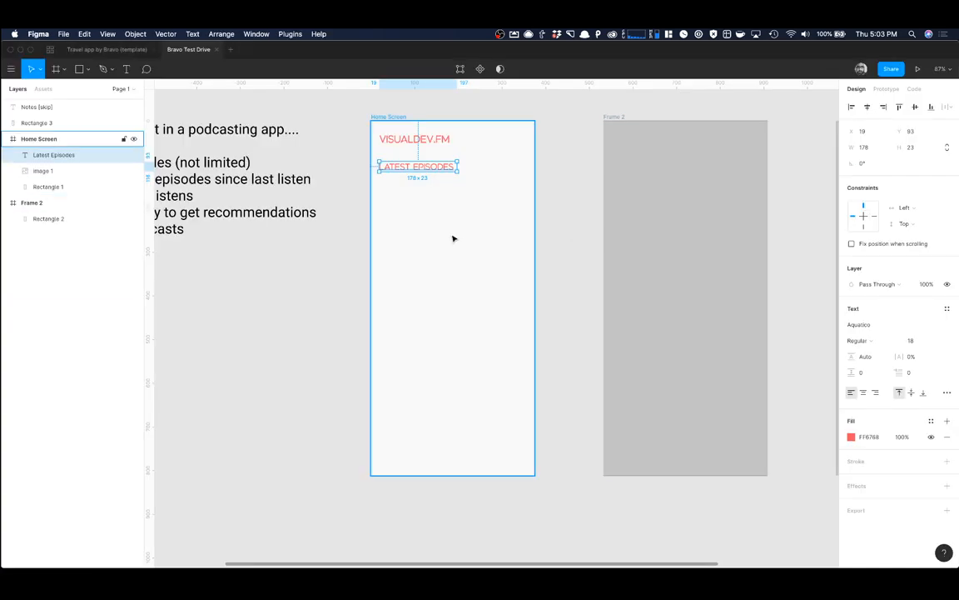
{"action": "left_click", "coordinate": [81, 70]}
{"action": "left_click", "coordinate": [75, 103]}
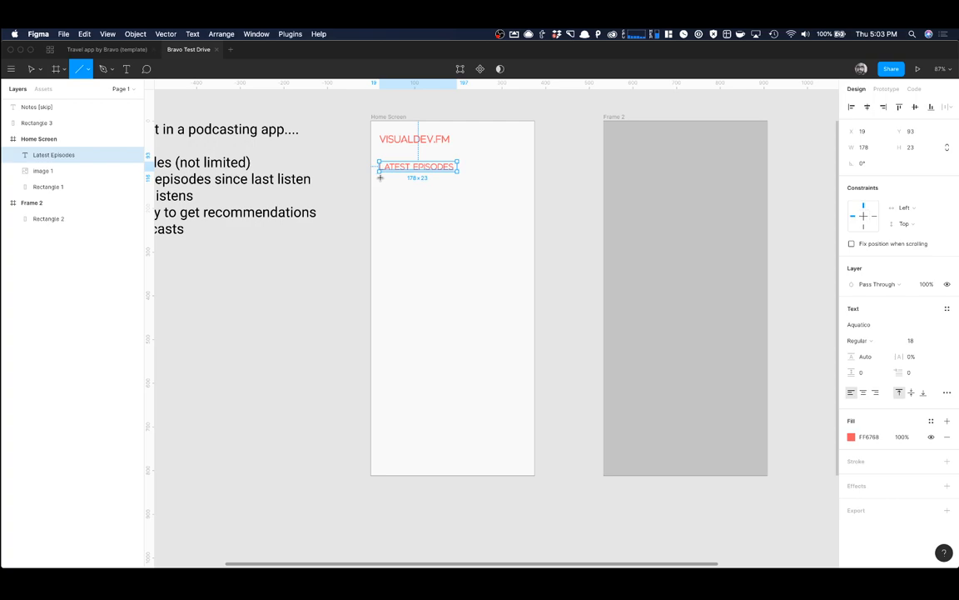
{"action": "left_click_drag", "start_coordinate": [380, 176], "coordinate": [524, 183]}
{"action": "left_click", "coordinate": [554, 180]}
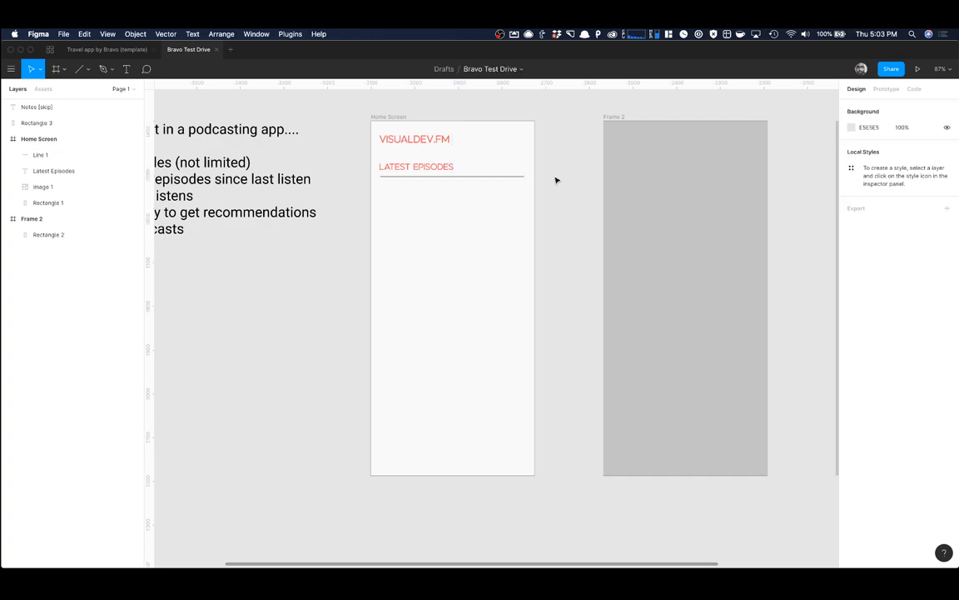
Step: Change the stroke colour of the divider line under Latest Episodes from black to a light grey
{"action": "left_click", "coordinate": [473, 181]}
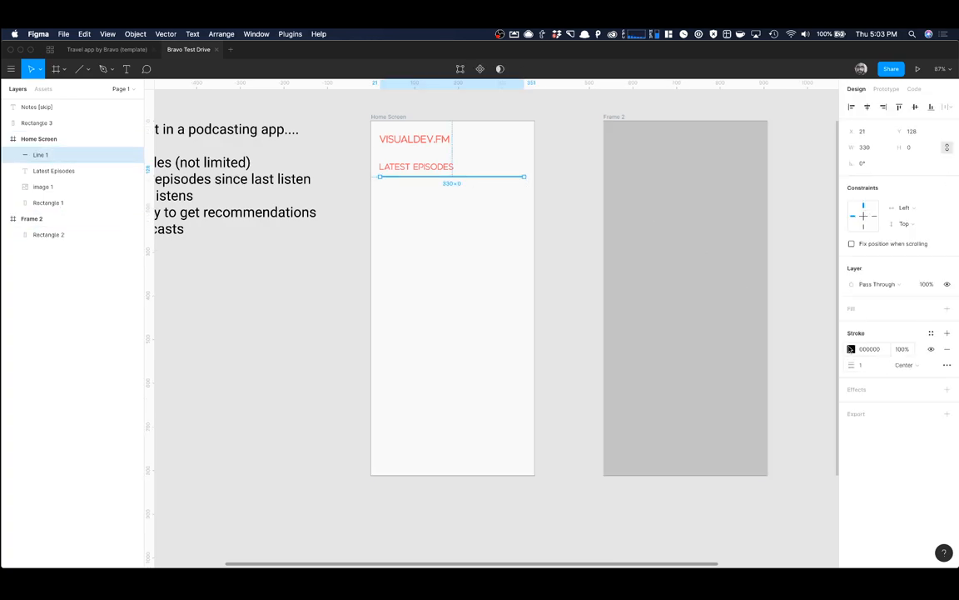
{"action": "left_click", "coordinate": [851, 349]}
{"action": "left_click_drag", "start_coordinate": [729, 367], "coordinate": [720, 338]}
{"action": "left_click", "coordinate": [553, 197]}
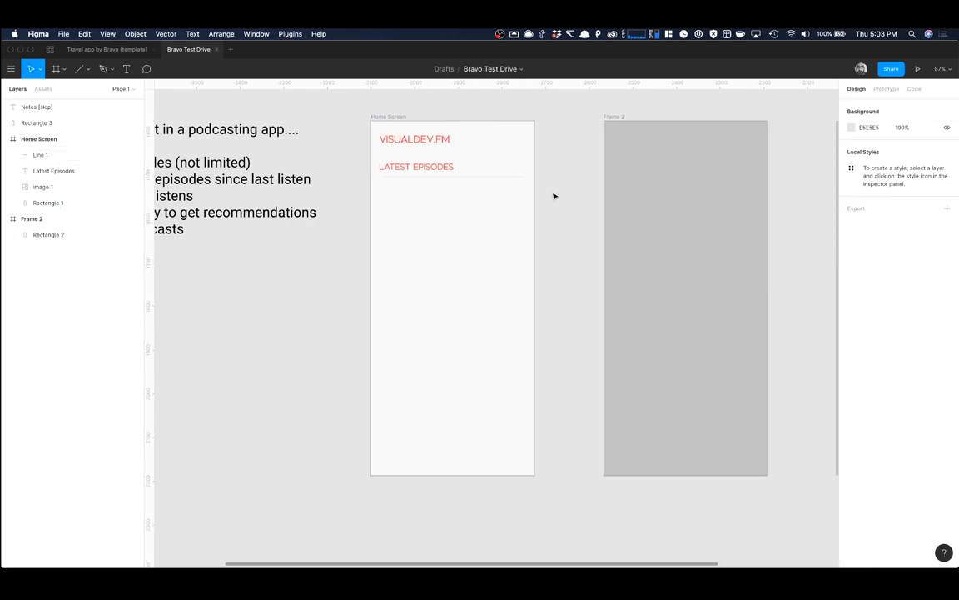
{"action": "left_click", "coordinate": [438, 140]}
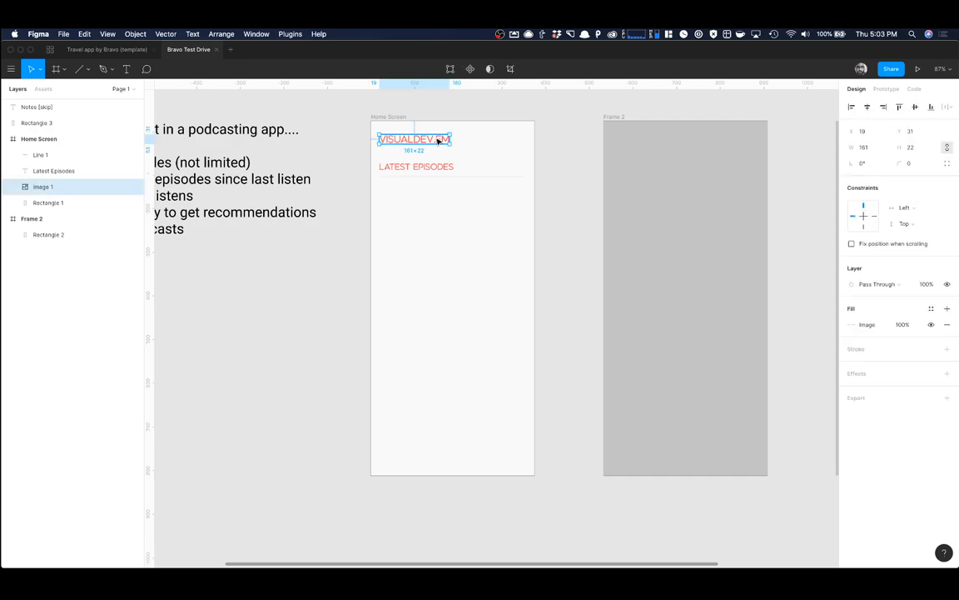
{"action": "scroll", "coordinate": [583, 200], "scroll_direction": "up", "scroll_amount": 3}
{"action": "left_click", "coordinate": [577, 199]}
{"action": "scroll", "coordinate": [574, 197], "scroll_direction": "up", "scroll_amount": 2}
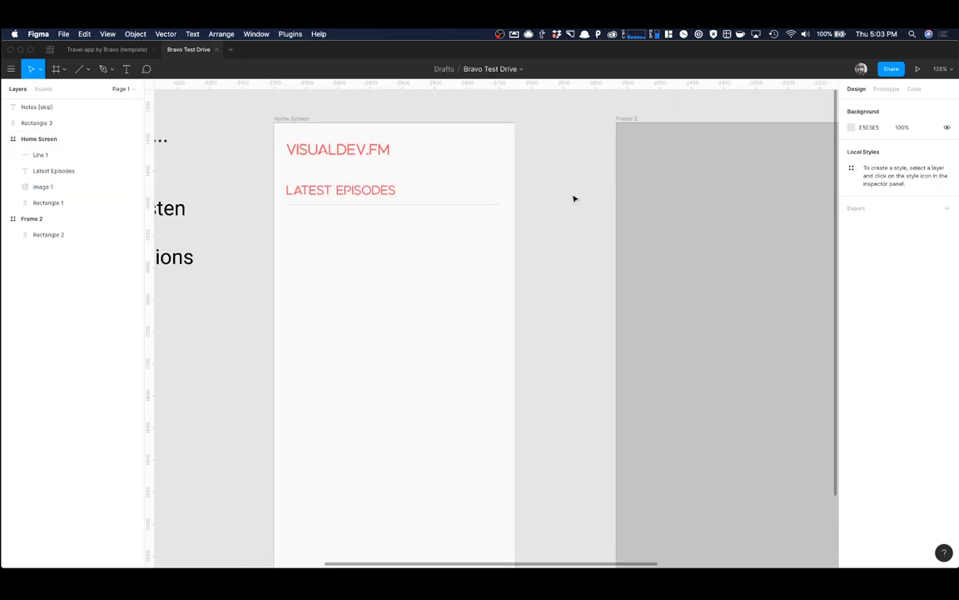
{"action": "scroll", "coordinate": [574, 198], "scroll_direction": "down", "scroll_amount": 1}
Step: Switch to Chrome and examine the Home and Listen pages of visualdev.fm for episode content and styling reference
{"action": "key", "text": "super+Tab"}
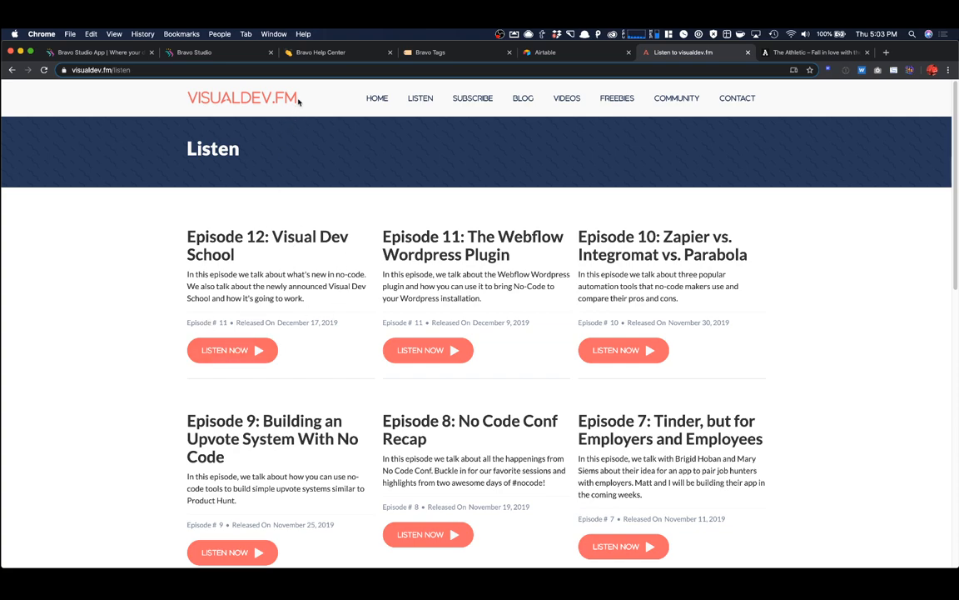
{"action": "left_click", "coordinate": [379, 100]}
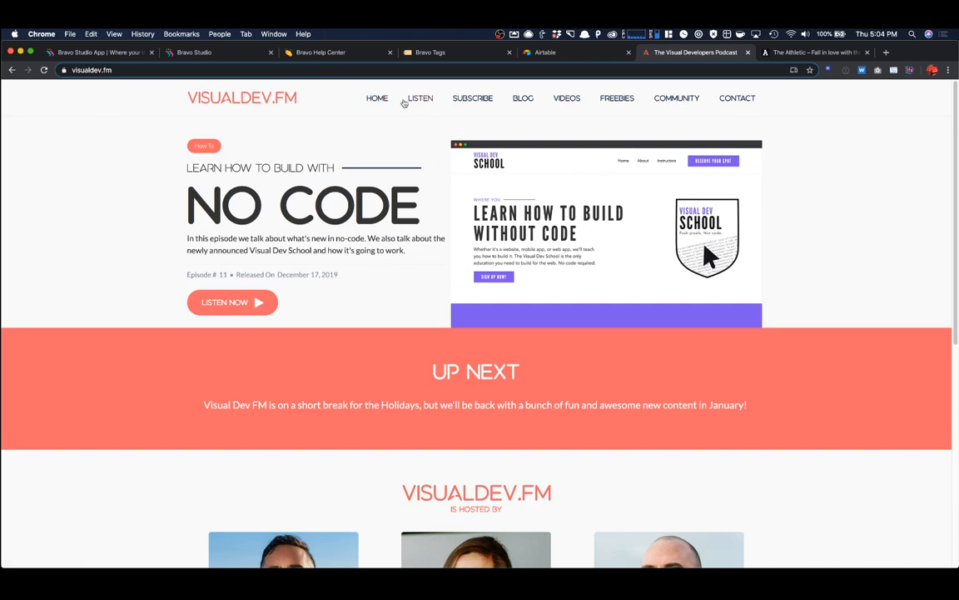
{"action": "left_click", "coordinate": [408, 98]}
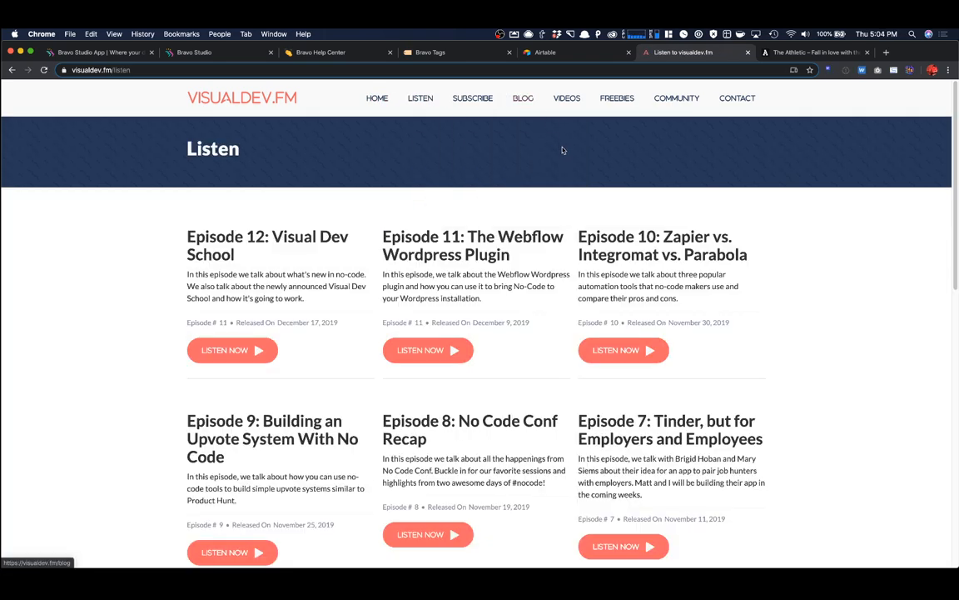
{"action": "scroll", "coordinate": [562, 150], "scroll_direction": "down", "scroll_amount": 1}
{"action": "key", "text": "super+Tab"}
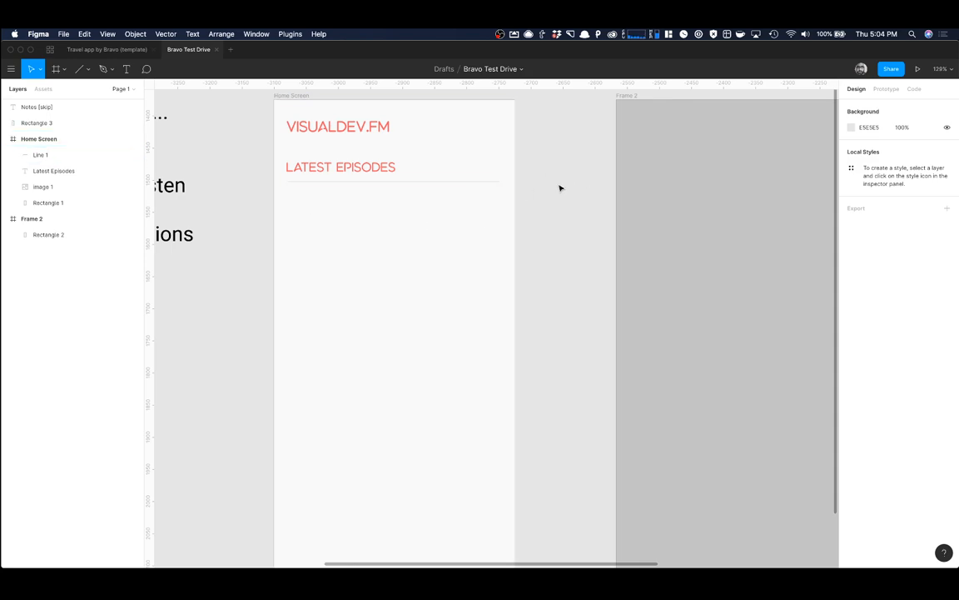
{"action": "key", "text": "super+Tab"}
{"action": "scroll", "coordinate": [488, 176], "scroll_direction": "up", "scroll_amount": 2}
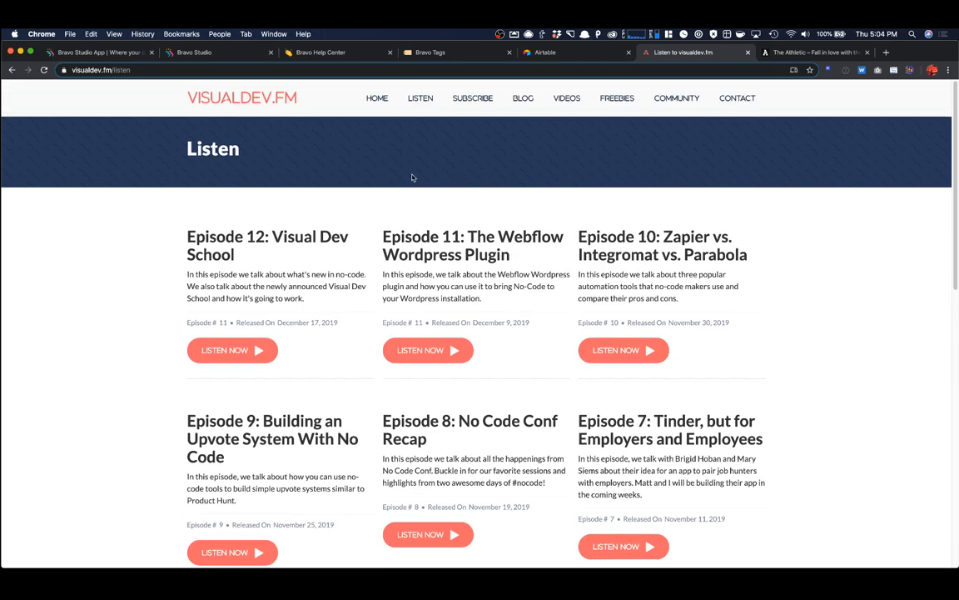
{"action": "left_click", "coordinate": [377, 98]}
{"action": "scroll", "coordinate": [380, 223], "scroll_direction": "down", "scroll_amount": 5}
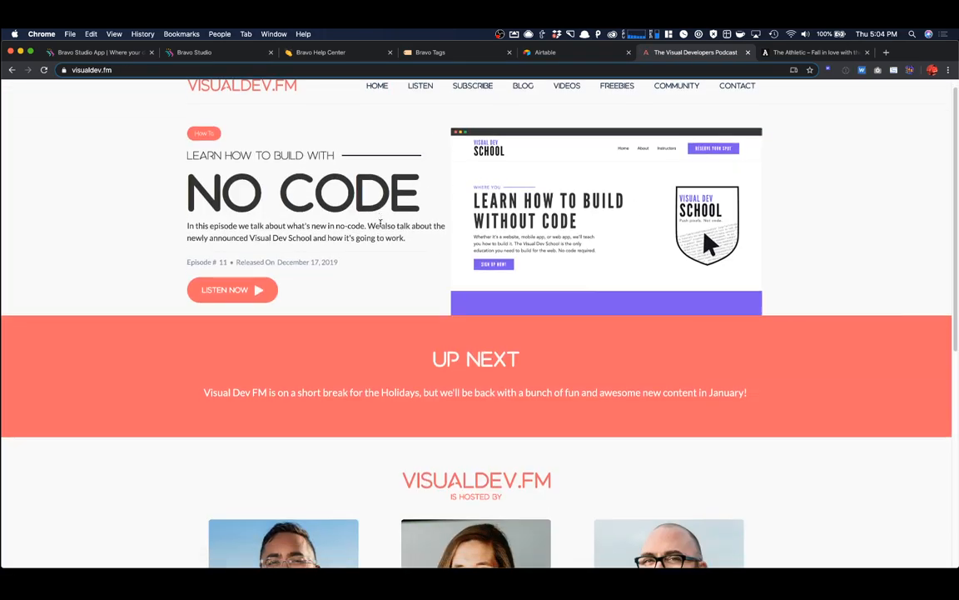
{"action": "scroll", "coordinate": [381, 223], "scroll_direction": "up", "scroll_amount": 5}
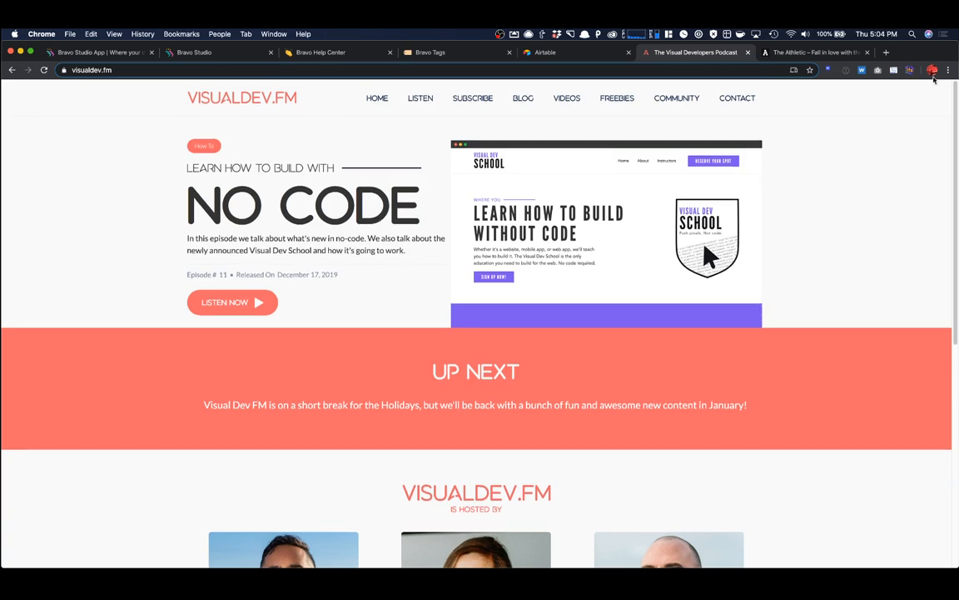
Step: Search Google in a new tab for "visual dev fm podcast itunes"
{"action": "left_click", "coordinate": [887, 52]}
{"action": "type", "text": "vis"}
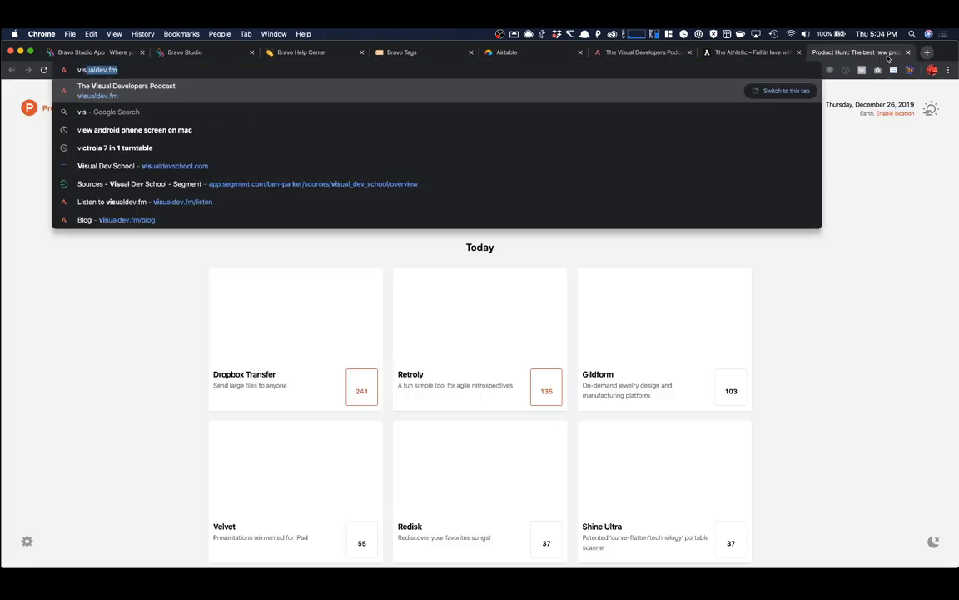
{"action": "type", "text": "ual dev fm "}
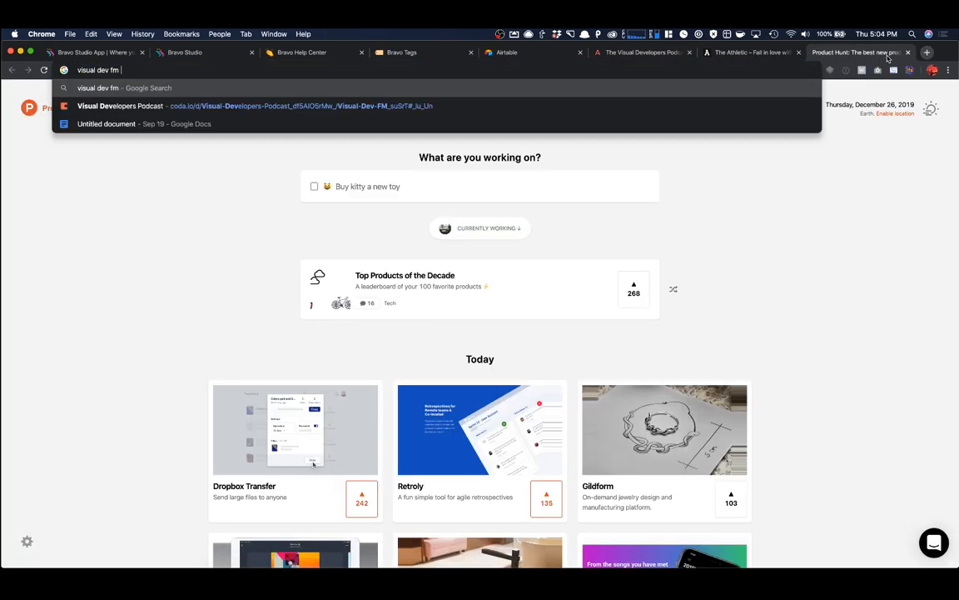
{"action": "type", "text": "podscast "}
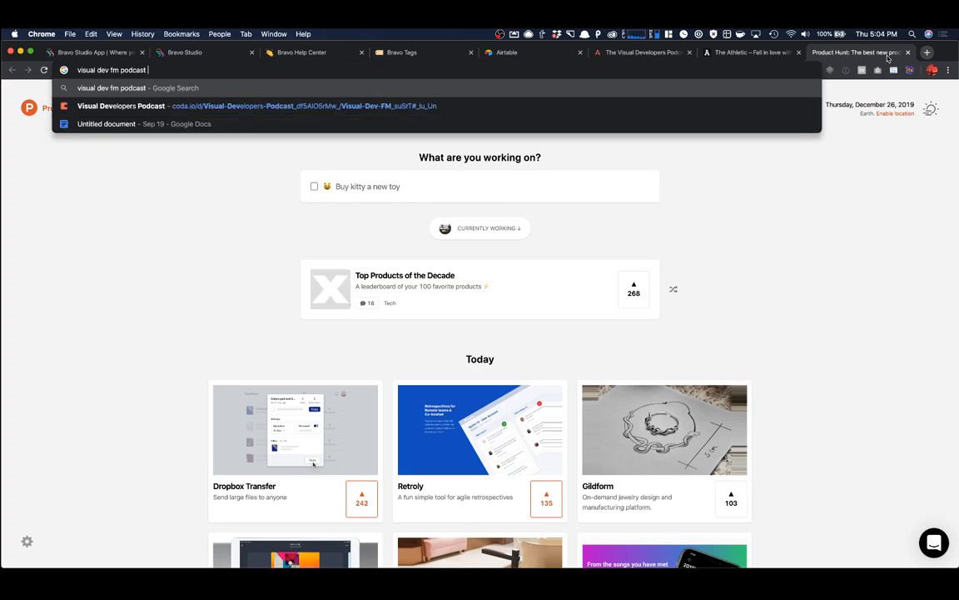
{"action": "type", "text": "apple my"}
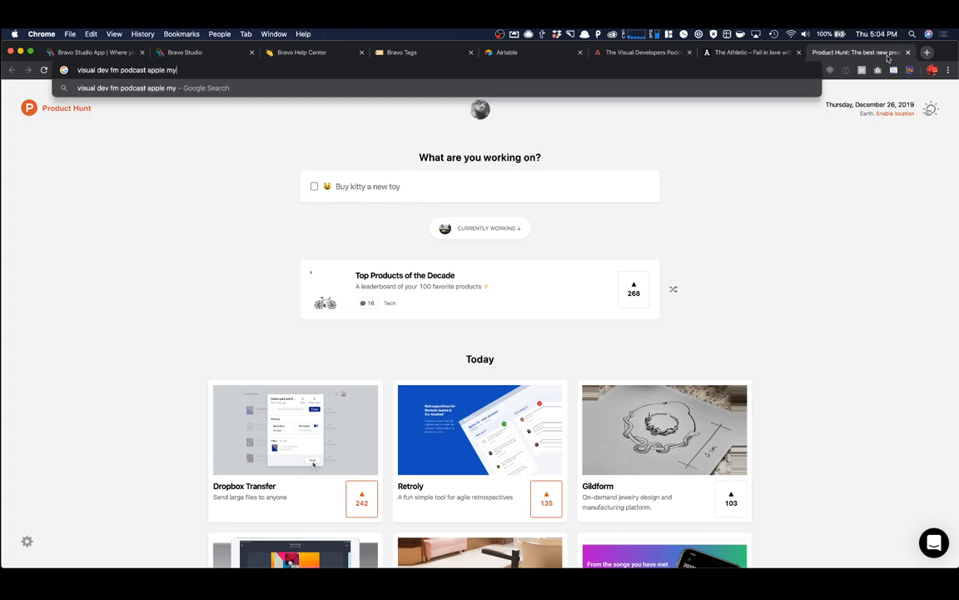
{"action": "key", "text": "BackSpace"}
{"action": "key", "text": "BackSpace"}
{"action": "key", "text": "BackSpace"}
{"action": "key", "text": "BackSpace"}
{"action": "key", "text": "BackSpace"}
{"action": "key", "text": "BackSpace"}
{"action": "type", "text": "it"}
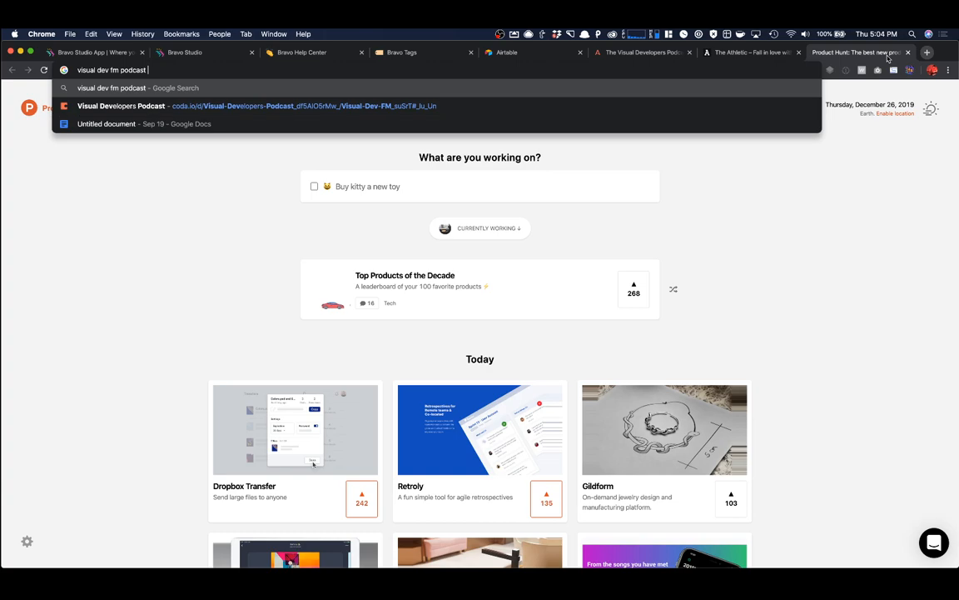
{"action": "type", "text": "unes"}
{"action": "key", "text": "Return"}
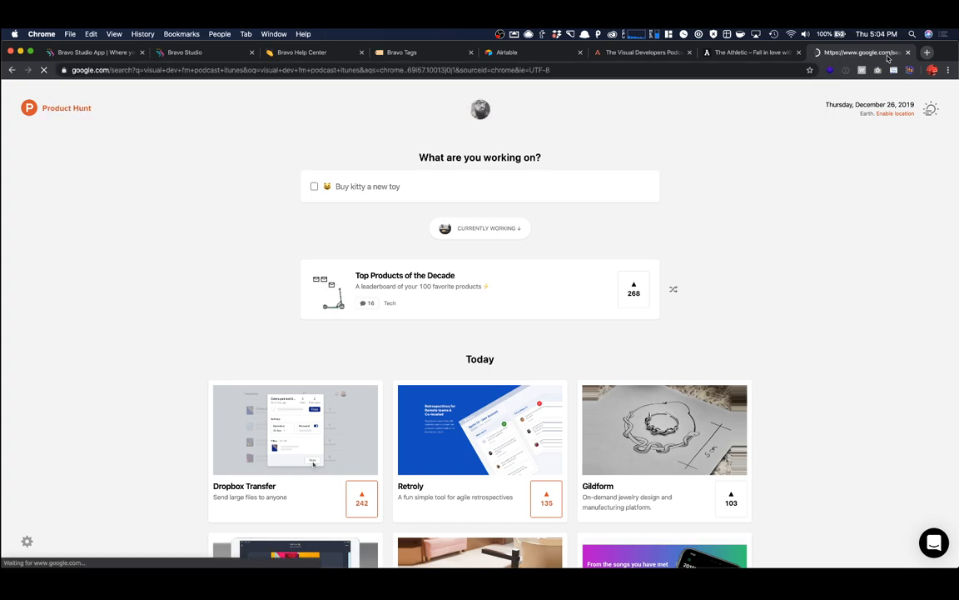
Step: Open the podcast's Apple Podcasts page from the Subscribe options on visualdev.fm and close the Google search tab
{"action": "left_click", "coordinate": [631, 52]}
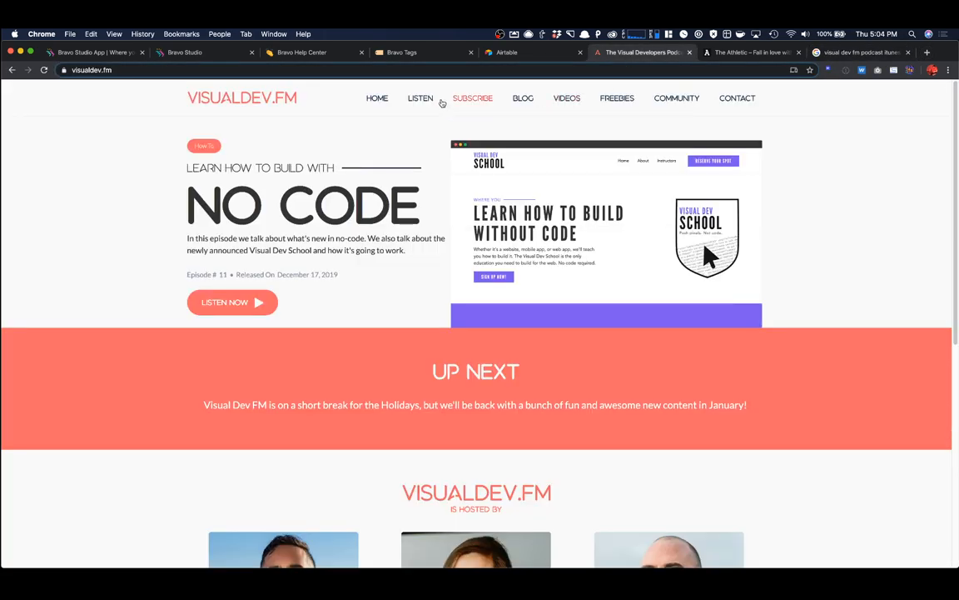
{"action": "mouse_move", "coordinate": [466, 102]}
{"action": "left_click", "coordinate": [458, 130]}
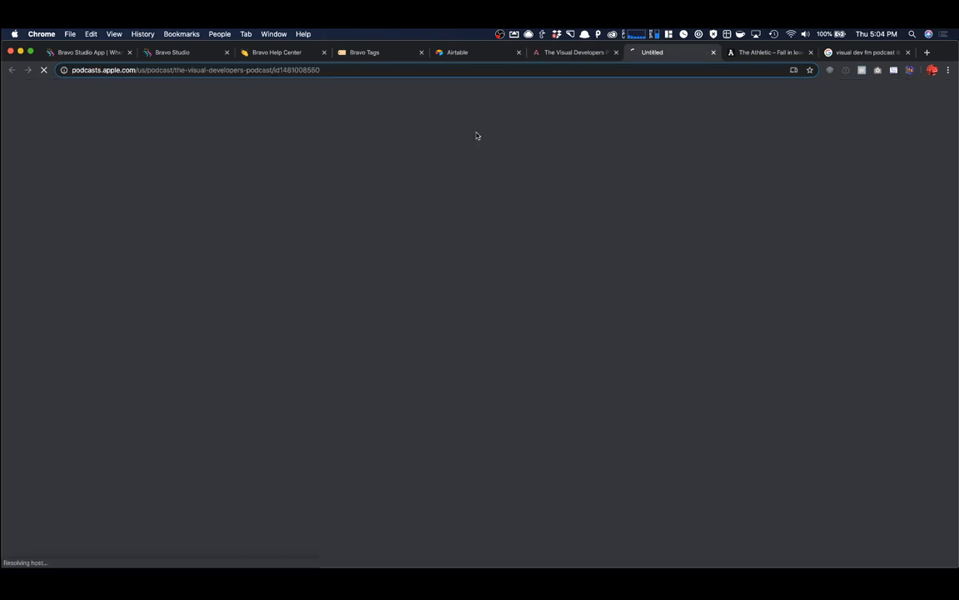
{"action": "left_click", "coordinate": [909, 53]}
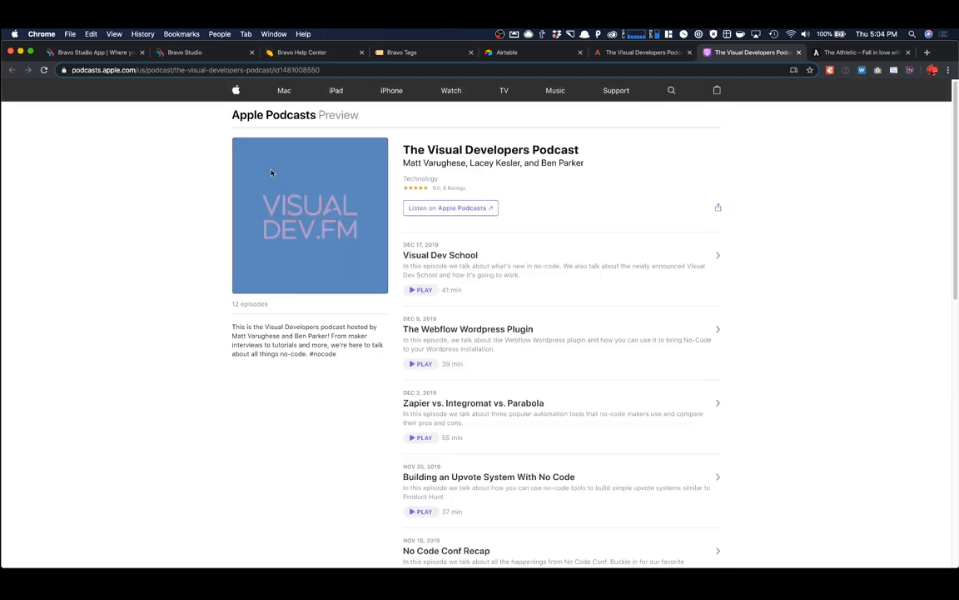
Step: Inspect the VISUAL DEV.FM cover artwork in the developer tools and expand its picture element to reach the source image URLs
{"action": "right_click", "coordinate": [286, 166]}
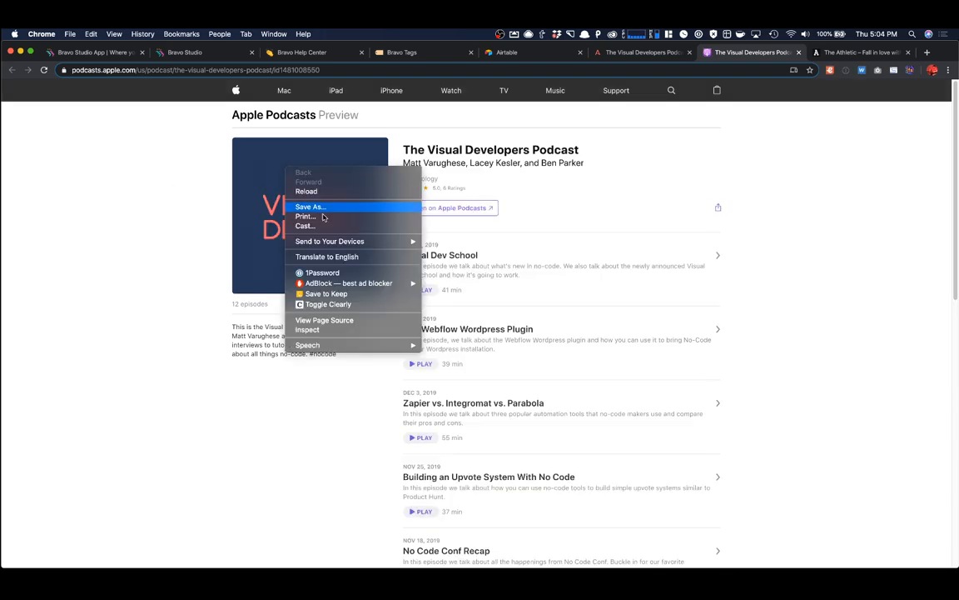
{"action": "left_click", "coordinate": [313, 331]}
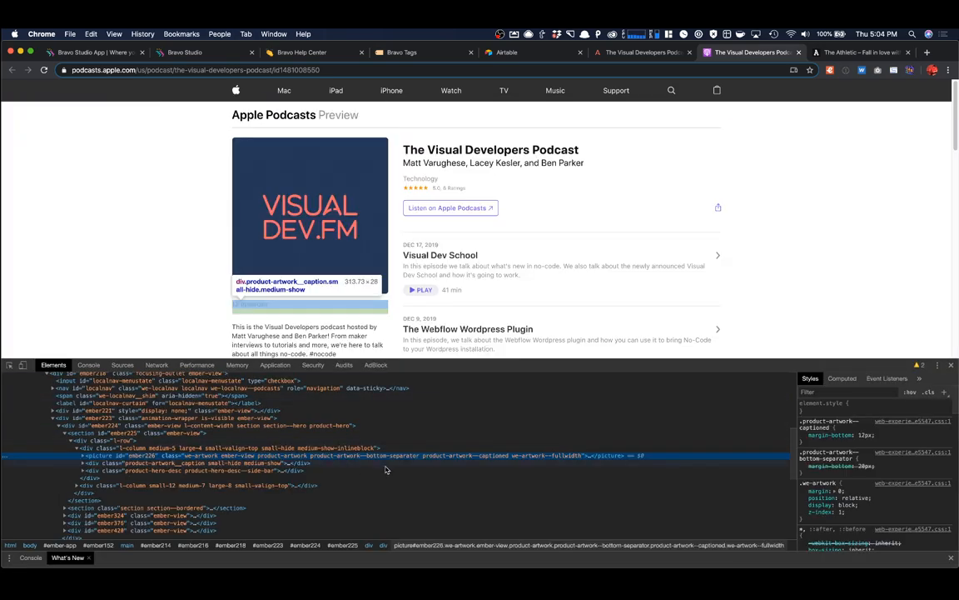
{"action": "left_click", "coordinate": [82, 456]}
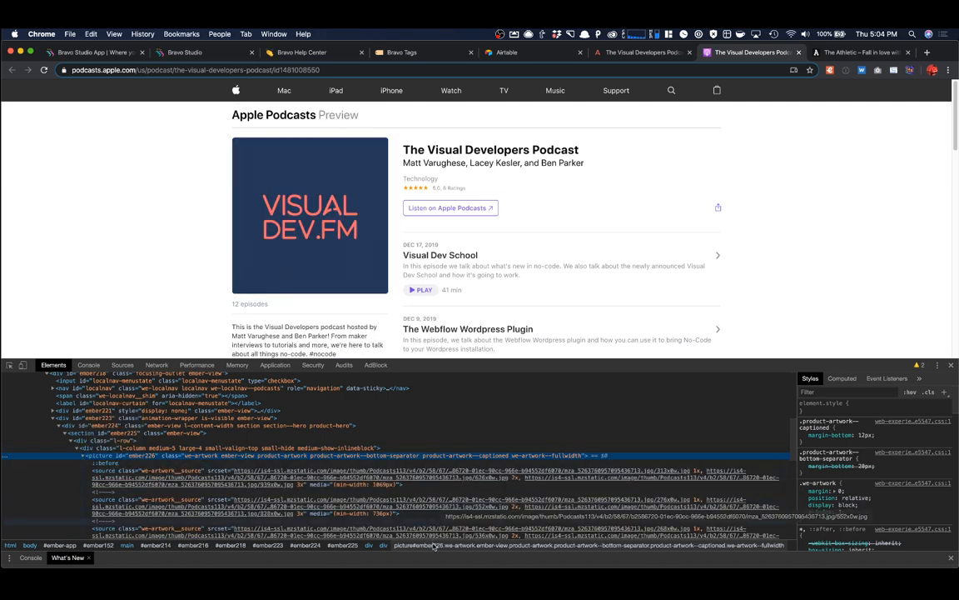
{"action": "left_click", "coordinate": [319, 473]}
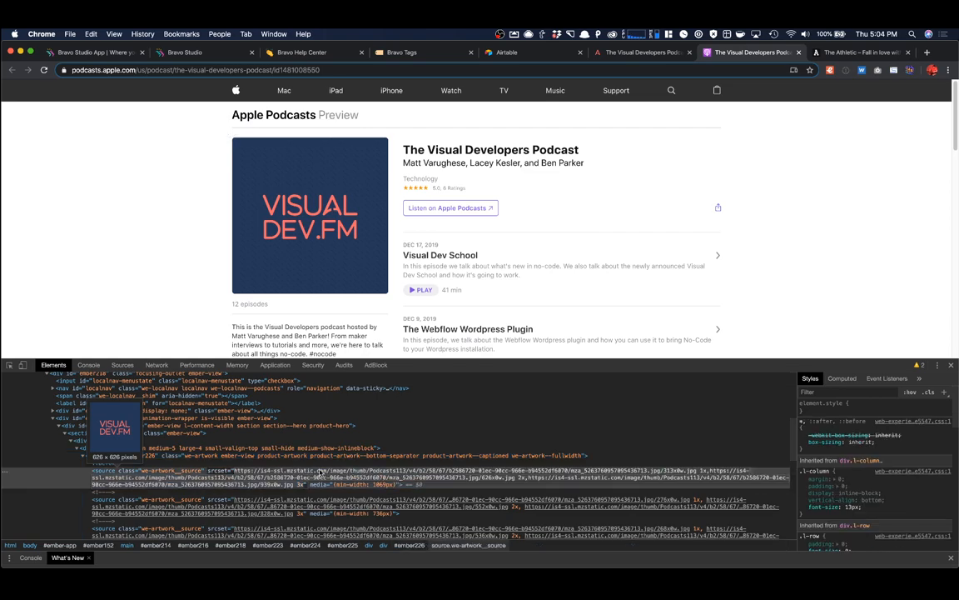
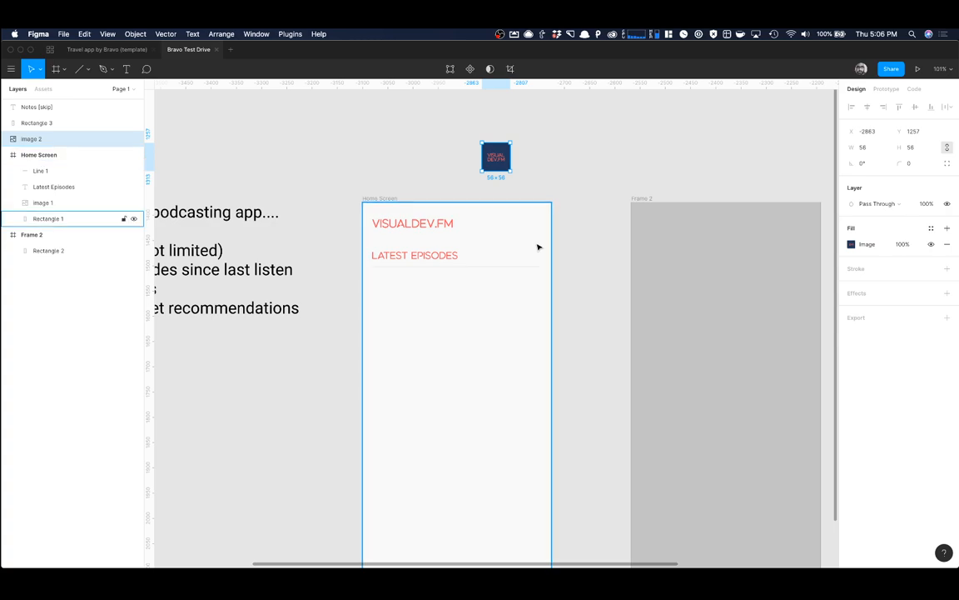
Step: Switch back to Chrome to view the full-size VISUAL DEV.FM cover artwork image
{"action": "scroll", "coordinate": [538, 247], "scroll_direction": "up", "scroll_amount": 4}
{"action": "key", "text": "super+Tab"}
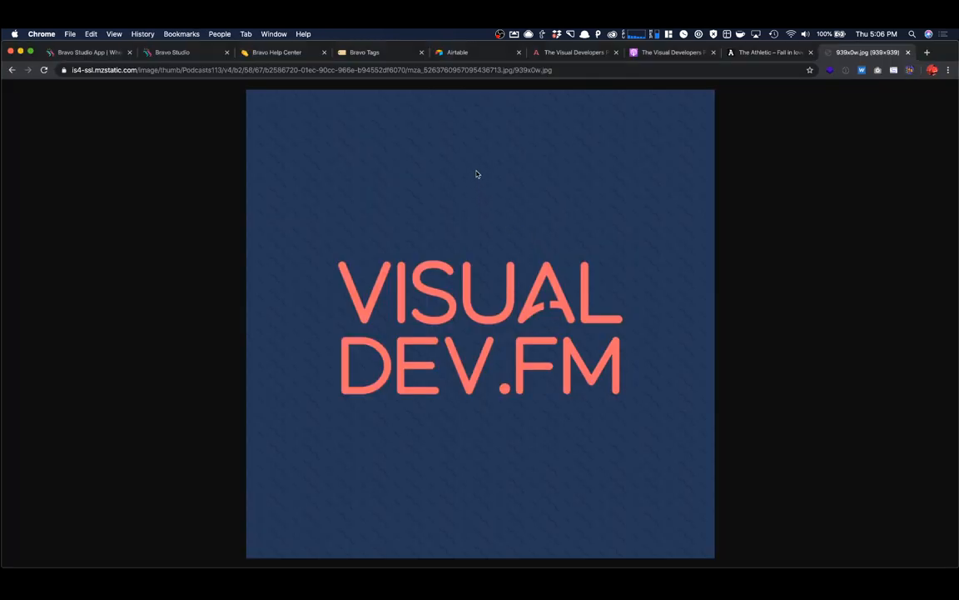
Step: Copy the title "Episode 12: Visual Dev School" from the Listen page of visualdev.fm
{"action": "left_click", "coordinate": [562, 53]}
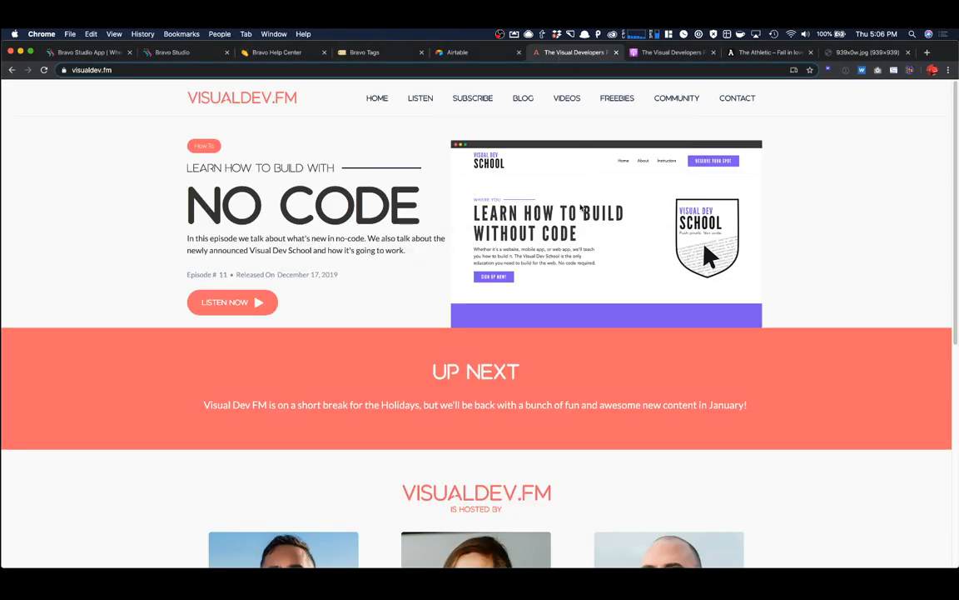
{"action": "left_click", "coordinate": [420, 99]}
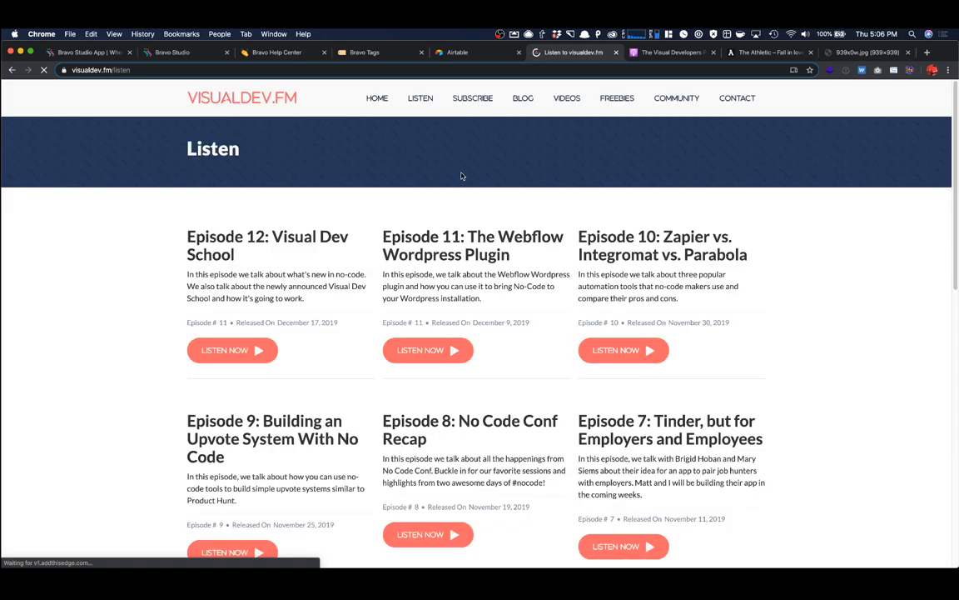
{"action": "scroll", "coordinate": [340, 221], "scroll_direction": "down", "scroll_amount": 3}
{"action": "scroll", "coordinate": [339, 202], "scroll_direction": "up", "scroll_amount": 2}
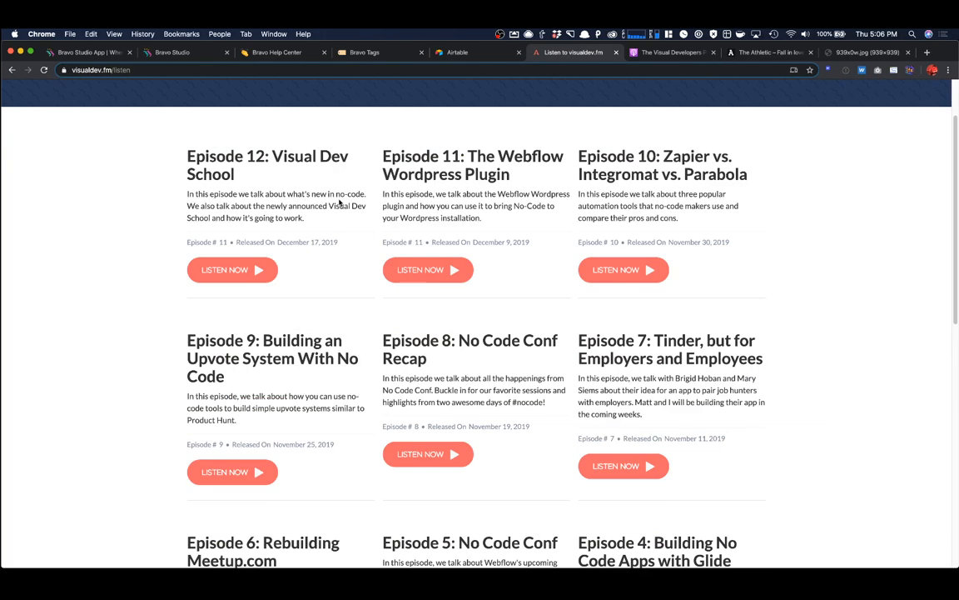
{"action": "left_click_drag", "start_coordinate": [235, 178], "coordinate": [185, 160]}
{"action": "key", "text": "ctrl+c"}
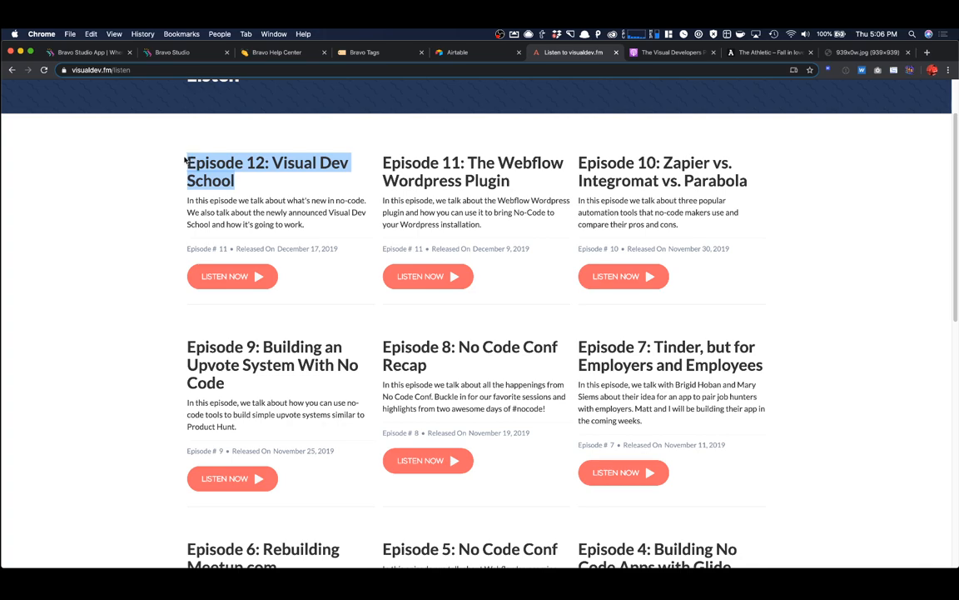
Step: Switch to Figma and paste the copied episode title as a new text layer below the Latest Episodes divider on Home Screen
{"action": "key", "text": "super+Tab"}
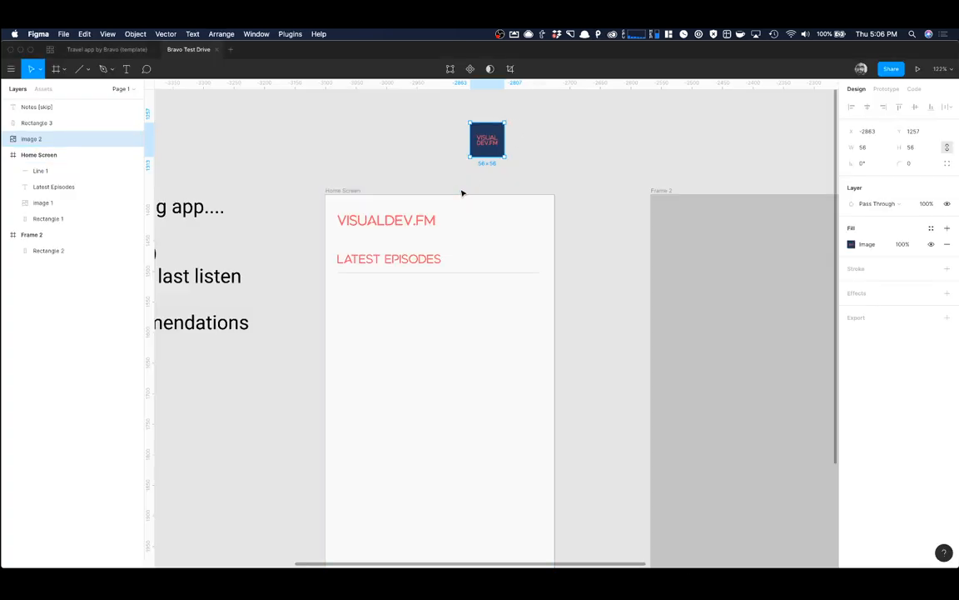
{"action": "key", "text": "super+Tab"}
{"action": "key", "text": "super+Tab"}
{"action": "left_click", "coordinate": [126, 68]}
{"action": "left_click", "coordinate": [347, 299]}
{"action": "key", "text": "ctrl+v"}
{"action": "key", "text": "Escape"}
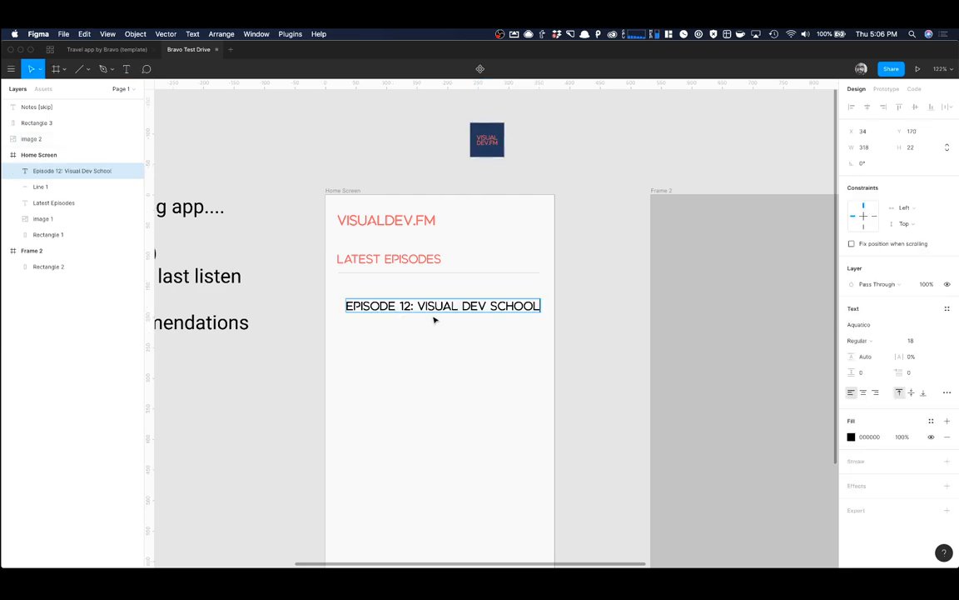
{"action": "key", "text": "Escape"}
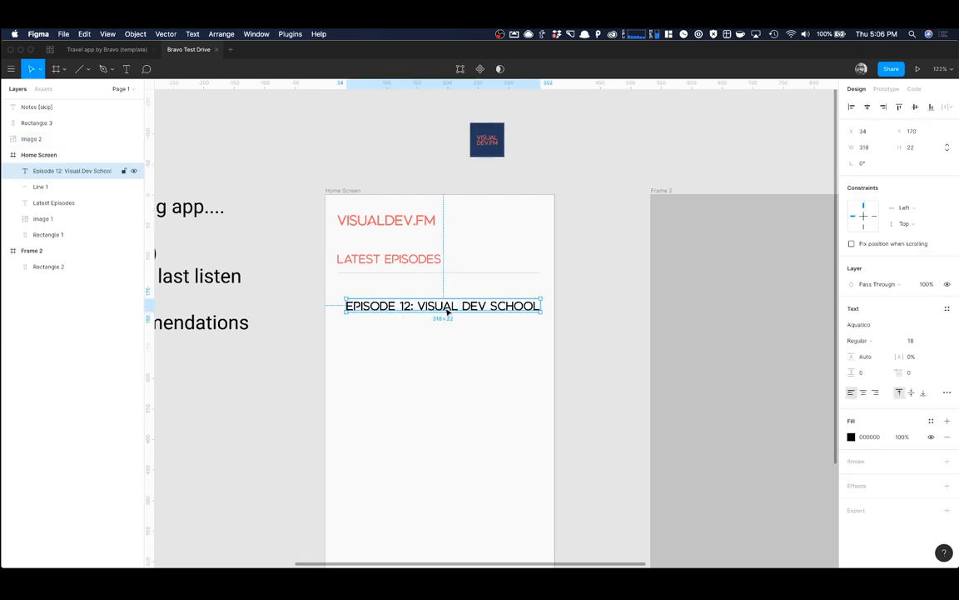
Step: Set the episode title's font to Roboto and its size to 14
{"action": "left_click", "coordinate": [860, 325]}
{"action": "type", "text": "Robot"}
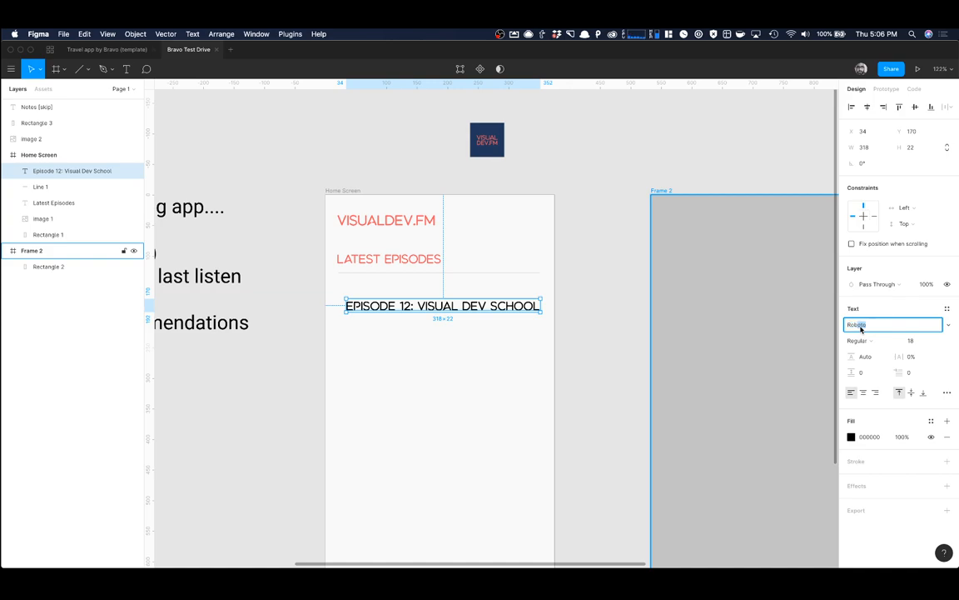
{"action": "type", "text": "o"}
{"action": "key", "text": "Return"}
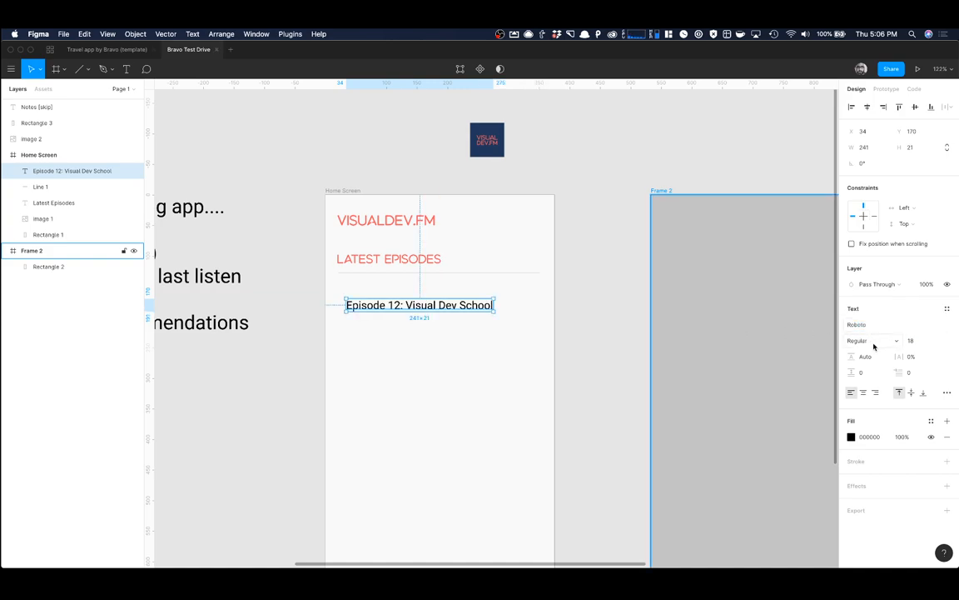
{"action": "left_click", "coordinate": [909, 341]}
{"action": "type", "text": "16"}
{"action": "key", "text": "Return"}
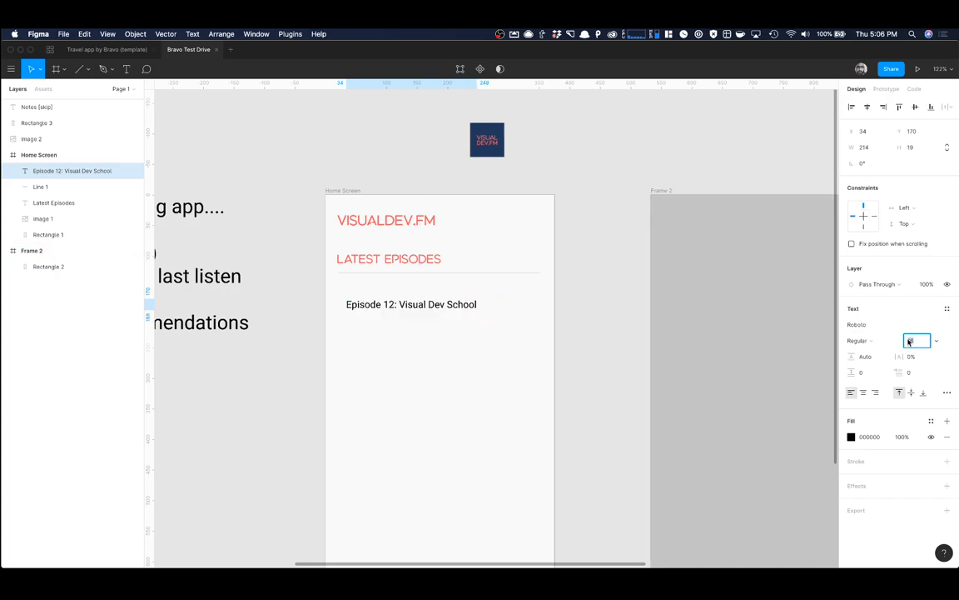
{"action": "key", "text": "Down"}
{"action": "key", "text": "Down"}
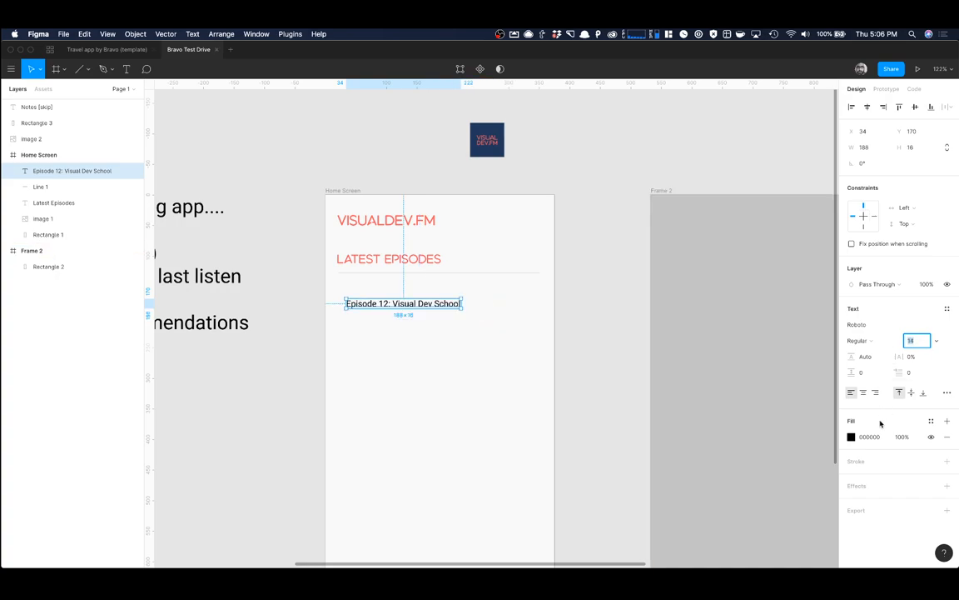
Step: Set the episode title's fill to #263859, taking the colour from the clipboard history
{"action": "left_click", "coordinate": [863, 438]}
{"action": "key", "text": "shift+super+v"}
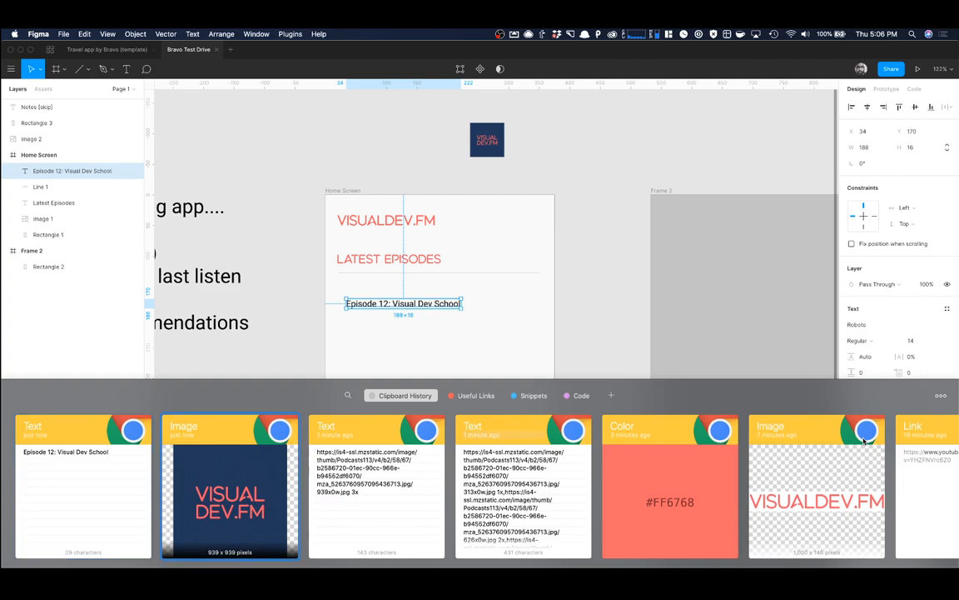
{"action": "key", "text": "Right"}
{"action": "key", "text": "Right"}
{"action": "key", "text": "Right"}
{"action": "key", "text": "Return"}
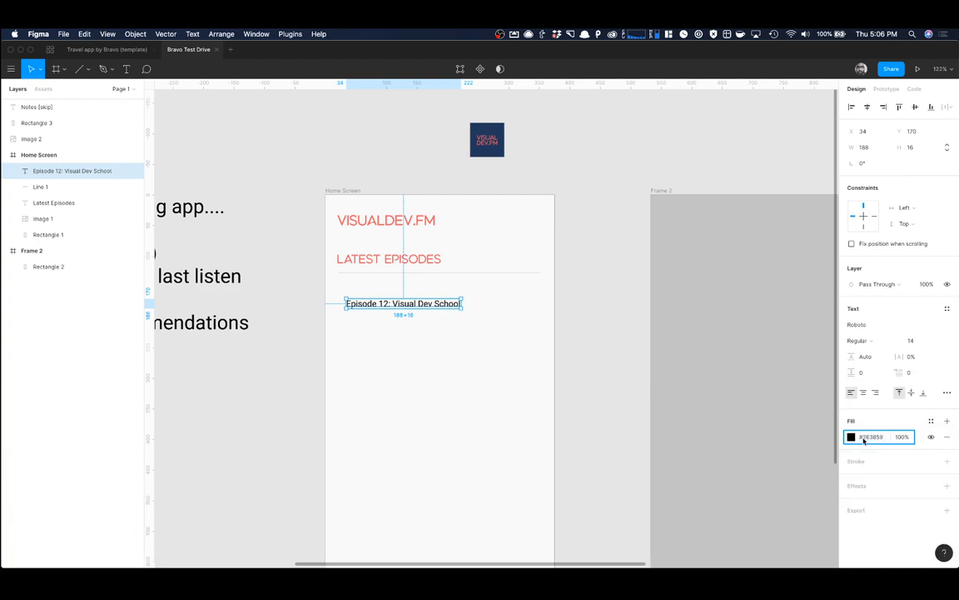
{"action": "key", "text": "Return"}
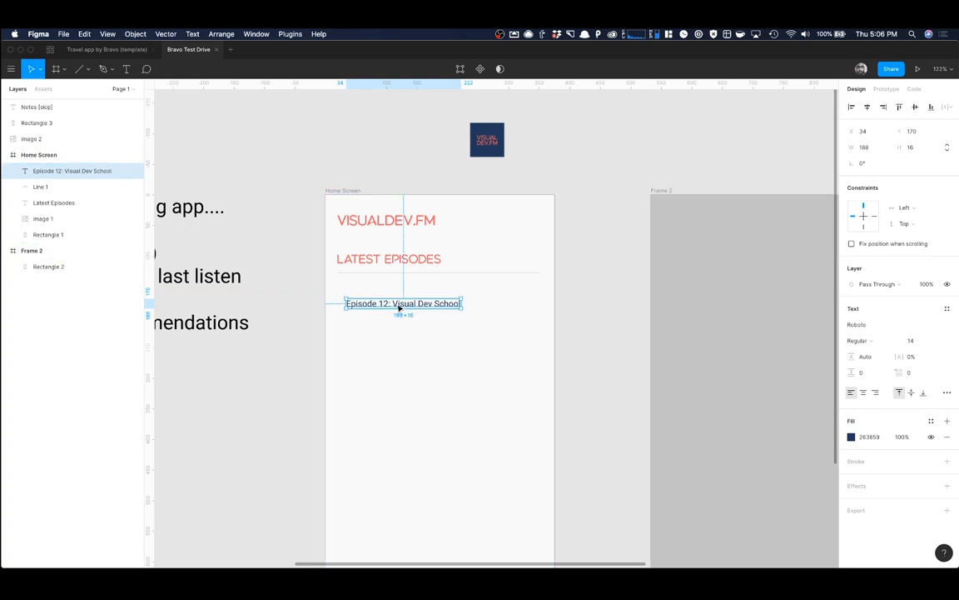
Step: Move the episode title just below the divider line, aligned with its left end, to about X 21, Y 147
{"action": "left_click_drag", "start_coordinate": [399, 308], "coordinate": [394, 293]}
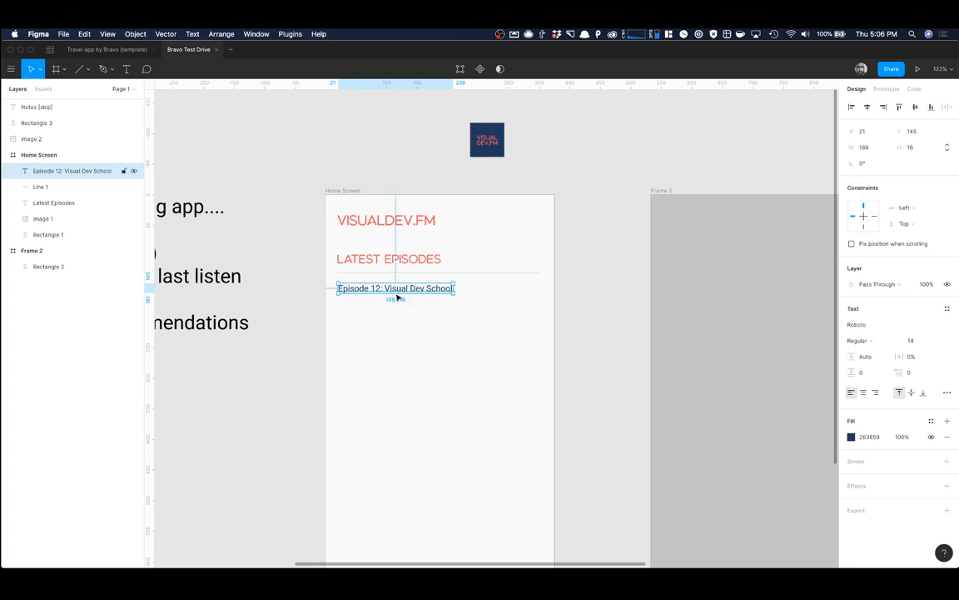
{"action": "left_click", "coordinate": [608, 256]}
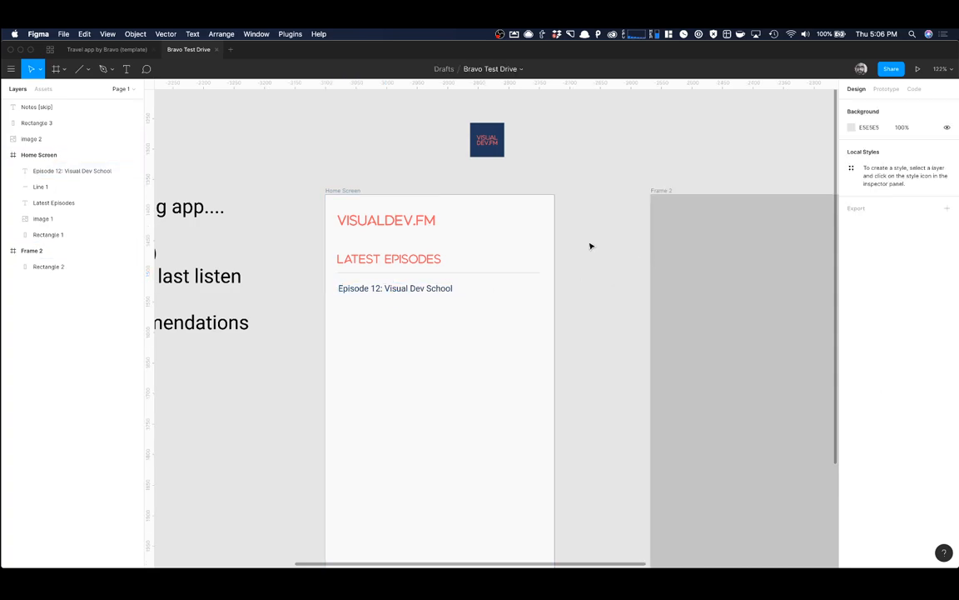
{"action": "left_click", "coordinate": [385, 291]}
{"action": "left_click_drag", "start_coordinate": [385, 291], "coordinate": [386, 291]}
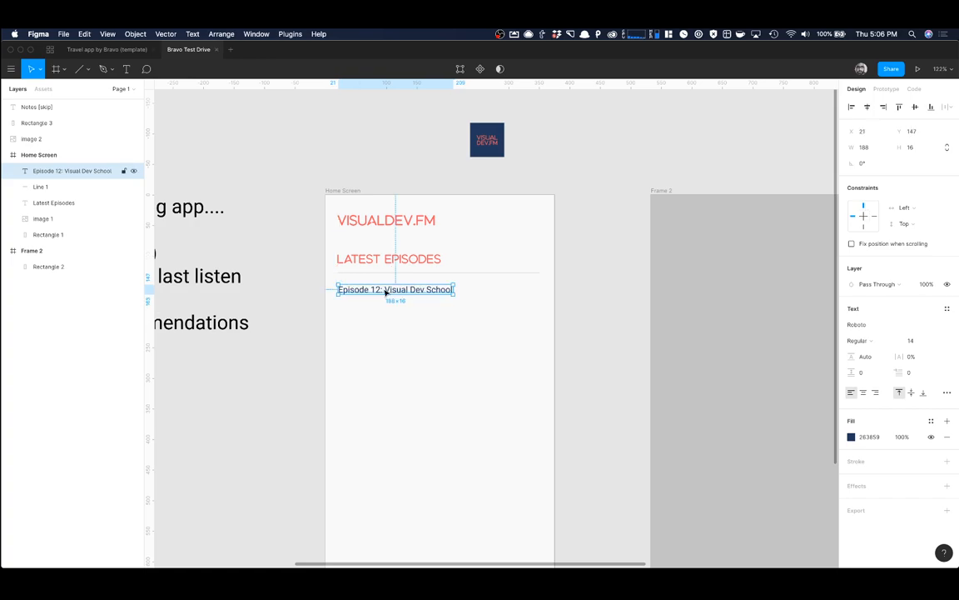
{"action": "left_click", "coordinate": [638, 306]}
{"action": "left_click", "coordinate": [394, 290]}
{"action": "left_click", "coordinate": [516, 291]}
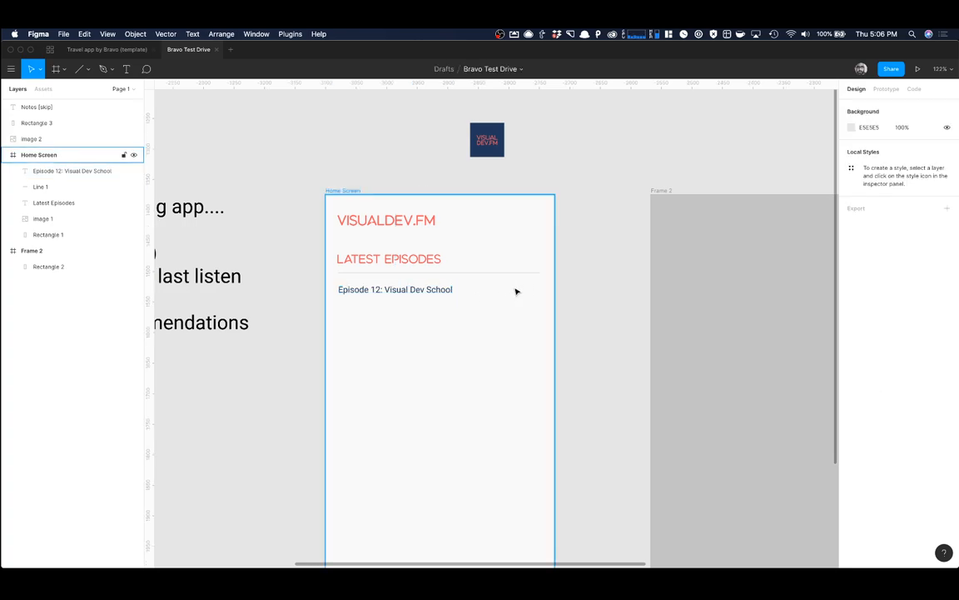
{"action": "left_click", "coordinate": [439, 291]}
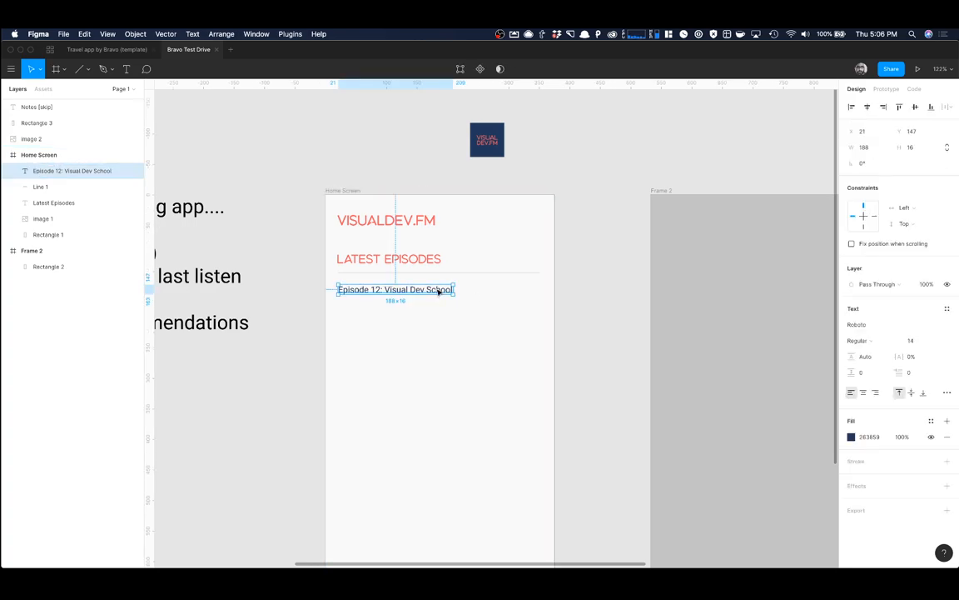
{"action": "left_click", "coordinate": [253, 135]}
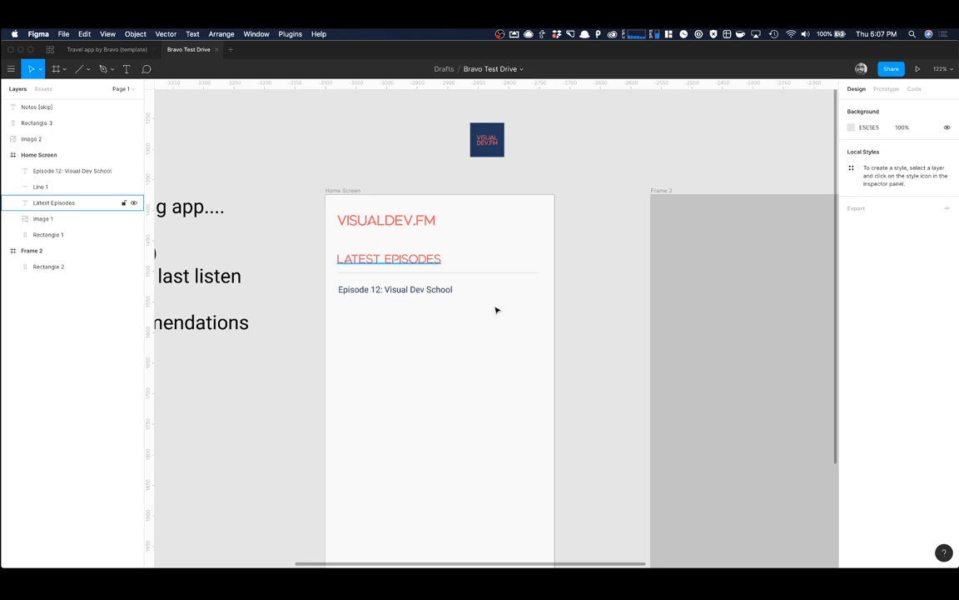
Step: Start a new vector with the Pen tool and make the layout grids visible
{"action": "scroll", "coordinate": [515, 336], "scroll_direction": "up", "scroll_amount": 5}
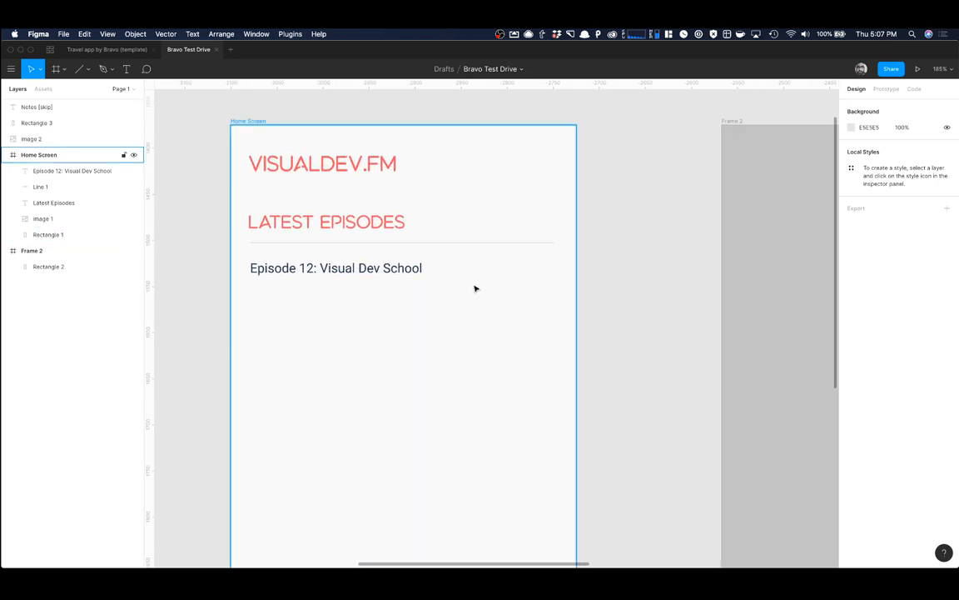
{"action": "left_click", "coordinate": [102, 69]}
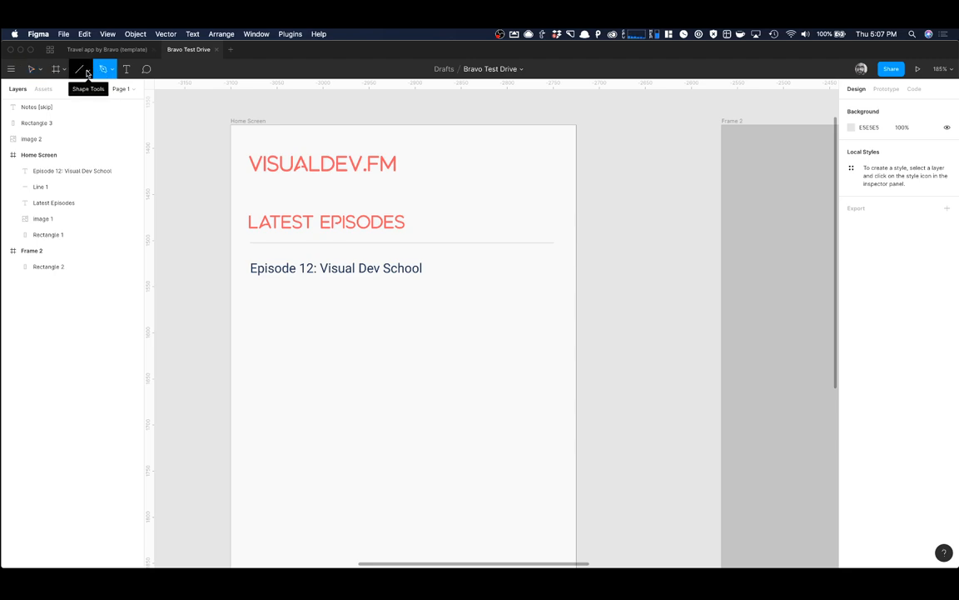
{"action": "left_click", "coordinate": [605, 240]}
{"action": "key", "text": "Escape"}
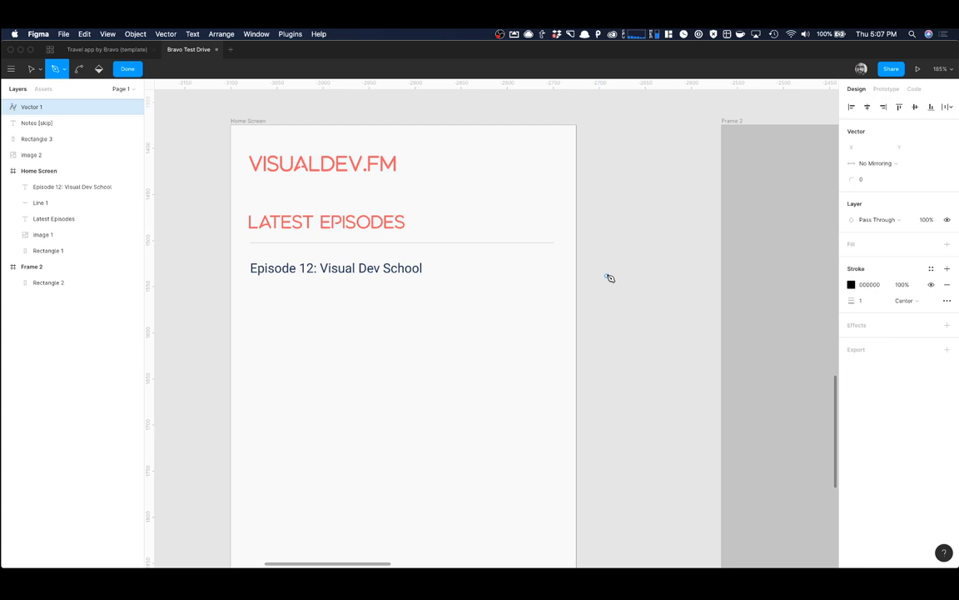
{"action": "left_click", "coordinate": [110, 36]}
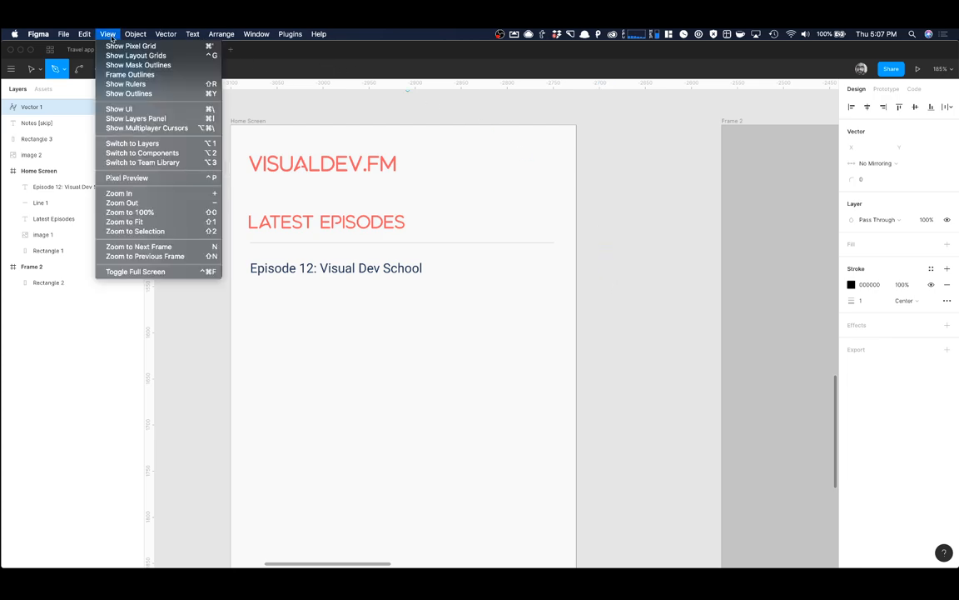
{"action": "left_click", "coordinate": [127, 55]}
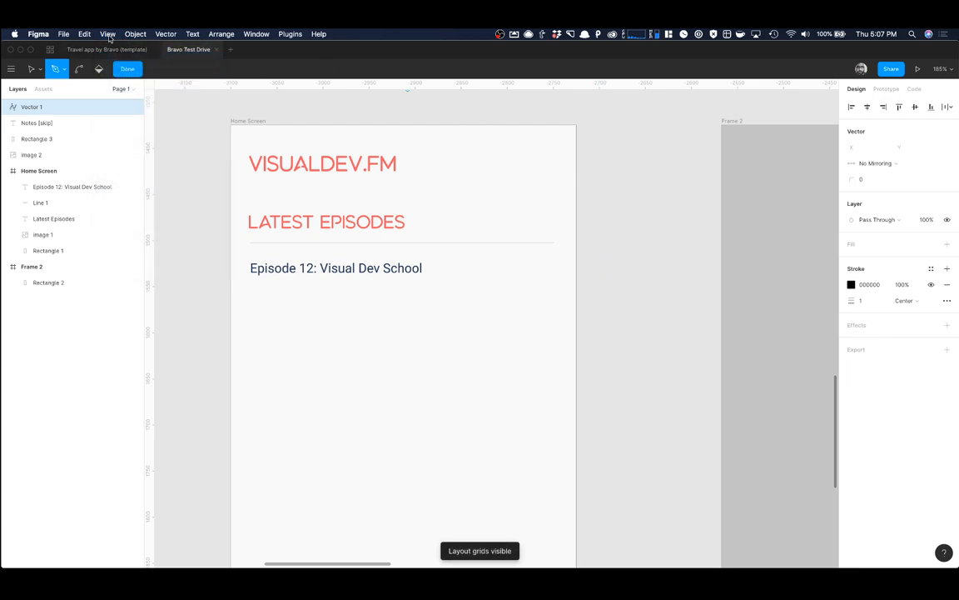
Step: Hide the pixel grid and show it again
{"action": "left_click", "coordinate": [109, 36]}
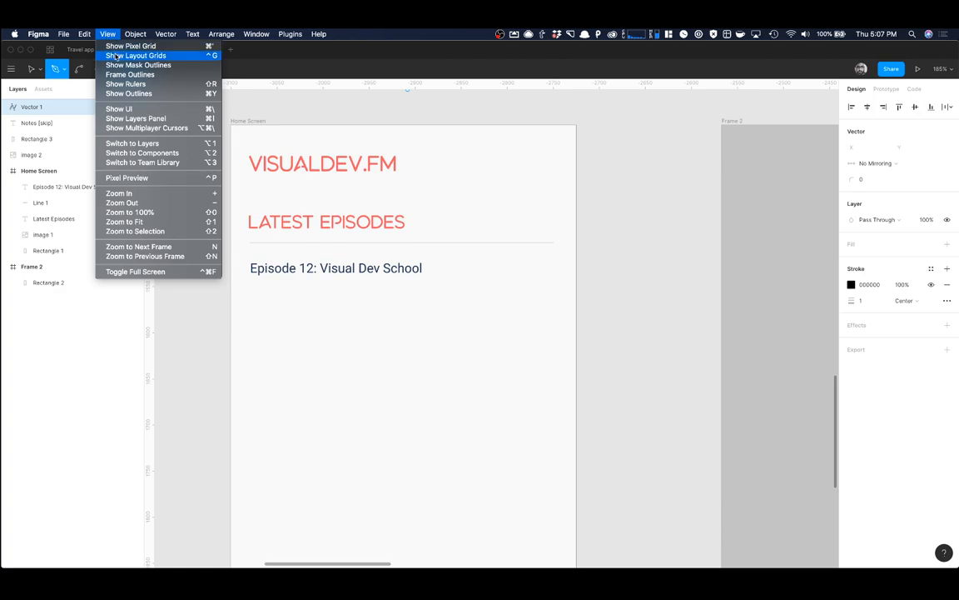
{"action": "left_click", "coordinate": [117, 46]}
{"action": "scroll", "coordinate": [658, 300], "scroll_direction": "up", "scroll_amount": 10}
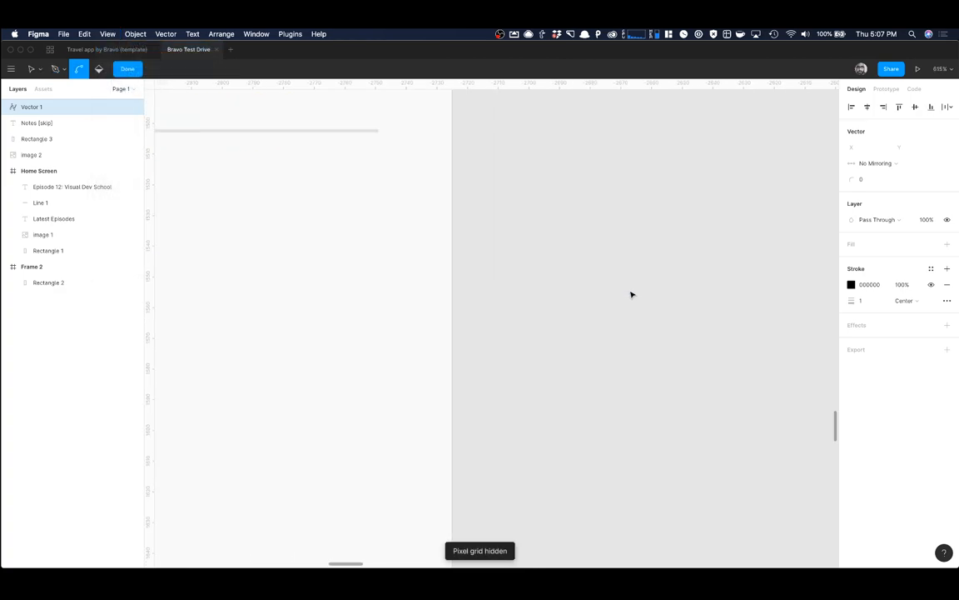
{"action": "scroll", "coordinate": [631, 294], "scroll_direction": "down", "scroll_amount": 12}
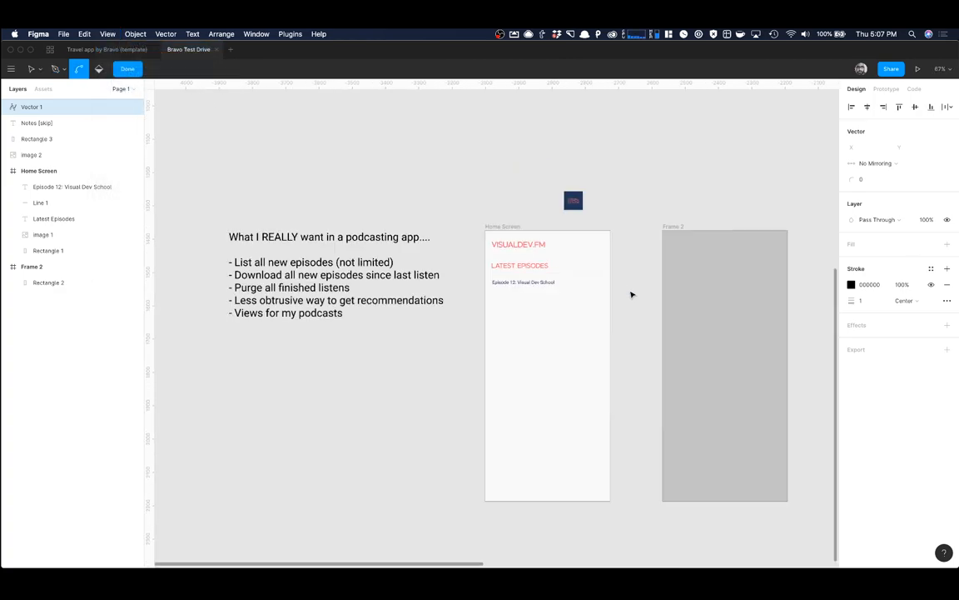
{"action": "key", "text": "p"}
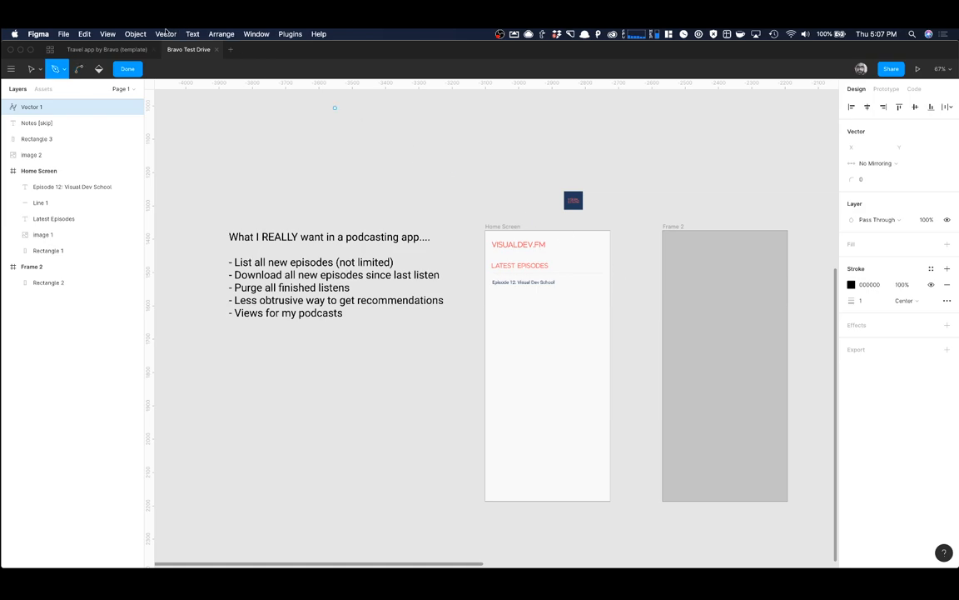
{"action": "left_click", "coordinate": [107, 34]}
{"action": "left_click", "coordinate": [110, 45]}
{"action": "key", "text": "shift+p"}
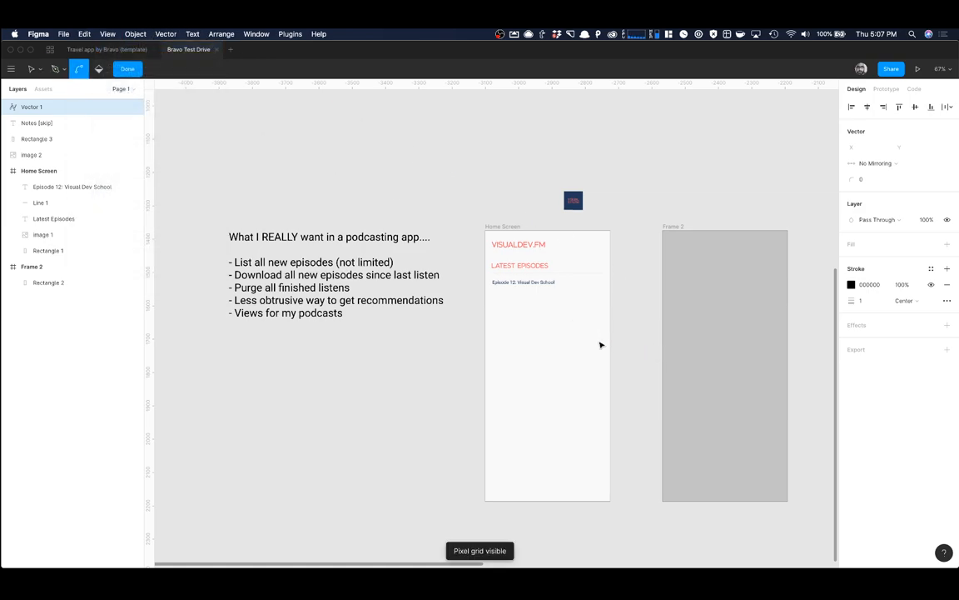
Step: Draw a vertical arrow shaft about 19 px long between the two frames with the Pen tool, plus a left arrowhead arm from its lower end
{"action": "scroll", "coordinate": [601, 345], "scroll_direction": "up", "scroll_amount": 10}
{"action": "key", "text": "p"}
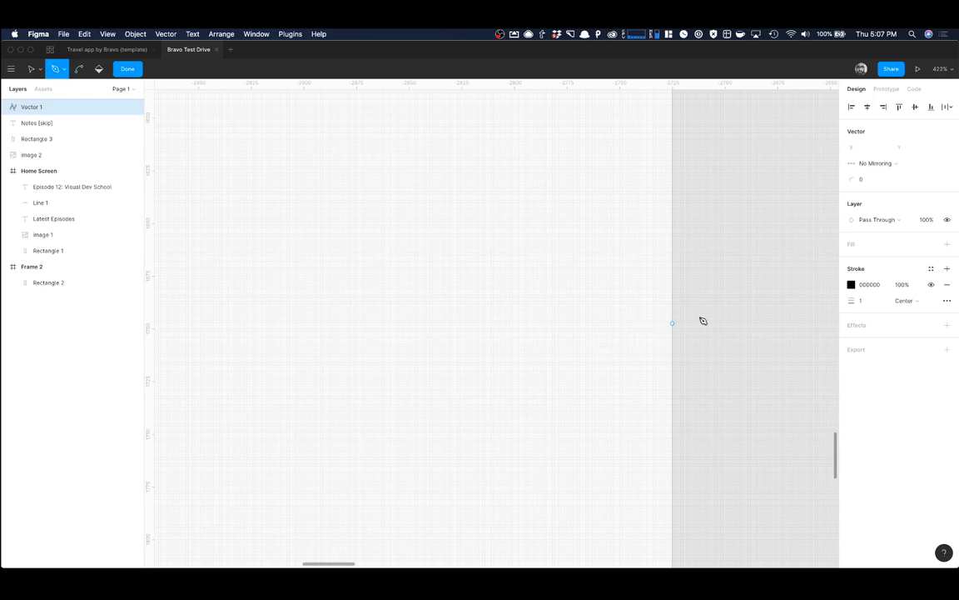
{"action": "scroll", "coordinate": [713, 316], "scroll_direction": "up", "scroll_amount": 8}
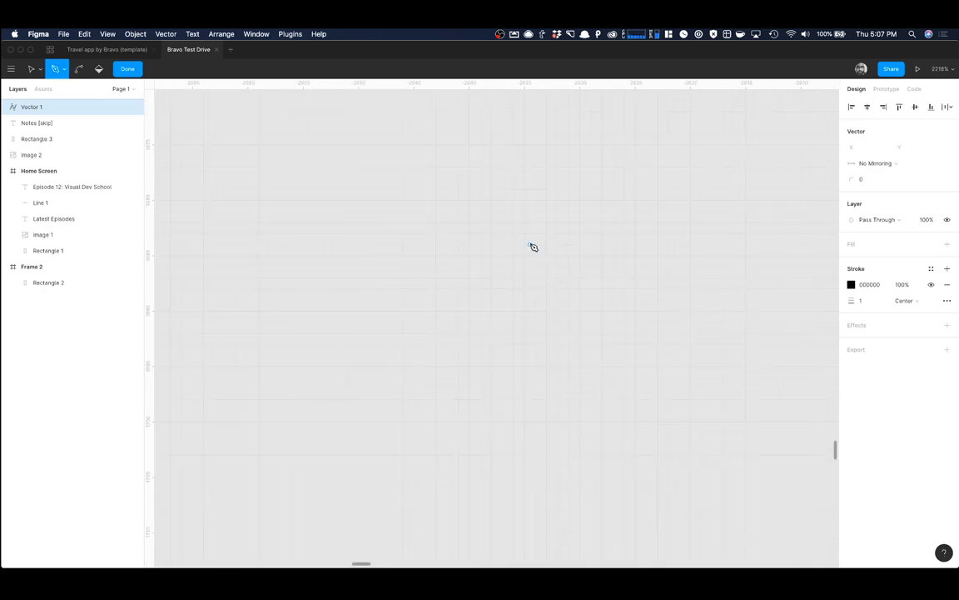
{"action": "scroll", "coordinate": [533, 246], "scroll_direction": "down", "scroll_amount": 7}
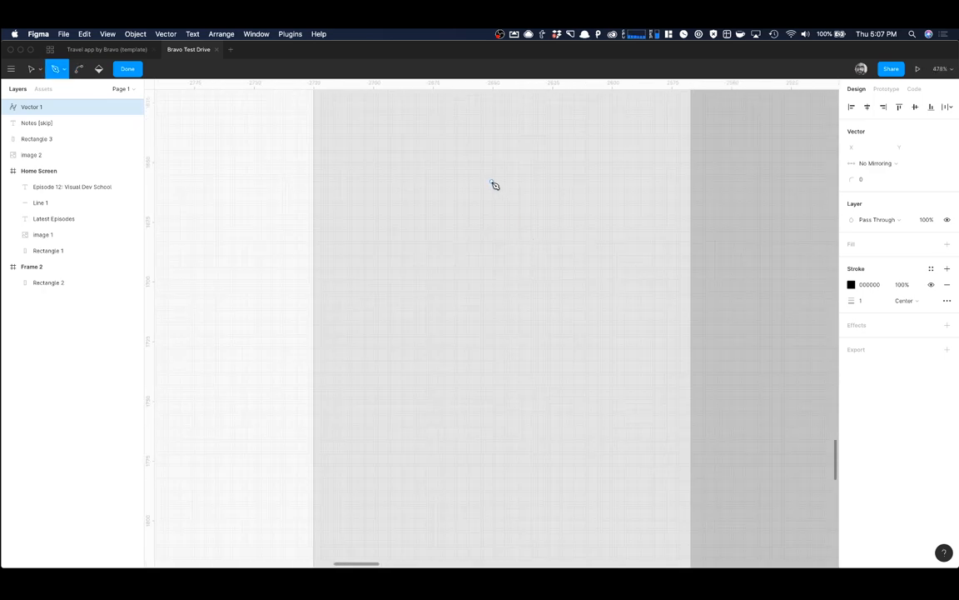
{"action": "scroll", "coordinate": [495, 185], "scroll_direction": "up", "scroll_amount": 5}
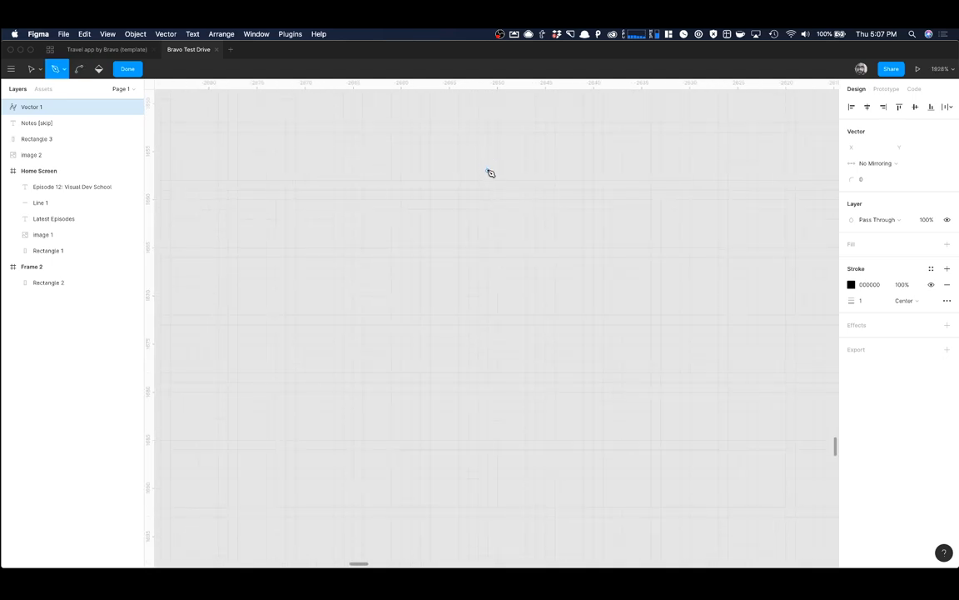
{"action": "left_click", "coordinate": [488, 171]}
{"action": "left_click", "coordinate": [488, 354]}
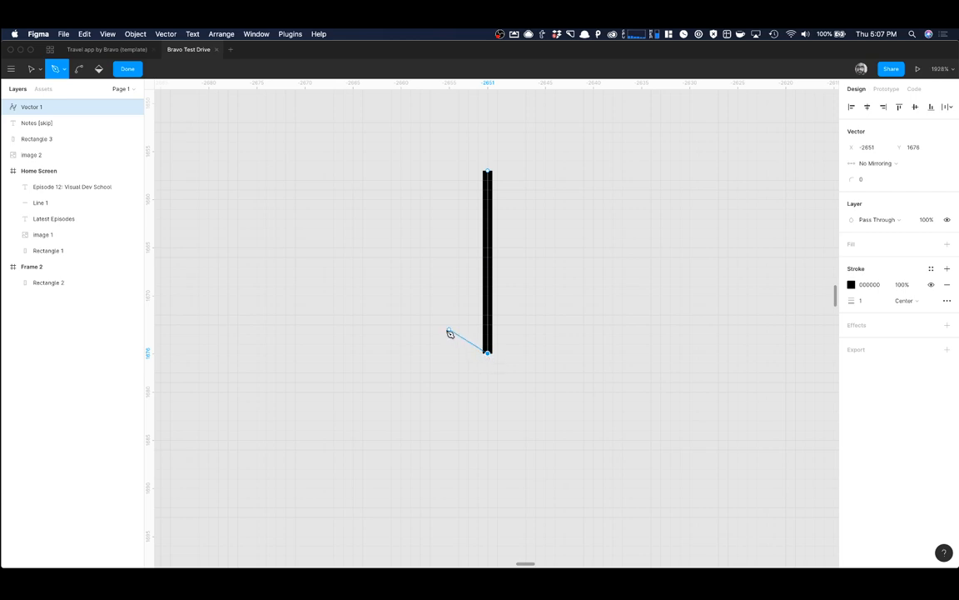
{"action": "left_click", "coordinate": [401, 297]}
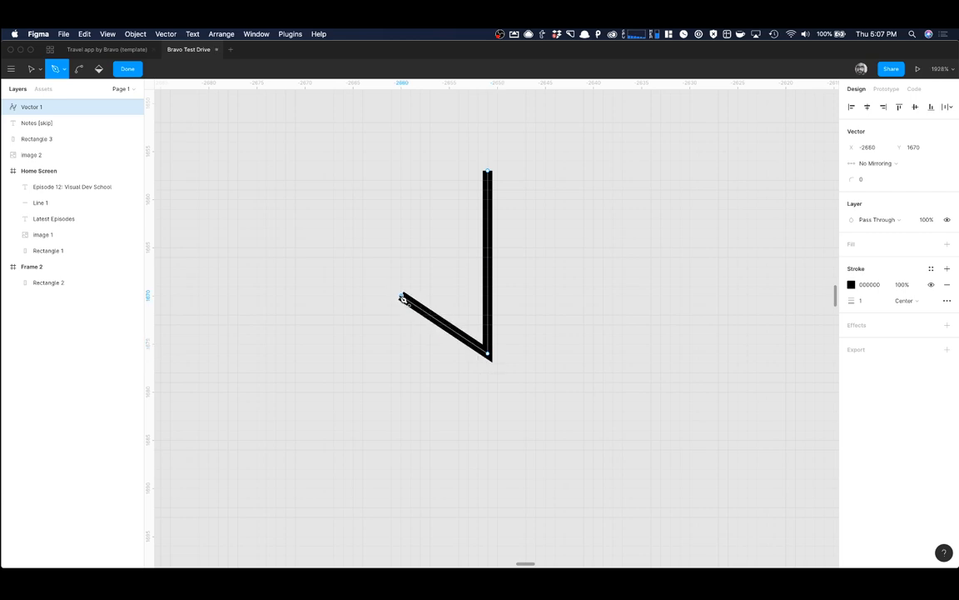
Step: Add a mirrored right arm from the shaft's lower end and finish editing the vector as a down arrow about 18 by 19 px
{"action": "left_click", "coordinate": [489, 356]}
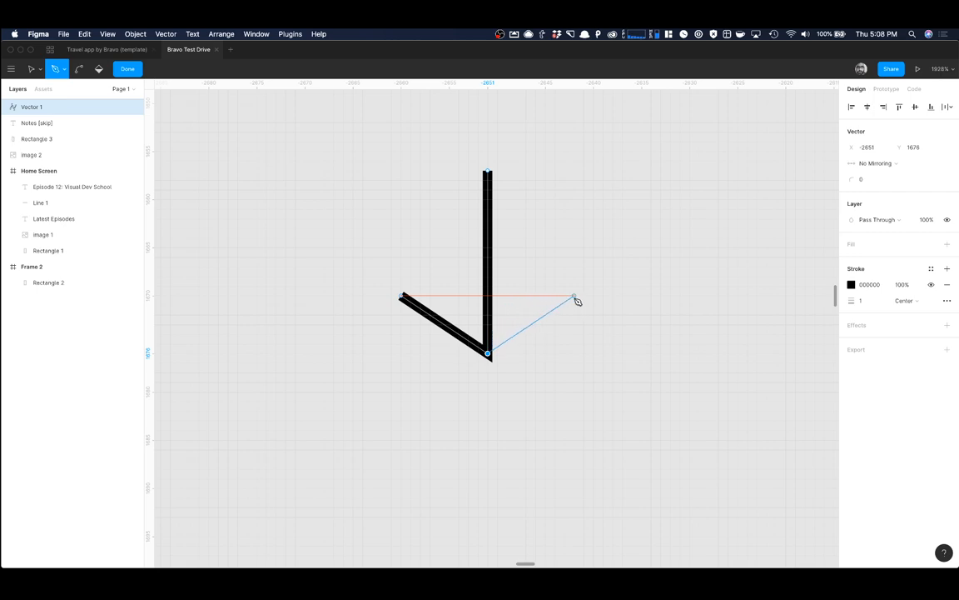
{"action": "left_click", "coordinate": [574, 296]}
{"action": "key", "text": "Escape"}
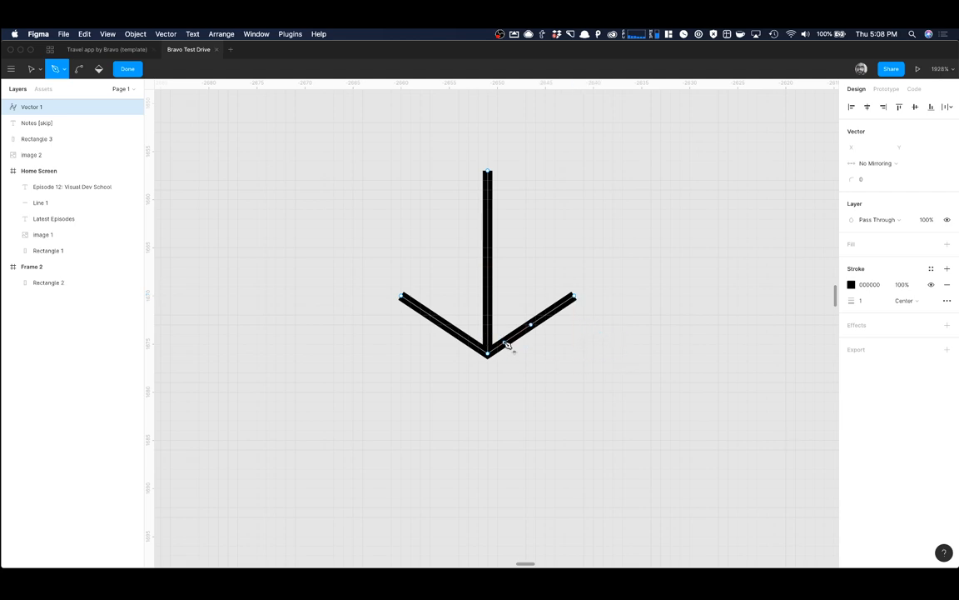
{"action": "key", "text": "v"}
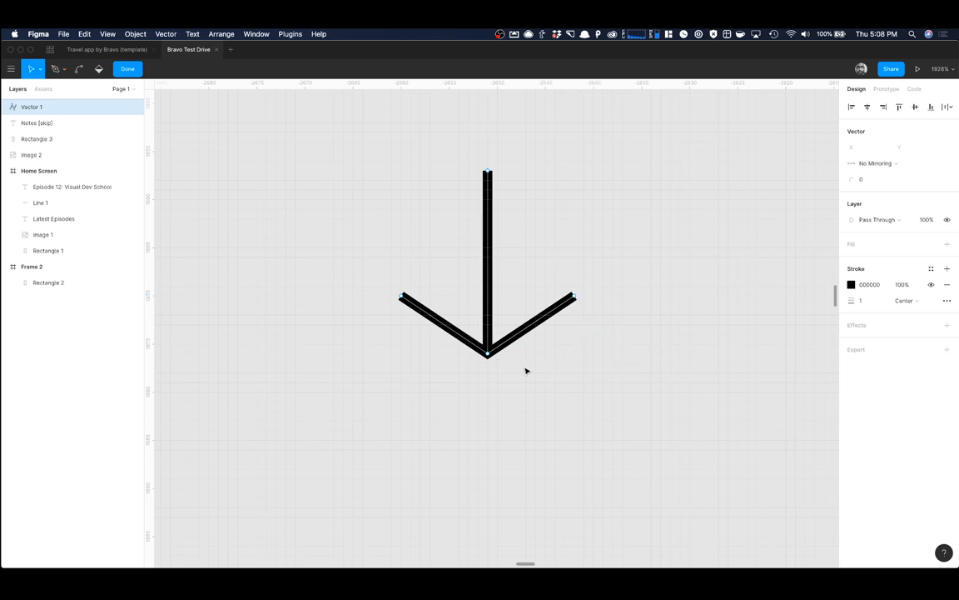
{"action": "scroll", "coordinate": [518, 340], "scroll_direction": "down", "scroll_amount": 10}
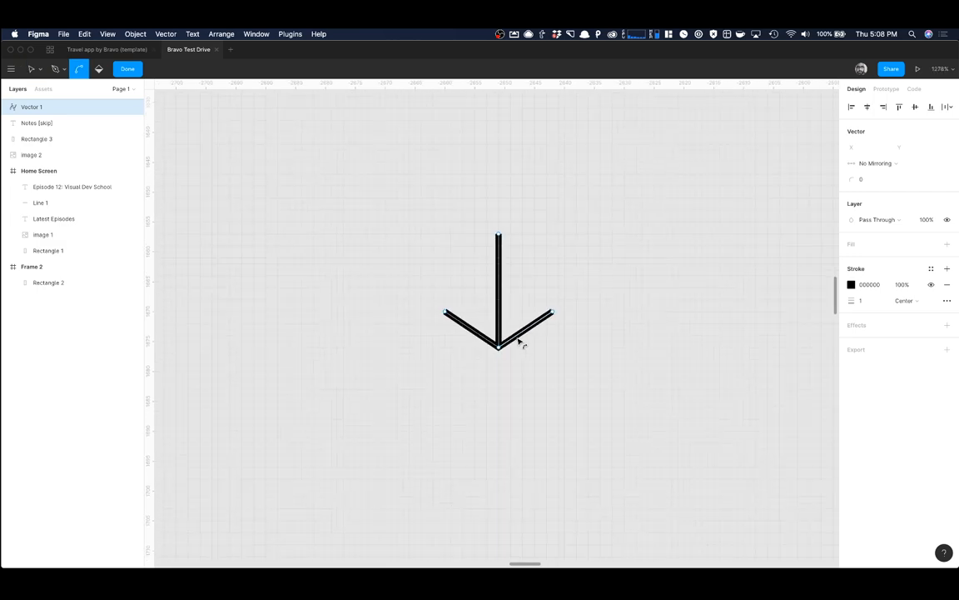
{"action": "scroll", "coordinate": [518, 340], "scroll_direction": "up", "scroll_amount": 2}
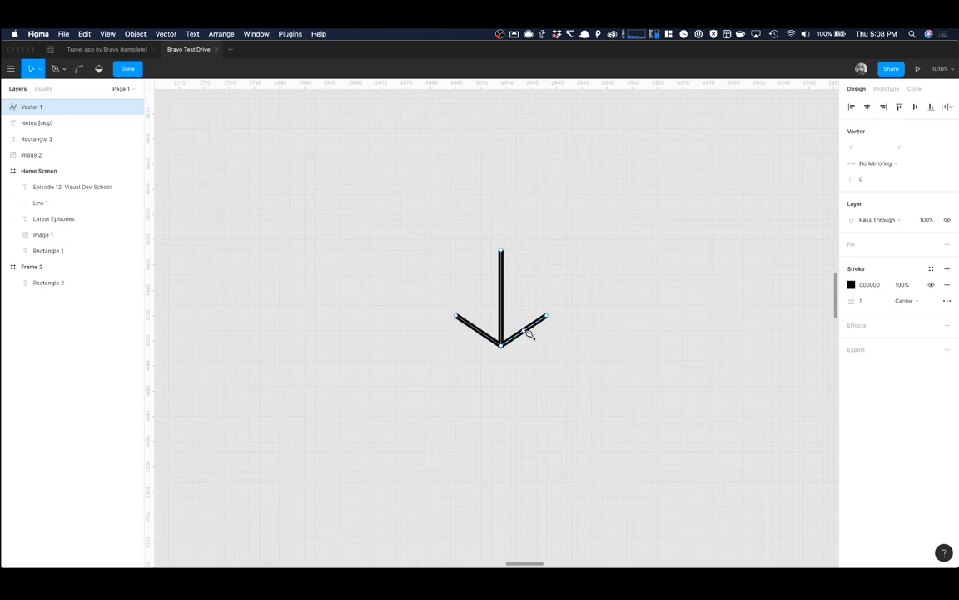
{"action": "key", "text": "Escape"}
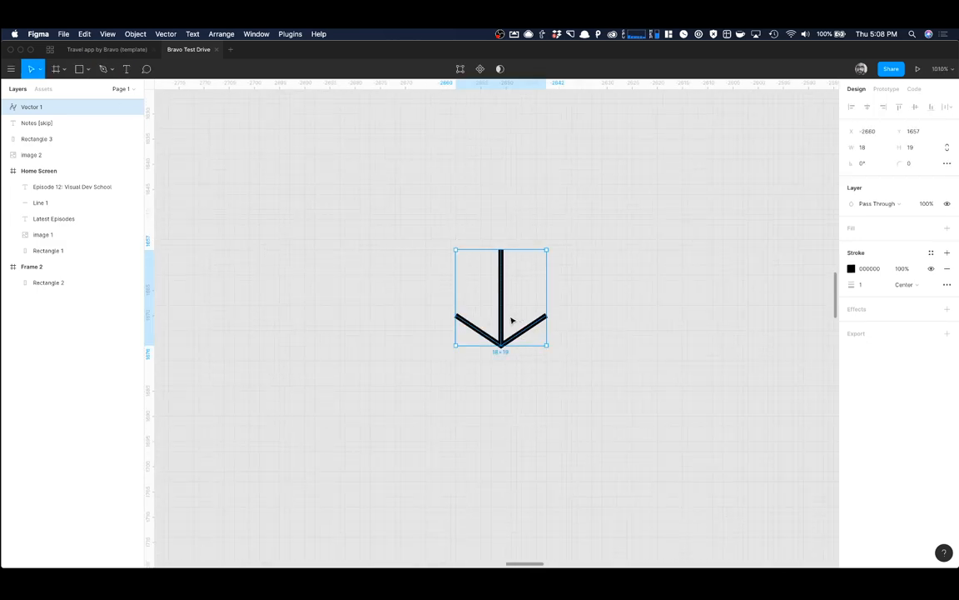
Step: Move the down arrow up and to the left, to about X -2703, Y 1639, and enlarge it to about 25 by 26 px
{"action": "left_click_drag", "start_coordinate": [499, 325], "coordinate": [337, 240]}
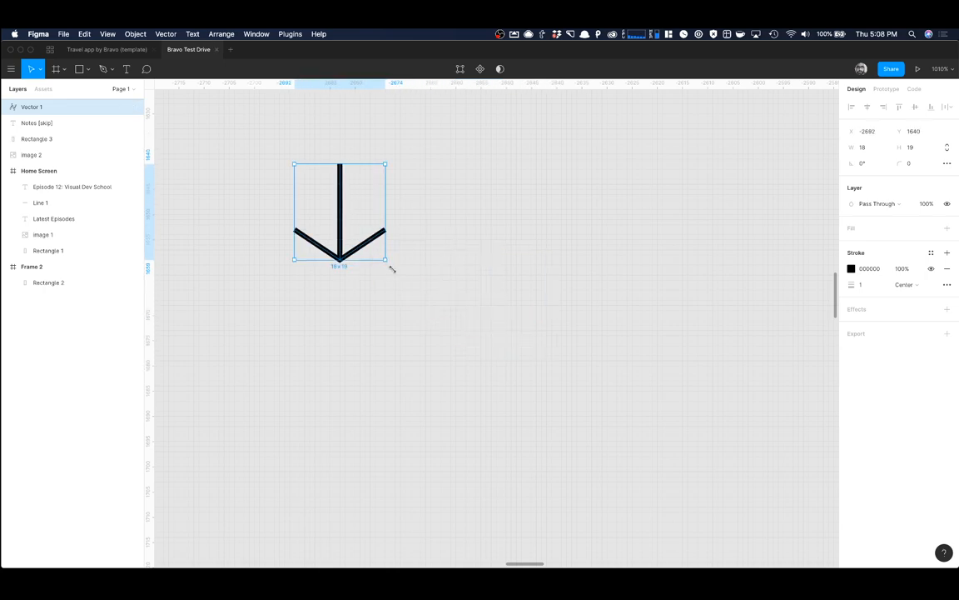
{"action": "left_click_drag", "start_coordinate": [392, 269], "coordinate": [331, 271]}
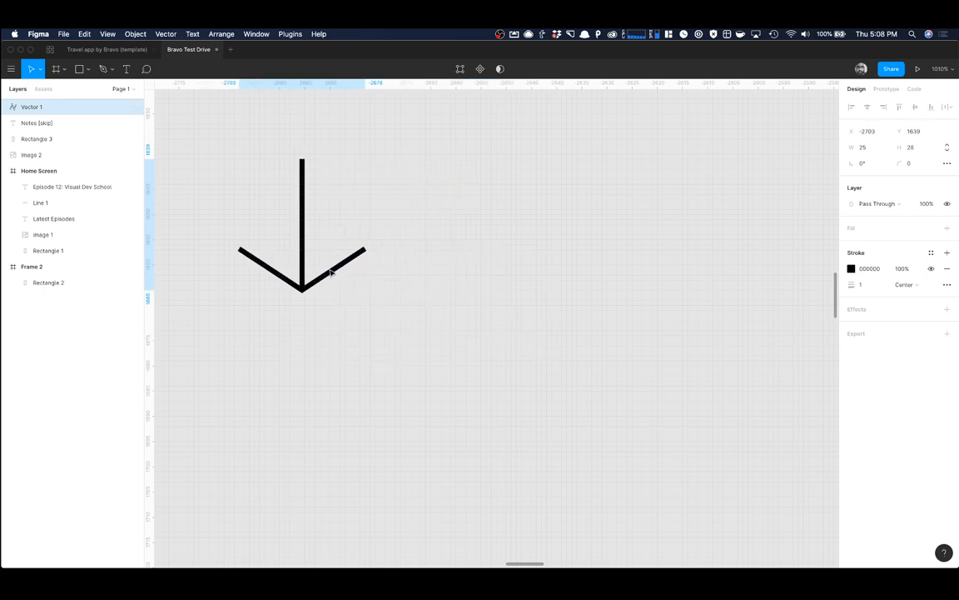
{"action": "left_click", "coordinate": [505, 245]}
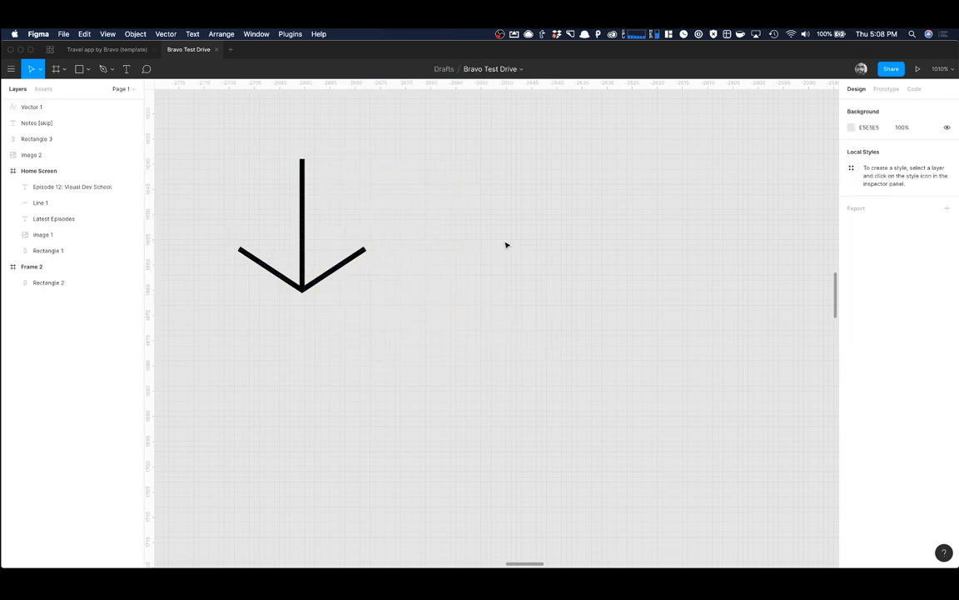
{"action": "left_click", "coordinate": [101, 68]}
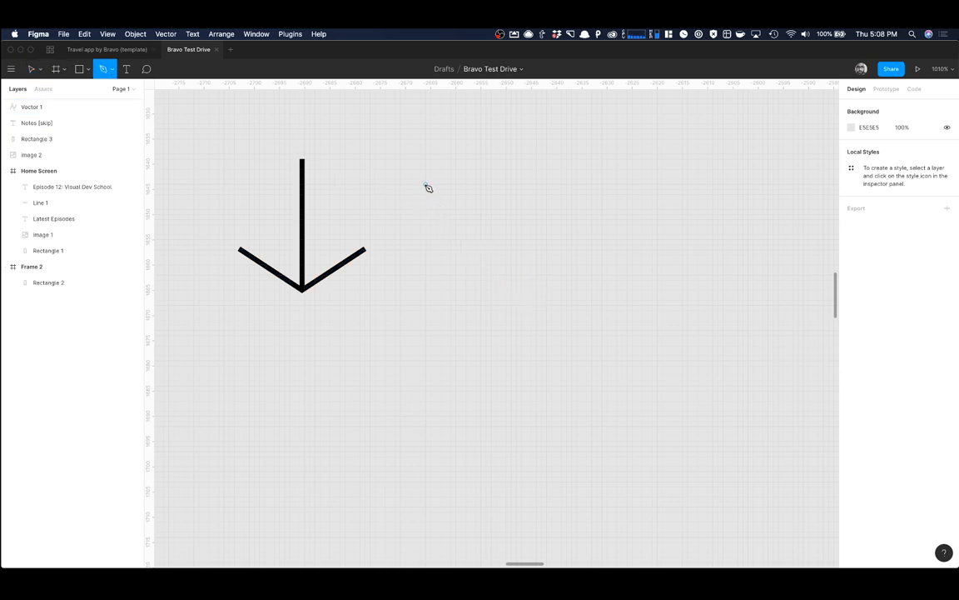
{"action": "left_click", "coordinate": [364, 251]}
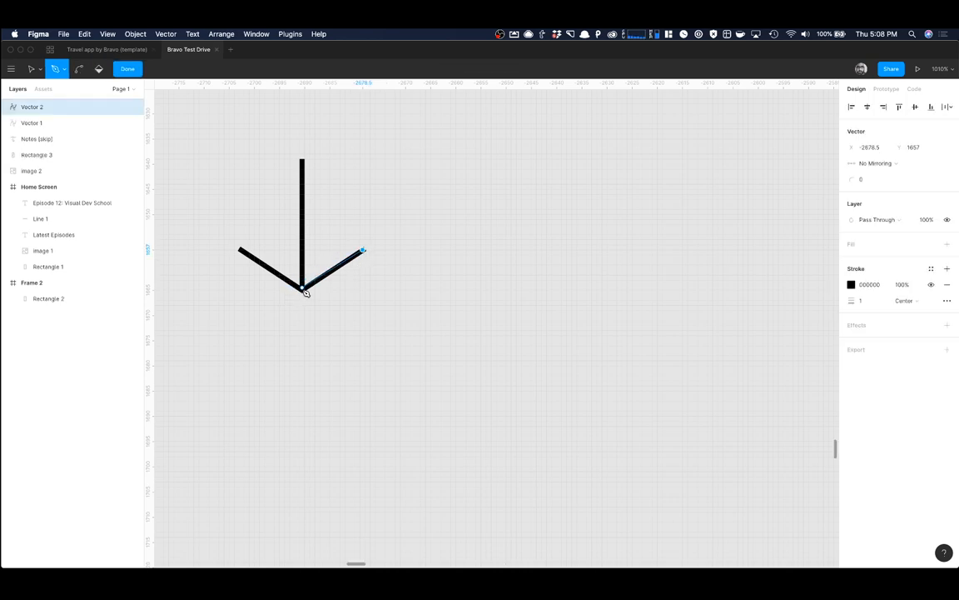
{"action": "left_click", "coordinate": [303, 290]}
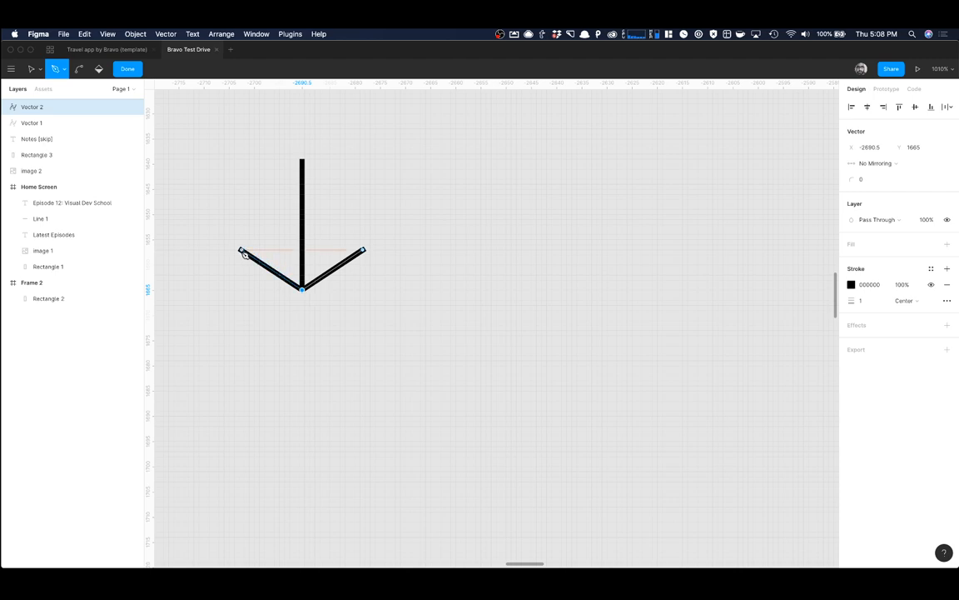
{"action": "left_click", "coordinate": [241, 251]}
{"action": "key", "text": "Escape"}
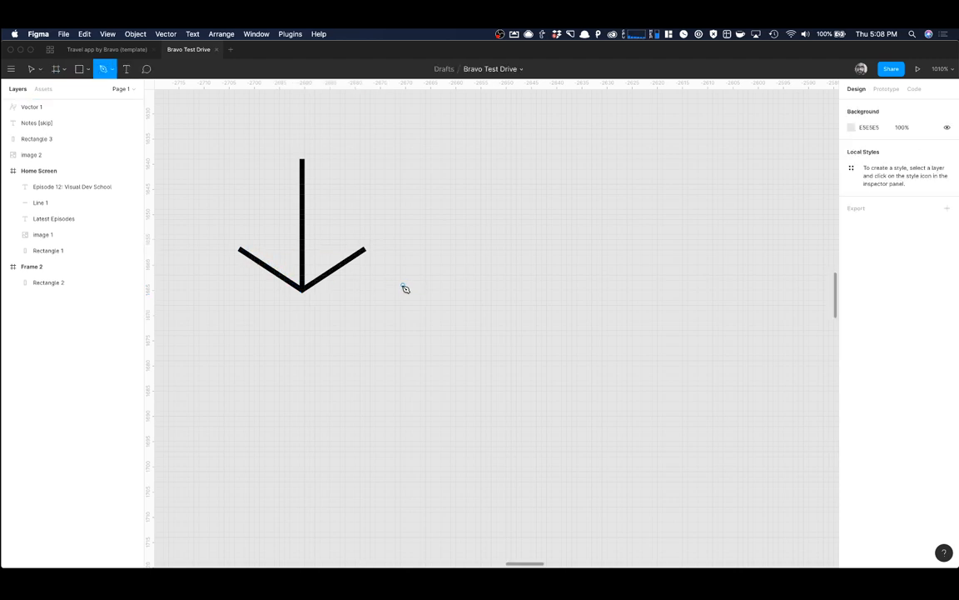
Step: Duplicate the down arrow to its right at the same height, at about X -2662, Y 1639
{"action": "key", "text": "v"}
{"action": "left_click", "coordinate": [331, 270]}
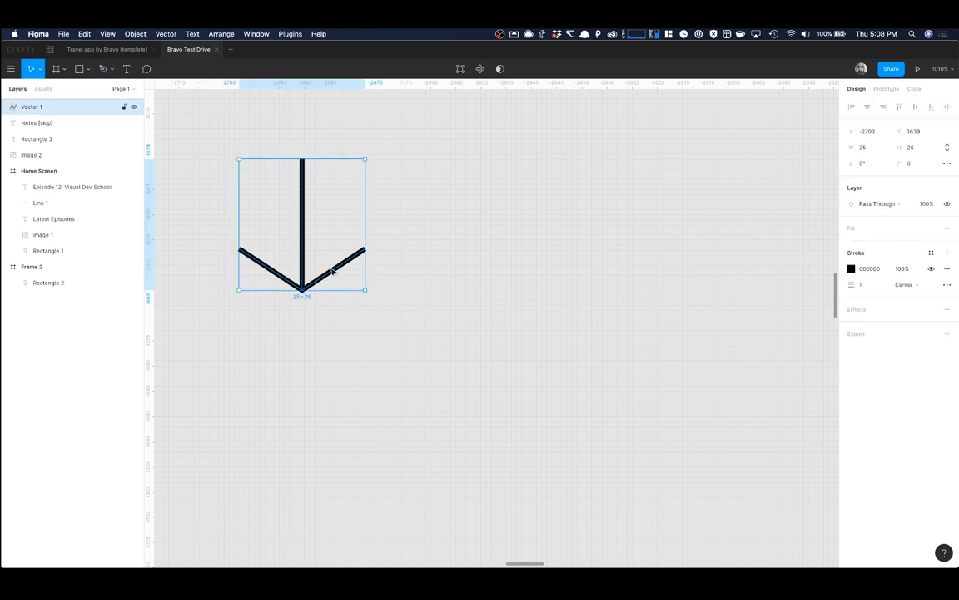
{"action": "left_click_drag", "start_coordinate": [332, 271], "coordinate": [539, 272]}
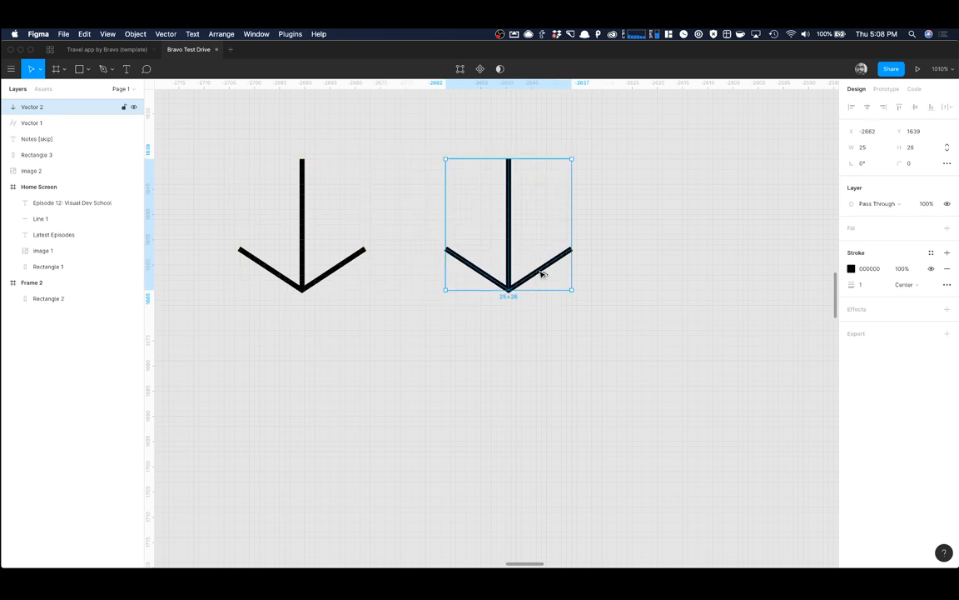
{"action": "left_click", "coordinate": [433, 335]}
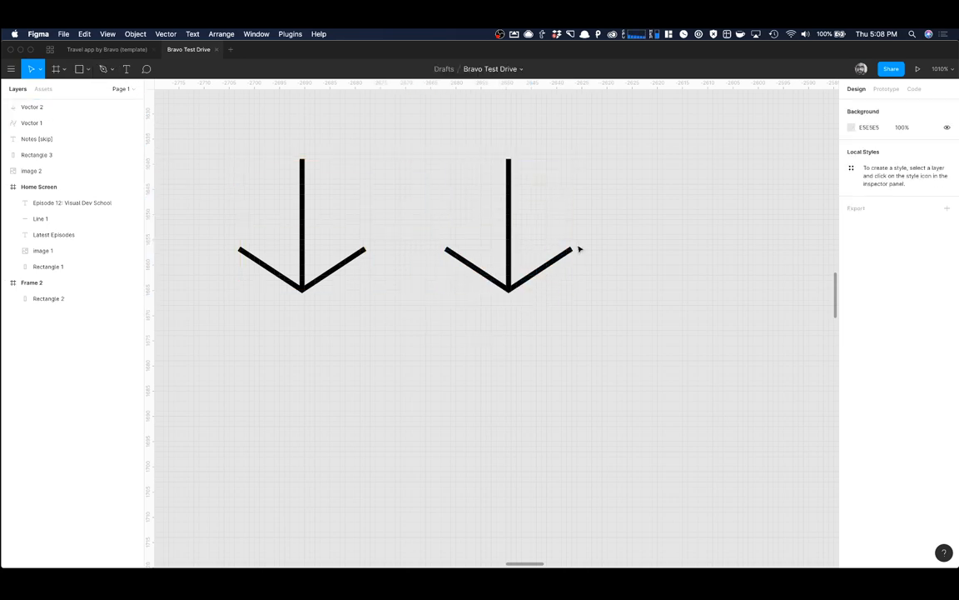
Step: Rotate the copied arrow 90° so it points right, and move it a little further right
{"action": "left_click", "coordinate": [543, 279]}
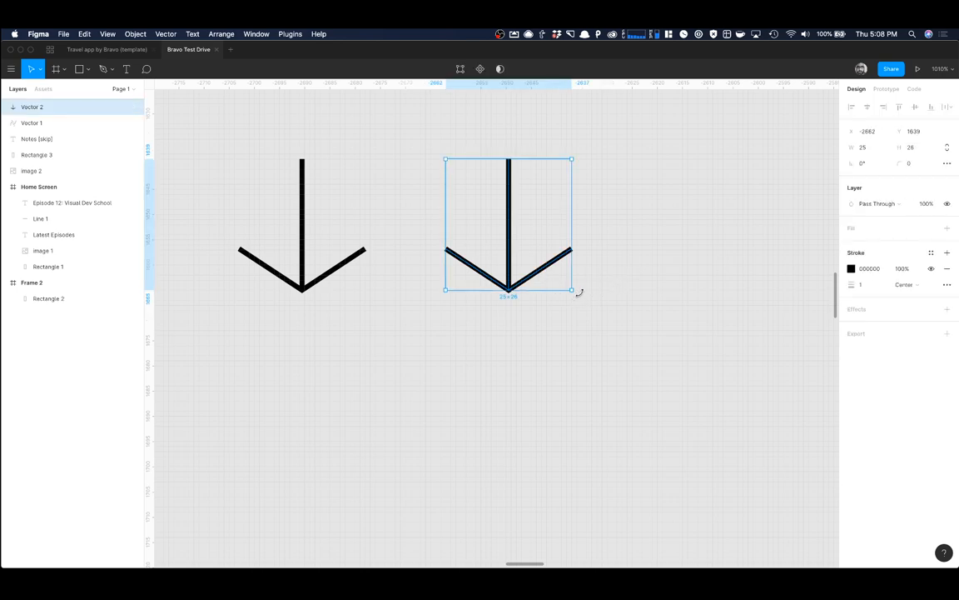
{"action": "left_click_drag", "start_coordinate": [579, 293], "coordinate": [590, 161]}
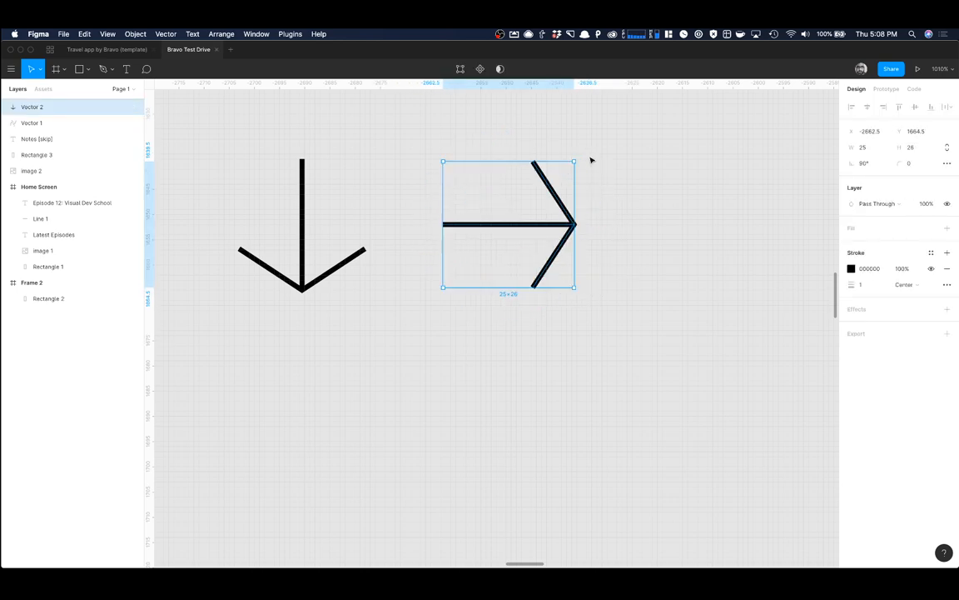
{"action": "left_click_drag", "start_coordinate": [499, 225], "coordinate": [547, 223]}
{"action": "left_click", "coordinate": [405, 212]}
Step: Draw a 42 by 42 px circle with the Ellipse tool over the down arrow and shift it up to about Y 1632
{"action": "left_click", "coordinate": [81, 71]}
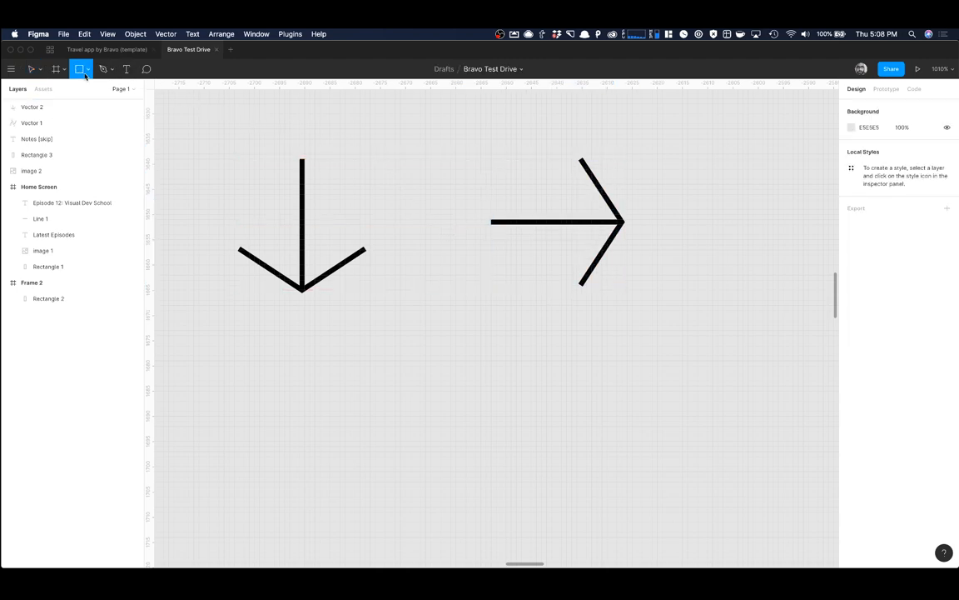
{"action": "left_click", "coordinate": [87, 70]}
{"action": "left_click", "coordinate": [76, 123]}
{"action": "scroll", "coordinate": [324, 207], "scroll_direction": "down", "scroll_amount": 3}
{"action": "left_click_drag", "start_coordinate": [244, 162], "coordinate": [358, 293]}
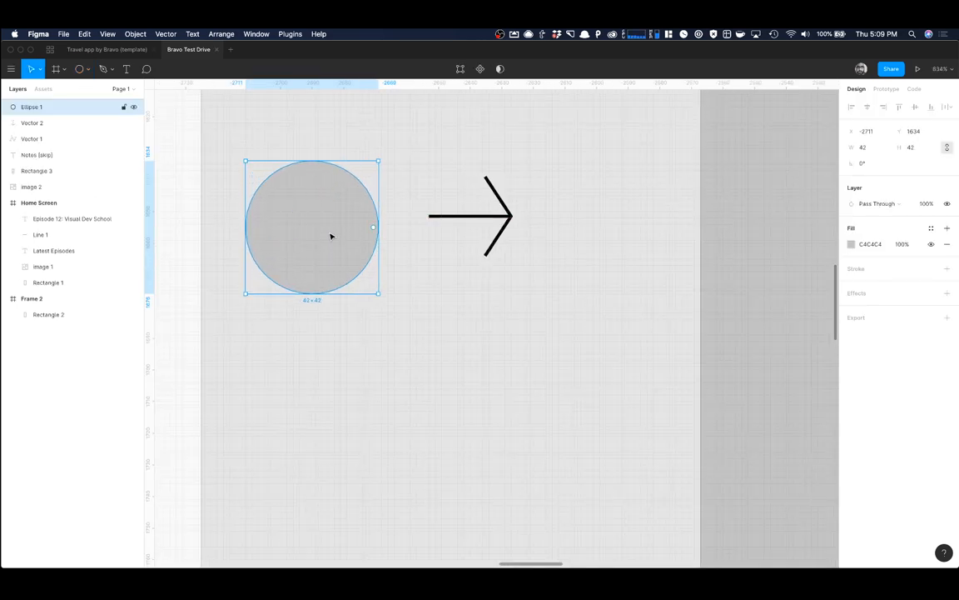
{"action": "left_click_drag", "start_coordinate": [331, 235], "coordinate": [331, 230]}
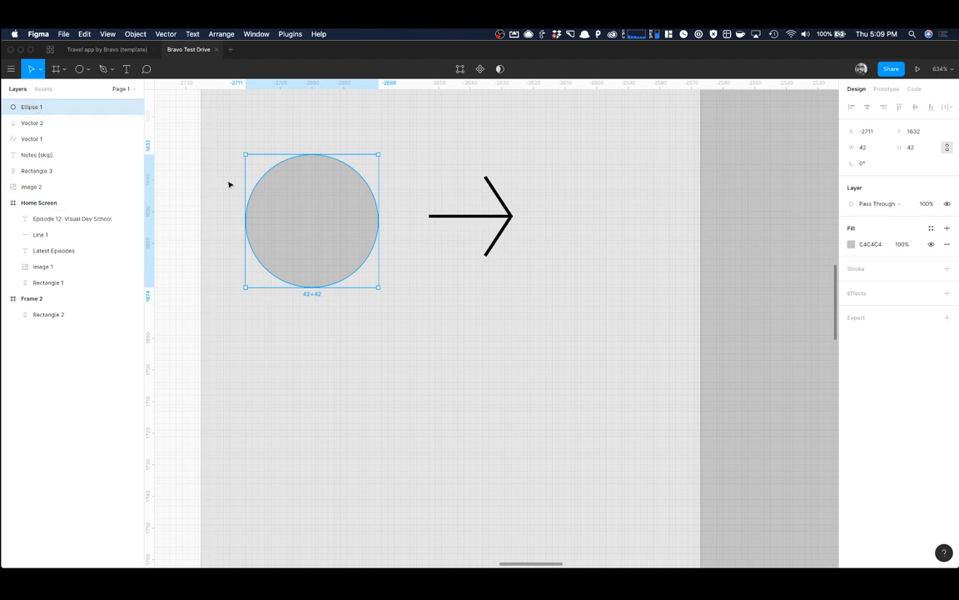
Step: Order the circle's layer below both arrows and centre the down arrow in the circle, at about X -2702, Y 1640
{"action": "left_click_drag", "start_coordinate": [92, 127], "coordinate": [82, 98]}
{"action": "left_click", "coordinate": [78, 139]}
{"action": "left_click_drag", "start_coordinate": [78, 146], "coordinate": [74, 120]}
{"action": "left_click", "coordinate": [478, 272]}
{"action": "left_click_drag", "start_coordinate": [316, 250], "coordinate": [325, 255]}
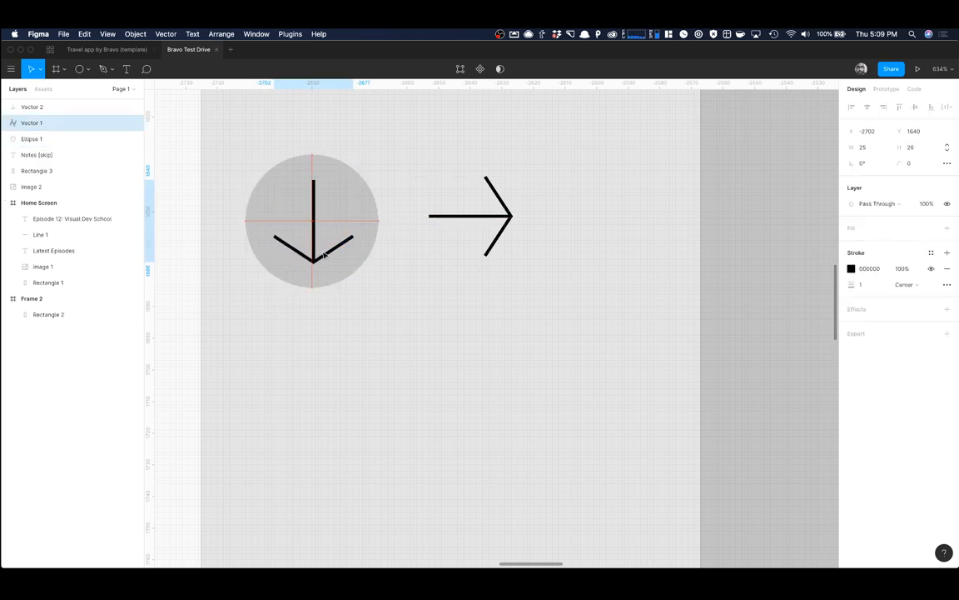
Step: Duplicate the grey circle behind the right-pointing arrow, at about X -2660, Y 1631
{"action": "left_click", "coordinate": [291, 229]}
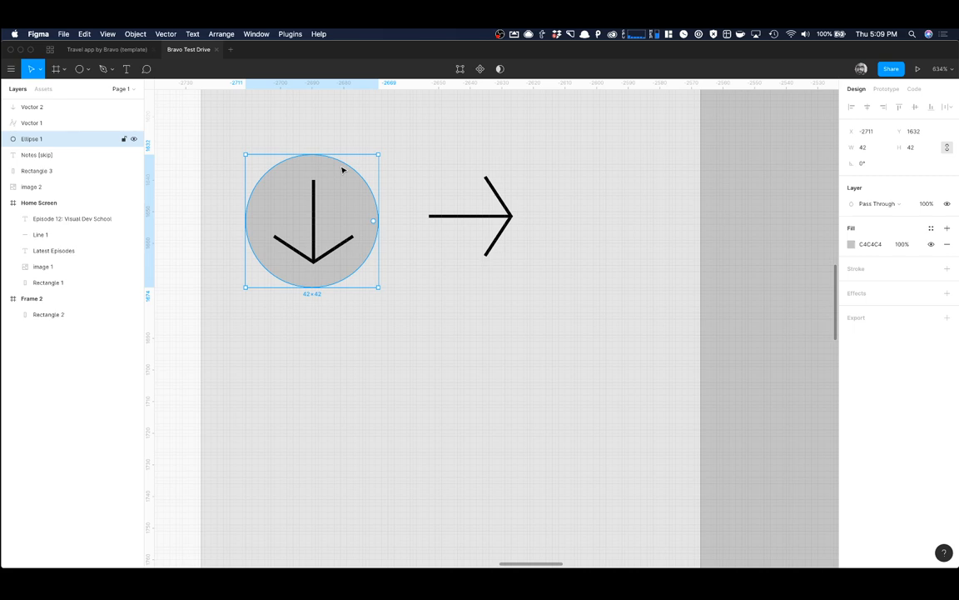
{"action": "left_click_drag", "start_coordinate": [343, 170], "coordinate": [502, 167]}
{"action": "key", "text": "Escape"}
{"action": "left_click", "coordinate": [467, 252]}
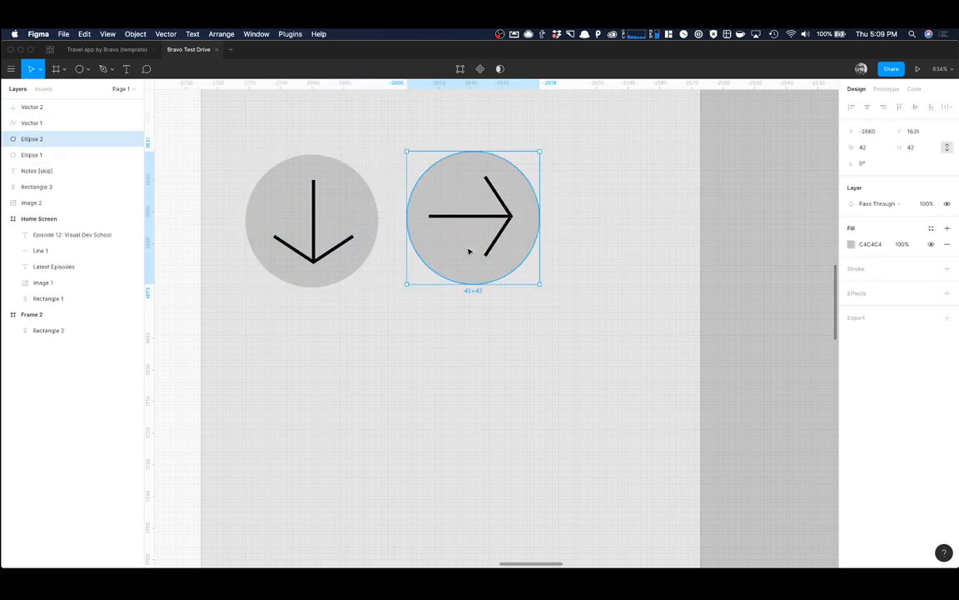
Step: Move the down arrow together with its circle into the Home Screen frame, to the right of the episode title below the divider line
{"action": "scroll", "coordinate": [421, 293], "scroll_direction": "down", "scroll_amount": 10}
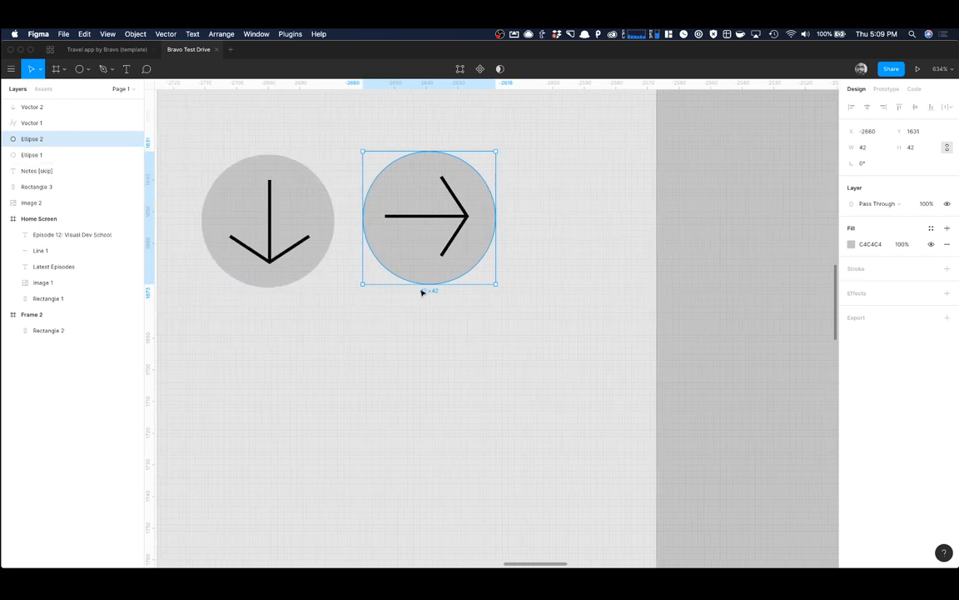
{"action": "scroll", "coordinate": [420, 300], "scroll_direction": "up", "scroll_amount": 8}
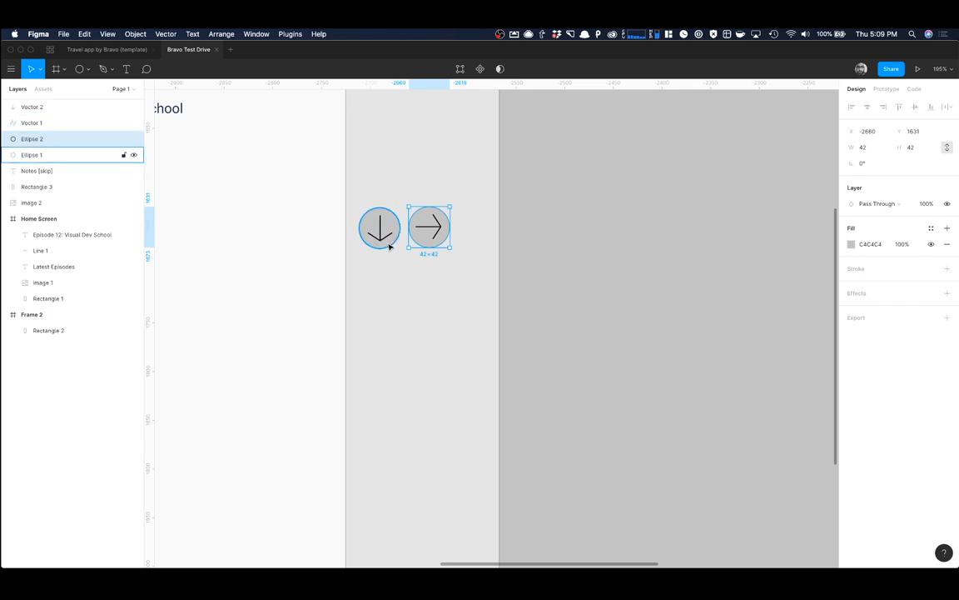
{"action": "left_click", "coordinate": [381, 241]}
{"action": "left_click", "coordinate": [375, 231], "text": "shift"}
{"action": "left_click_drag", "start_coordinate": [374, 231], "coordinate": [262, 173]}
{"action": "scroll", "coordinate": [261, 172], "scroll_direction": "up", "scroll_amount": 4}
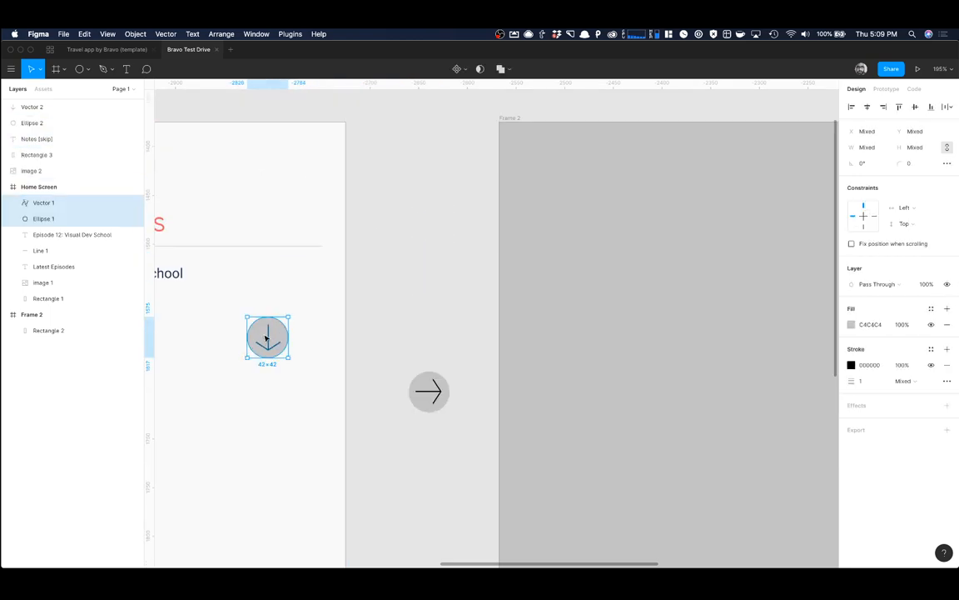
{"action": "left_click_drag", "start_coordinate": [265, 337], "coordinate": [253, 273]}
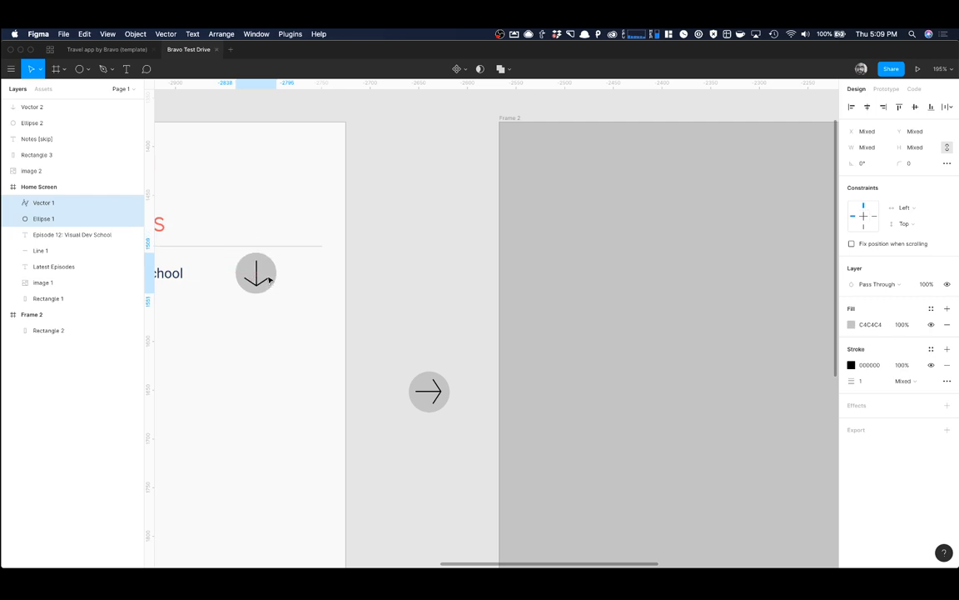
Step: Move the right-pointing arrow together with its circle into the Home Screen frame, beside the down arrow's circle, at about X 309, Y 139
{"action": "left_click", "coordinate": [428, 392]}
{"action": "left_click", "coordinate": [420, 409]}
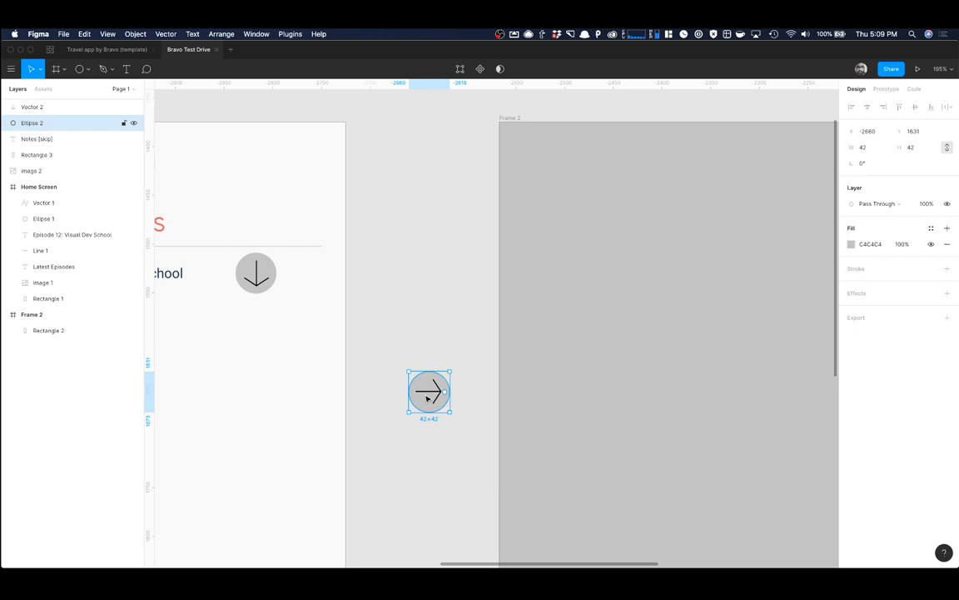
{"action": "left_click", "coordinate": [428, 398], "text": "shift"}
{"action": "left_click_drag", "start_coordinate": [428, 398], "coordinate": [303, 276]}
{"action": "scroll", "coordinate": [306, 275], "scroll_direction": "up", "scroll_amount": 3}
{"action": "scroll", "coordinate": [307, 274], "scroll_direction": "down", "scroll_amount": 5}
{"action": "scroll", "coordinate": [308, 275], "scroll_direction": "up", "scroll_amount": 2}
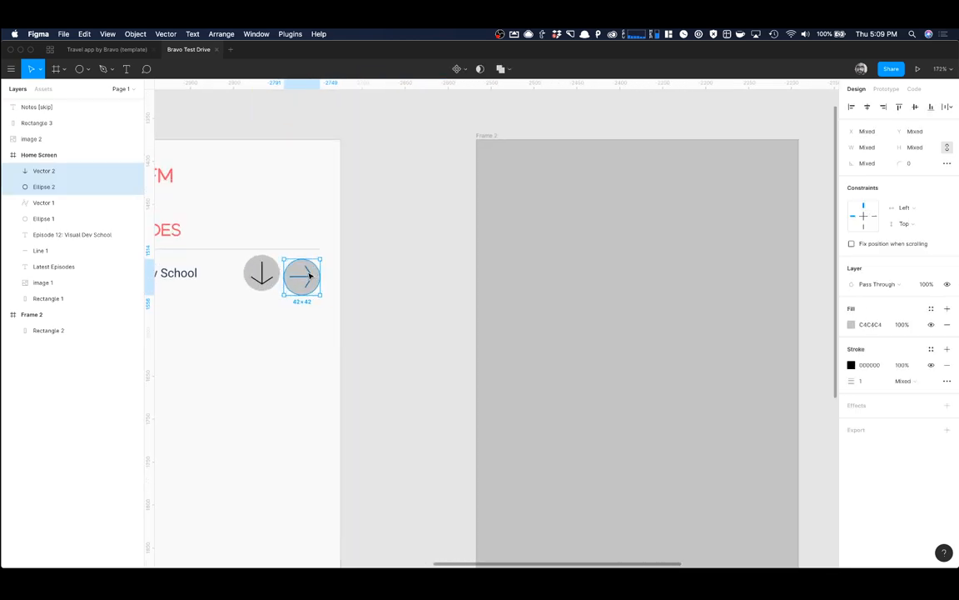
Step: Fill the circle behind the down arrow with the coral document colour FF6768
{"action": "scroll", "coordinate": [310, 275], "scroll_direction": "left", "scroll_amount": 5}
{"action": "scroll", "coordinate": [421, 279], "scroll_direction": "up", "scroll_amount": 3}
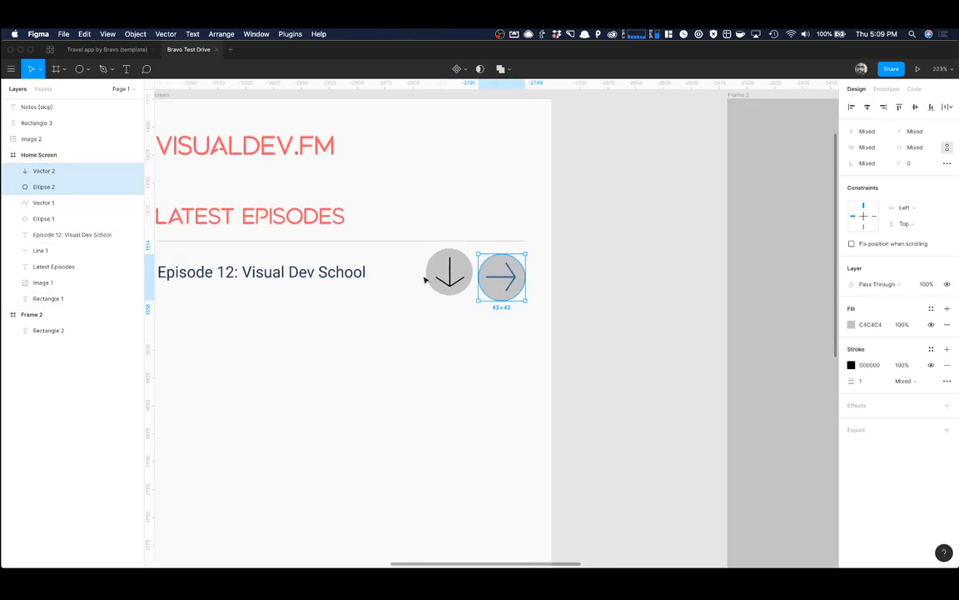
{"action": "scroll", "coordinate": [433, 277], "scroll_direction": "up", "scroll_amount": 1}
{"action": "left_click", "coordinate": [450, 275]}
{"action": "left_click", "coordinate": [453, 283], "text": "shift"}
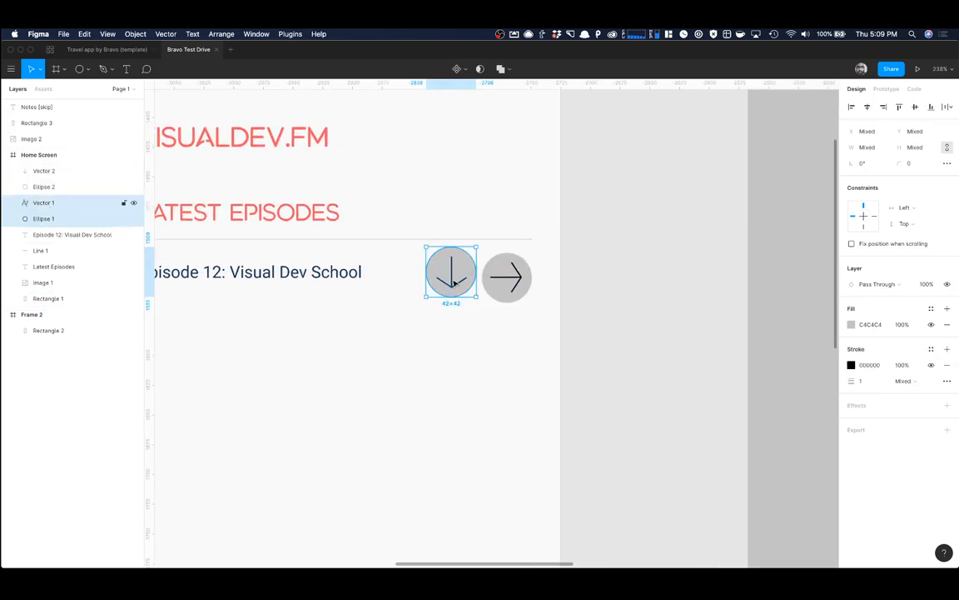
{"action": "left_click", "coordinate": [486, 320]}
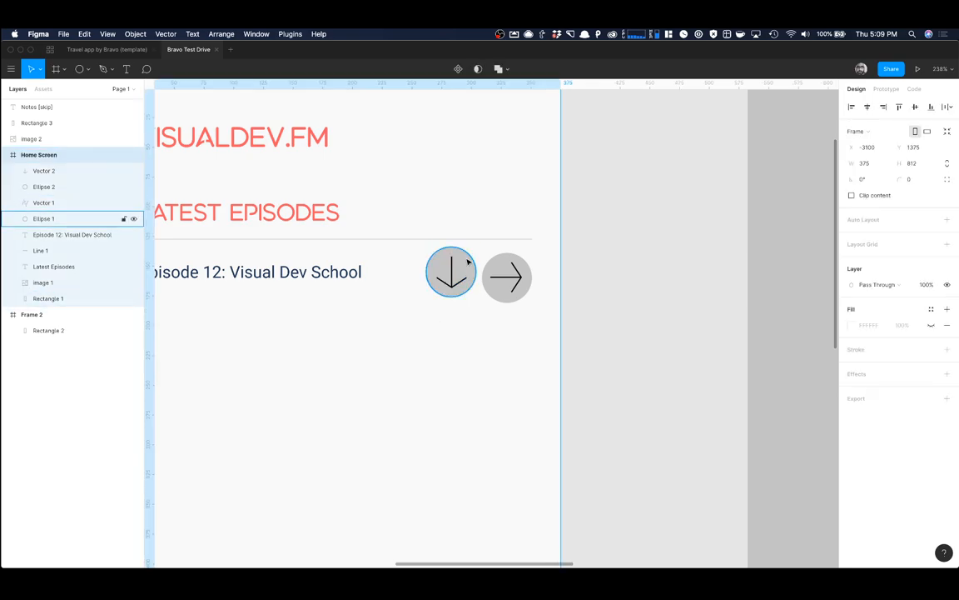
{"action": "left_click", "coordinate": [469, 262]}
{"action": "left_click", "coordinate": [851, 324]}
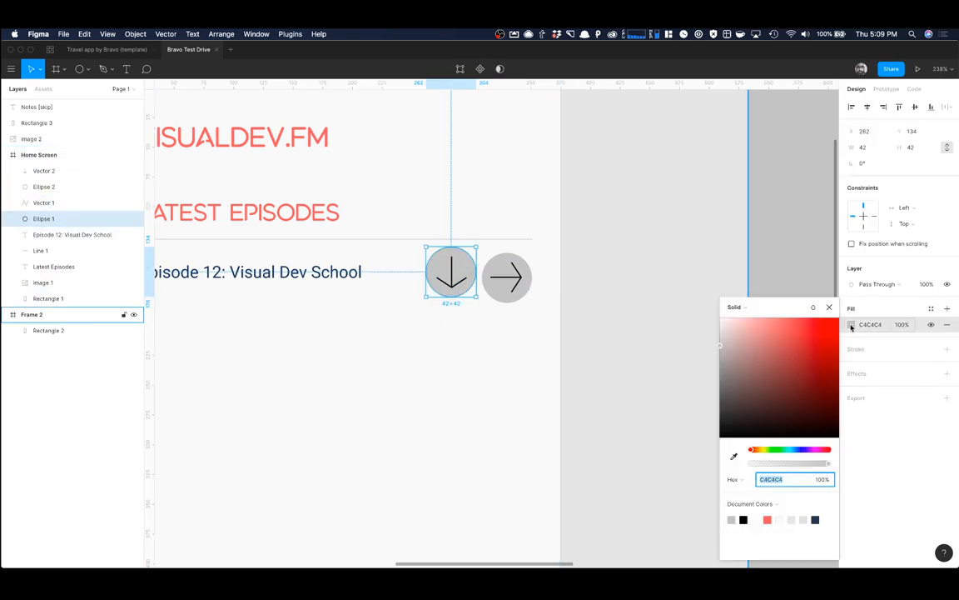
{"action": "left_click", "coordinate": [767, 518]}
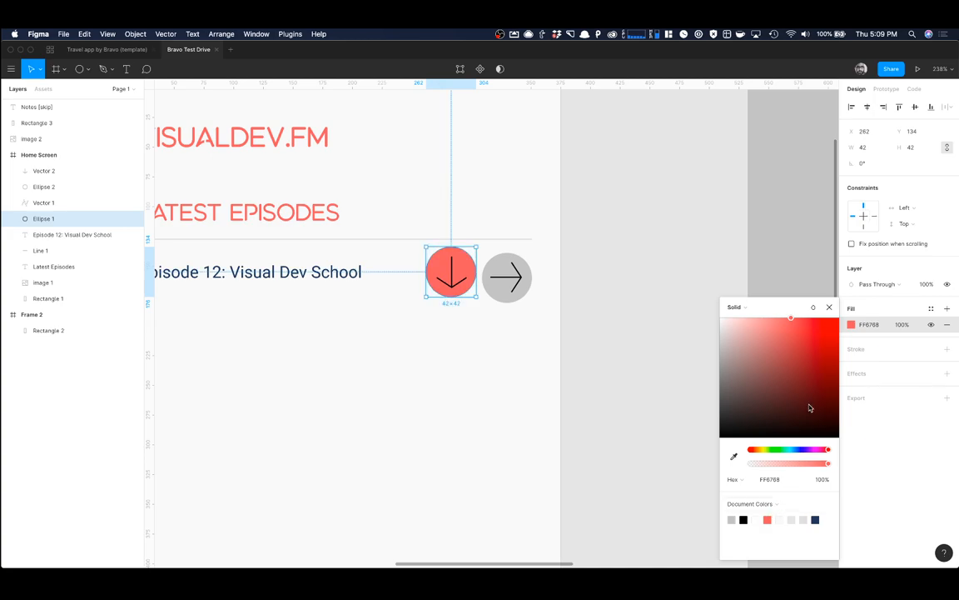
{"action": "left_click", "coordinate": [597, 251]}
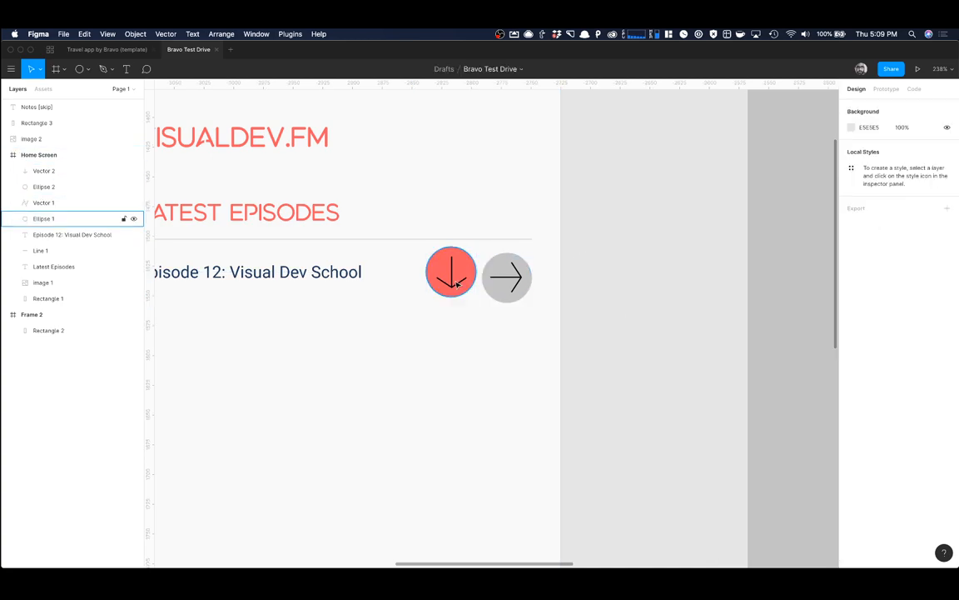
Step: Set the down arrow's stroke width to 4 with round joins and round caps
{"action": "left_click", "coordinate": [455, 282]}
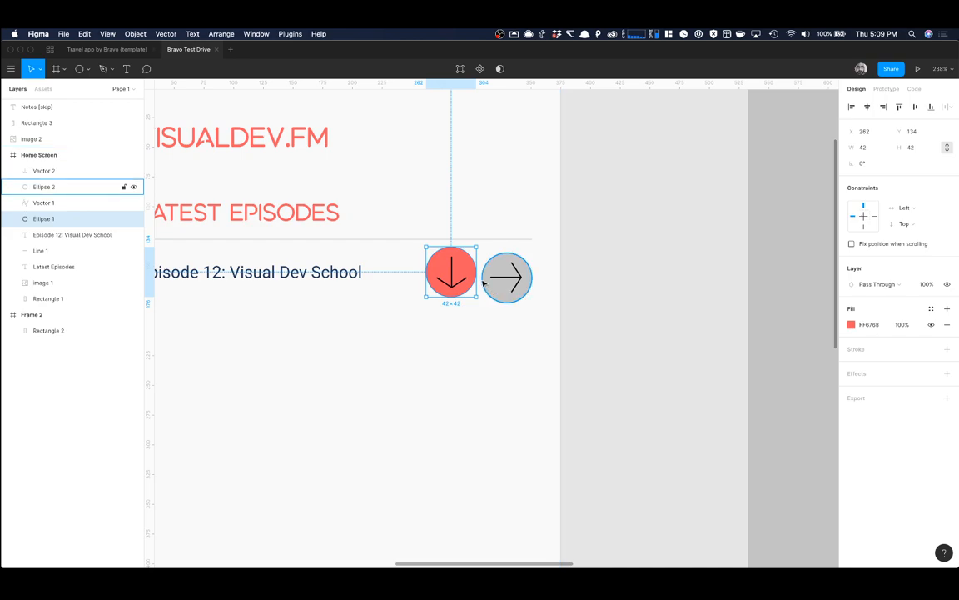
{"action": "left_click", "coordinate": [450, 275]}
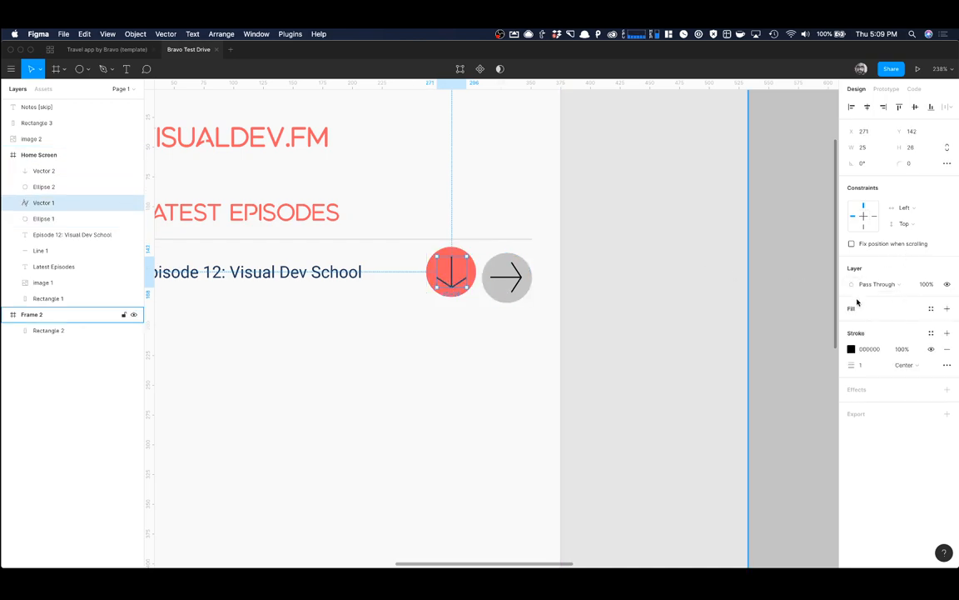
{"action": "left_click_drag", "start_coordinate": [853, 365], "coordinate": [854, 364]}
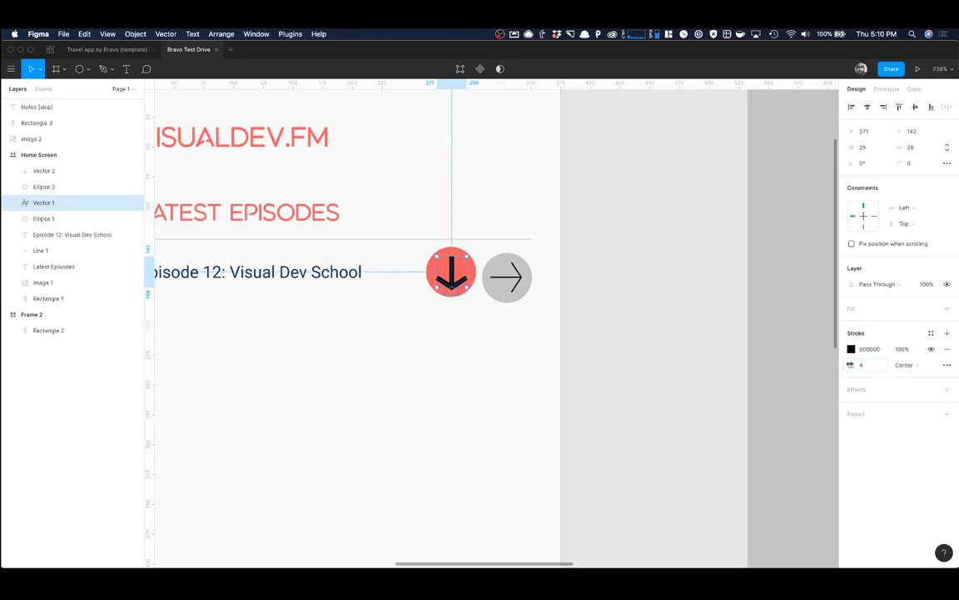
{"action": "left_click", "coordinate": [946, 365]}
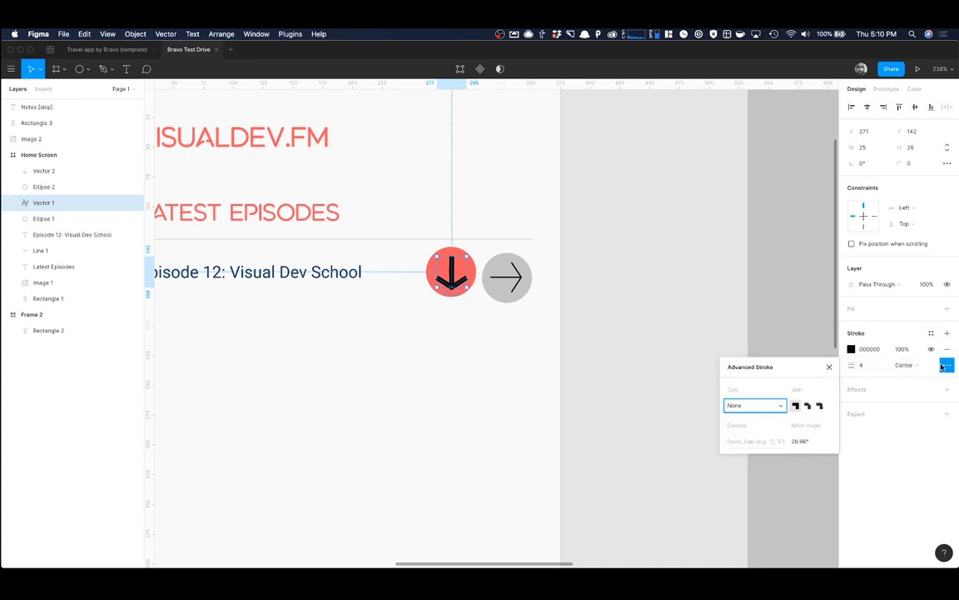
{"action": "left_click", "coordinate": [819, 407]}
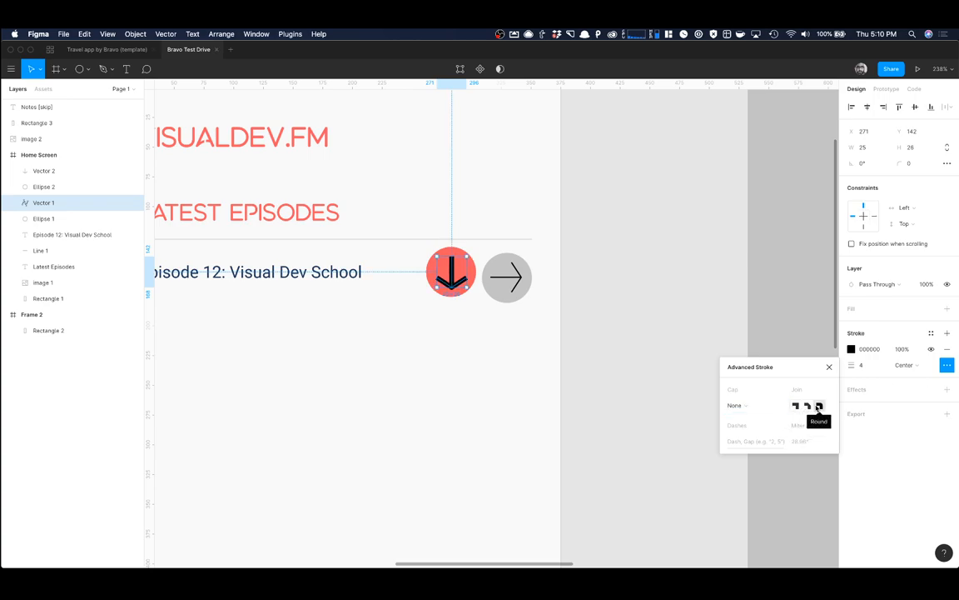
{"action": "left_click", "coordinate": [739, 406]}
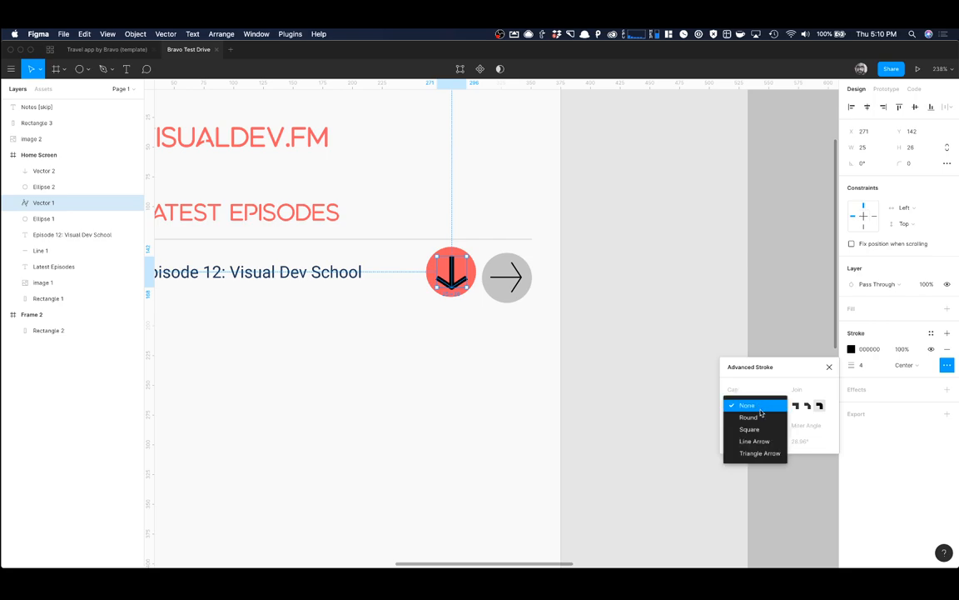
{"action": "left_click", "coordinate": [748, 417]}
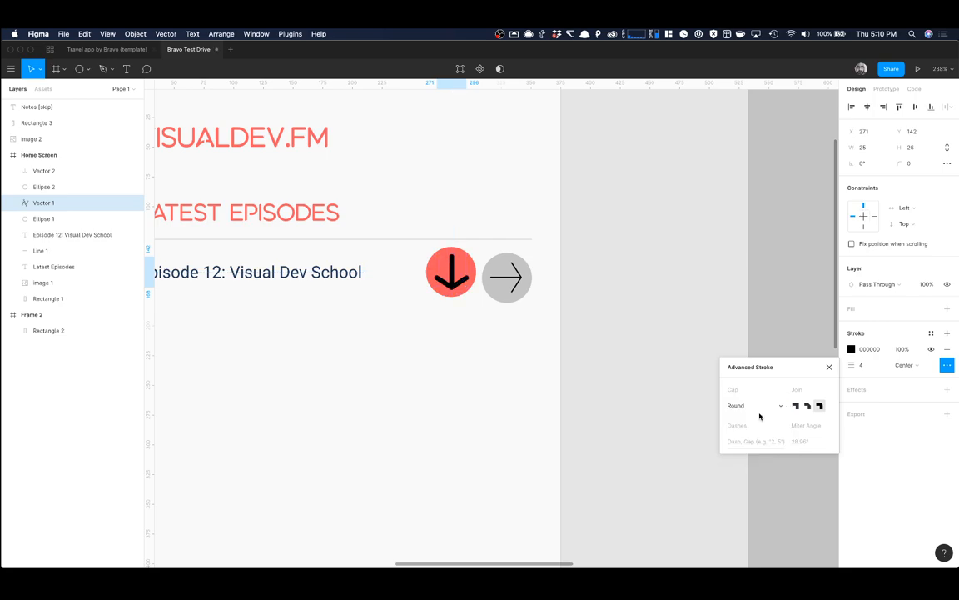
{"action": "left_click", "coordinate": [726, 320]}
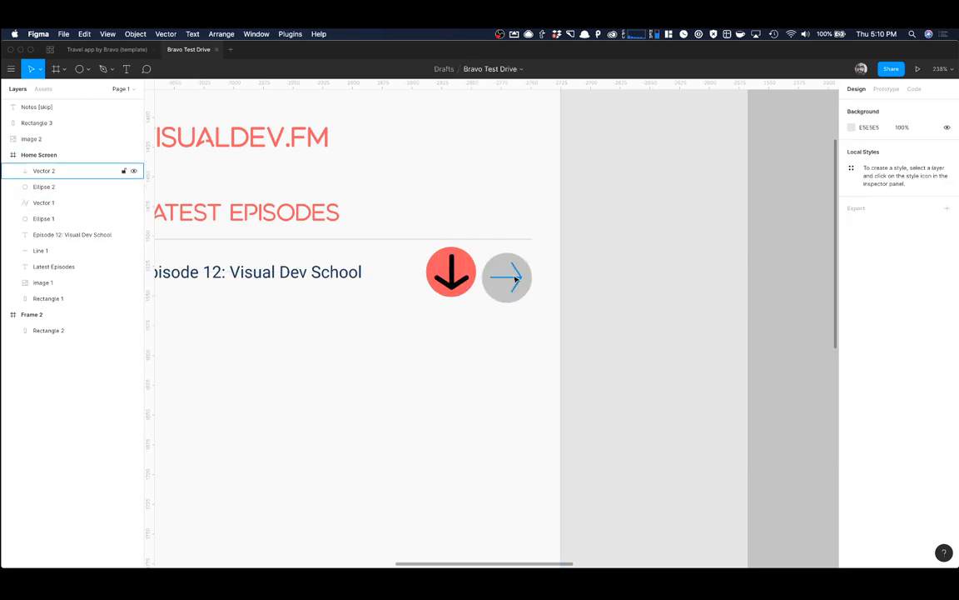
Step: Give the right-pointing arrow a stroke width of 4 with round joins and round caps
{"action": "left_click", "coordinate": [43, 171]}
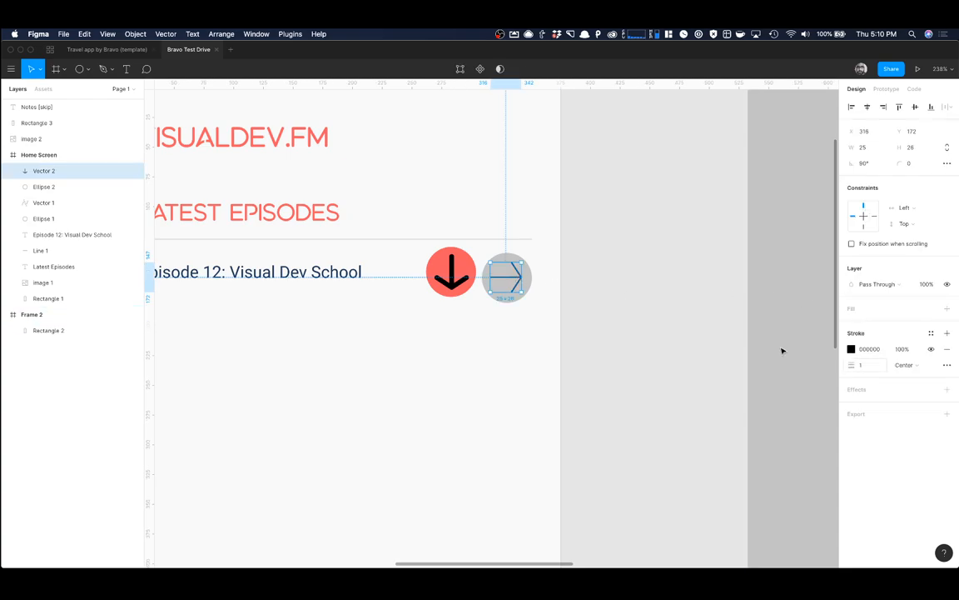
{"action": "left_click", "coordinate": [448, 273]}
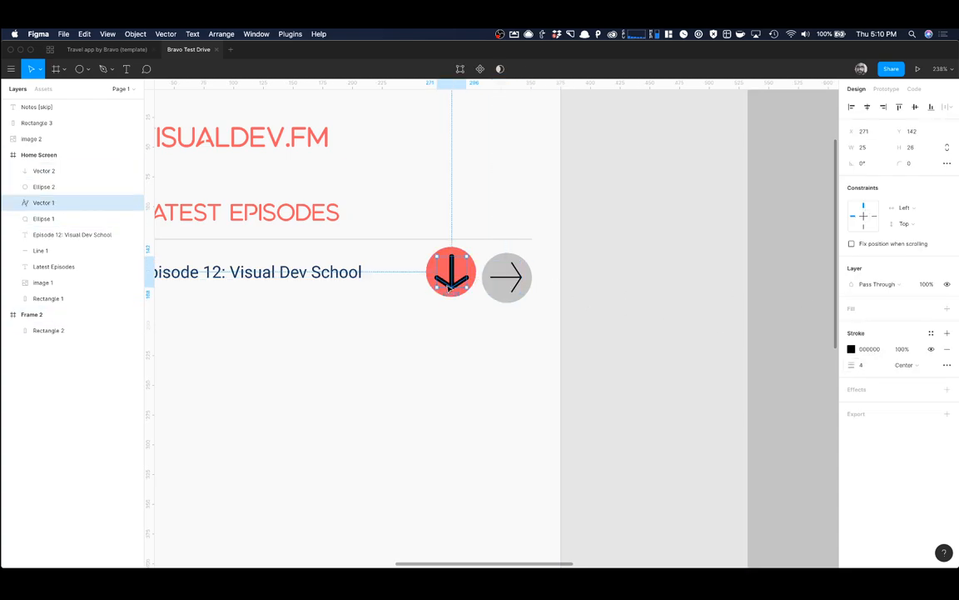
{"action": "left_click", "coordinate": [516, 283]}
{"action": "left_click_drag", "start_coordinate": [853, 364], "coordinate": [855, 363]}
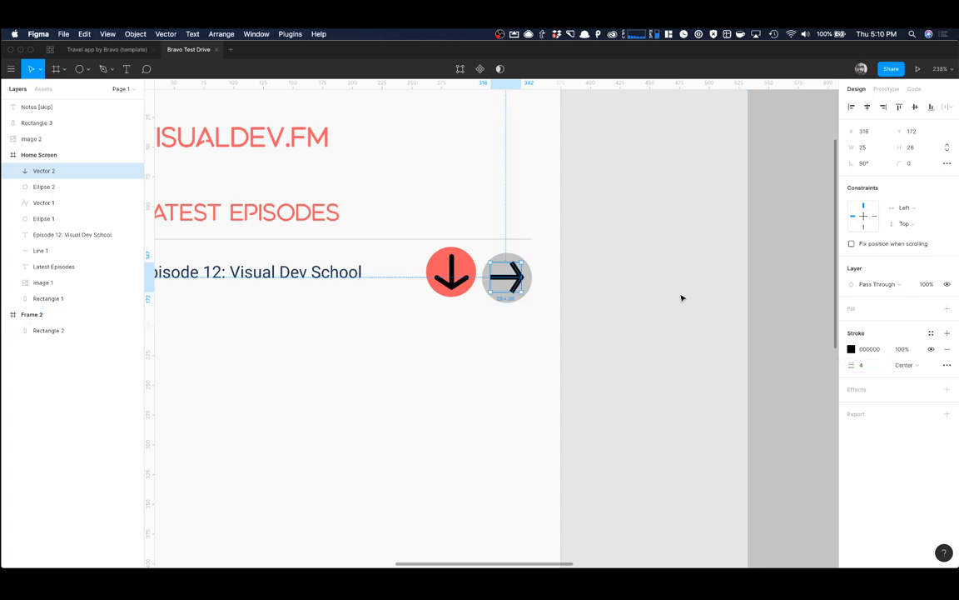
{"action": "left_click", "coordinate": [947, 365]}
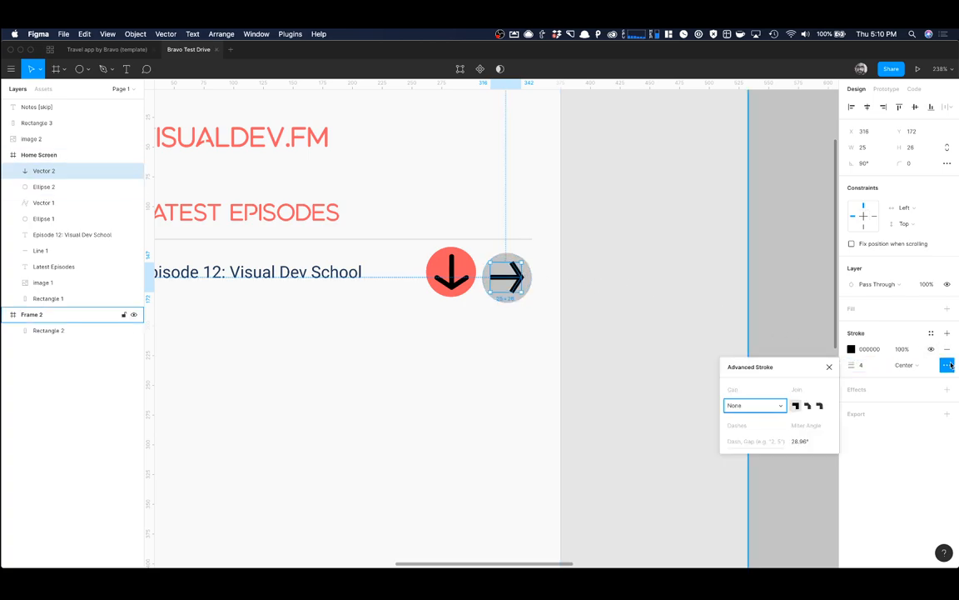
{"action": "left_click", "coordinate": [820, 406]}
{"action": "left_click", "coordinate": [754, 406]}
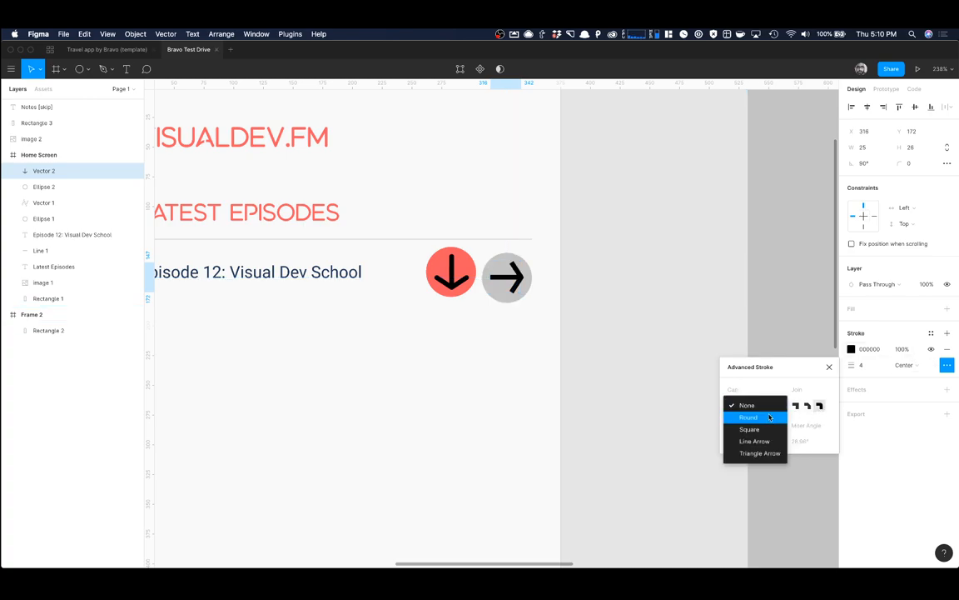
{"action": "left_click", "coordinate": [749, 416]}
{"action": "left_click", "coordinate": [749, 338]}
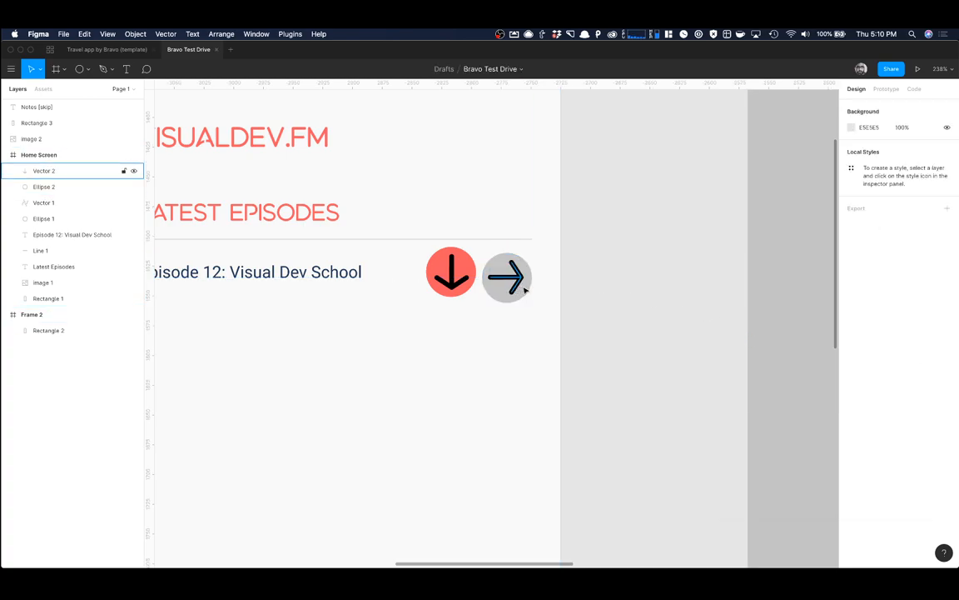
Step: Fill the circle behind the right-pointing arrow with the navy document colour 263859
{"action": "left_click", "coordinate": [43, 186]}
{"action": "left_click", "coordinate": [851, 324]}
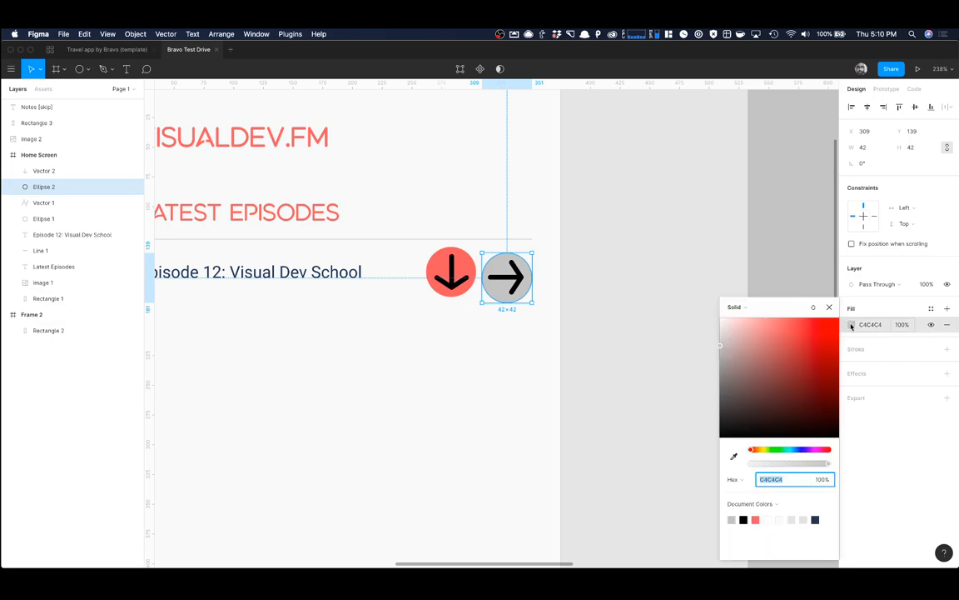
{"action": "left_click", "coordinate": [815, 519]}
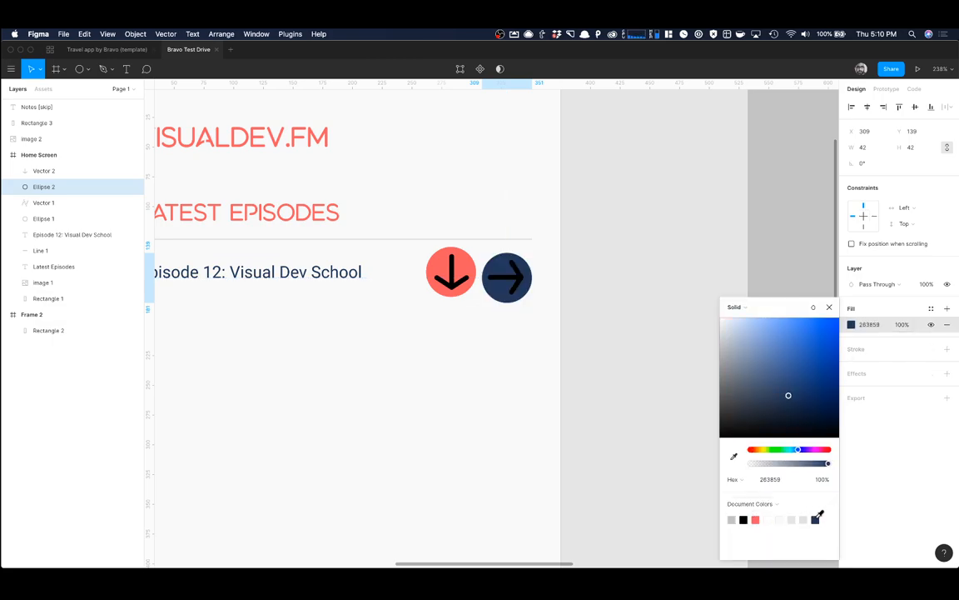
{"action": "left_click", "coordinate": [760, 296]}
Step: Recolour the arrow strokes, using F9F9F9 for the right-pointing arrow and FFFFFF for the down arrow
{"action": "left_click", "coordinate": [512, 280]}
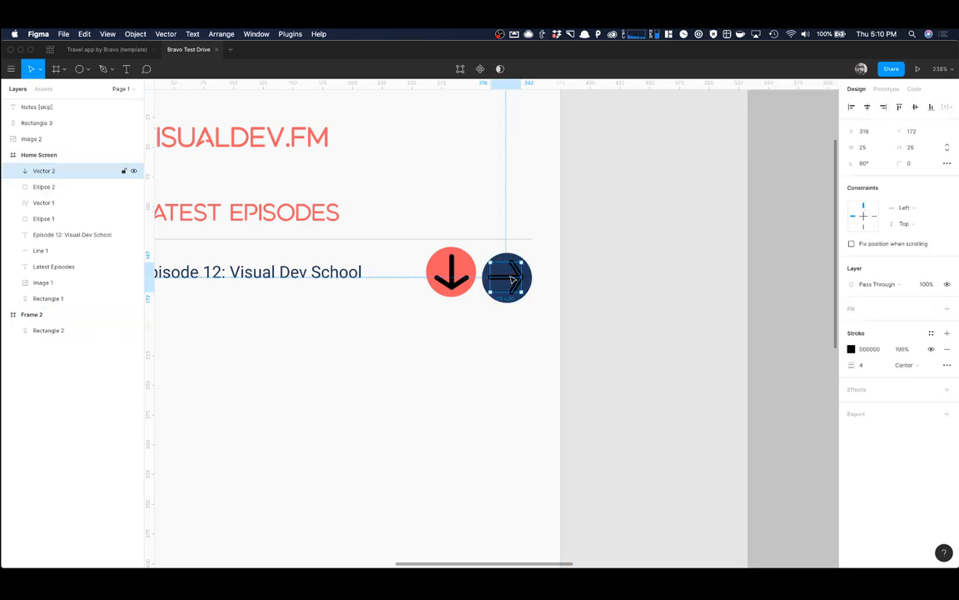
{"action": "left_click", "coordinate": [851, 349]}
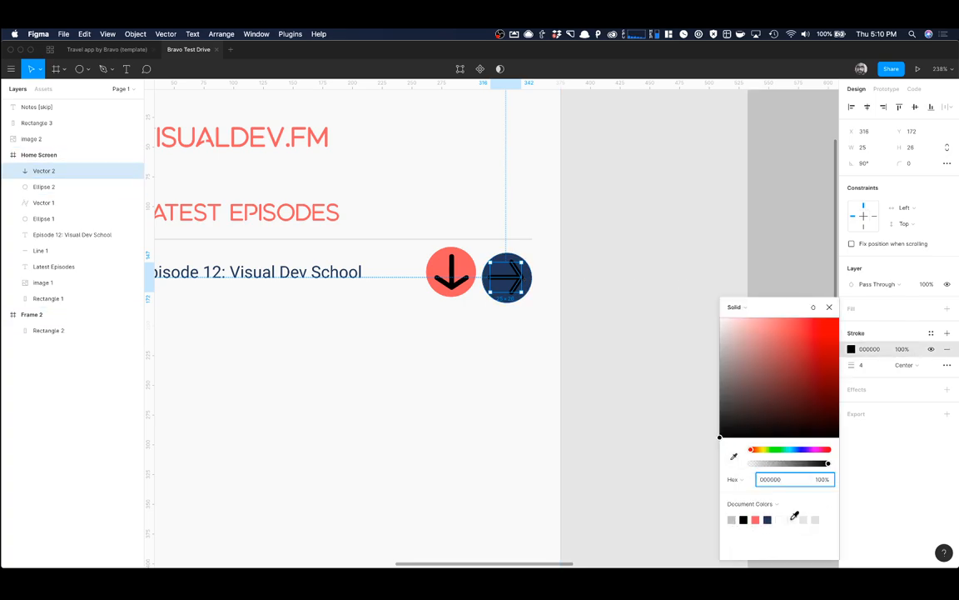
{"action": "left_click", "coordinate": [782, 517]}
{"action": "left_click", "coordinate": [627, 280]}
{"action": "left_click", "coordinate": [451, 260]}
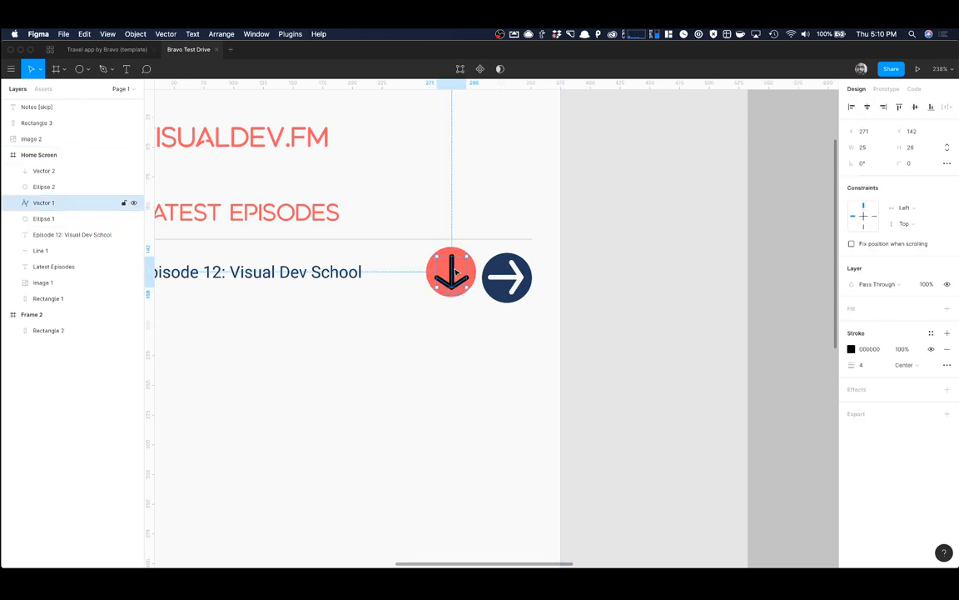
{"action": "left_click", "coordinate": [851, 349]}
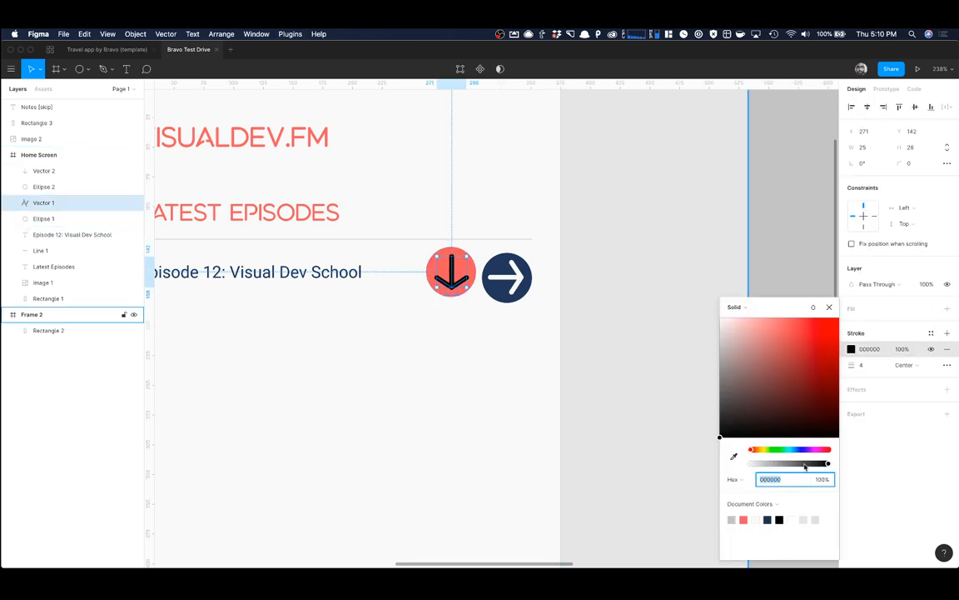
{"action": "left_click", "coordinate": [662, 360]}
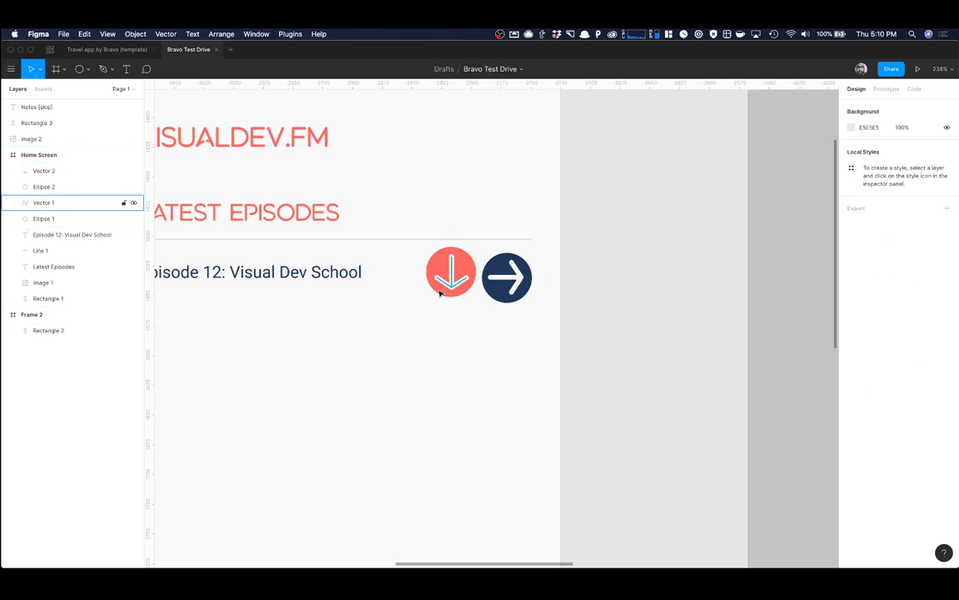
Step: Group the down arrow with its coral circle
{"action": "scroll", "coordinate": [431, 294], "scroll_direction": "down", "scroll_amount": 2}
{"action": "scroll", "coordinate": [431, 293], "scroll_direction": "down", "scroll_amount": 2}
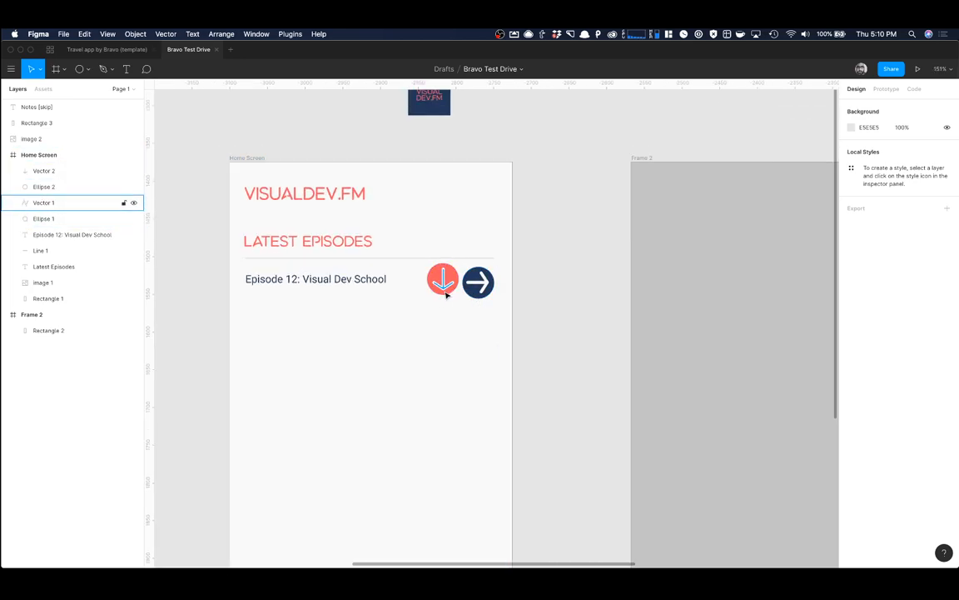
{"action": "scroll", "coordinate": [483, 295], "scroll_direction": "up", "scroll_amount": 6}
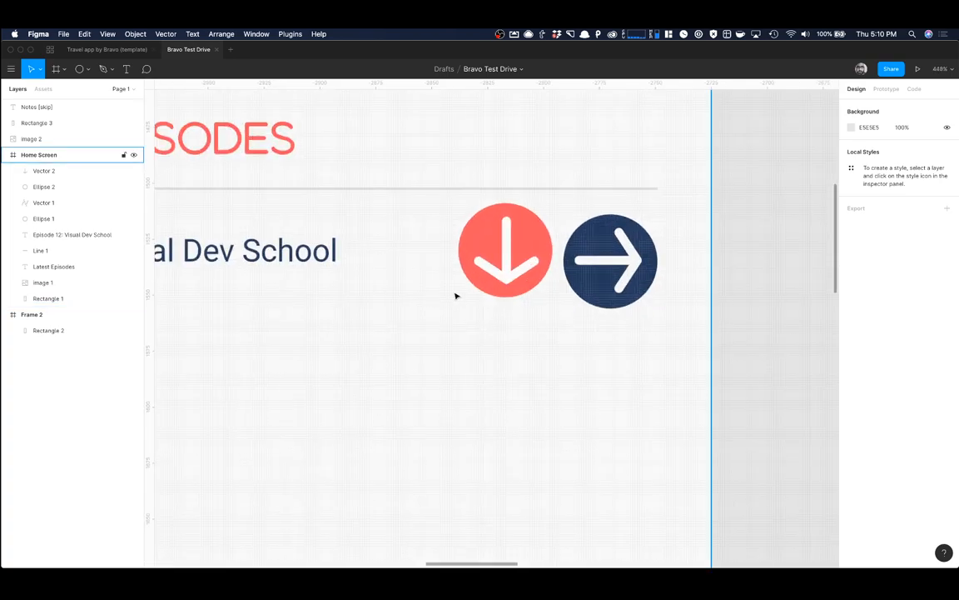
{"action": "scroll", "coordinate": [520, 296], "scroll_direction": "down", "scroll_amount": 1}
{"action": "left_click", "coordinate": [515, 287]}
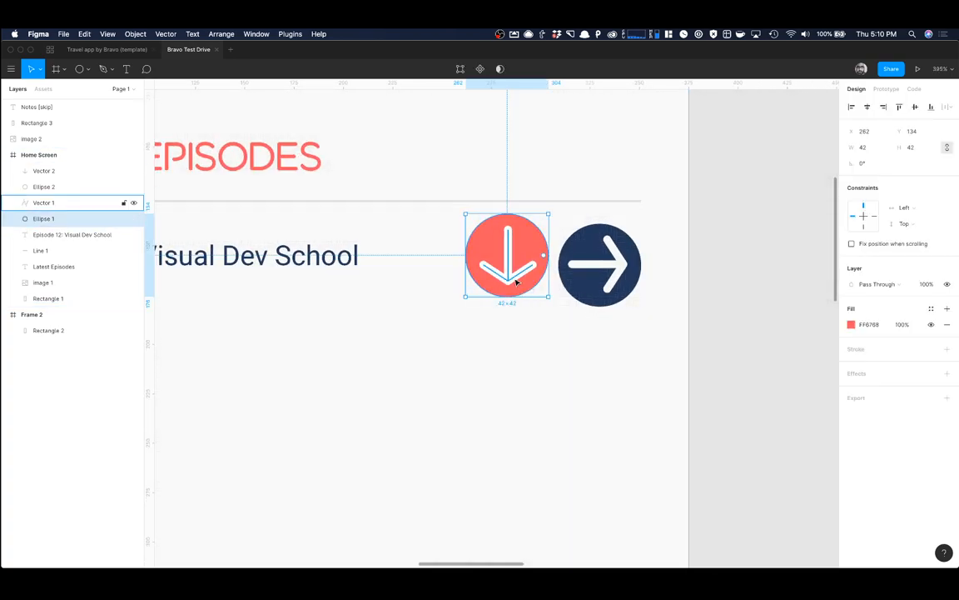
{"action": "left_click", "coordinate": [516, 280], "text": "shift"}
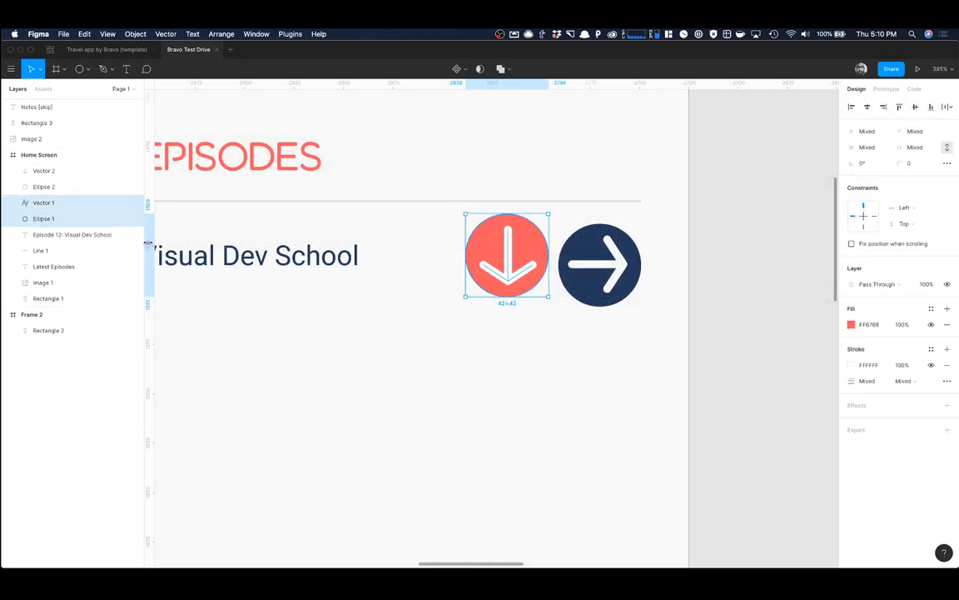
{"action": "key", "text": "super+g"}
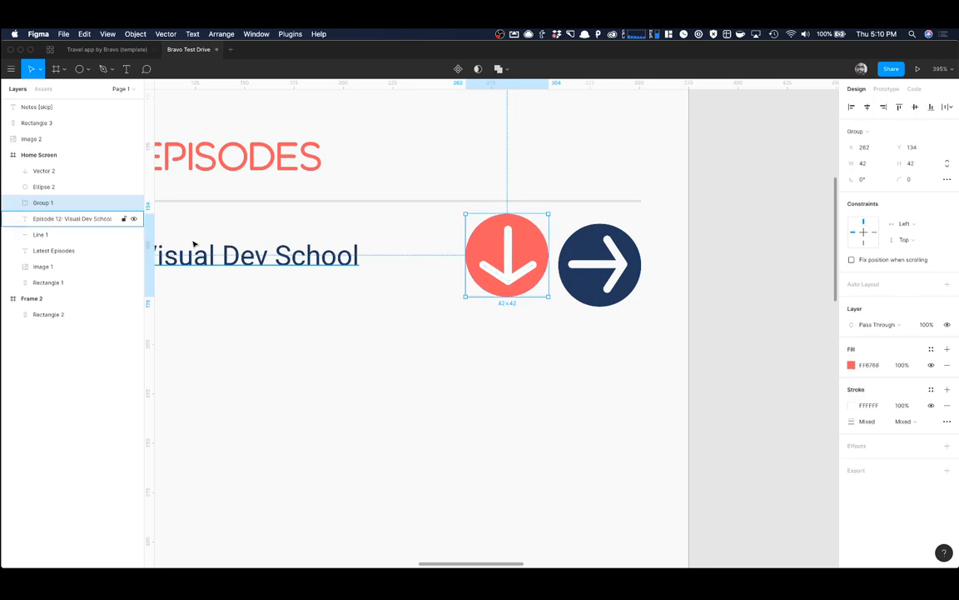
Step: Group the right-pointing arrow with its navy circle
{"action": "left_click", "coordinate": [38, 187]}
{"action": "left_click", "coordinate": [39, 170], "text": "shift"}
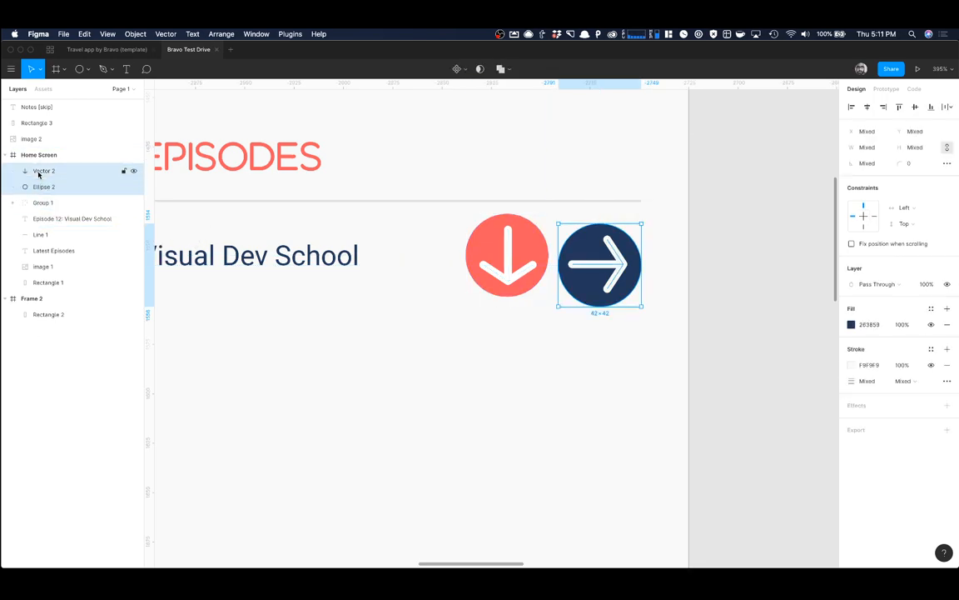
{"action": "key", "text": "super+g"}
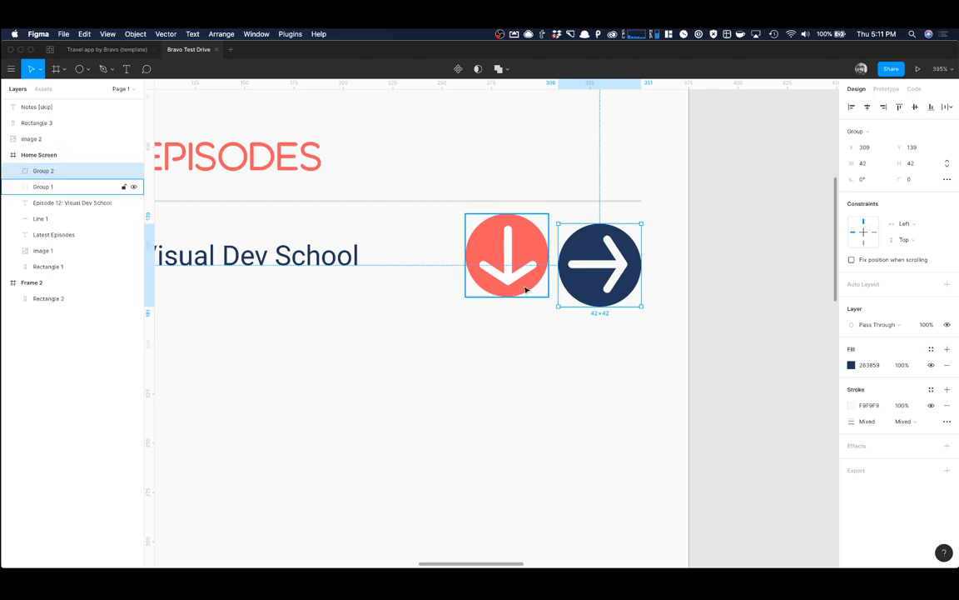
{"action": "left_click", "coordinate": [531, 284]}
{"action": "left_click_drag", "start_coordinate": [549, 298], "coordinate": [503, 256]}
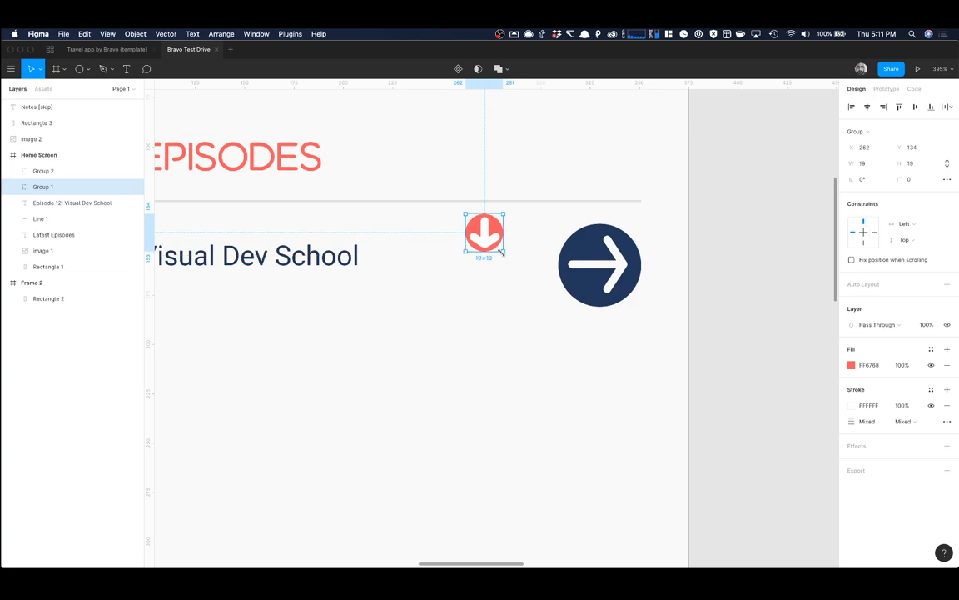
{"action": "left_click_drag", "start_coordinate": [502, 254], "coordinate": [507, 255]}
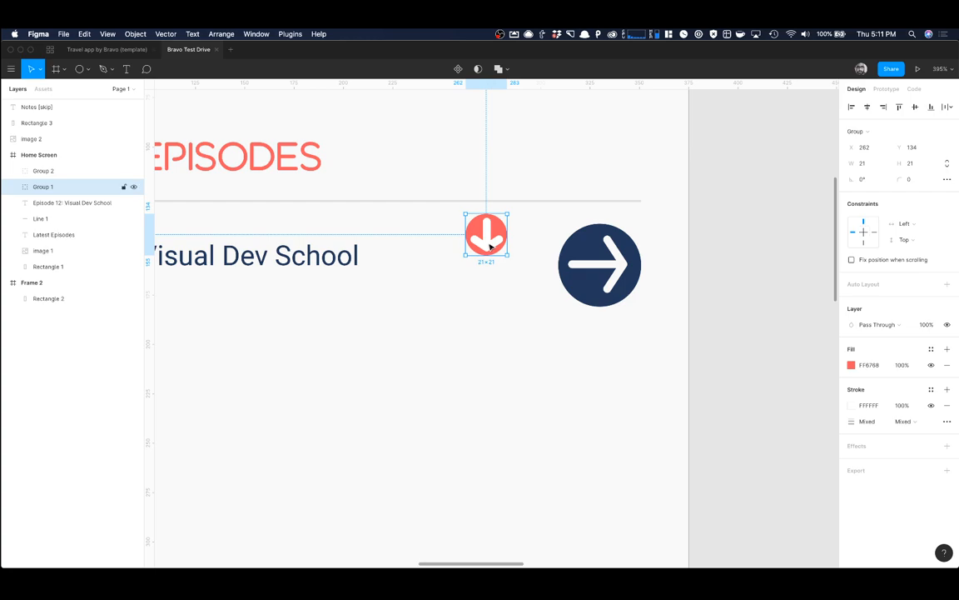
{"action": "key", "text": "super+z"}
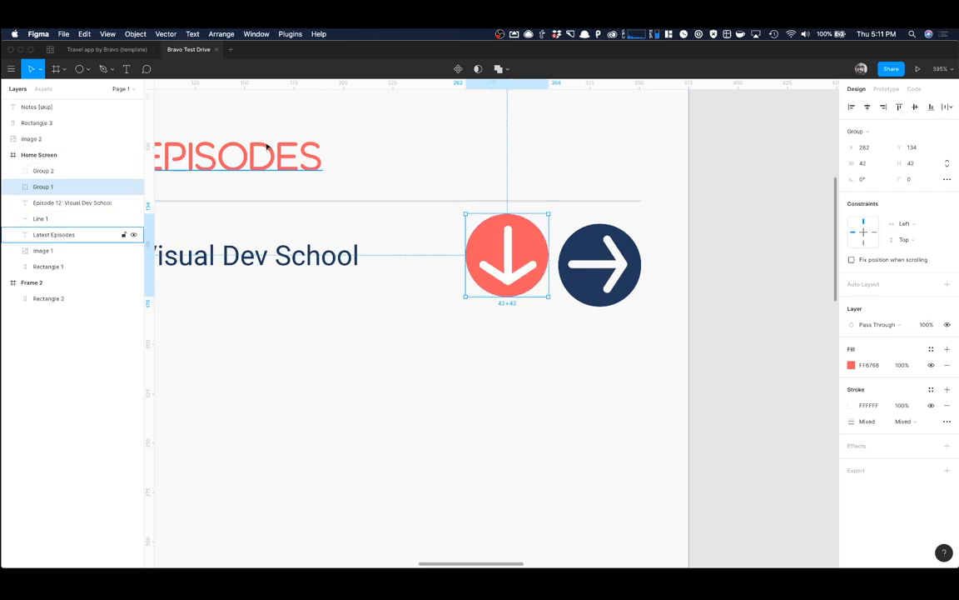
Step: Scale the down-arrow group and the right-arrow group to 20 × 20 each, keeping their strokes in proportion
{"action": "key", "text": "k"}
{"action": "left_click_drag", "start_coordinate": [550, 294], "coordinate": [506, 253]}
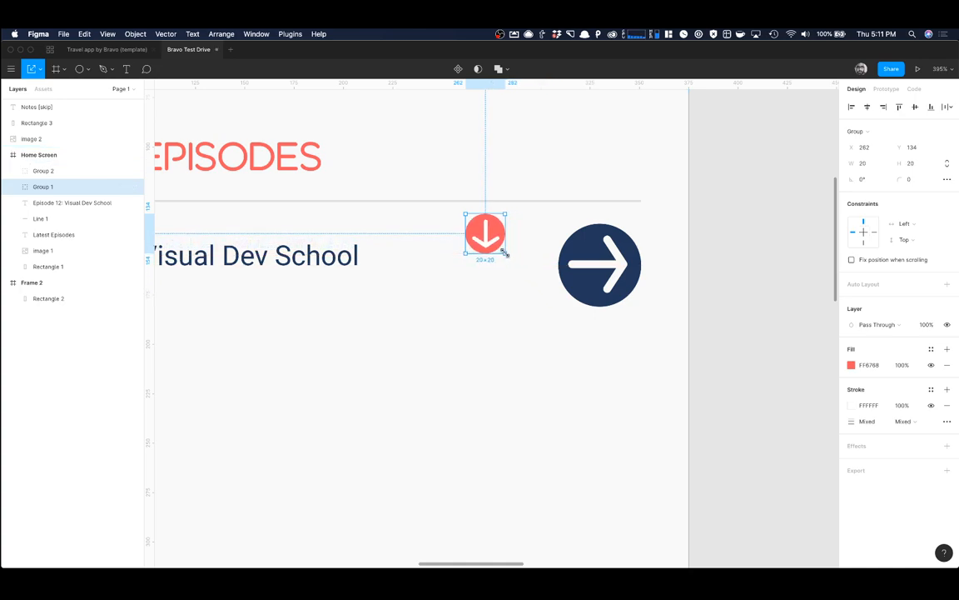
{"action": "left_click", "coordinate": [550, 263]}
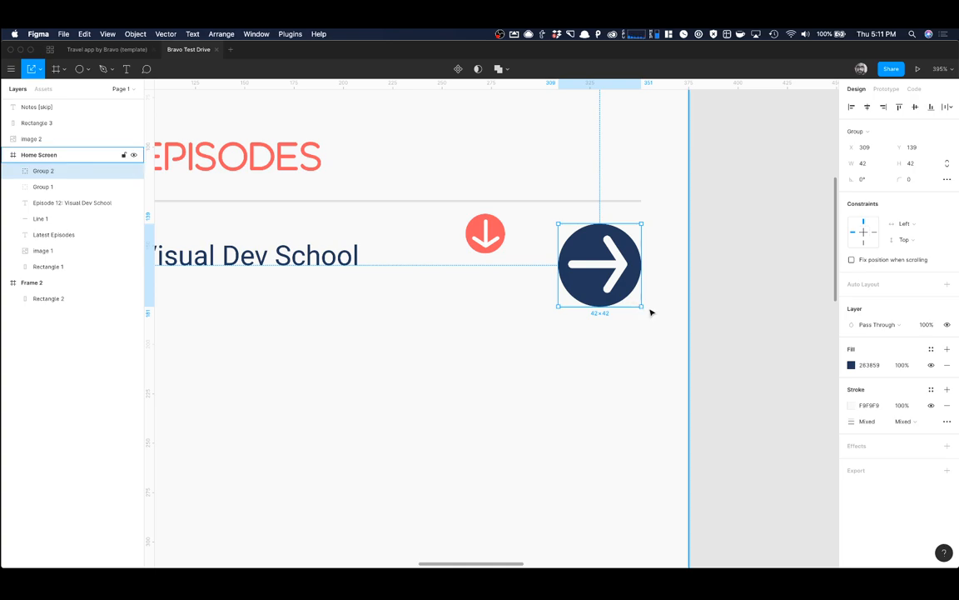
{"action": "left_click_drag", "start_coordinate": [639, 308], "coordinate": [576, 254]}
{"action": "scroll", "coordinate": [567, 247], "scroll_direction": "up", "scroll_amount": 5}
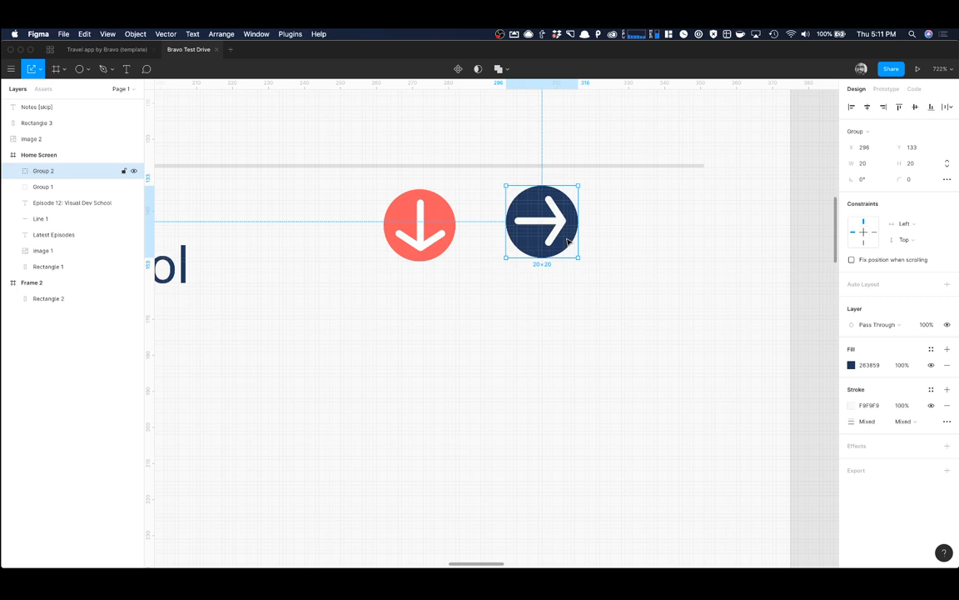
{"action": "scroll", "coordinate": [569, 276], "scroll_direction": "down", "scroll_amount": 8}
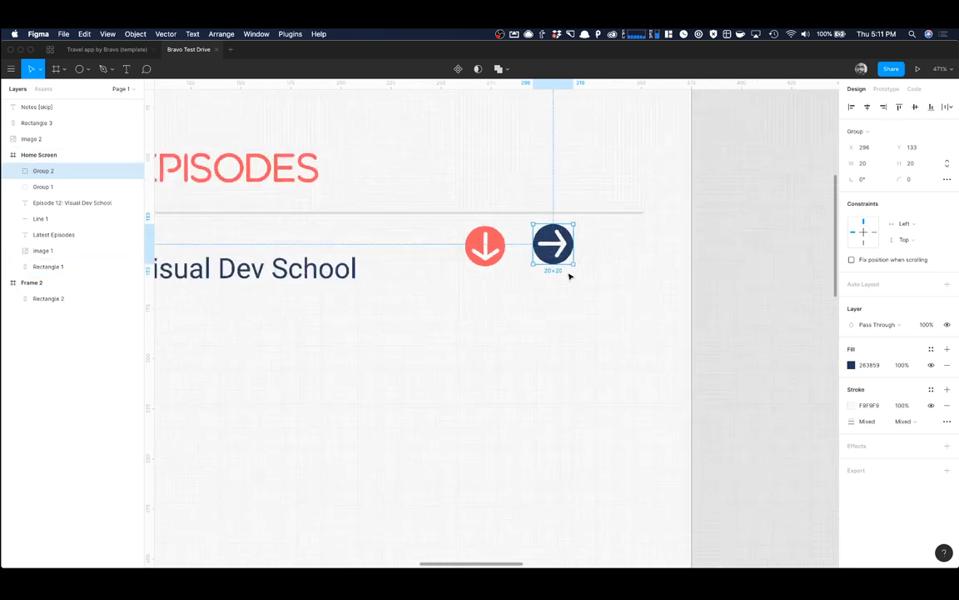
Step: Move the right-arrow group to X 302, Y 140, and vertically centre each arrow with its circle
{"action": "left_click_drag", "start_coordinate": [567, 260], "coordinate": [573, 270]}
{"action": "double_click", "coordinate": [561, 269]}
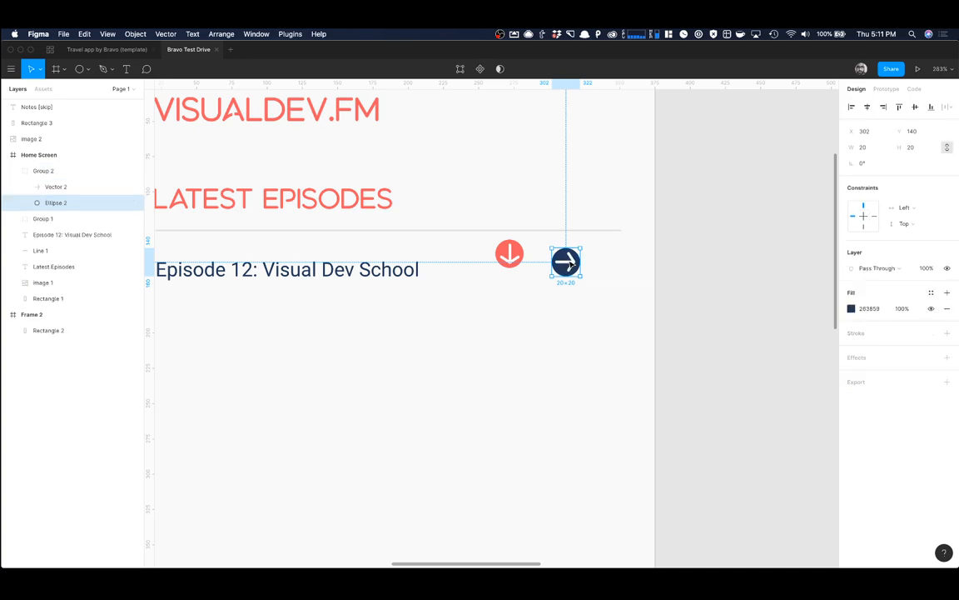
{"action": "left_click", "coordinate": [567, 263], "text": "shift"}
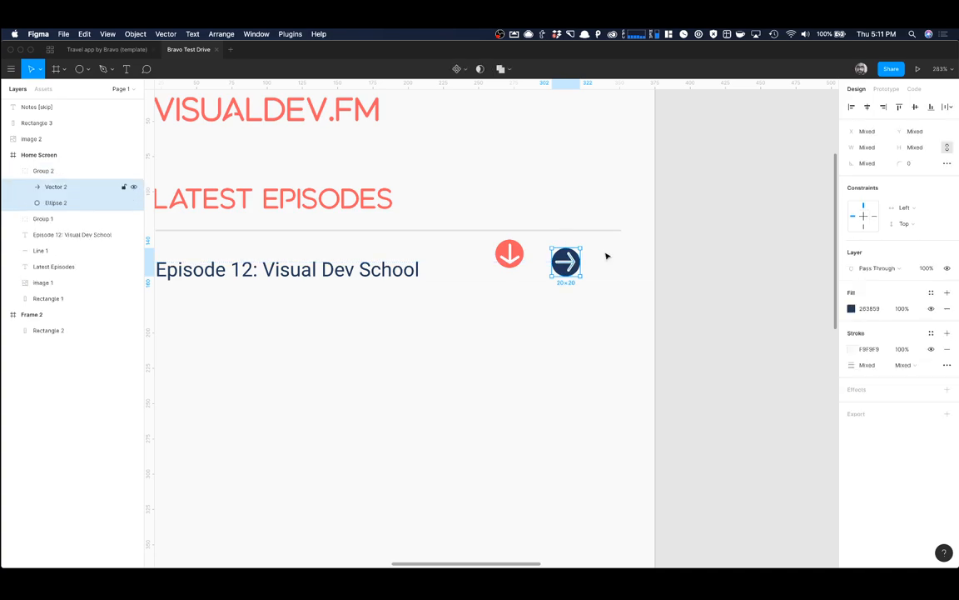
{"action": "left_click", "coordinate": [915, 107]}
{"action": "double_click", "coordinate": [509, 254]}
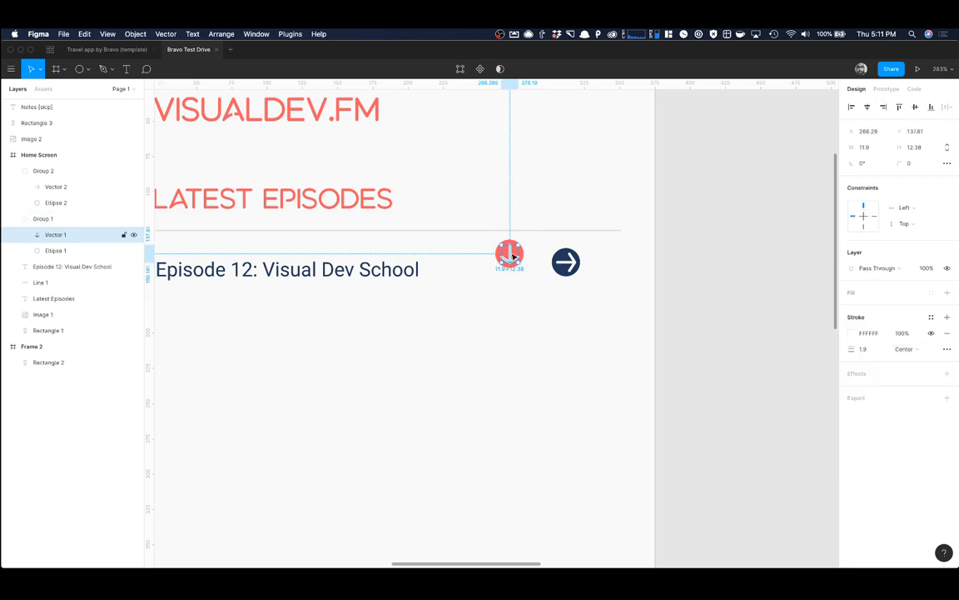
{"action": "left_click", "coordinate": [522, 255], "text": "shift"}
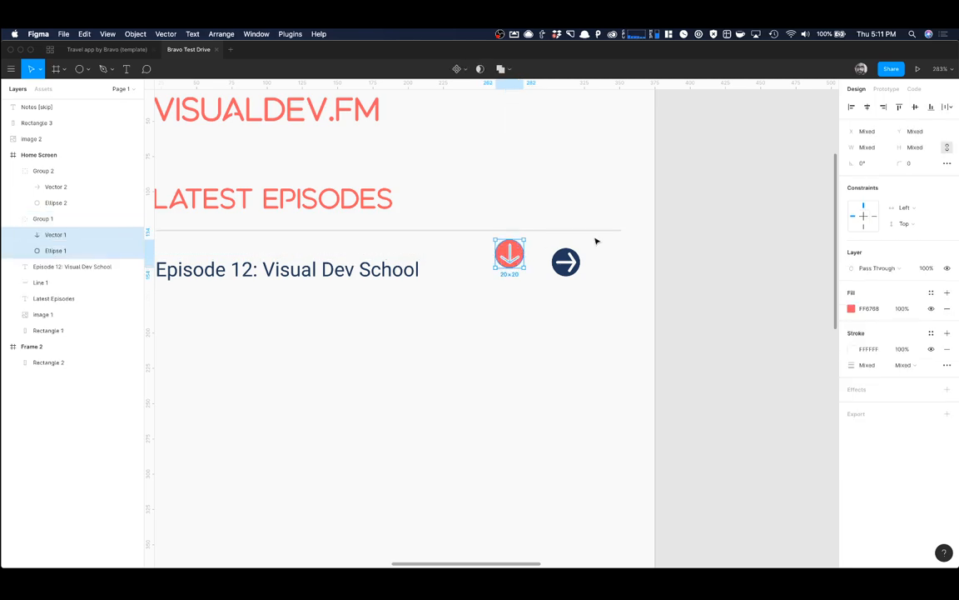
{"action": "left_click", "coordinate": [899, 109]}
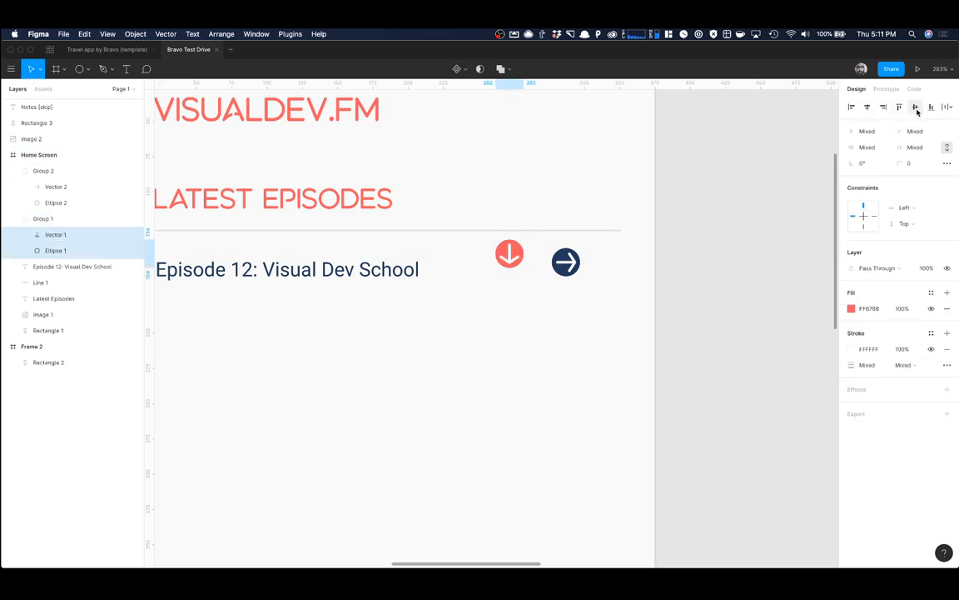
{"action": "left_click", "coordinate": [730, 284]}
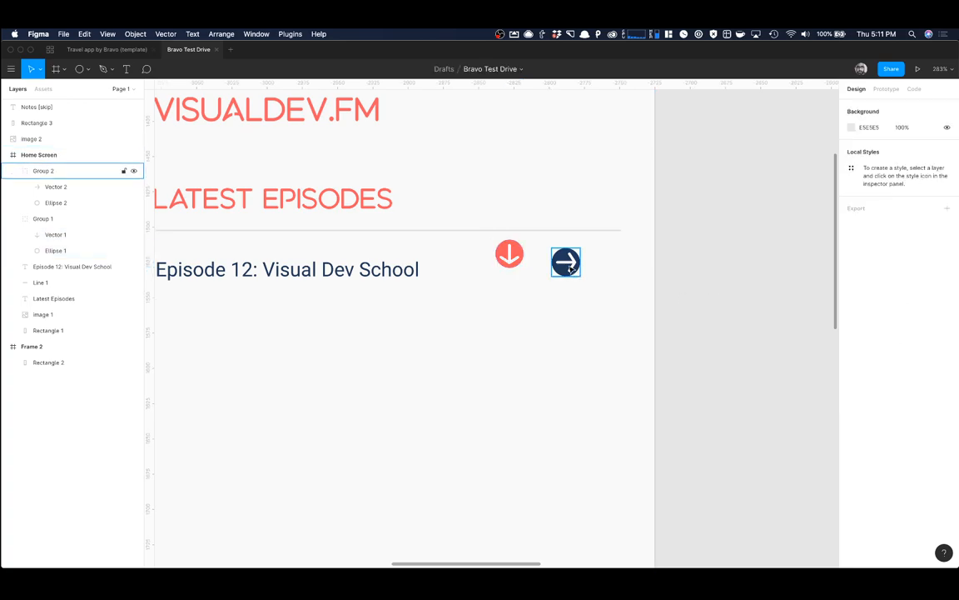
Step: Place the icon groups level beside the episode title, the right arrow at X 331, Y 143 and the down arrow at X 300, Y 143
{"action": "left_click", "coordinate": [570, 268]}
{"action": "left_click", "coordinate": [516, 256]}
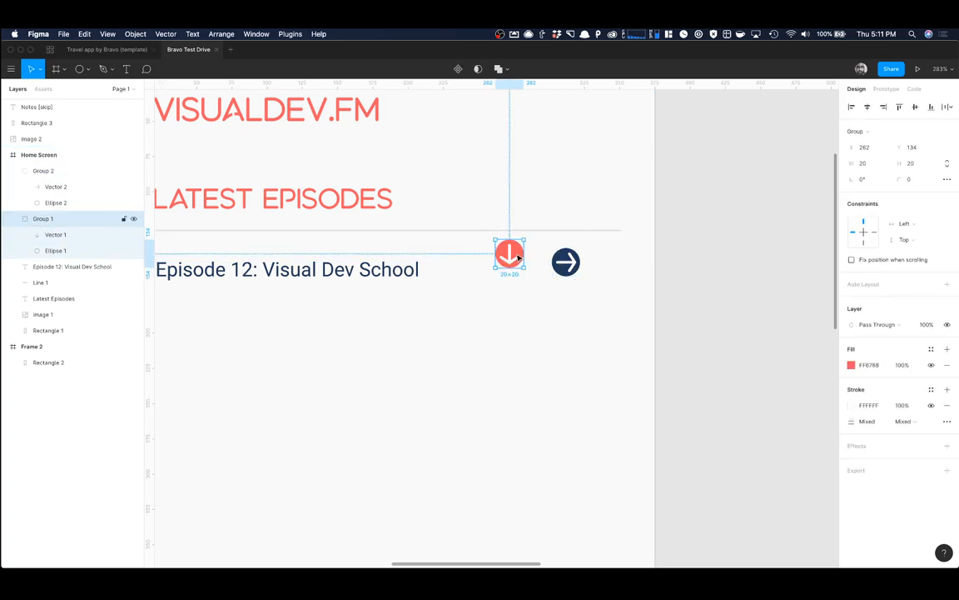
{"action": "left_click_drag", "start_coordinate": [517, 259], "coordinate": [593, 274]}
{"action": "scroll", "coordinate": [519, 270], "scroll_direction": "down", "scroll_amount": 3}
{"action": "left_click_drag", "start_coordinate": [522, 271], "coordinate": [561, 272]}
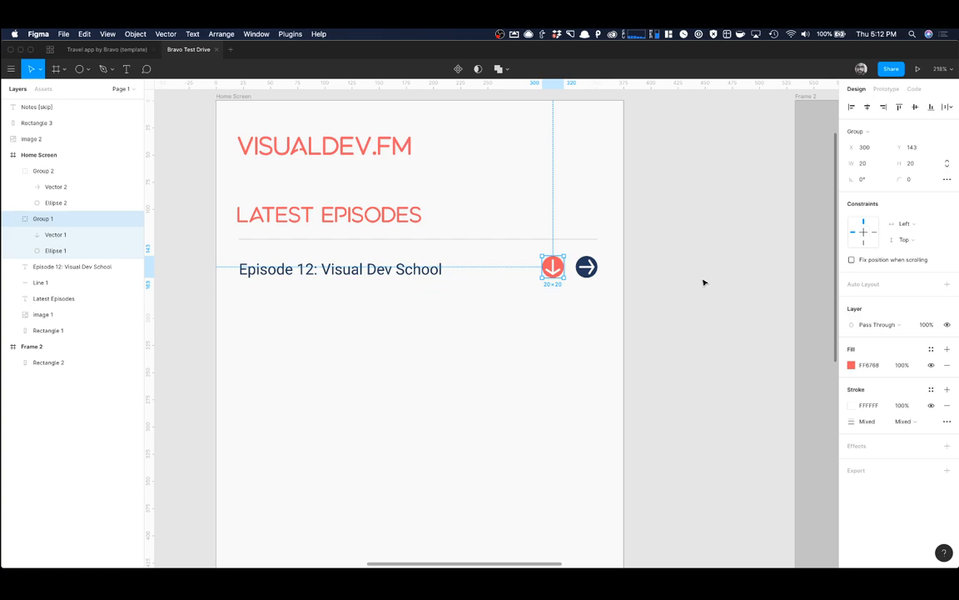
{"action": "left_click", "coordinate": [645, 320]}
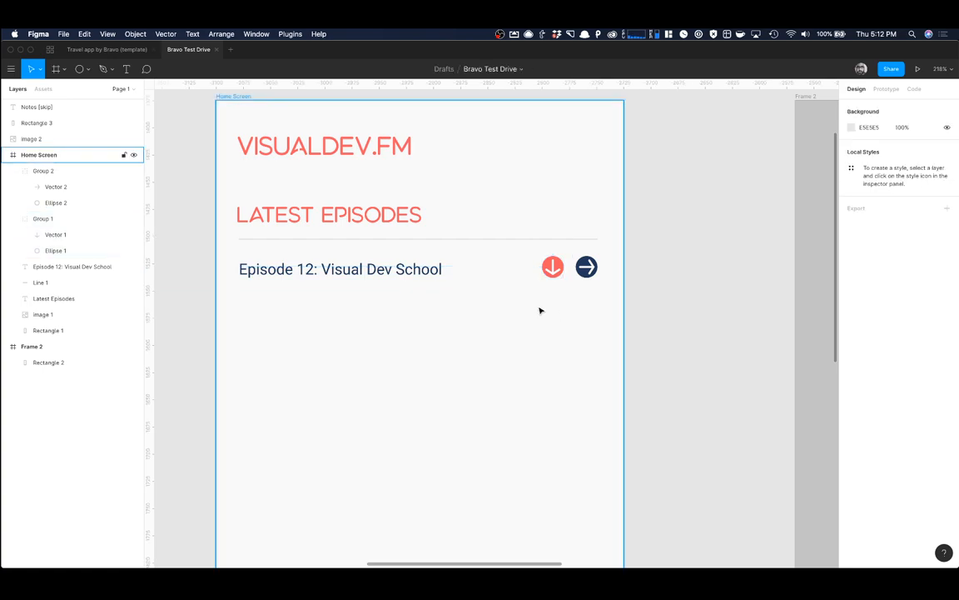
Step: Examine the size and placement of the two arrow icons beside the episode title up close
{"action": "left_click", "coordinate": [418, 276]}
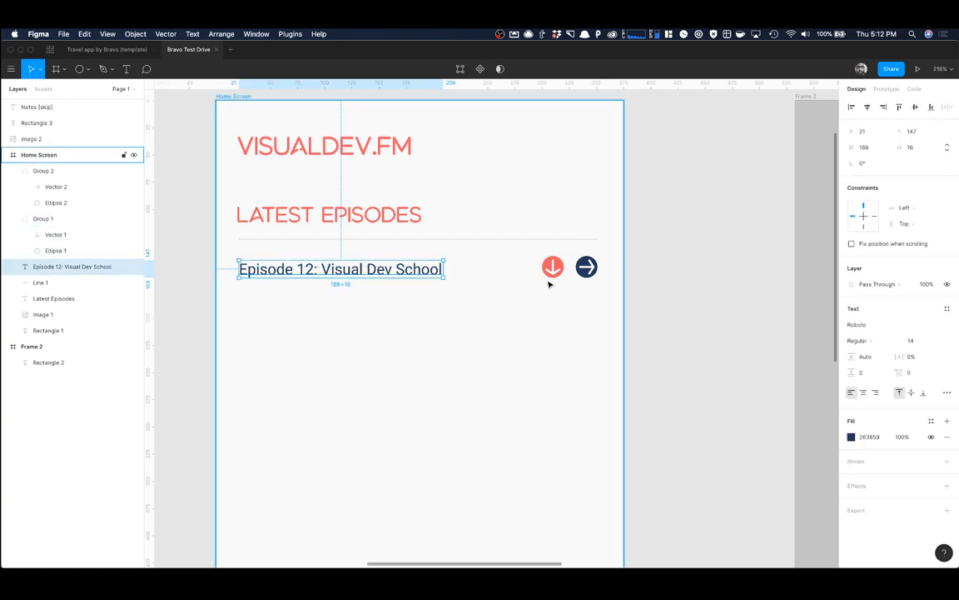
{"action": "scroll", "coordinate": [552, 276], "scroll_direction": "up", "scroll_amount": 5}
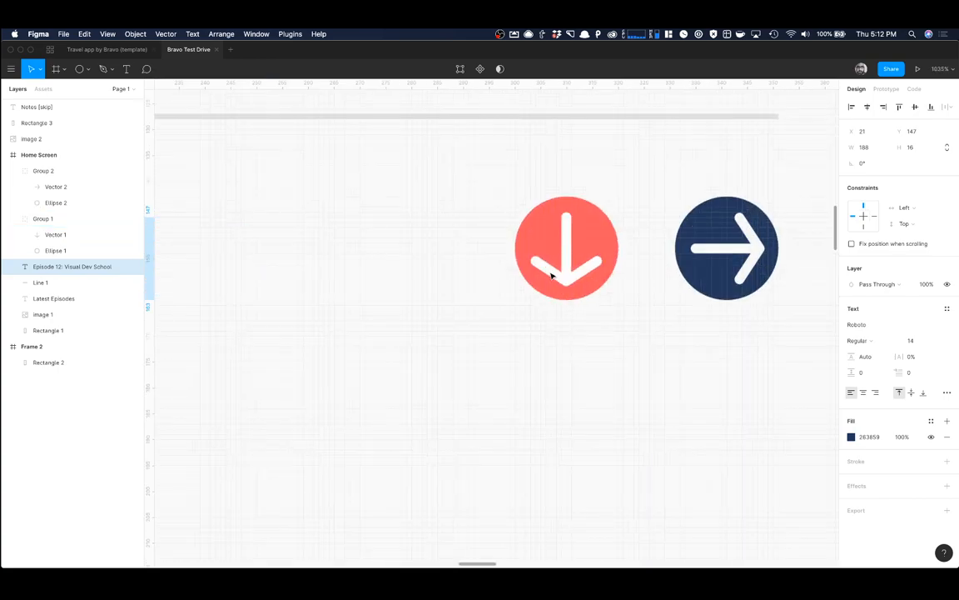
{"action": "scroll", "coordinate": [552, 276], "scroll_direction": "down", "scroll_amount": 2}
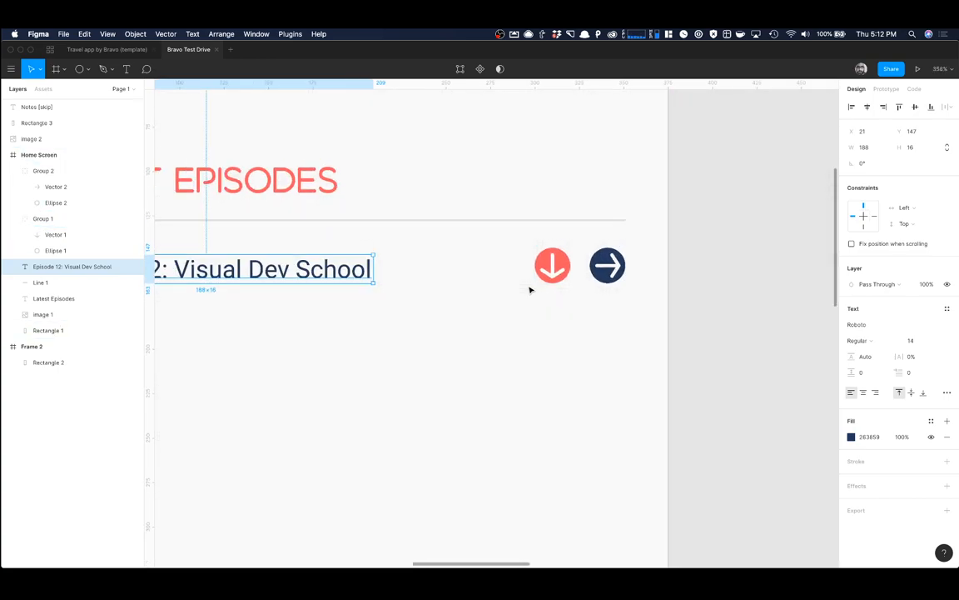
{"action": "scroll", "coordinate": [543, 277], "scroll_direction": "up", "scroll_amount": 4}
{"action": "scroll", "coordinate": [542, 277], "scroll_direction": "up", "scroll_amount": 3}
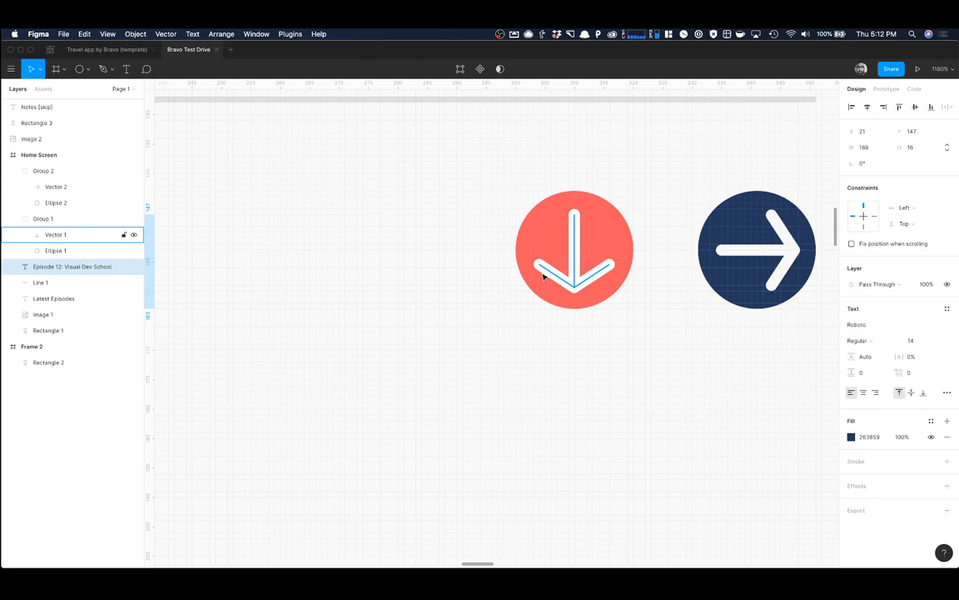
{"action": "scroll", "coordinate": [543, 277], "scroll_direction": "down", "scroll_amount": 6}
{"action": "scroll", "coordinate": [543, 276], "scroll_direction": "down", "scroll_amount": 4}
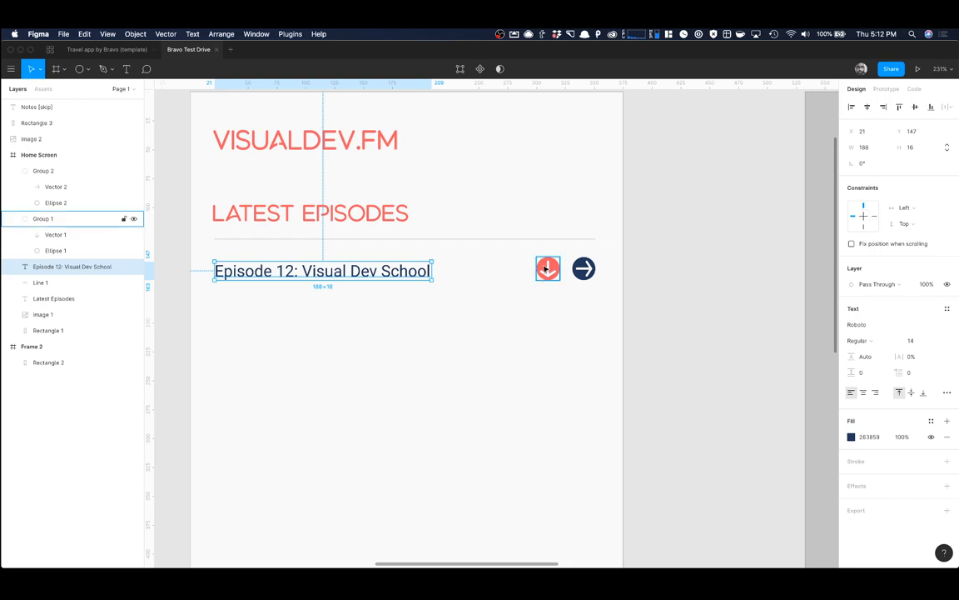
{"action": "left_click", "coordinate": [546, 269]}
{"action": "left_click", "coordinate": [575, 276]}
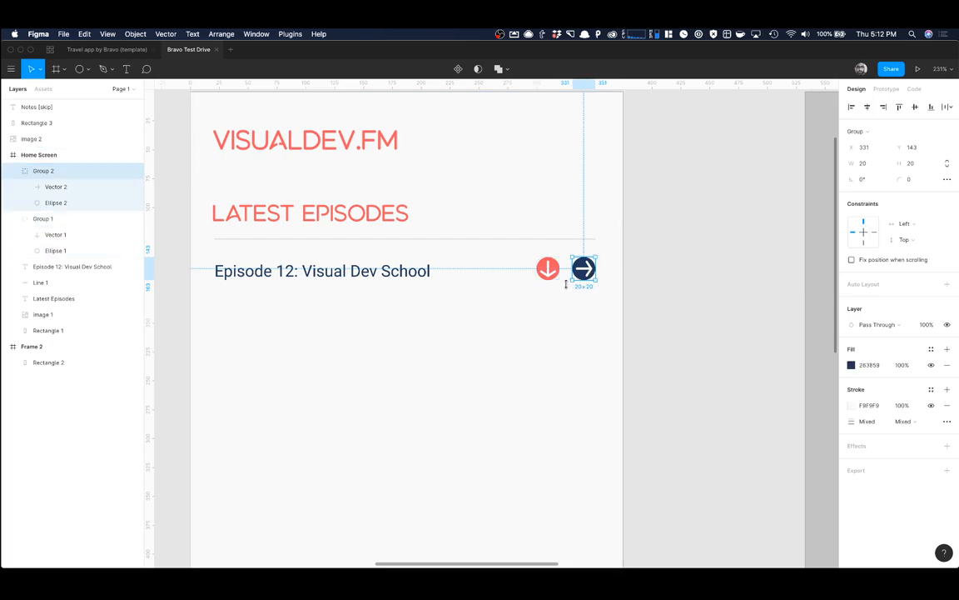
Step: Duplicate the down-arrow group and place the copy beside the original at X 271, Y 143
{"action": "left_click", "coordinate": [547, 278]}
{"action": "scroll", "coordinate": [541, 293], "scroll_direction": "up", "scroll_amount": 10}
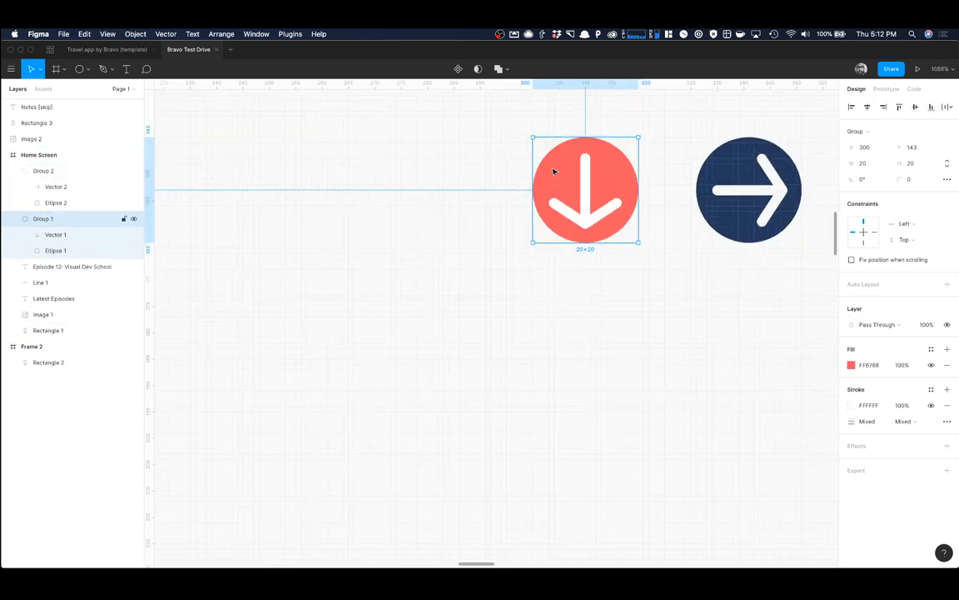
{"action": "left_click_drag", "start_coordinate": [558, 172], "coordinate": [407, 175]}
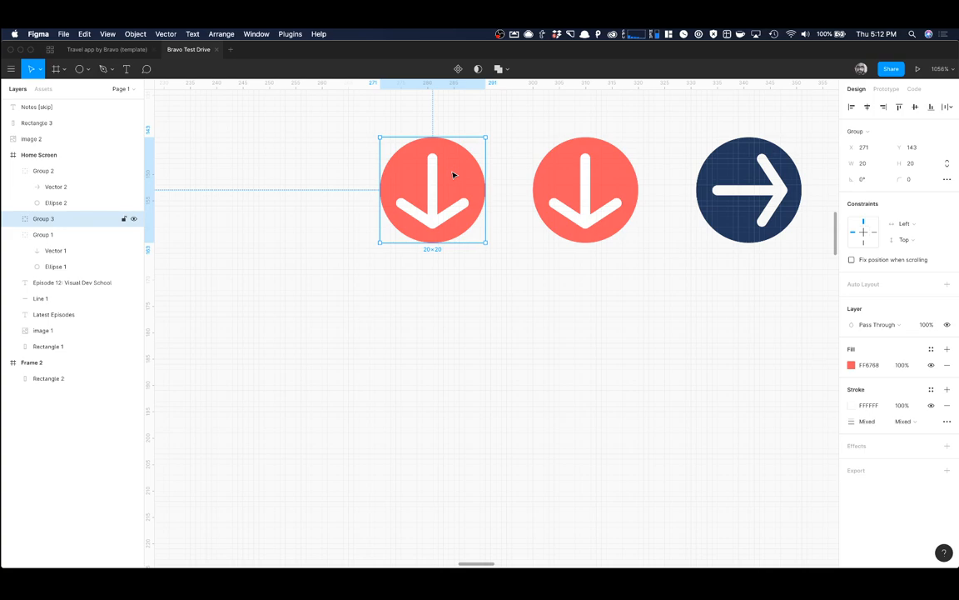
Step: Give the duplicated icon's circle a coral FF6768 stroke and remove its fill, leaving only the outline
{"action": "double_click", "coordinate": [454, 175]}
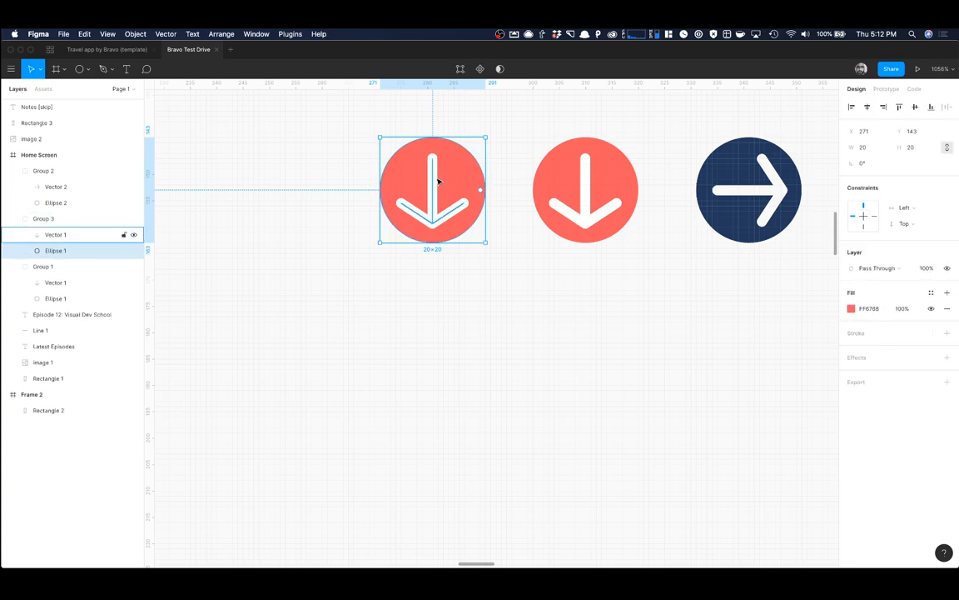
{"action": "double_click", "coordinate": [454, 176]}
{"action": "key", "text": "Escape"}
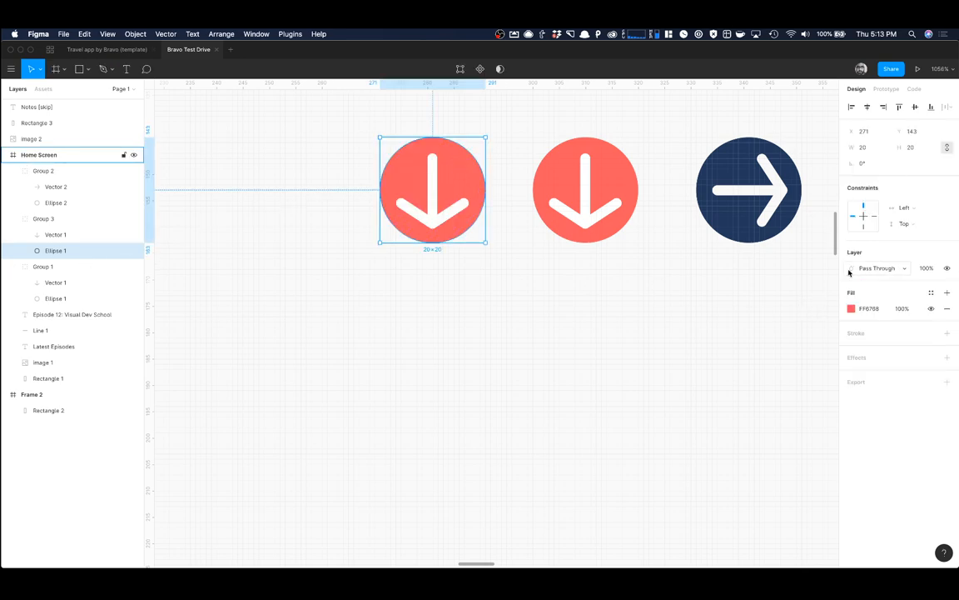
{"action": "left_click", "coordinate": [942, 339]}
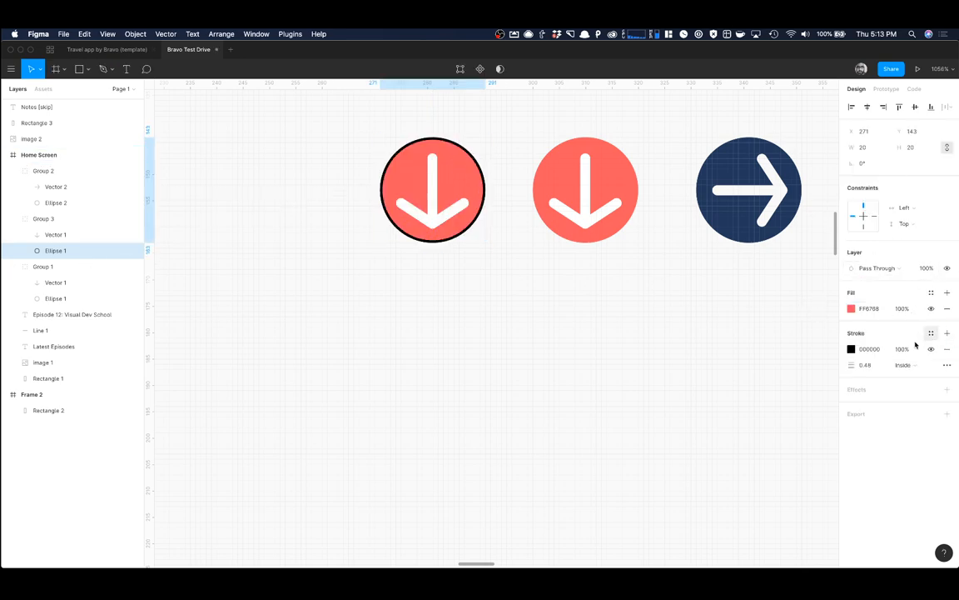
{"action": "left_click", "coordinate": [850, 349]}
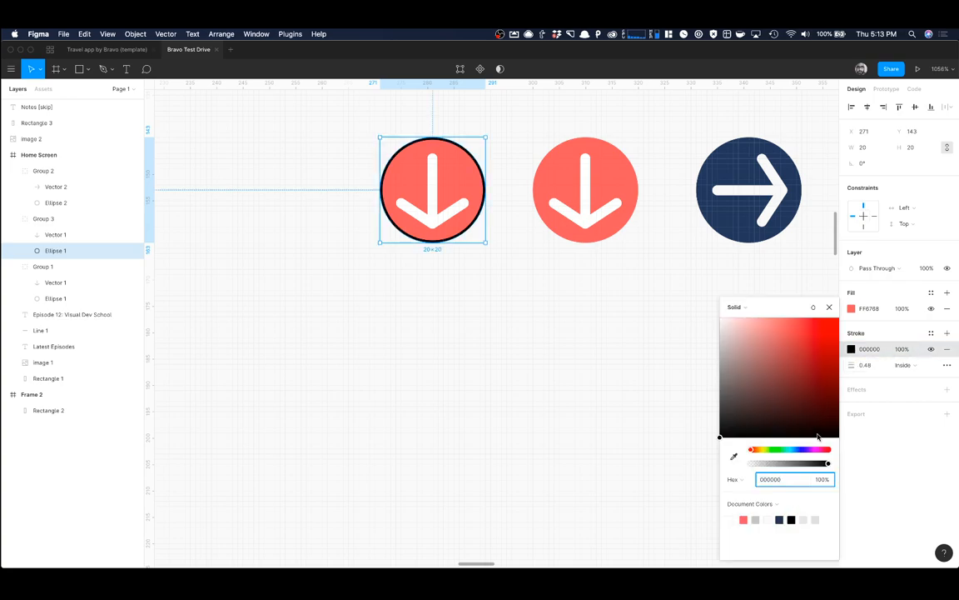
{"action": "left_click", "coordinate": [743, 519]}
{"action": "left_click", "coordinate": [855, 222]}
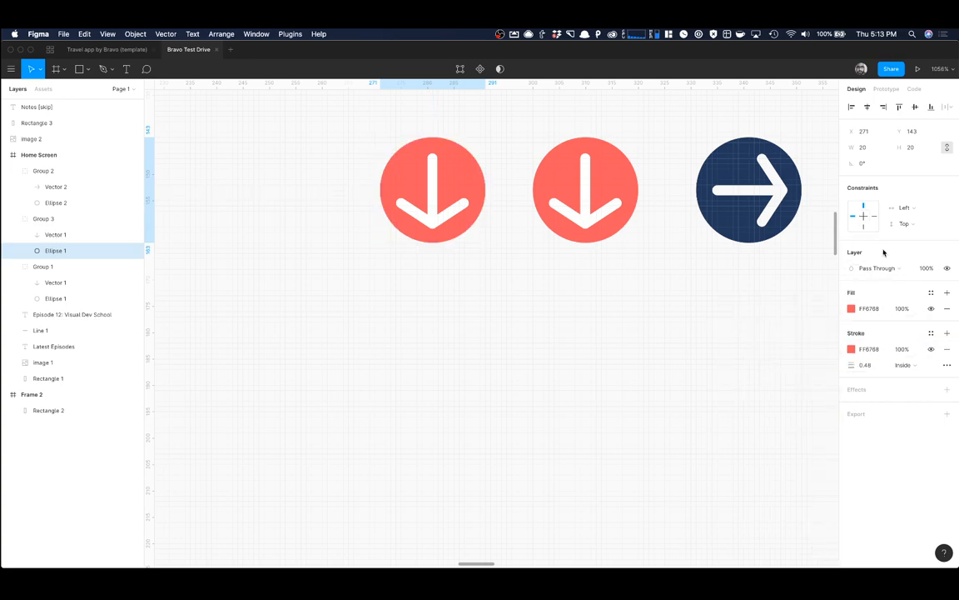
{"action": "left_click", "coordinate": [946, 309]}
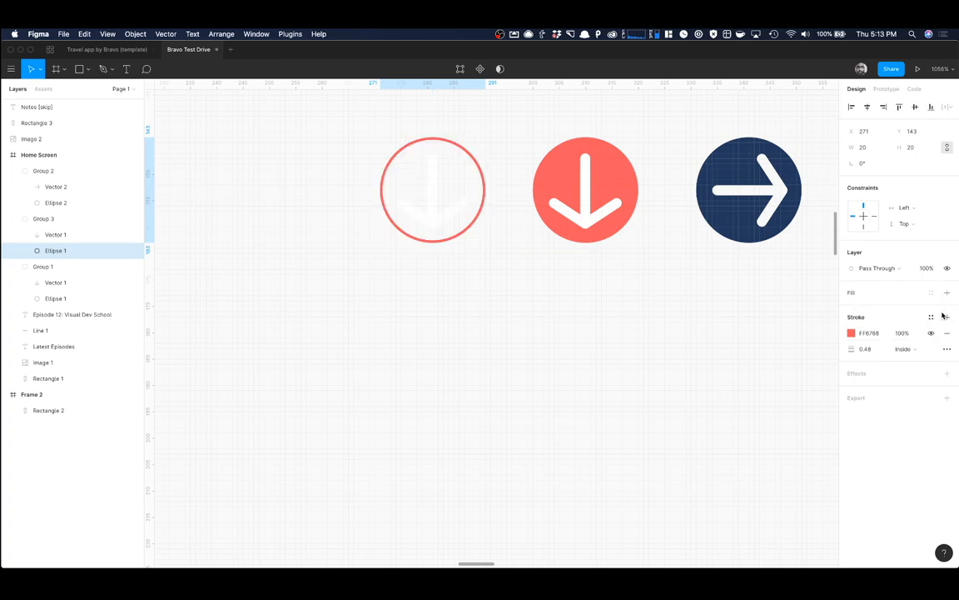
Step: Recolour the arrow inside the outlined circle with the coral document colour FF6768
{"action": "left_click", "coordinate": [439, 209]}
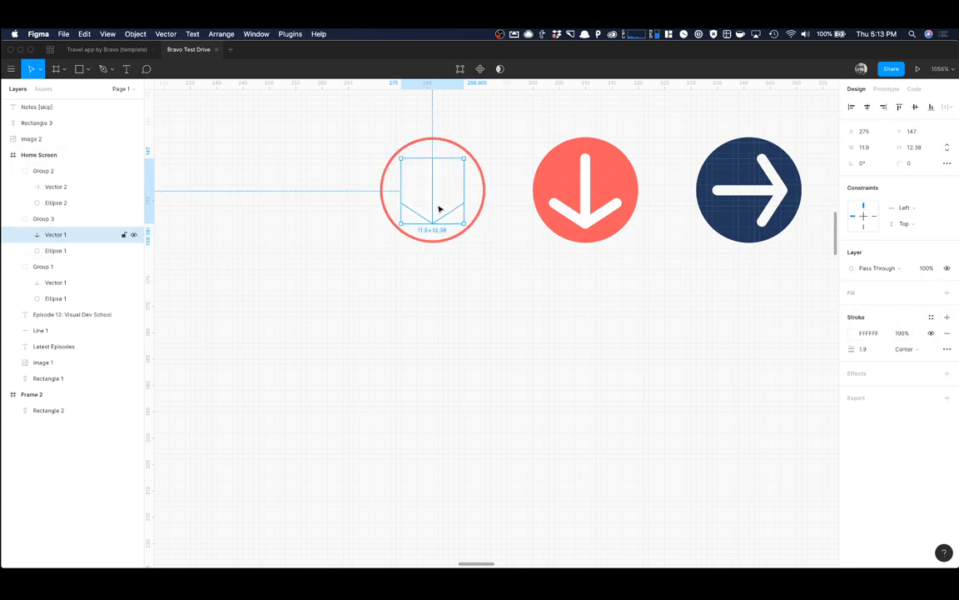
{"action": "left_click", "coordinate": [851, 333]}
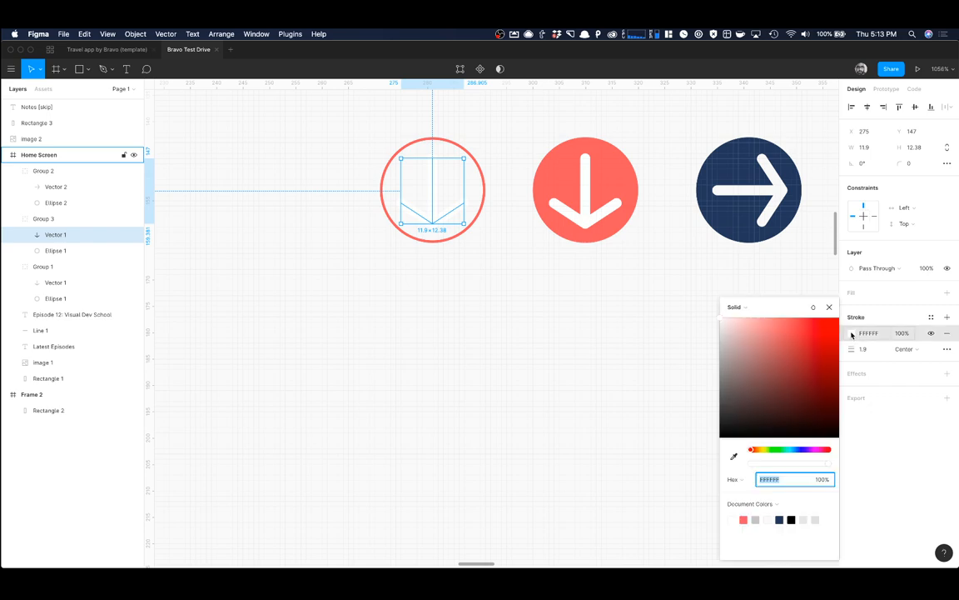
{"action": "left_click", "coordinate": [746, 517]}
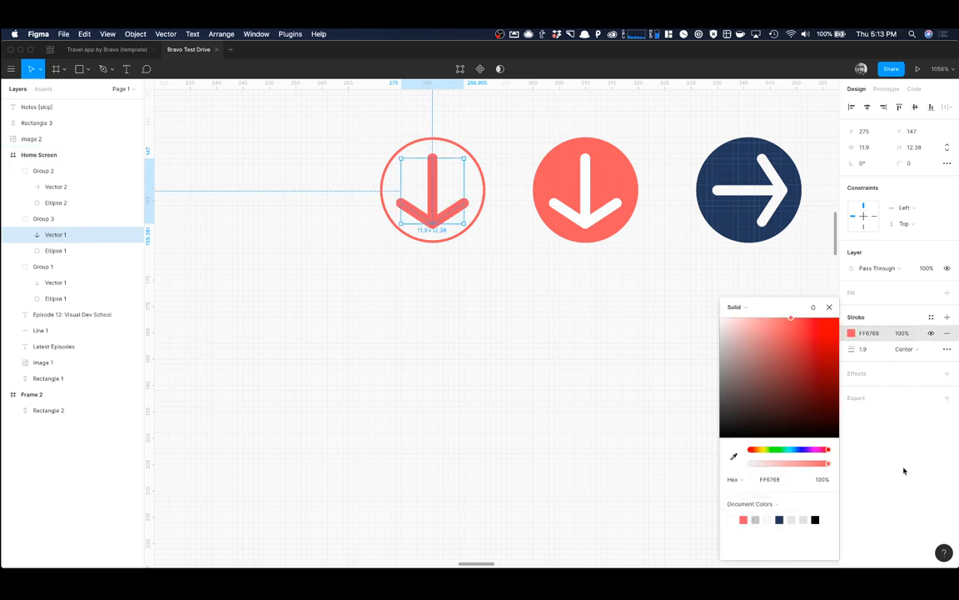
Step: Set the stroke weight of the outlined down-arrow icon's circle to 1
{"action": "left_click", "coordinate": [903, 470]}
{"action": "left_click", "coordinate": [484, 203]}
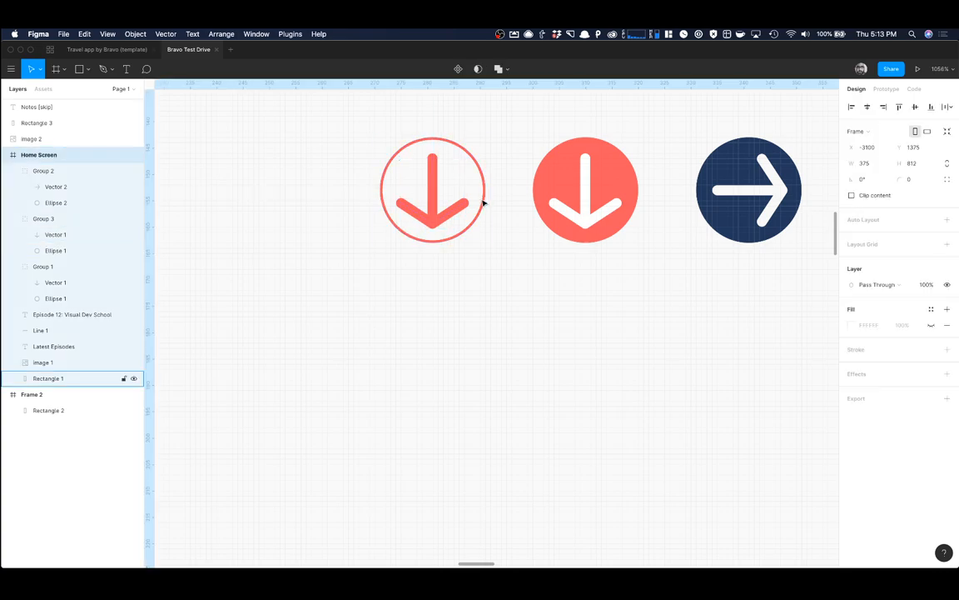
{"action": "left_click", "coordinate": [482, 200]}
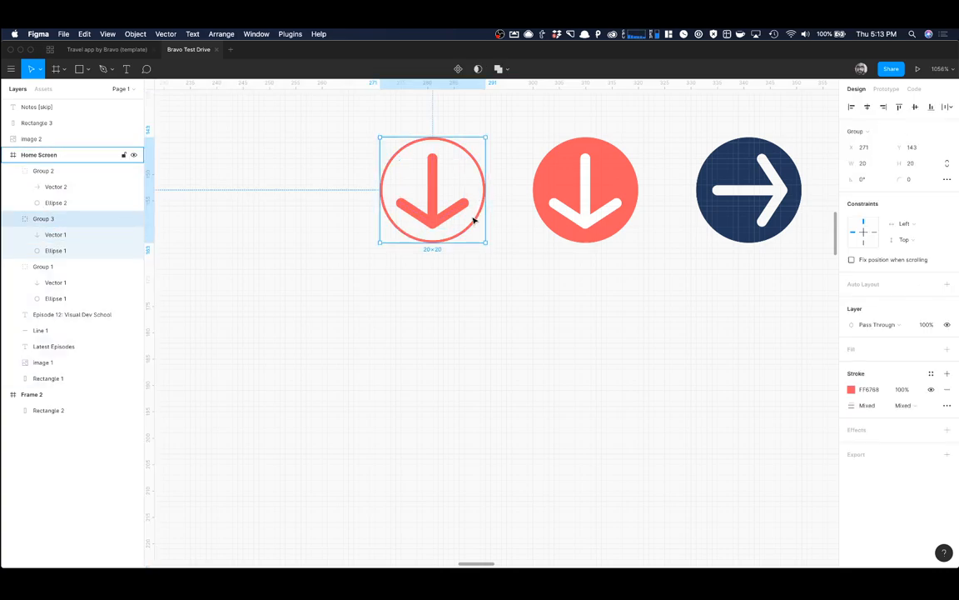
{"action": "left_click", "coordinate": [83, 249]}
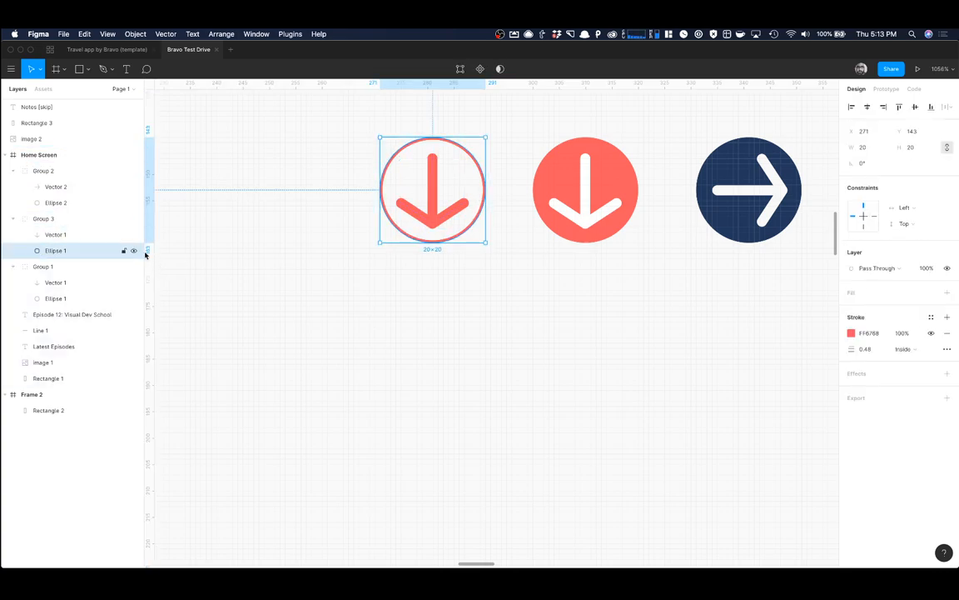
{"action": "left_click_drag", "start_coordinate": [852, 351], "coordinate": [854, 350]}
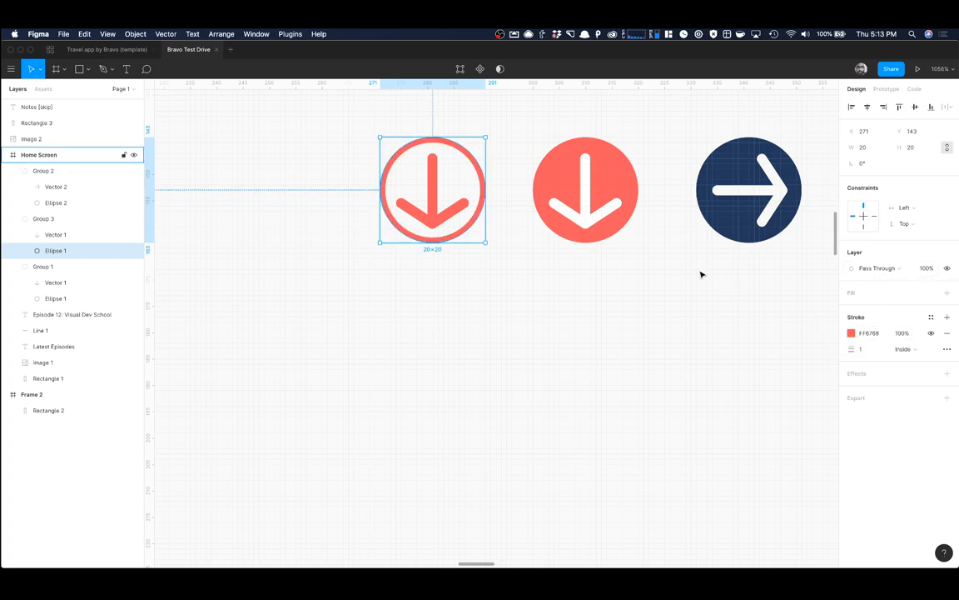
{"action": "left_click", "coordinate": [525, 235]}
{"action": "scroll", "coordinate": [528, 251], "scroll_direction": "down", "scroll_amount": 2}
{"action": "scroll", "coordinate": [528, 252], "scroll_direction": "down", "scroll_amount": 10}
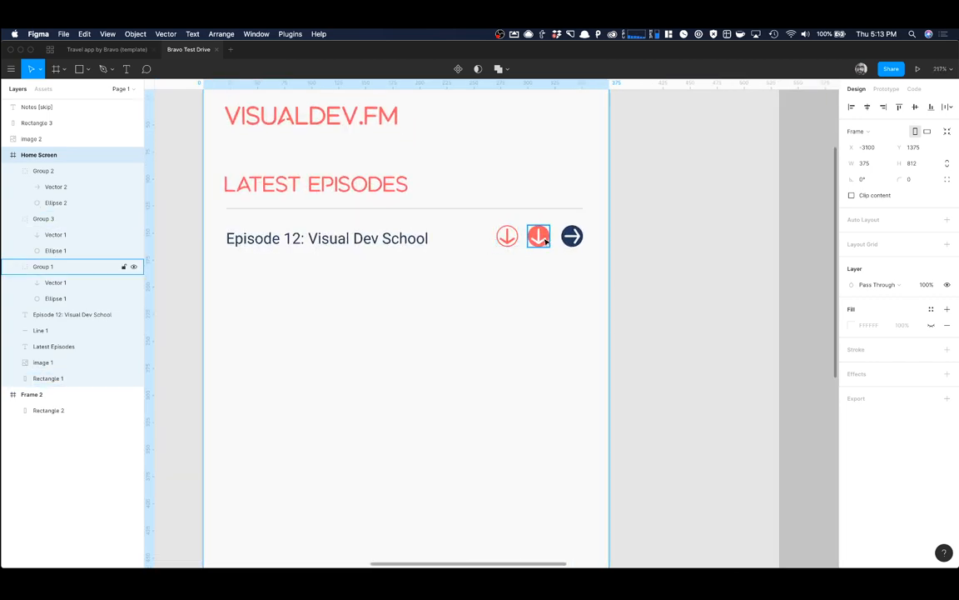
Step: Nudge the outlined down-arrow icon about 2 px left to even out the spacing between the three icons
{"action": "left_click", "coordinate": [507, 237]}
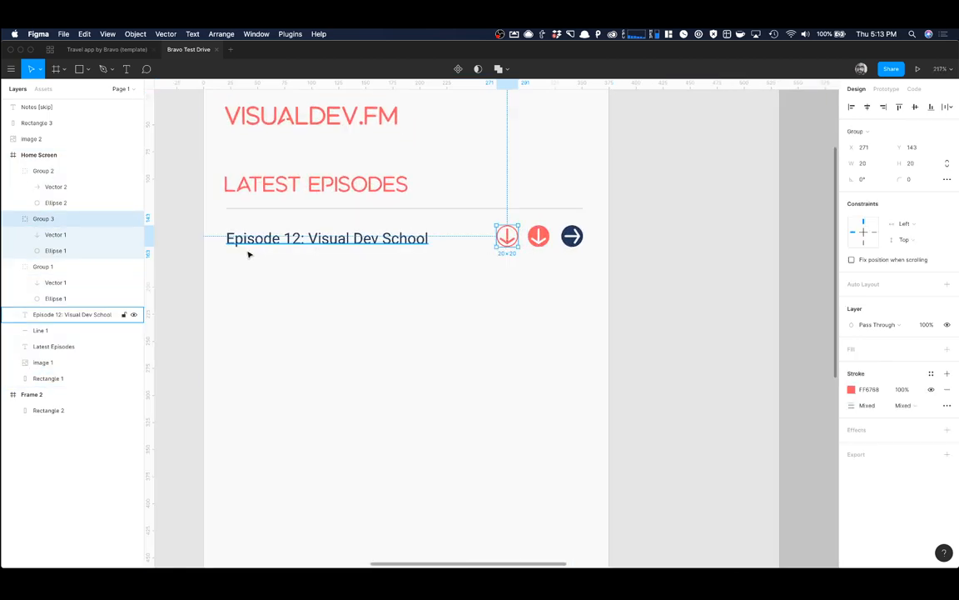
{"action": "left_click", "coordinate": [676, 238]}
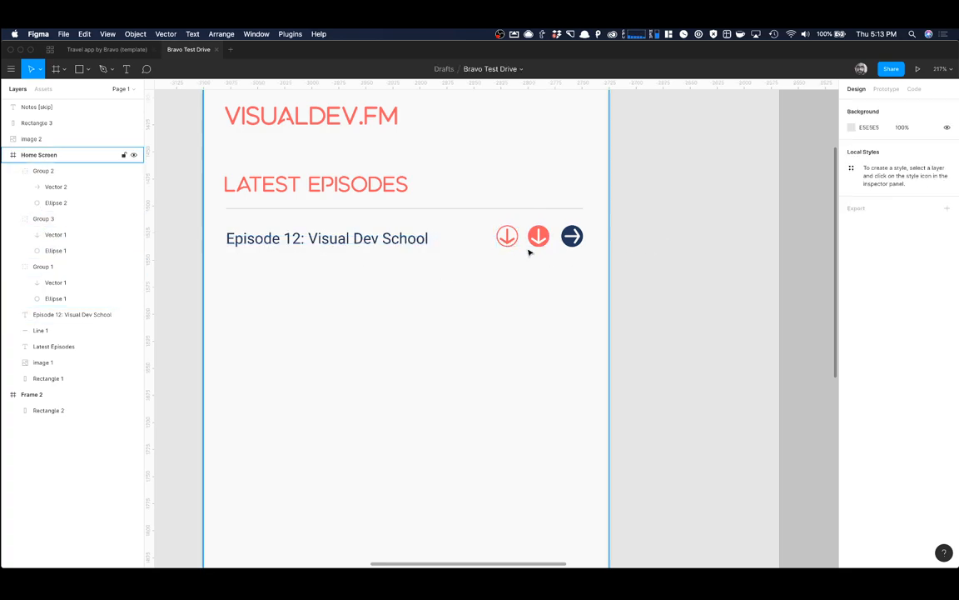
{"action": "left_click", "coordinate": [509, 241]}
{"action": "left_click", "coordinate": [657, 247]}
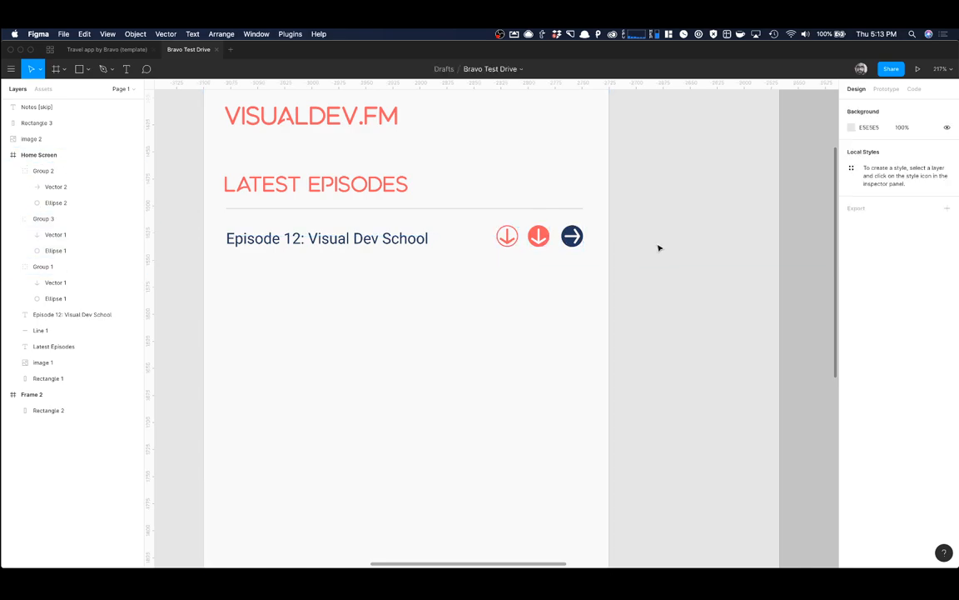
{"action": "left_click", "coordinate": [505, 239]}
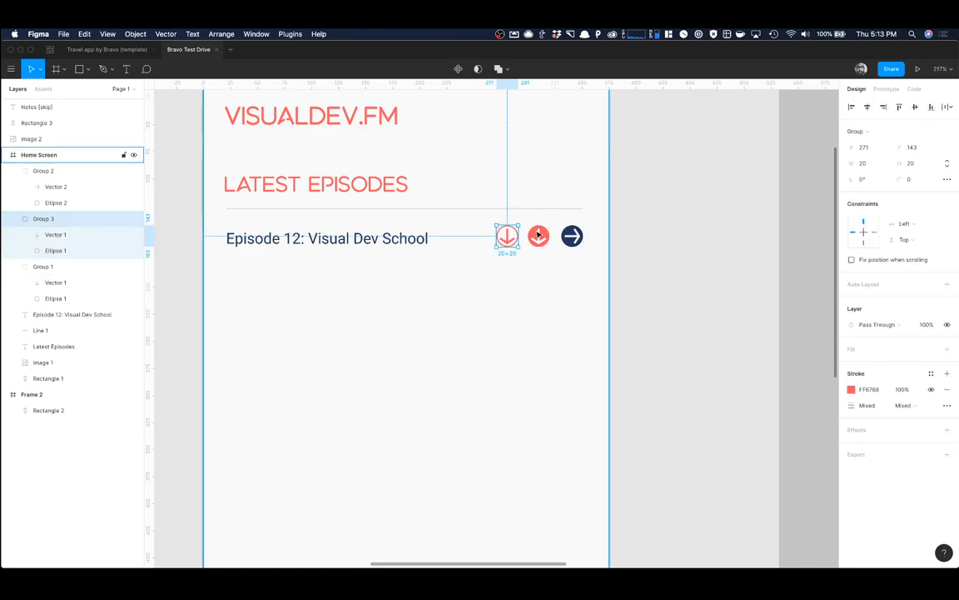
{"action": "scroll", "coordinate": [548, 257], "scroll_direction": "up", "scroll_amount": 3}
{"action": "scroll", "coordinate": [548, 257], "scroll_direction": "down", "scroll_amount": 2}
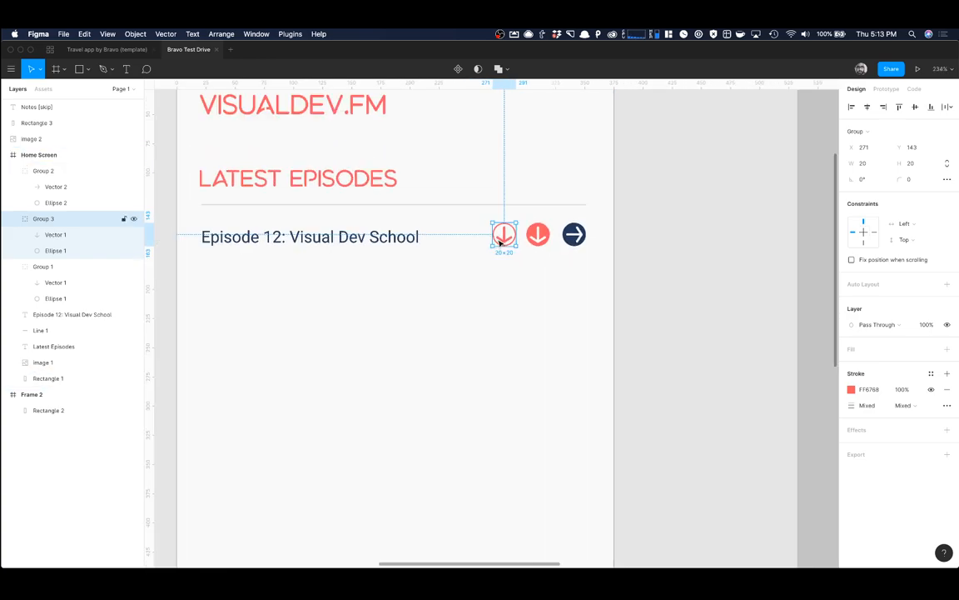
{"action": "left_click_drag", "start_coordinate": [501, 242], "coordinate": [500, 242]}
{"action": "left_click", "coordinate": [693, 256]}
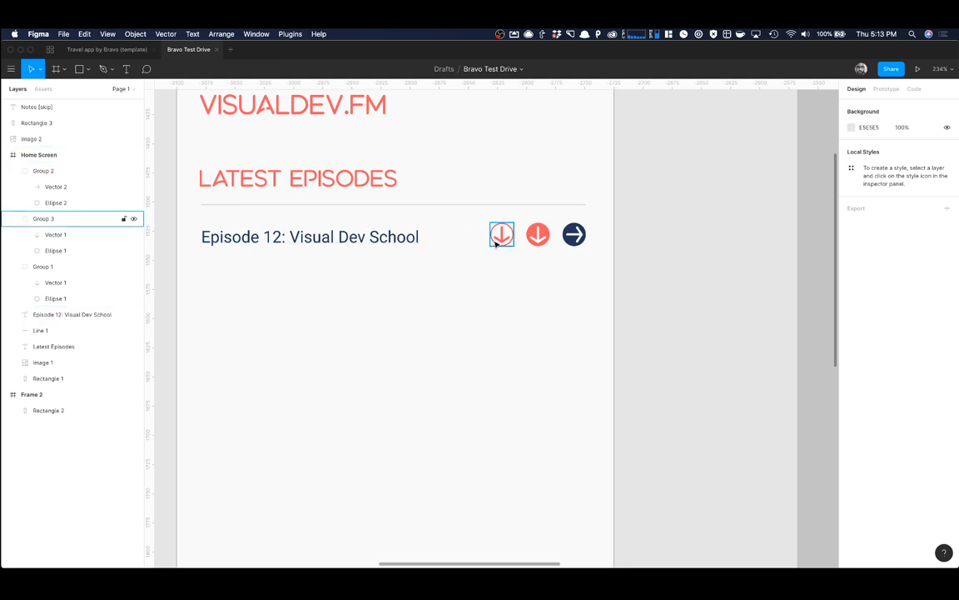
Step: Change the font weight of the "Episode 12: Visual Dev School" title to Medium
{"action": "left_click", "coordinate": [312, 238]}
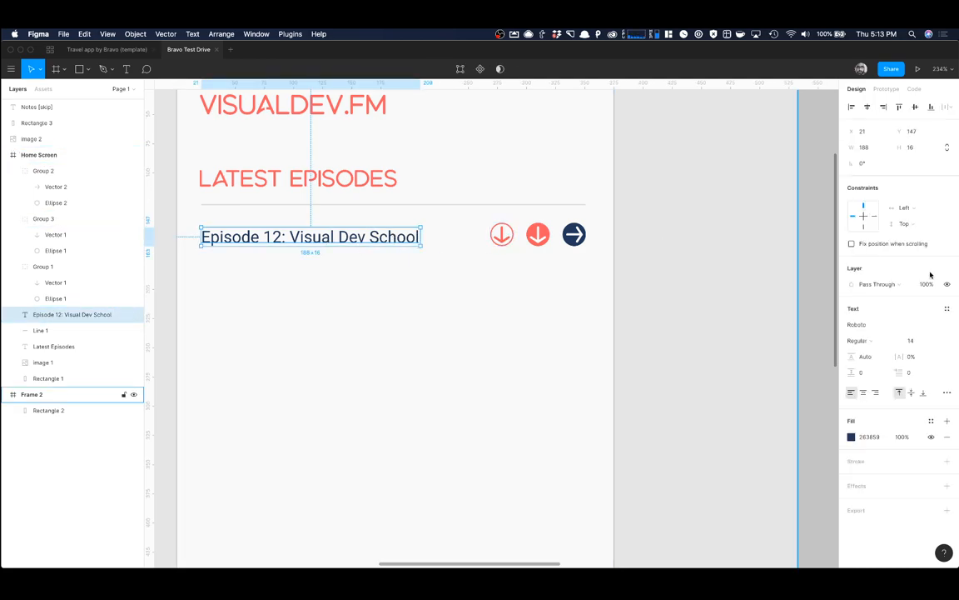
{"action": "left_click", "coordinate": [869, 348]}
{"action": "left_click", "coordinate": [878, 351]}
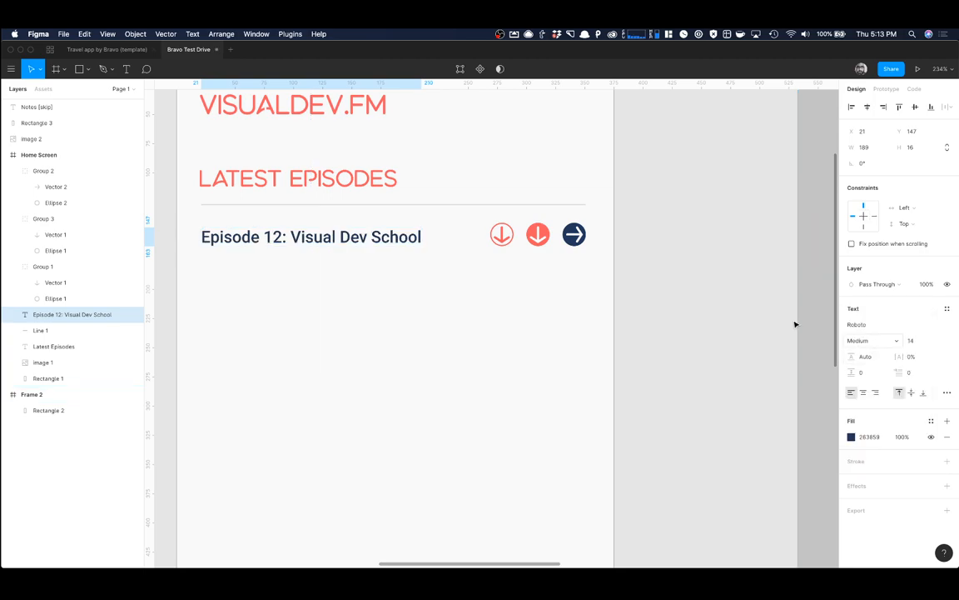
{"action": "left_click", "coordinate": [744, 305]}
{"action": "scroll", "coordinate": [674, 294], "scroll_direction": "up", "scroll_amount": 2}
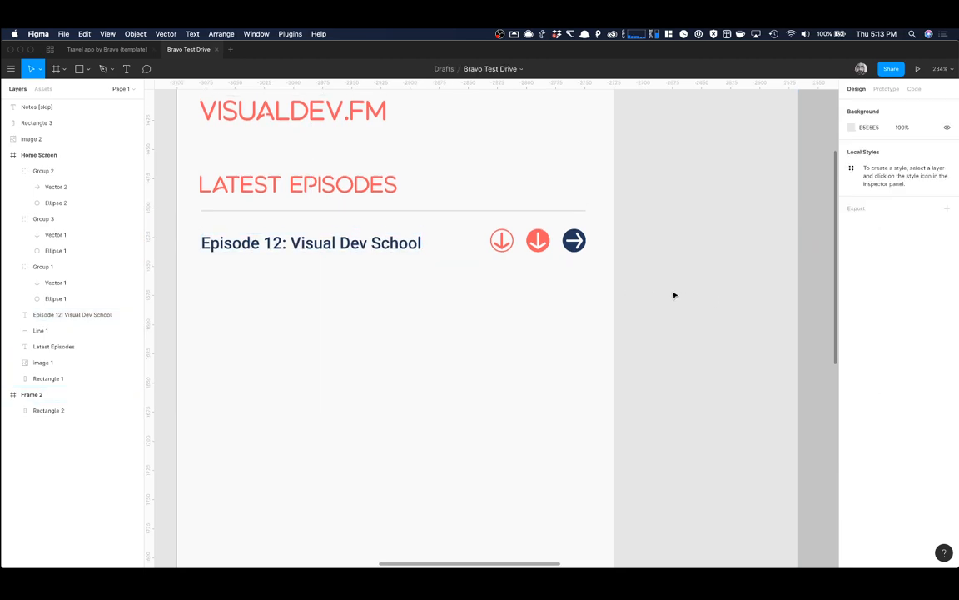
Step: Duplicate the grey divider line and place the copy below the episode title row
{"action": "left_click", "coordinate": [458, 225]}
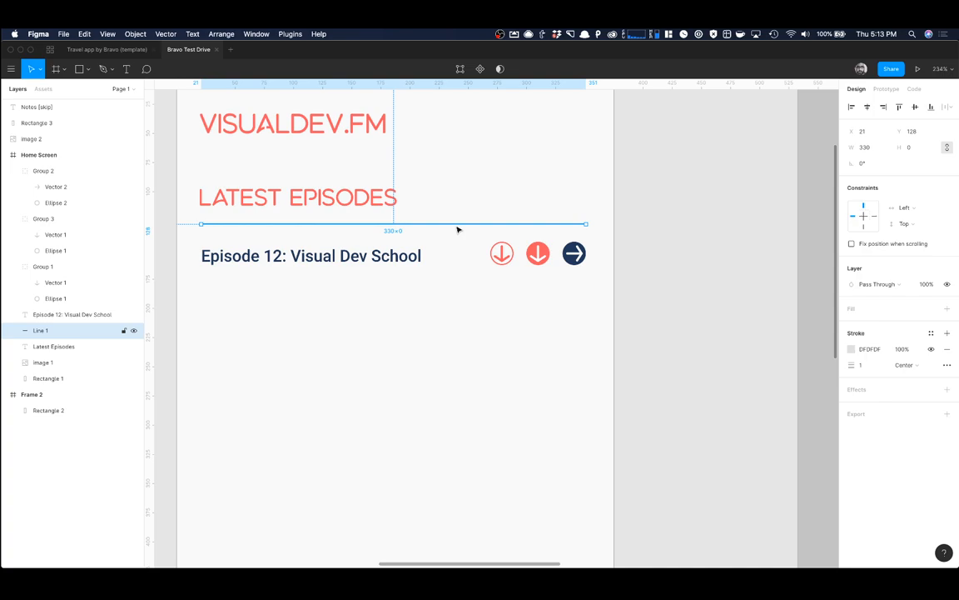
{"action": "left_click_drag", "start_coordinate": [457, 227], "coordinate": [456, 293]}
{"action": "left_click", "coordinate": [672, 285]}
{"action": "scroll", "coordinate": [674, 287], "scroll_direction": "down", "scroll_amount": 1}
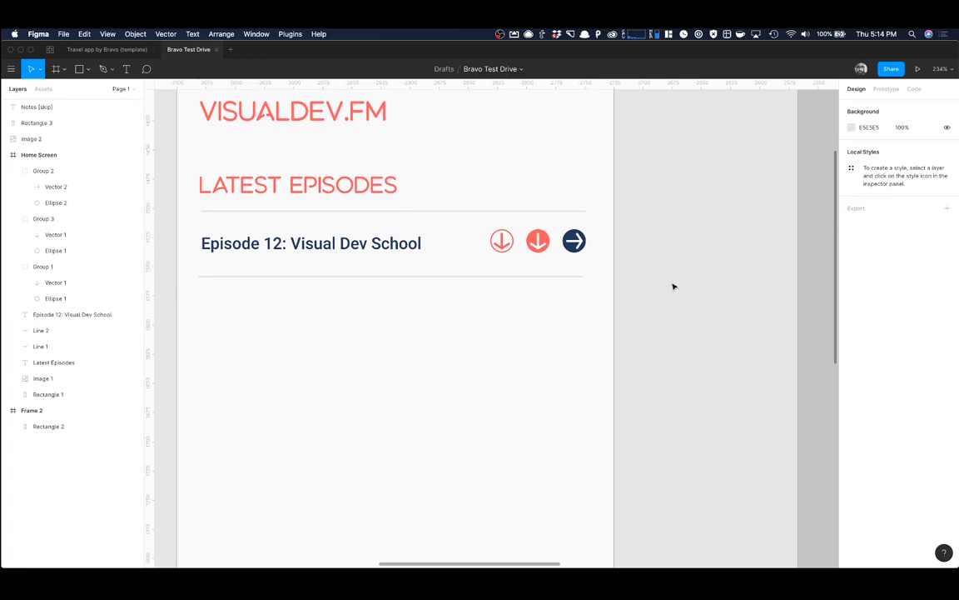
Step: Align the episode title and its three icons on their vertical centres and shift them about 3 px down between the dividers
{"action": "scroll", "coordinate": [541, 266], "scroll_direction": "down", "scroll_amount": 1}
{"action": "left_click", "coordinate": [368, 223]}
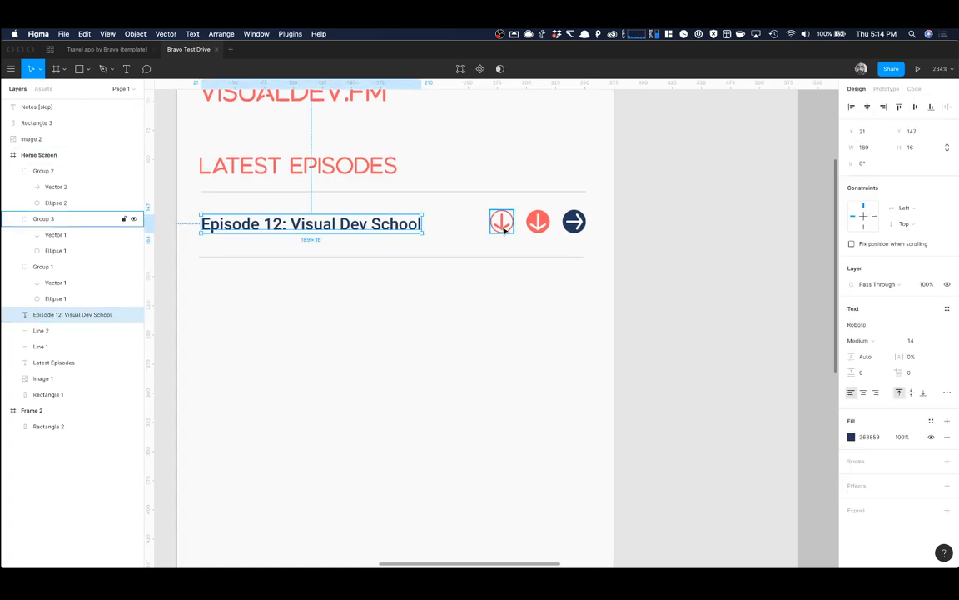
{"action": "left_click", "coordinate": [502, 221], "text": "shift"}
{"action": "left_click", "coordinate": [538, 221], "text": "shift"}
{"action": "left_click", "coordinate": [574, 221], "text": "shift"}
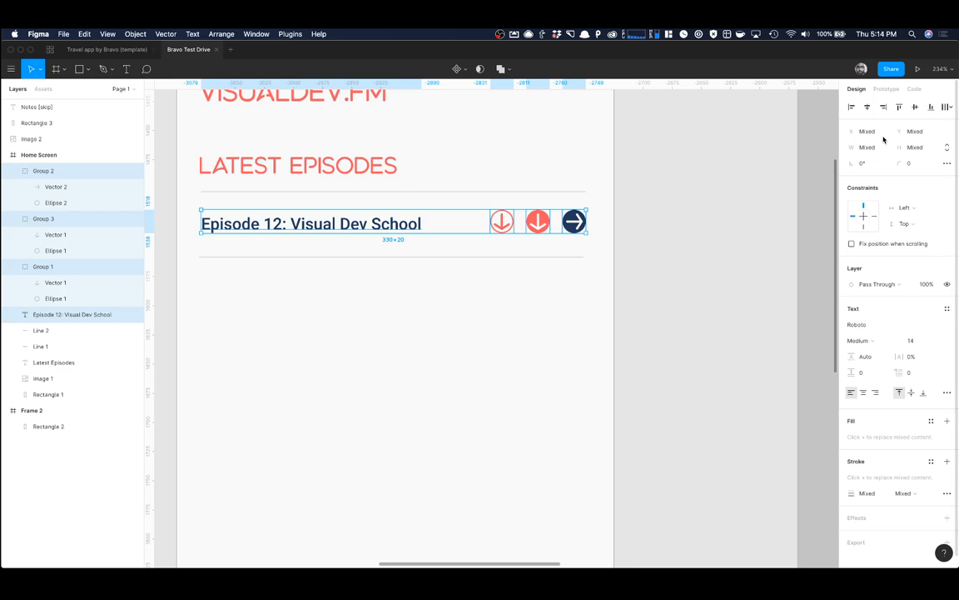
{"action": "left_click", "coordinate": [915, 107]}
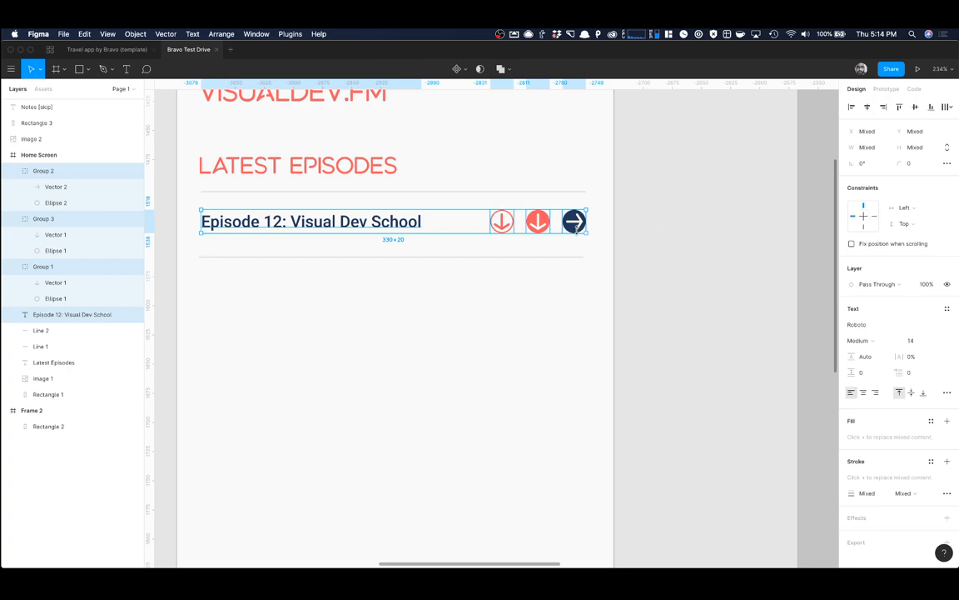
{"action": "left_click_drag", "start_coordinate": [401, 223], "coordinate": [401, 227]}
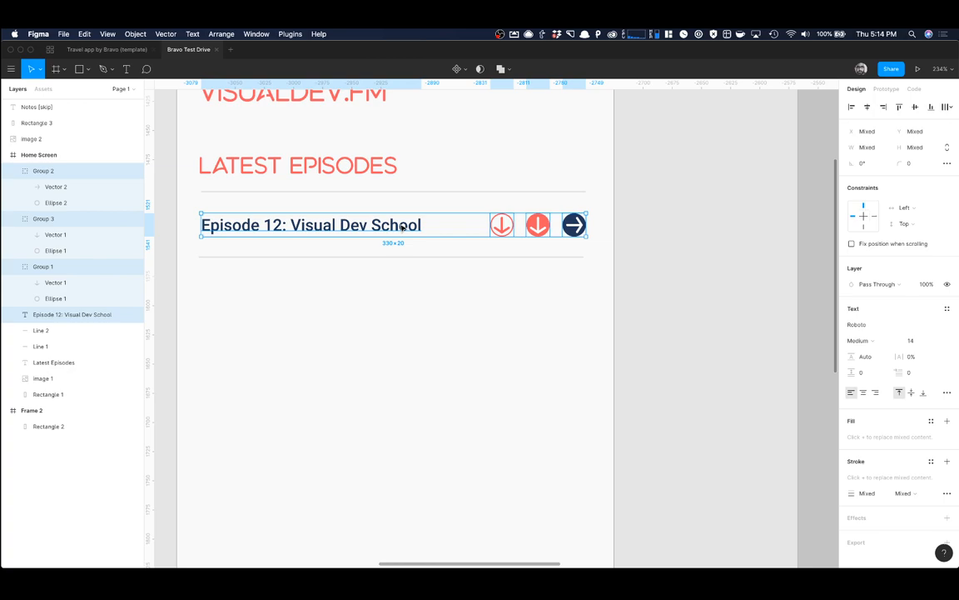
Step: Group the episode title, its three circular icons and the lower divider line into one episode row
{"action": "left_click", "coordinate": [399, 257]}
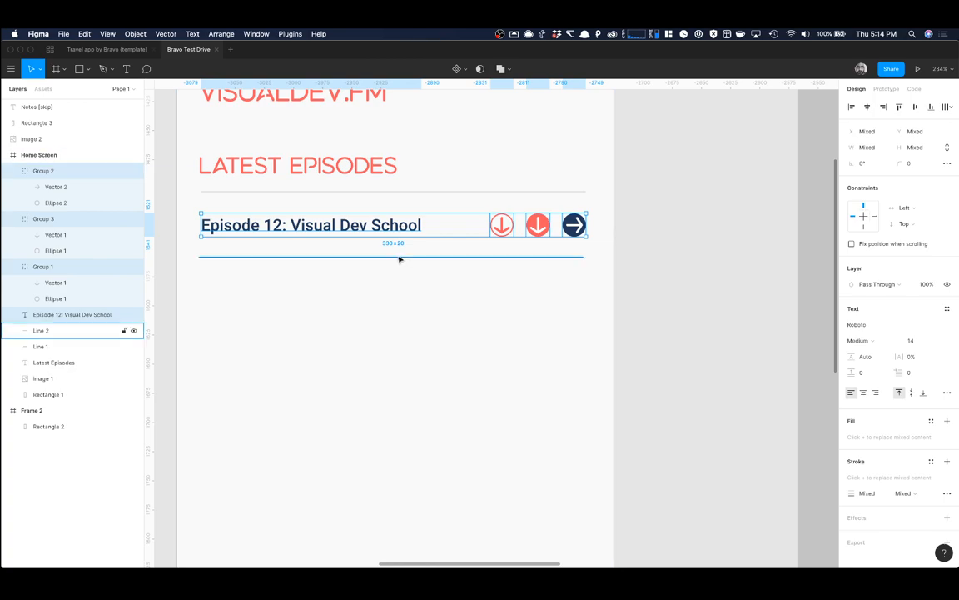
{"action": "right_click", "coordinate": [400, 257]}
{"action": "left_click", "coordinate": [342, 277]}
{"action": "left_click", "coordinate": [340, 259]}
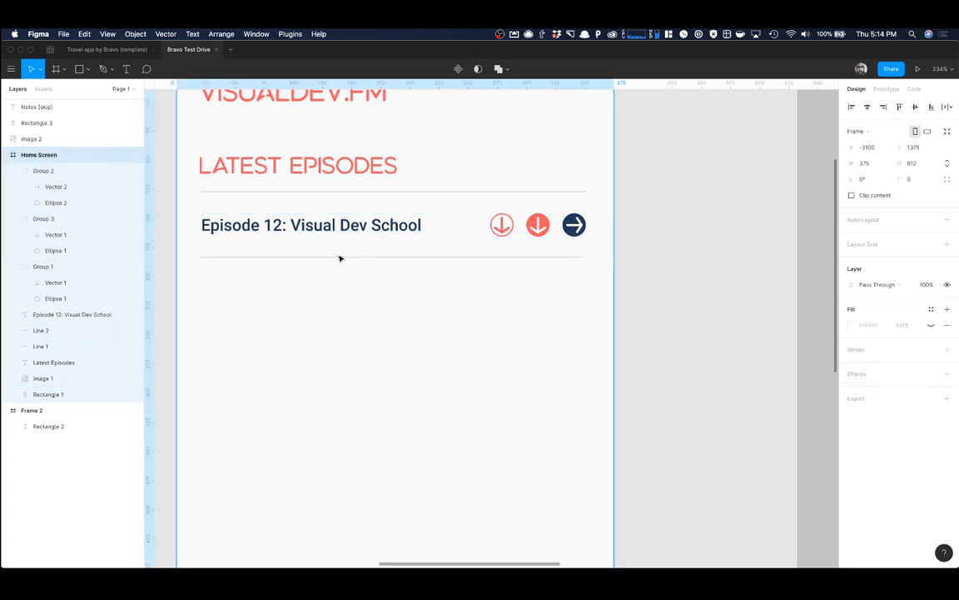
{"action": "left_click", "coordinate": [341, 259]}
{"action": "left_click", "coordinate": [340, 257]}
{"action": "left_click", "coordinate": [340, 232], "text": "shift"}
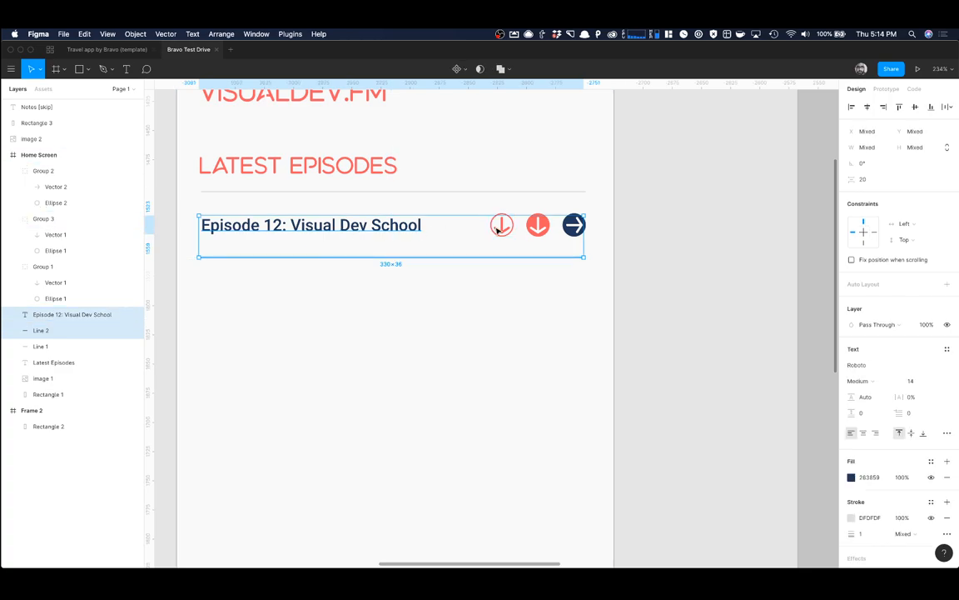
{"action": "left_click", "coordinate": [502, 225], "text": "shift"}
{"action": "left_click", "coordinate": [537, 224], "text": "shift"}
{"action": "left_click", "coordinate": [572, 226], "text": "shift"}
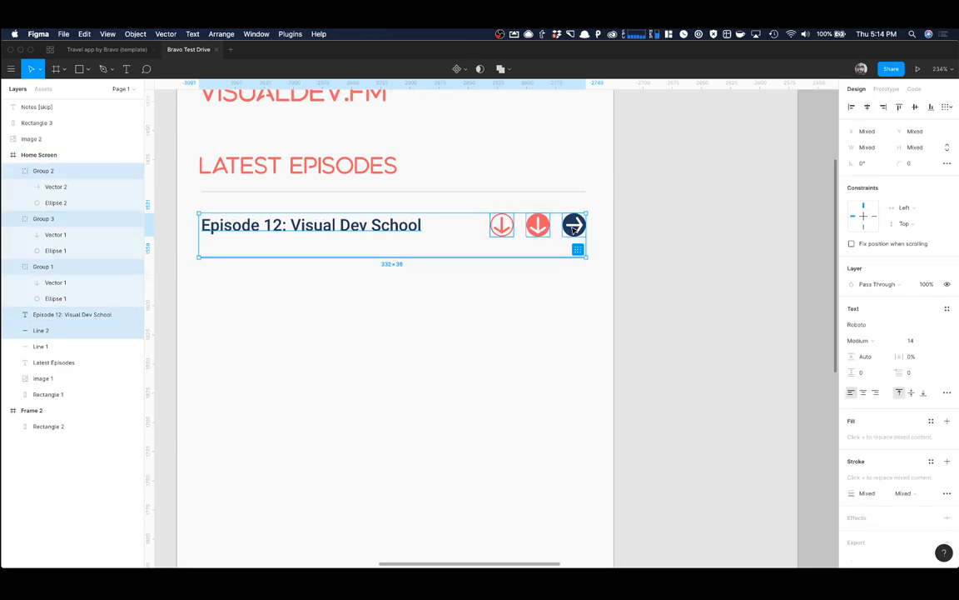
{"action": "key", "text": "super+g"}
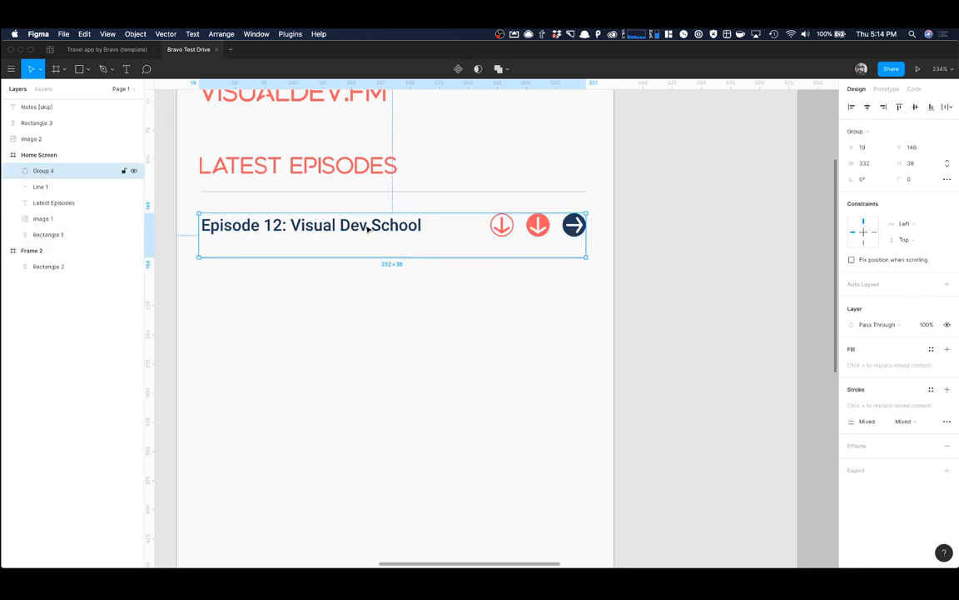
Step: Duplicate the episode row twice down the list, placing the copies at Y 203 and Y 260
{"action": "left_click_drag", "start_coordinate": [367, 229], "coordinate": [367, 296], "text": "alt"}
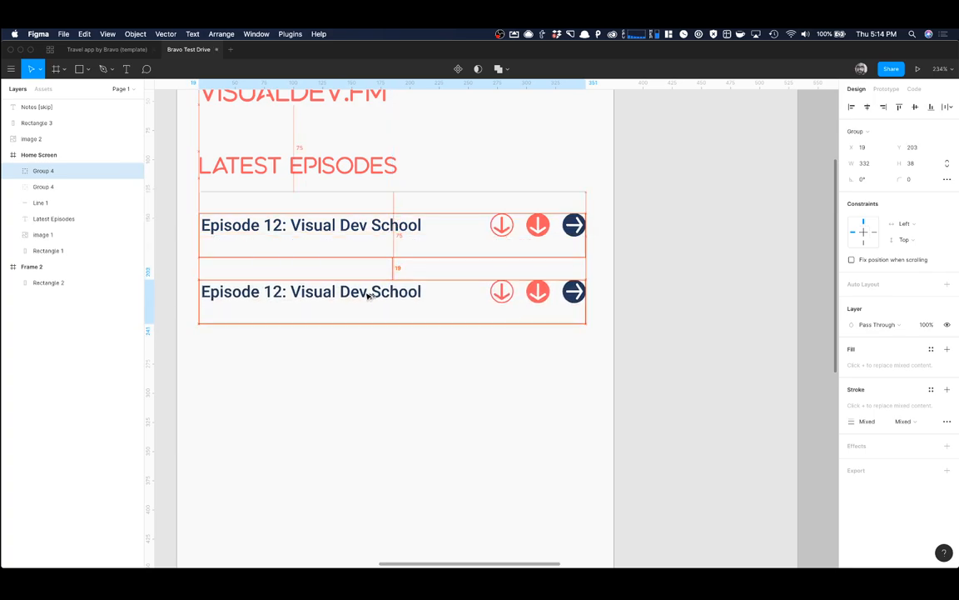
{"action": "left_click", "coordinate": [636, 306]}
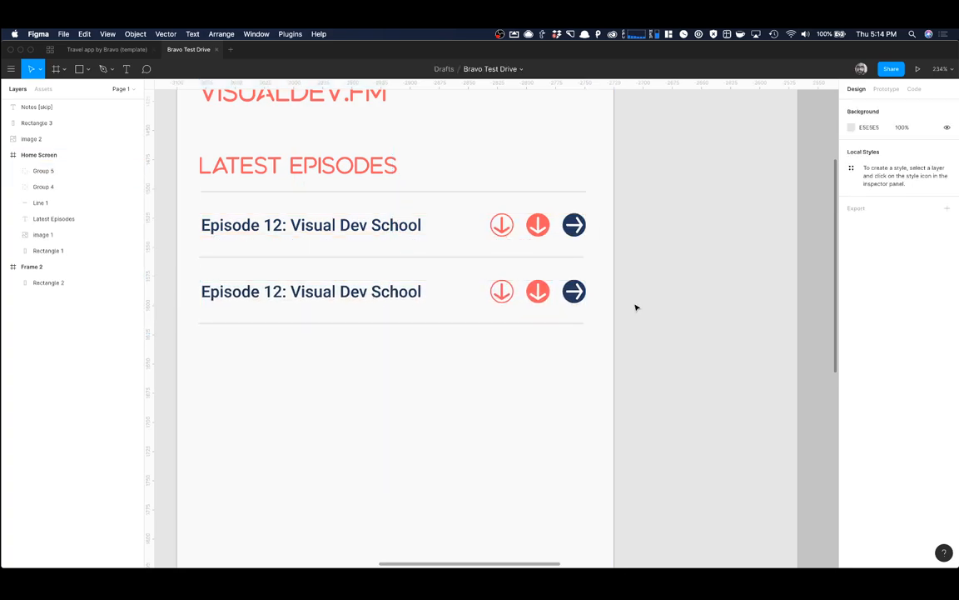
{"action": "scroll", "coordinate": [636, 306], "scroll_direction": "down", "scroll_amount": 3}
{"action": "left_click_drag", "start_coordinate": [356, 240], "coordinate": [358, 306], "text": "alt"}
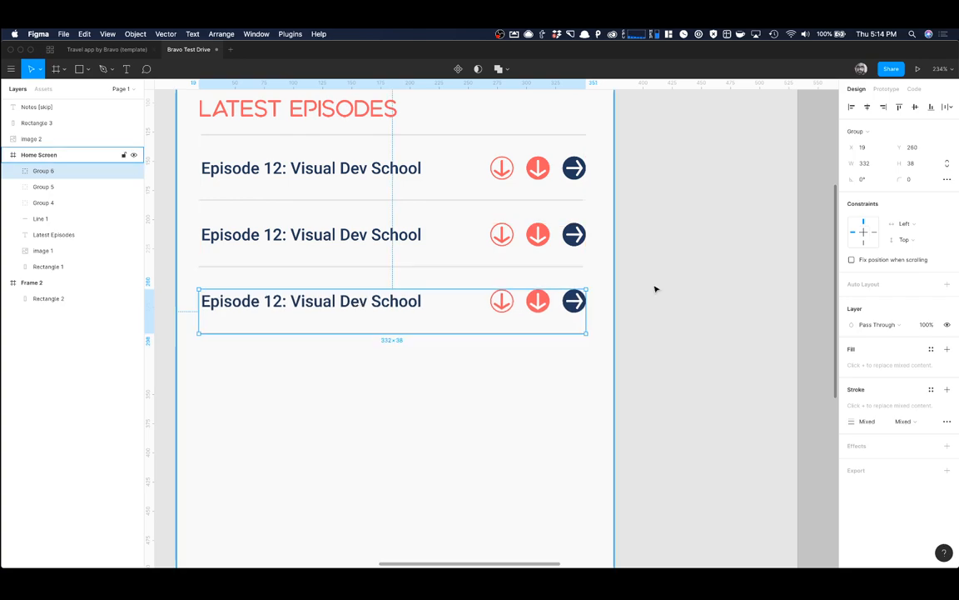
{"action": "left_click", "coordinate": [692, 287]}
{"action": "scroll", "coordinate": [687, 289], "scroll_direction": "down", "scroll_amount": 2}
{"action": "scroll", "coordinate": [471, 298], "scroll_direction": "up", "scroll_amount": 5}
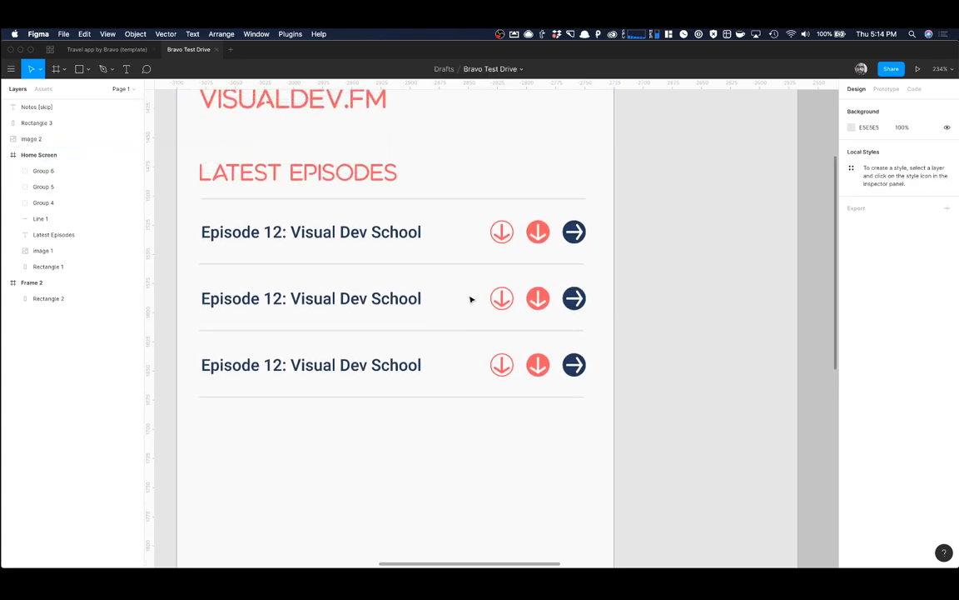
Step: Duplicate the third episode row and place the copy directly below it at Y 317, with matching spacing
{"action": "scroll", "coordinate": [466, 275], "scroll_direction": "down", "scroll_amount": 8}
{"action": "left_click", "coordinate": [450, 202]}
{"action": "left_click", "coordinate": [355, 188]}
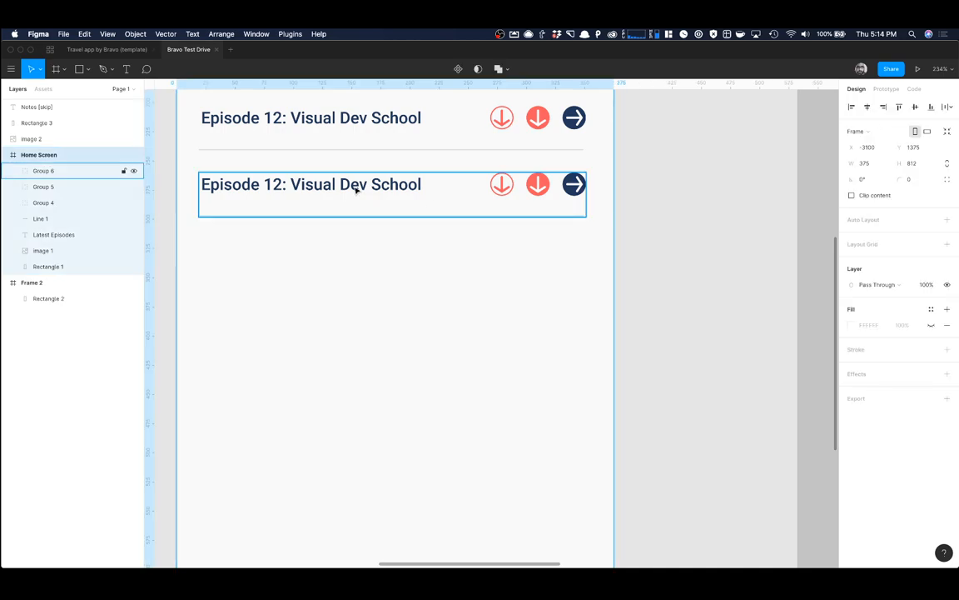
{"action": "left_click_drag", "start_coordinate": [371, 188], "coordinate": [372, 257], "text": "alt"}
{"action": "left_click", "coordinate": [689, 251]}
{"action": "scroll", "coordinate": [612, 293], "scroll_direction": "up", "scroll_amount": 8}
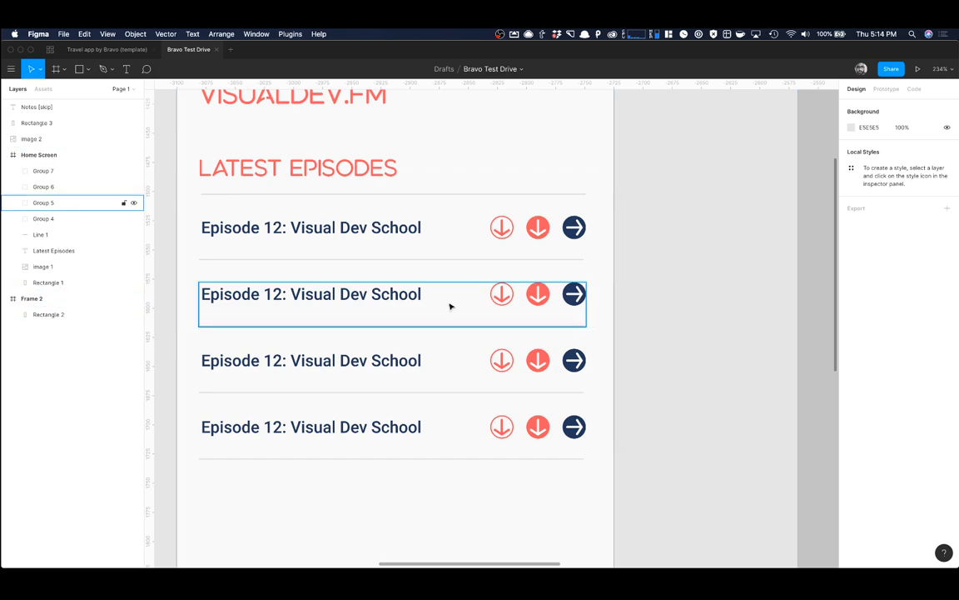
Step: Duplicate the fourth episode row and place the copy below it as a fifth, evenly spaced row
{"action": "left_click", "coordinate": [415, 231]}
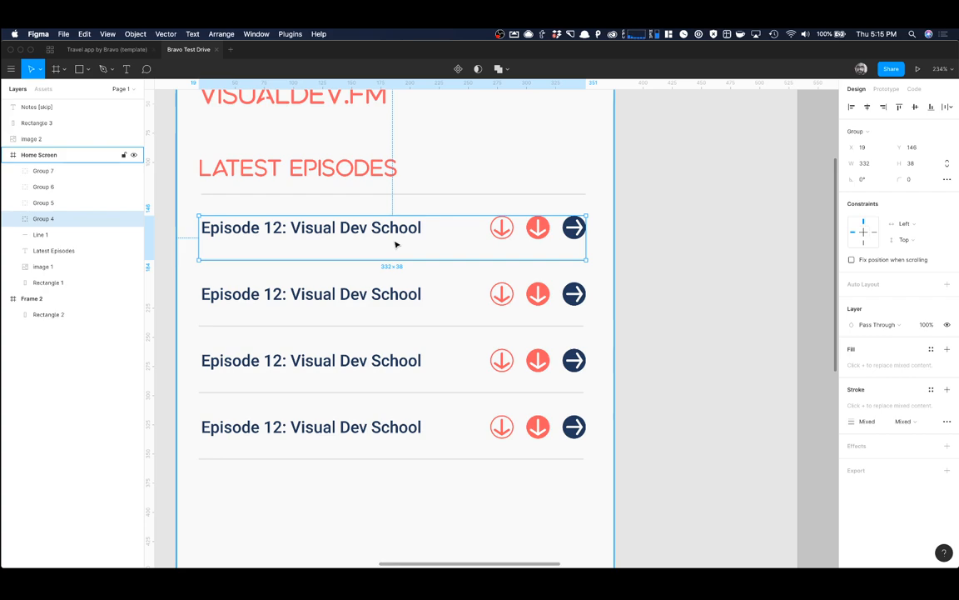
{"action": "scroll", "coordinate": [398, 248], "scroll_direction": "down", "scroll_amount": 5}
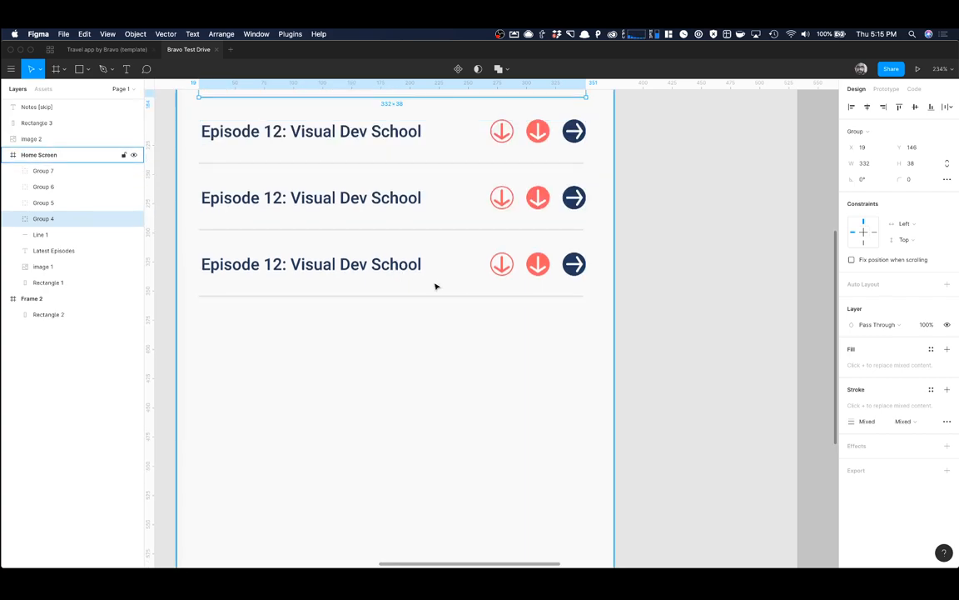
{"action": "left_click", "coordinate": [407, 273]}
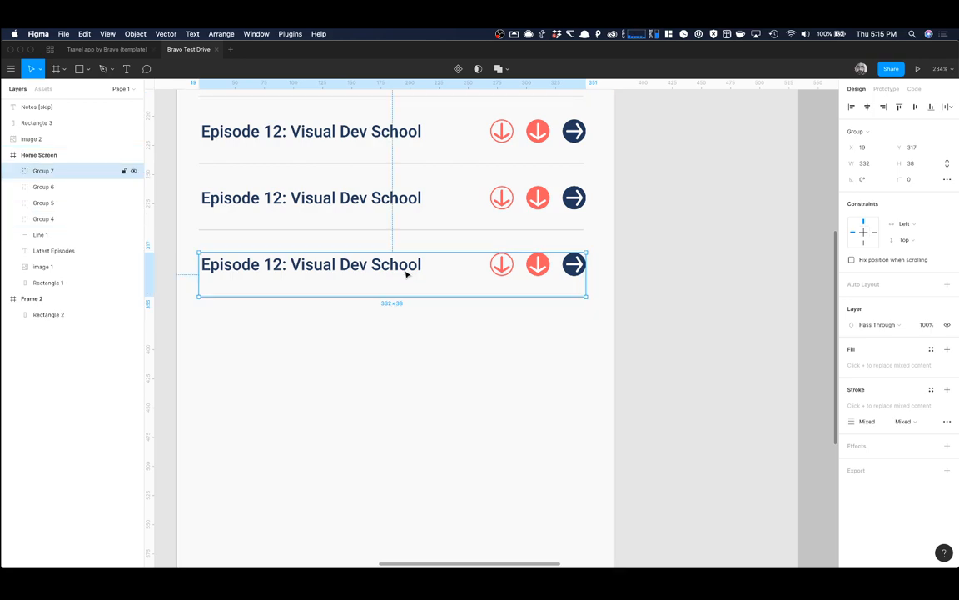
{"action": "left_click_drag", "start_coordinate": [407, 273], "coordinate": [407, 337]}
{"action": "left_click", "coordinate": [691, 316]}
{"action": "scroll", "coordinate": [692, 316], "scroll_direction": "up", "scroll_amount": 1}
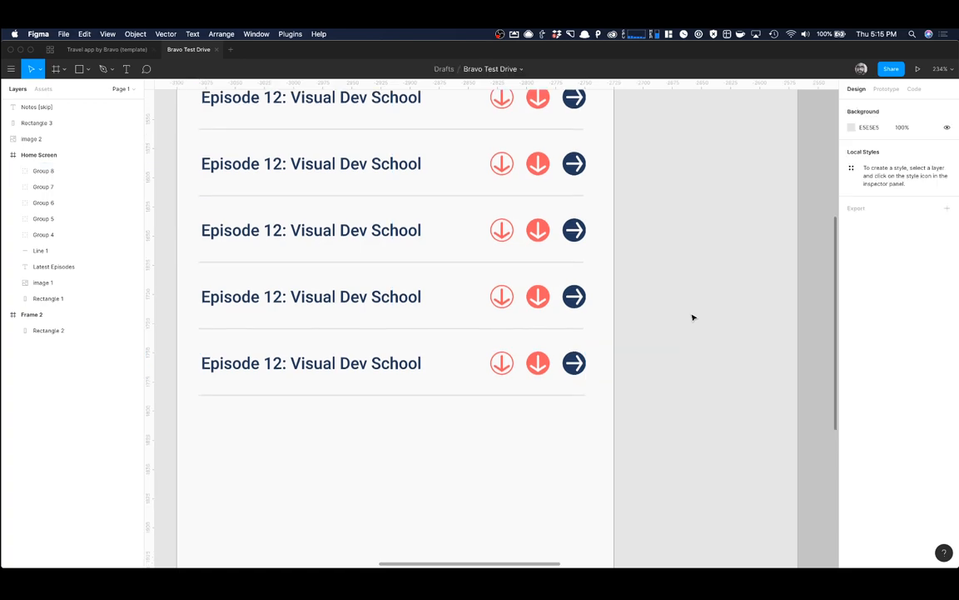
Step: Renumber the second episode row's title as Episode 11
{"action": "scroll", "coordinate": [692, 317], "scroll_direction": "up", "scroll_amount": 3}
{"action": "scroll", "coordinate": [692, 318], "scroll_direction": "down", "scroll_amount": 5}
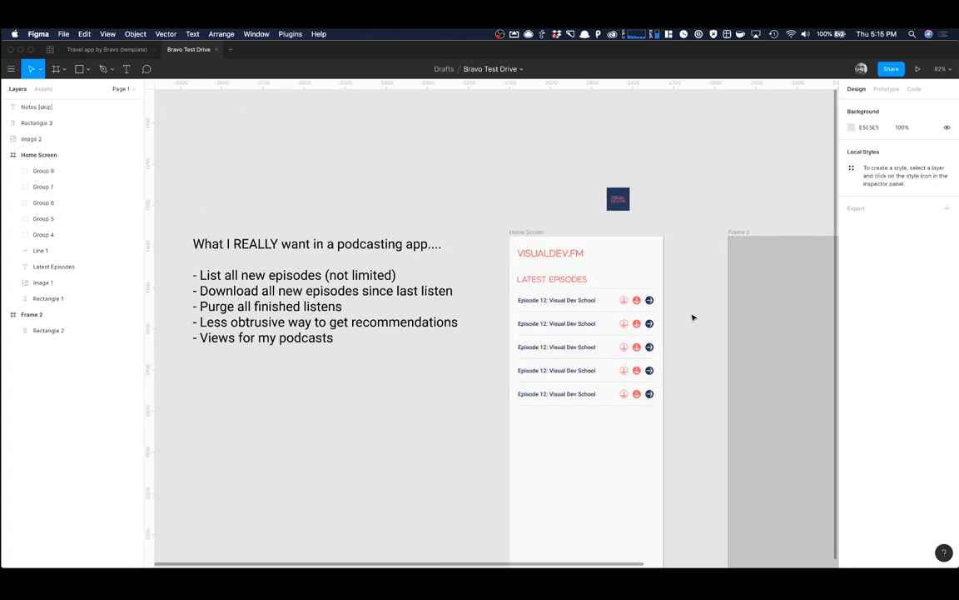
{"action": "scroll", "coordinate": [692, 317], "scroll_direction": "up", "scroll_amount": 1}
{"action": "scroll", "coordinate": [688, 313], "scroll_direction": "down", "scroll_amount": 1}
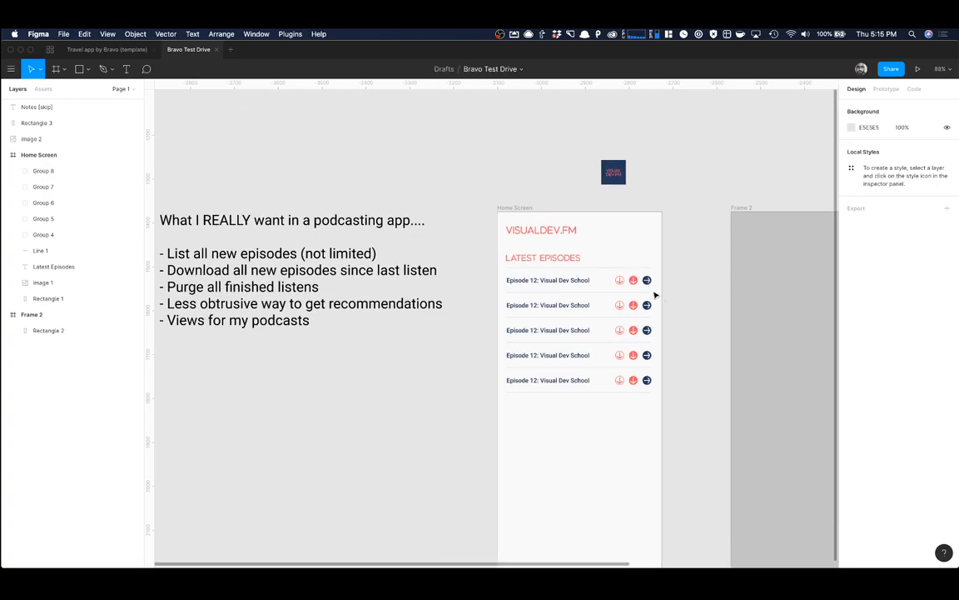
{"action": "double_click", "coordinate": [536, 307]}
{"action": "double_click", "coordinate": [535, 306]}
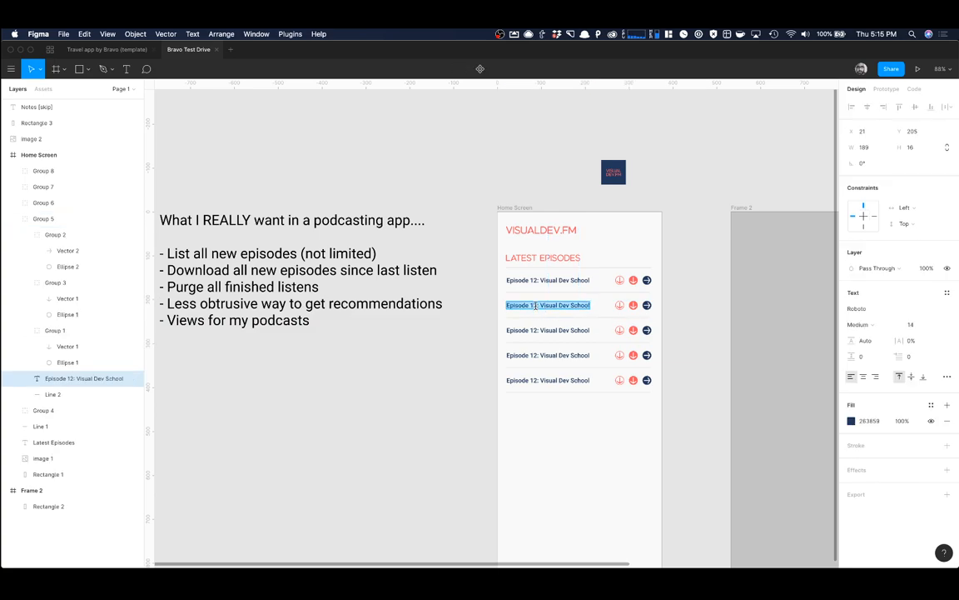
{"action": "left_click", "coordinate": [536, 305]}
{"action": "key", "text": "BackSpace"}
{"action": "type", "text": "1"}
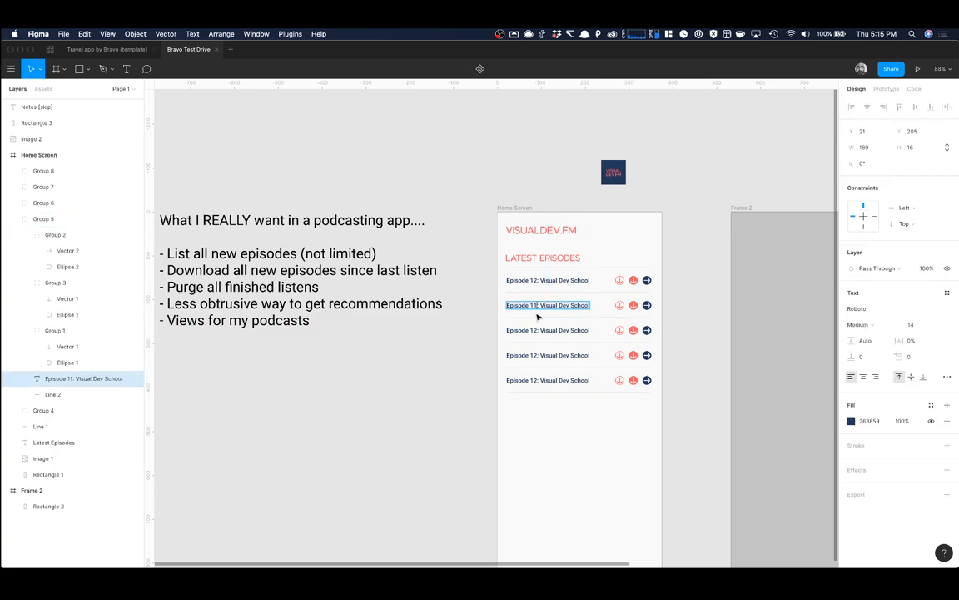
Step: Renumber the titles of the third, fourth and fifth rows as Episode 10, Episode 9 and Episode 8
{"action": "left_click", "coordinate": [533, 330]}
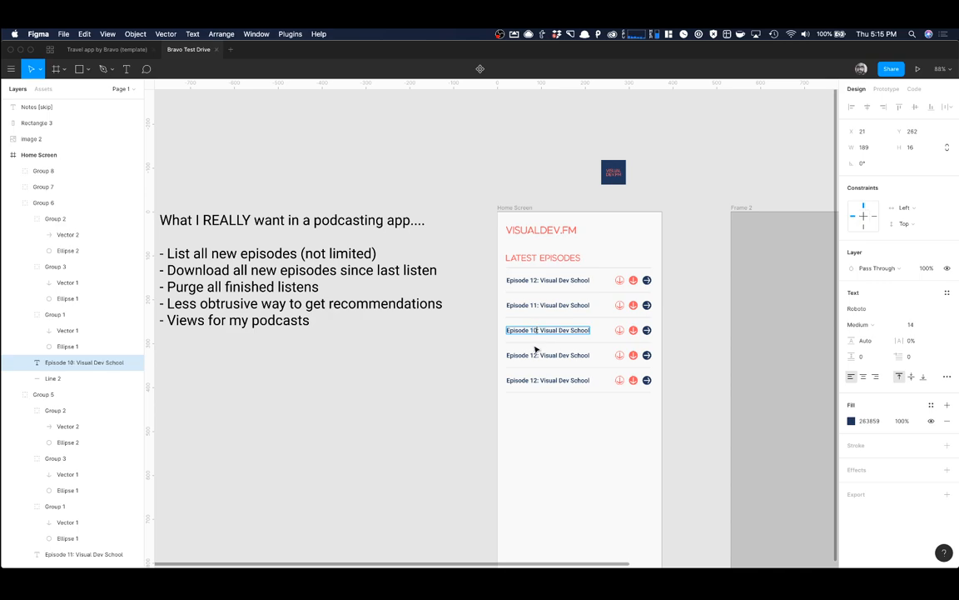
{"action": "left_click", "coordinate": [535, 354]}
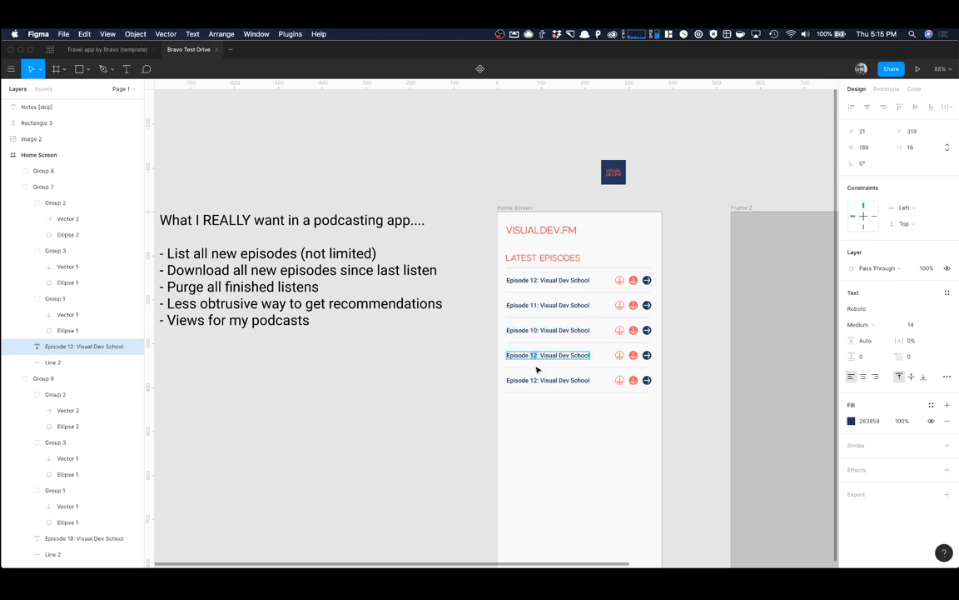
{"action": "type", "text": "9"}
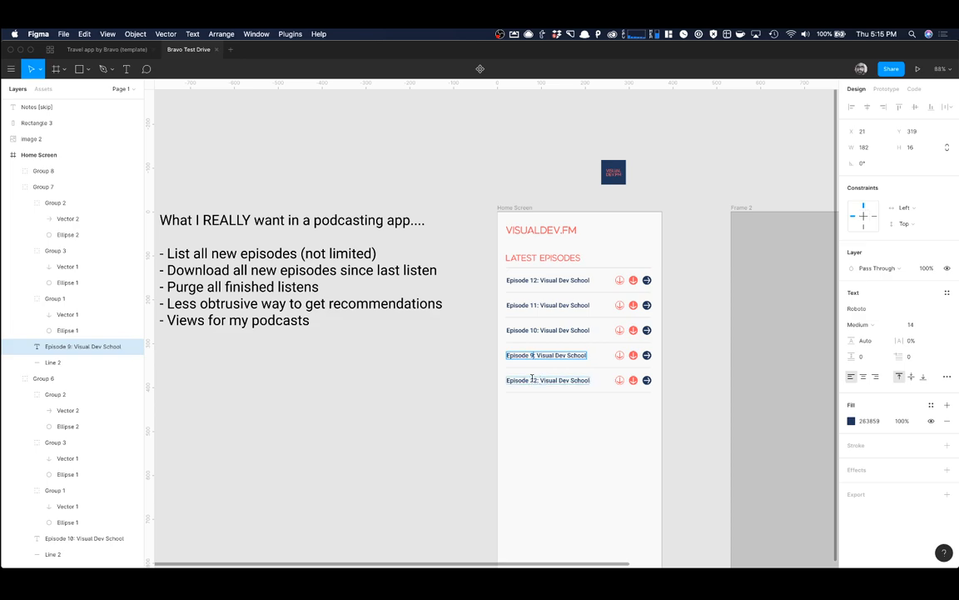
{"action": "left_click", "coordinate": [533, 379]}
{"action": "type", "text": "8"}
{"action": "key", "text": "Escape"}
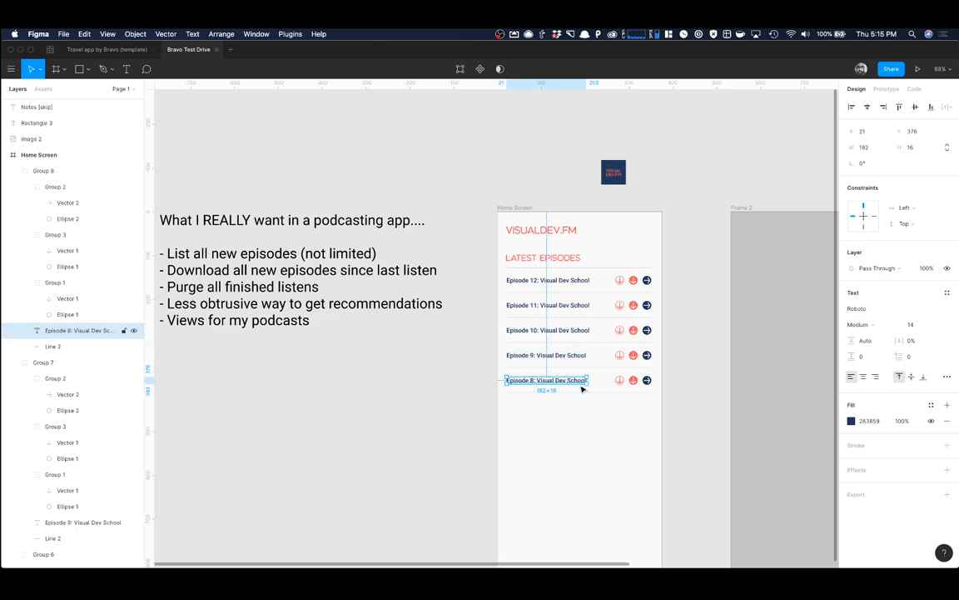
{"action": "left_click", "coordinate": [709, 366]}
Step: Duplicate the Episode 8 row five times down the list with matching spacing, filling the home screen with ten rows
{"action": "scroll", "coordinate": [713, 345], "scroll_direction": "down", "scroll_amount": 1}
{"action": "scroll", "coordinate": [713, 346], "scroll_direction": "down", "scroll_amount": 3}
{"action": "scroll", "coordinate": [704, 330], "scroll_direction": "up", "scroll_amount": 4}
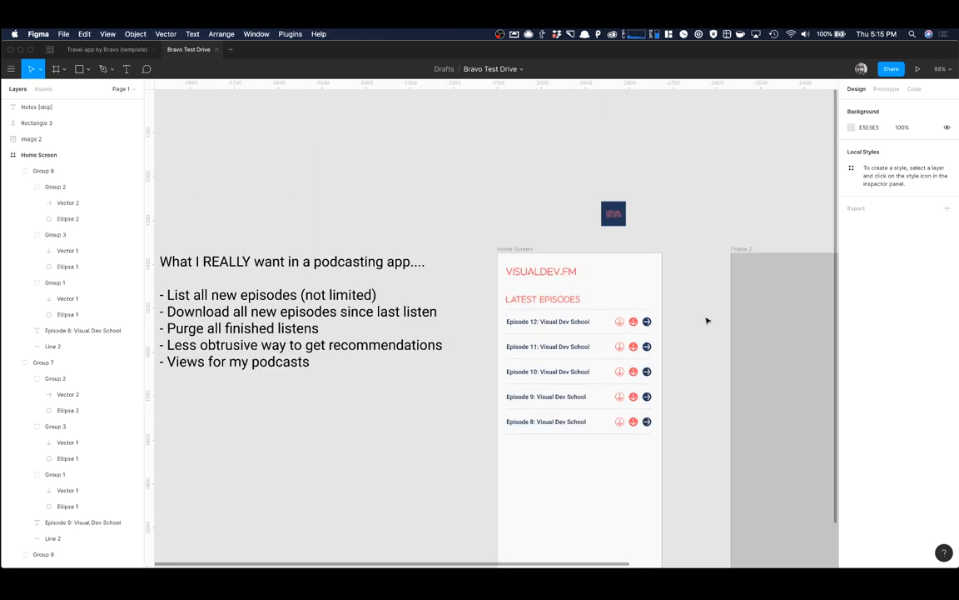
{"action": "scroll", "coordinate": [706, 321], "scroll_direction": "down", "scroll_amount": 1}
{"action": "scroll", "coordinate": [706, 320], "scroll_direction": "down", "scroll_amount": 1}
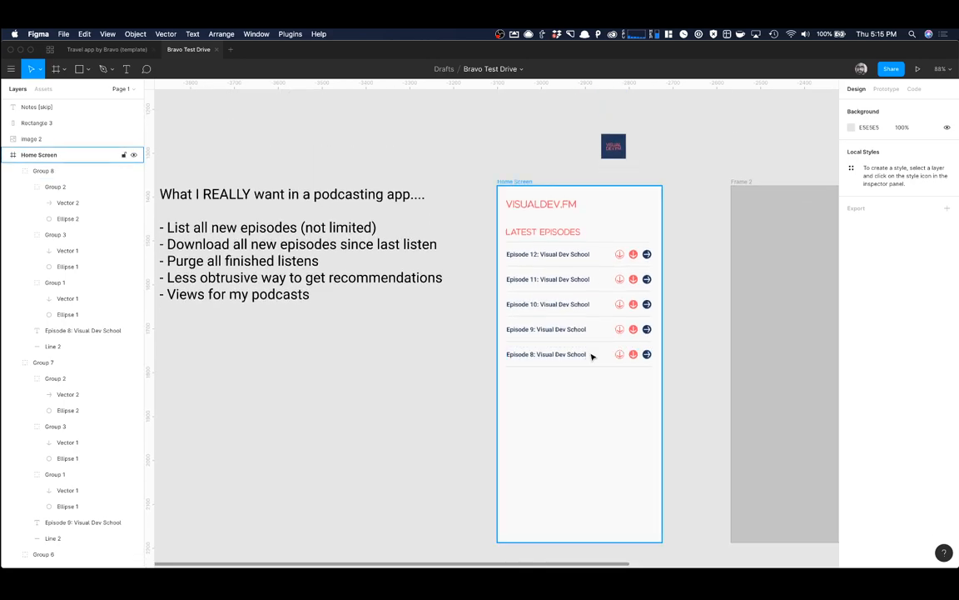
{"action": "left_click", "coordinate": [567, 361]}
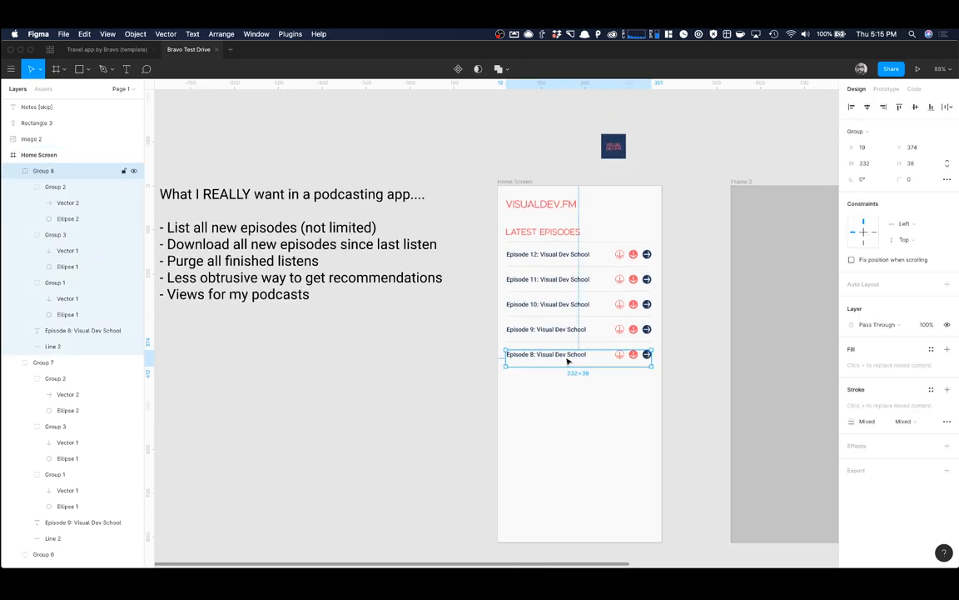
{"action": "left_click_drag", "start_coordinate": [567, 360], "coordinate": [567, 457]}
{"action": "scroll", "coordinate": [567, 456], "scroll_direction": "down", "scroll_amount": 3}
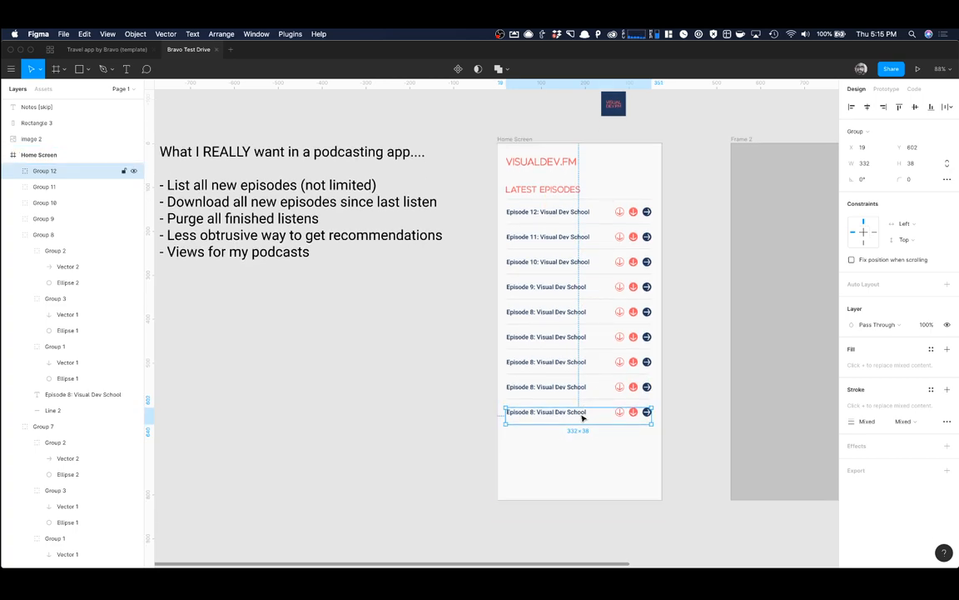
{"action": "left_click_drag", "start_coordinate": [583, 418], "coordinate": [583, 442]}
{"action": "left_click", "coordinate": [698, 403]}
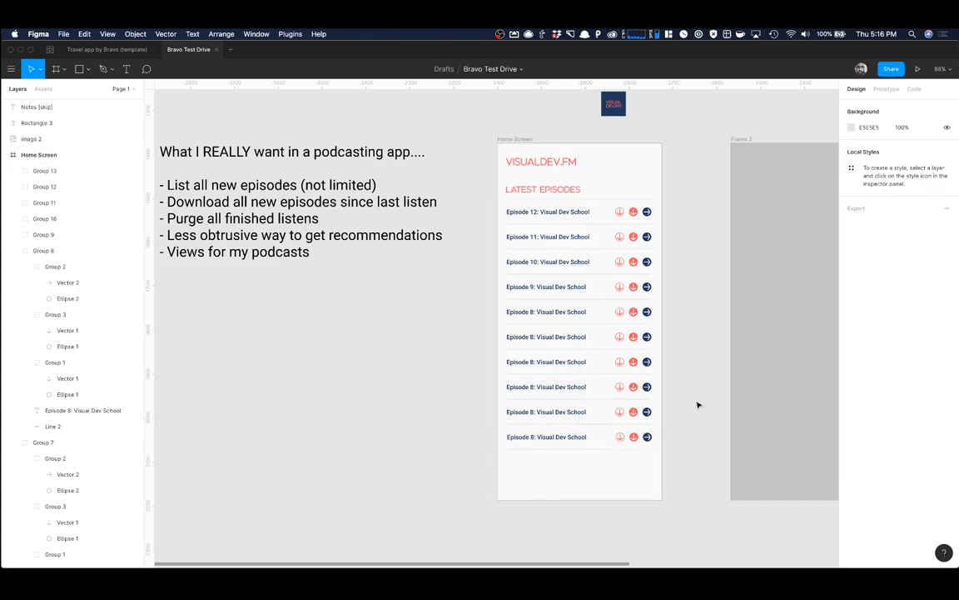
Step: Review the home screen's header, episode list and icon columns, along with the logo image above the frame
{"action": "scroll", "coordinate": [689, 377], "scroll_direction": "right", "scroll_amount": 5}
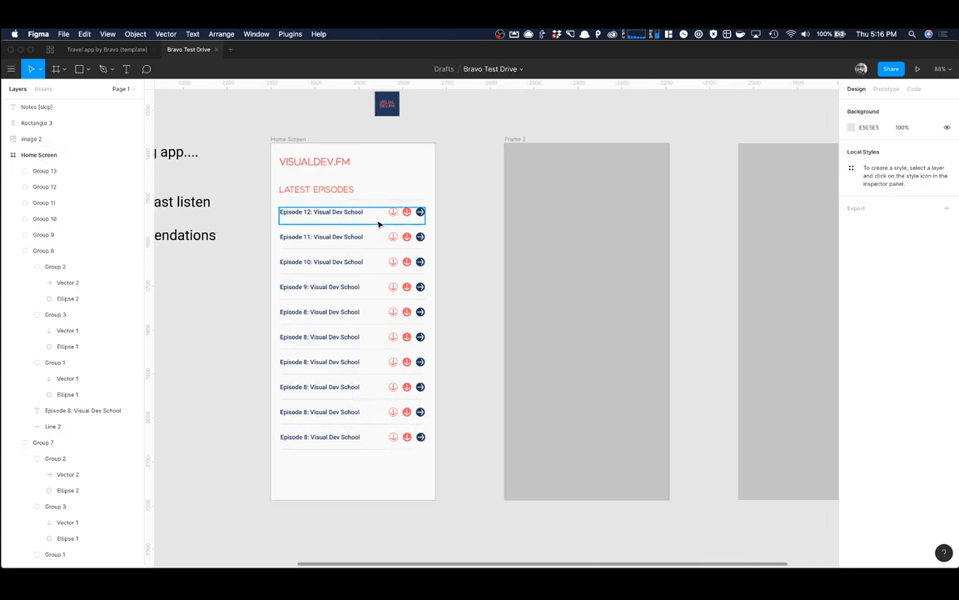
{"action": "scroll", "coordinate": [439, 266], "scroll_direction": "up", "scroll_amount": 3}
{"action": "scroll", "coordinate": [439, 265], "scroll_direction": "down", "scroll_amount": 2}
{"action": "scroll", "coordinate": [440, 266], "scroll_direction": "up", "scroll_amount": 1}
{"action": "scroll", "coordinate": [438, 265], "scroll_direction": "up", "scroll_amount": 5}
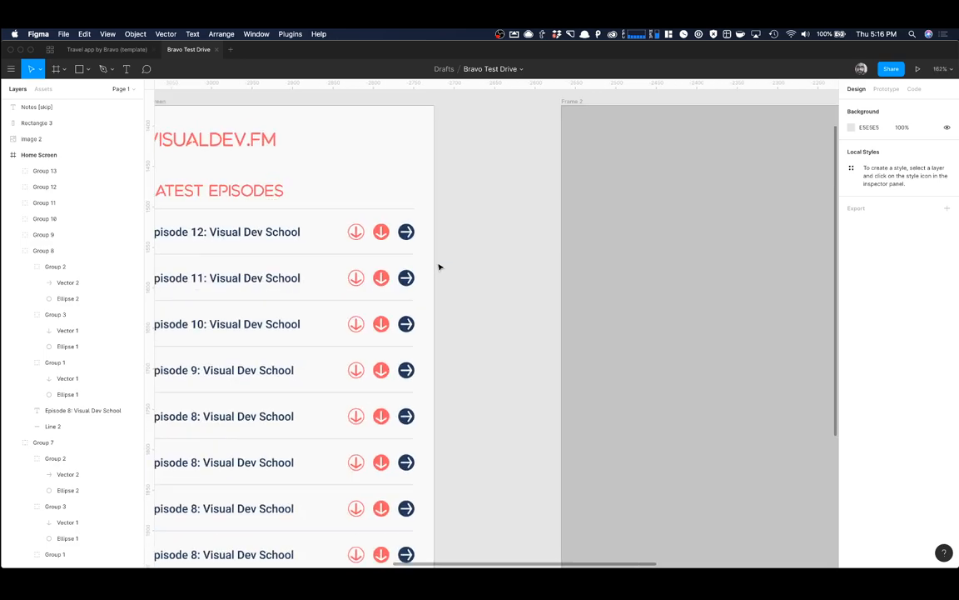
{"action": "scroll", "coordinate": [439, 265], "scroll_direction": "down", "scroll_amount": 3}
{"action": "scroll", "coordinate": [441, 263], "scroll_direction": "left", "scroll_amount": 5}
{"action": "scroll", "coordinate": [444, 260], "scroll_direction": "right", "scroll_amount": 5}
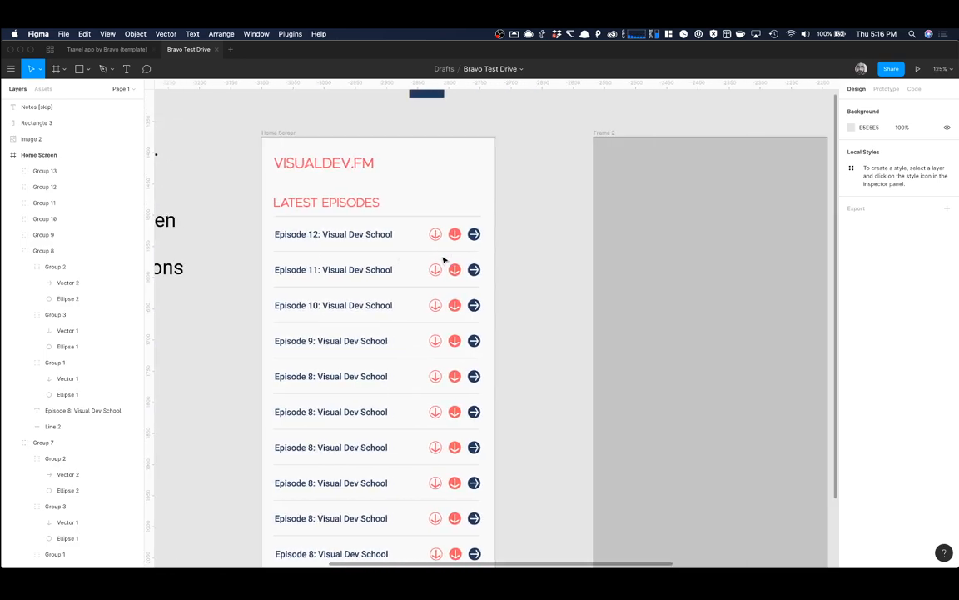
{"action": "scroll", "coordinate": [520, 234], "scroll_direction": "down", "scroll_amount": 1}
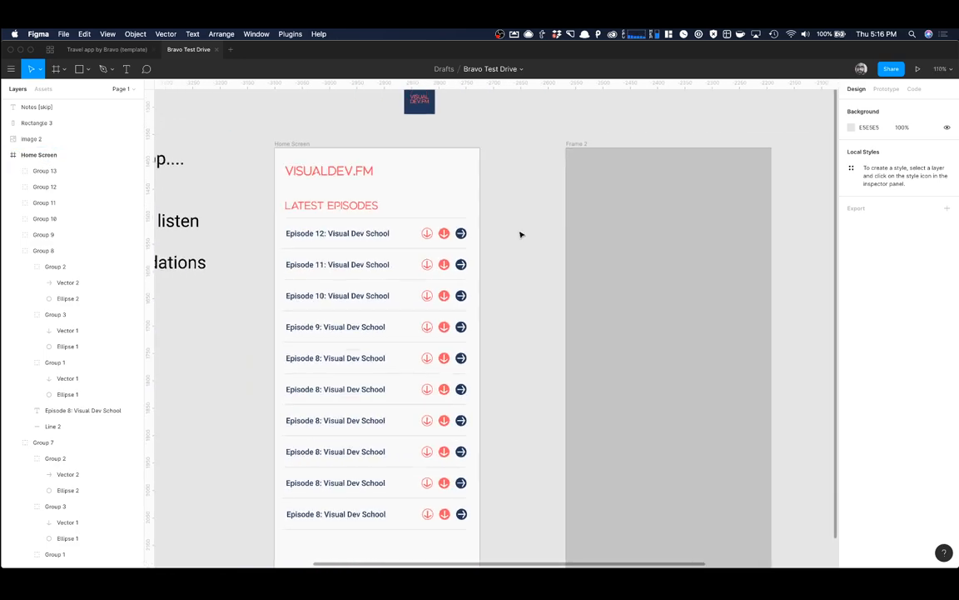
{"action": "scroll", "coordinate": [521, 234], "scroll_direction": "up", "scroll_amount": 5}
{"action": "scroll", "coordinate": [520, 234], "scroll_direction": "down", "scroll_amount": 2}
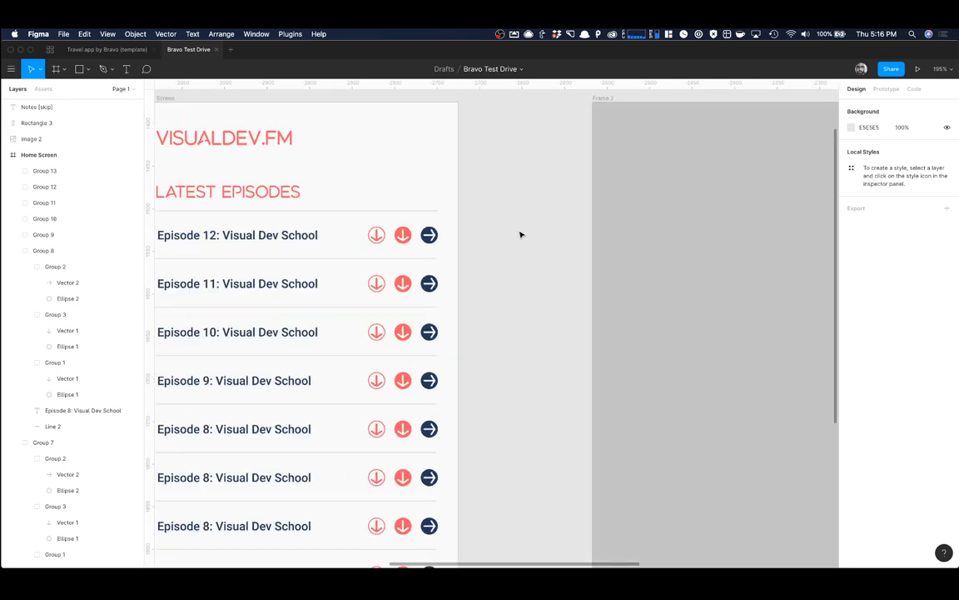
{"action": "scroll", "coordinate": [520, 234], "scroll_direction": "left", "scroll_amount": 5}
{"action": "scroll", "coordinate": [520, 231], "scroll_direction": "right", "scroll_amount": 1}
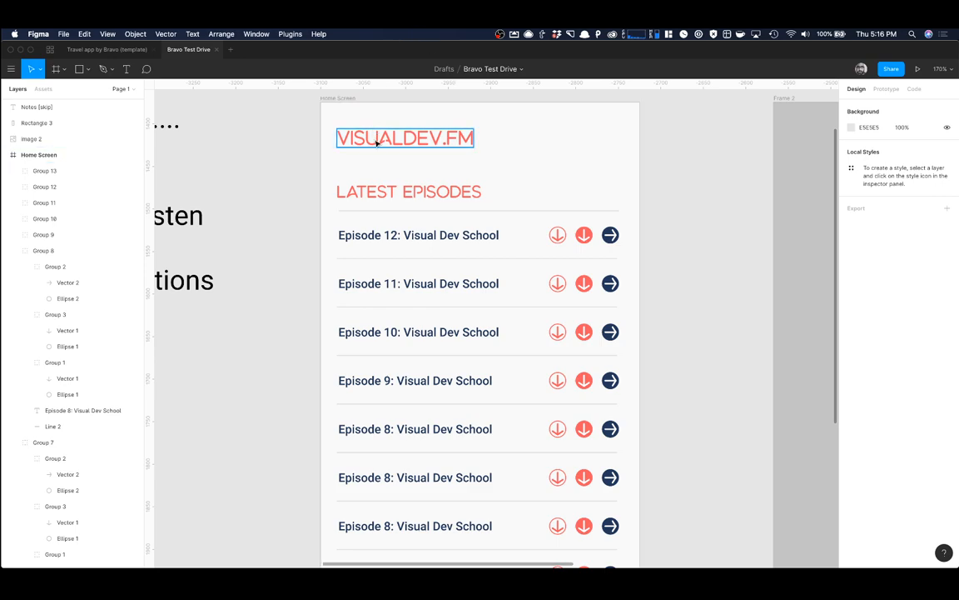
{"action": "scroll", "coordinate": [555, 170], "scroll_direction": "down", "scroll_amount": 10}
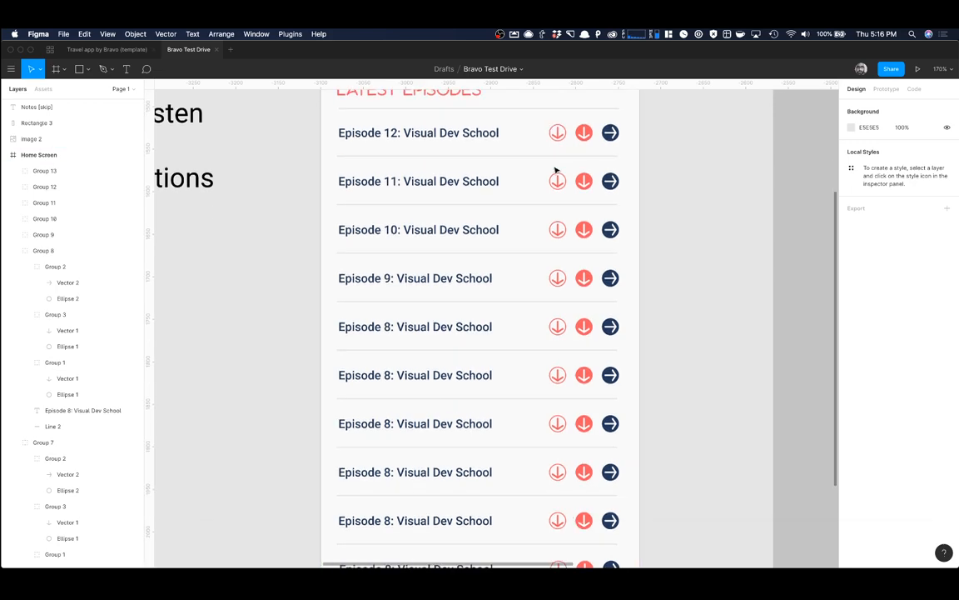
{"action": "scroll", "coordinate": [555, 170], "scroll_direction": "down", "scroll_amount": 2}
{"action": "scroll", "coordinate": [555, 170], "scroll_direction": "up", "scroll_amount": 10}
{"action": "scroll", "coordinate": [555, 170], "scroll_direction": "down", "scroll_amount": 10}
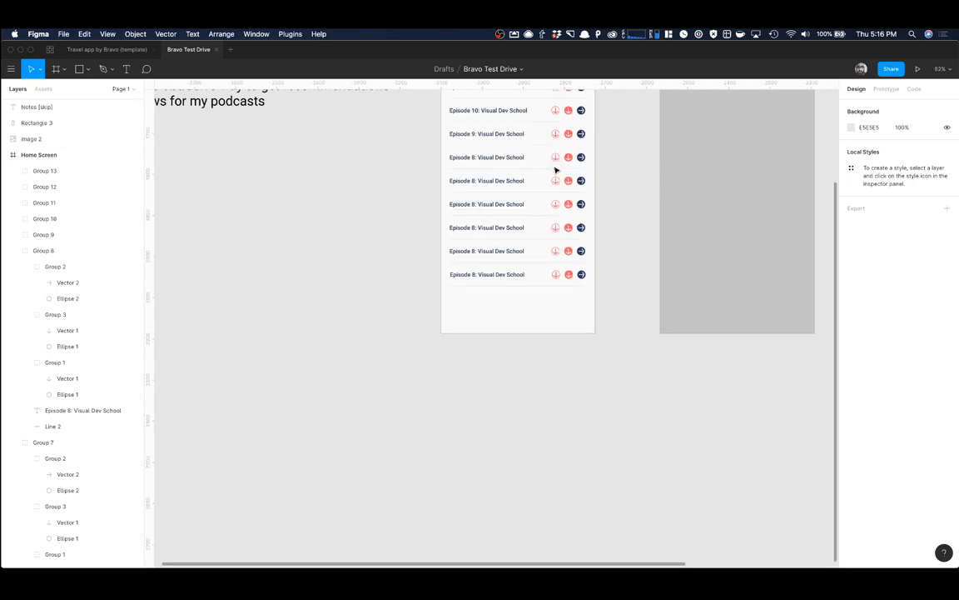
{"action": "scroll", "coordinate": [612, 180], "scroll_direction": "up", "scroll_amount": 5}
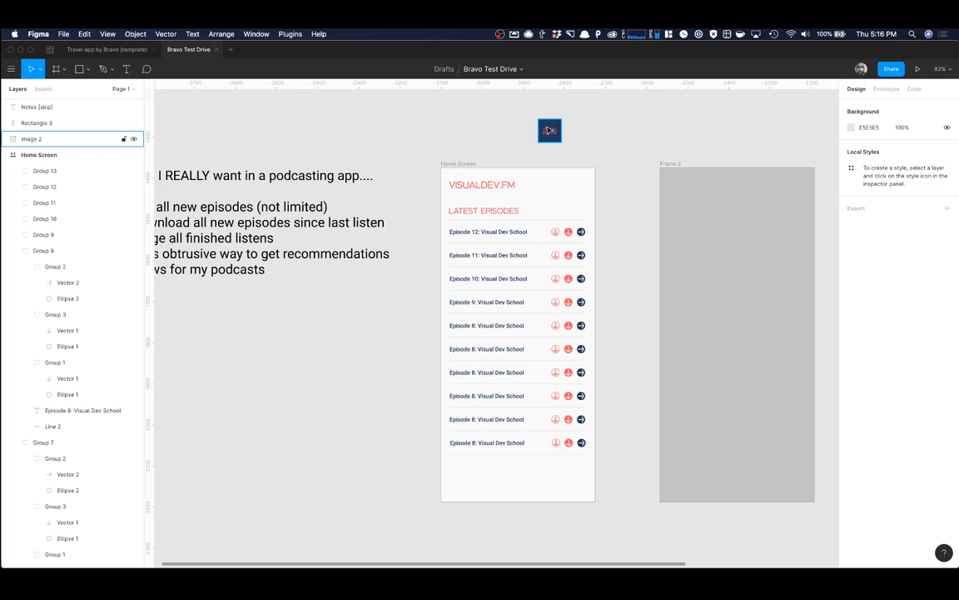
{"action": "left_click", "coordinate": [551, 130]}
{"action": "scroll", "coordinate": [598, 215], "scroll_direction": "down", "scroll_amount": 2}
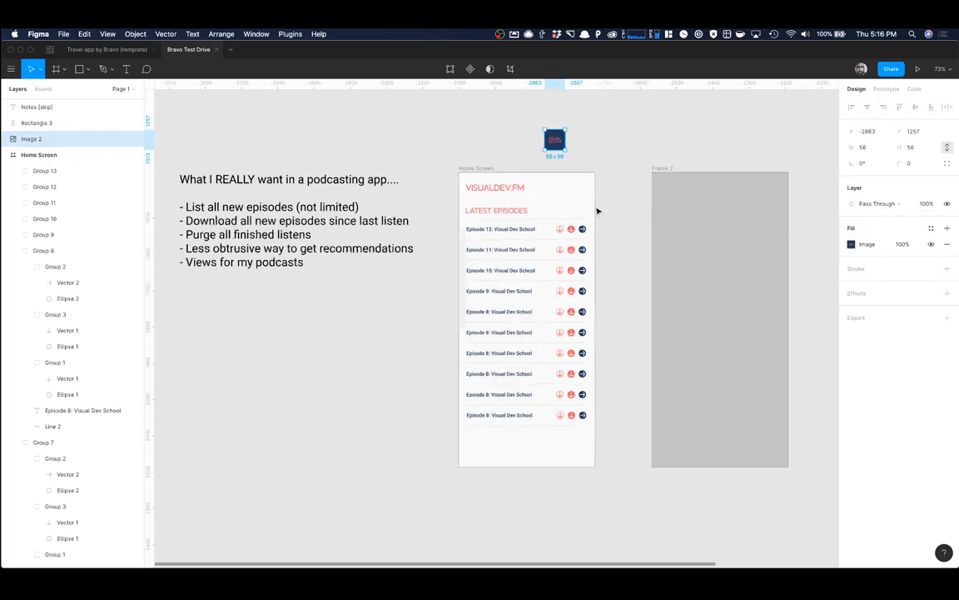
{"action": "scroll", "coordinate": [597, 211], "scroll_direction": "up", "scroll_amount": 4}
{"action": "scroll", "coordinate": [585, 231], "scroll_direction": "down", "scroll_amount": 2}
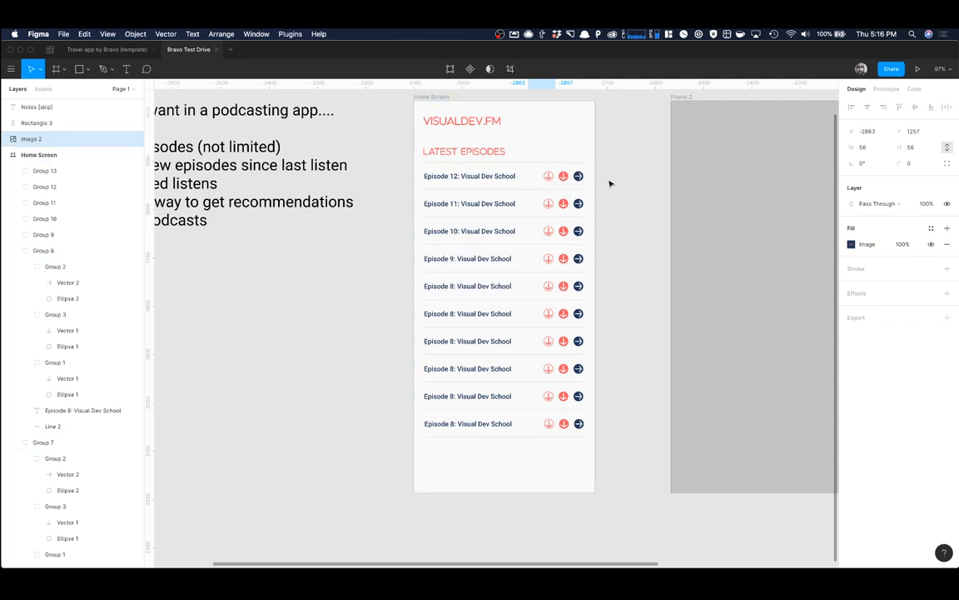
Step: Renumber the sixth episode row's title as Episode 7
{"action": "double_click", "coordinate": [454, 314]}
{"action": "double_click", "coordinate": [451, 314]}
{"action": "left_click", "coordinate": [452, 314]}
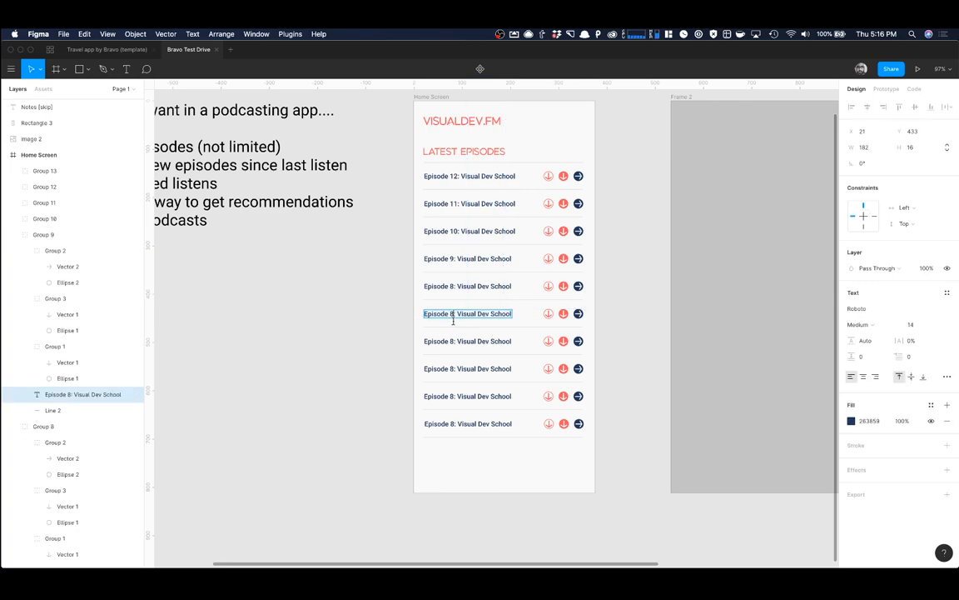
{"action": "scroll", "coordinate": [583, 275], "scroll_direction": "up", "scroll_amount": 2}
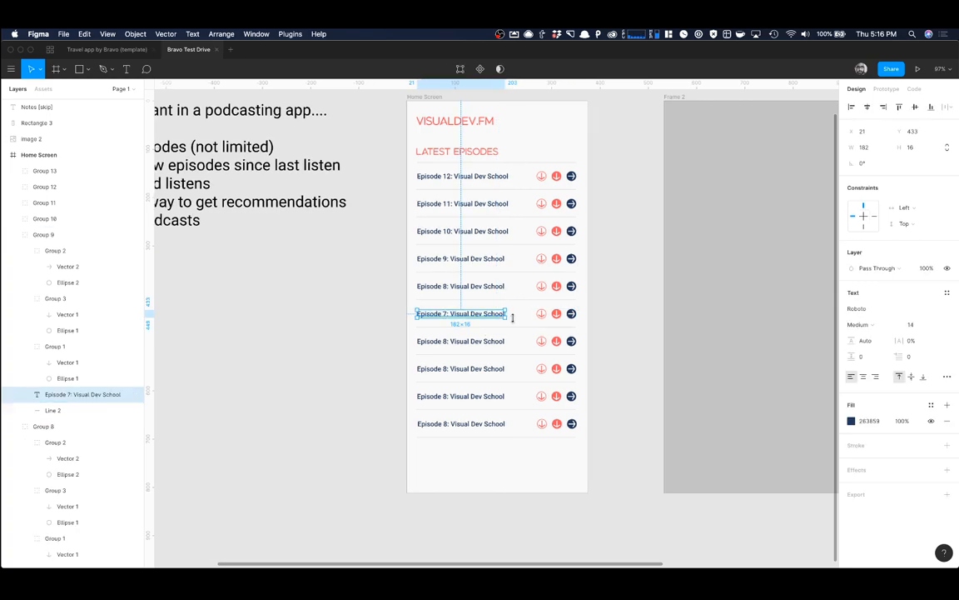
{"action": "left_click", "coordinate": [610, 271]}
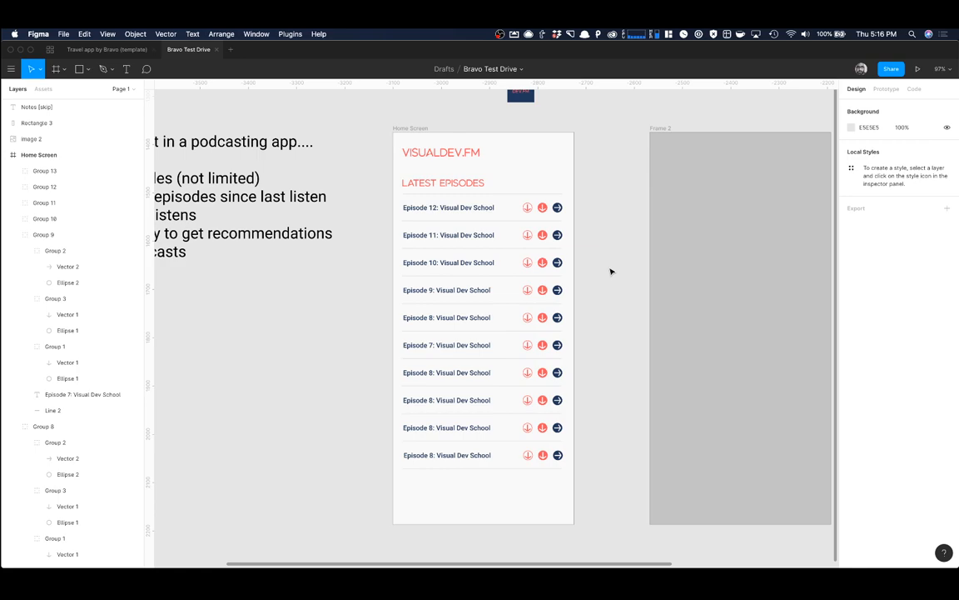
Step: Draw a 375-wide rectangle across Frame 2, align it with the frame's upper edge at Y 0 and extend its height to about 194
{"action": "scroll", "coordinate": [611, 271], "scroll_direction": "right", "scroll_amount": 5}
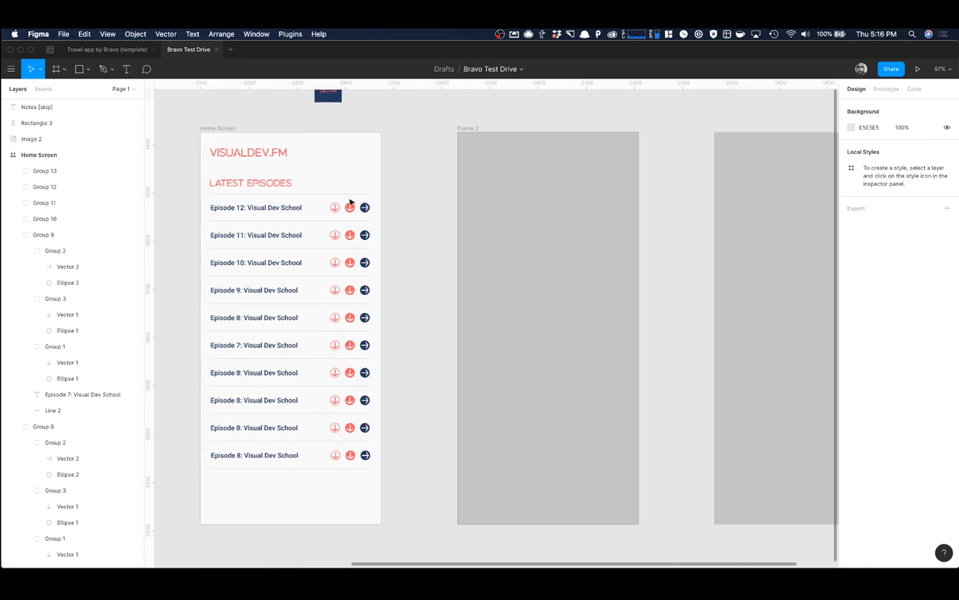
{"action": "left_click", "coordinate": [561, 167]}
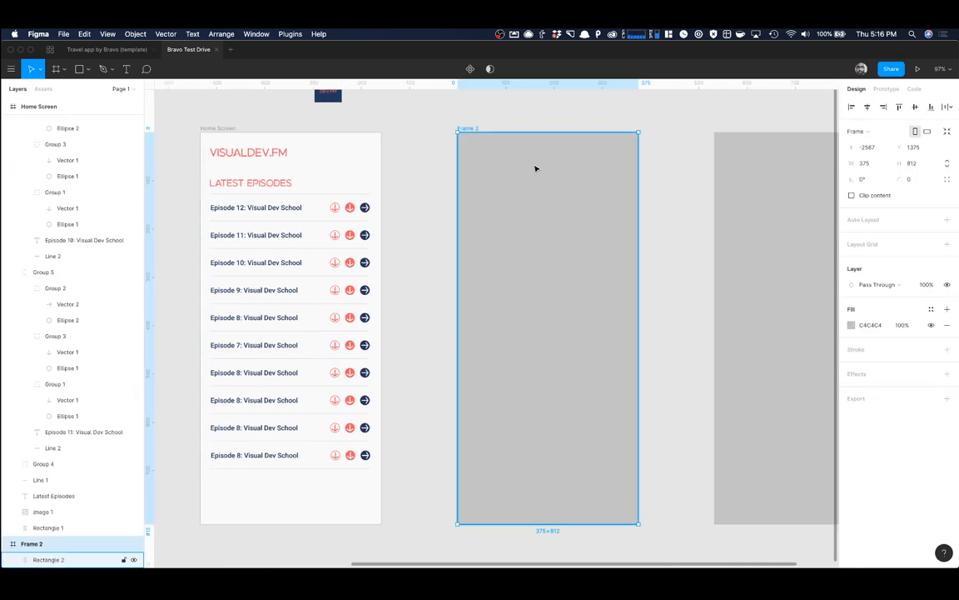
{"action": "left_click", "coordinate": [79, 69]}
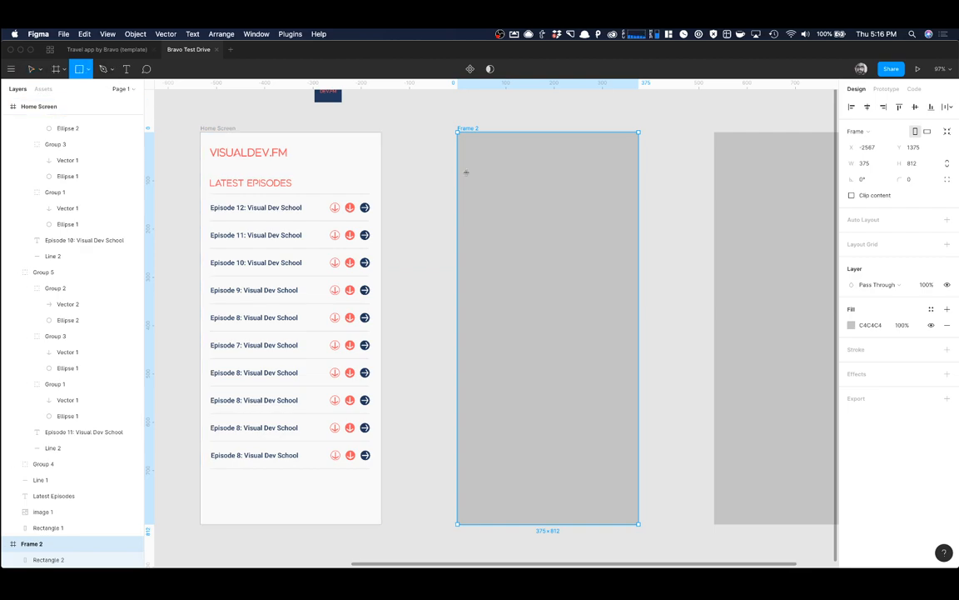
{"action": "mouse_move", "coordinate": [458, 139]}
{"action": "left_mouse_down"}
{"action": "mouse_move", "coordinate": [510, 195]}
{"action": "mouse_move", "coordinate": [638, 203]}
{"action": "left_mouse_up"}
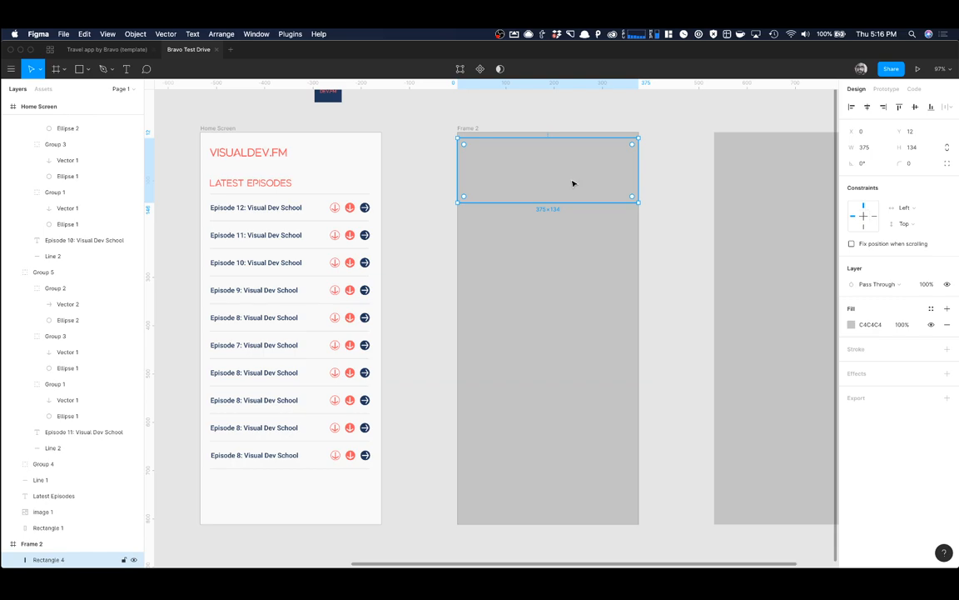
{"action": "left_click_drag", "start_coordinate": [572, 183], "coordinate": [572, 177]}
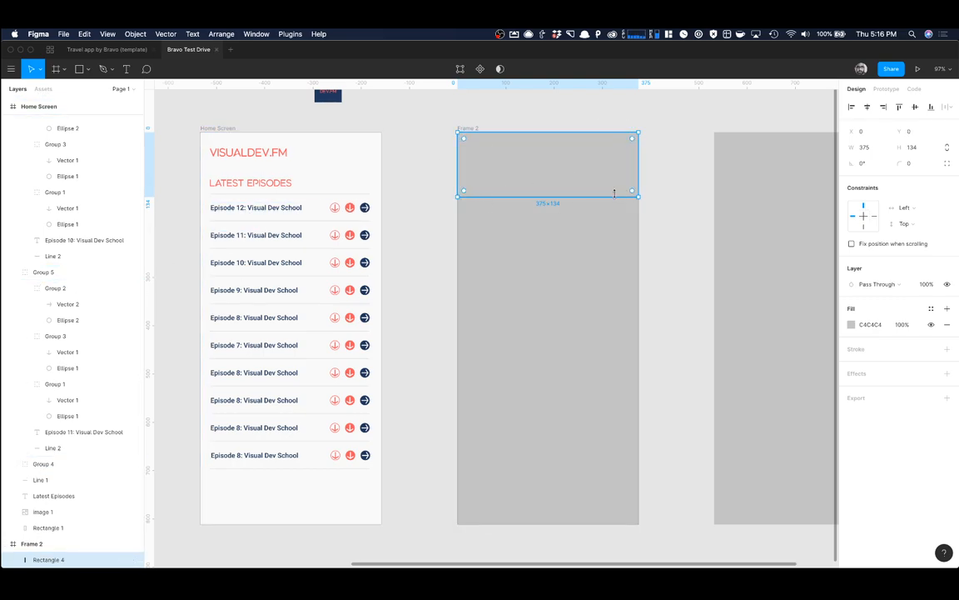
{"action": "left_click_drag", "start_coordinate": [602, 199], "coordinate": [603, 226]}
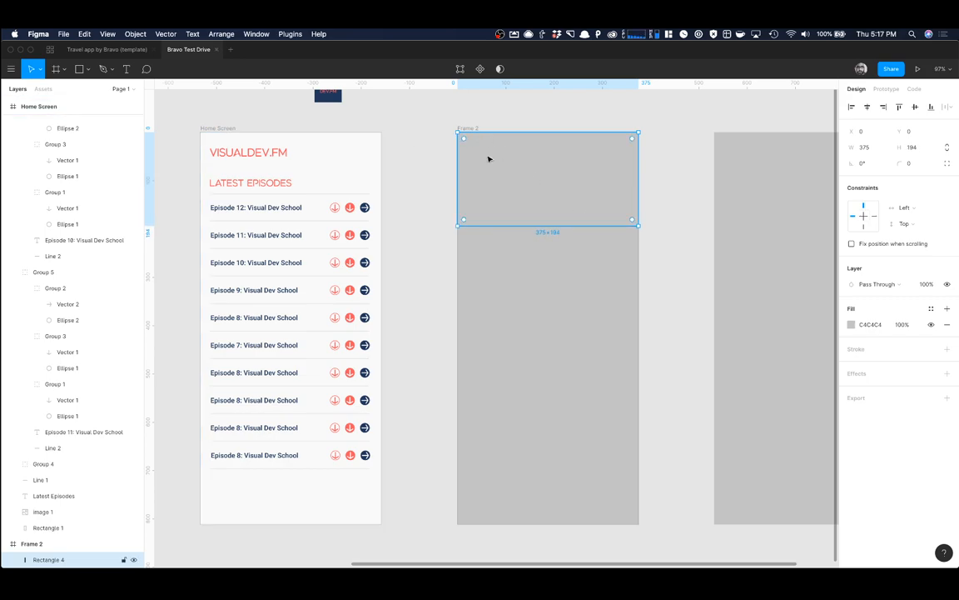
Step: Rename Frame 2 as Details Page
{"action": "left_click_drag", "start_coordinate": [48, 559], "coordinate": [29, 149]}
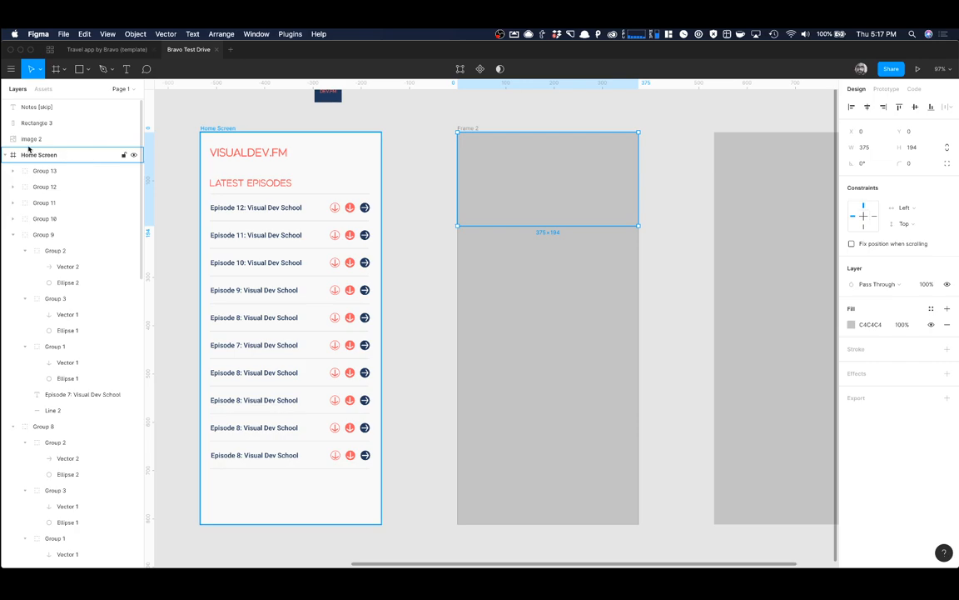
{"action": "left_click", "coordinate": [6, 156]}
{"action": "double_click", "coordinate": [32, 171]}
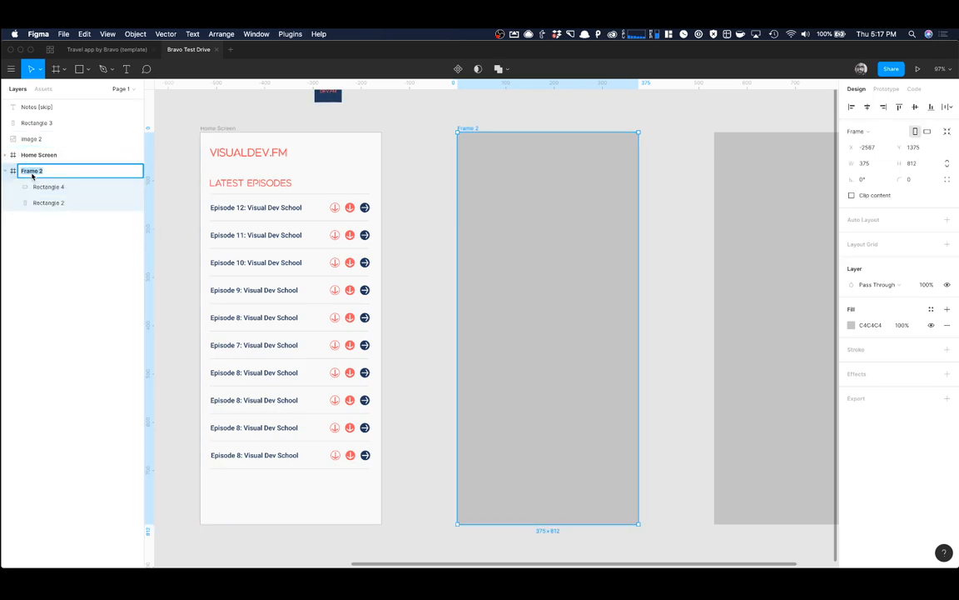
{"action": "type", "text": "Details Page"}
{"action": "key", "text": "Return"}
Step: Adjust the height of the header rectangle on the Details Page to about 195
{"action": "left_click", "coordinate": [516, 199]}
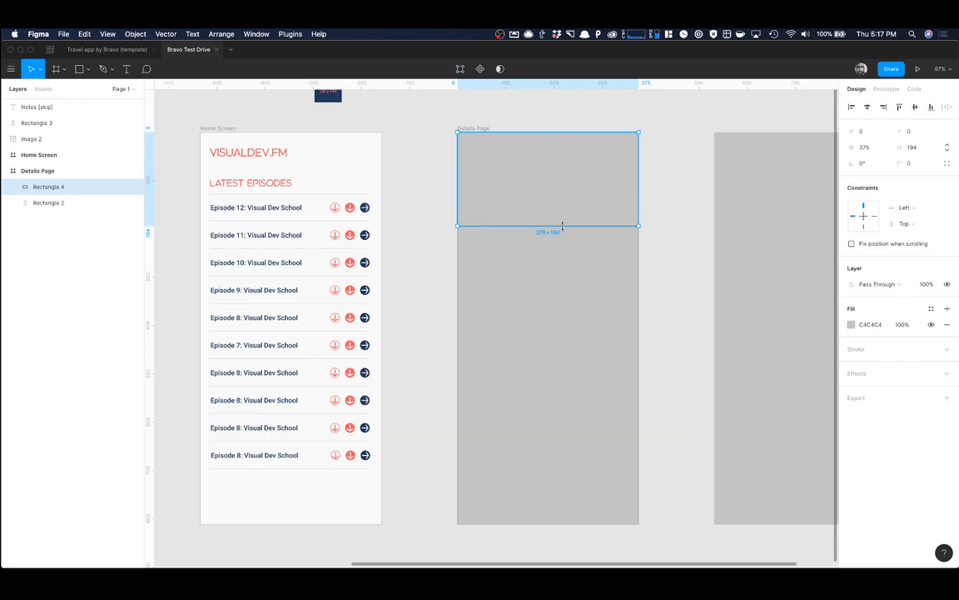
{"action": "left_click_drag", "start_coordinate": [562, 225], "coordinate": [563, 226]}
{"action": "left_click", "coordinate": [659, 183]}
{"action": "left_click", "coordinate": [507, 184]}
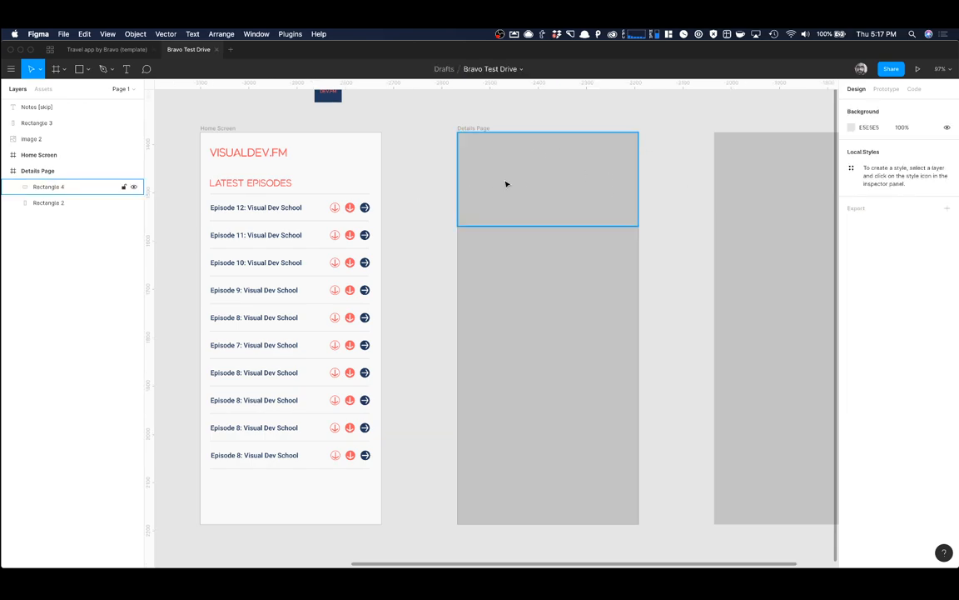
Step: Switch to Chrome and open the VisualDev.FM site's home page
{"action": "key", "text": "super+Tab"}
{"action": "scroll", "coordinate": [560, 212], "scroll_direction": "up", "scroll_amount": 2}
{"action": "scroll", "coordinate": [349, 118], "scroll_direction": "down", "scroll_amount": 1}
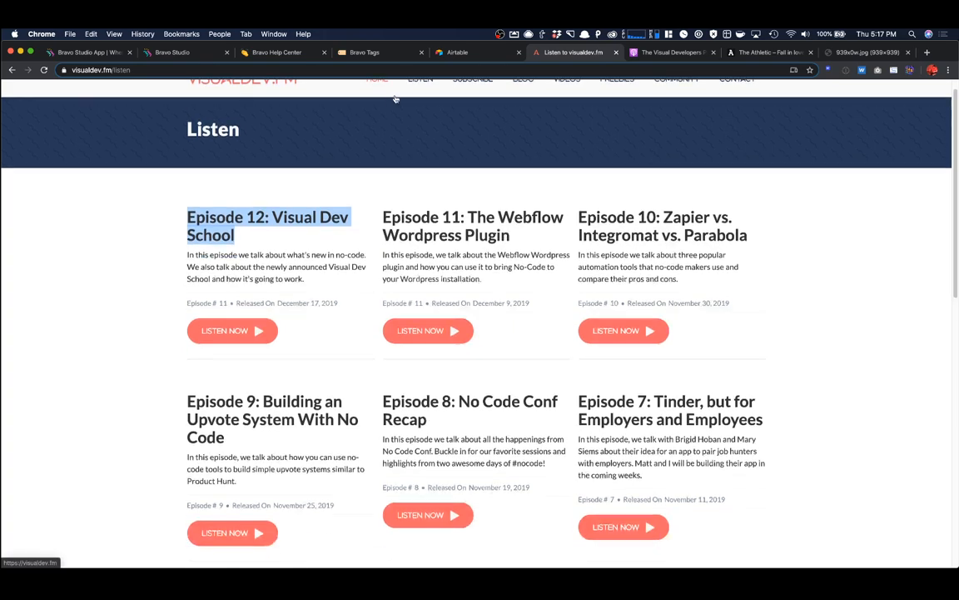
{"action": "left_click", "coordinate": [385, 93]}
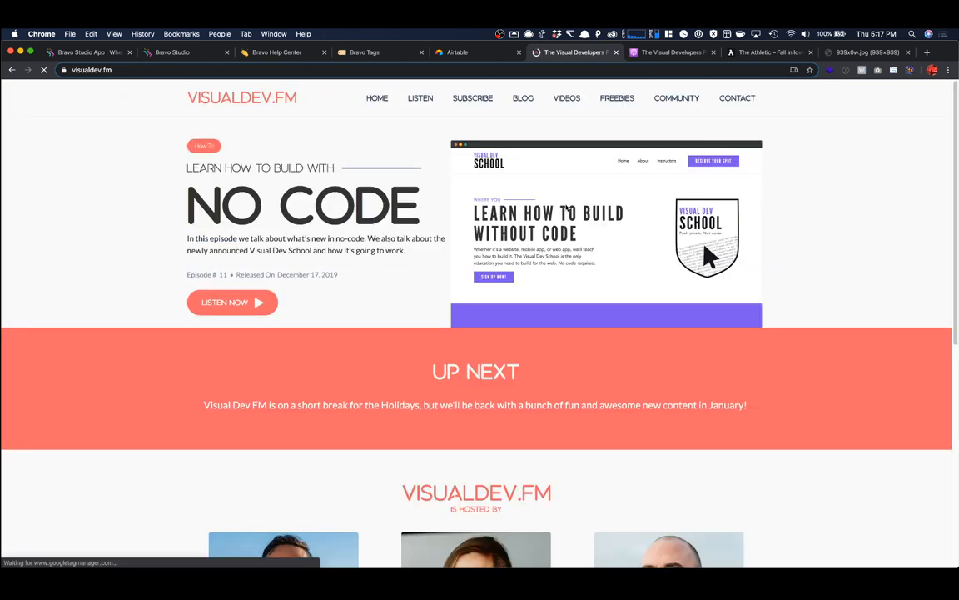
Step: Inspect the hero image beside the No Code heading and copy its background-image URL from the page code
{"action": "right_click", "coordinate": [615, 193]}
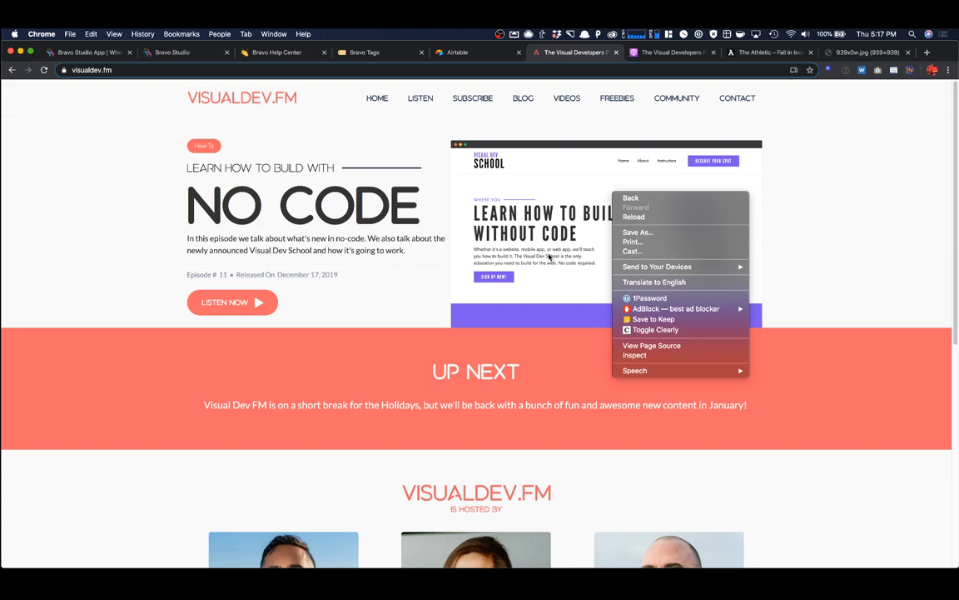
{"action": "key", "text": "Escape"}
{"action": "right_click", "coordinate": [540, 232]}
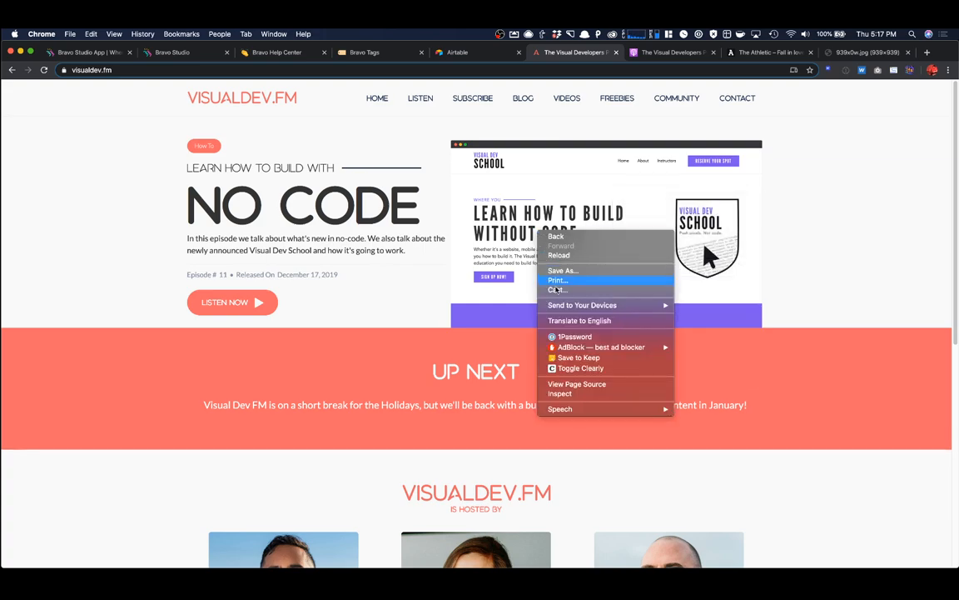
{"action": "left_click", "coordinate": [559, 393]}
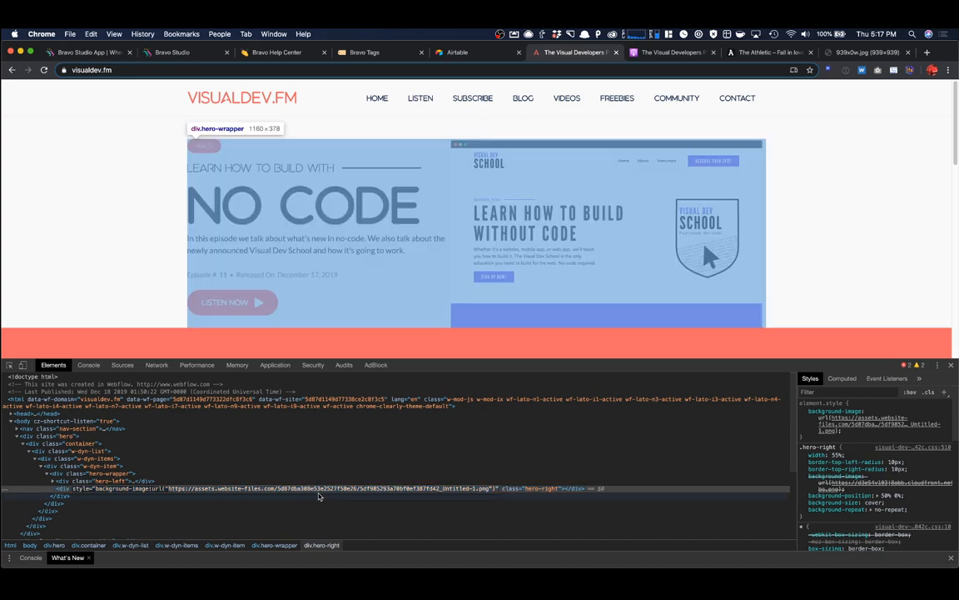
{"action": "key", "text": "super+c"}
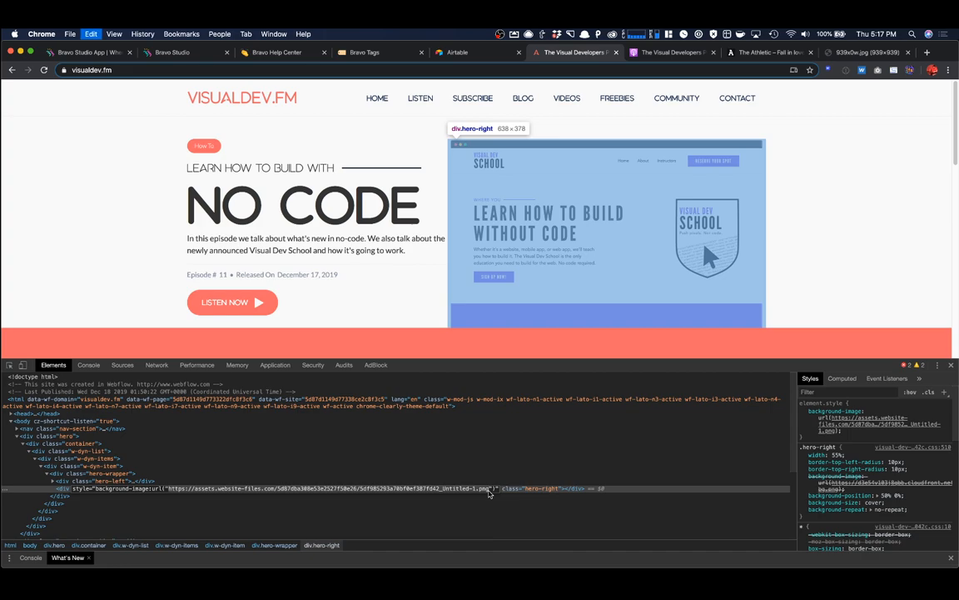
Step: Load the copied URL in the browser tab showing the podcast logo and copy the Visual Dev School image
{"action": "left_click", "coordinate": [873, 56]}
{"action": "left_click", "coordinate": [743, 69]}
{"action": "key", "text": "super+v"}
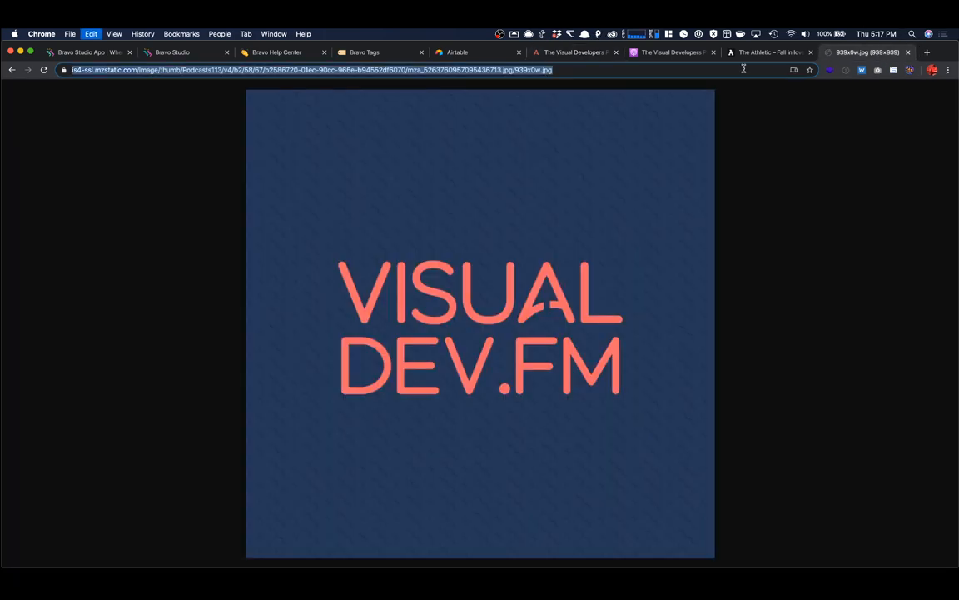
{"action": "key", "text": "Return"}
{"action": "right_click", "coordinate": [416, 163]}
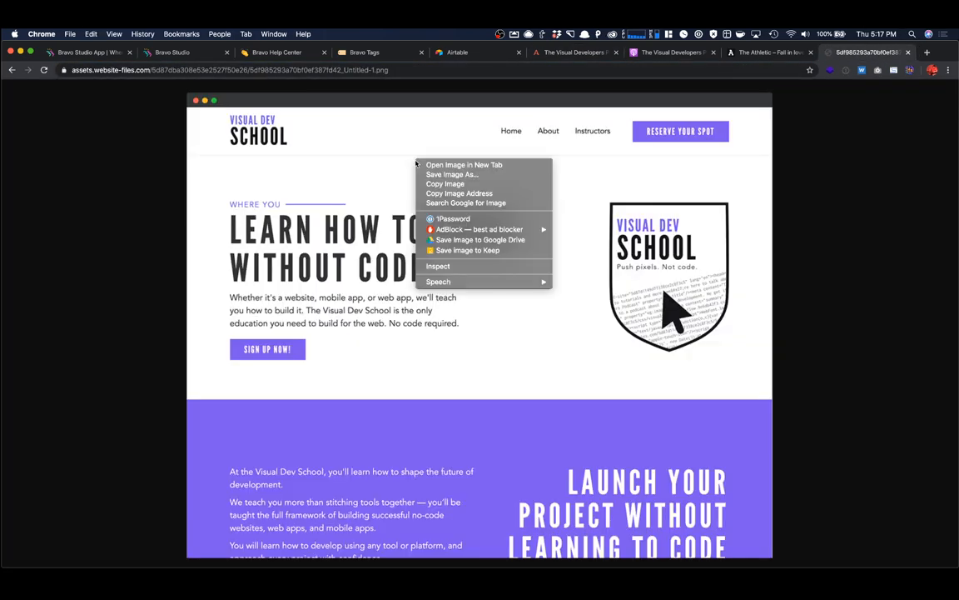
{"action": "left_click", "coordinate": [459, 184]}
Step: Switch to Figma, paste the Visual Dev School image and move it into the Details Page frame
{"action": "key", "text": "super+Tab"}
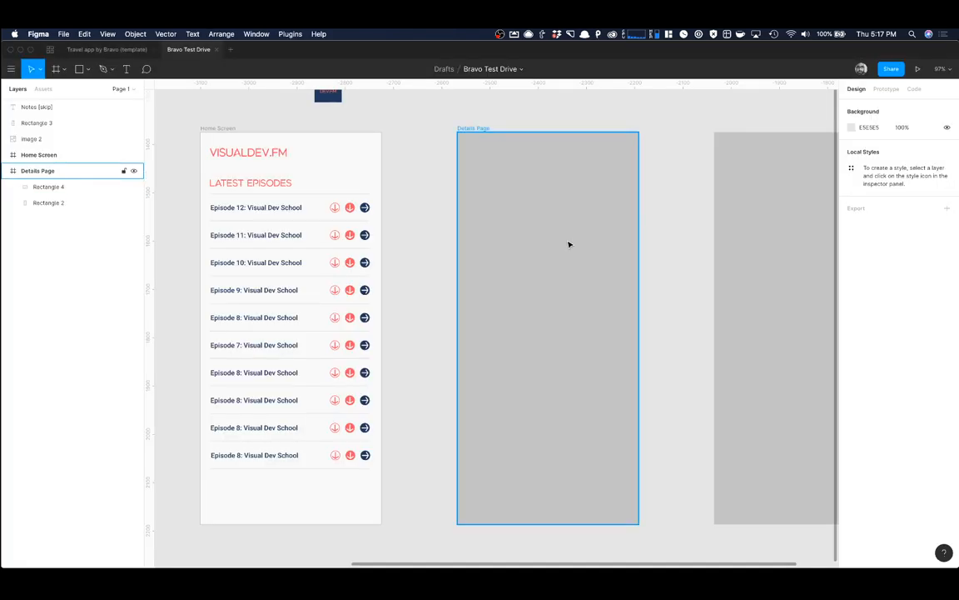
{"action": "key", "text": "super+v"}
{"action": "scroll", "coordinate": [560, 235], "scroll_direction": "down", "scroll_amount": 5}
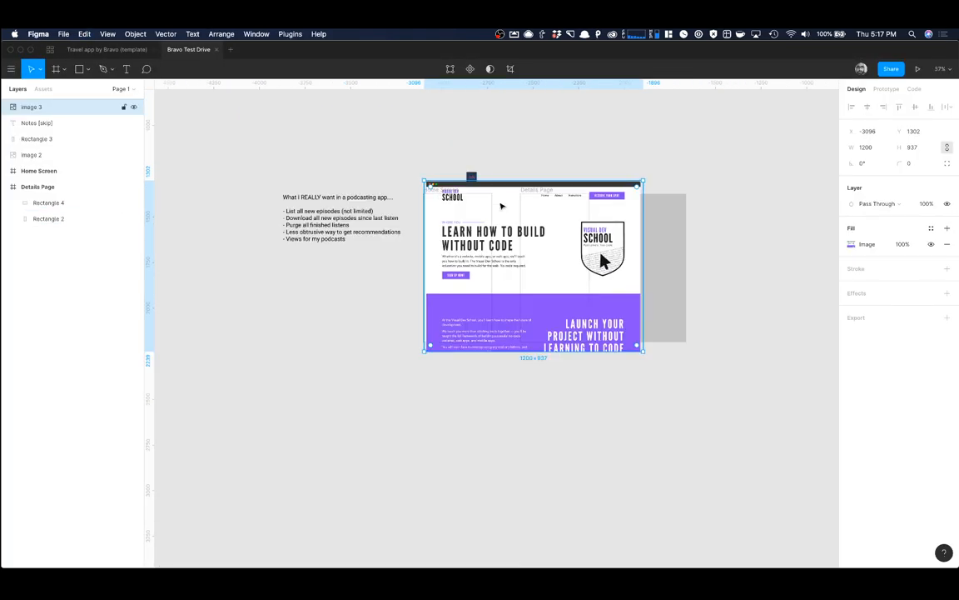
{"action": "left_click_drag", "start_coordinate": [501, 206], "coordinate": [589, 228]}
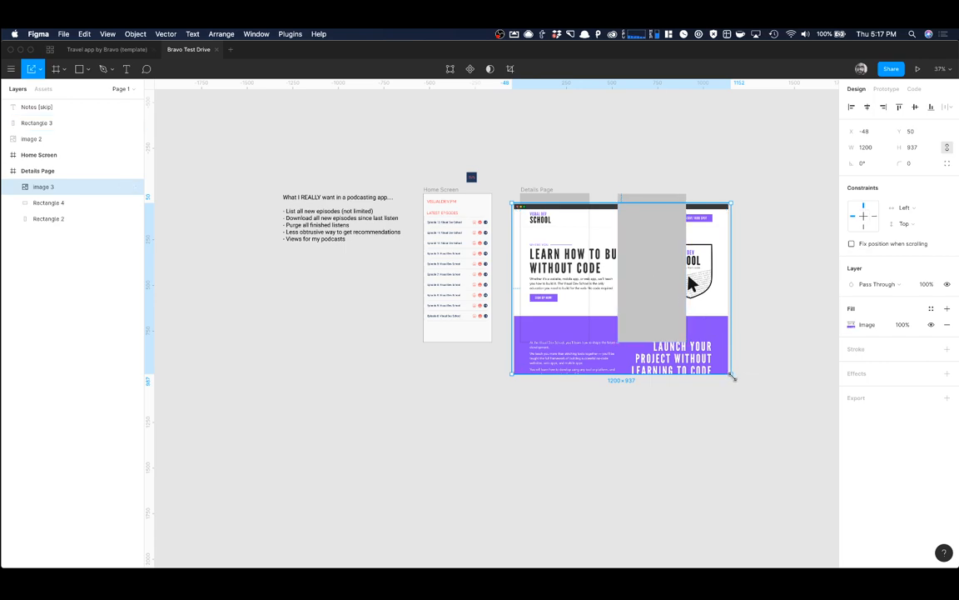
Step: Scale the Visual Dev School image proportionally to 375 wide and align it with the Details Page's upper-left corner at X 0, Y 0
{"action": "left_click_drag", "start_coordinate": [731, 377], "coordinate": [596, 269]}
{"action": "scroll", "coordinate": [597, 267], "scroll_direction": "up", "scroll_amount": 10}
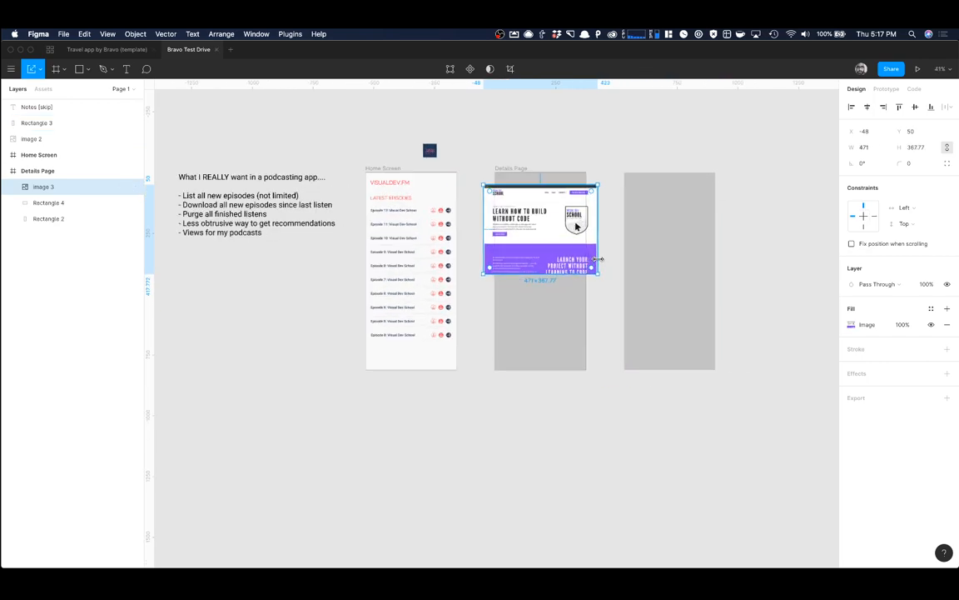
{"action": "scroll", "coordinate": [594, 267], "scroll_direction": "down", "scroll_amount": 4}
{"action": "scroll", "coordinate": [520, 276], "scroll_direction": "up", "scroll_amount": 3}
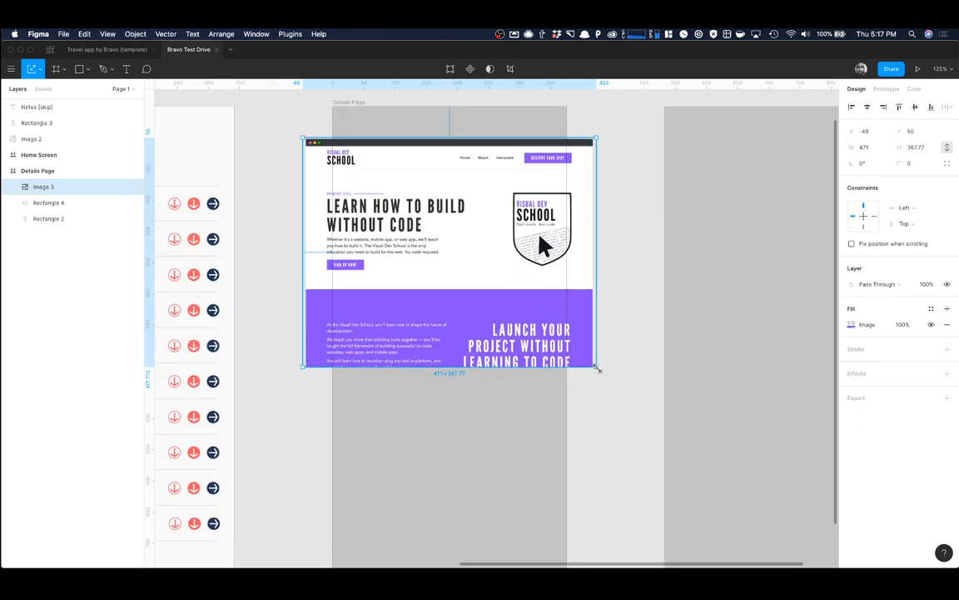
{"action": "left_click_drag", "start_coordinate": [597, 368], "coordinate": [530, 314]}
{"action": "left_click_drag", "start_coordinate": [486, 284], "coordinate": [512, 251]}
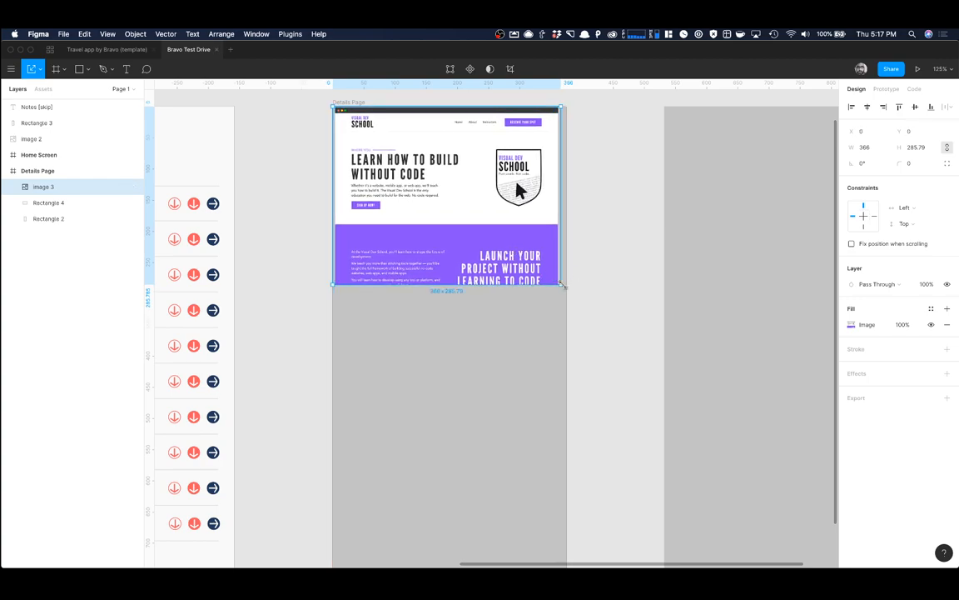
{"action": "left_click_drag", "start_coordinate": [562, 287], "coordinate": [567, 289]}
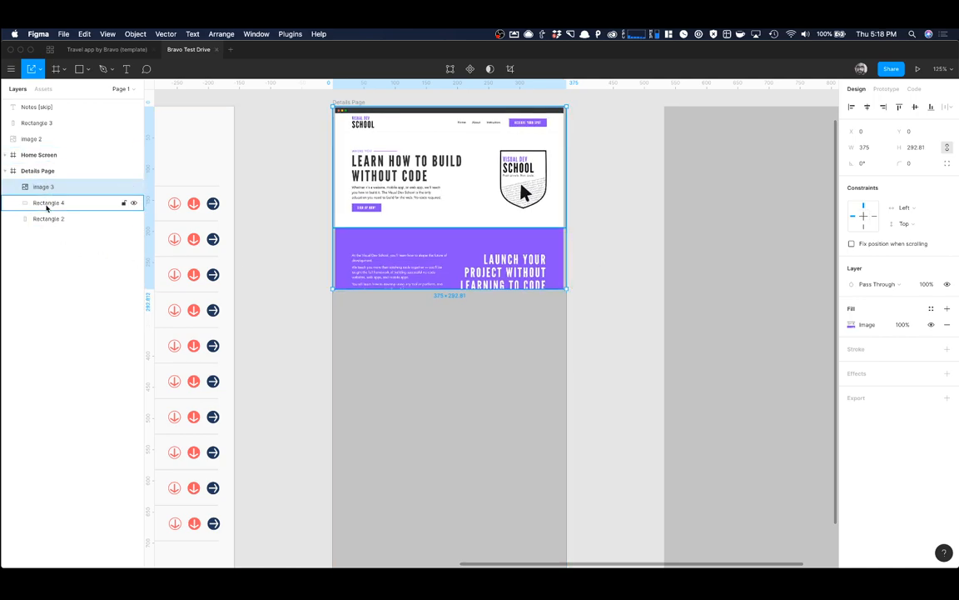
Step: Extend Rectangle 4 behind the image to a height of 293 so it matches the image's lower edge
{"action": "left_click", "coordinate": [47, 202]}
{"action": "left_click_drag", "start_coordinate": [397, 227], "coordinate": [397, 259]}
{"action": "key", "text": "super+z"}
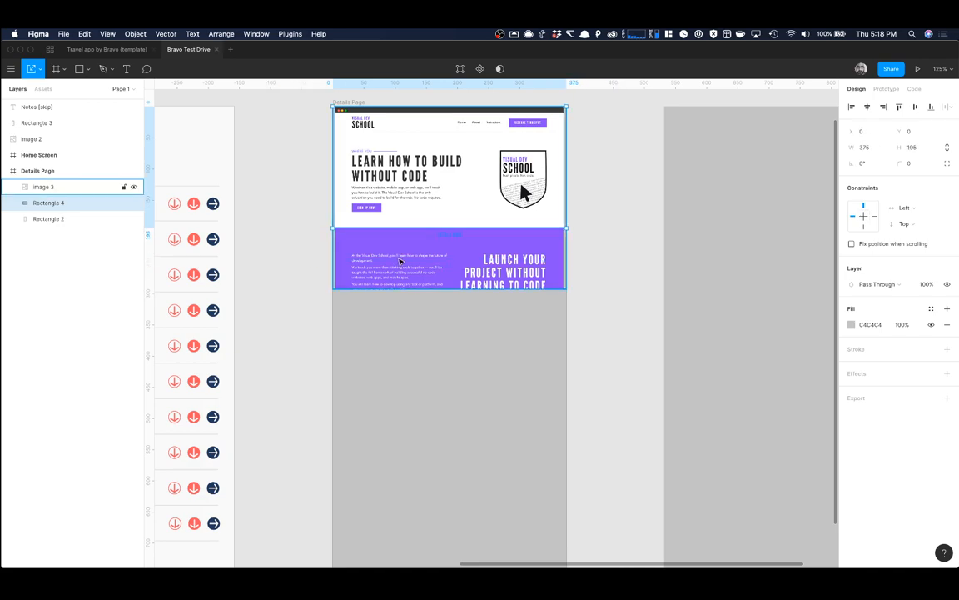
{"action": "left_click_drag", "start_coordinate": [398, 227], "coordinate": [399, 278]}
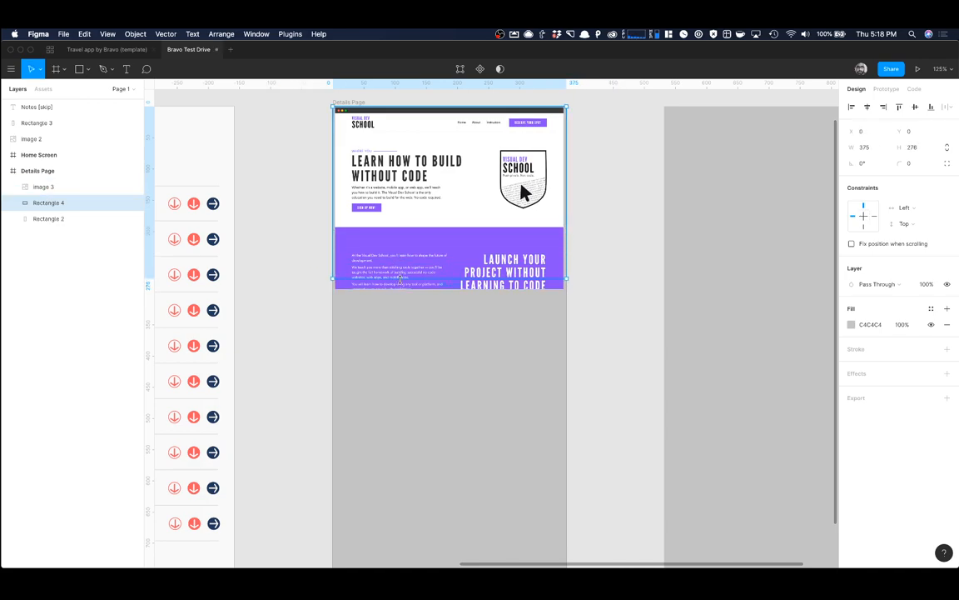
{"action": "left_click", "coordinate": [593, 260]}
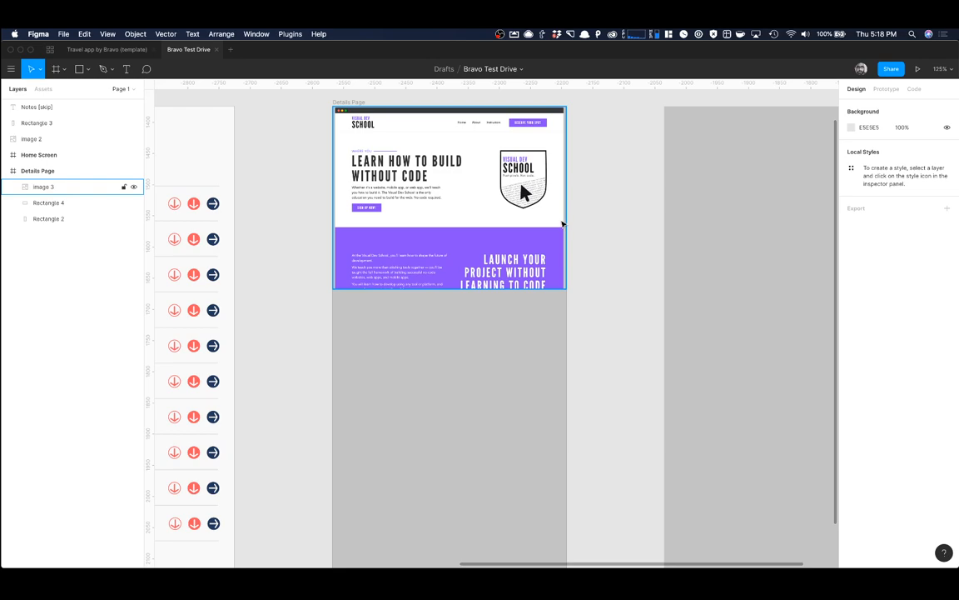
Step: Set the Details Page frame's fill color to F9F9F9
{"action": "left_click", "coordinate": [478, 316]}
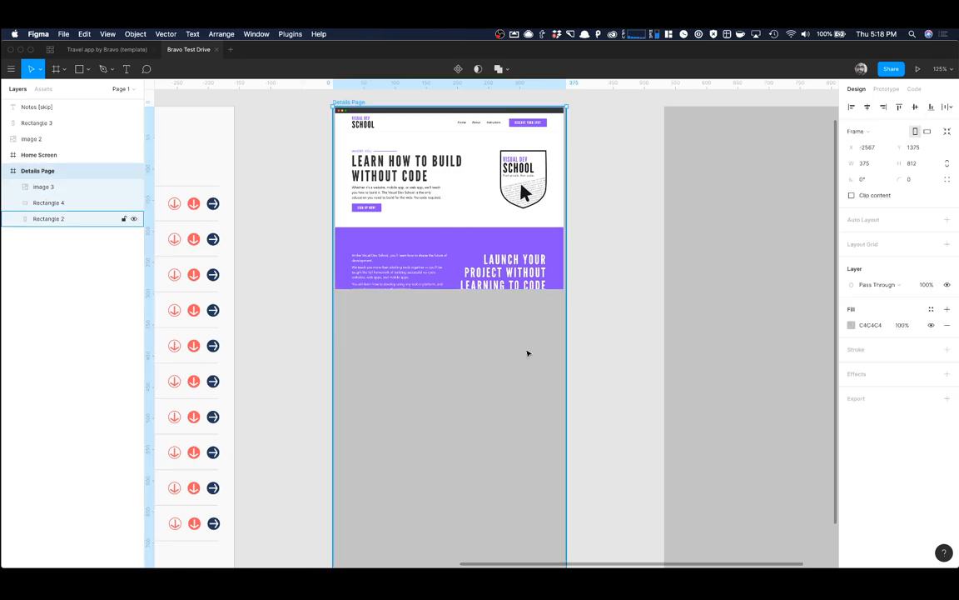
{"action": "left_click", "coordinate": [867, 329]}
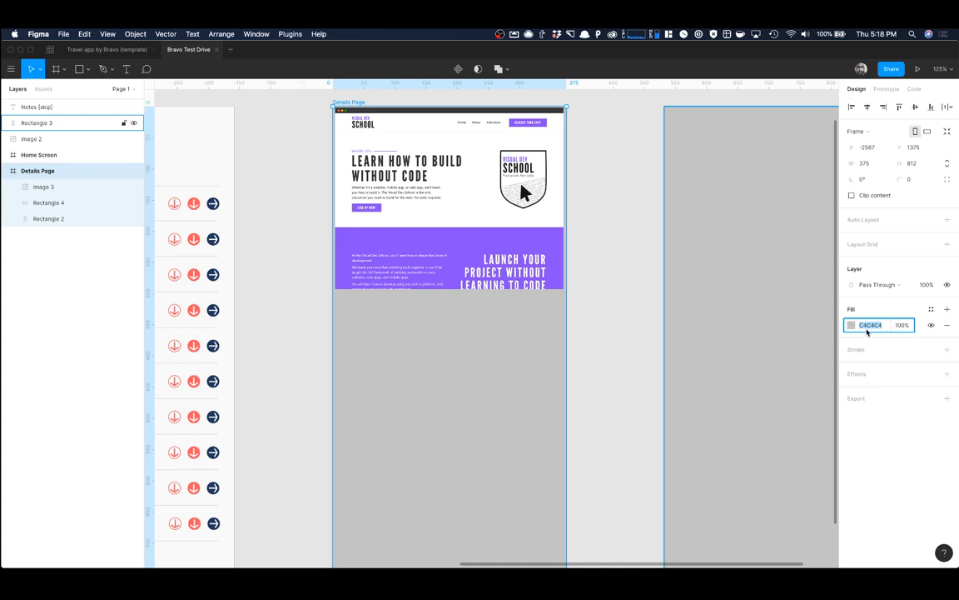
{"action": "type", "text": "f9f9f9"}
{"action": "key", "text": "Return"}
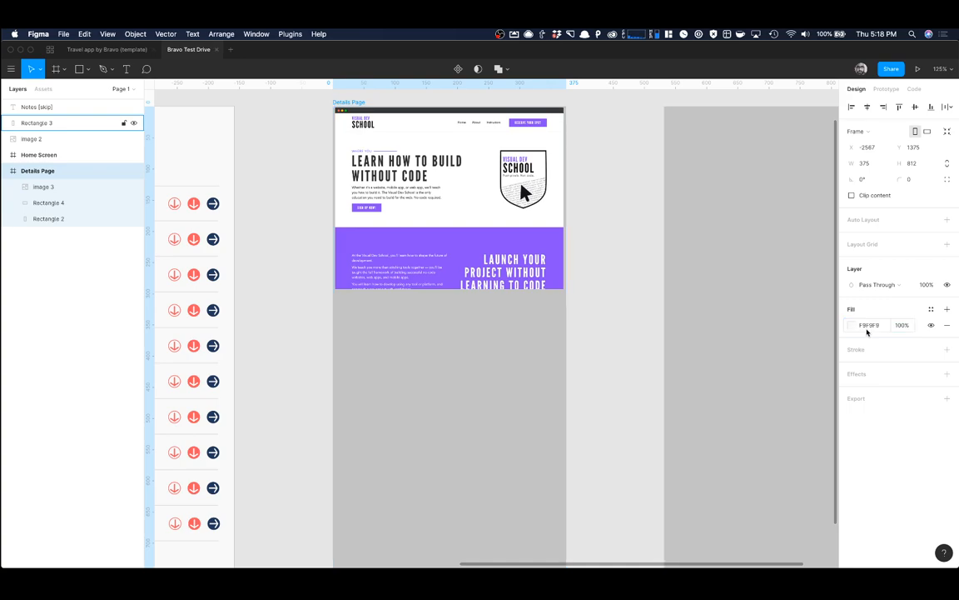
Step: Set the fill of Rectangle 2, the full-height background of the Details Page, to F9F9F9
{"action": "left_click", "coordinate": [51, 218]}
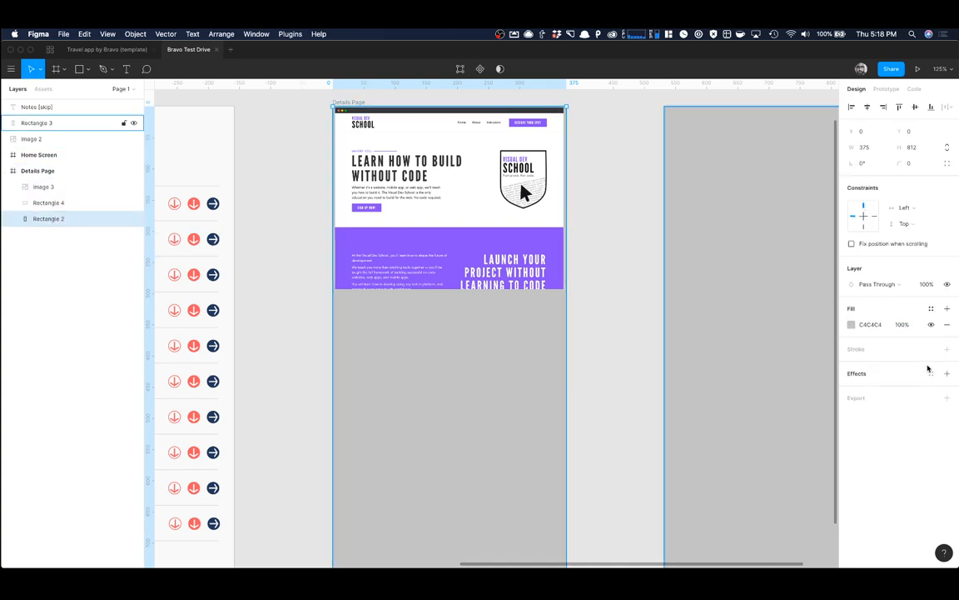
{"action": "left_click", "coordinate": [869, 324]}
{"action": "type", "text": "f9"}
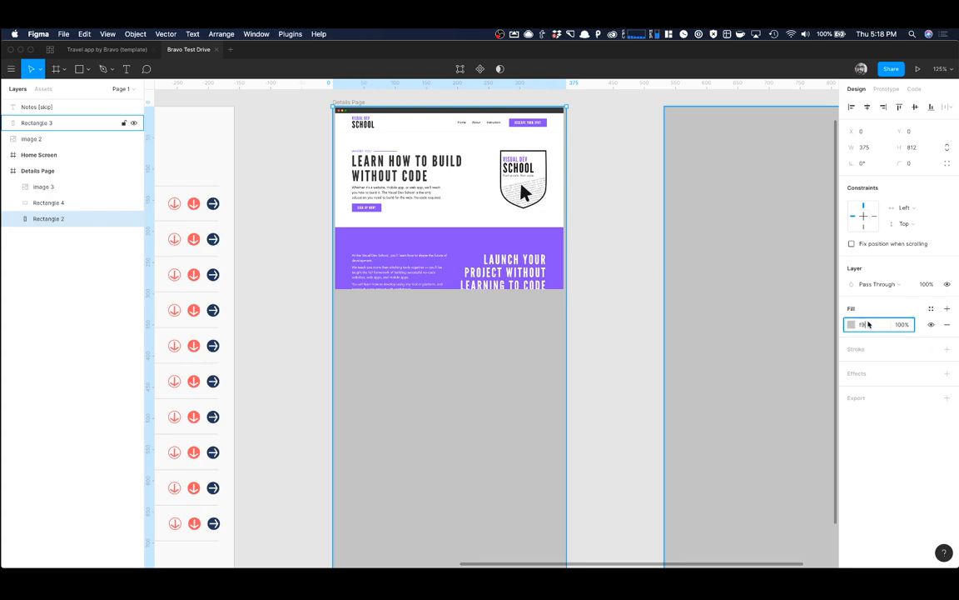
{"action": "type", "text": "f9f9"}
{"action": "key", "text": "Return"}
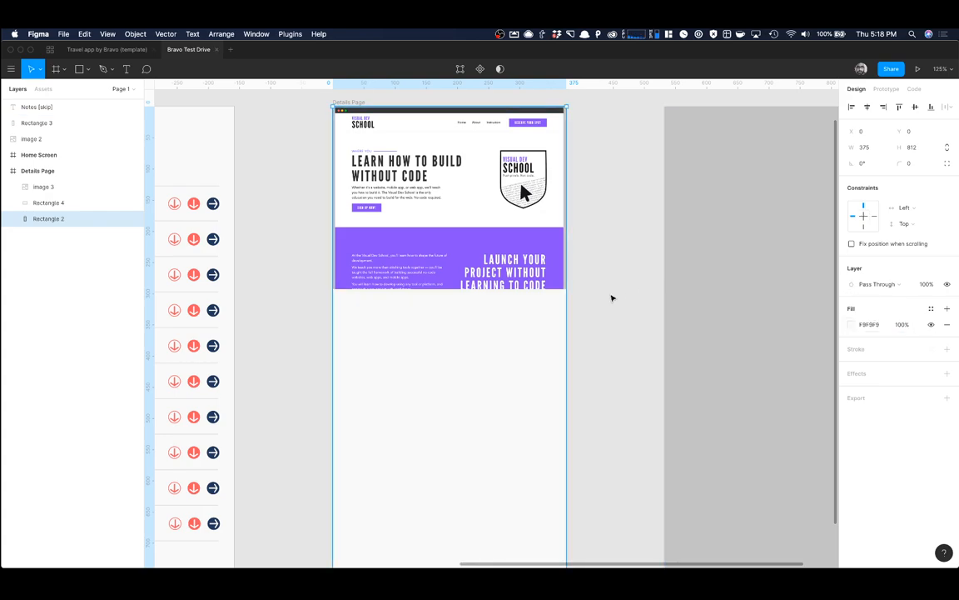
Step: Change the fill of Rectangle 4 behind the header image to the document color F9F9F9
{"action": "left_click", "coordinate": [77, 204]}
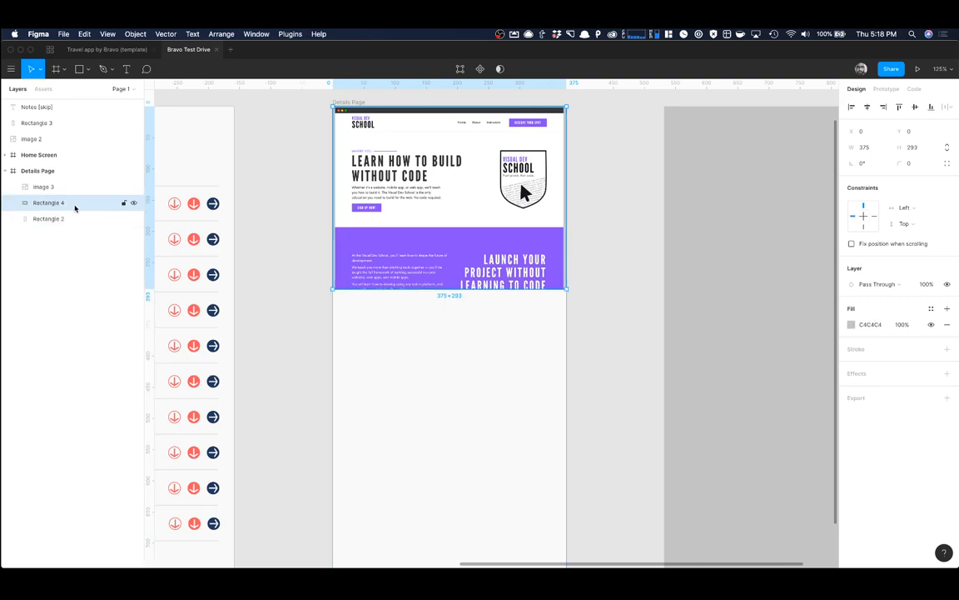
{"action": "left_click", "coordinate": [852, 324]}
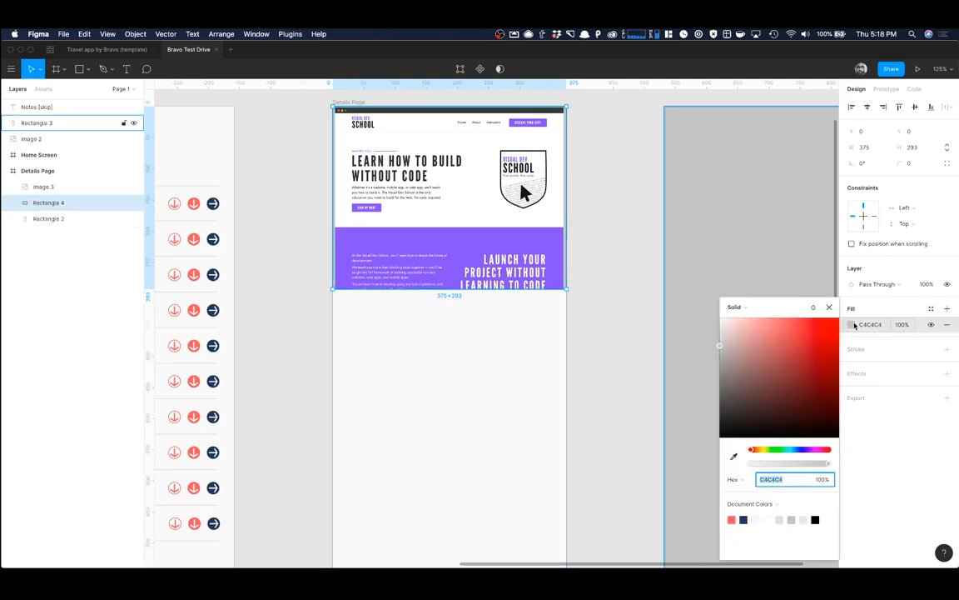
{"action": "left_click", "coordinate": [769, 519]}
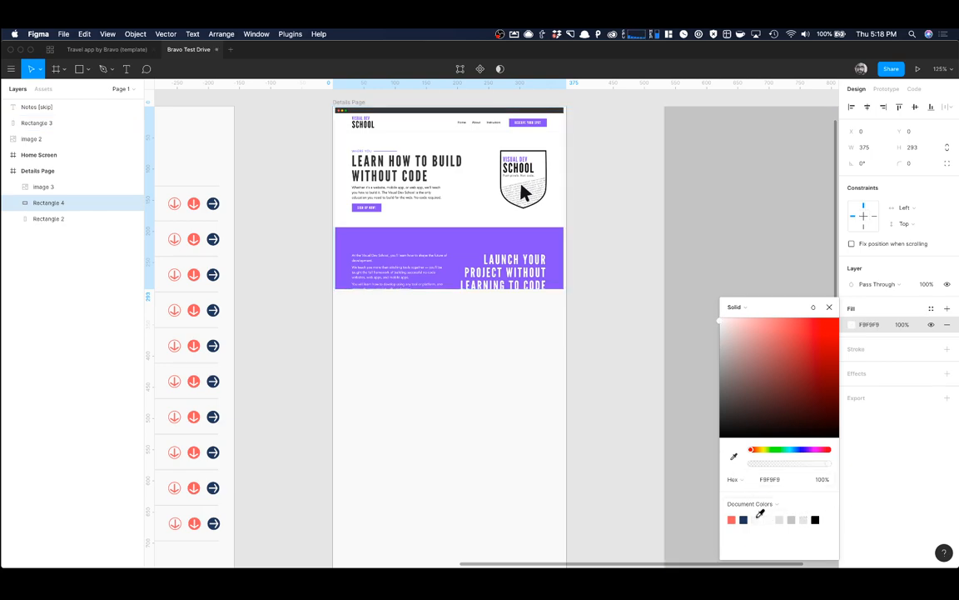
{"action": "left_click", "coordinate": [678, 408]}
Step: Move the Visual Dev School image down to Y 11, keeping it at X 0 on the Details Page
{"action": "scroll", "coordinate": [614, 326], "scroll_direction": "up", "scroll_amount": 3}
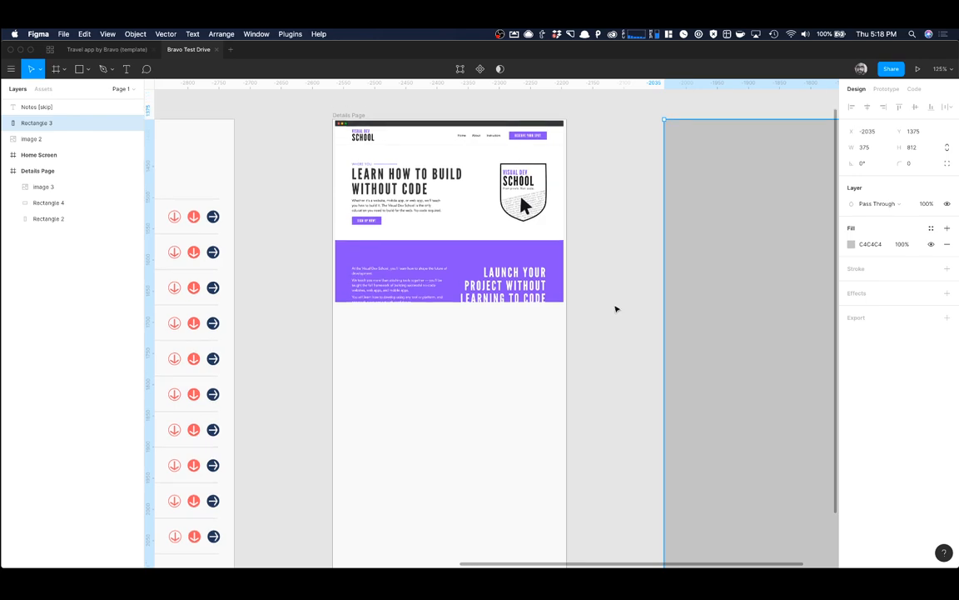
{"action": "left_click", "coordinate": [503, 286]}
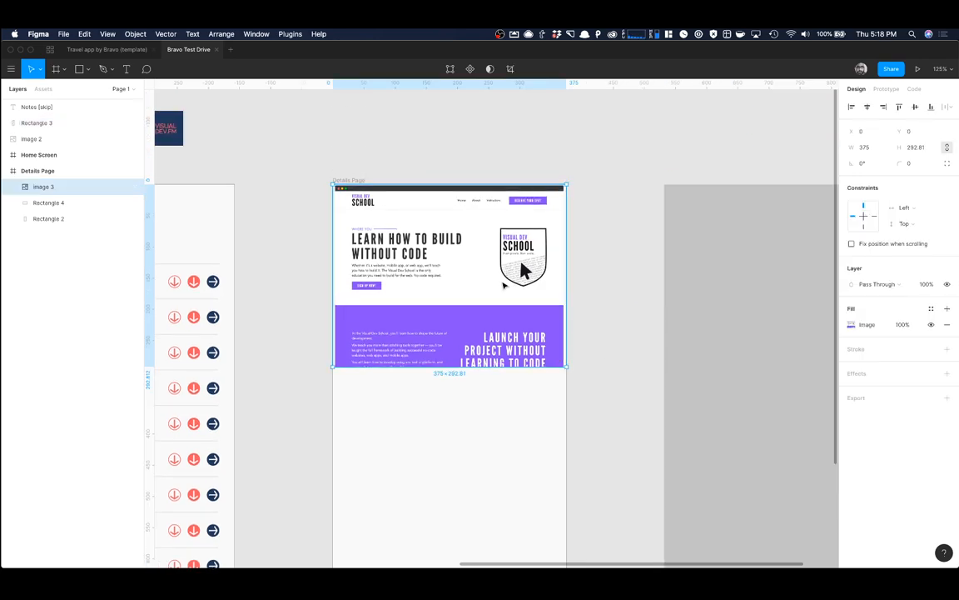
{"action": "left_click_drag", "start_coordinate": [503, 286], "coordinate": [503, 293]}
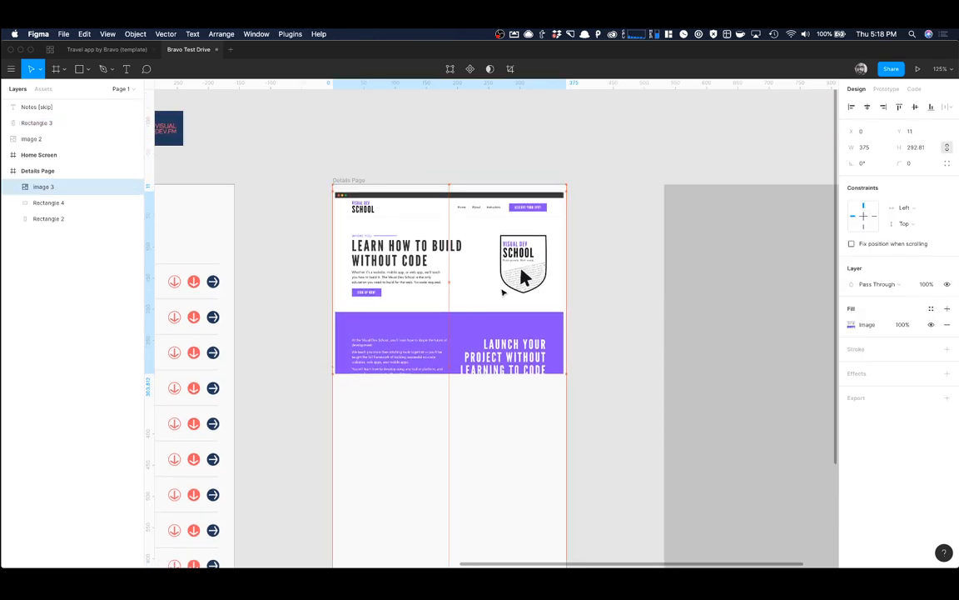
{"action": "left_click", "coordinate": [618, 278]}
{"action": "scroll", "coordinate": [618, 280], "scroll_direction": "down", "scroll_amount": 2}
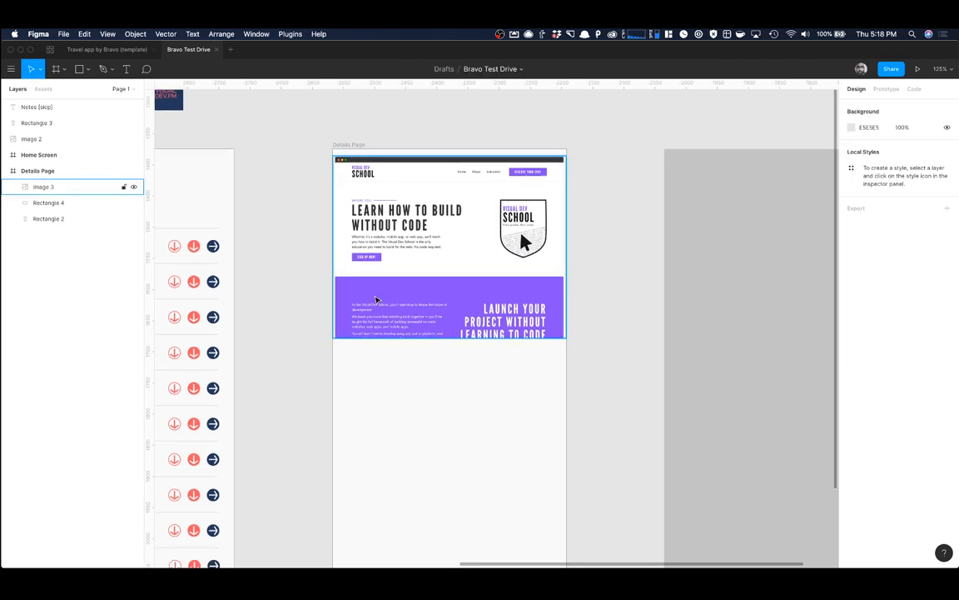
Step: Add the text "Episode 12: Visual Dev School" below the header image on the Details Page, at X 19, Y 328
{"action": "scroll", "coordinate": [377, 299], "scroll_direction": "left", "scroll_amount": 5}
{"action": "scroll", "coordinate": [698, 336], "scroll_direction": "right", "scroll_amount": 2}
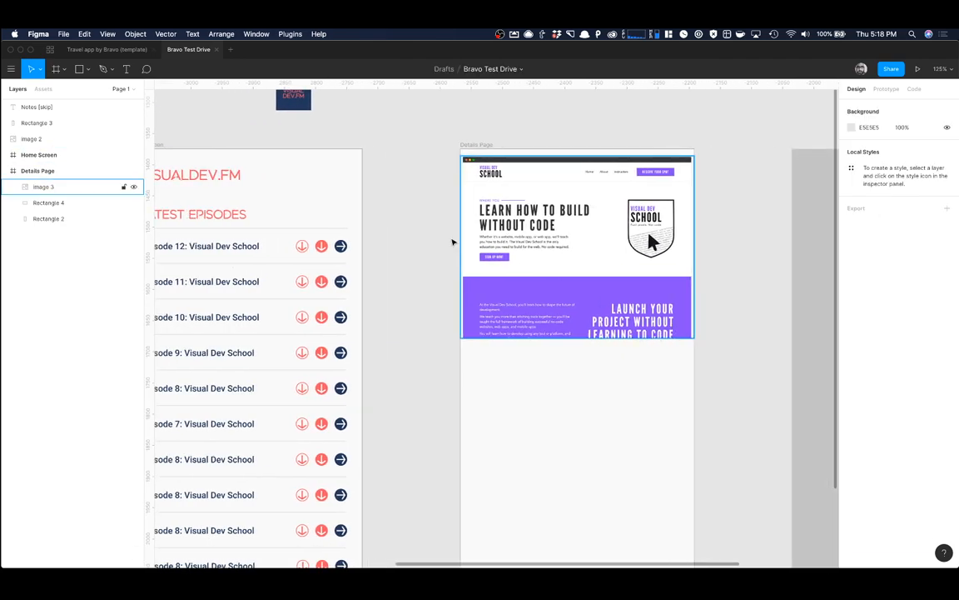
{"action": "left_click", "coordinate": [127, 70]}
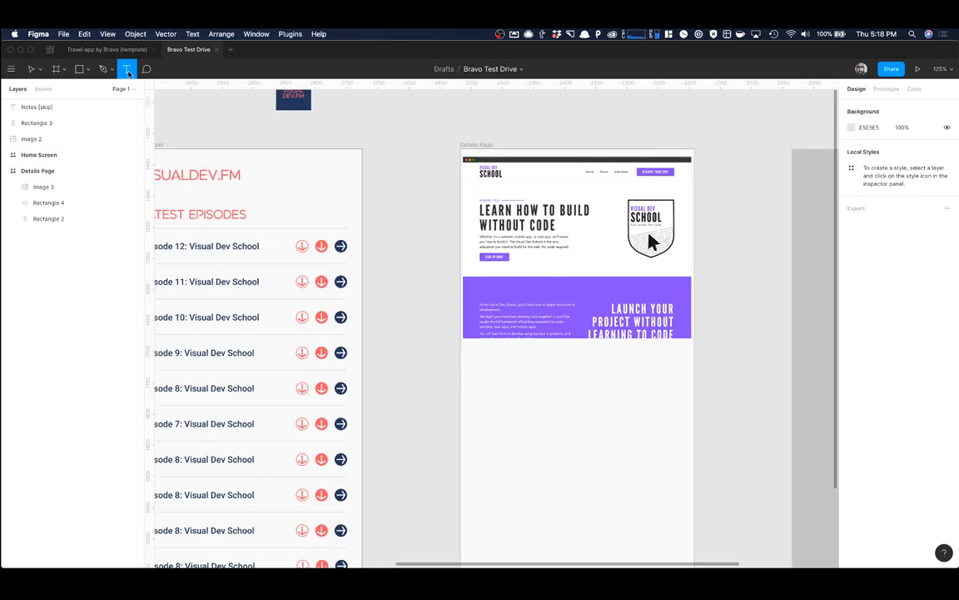
{"action": "left_click", "coordinate": [475, 349]}
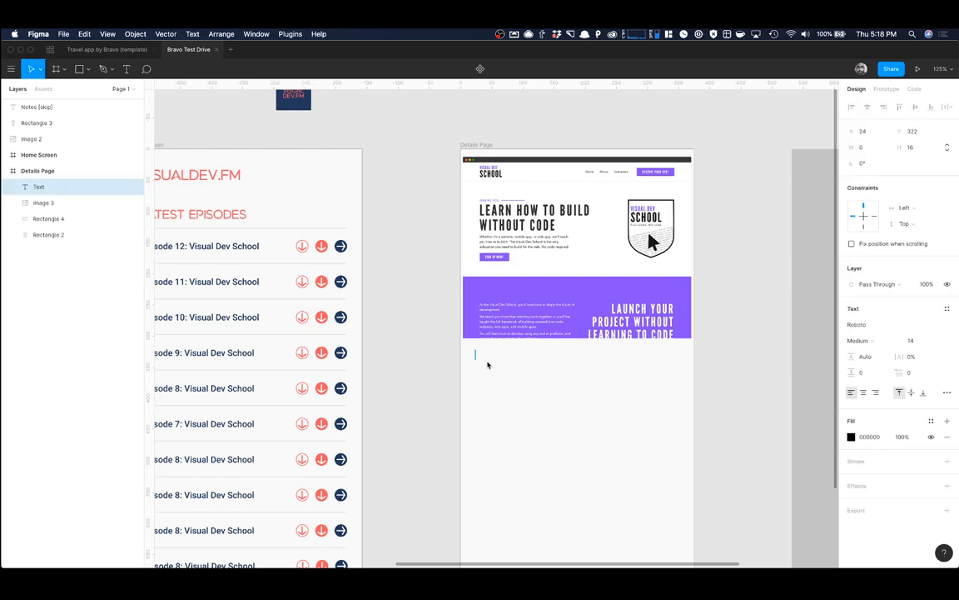
{"action": "key", "text": "super+shift+v"}
{"action": "double_click", "coordinate": [492, 458]}
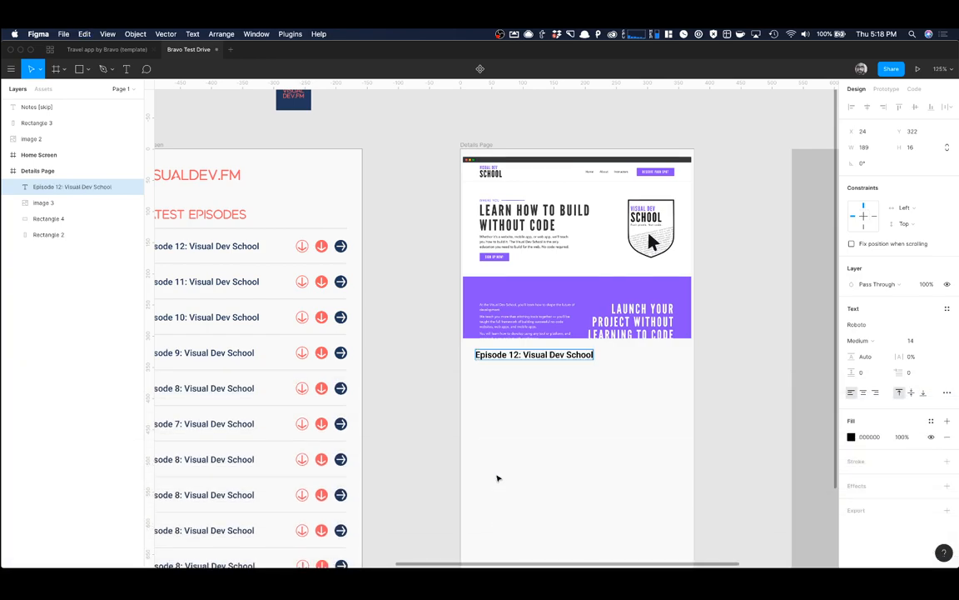
{"action": "key", "text": "Escape"}
{"action": "left_click_drag", "start_coordinate": [542, 357], "coordinate": [538, 362]}
Step: Set the Details Page episode title's font to Aquatico and its fill to the coral document color FF6768
{"action": "left_click", "coordinate": [868, 327]}
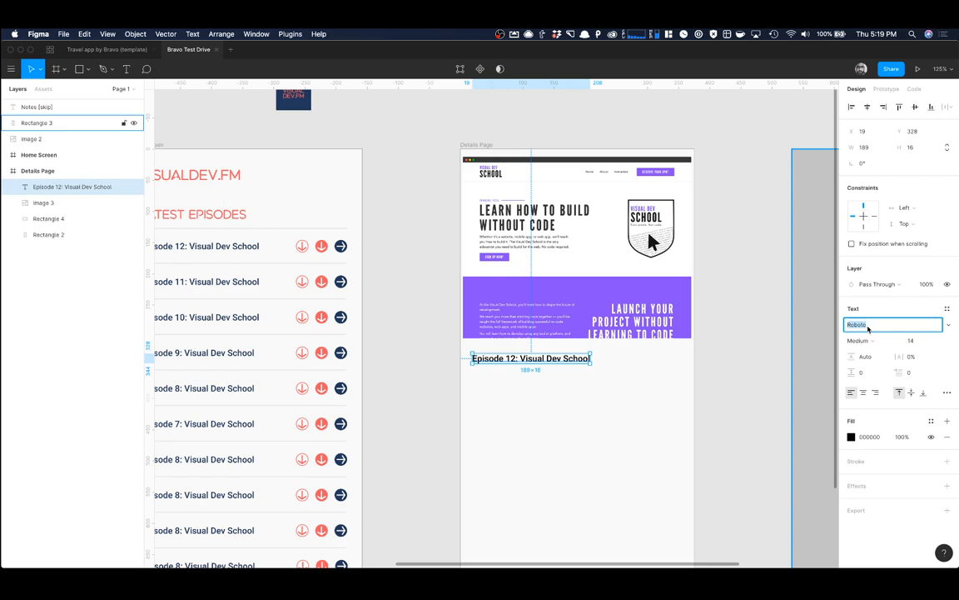
{"action": "type", "text": "Aquatico"}
{"action": "key", "text": "Return"}
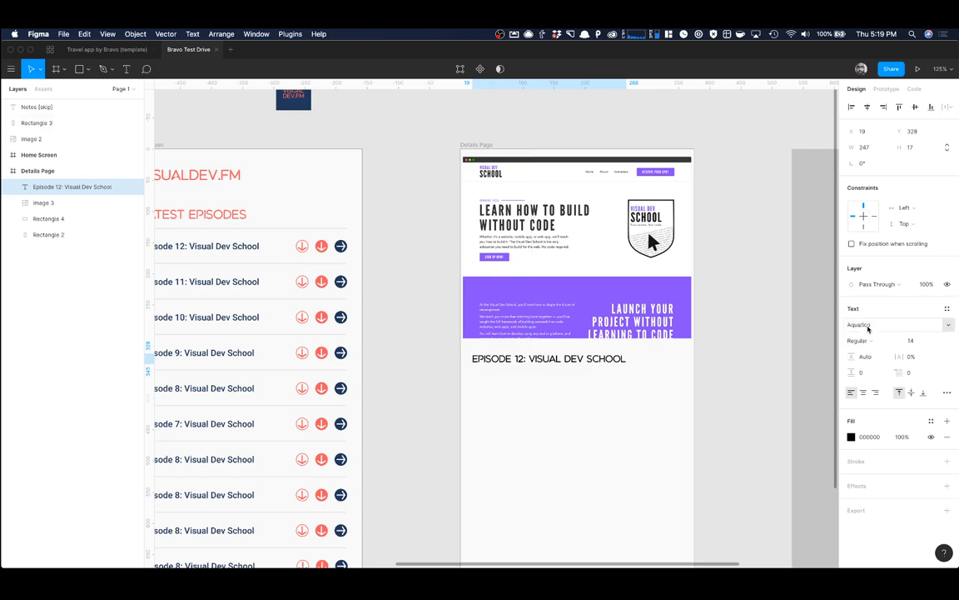
{"action": "left_click", "coordinate": [851, 437]}
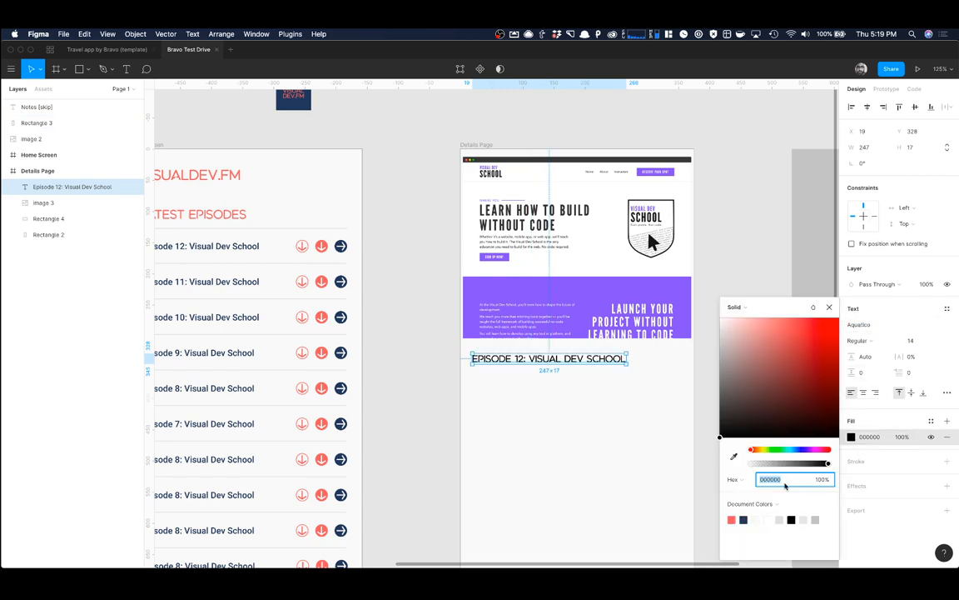
{"action": "left_click", "coordinate": [731, 519]}
{"action": "left_click", "coordinate": [750, 280]}
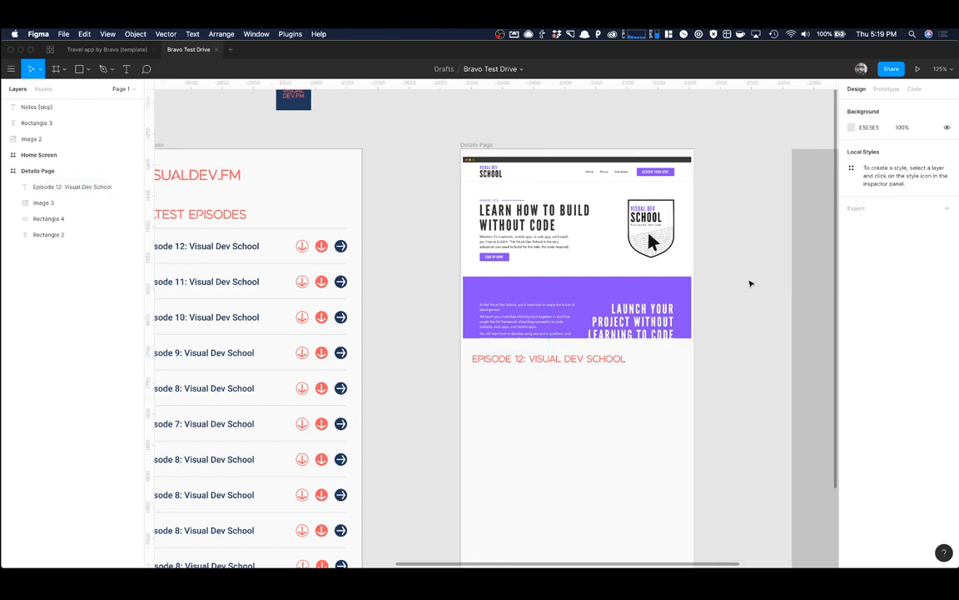
Step: Set the episode title's font size to 24 and narrow its text box to 348 wide, starting at X 14, Y 327
{"action": "left_click", "coordinate": [564, 360]}
{"action": "left_click_drag", "start_coordinate": [564, 361], "coordinate": [570, 360]}
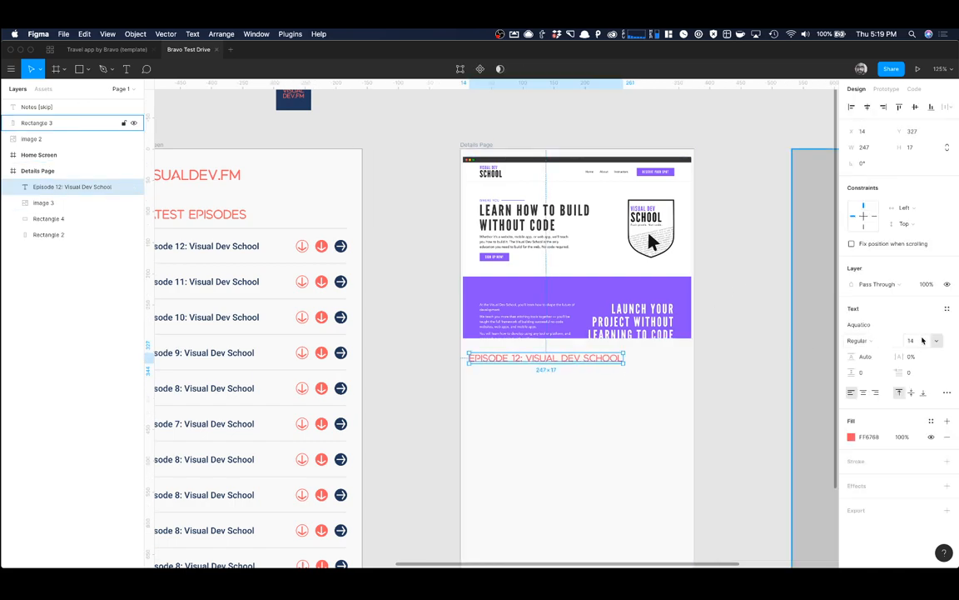
{"action": "left_click", "coordinate": [913, 341]}
{"action": "type", "text": "24"}
{"action": "key", "text": "Return"}
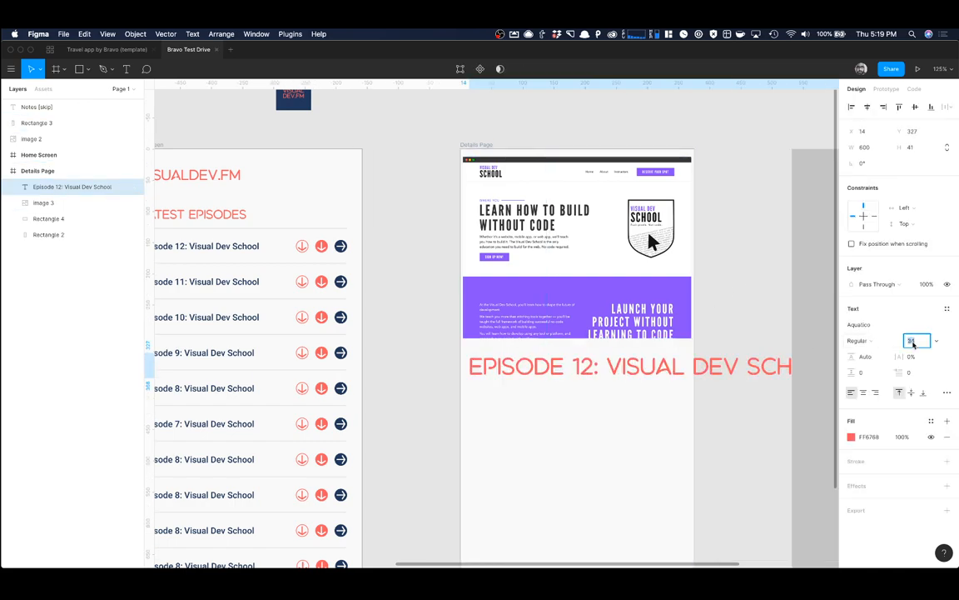
{"action": "left_click", "coordinate": [707, 364]}
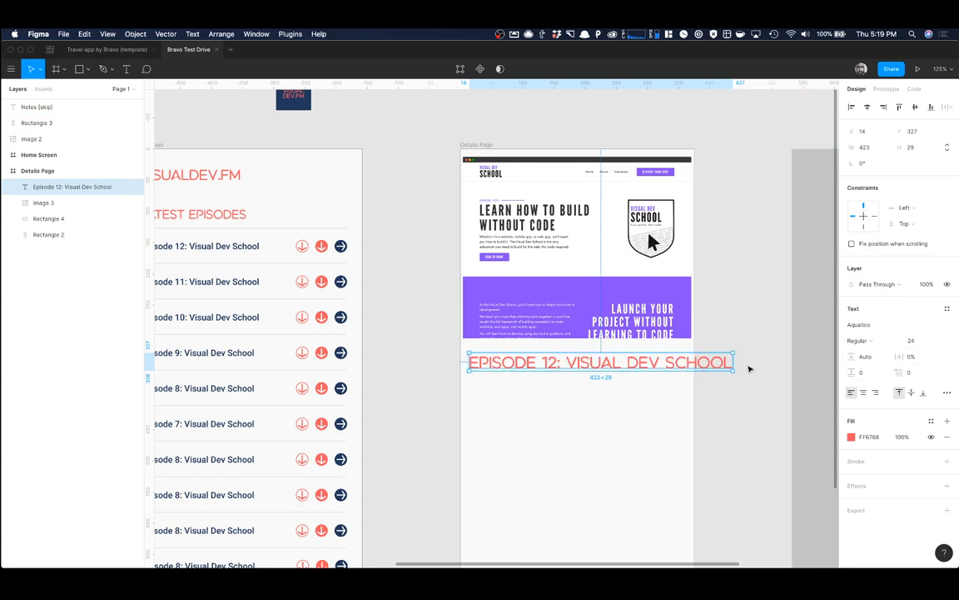
{"action": "left_click_drag", "start_coordinate": [734, 363], "coordinate": [687, 366]}
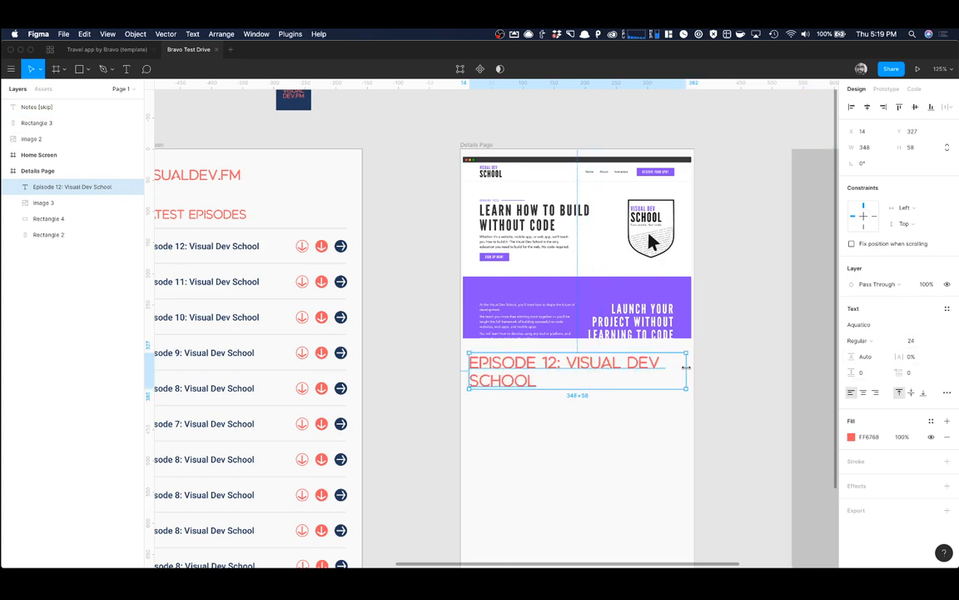
Step: Try larger and smaller font sizes on the Details Page episode title
{"action": "left_click", "coordinate": [914, 345]}
{"action": "key", "text": "shift+Up"}
{"action": "key", "text": "shift+Down"}
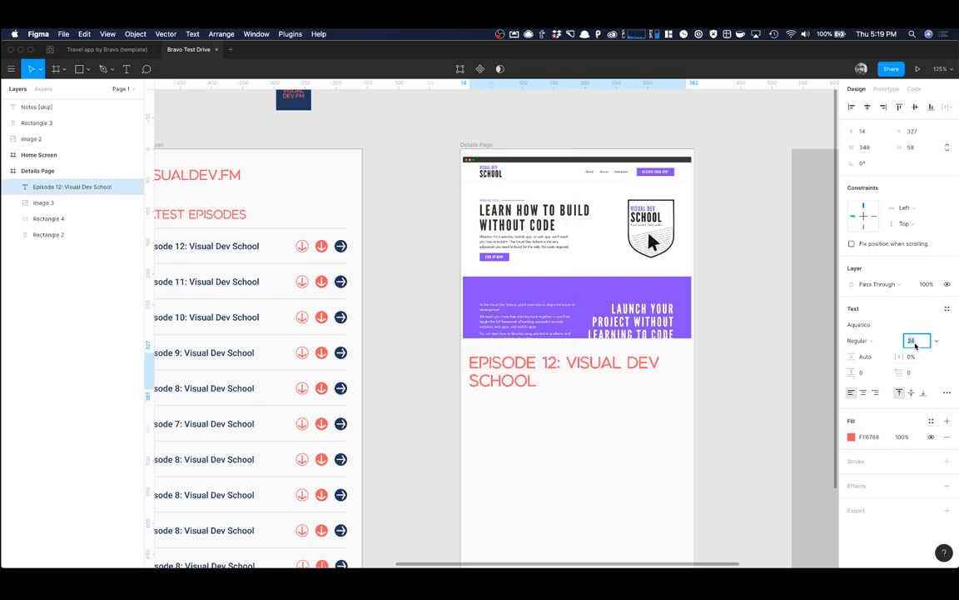
{"action": "key", "text": "shift+Down"}
{"action": "key", "text": "shift+Up"}
Step: Center-align the episode title's text and move its text box to X 0, Y 322
{"action": "left_click", "coordinate": [862, 393]}
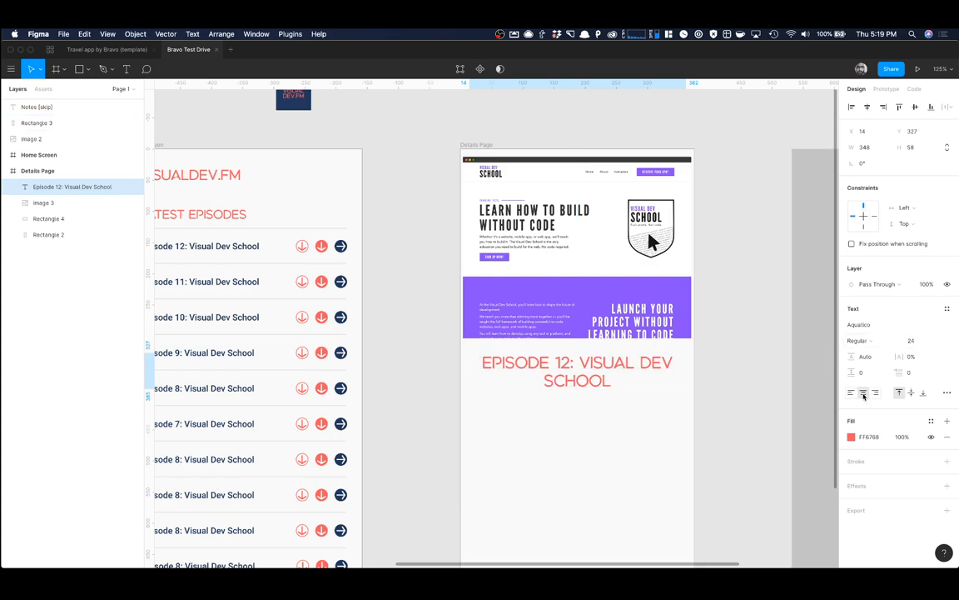
{"action": "left_click_drag", "start_coordinate": [607, 381], "coordinate": [594, 374]}
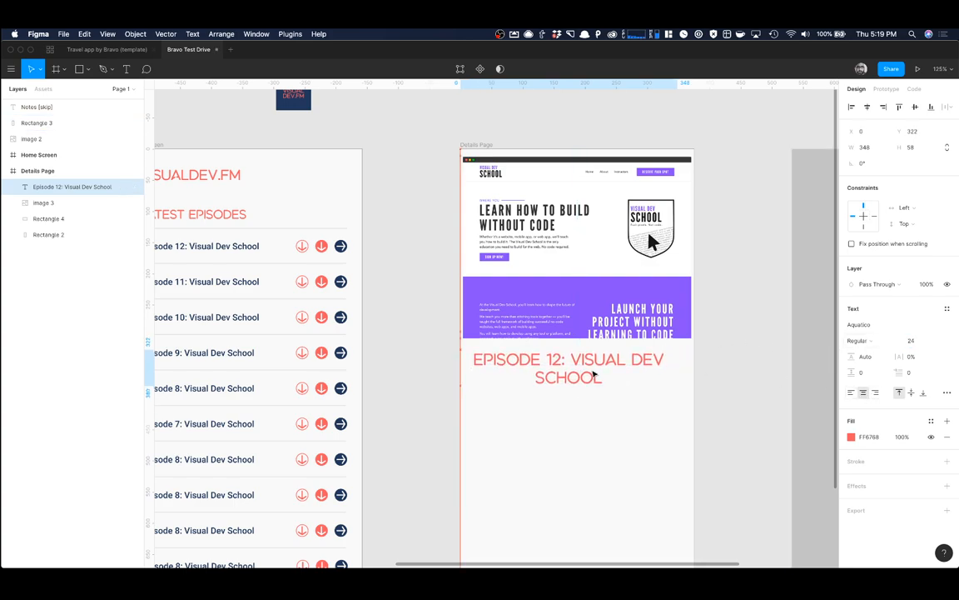
{"action": "left_click", "coordinate": [735, 374]}
Step: Extend Rectangle 4 behind the header image downward to a height of 304
{"action": "scroll", "coordinate": [735, 377], "scroll_direction": "down", "scroll_amount": 5}
{"action": "scroll", "coordinate": [735, 377], "scroll_direction": "up", "scroll_amount": 1}
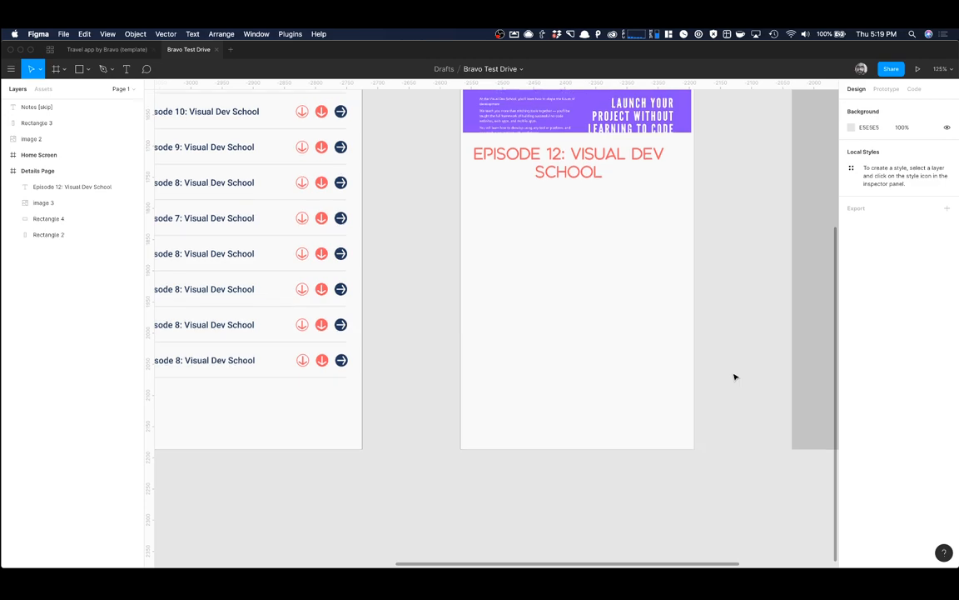
{"action": "left_click", "coordinate": [624, 402]}
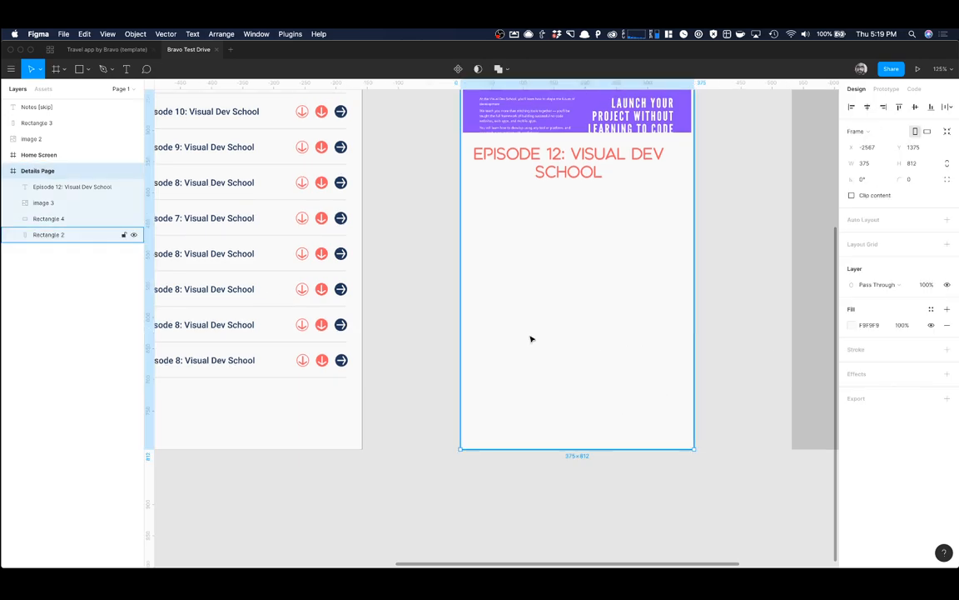
{"action": "left_click", "coordinate": [14, 173]}
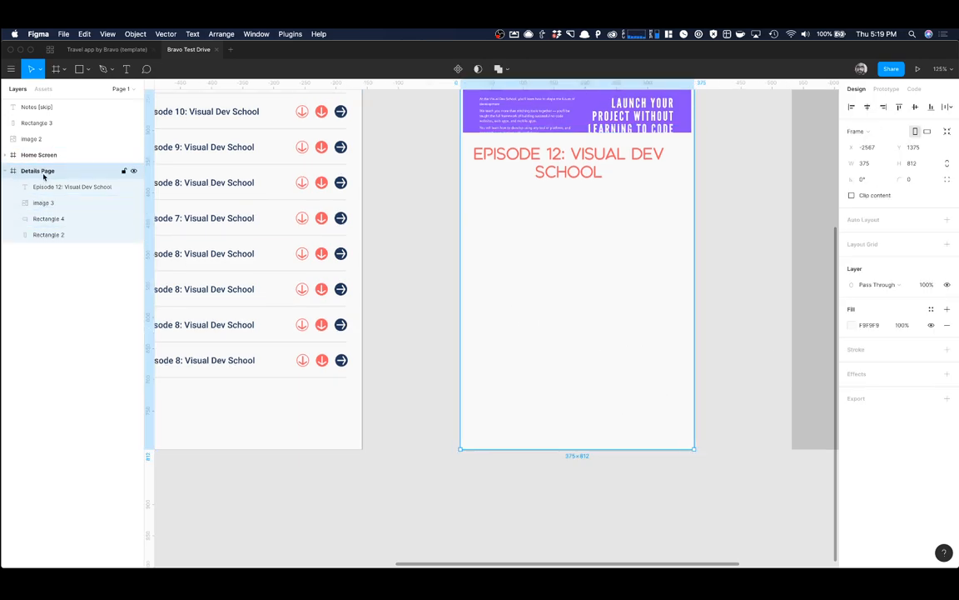
{"action": "left_click", "coordinate": [47, 190]}
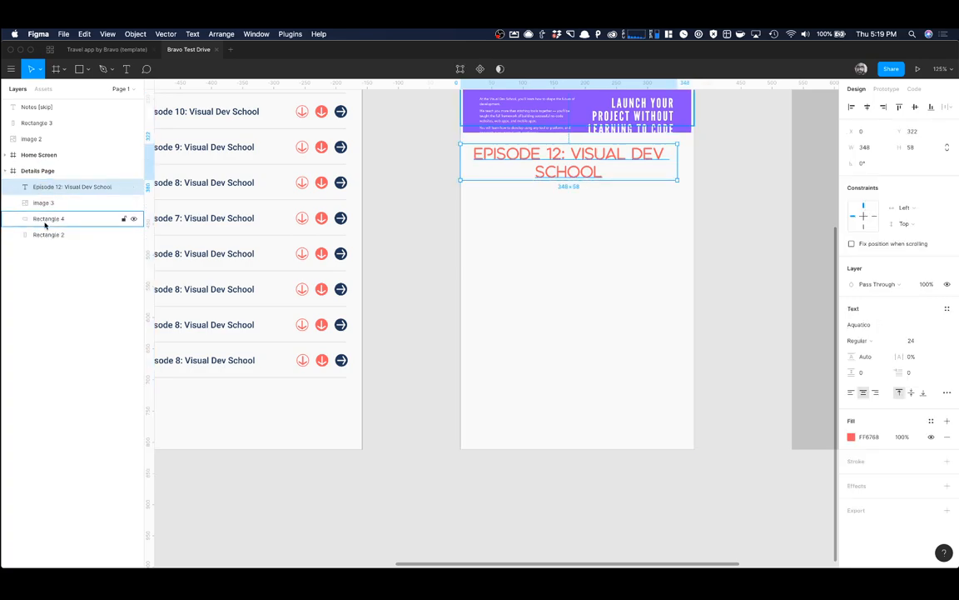
{"action": "left_click", "coordinate": [46, 220]}
{"action": "scroll", "coordinate": [510, 227], "scroll_direction": "up", "scroll_amount": 3}
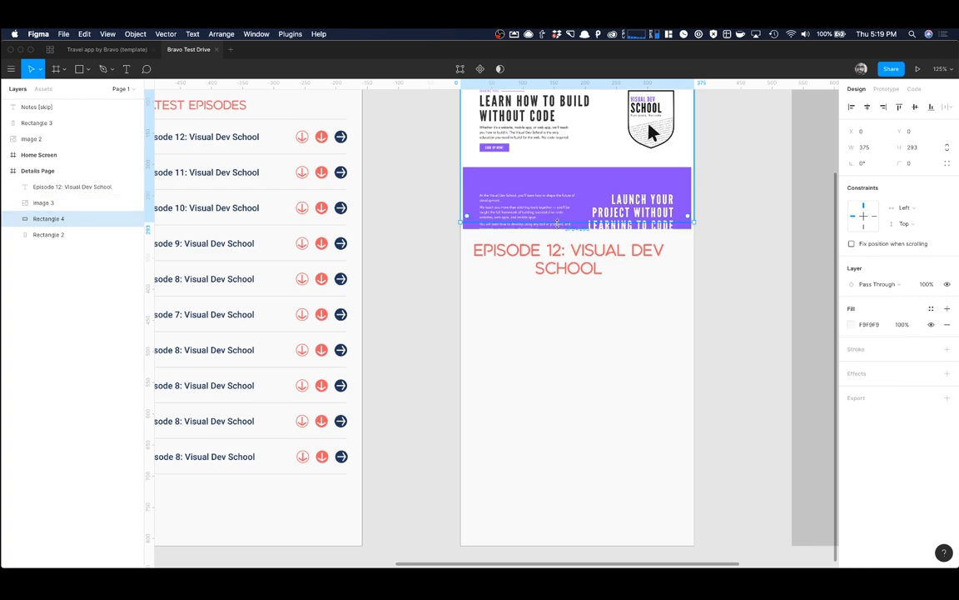
{"action": "left_click_drag", "start_coordinate": [557, 223], "coordinate": [556, 231]}
{"action": "scroll", "coordinate": [745, 232], "scroll_direction": "up", "scroll_amount": 3}
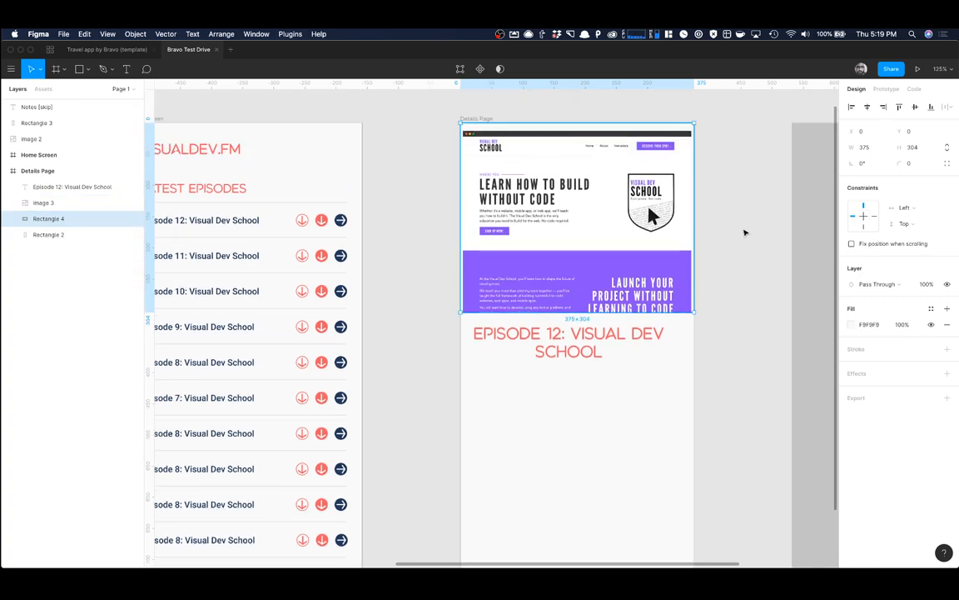
{"action": "left_click", "coordinate": [745, 232]}
{"action": "left_click", "coordinate": [489, 136]}
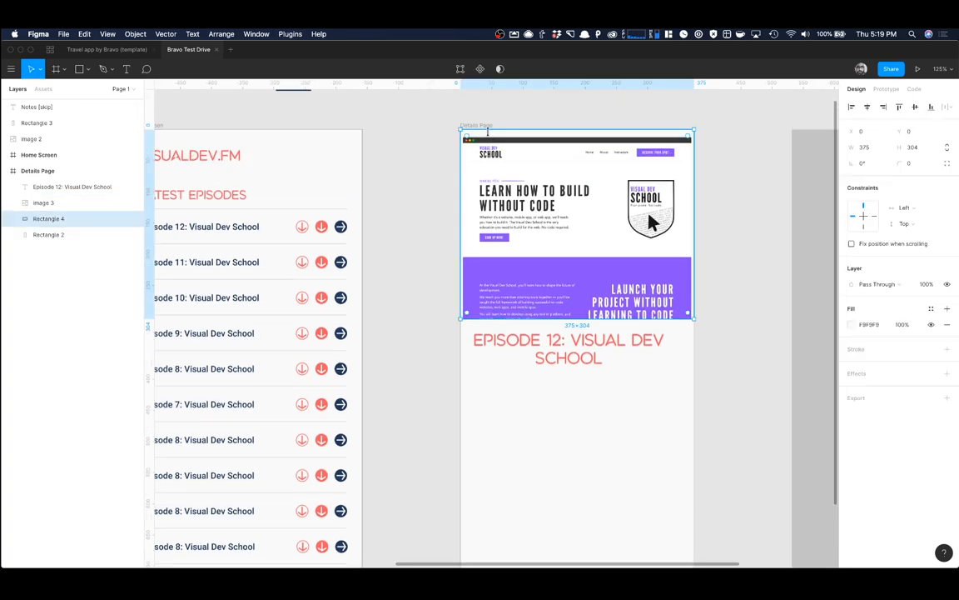
Step: Switch to Chrome and review the Bravo Help Center guidance on designing and linking app screens in Figma
{"action": "key", "text": "super+Tab"}
{"action": "key", "text": "super+shift+Tab"}
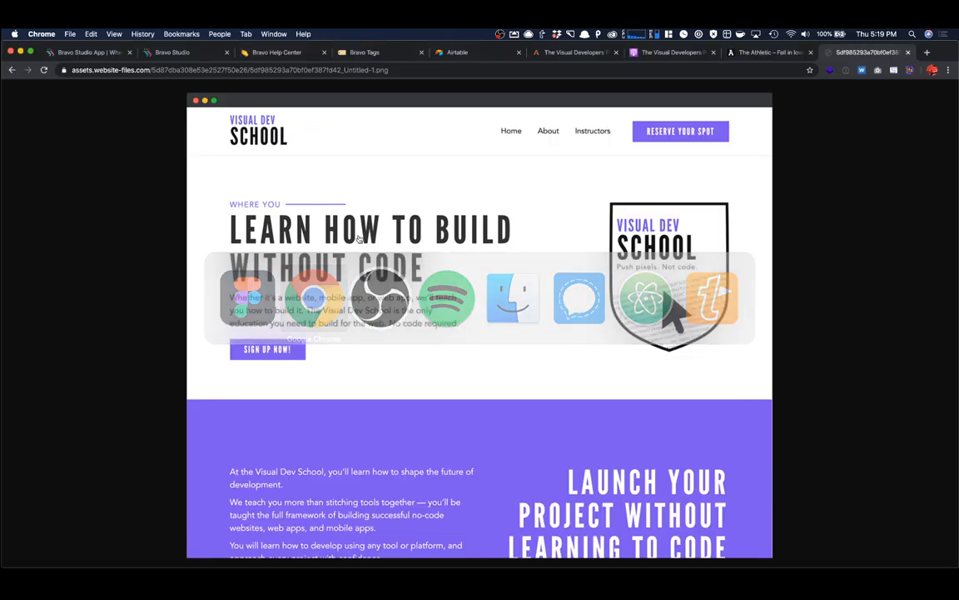
{"action": "left_click", "coordinate": [283, 53]}
{"action": "scroll", "coordinate": [476, 265], "scroll_direction": "up", "scroll_amount": 5}
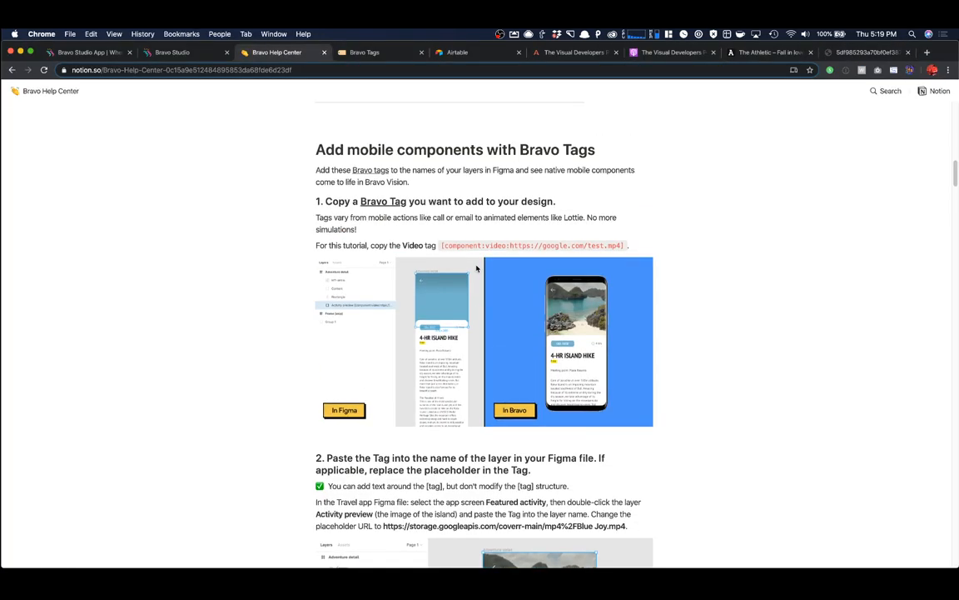
{"action": "scroll", "coordinate": [477, 265], "scroll_direction": "up", "scroll_amount": 5}
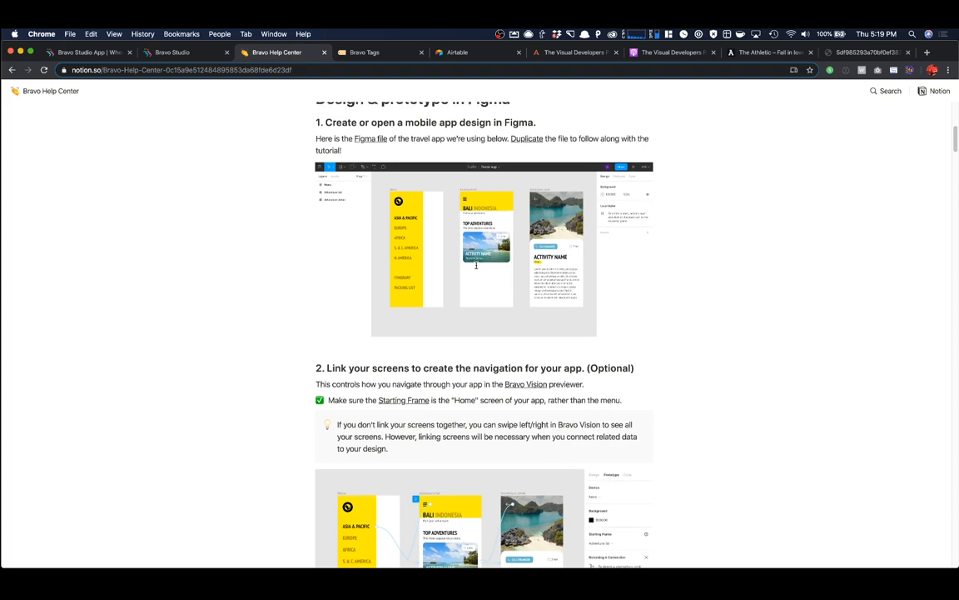
{"action": "scroll", "coordinate": [476, 265], "scroll_direction": "down", "scroll_amount": 1}
{"action": "scroll", "coordinate": [476, 265], "scroll_direction": "down", "scroll_amount": 4}
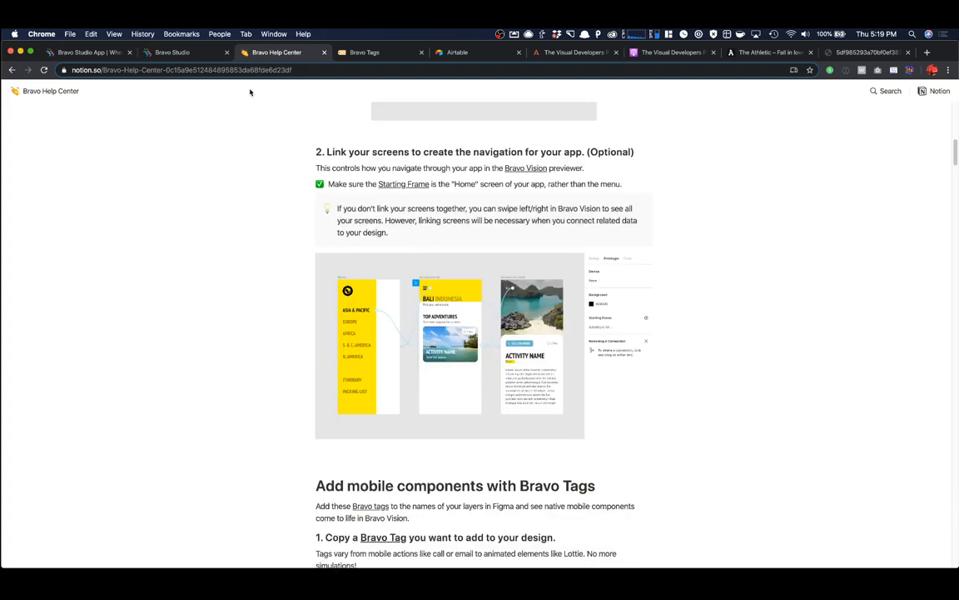
Step: Switch to Figma and examine how the Adventure list layers are structured in the Travel app by Bravo template, then return to Bravo Test Drive
{"action": "key", "text": "super+Tab"}
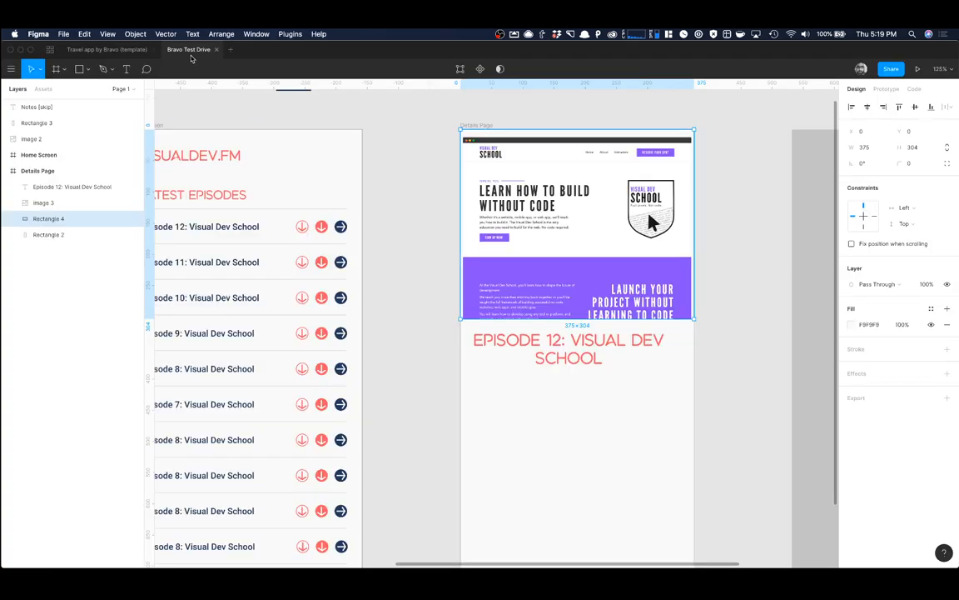
{"action": "left_click", "coordinate": [107, 49]}
{"action": "left_click", "coordinate": [73, 219]}
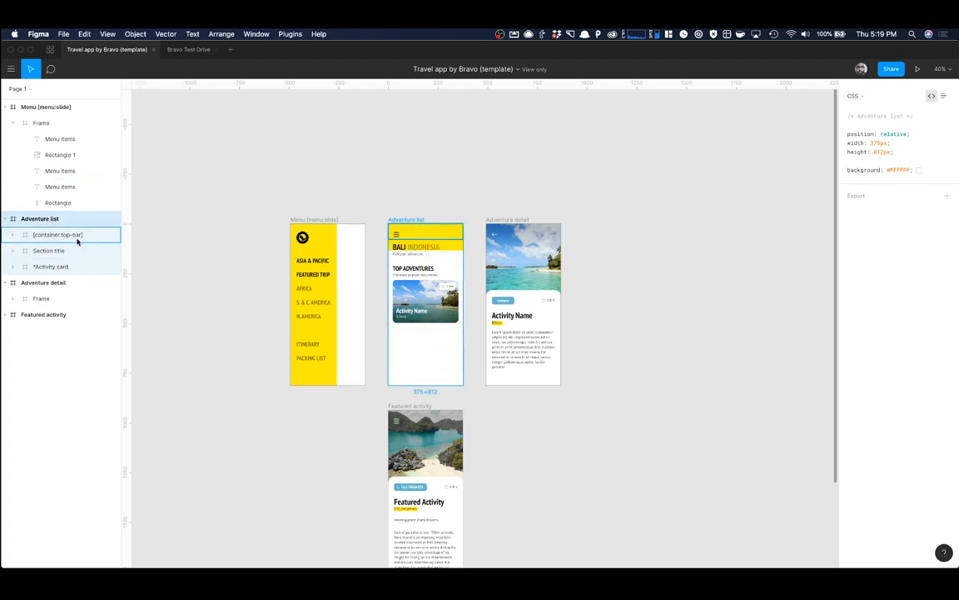
{"action": "left_click", "coordinate": [75, 237]}
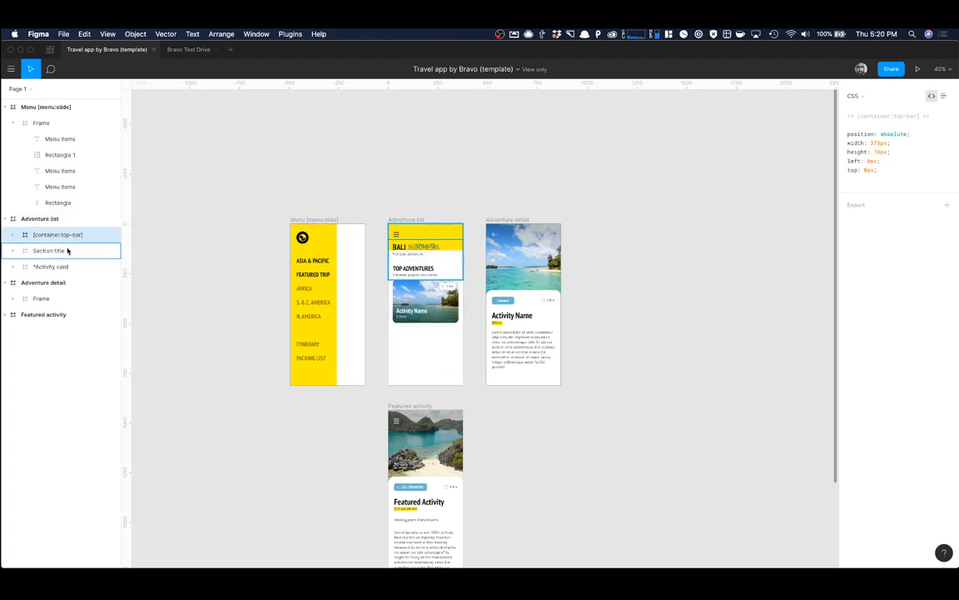
{"action": "left_click", "coordinate": [68, 251]}
{"action": "left_click", "coordinate": [87, 267]}
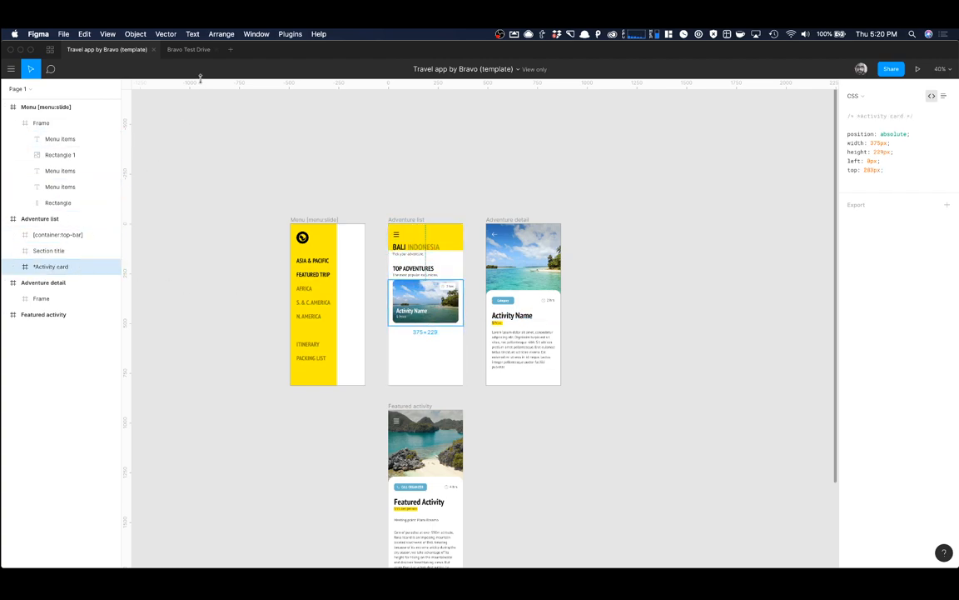
{"action": "left_click", "coordinate": [188, 50]}
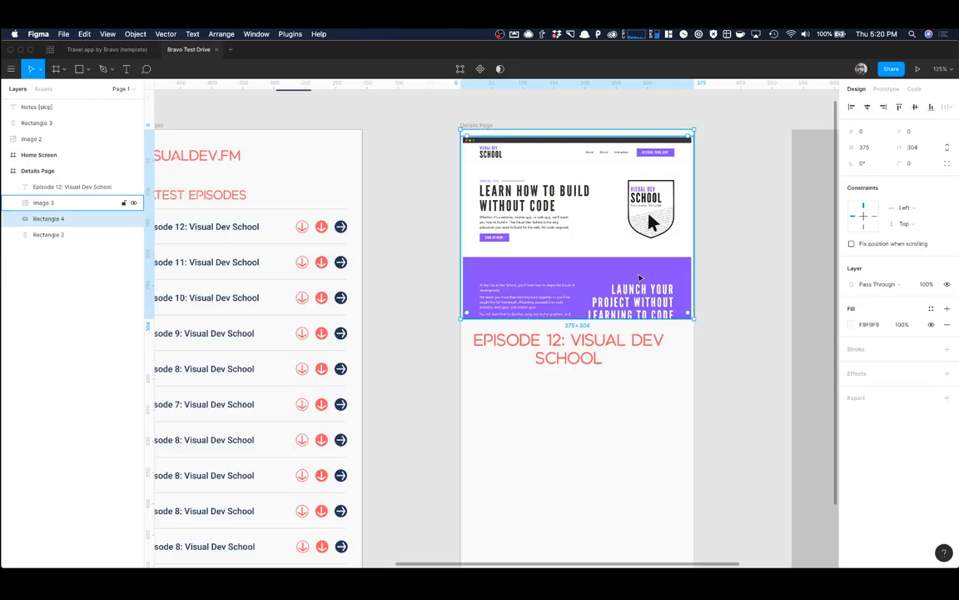
{"action": "scroll", "coordinate": [639, 286], "scroll_direction": "down", "scroll_amount": 5}
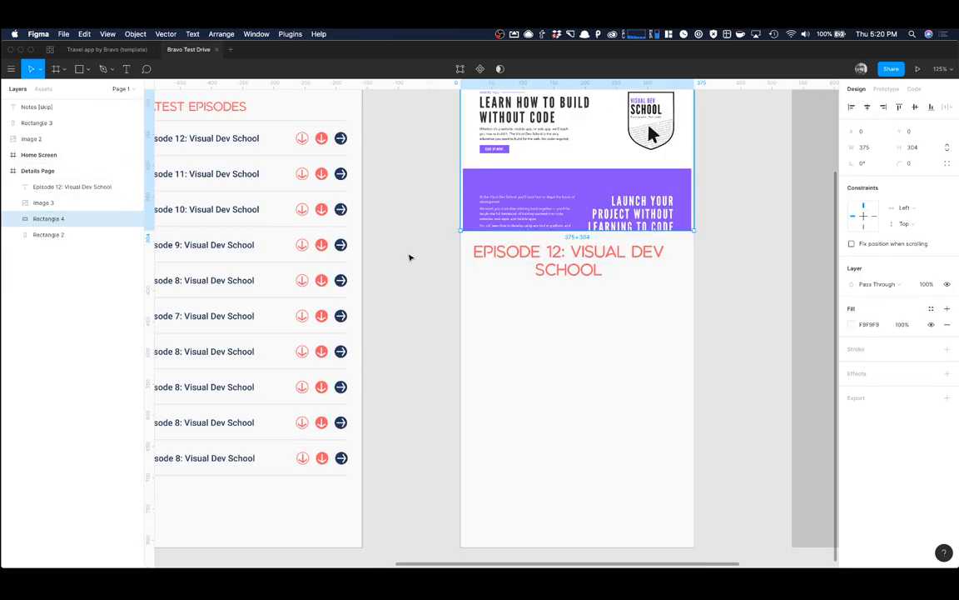
{"action": "scroll", "coordinate": [320, 157], "scroll_direction": "up", "scroll_amount": 5}
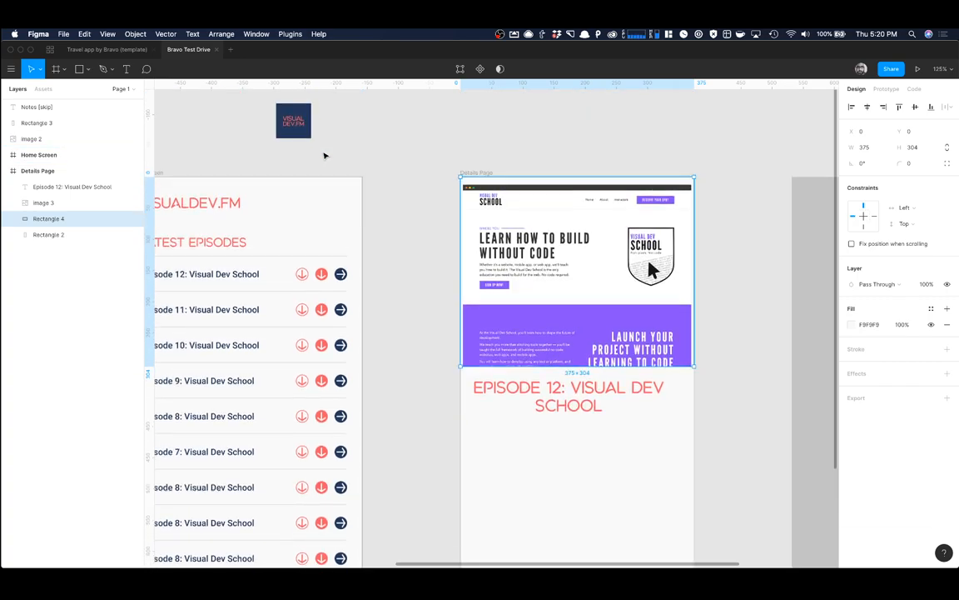
{"action": "scroll", "coordinate": [331, 162], "scroll_direction": "down", "scroll_amount": 2}
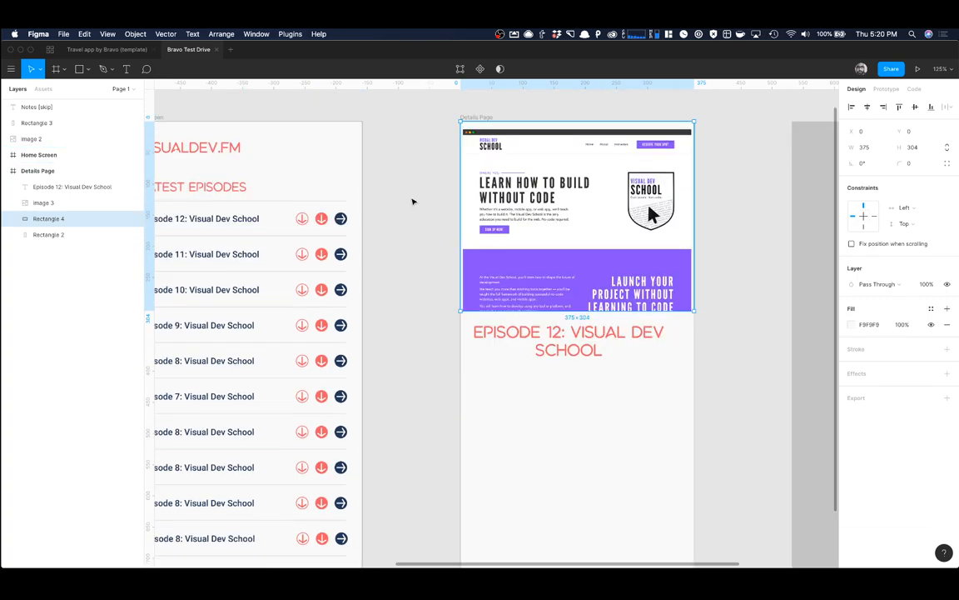
{"action": "scroll", "coordinate": [533, 283], "scroll_direction": "down", "scroll_amount": 3}
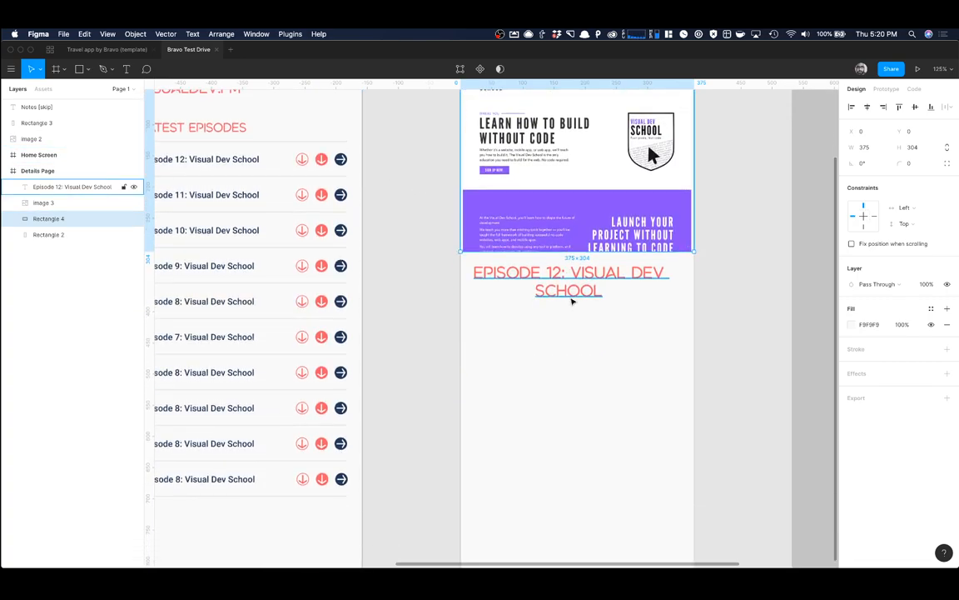
Step: Switch to Chrome, copy the latest episode's description from the visualdev.fm home page, and return to the Figma design
{"action": "left_click", "coordinate": [571, 285]}
{"action": "key", "text": "super+Tab"}
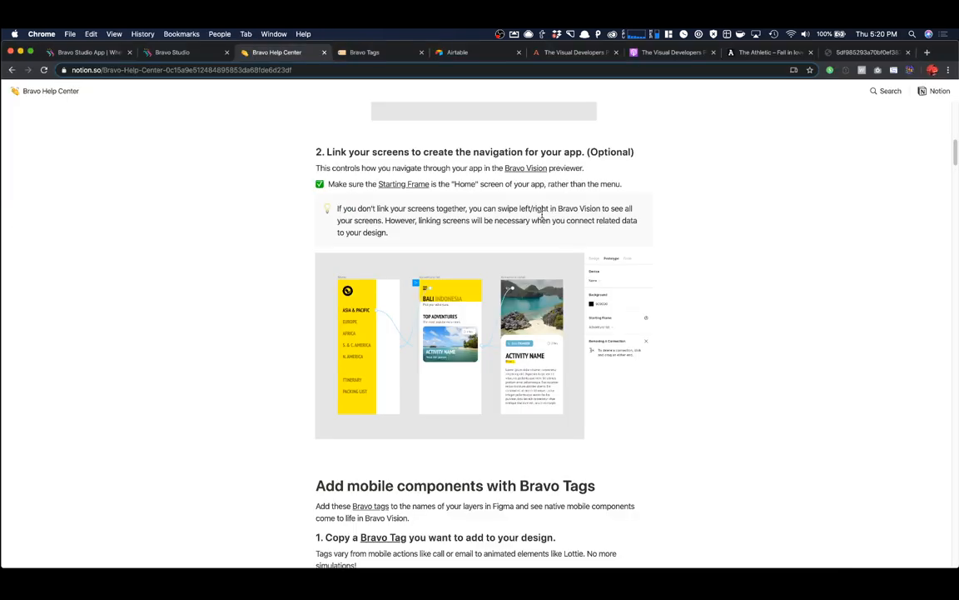
{"action": "left_click", "coordinate": [557, 52]}
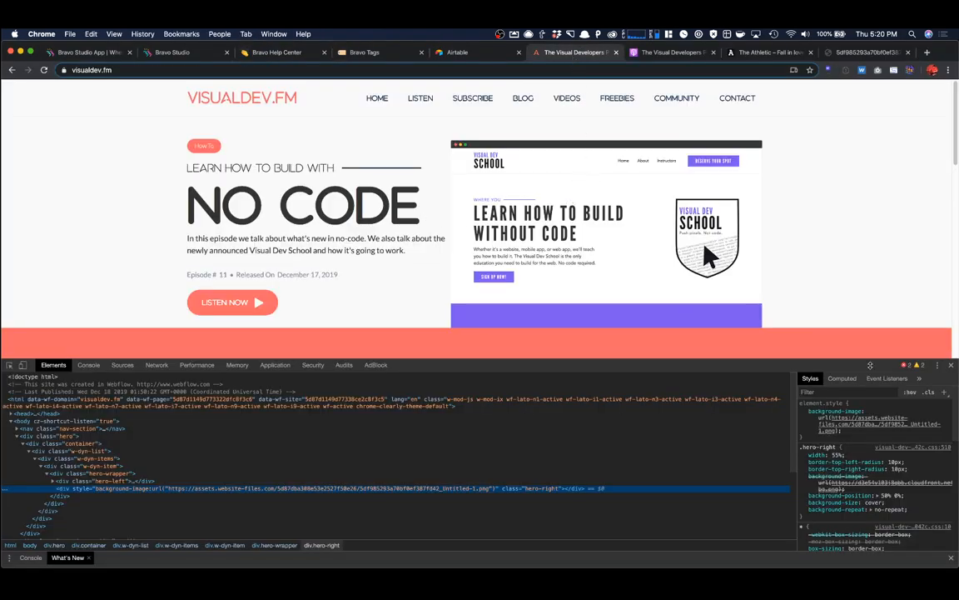
{"action": "left_click", "coordinate": [951, 365]}
{"action": "scroll", "coordinate": [388, 248], "scroll_direction": "down", "scroll_amount": 2}
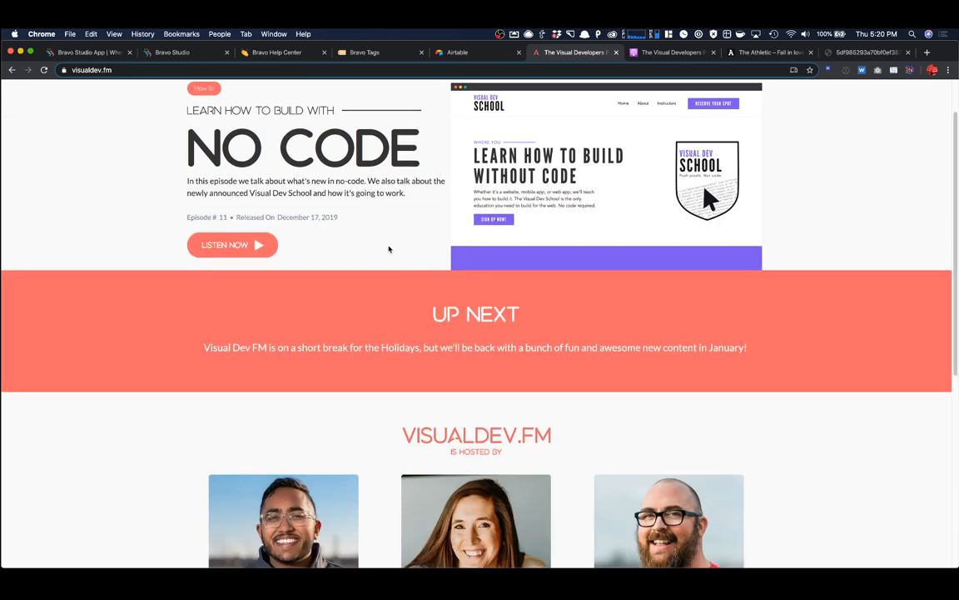
{"action": "left_click_drag", "start_coordinate": [404, 190], "coordinate": [187, 181]}
{"action": "key", "text": "super+c"}
{"action": "key", "text": "super+Tab"}
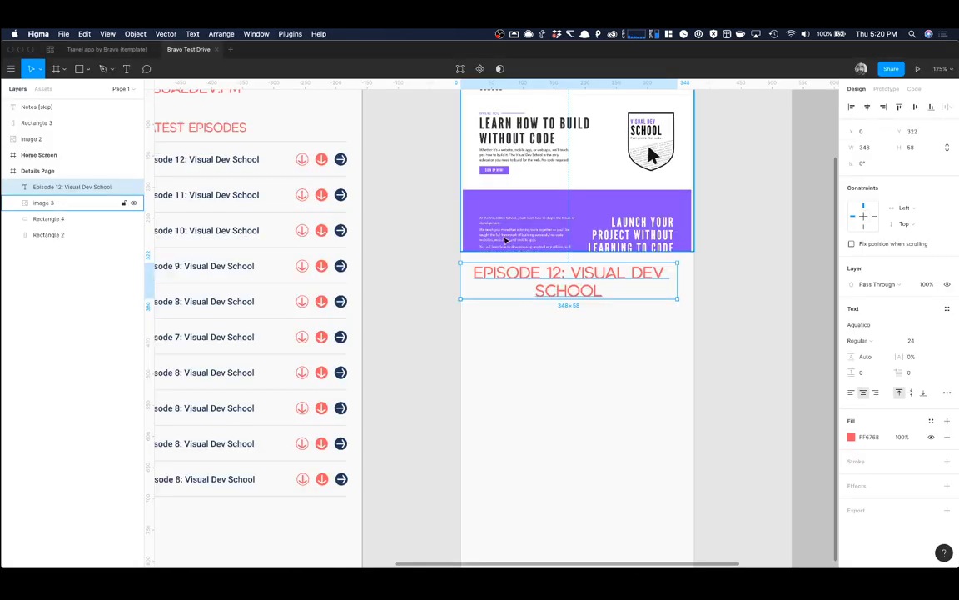
Step: Paste the copied episode description as a new text layer below the episode title on the Details Page
{"action": "key", "text": "Return"}
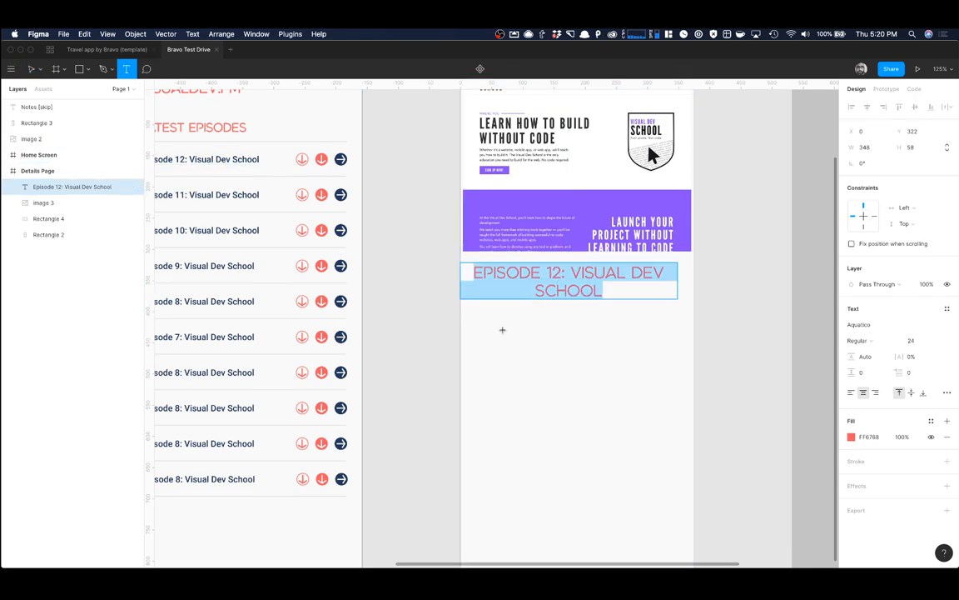
{"action": "left_click", "coordinate": [503, 330]}
{"action": "key", "text": "super+v"}
{"action": "key", "text": "Escape"}
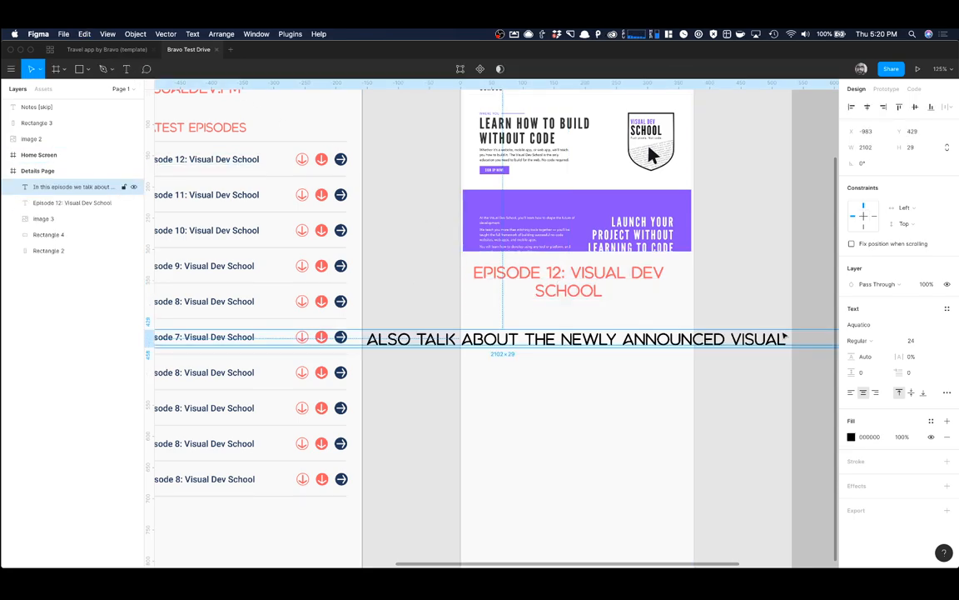
{"action": "left_click", "coordinate": [877, 340]}
{"action": "key", "text": "Escape"}
{"action": "key", "text": "Escape"}
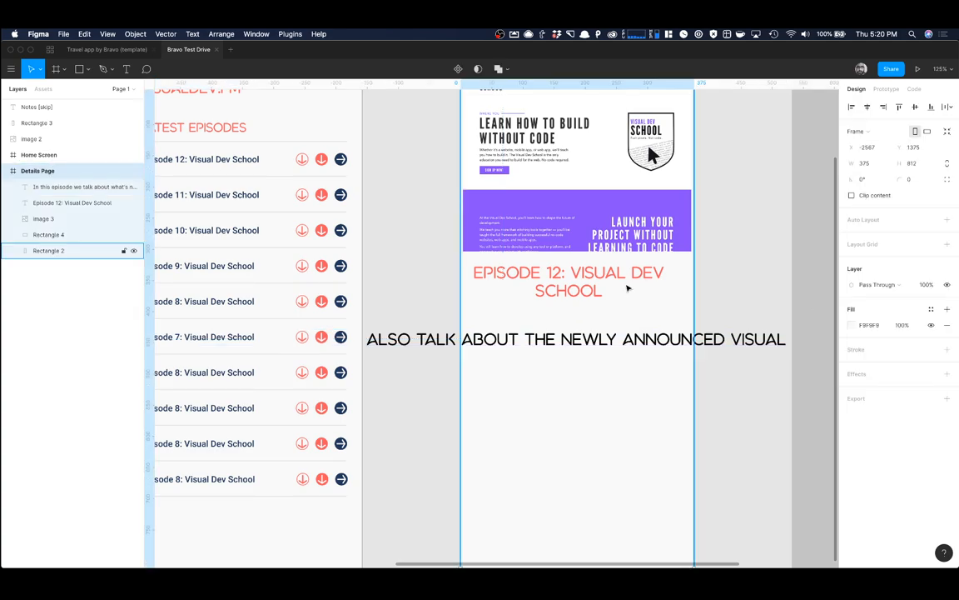
Step: Left-align the Episode 12 title's text and move its text box to X 13, Y 322
{"action": "left_click", "coordinate": [605, 281]}
{"action": "left_click", "coordinate": [851, 393]}
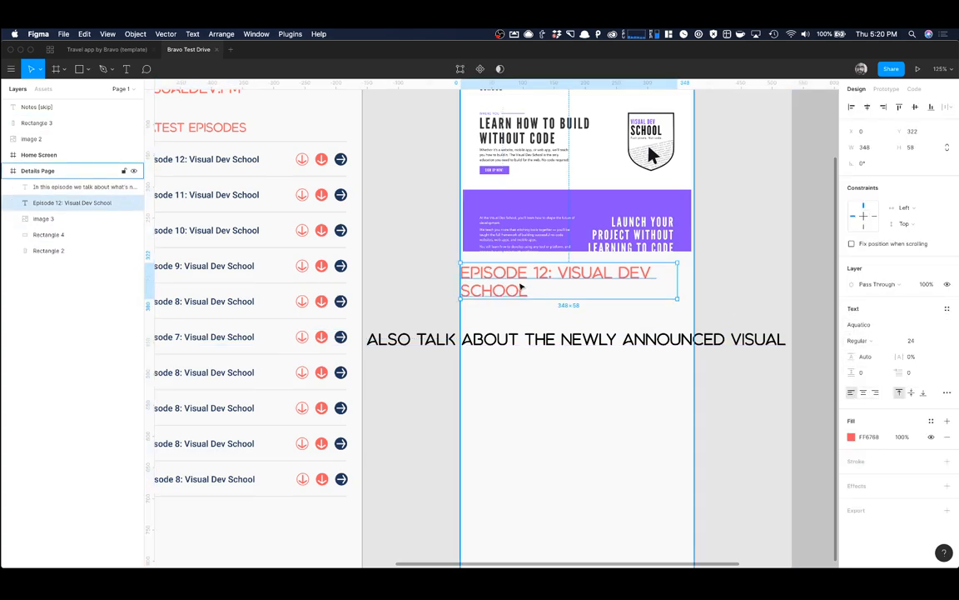
{"action": "left_click_drag", "start_coordinate": [519, 283], "coordinate": [526, 285]}
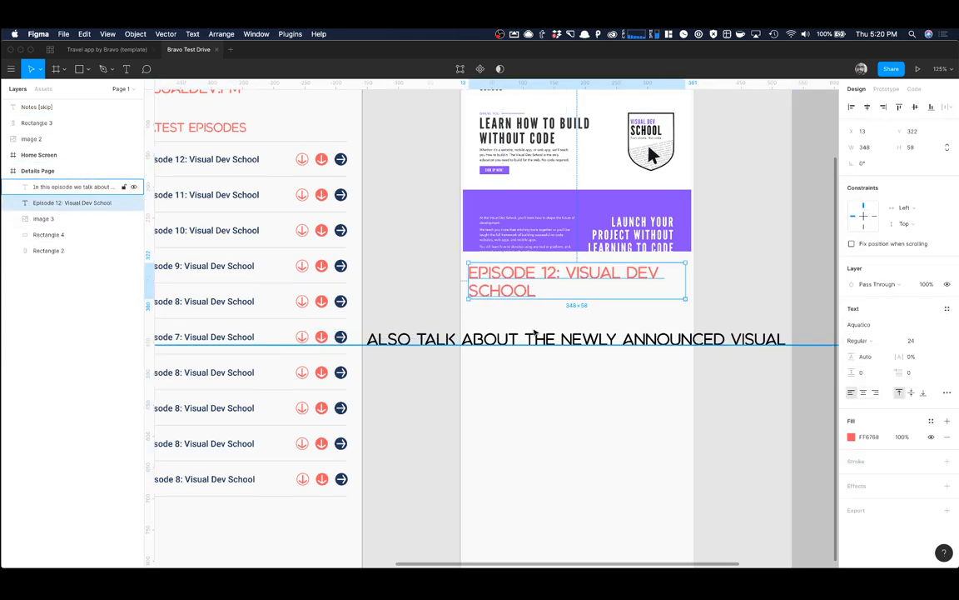
Step: Change the pasted episode description's font to Roboto
{"action": "left_click", "coordinate": [633, 337]}
{"action": "left_click", "coordinate": [856, 326]}
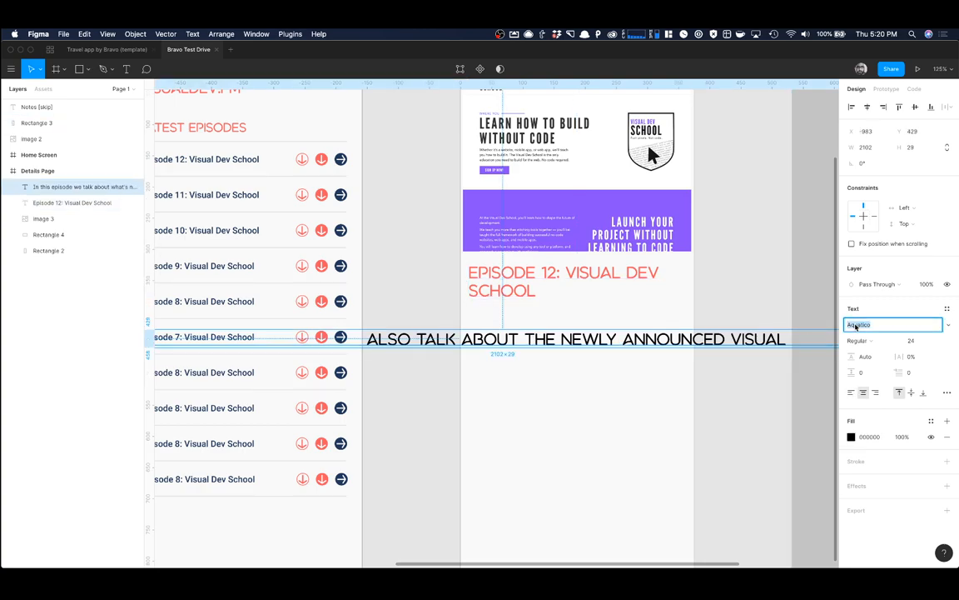
{"action": "key", "text": "Return"}
Step: Narrow the description's text box to about 333 wide at X 13, Y 398 under the title, with left-aligned text
{"action": "scroll", "coordinate": [741, 365], "scroll_direction": "down", "scroll_amount": 5}
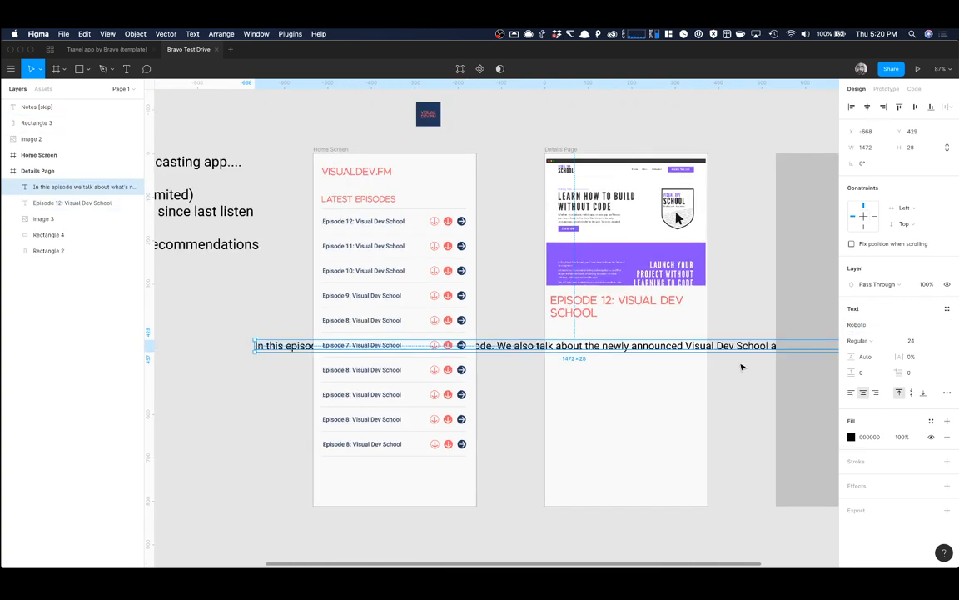
{"action": "left_click_drag", "start_coordinate": [660, 350], "coordinate": [669, 359]}
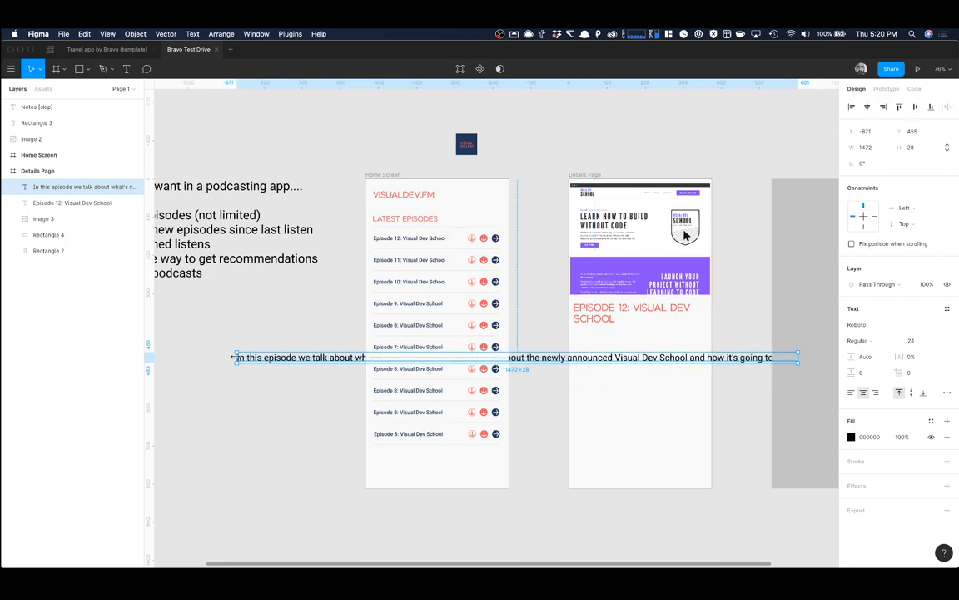
{"action": "left_click_drag", "start_coordinate": [232, 356], "coordinate": [602, 363]}
{"action": "left_click_drag", "start_coordinate": [669, 377], "coordinate": [641, 363]}
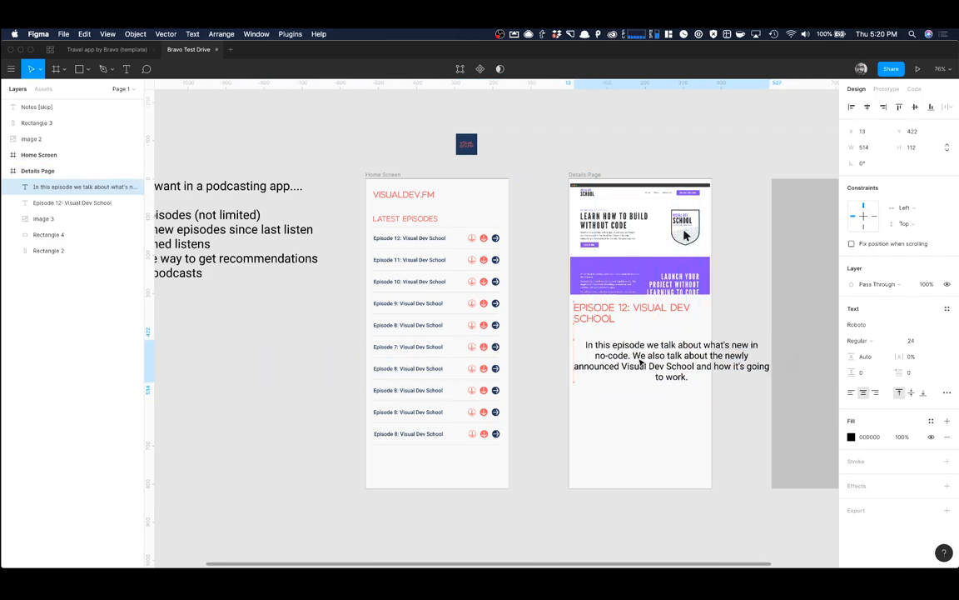
{"action": "left_click", "coordinate": [853, 393]}
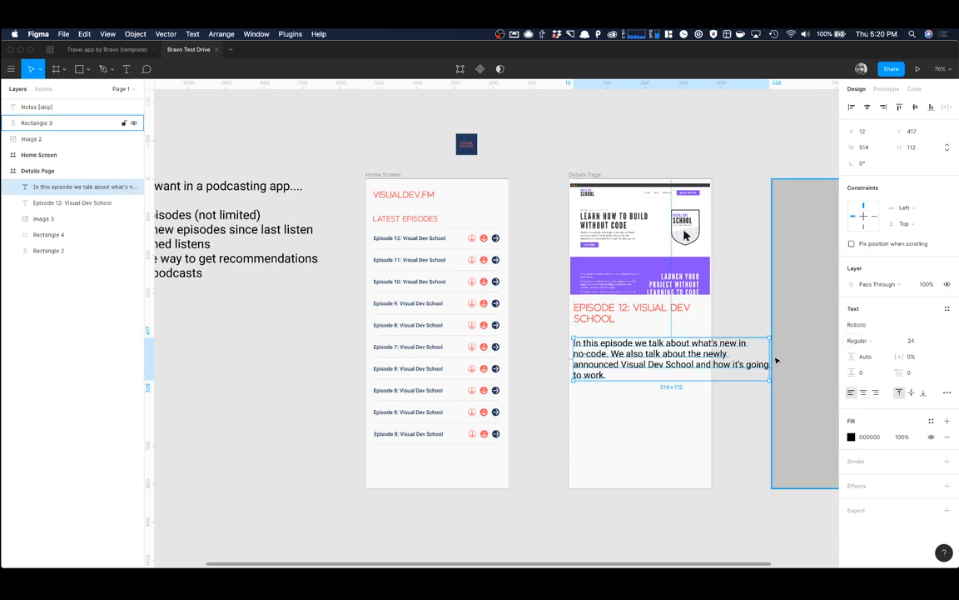
{"action": "left_click_drag", "start_coordinate": [769, 359], "coordinate": [654, 359]}
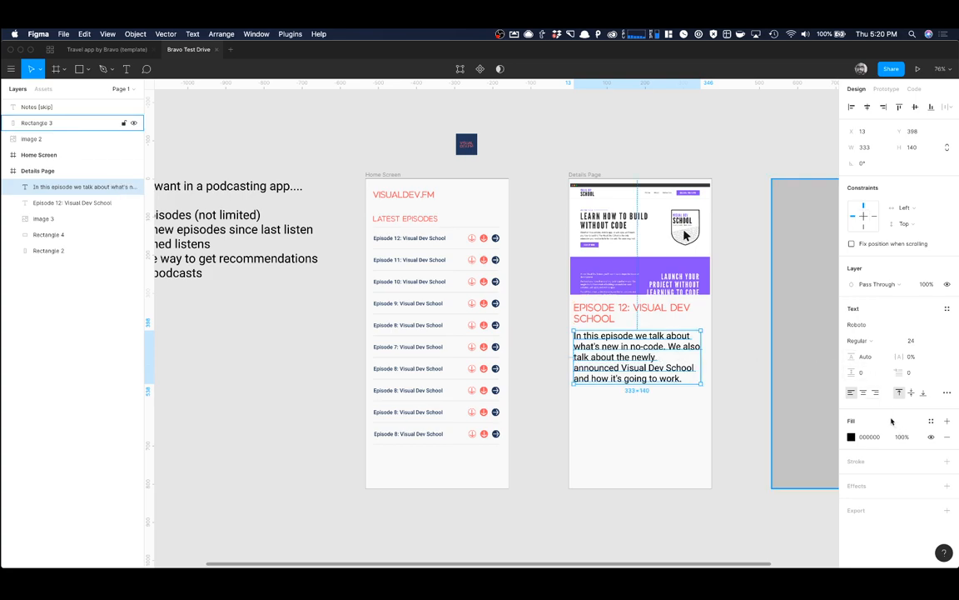
Step: Set the description's font size to 14 and move its text box up to Y 393
{"action": "left_click", "coordinate": [917, 342]}
{"action": "type", "text": "14"}
{"action": "key", "text": "Return"}
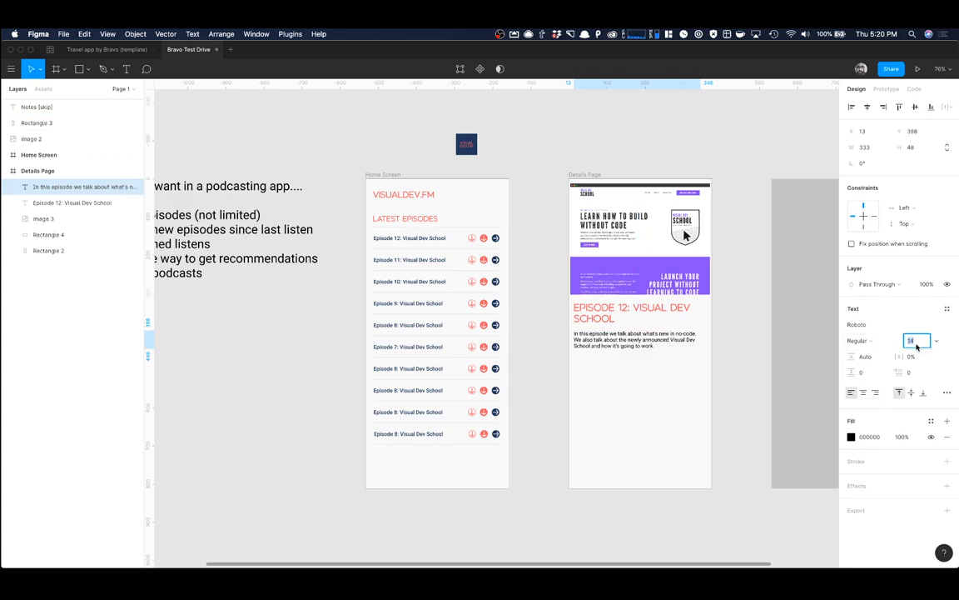
{"action": "scroll", "coordinate": [736, 313], "scroll_direction": "up", "scroll_amount": 5}
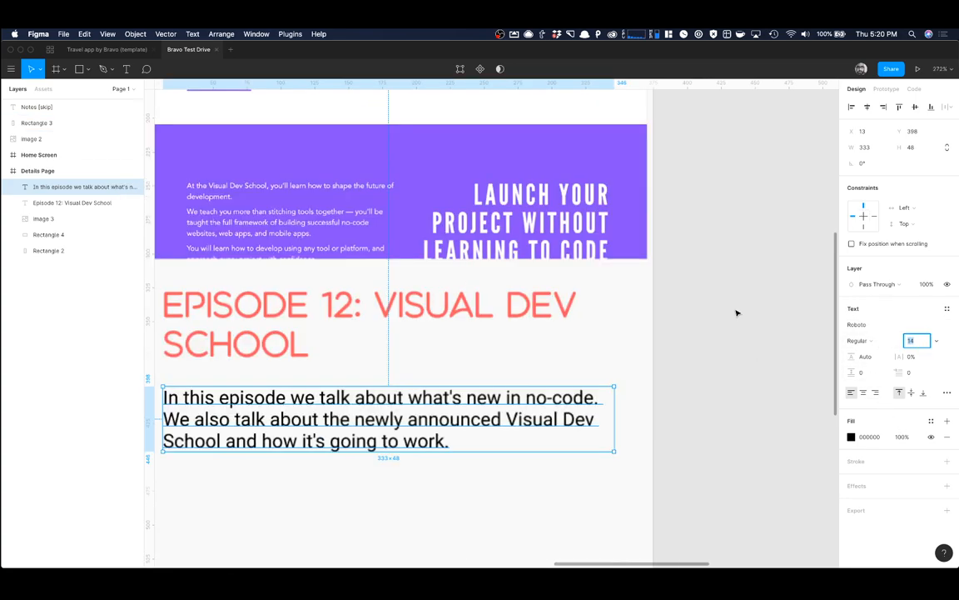
{"action": "scroll", "coordinate": [737, 312], "scroll_direction": "left", "scroll_amount": 3}
{"action": "scroll", "coordinate": [633, 324], "scroll_direction": "up", "scroll_amount": 3}
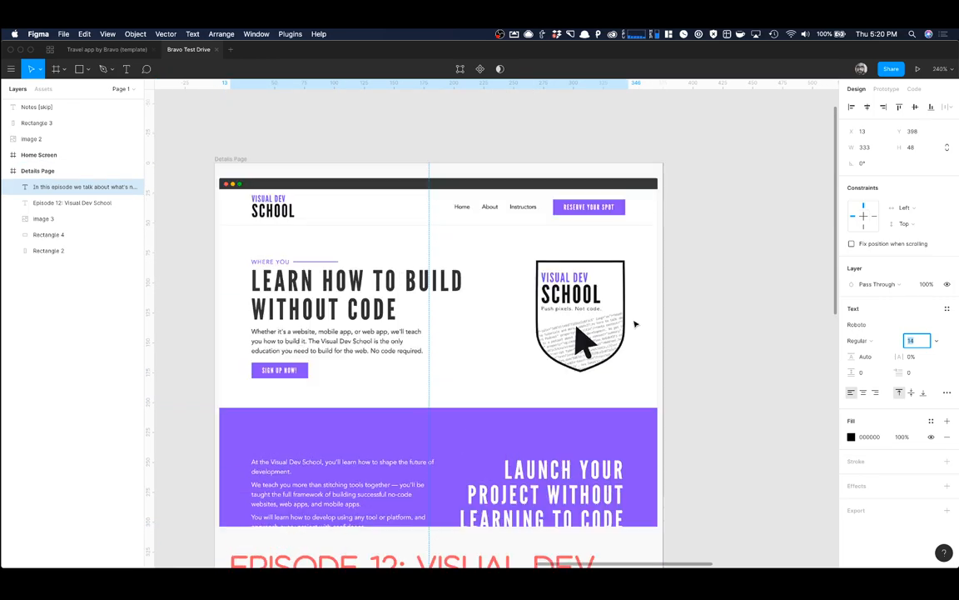
{"action": "scroll", "coordinate": [635, 323], "scroll_direction": "down", "scroll_amount": 4}
{"action": "left_click_drag", "start_coordinate": [425, 327], "coordinate": [427, 323]}
{"action": "scroll", "coordinate": [437, 326], "scroll_direction": "down", "scroll_amount": 2}
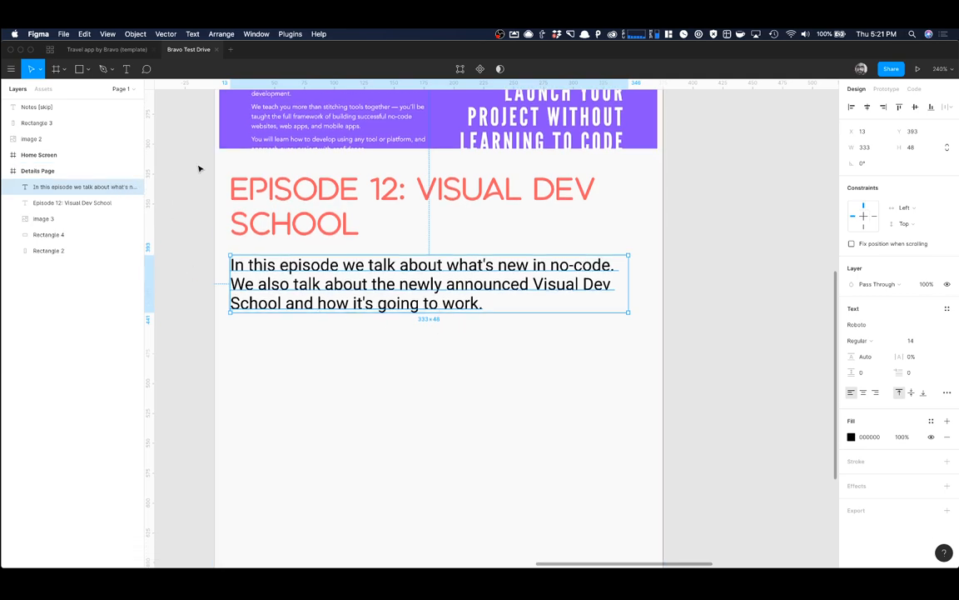
Step: Draw a button rectangle about 221 by 48 below the episode description on the Details Page
{"action": "left_click", "coordinate": [78, 72]}
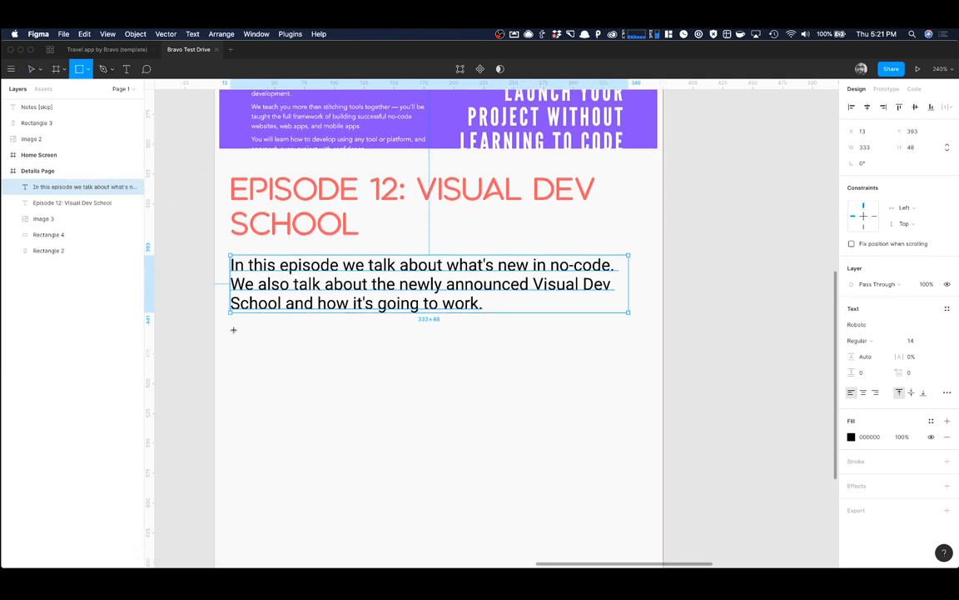
{"action": "left_click_drag", "start_coordinate": [232, 328], "coordinate": [497, 380]}
{"action": "key", "text": "super+Tab"}
{"action": "key", "text": "super+Tab"}
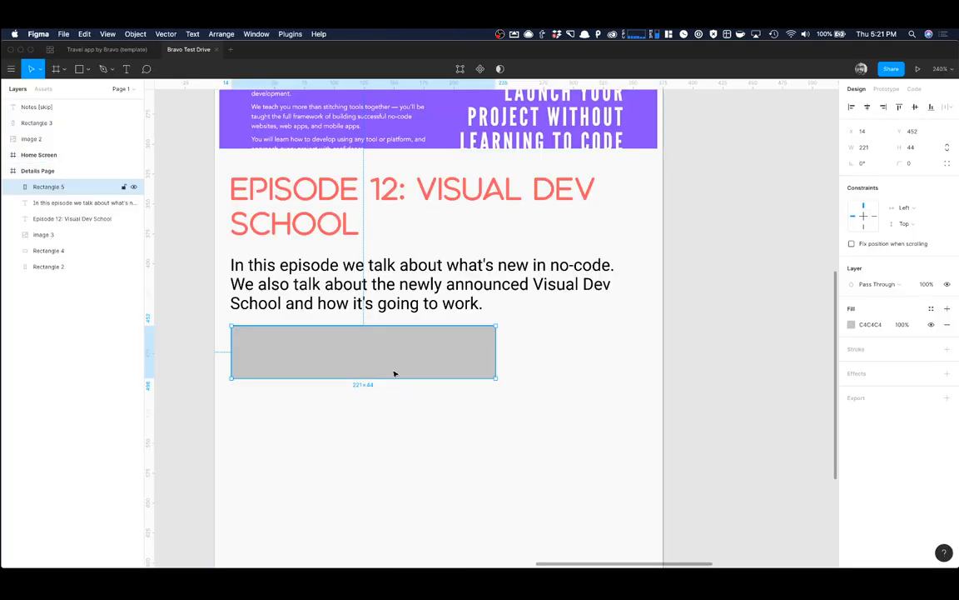
{"action": "left_click_drag", "start_coordinate": [398, 381], "coordinate": [398, 384]}
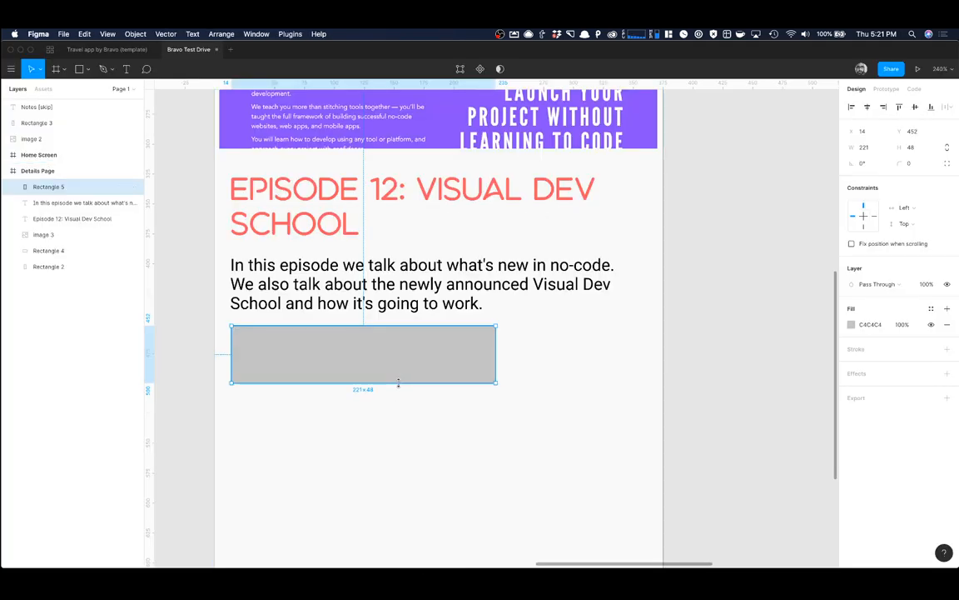
Step: Fill the new button rectangle with the document's coral color FF6768
{"action": "left_click", "coordinate": [851, 324]}
{"action": "left_click", "coordinate": [732, 519]}
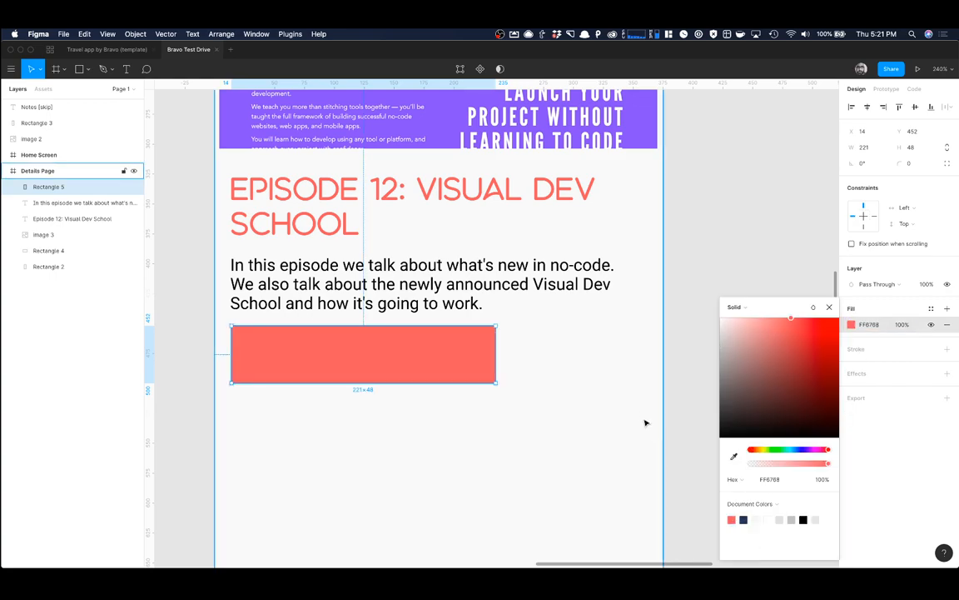
{"action": "left_click", "coordinate": [439, 353]}
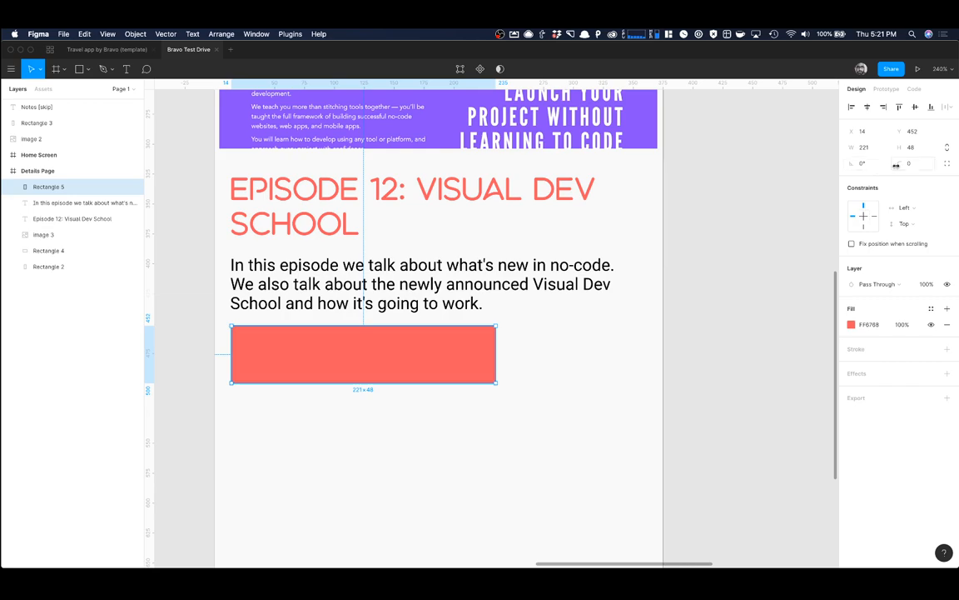
Step: Round the button rectangle's corners to a radius of 35 and move it to X 13, Y 459
{"action": "left_click_drag", "start_coordinate": [896, 165], "coordinate": [284, 188]}
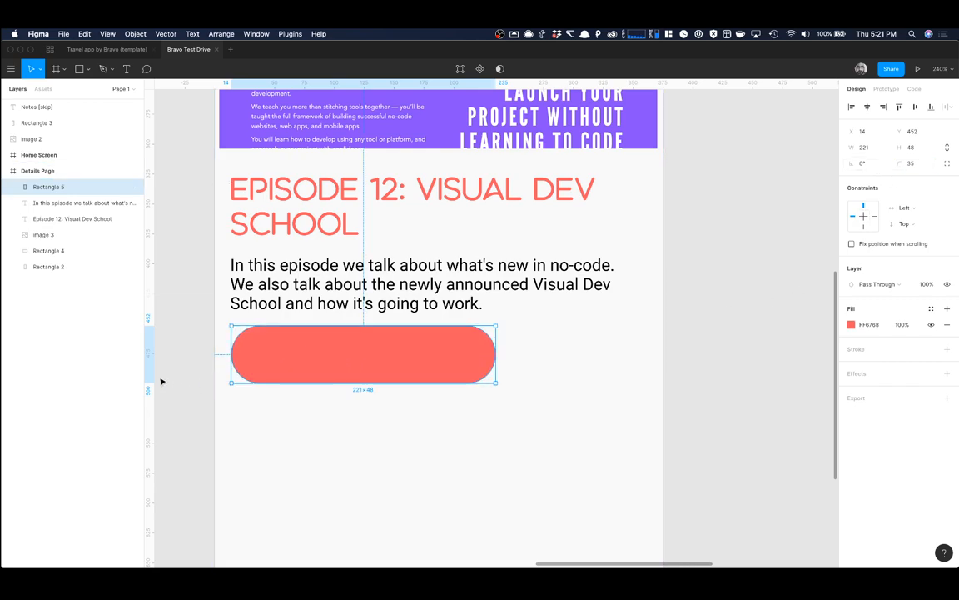
{"action": "left_click_drag", "start_coordinate": [405, 353], "coordinate": [402, 361]}
{"action": "scroll", "coordinate": [355, 303], "scroll_direction": "up", "scroll_amount": 3}
{"action": "scroll", "coordinate": [355, 303], "scroll_direction": "down", "scroll_amount": 3}
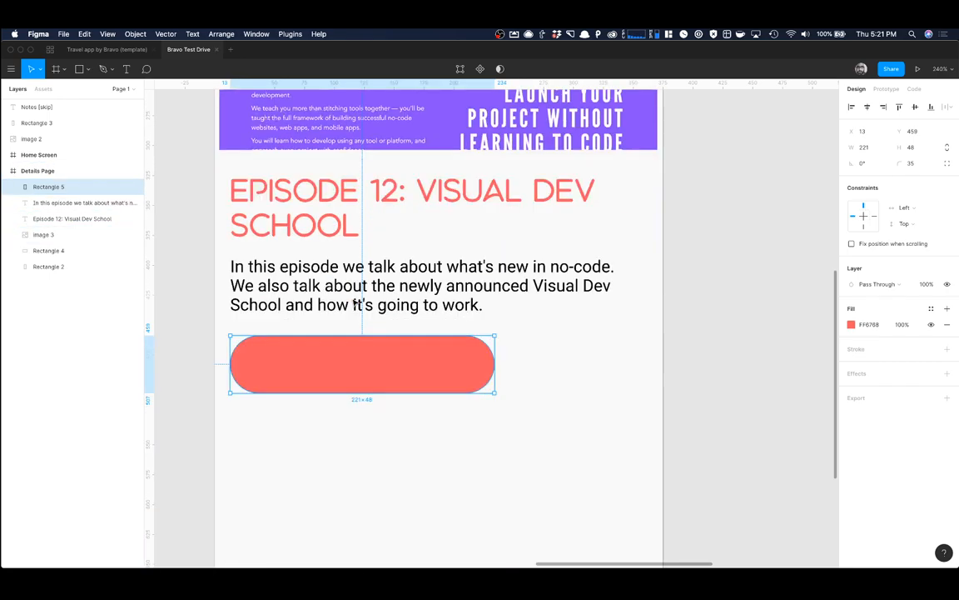
Step: Start adding a text layer on the Details Page with the Text tool
{"action": "scroll", "coordinate": [356, 303], "scroll_direction": "down", "scroll_amount": 8}
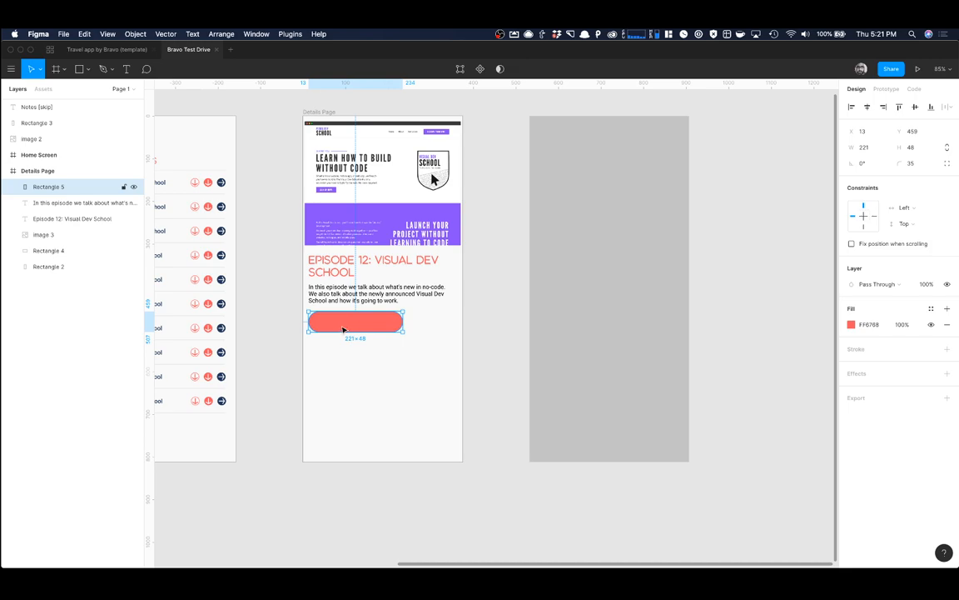
{"action": "key", "text": "alt"}
{"action": "scroll", "coordinate": [345, 330], "scroll_direction": "up", "scroll_amount": 5}
{"action": "left_click", "coordinate": [125, 68]}
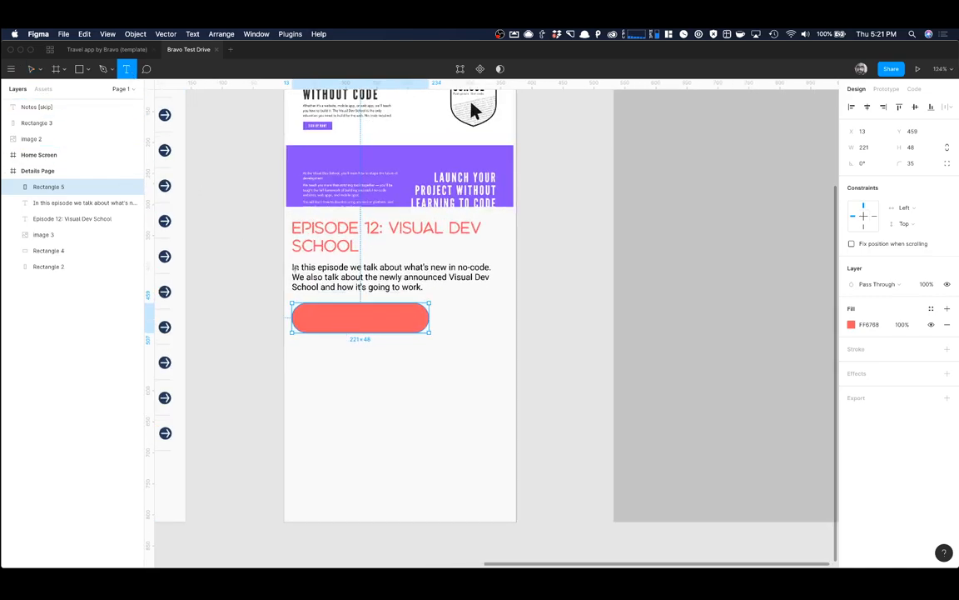
Step: Add a "Listen Now!" label on the coral rounded button in the Aquatico font with an F9F9F9 fill
{"action": "left_click_drag", "start_coordinate": [306, 309], "coordinate": [400, 323]}
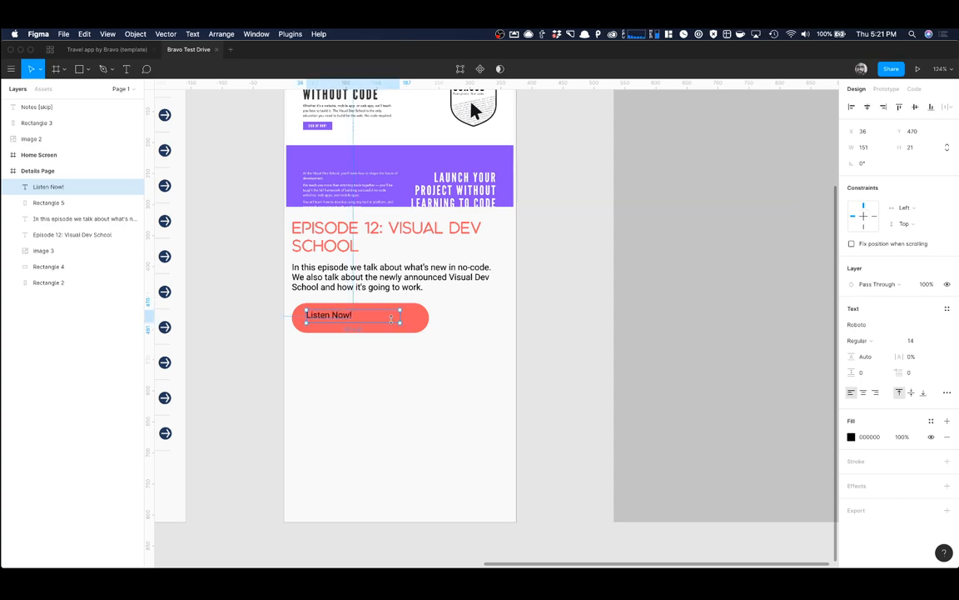
{"action": "left_click", "coordinate": [864, 325]}
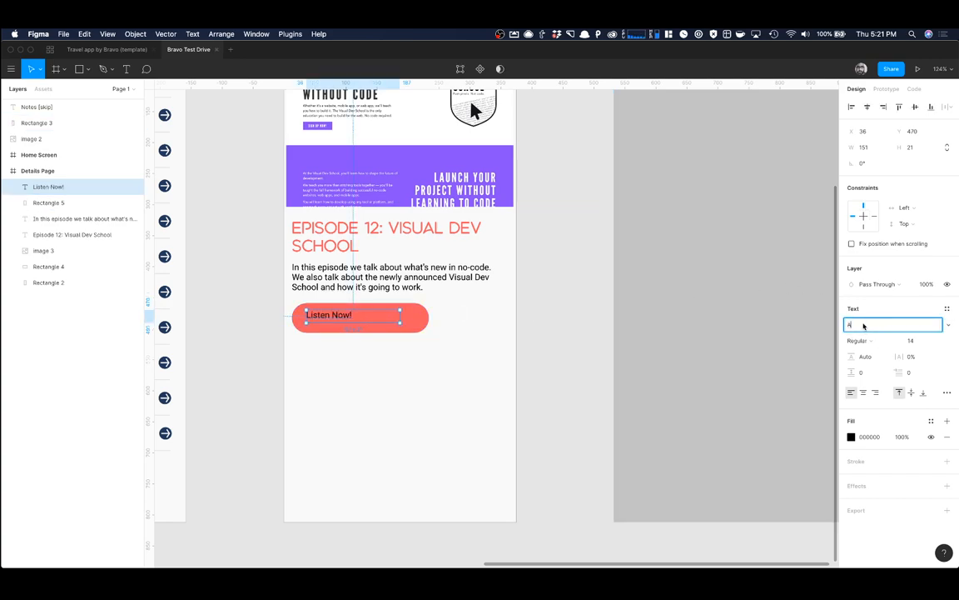
{"action": "type", "text": "Aqua"}
{"action": "key", "text": "Return"}
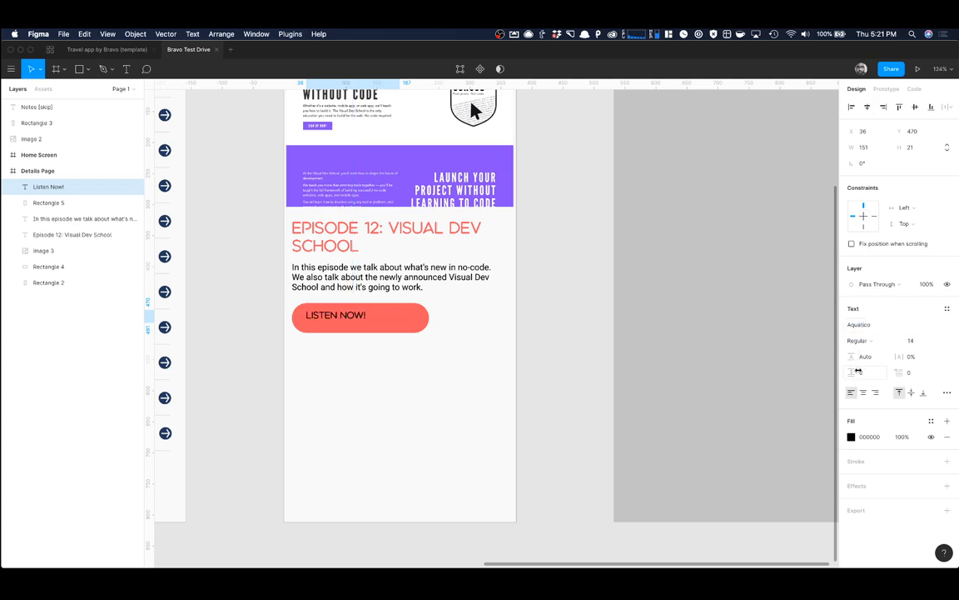
{"action": "left_click", "coordinate": [851, 437]}
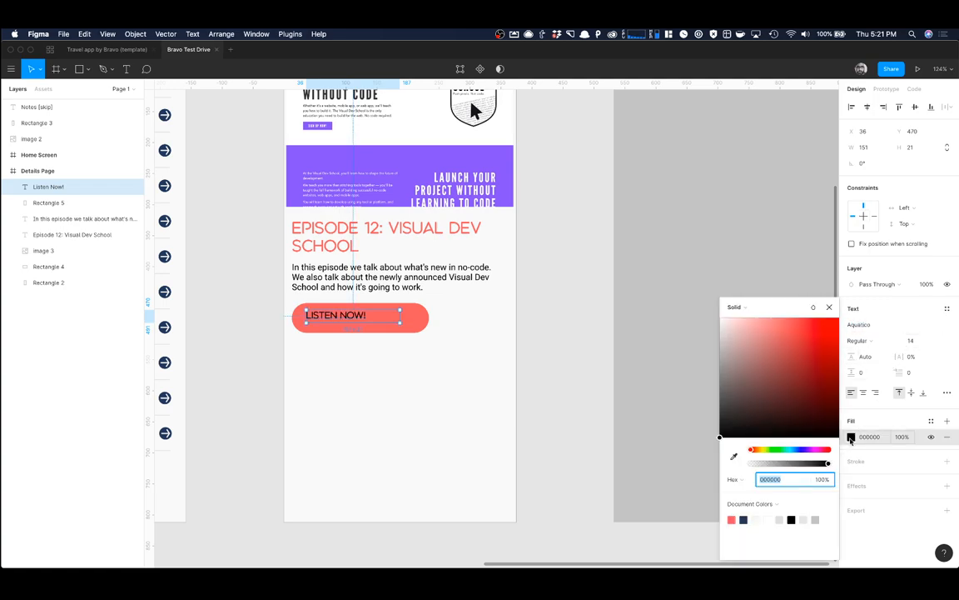
{"action": "left_click", "coordinate": [756, 519]}
{"action": "left_click", "coordinate": [862, 266]}
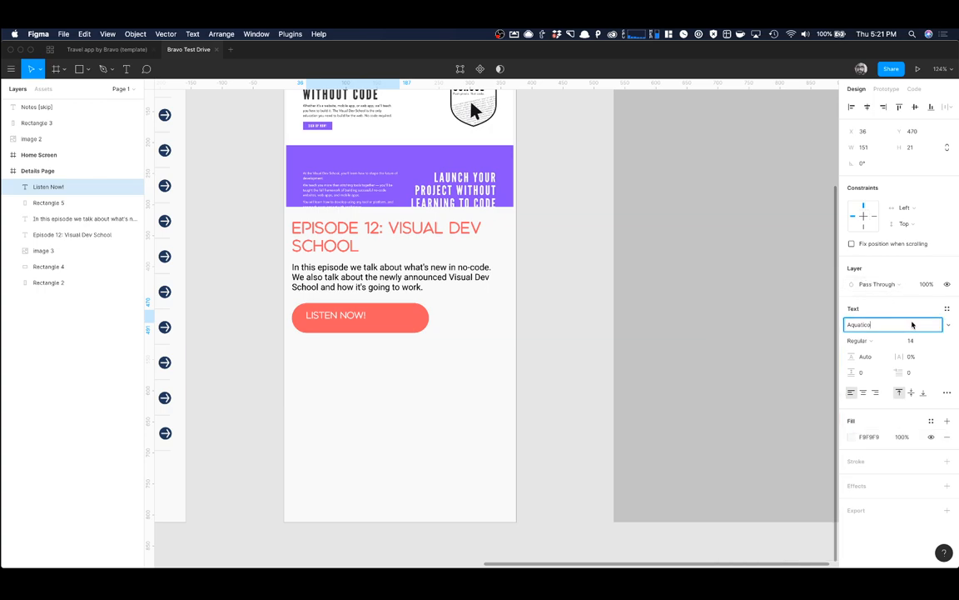
Step: Set the "Listen Now!" label's font size to 18
{"action": "left_click", "coordinate": [912, 340]}
{"action": "type", "text": "16"}
{"action": "key", "text": "Return"}
{"action": "key", "text": "Up"}
{"action": "key", "text": "Up"}
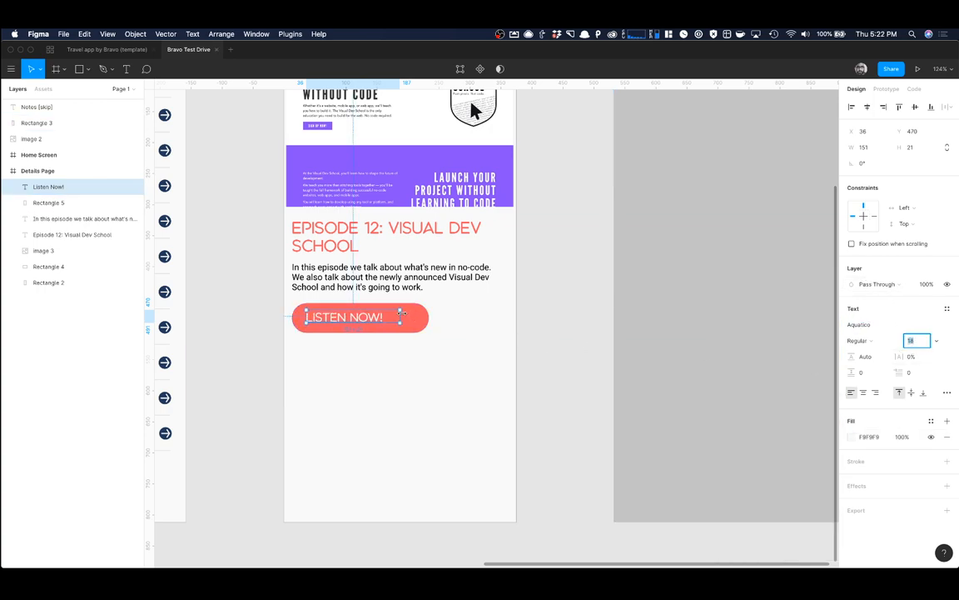
Step: Narrow the "Listen Now!" text box to 128 wide and center it on the button at about X 56, Y 472
{"action": "left_click_drag", "start_coordinate": [400, 309], "coordinate": [358, 323]}
{"action": "key", "text": "ctrl+z"}
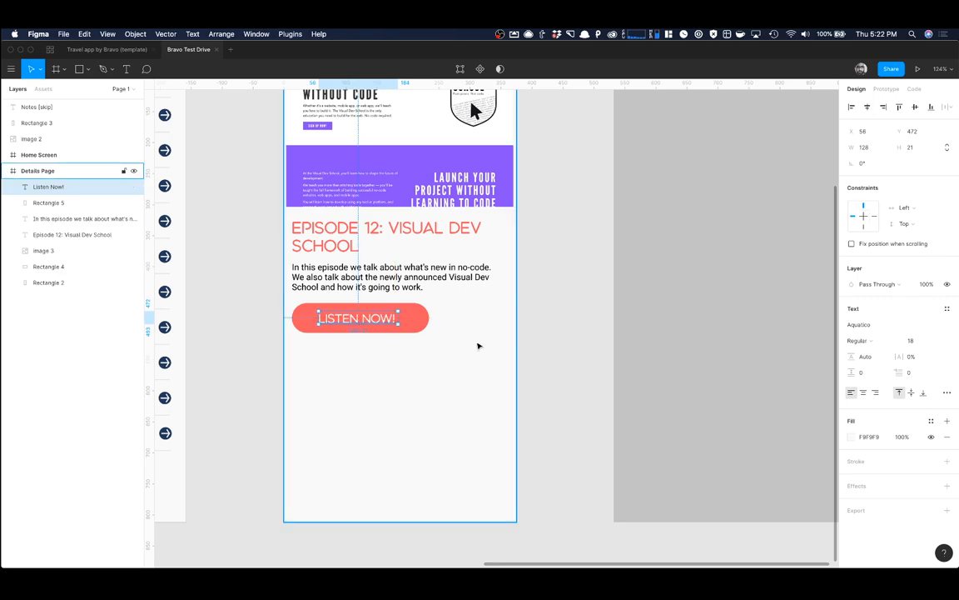
{"action": "left_click", "coordinate": [402, 318]}
{"action": "scroll", "coordinate": [423, 347], "scroll_direction": "up", "scroll_amount": 3}
{"action": "scroll", "coordinate": [423, 347], "scroll_direction": "up", "scroll_amount": 2}
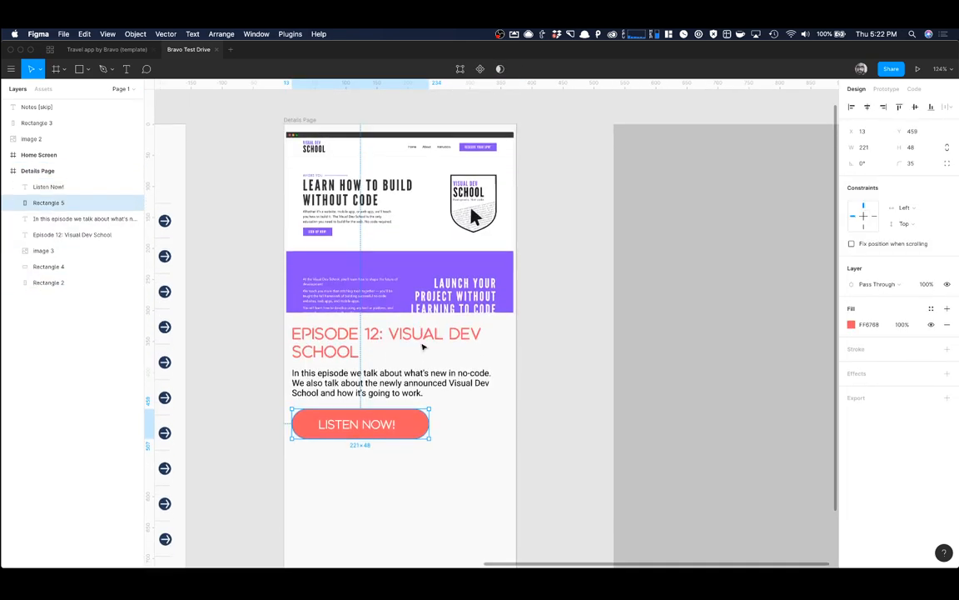
{"action": "scroll", "coordinate": [408, 375], "scroll_direction": "down", "scroll_amount": 1}
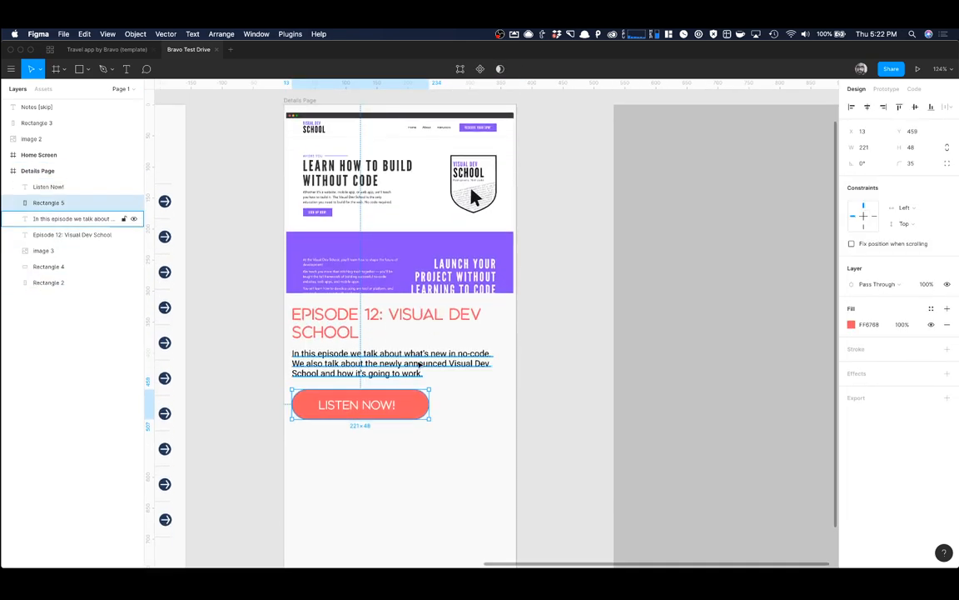
Step: Set the font size of the "Listen Now!" label to 14
{"action": "left_click", "coordinate": [393, 403]}
{"action": "left_click", "coordinate": [916, 341]}
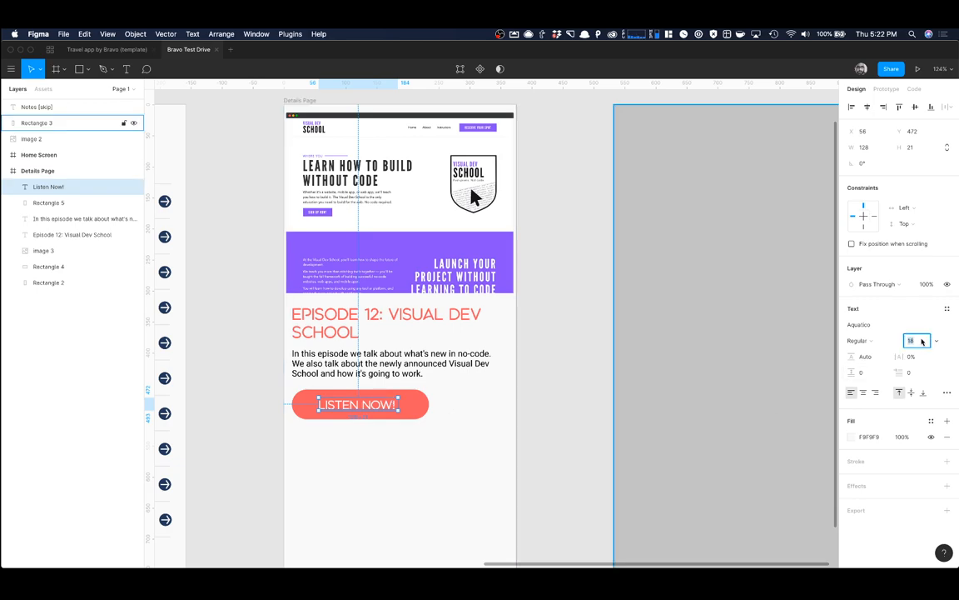
{"action": "key", "text": "Down"}
{"action": "key", "text": "Down"}
{"action": "key", "text": "Down"}
{"action": "key", "text": "Down"}
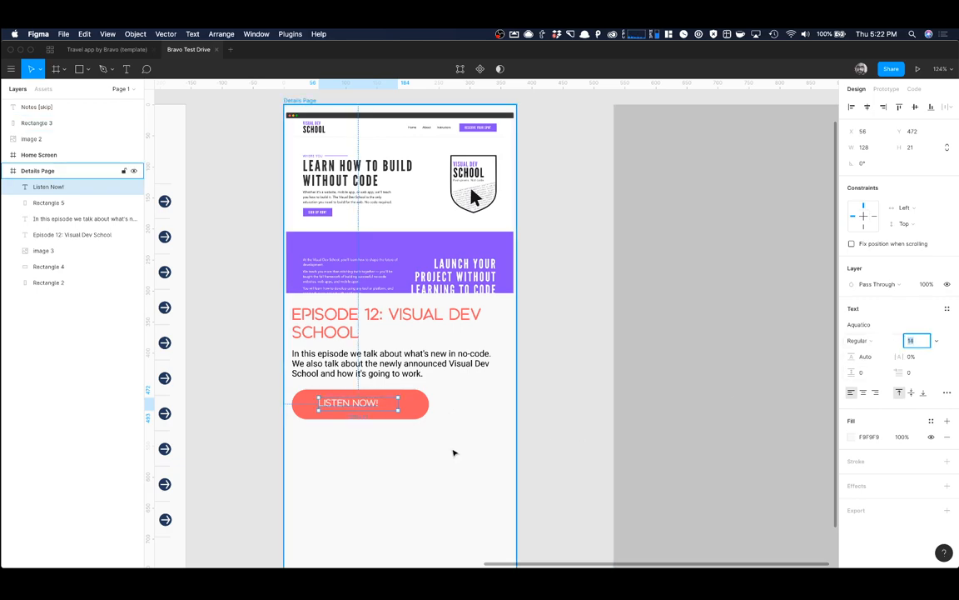
Step: Move the "Listen Now!" label to about X 37, Y 475 and shorten the coral button rectangle to 145 wide
{"action": "left_click", "coordinate": [364, 407]}
{"action": "left_click_drag", "start_coordinate": [368, 409], "coordinate": [357, 408]}
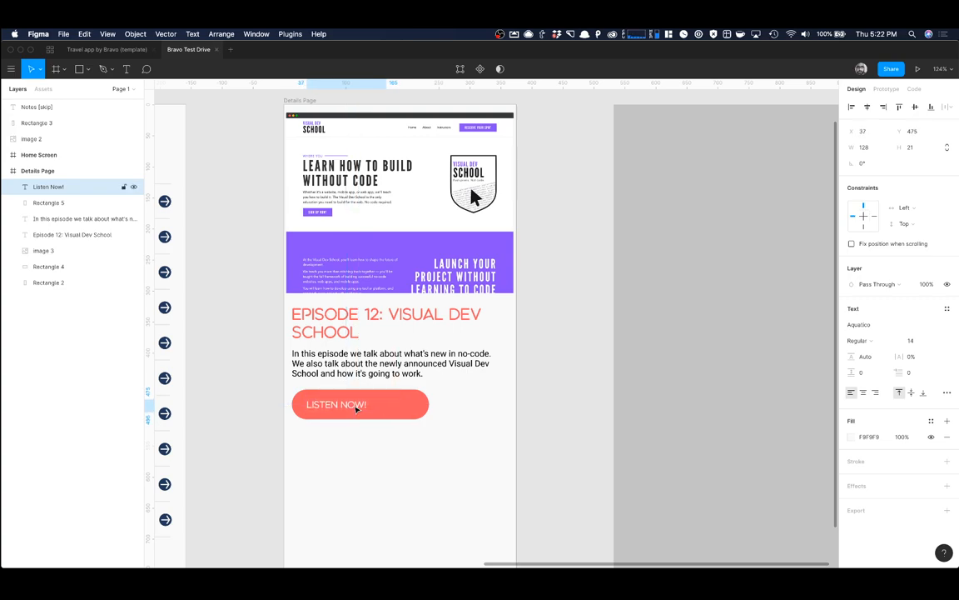
{"action": "left_click", "coordinate": [407, 405]}
{"action": "left_click_drag", "start_coordinate": [428, 405], "coordinate": [382, 405]}
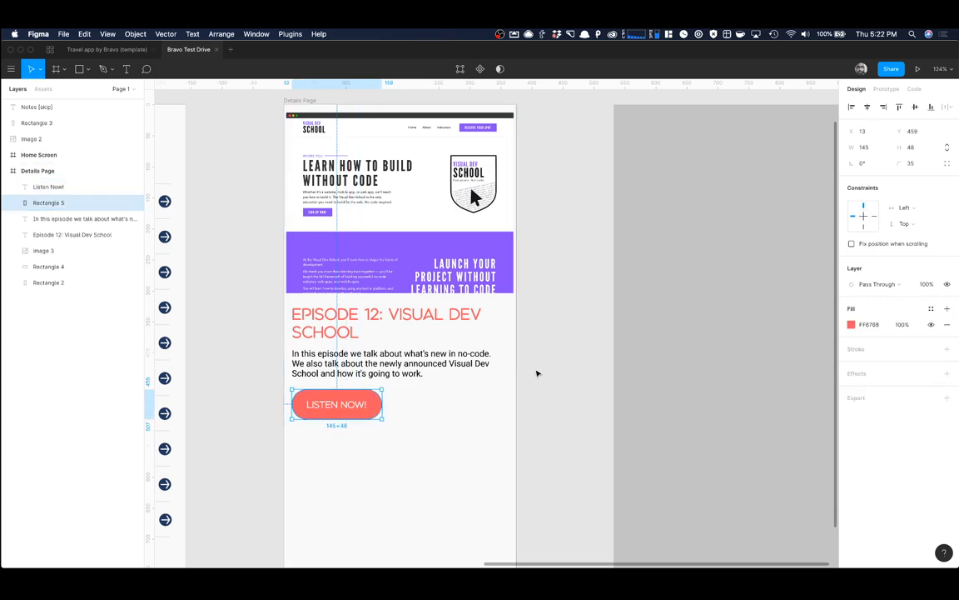
Step: Switch to Chrome and open the featured episode's page on visualdev.fm to review its content and layout
{"action": "key", "text": "super+Tab"}
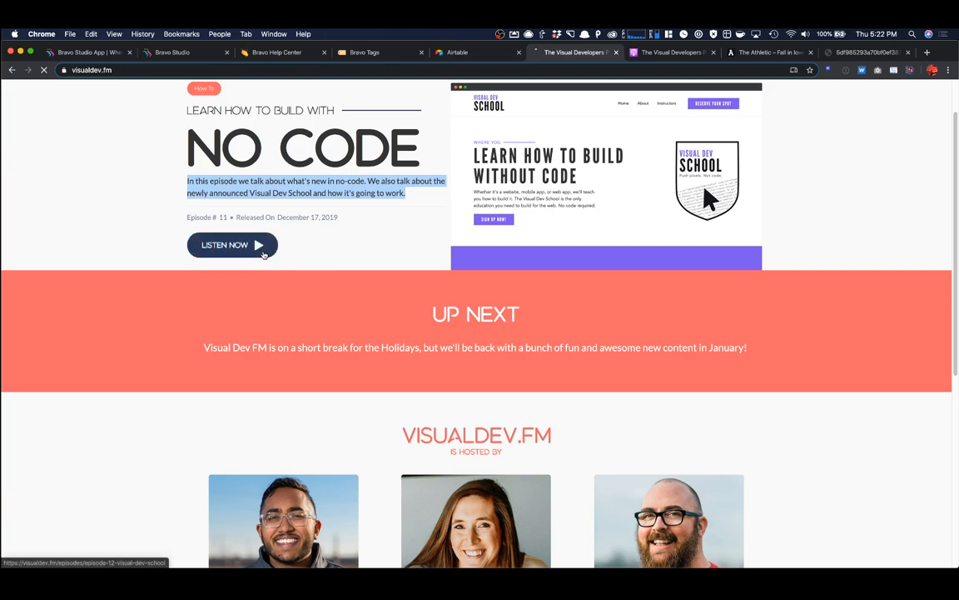
{"action": "left_click", "coordinate": [226, 245]}
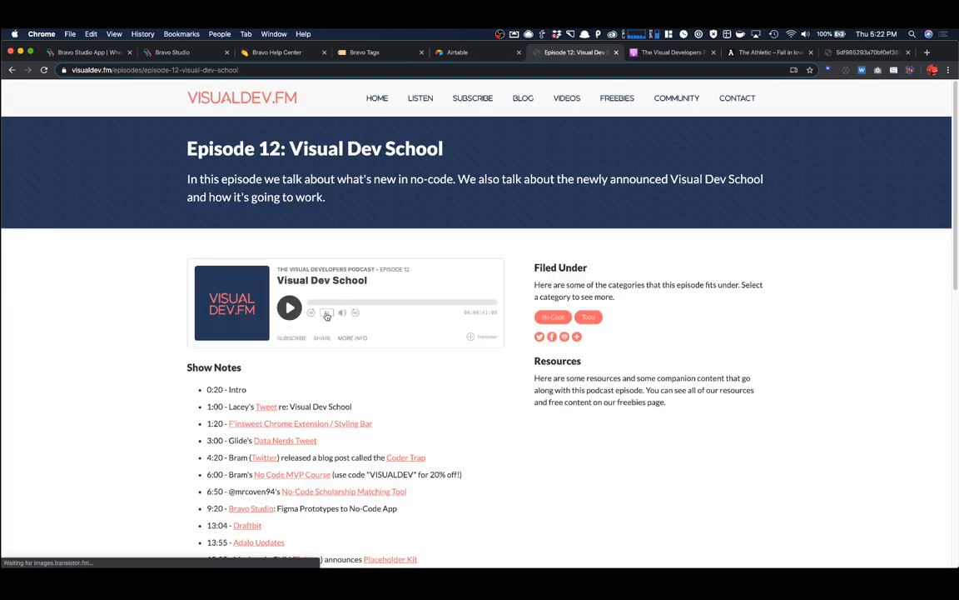
{"action": "scroll", "coordinate": [292, 312], "scroll_direction": "down", "scroll_amount": 10}
{"action": "scroll", "coordinate": [315, 330], "scroll_direction": "up", "scroll_amount": 10}
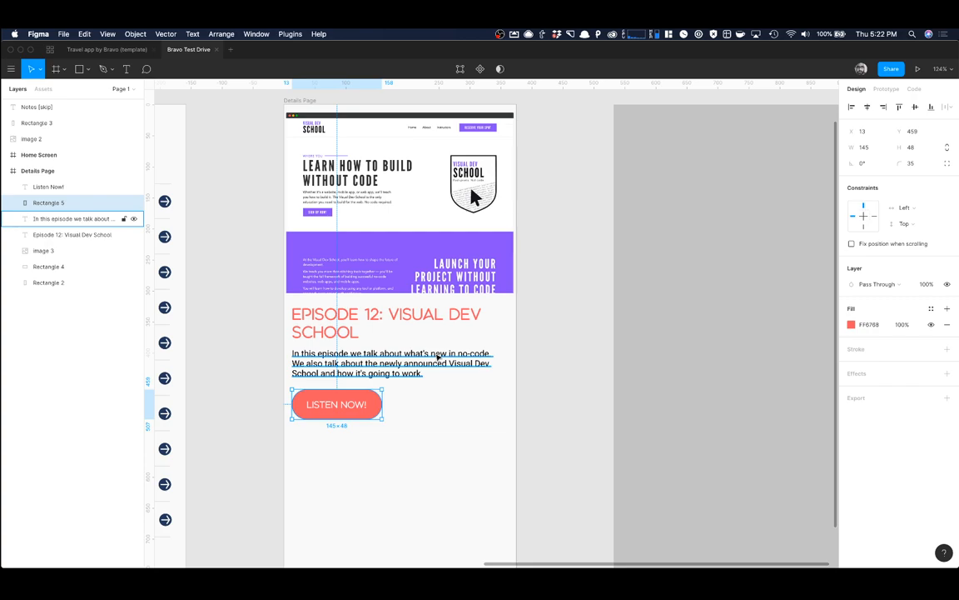
Step: Back in Figma, narrow the "Listen Now!" text box to 99 wide and group it with the button rectangle
{"action": "scroll", "coordinate": [436, 356], "scroll_direction": "down", "scroll_amount": 3}
{"action": "scroll", "coordinate": [436, 357], "scroll_direction": "down", "scroll_amount": 3}
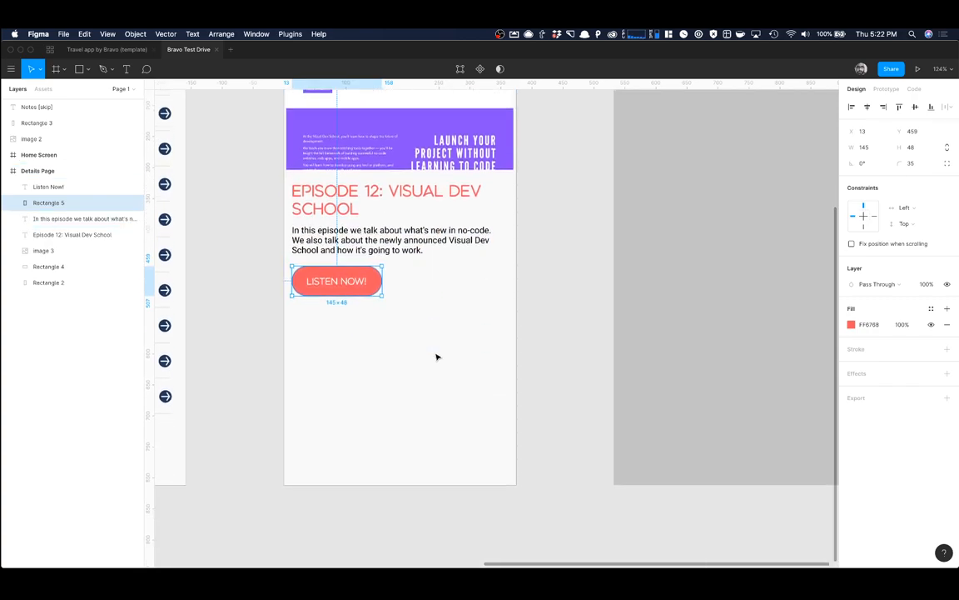
{"action": "scroll", "coordinate": [436, 357], "scroll_direction": "up", "scroll_amount": 5}
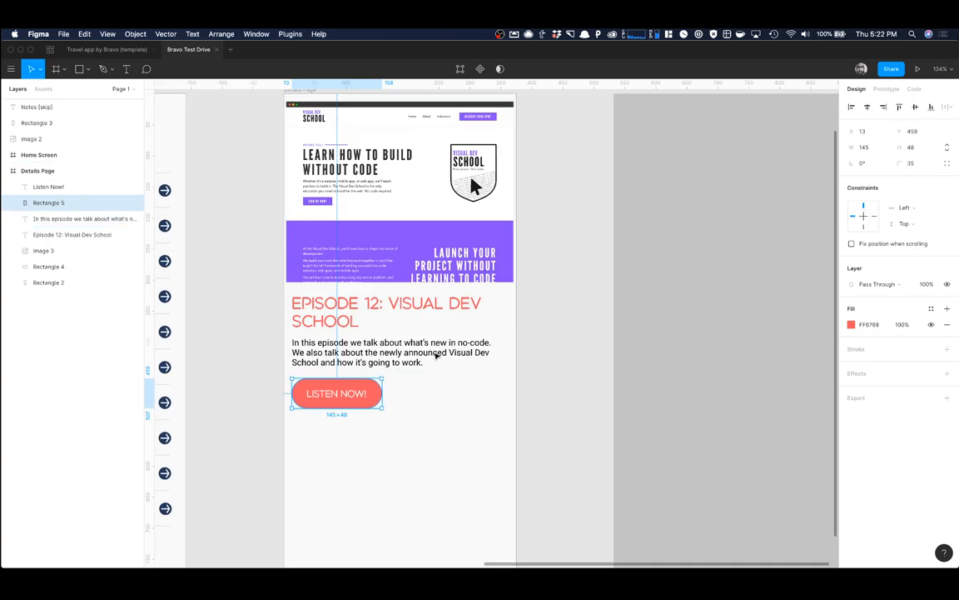
{"action": "double_click", "coordinate": [333, 392]}
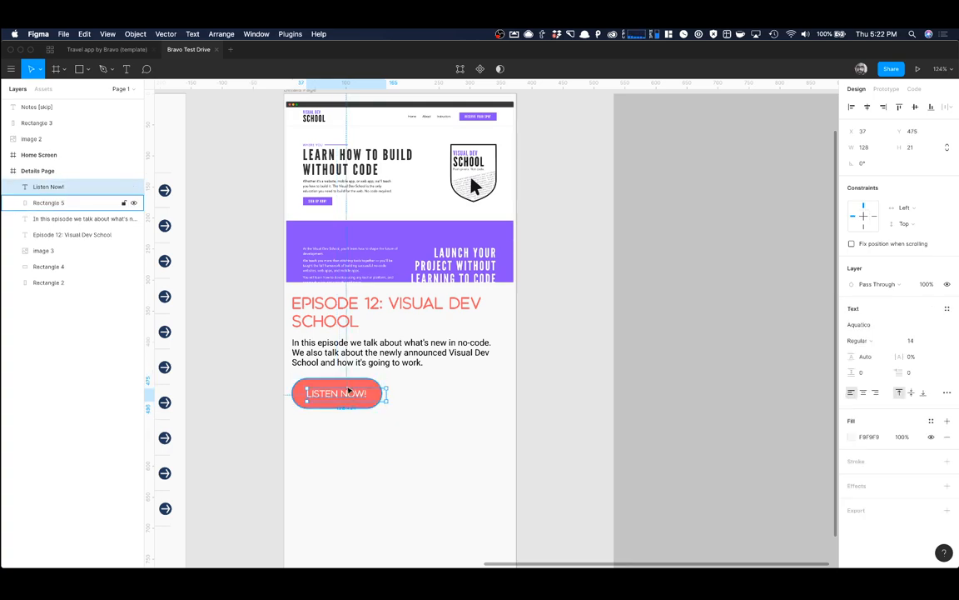
{"action": "mouse_move", "coordinate": [386, 393]}
{"action": "left_mouse_down"}
{"action": "mouse_move", "coordinate": [337, 393]}
{"action": "mouse_move", "coordinate": [368, 393]}
{"action": "left_mouse_up"}
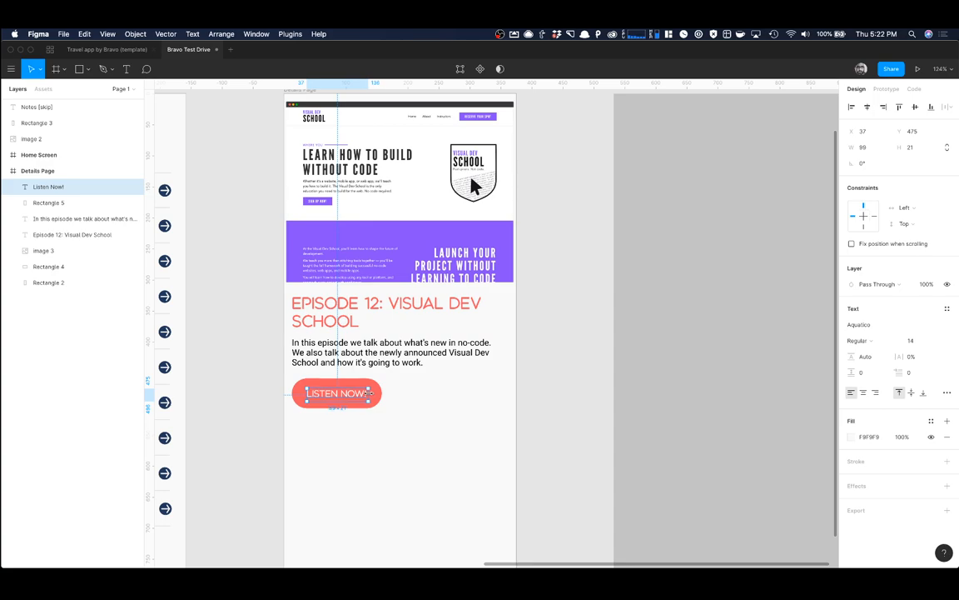
{"action": "left_click", "coordinate": [359, 381], "text": "shift"}
{"action": "key", "text": "super+g"}
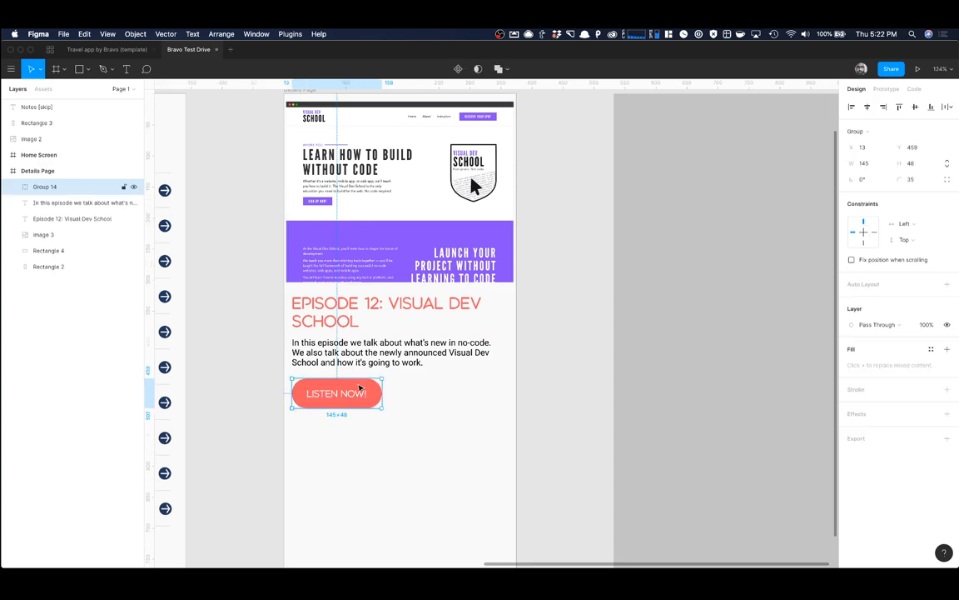
Step: Duplicate the button group beside the original at about X 169 and change the copy's label to "Share"
{"action": "left_click_drag", "start_coordinate": [356, 389], "coordinate": [456, 394]}
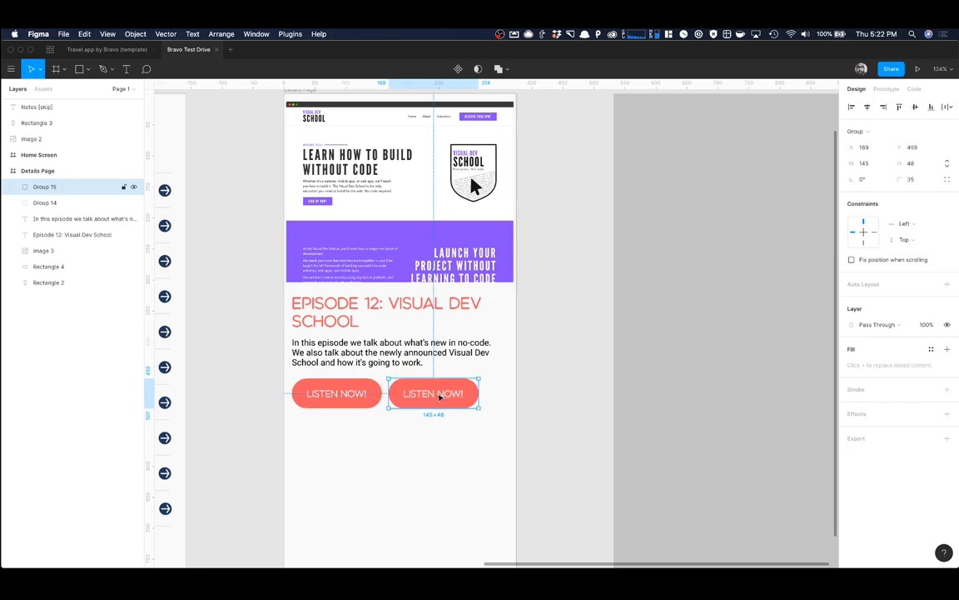
{"action": "double_click", "coordinate": [440, 397]}
{"action": "double_click", "coordinate": [438, 394]}
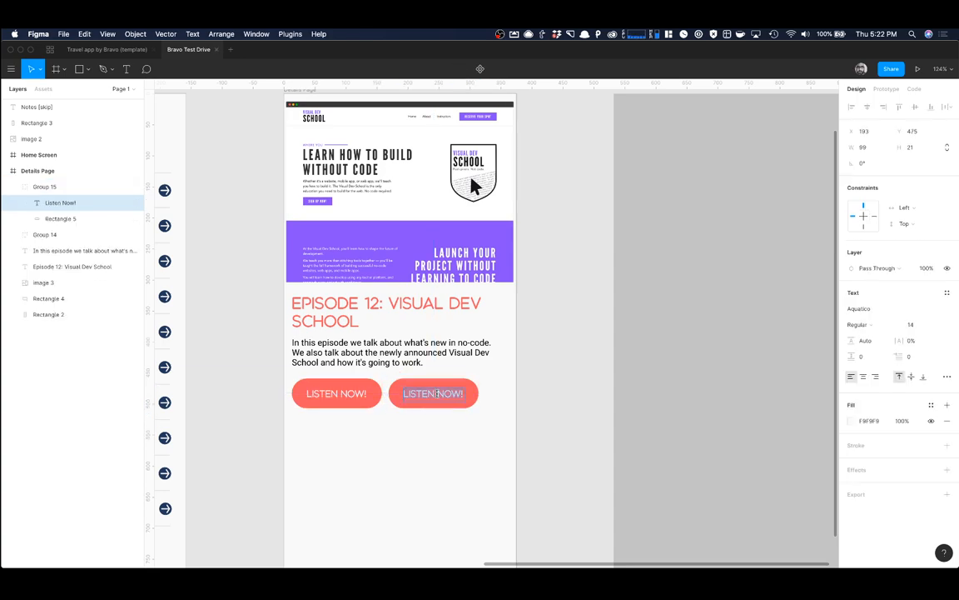
{"action": "type", "text": "Share"}
{"action": "key", "text": "Escape"}
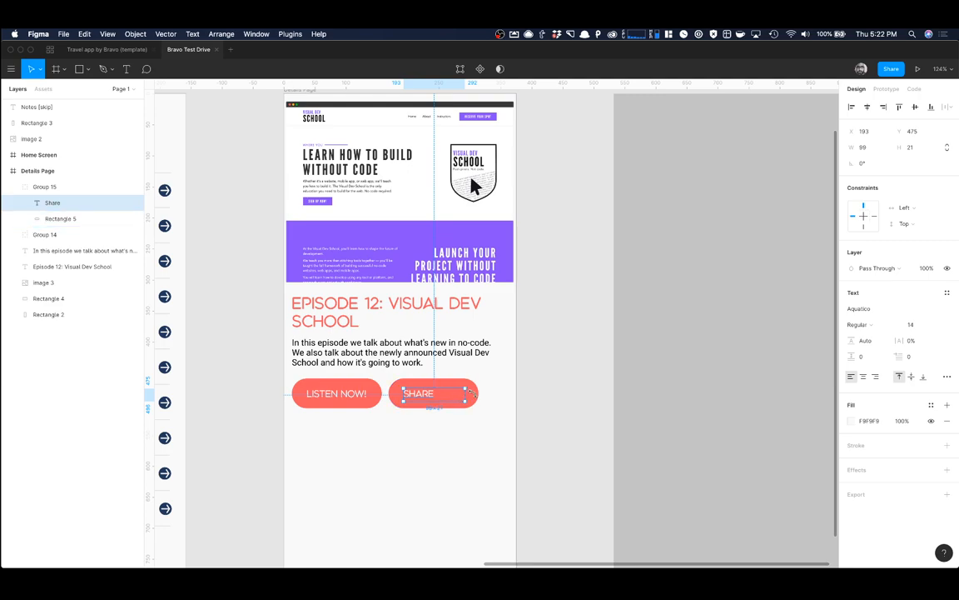
Step: Narrow the "Share" text box to fit its text and shorten that button's rectangle to 98 wide
{"action": "mouse_move", "coordinate": [466, 393]}
{"action": "left_mouse_down"}
{"action": "mouse_move", "coordinate": [442, 394]}
{"action": "mouse_move", "coordinate": [451, 396]}
{"action": "left_mouse_up"}
{"action": "left_click", "coordinate": [461, 398]}
{"action": "left_click", "coordinate": [483, 406]}
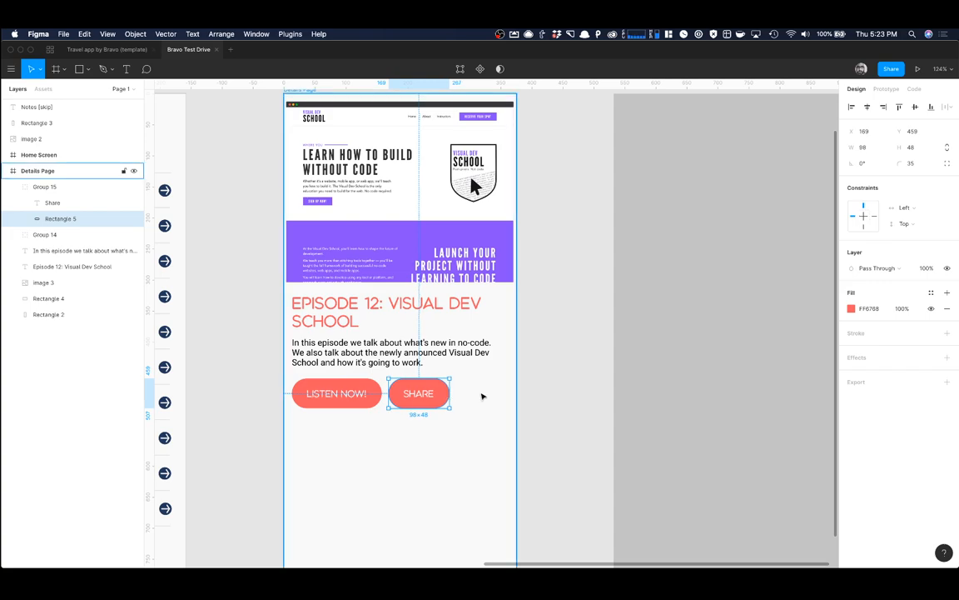
Step: Delete the podcast notes text, the small dark image above Home Screen and the grey placeholder rectangle from the canvas
{"action": "scroll", "coordinate": [468, 386], "scroll_direction": "up", "scroll_amount": 3}
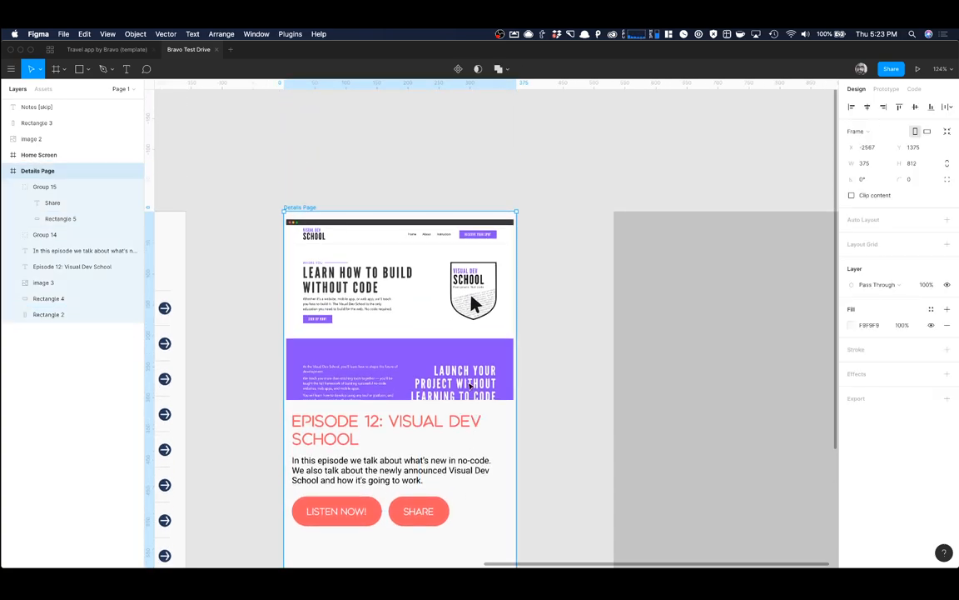
{"action": "scroll", "coordinate": [469, 386], "scroll_direction": "down", "scroll_amount": 5}
{"action": "scroll", "coordinate": [469, 386], "scroll_direction": "left", "scroll_amount": 5}
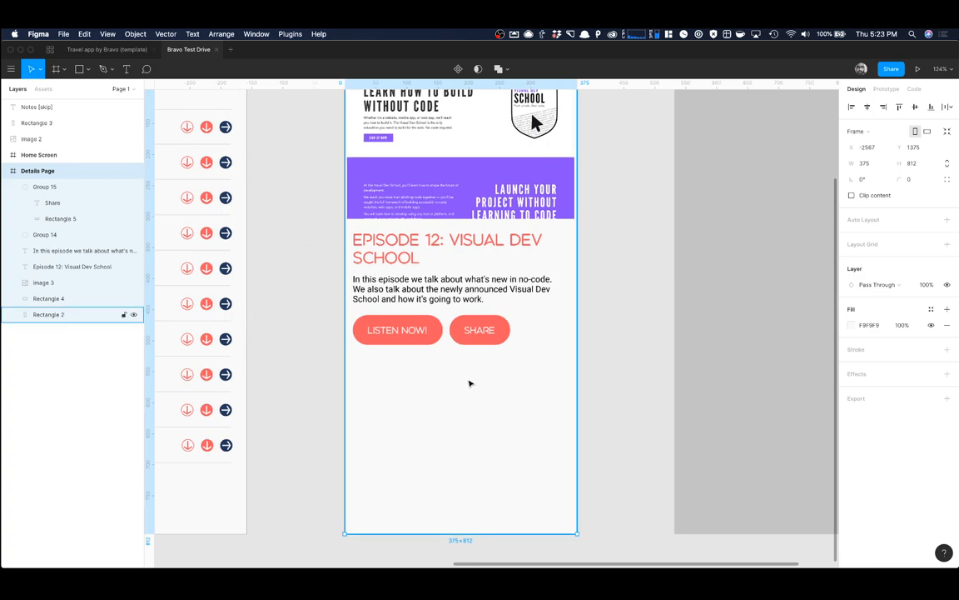
{"action": "scroll", "coordinate": [476, 382], "scroll_direction": "down", "scroll_amount": 5}
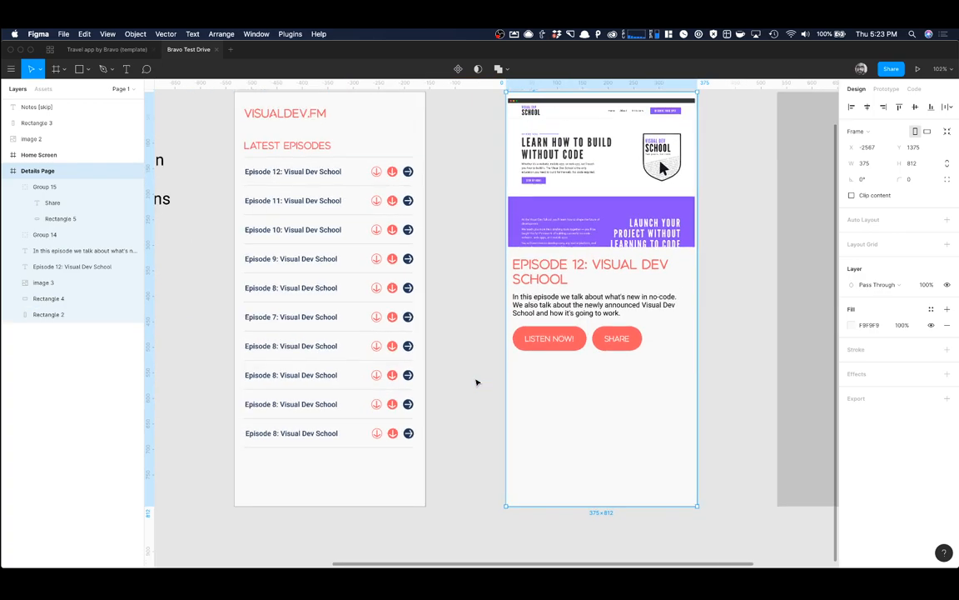
{"action": "scroll", "coordinate": [476, 382], "scroll_direction": "down", "scroll_amount": 10}
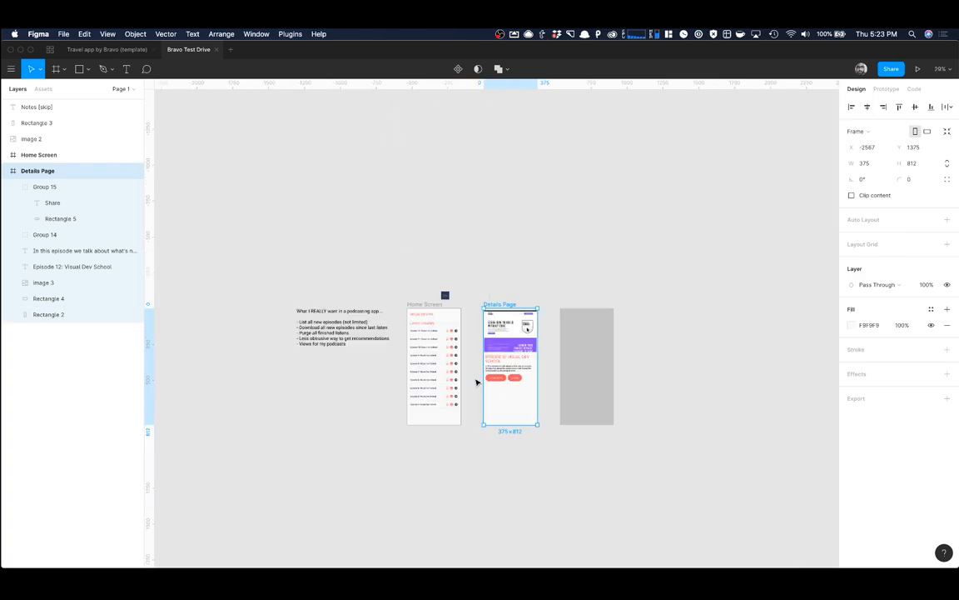
{"action": "left_click", "coordinate": [350, 330]}
{"action": "key", "text": "Delete"}
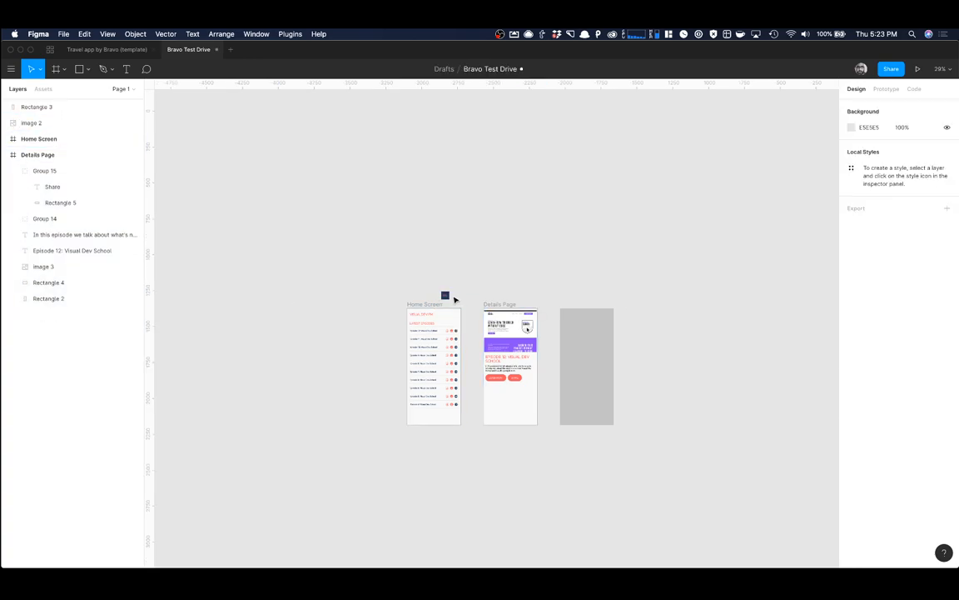
{"action": "left_click", "coordinate": [445, 295]}
{"action": "key", "text": "Delete"}
{"action": "left_click", "coordinate": [609, 340]}
{"action": "key", "text": "Delete"}
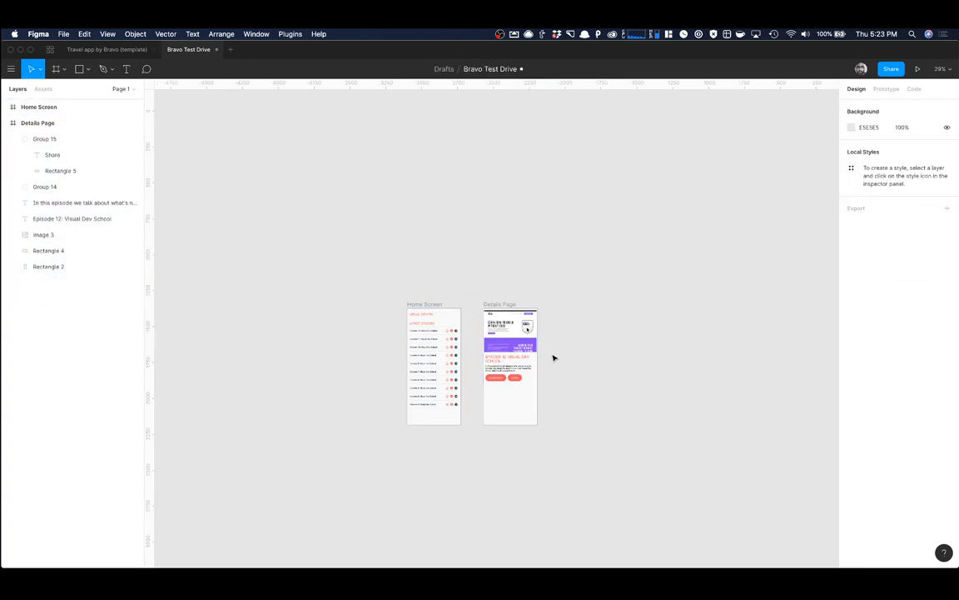
Step: Convert the Episode 12 row group on the Home Screen into a frame
{"action": "scroll", "coordinate": [552, 366], "scroll_direction": "up", "scroll_amount": 5}
{"action": "scroll", "coordinate": [551, 375], "scroll_direction": "up", "scroll_amount": 5}
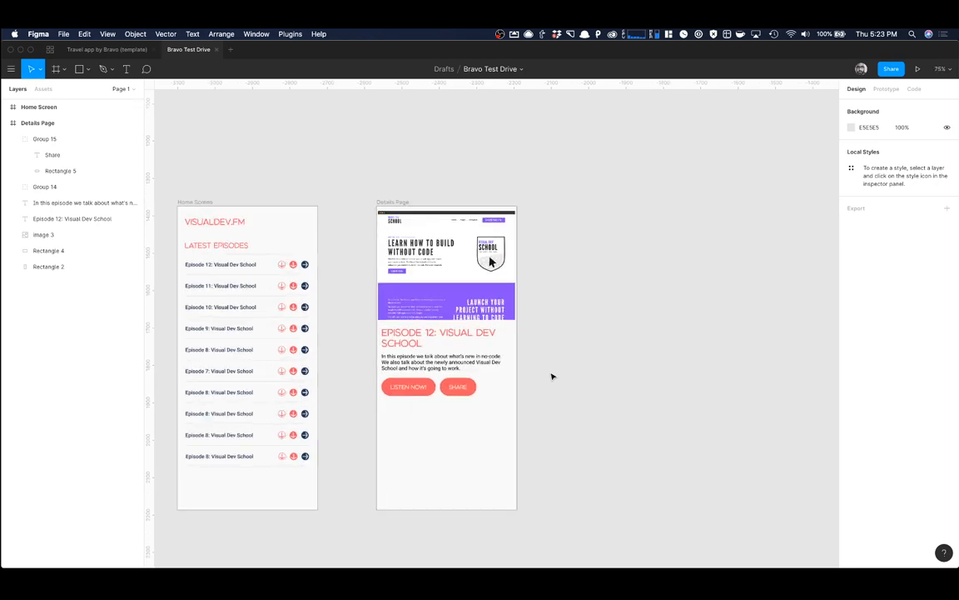
{"action": "scroll", "coordinate": [551, 375], "scroll_direction": "left", "scroll_amount": 4}
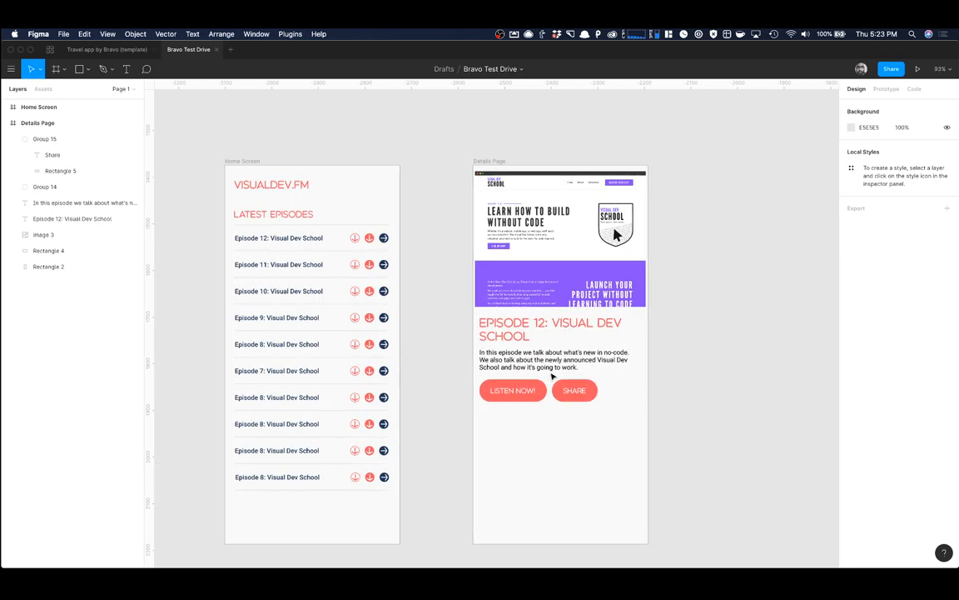
{"action": "left_click", "coordinate": [337, 248]}
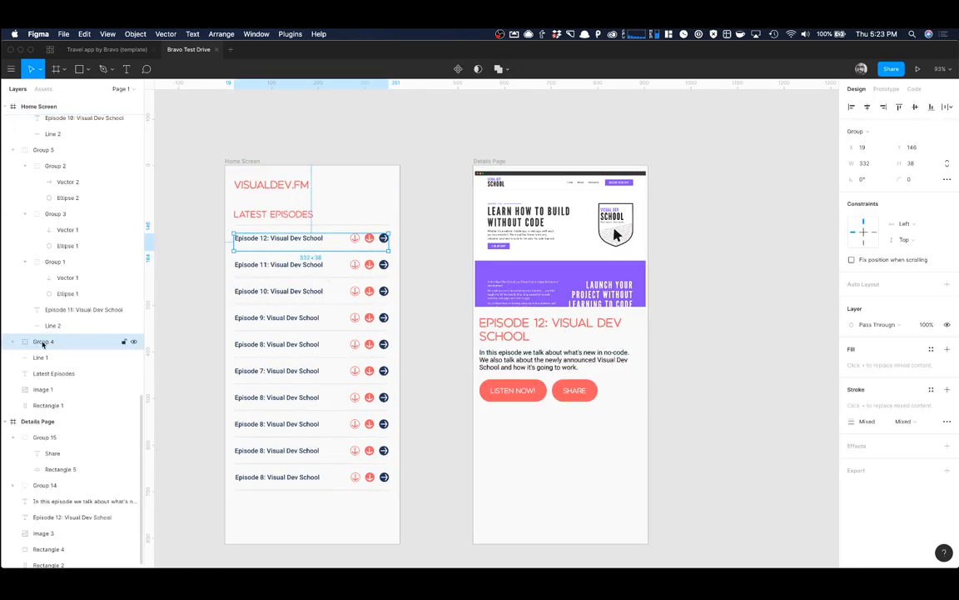
{"action": "key", "text": "super+alt+g"}
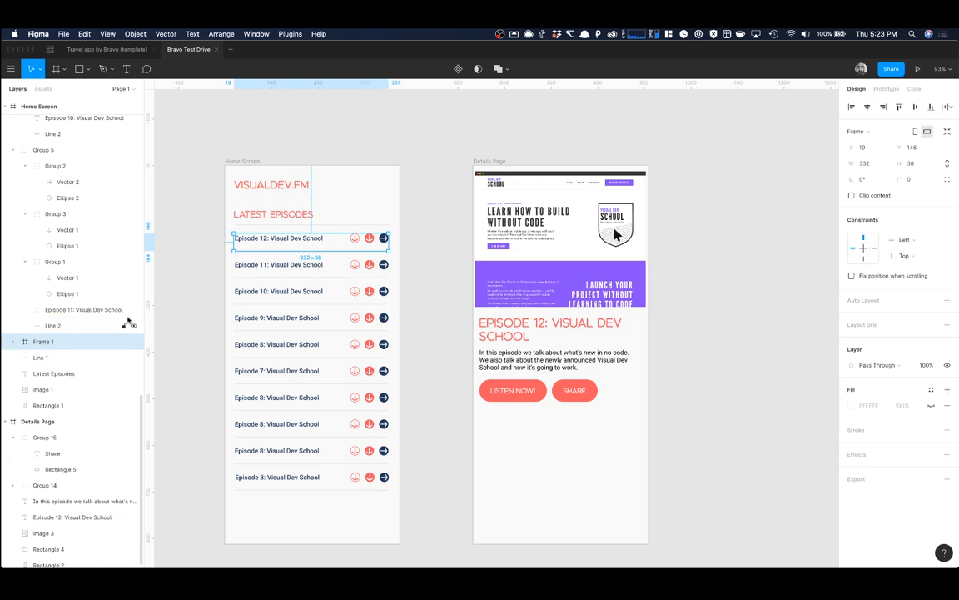
Step: Undo the frame conversion of the Episode 12 row so it is a group again
{"action": "key", "text": "super+z"}
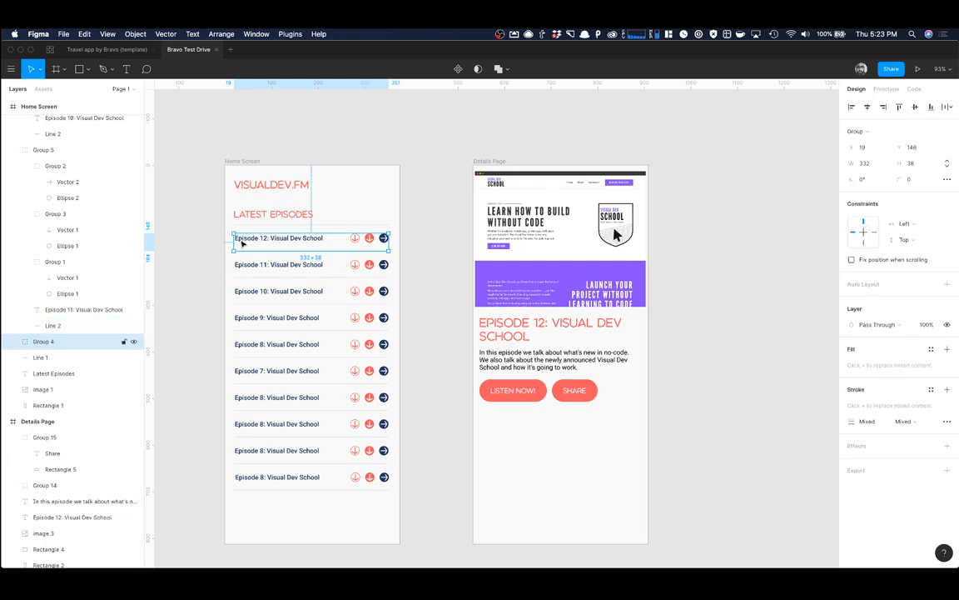
{"action": "left_click", "coordinate": [15, 341]}
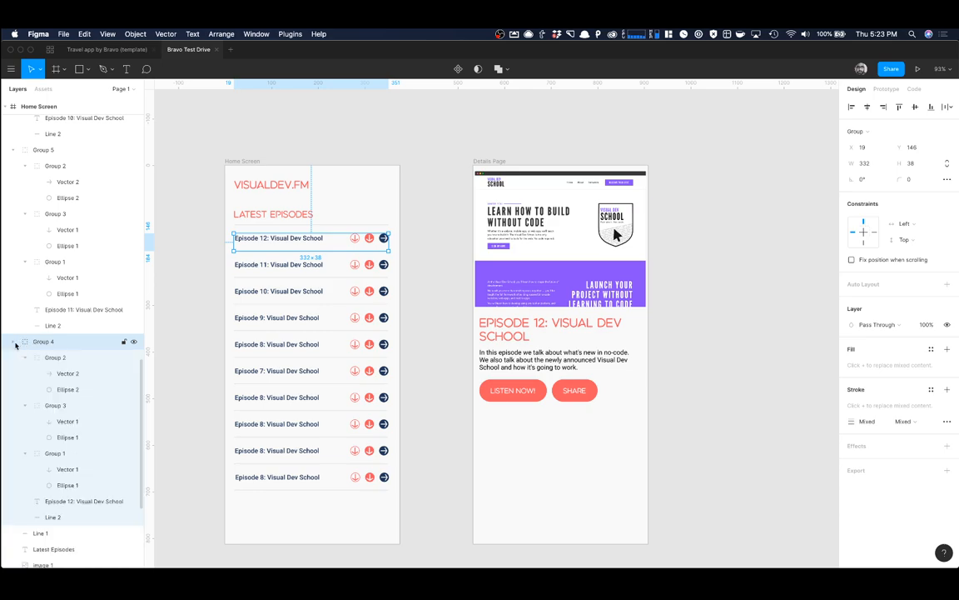
{"action": "left_click", "coordinate": [14, 341]}
Step: Delete every episode row group below the Episode 12 row on the Home Screen
{"action": "left_click", "coordinate": [285, 273]}
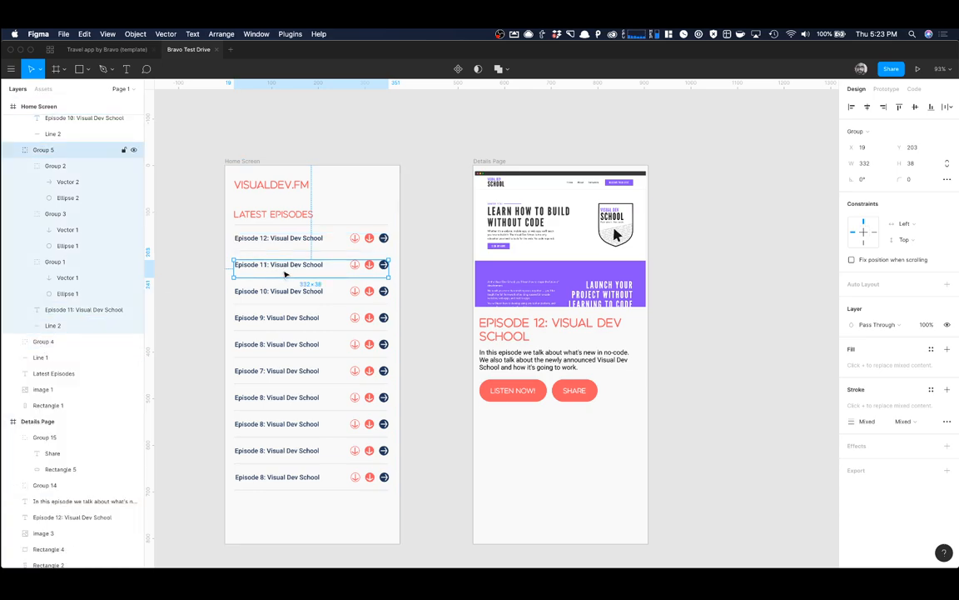
{"action": "key", "text": "BackSpace"}
{"action": "left_click", "coordinate": [280, 289]}
{"action": "key", "text": "BackSpace"}
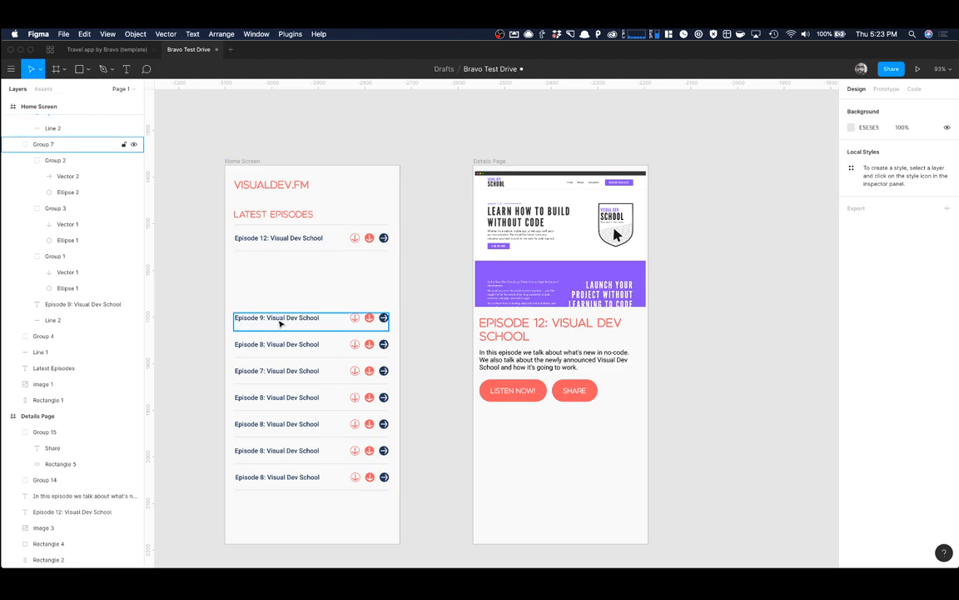
{"action": "left_click", "coordinate": [281, 317]}
{"action": "key", "text": "BackSpace"}
{"action": "left_click", "coordinate": [283, 343]}
{"action": "key", "text": "BackSpace"}
{"action": "left_click", "coordinate": [285, 370]}
{"action": "key", "text": "BackSpace"}
{"action": "left_click", "coordinate": [287, 397]}
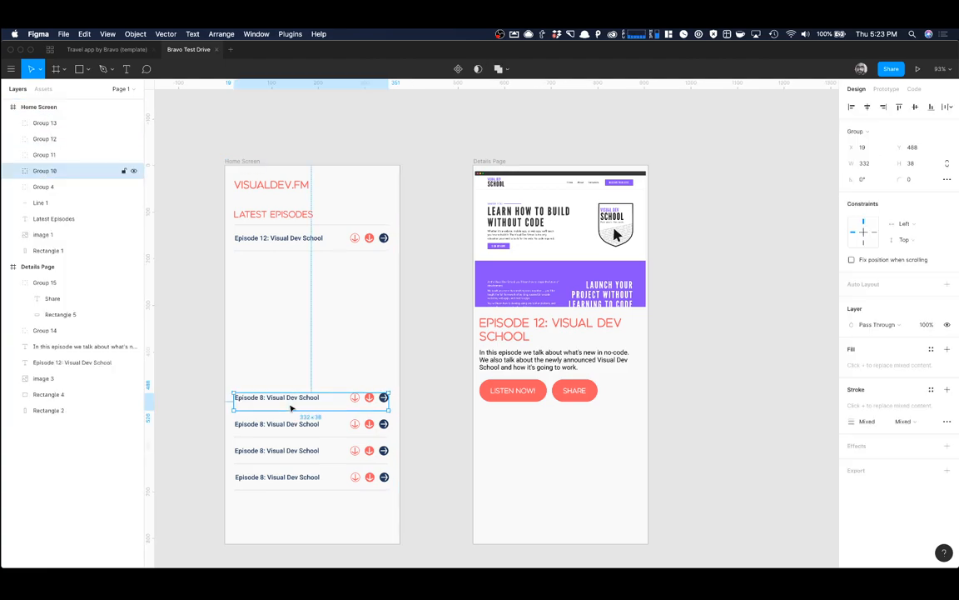
{"action": "key", "text": "BackSpace"}
{"action": "left_click", "coordinate": [294, 426]}
{"action": "key", "text": "BackSpace"}
{"action": "left_click", "coordinate": [294, 452]}
{"action": "key", "text": "BackSpace"}
{"action": "left_click", "coordinate": [293, 479]}
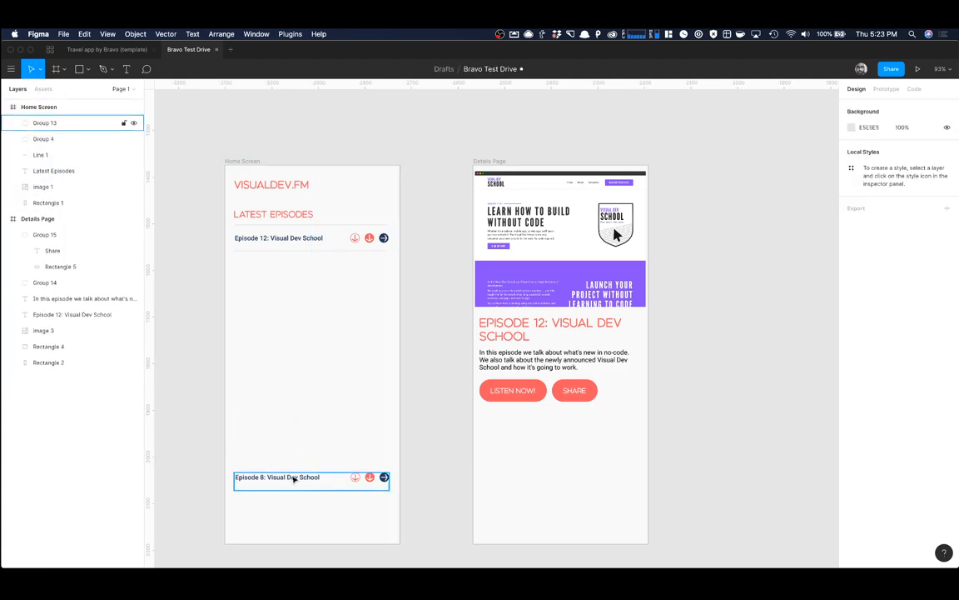
{"action": "key", "text": "BackSpace"}
Step: Ungroup the Episode 12 row on the Home Screen
{"action": "left_click", "coordinate": [296, 247]}
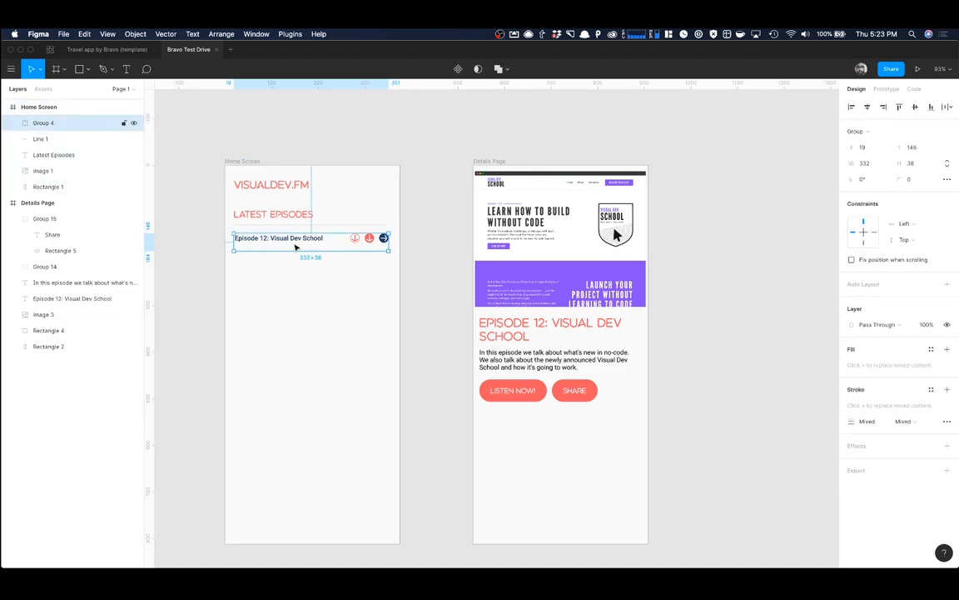
{"action": "key", "text": "super+shift+g"}
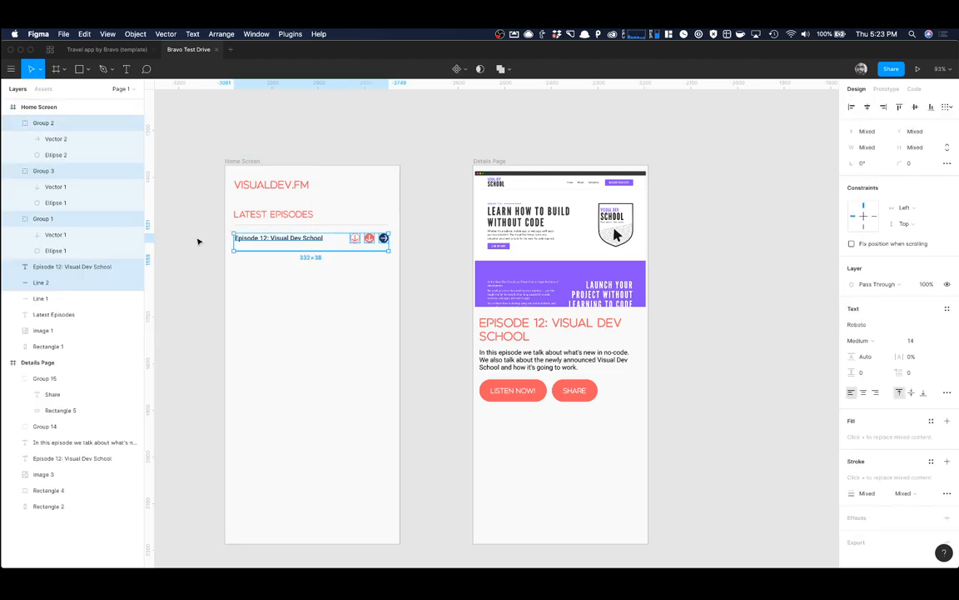
{"action": "left_click", "coordinate": [200, 239]}
Step: Draw a 375 × 76 rectangle over the Episode 12 row at X 0, Y 130 and set its fill opacity to 0%
{"action": "left_click", "coordinate": [79, 70]}
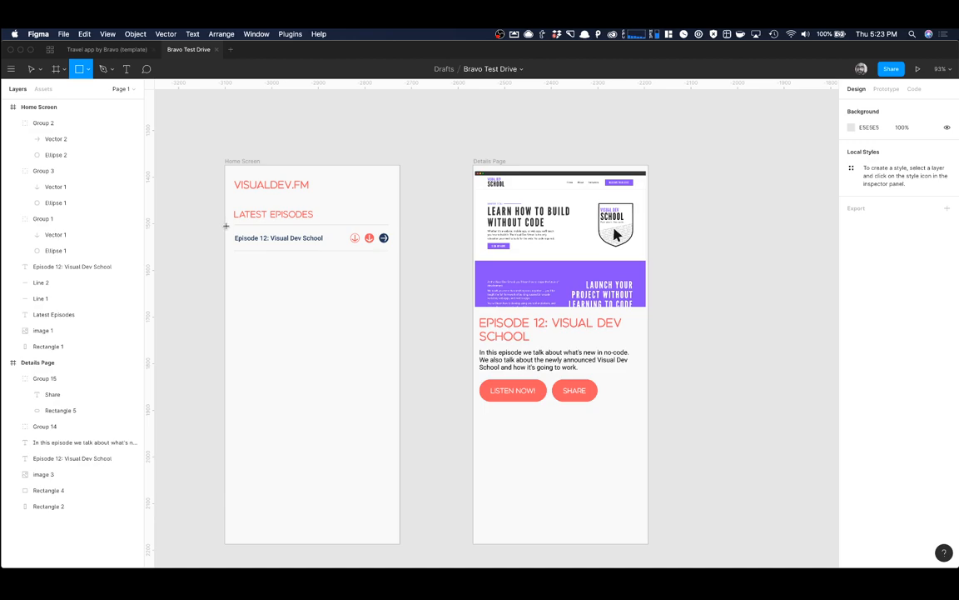
{"action": "left_click_drag", "start_coordinate": [225, 225], "coordinate": [399, 263]}
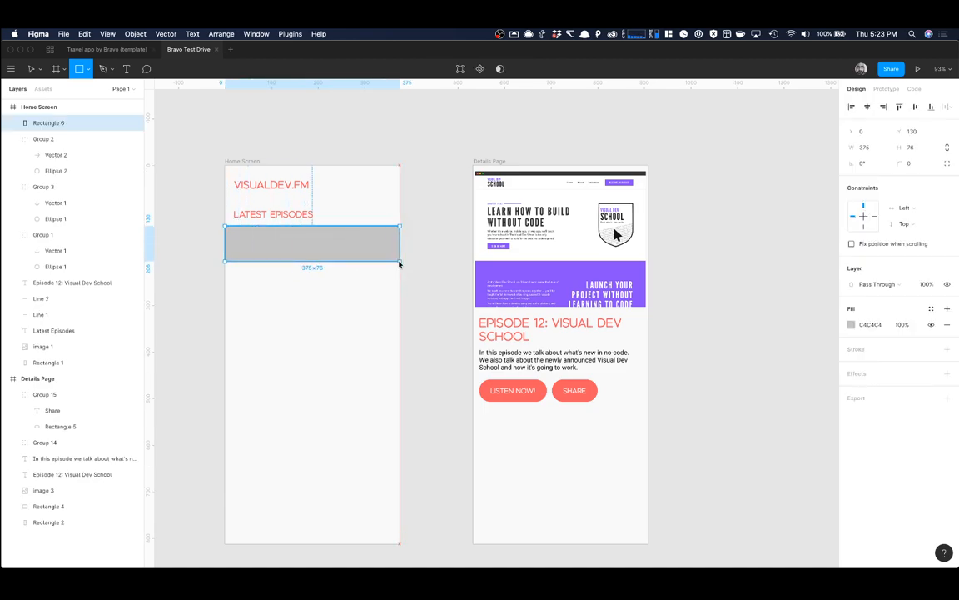
{"action": "left_click", "coordinate": [851, 325]}
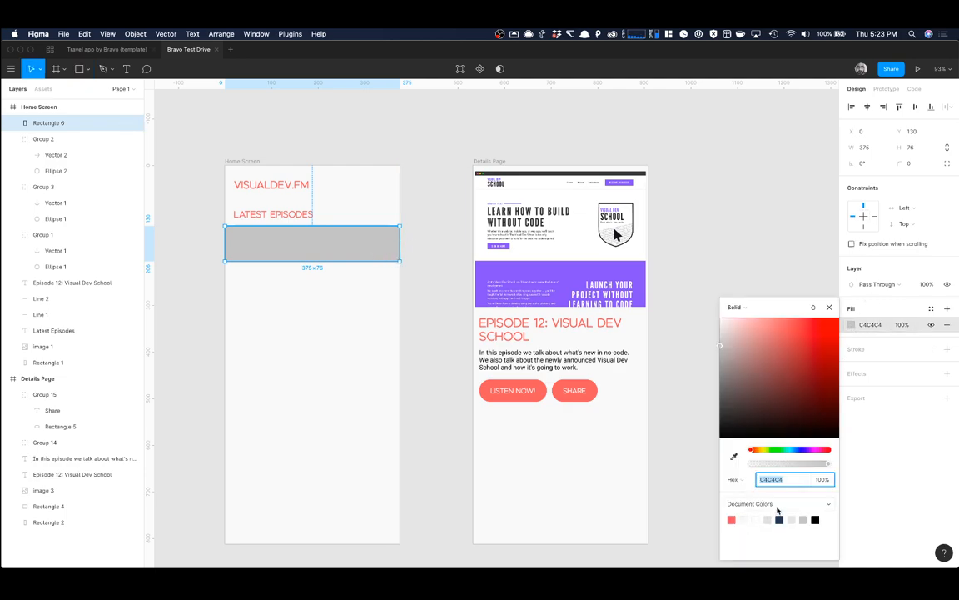
{"action": "left_click_drag", "start_coordinate": [760, 464], "coordinate": [742, 465]}
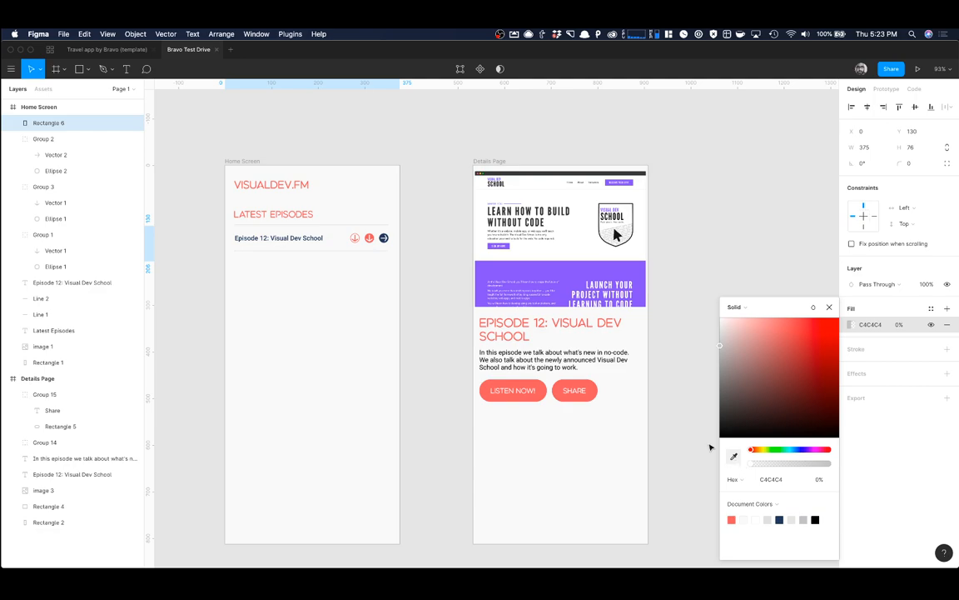
{"action": "left_click", "coordinate": [445, 274]}
{"action": "left_click", "coordinate": [327, 250]}
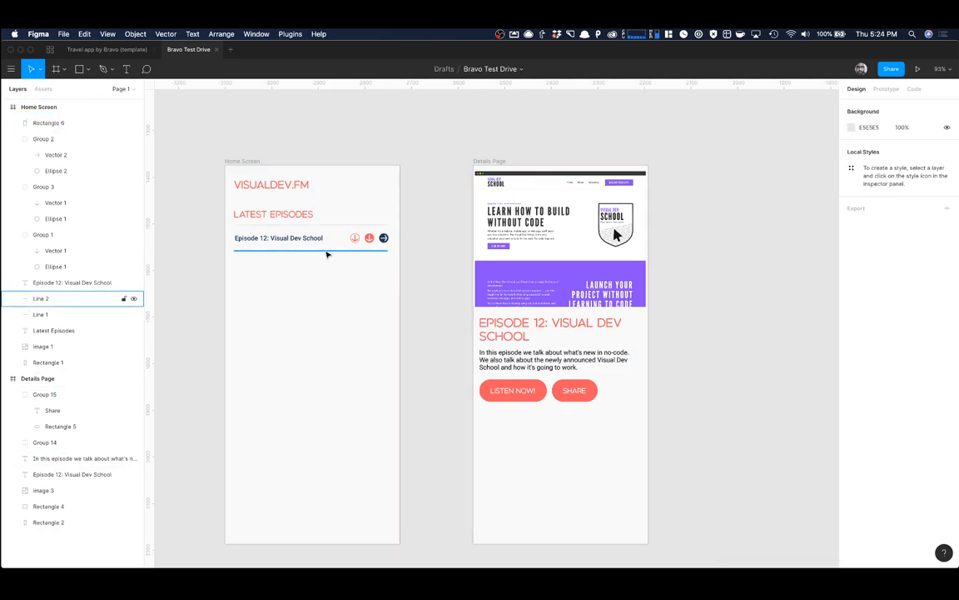
{"action": "left_click", "coordinate": [60, 362]}
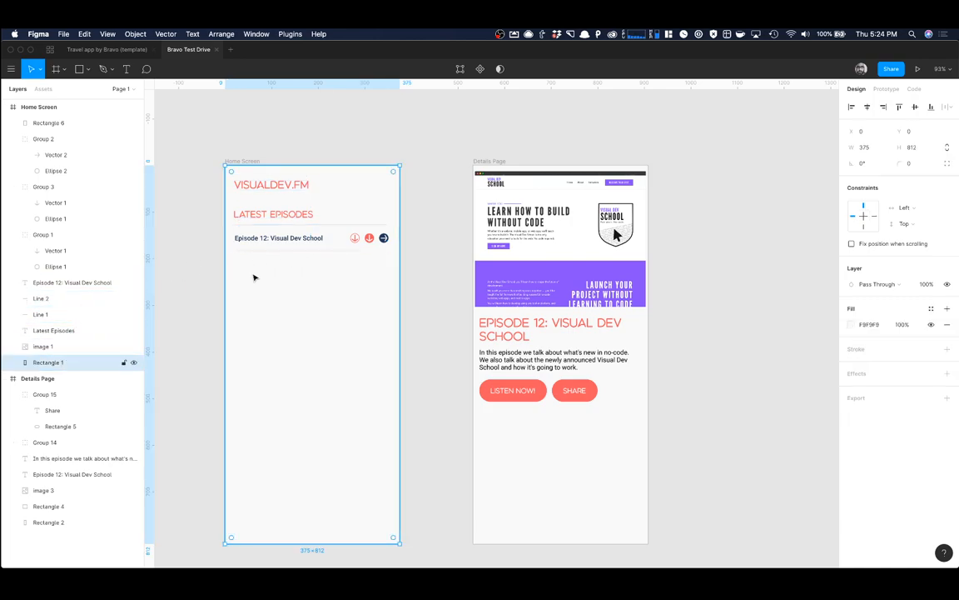
{"action": "left_click", "coordinate": [300, 252]}
{"action": "left_click", "coordinate": [298, 266]}
{"action": "left_click", "coordinate": [268, 263]}
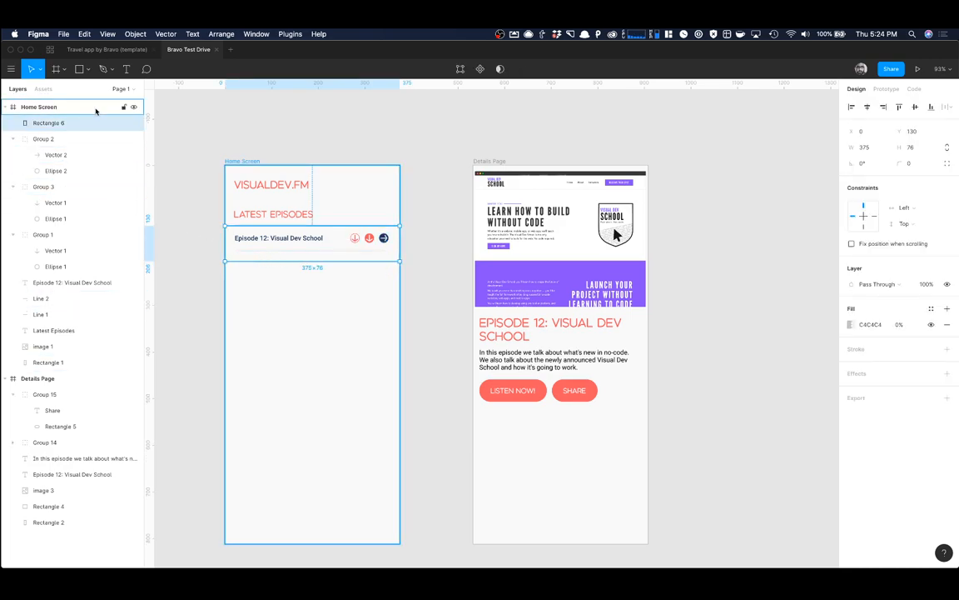
{"action": "left_click", "coordinate": [266, 243]}
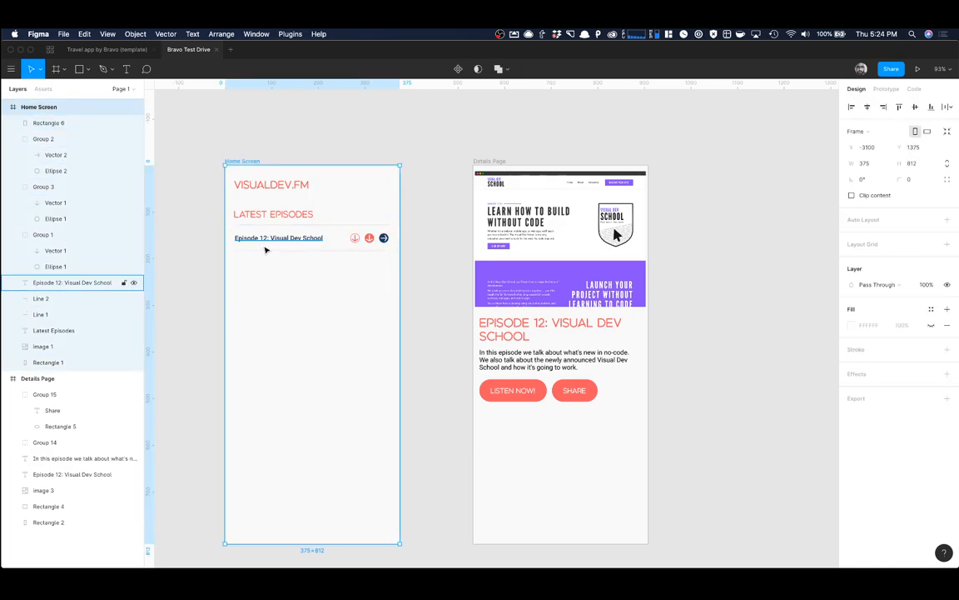
Step: Rename the transparent rectangle over the Episode 12 row as "Episode Container"
{"action": "left_click", "coordinate": [55, 123]}
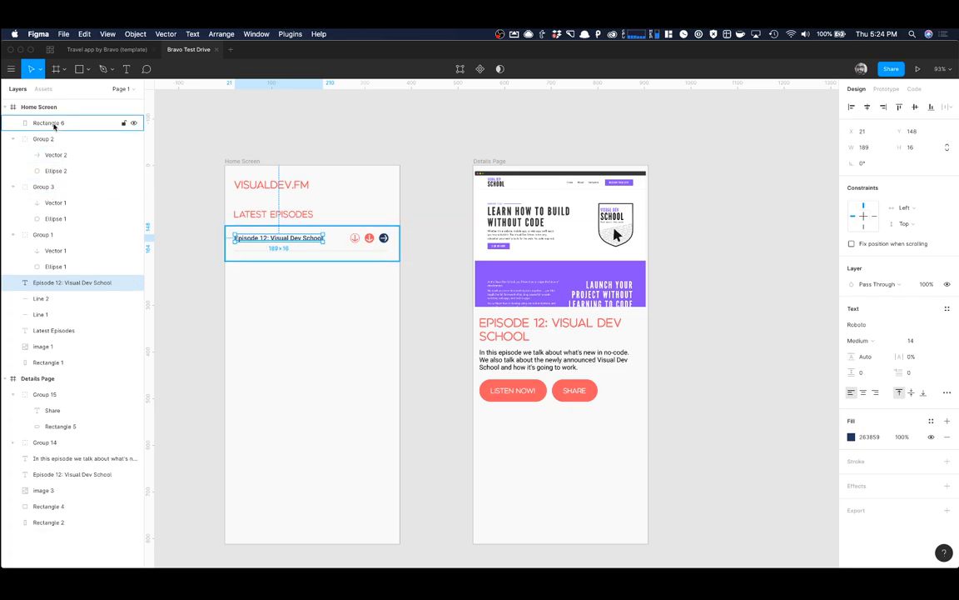
{"action": "double_click", "coordinate": [54, 125]}
{"action": "type", "text": "E"}
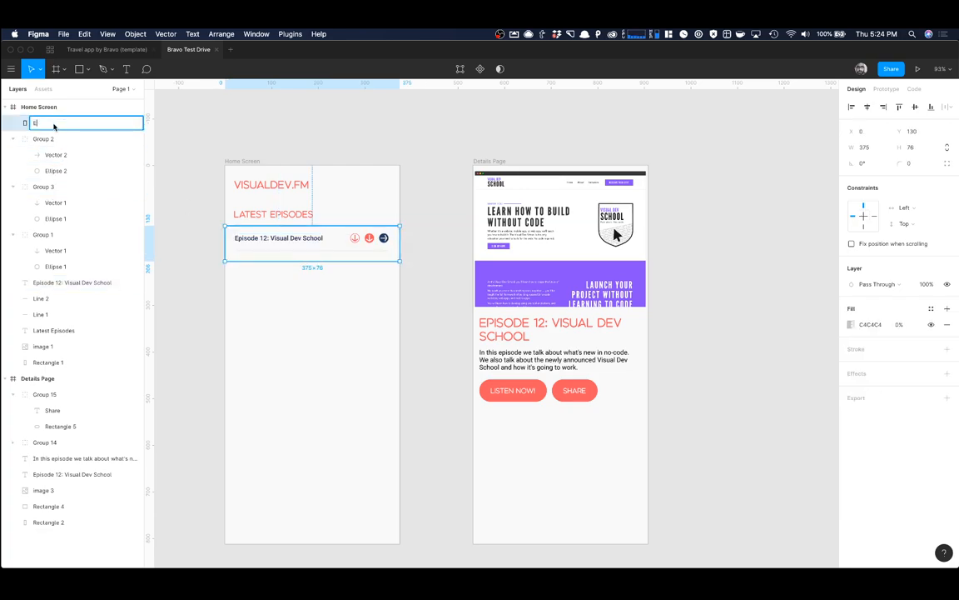
{"action": "type", "text": "pisode Container"}
{"action": "key", "text": "Return"}
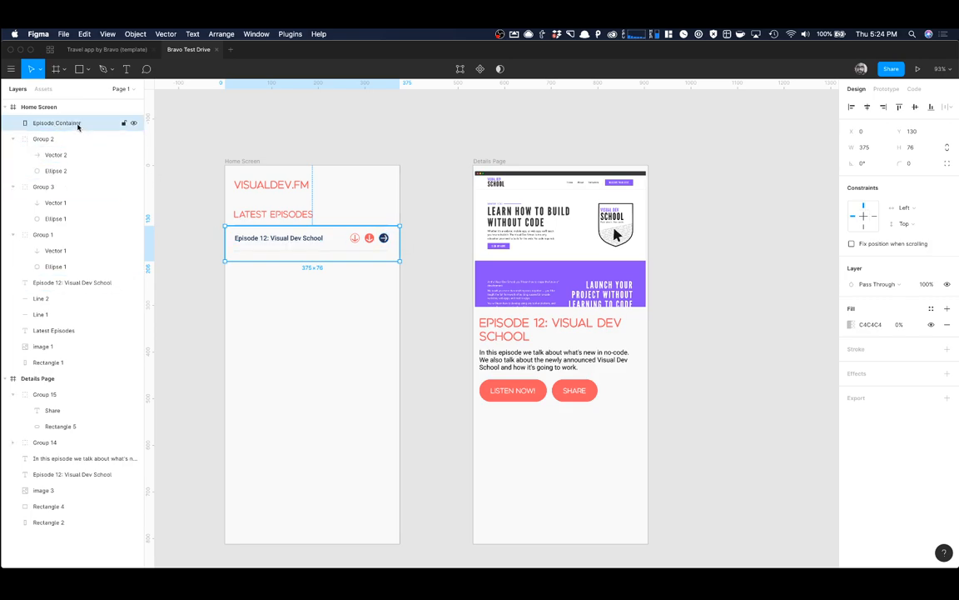
Step: Try moving the Episode Container layer into the row's icon groups, and return it to the front of the Home Screen's layer order
{"action": "left_click_drag", "start_coordinate": [78, 127], "coordinate": [52, 138]}
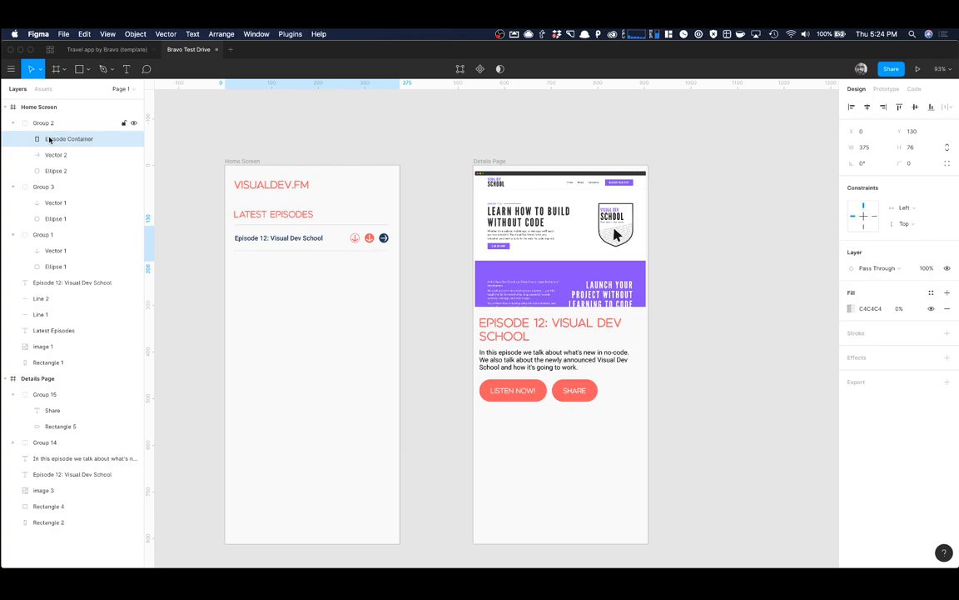
{"action": "left_click", "coordinate": [308, 240]}
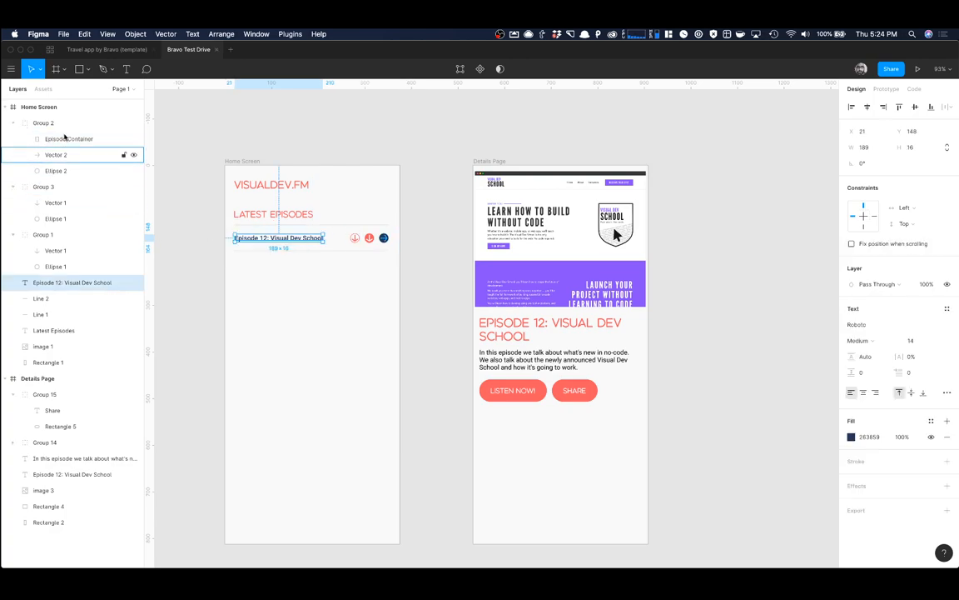
{"action": "left_click_drag", "start_coordinate": [60, 138], "coordinate": [71, 278]}
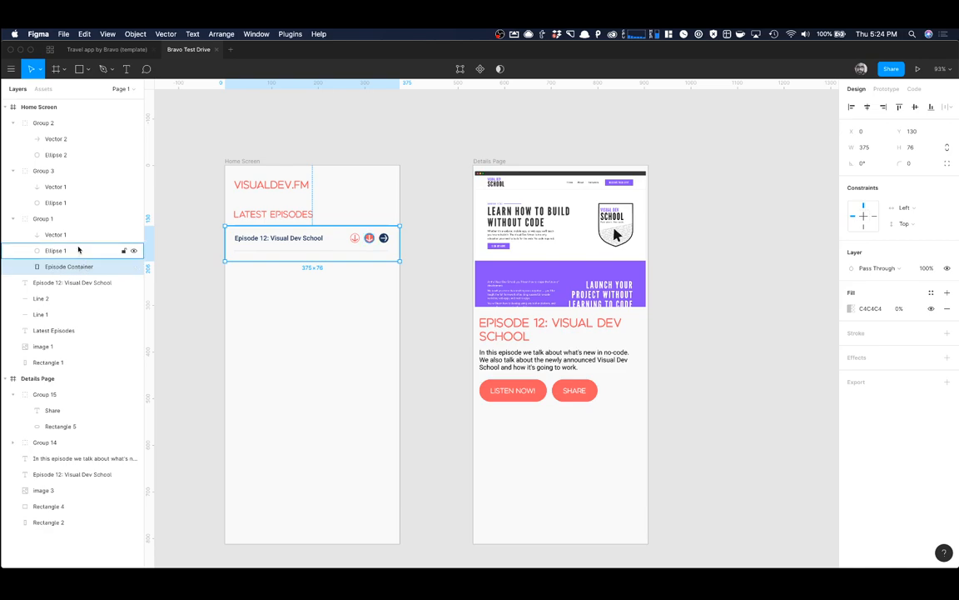
{"action": "left_click", "coordinate": [30, 222]}
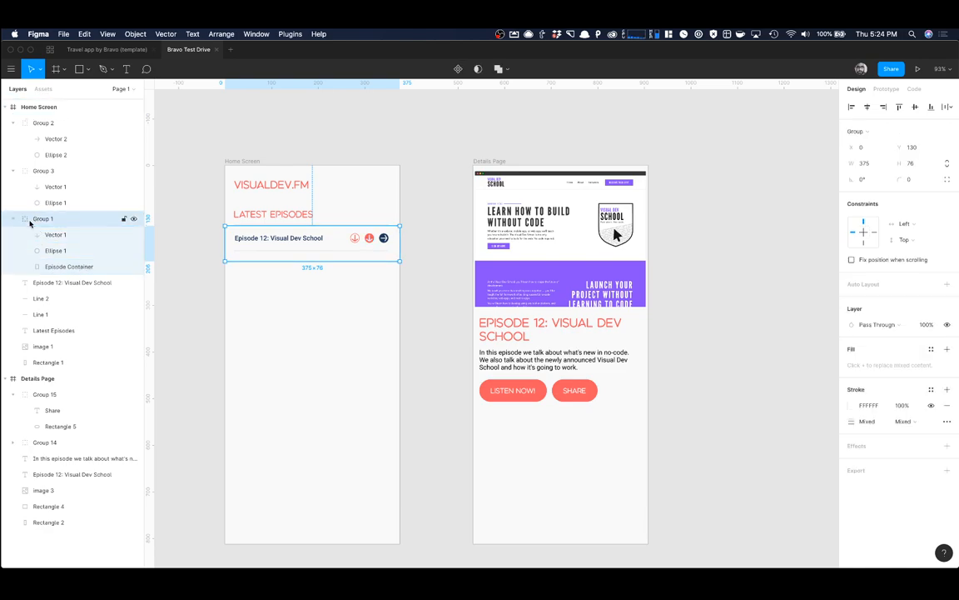
{"action": "left_click", "coordinate": [58, 266]}
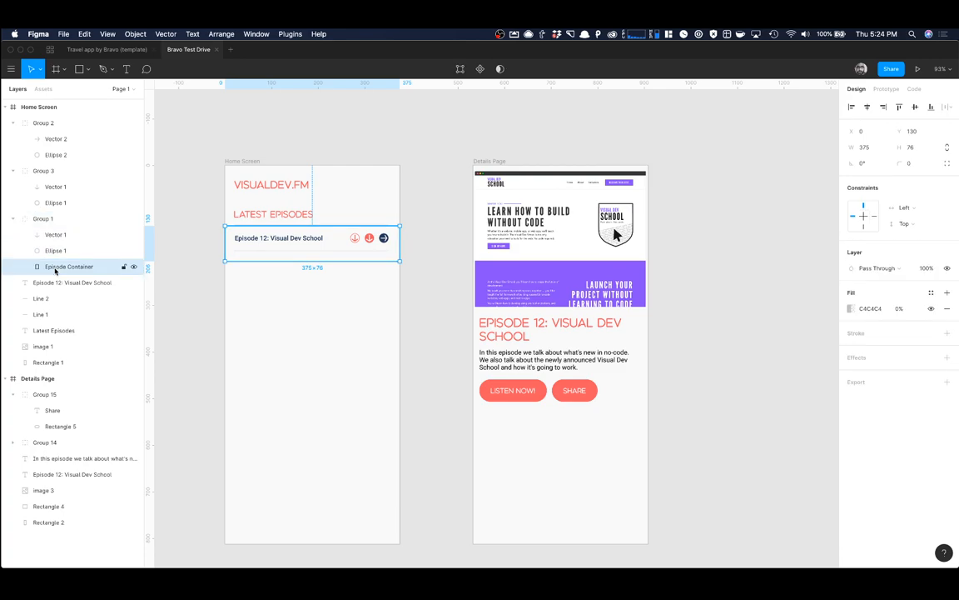
{"action": "left_click_drag", "start_coordinate": [40, 225], "coordinate": [47, 227]}
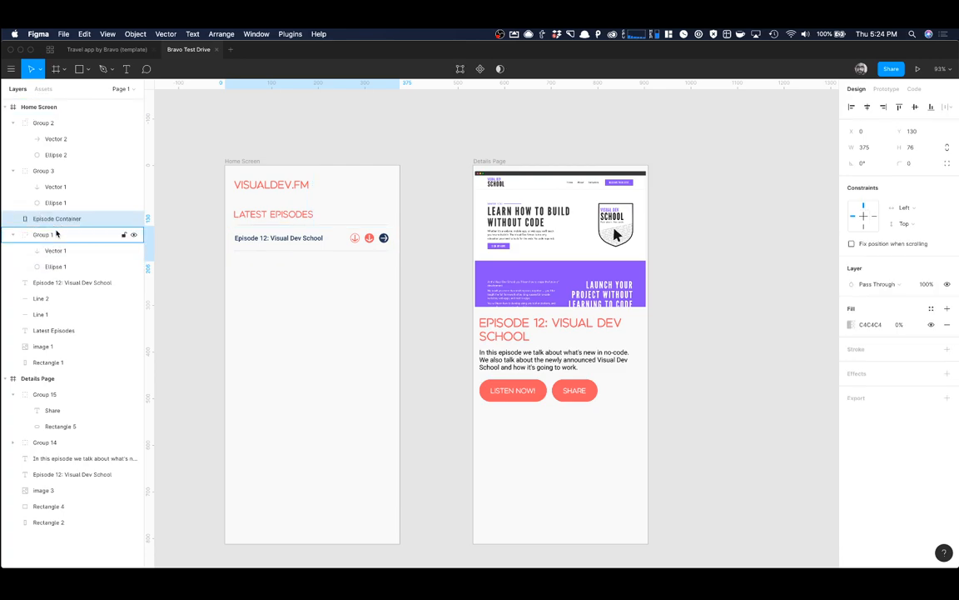
{"action": "left_click", "coordinate": [54, 239]}
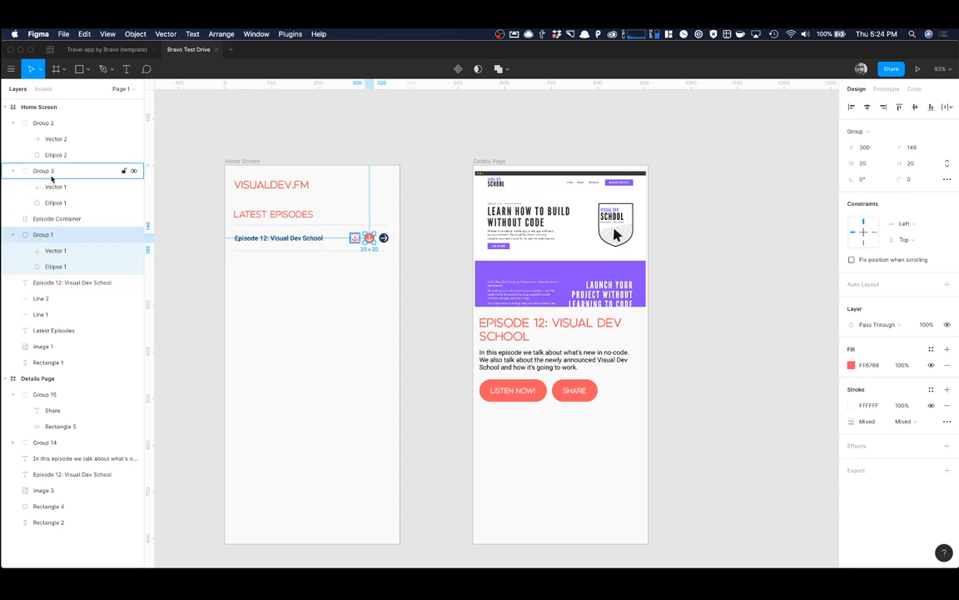
{"action": "left_click", "coordinate": [58, 219]}
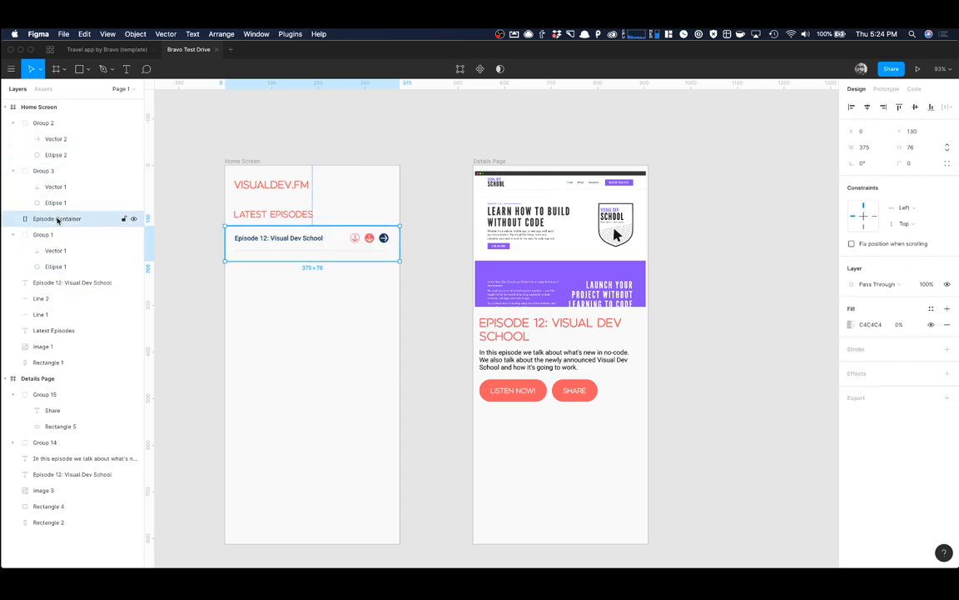
{"action": "left_click_drag", "start_coordinate": [57, 219], "coordinate": [44, 105]}
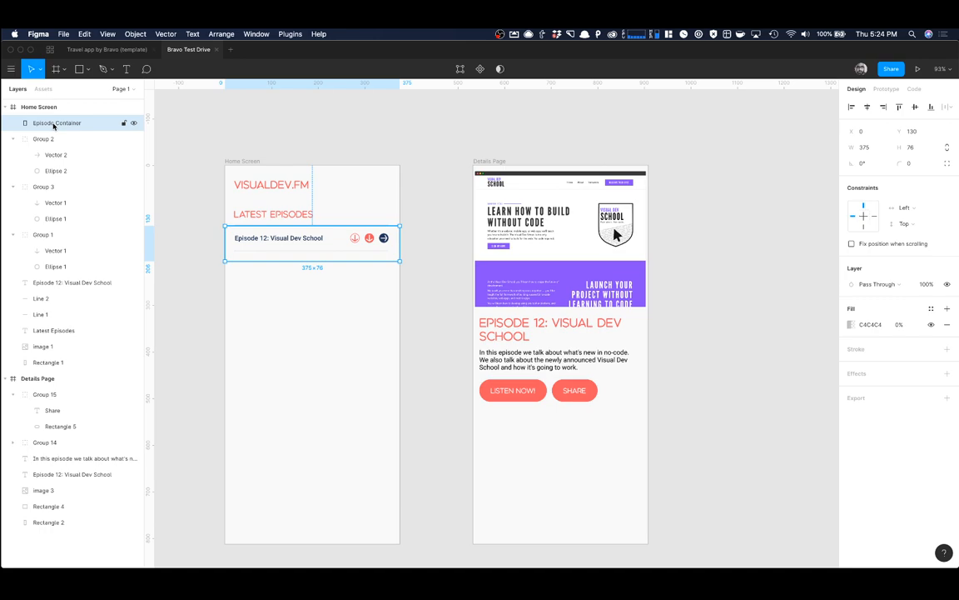
Step: Rename the dark right-arrow icon group in the Episode 12 row as "Go to Details" and collapse it
{"action": "left_click", "coordinate": [52, 138]}
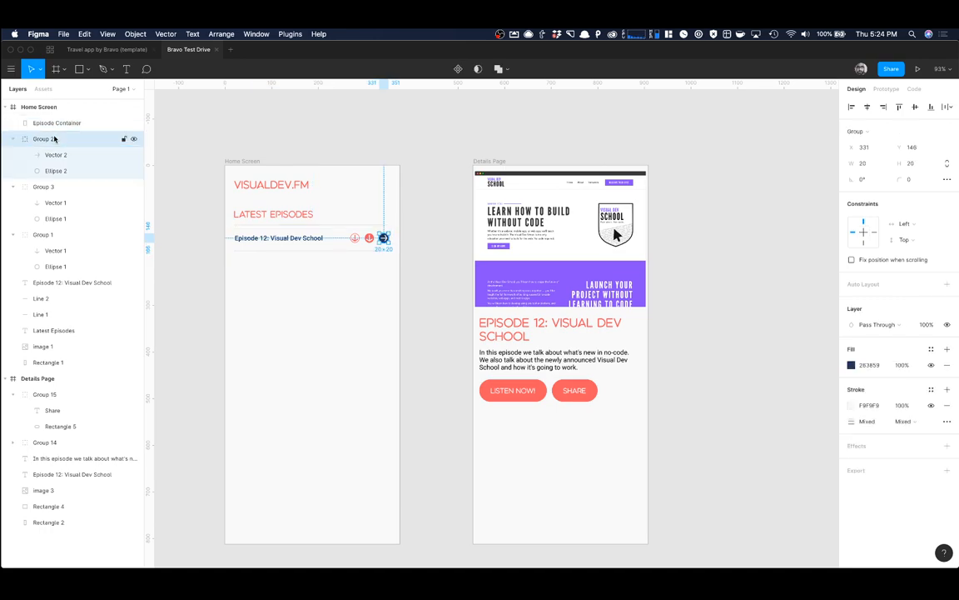
{"action": "double_click", "coordinate": [48, 140]}
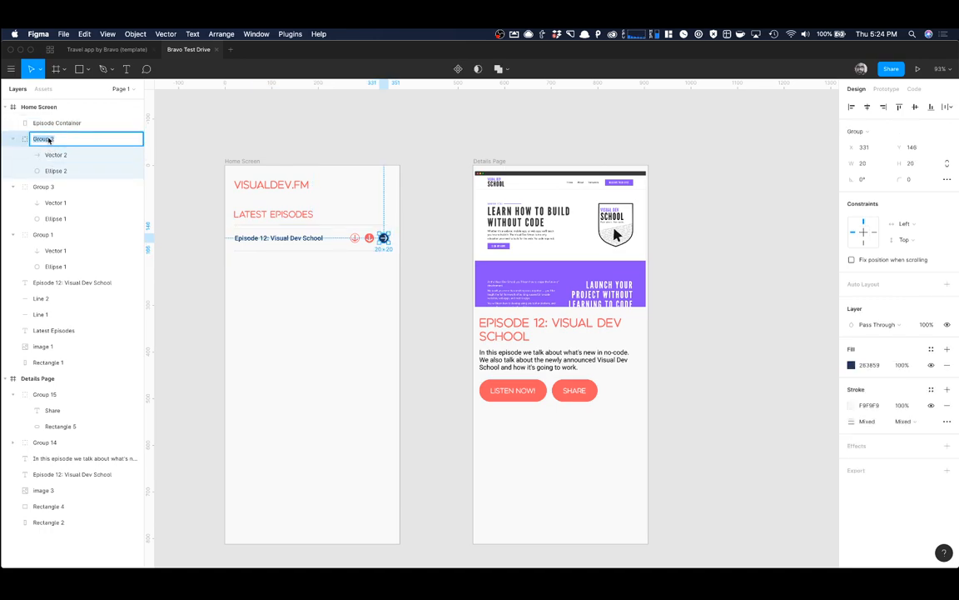
{"action": "type", "text": "Go to Details"}
{"action": "key", "text": "Return"}
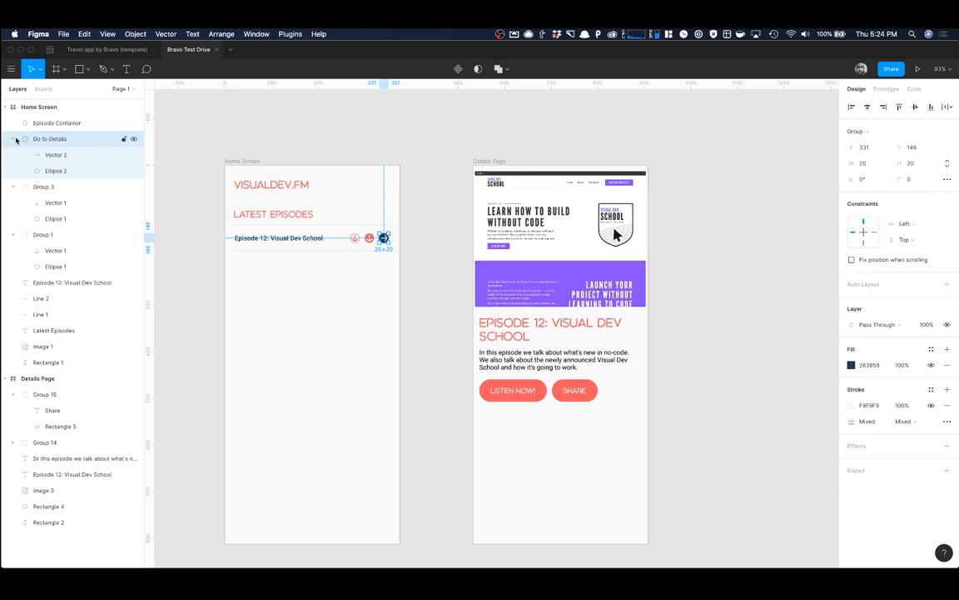
{"action": "left_click", "coordinate": [16, 140]}
Step: Rename the outlined down-arrow icon group in the Episode 12 row as "Download" and collapse it
{"action": "left_click", "coordinate": [43, 158]}
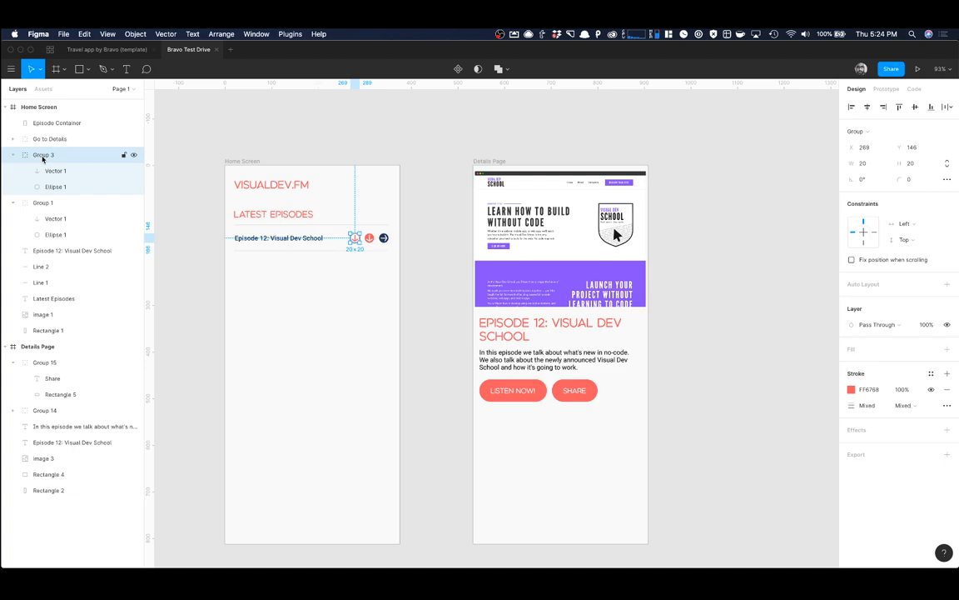
{"action": "double_click", "coordinate": [44, 158]}
{"action": "type", "text": "Down"}
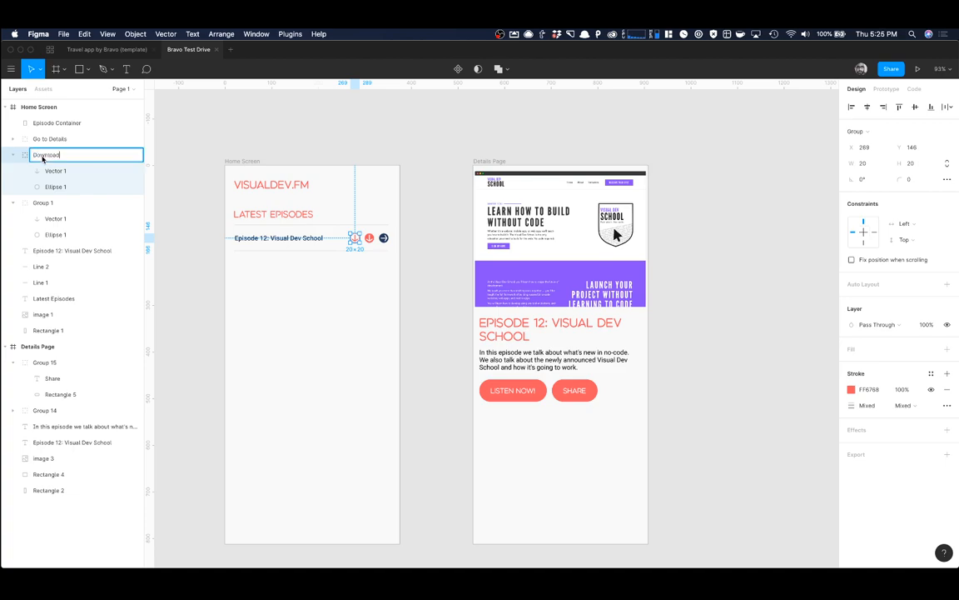
{"action": "type", "text": "load"}
{"action": "left_click", "coordinate": [14, 156]}
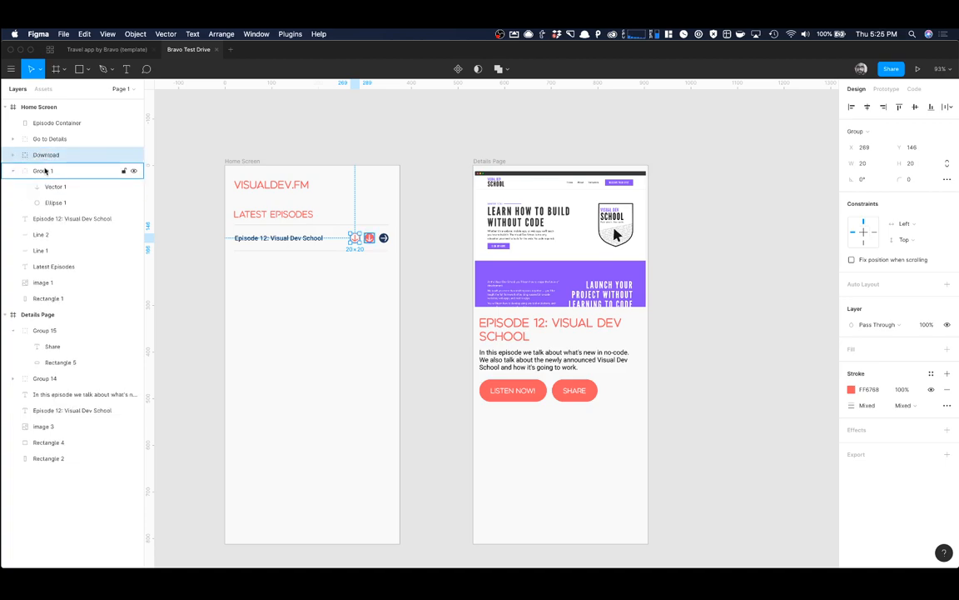
Step: Rename the filled down-arrow icon group in the Episode 12 row as "Downloaded" and collapse it
{"action": "left_click", "coordinate": [43, 171]}
{"action": "double_click", "coordinate": [43, 171]}
{"action": "type", "text": "Do"}
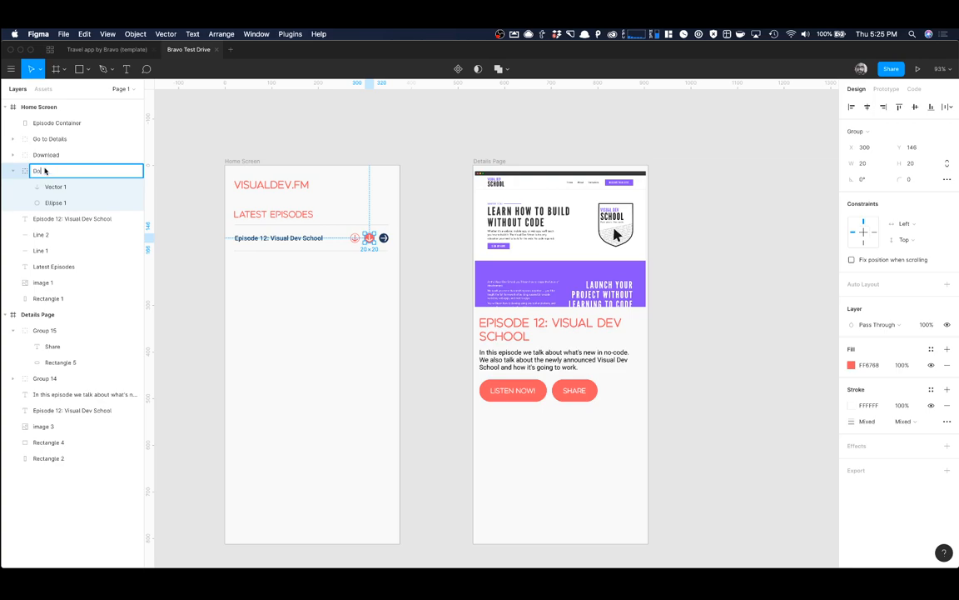
{"action": "type", "text": "wn"}
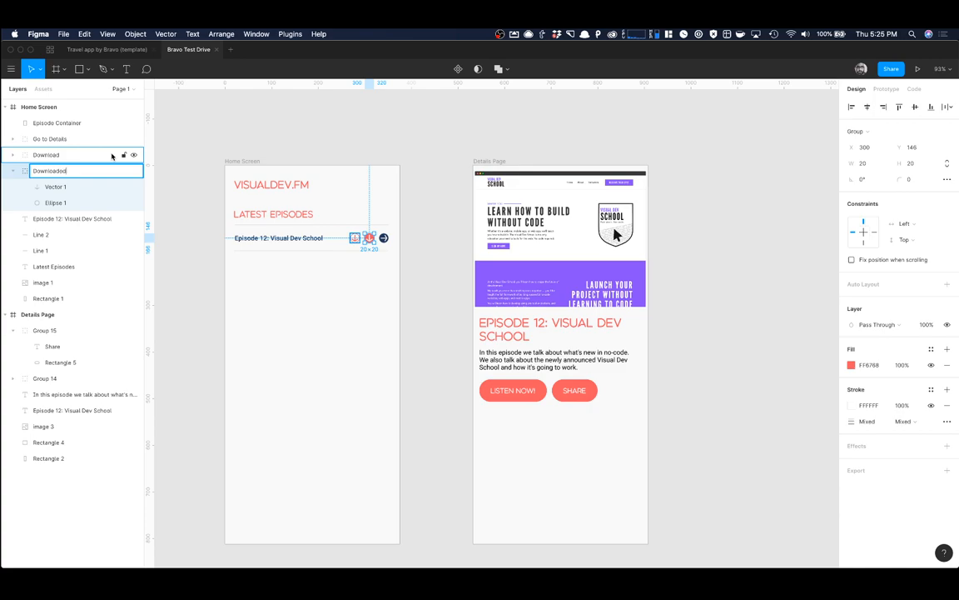
{"action": "type", "text": "loaded"}
{"action": "left_click", "coordinate": [14, 171]}
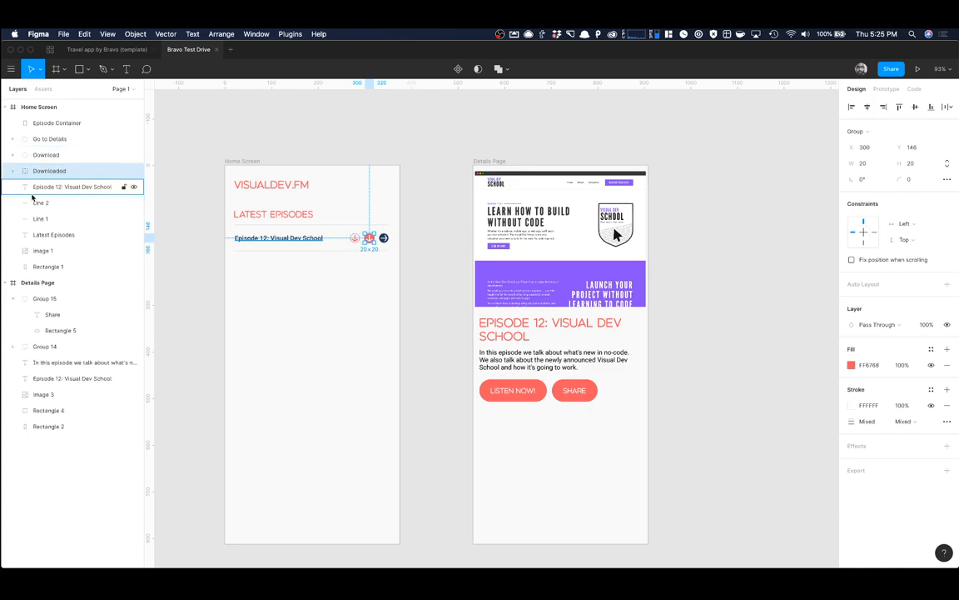
Step: Rename the "Episode 12: Visual Dev School" text layer on the Home Screen as "Title"
{"action": "left_click", "coordinate": [44, 190]}
{"action": "double_click", "coordinate": [66, 188]}
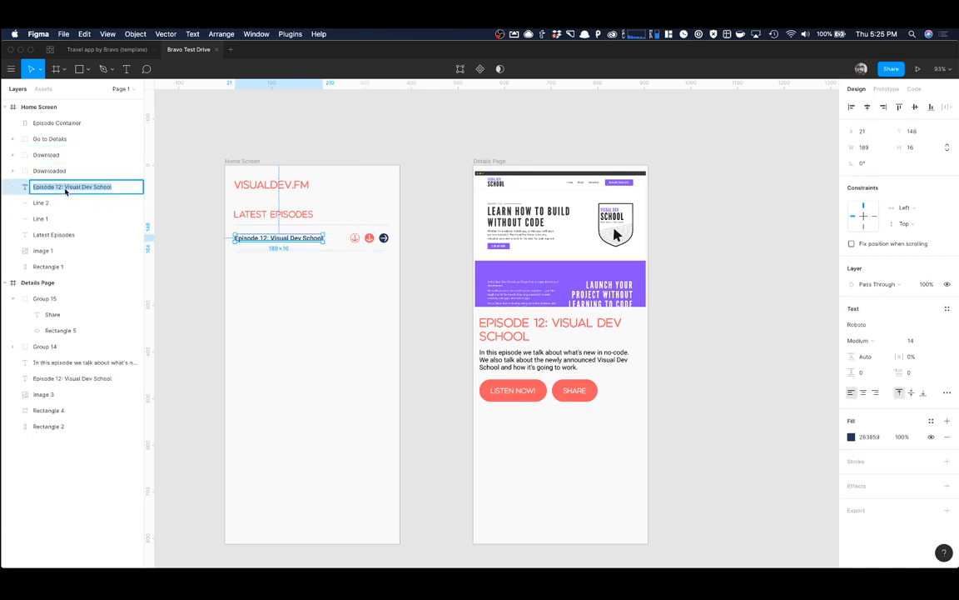
{"action": "type", "text": "Titl"}
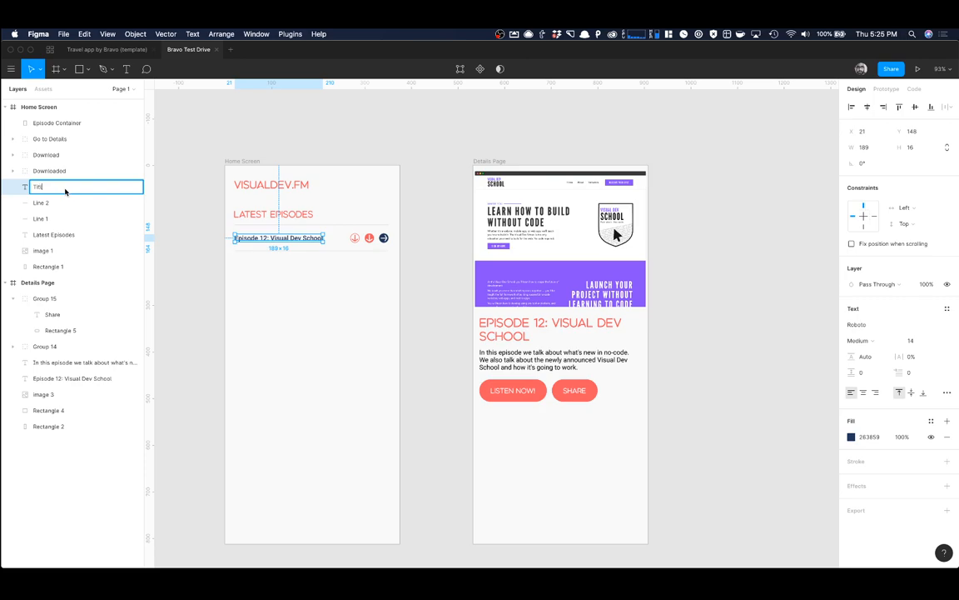
{"action": "type", "text": "e"}
{"action": "key", "text": "Return"}
Step: Rename the divider line below the Episode 12 row as "Sep"
{"action": "left_click", "coordinate": [73, 203]}
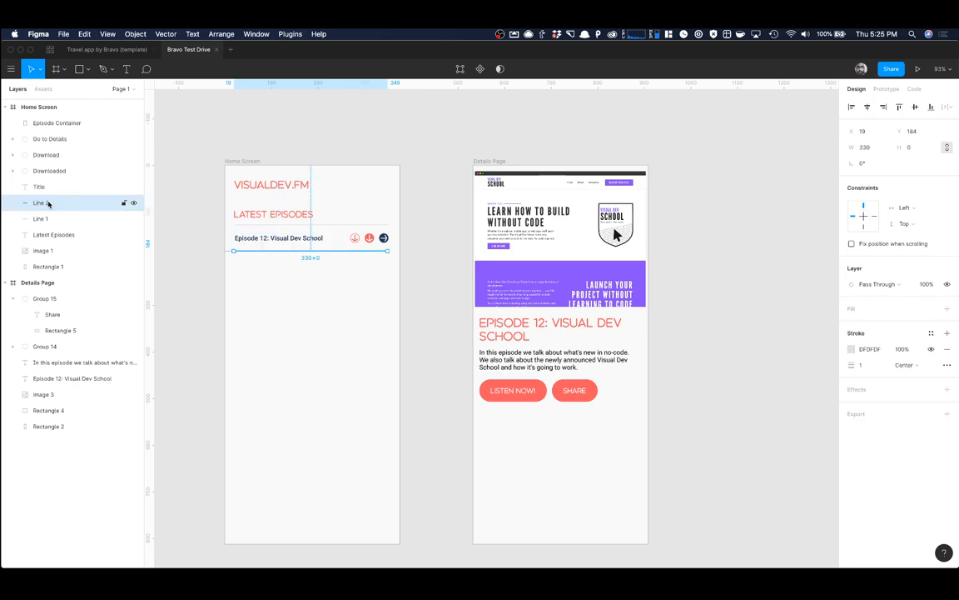
{"action": "double_click", "coordinate": [48, 203]}
{"action": "type", "text": "S"}
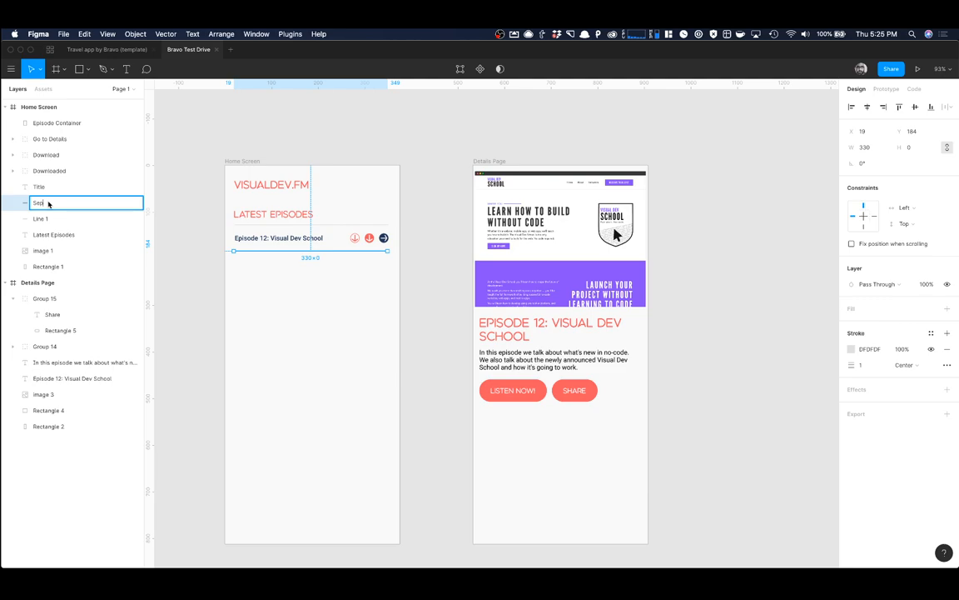
{"action": "type", "text": "ep"}
{"action": "key", "text": "Return"}
Step: Bring Line 1 to the front of the Home Screen's layers and group the episode row's layers from Episode Container through Sep
{"action": "left_click", "coordinate": [90, 219]}
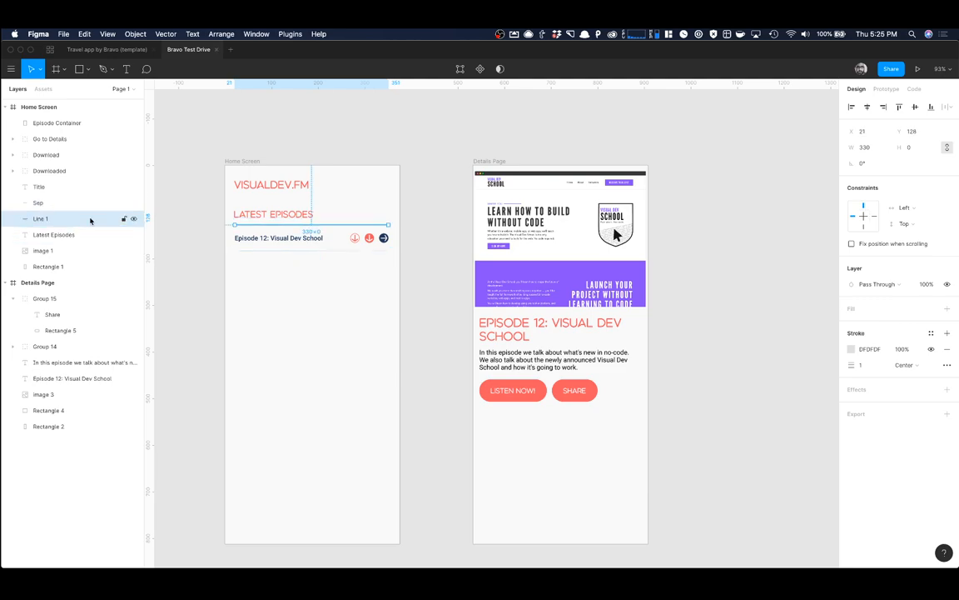
{"action": "left_click_drag", "start_coordinate": [87, 222], "coordinate": [73, 121]}
{"action": "left_click", "coordinate": [65, 142]}
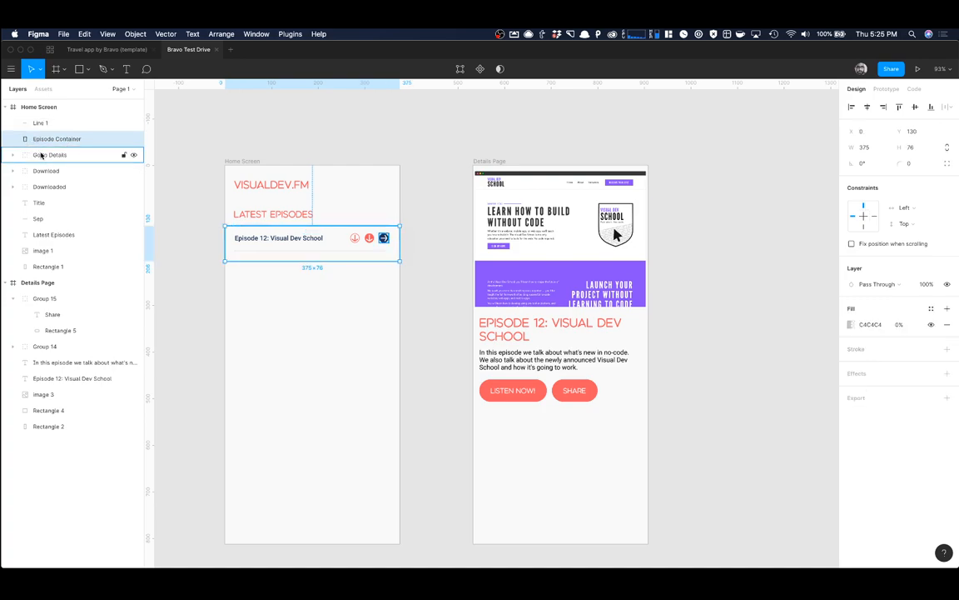
{"action": "left_click", "coordinate": [40, 154], "text": "shift"}
{"action": "left_click", "coordinate": [42, 170], "text": "shift"}
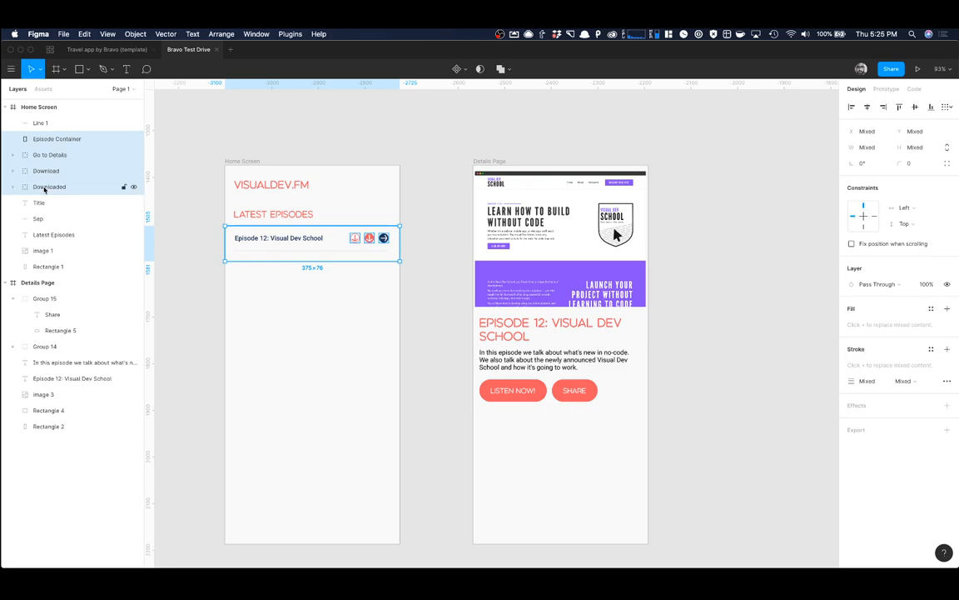
{"action": "left_click", "coordinate": [43, 186], "text": "shift"}
{"action": "left_click", "coordinate": [43, 203], "text": "shift"}
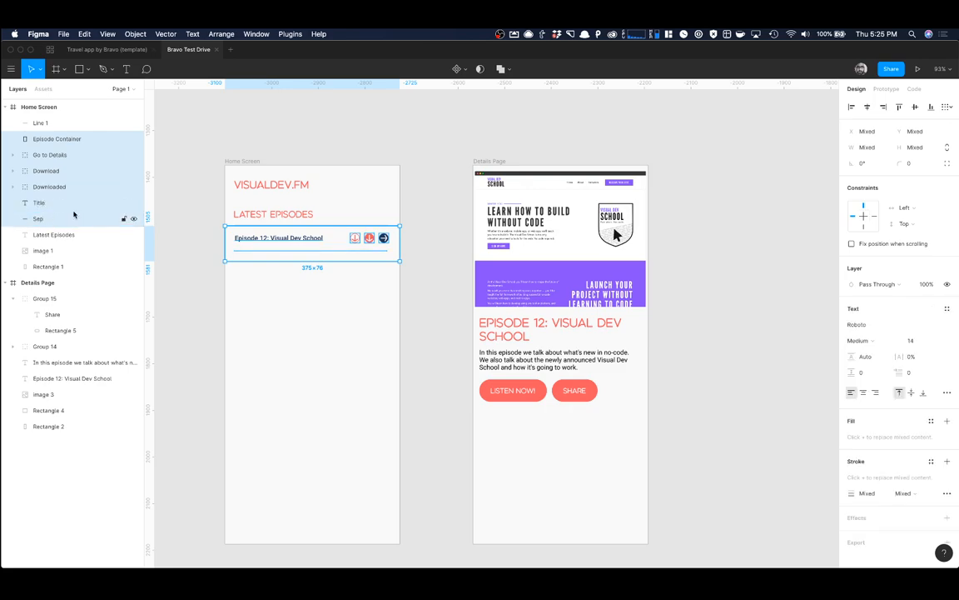
{"action": "key", "text": "super+g"}
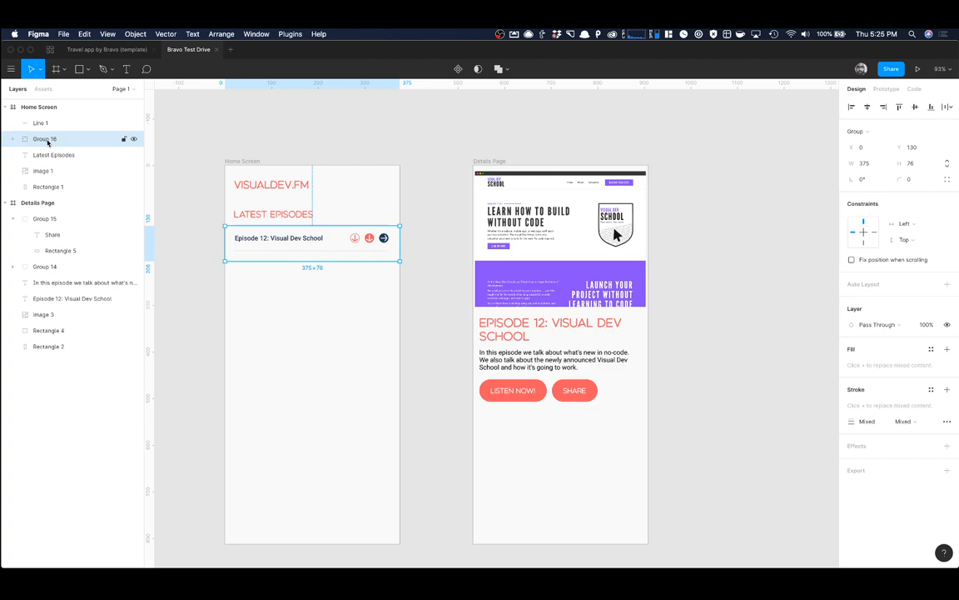
Step: Wrap the grouped episode row in a frame and name the frame "Latest Episode"
{"action": "key", "text": "super+alt+g"}
{"action": "double_click", "coordinate": [43, 139]}
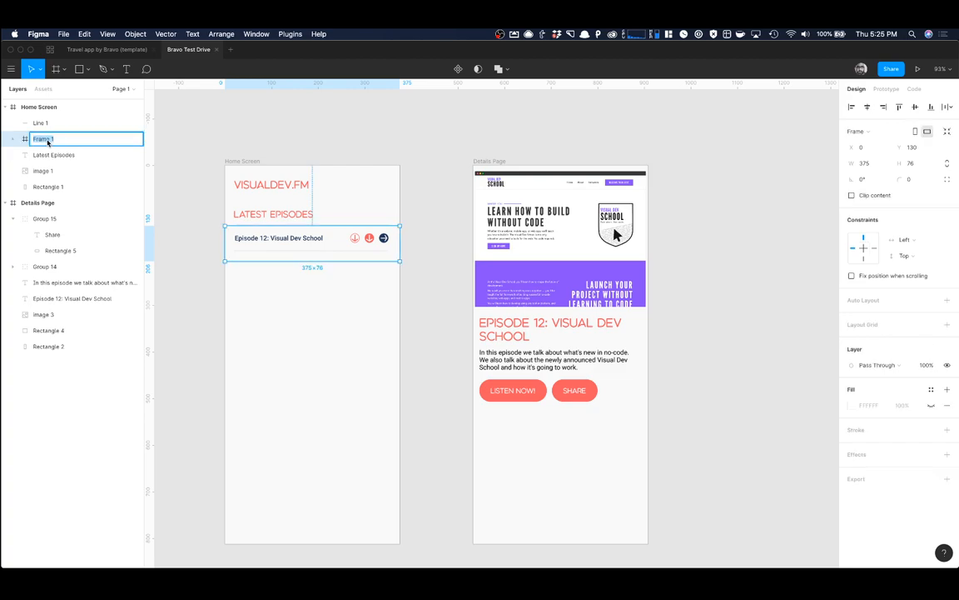
{"action": "type", "text": "Latest Episode"}
{"action": "key", "text": "Return"}
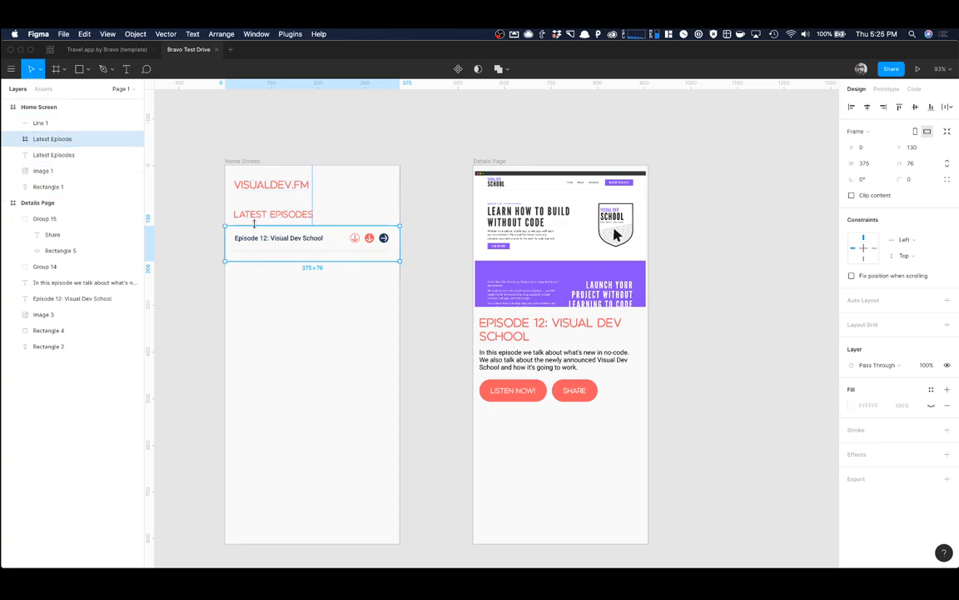
Step: Wrap the Go to Details icon group inside Latest Episode in its own frame named "Link to Details"
{"action": "left_click", "coordinate": [13, 138]}
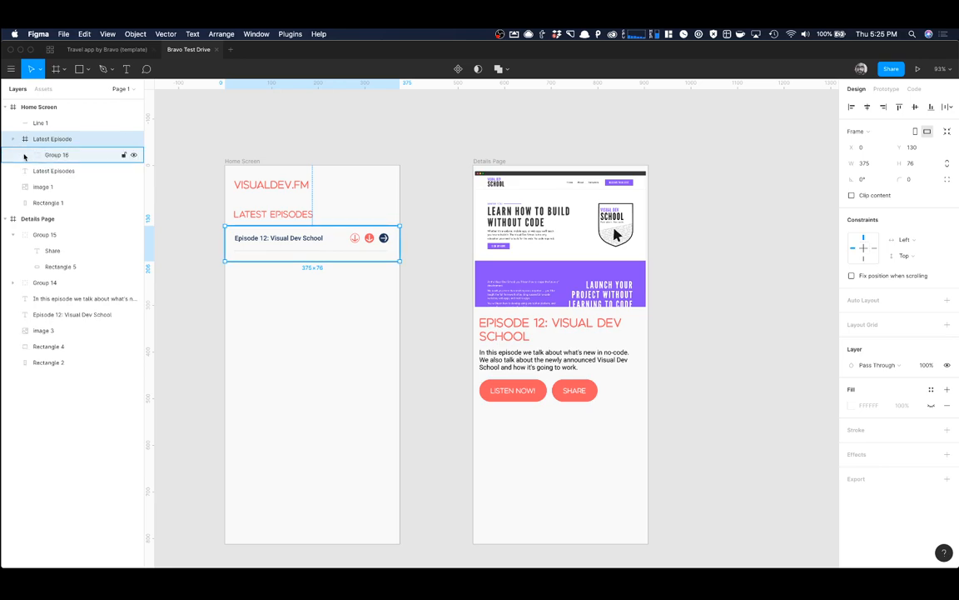
{"action": "left_click", "coordinate": [24, 155]}
{"action": "left_click", "coordinate": [75, 187]}
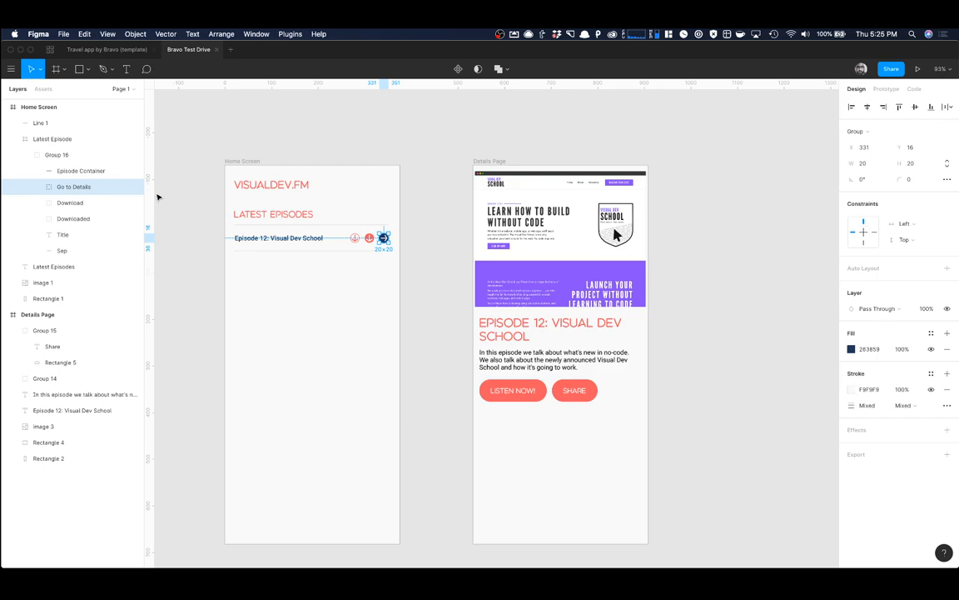
{"action": "key", "text": "super+alt+g"}
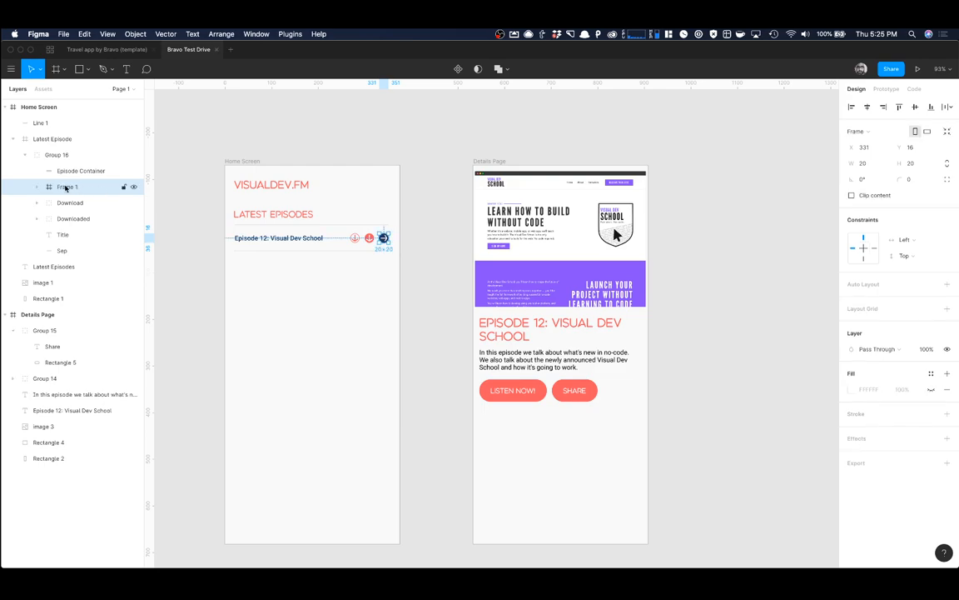
{"action": "double_click", "coordinate": [65, 187]}
{"action": "type", "text": "Listen"}
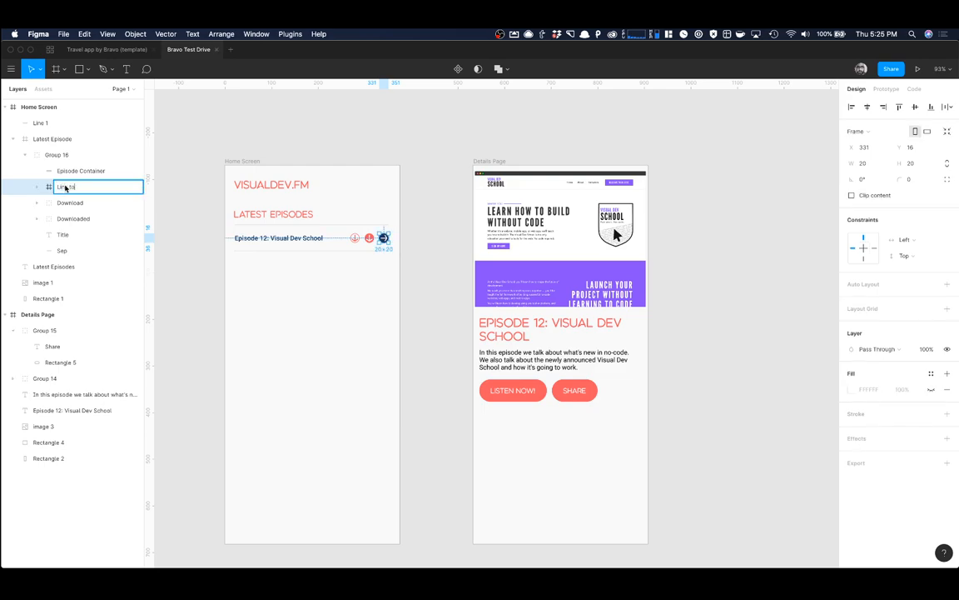
{"action": "type", "text": "k to Details"}
{"action": "key", "text": "Return"}
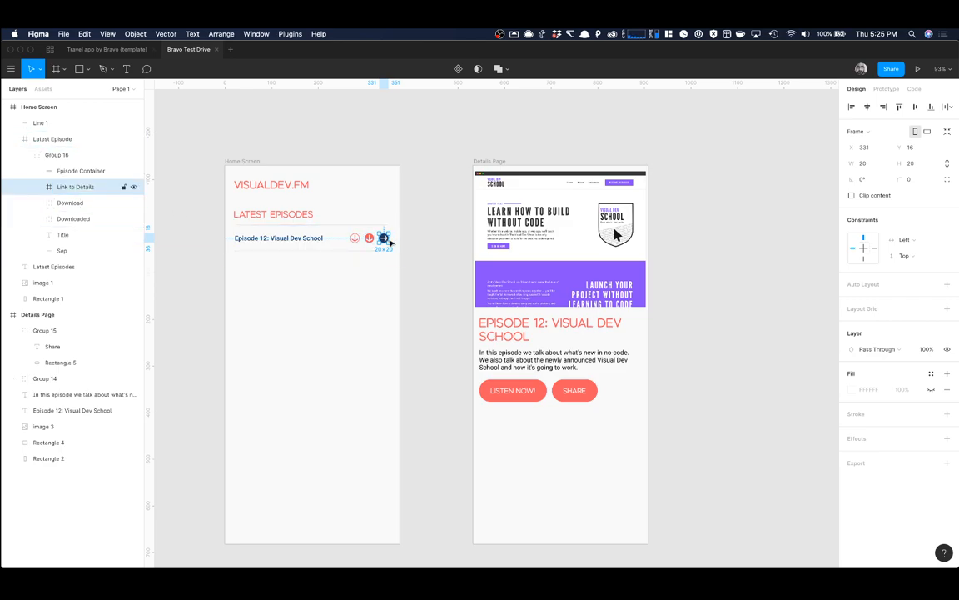
Step: Give the Link to Details frame an On Click interaction and set its overflow behavior to Vertical Scrolling
{"action": "left_click", "coordinate": [888, 89]}
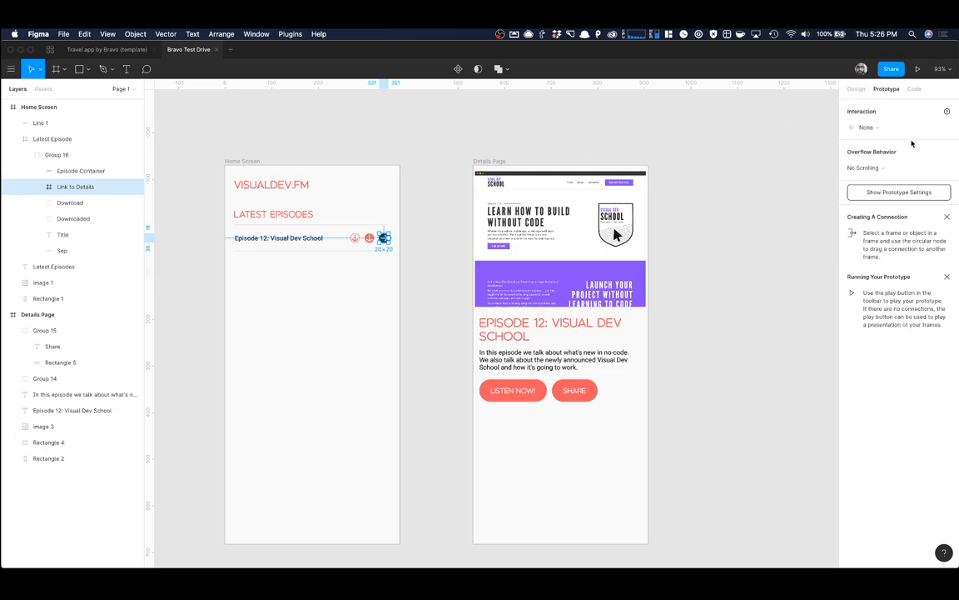
{"action": "left_click", "coordinate": [858, 126]}
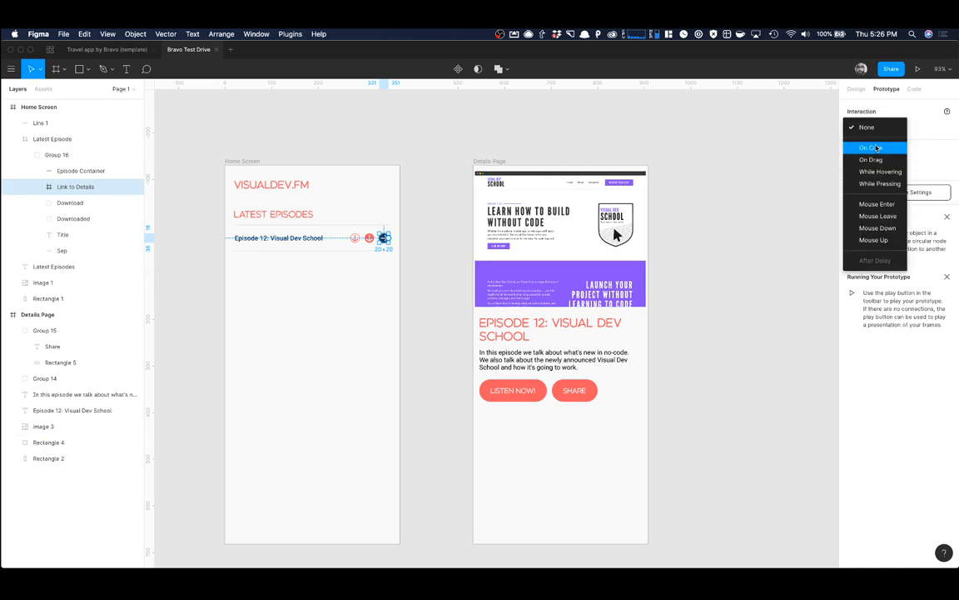
{"action": "left_click", "coordinate": [870, 148]}
{"action": "left_click", "coordinate": [883, 184]}
{"action": "left_click", "coordinate": [889, 172]}
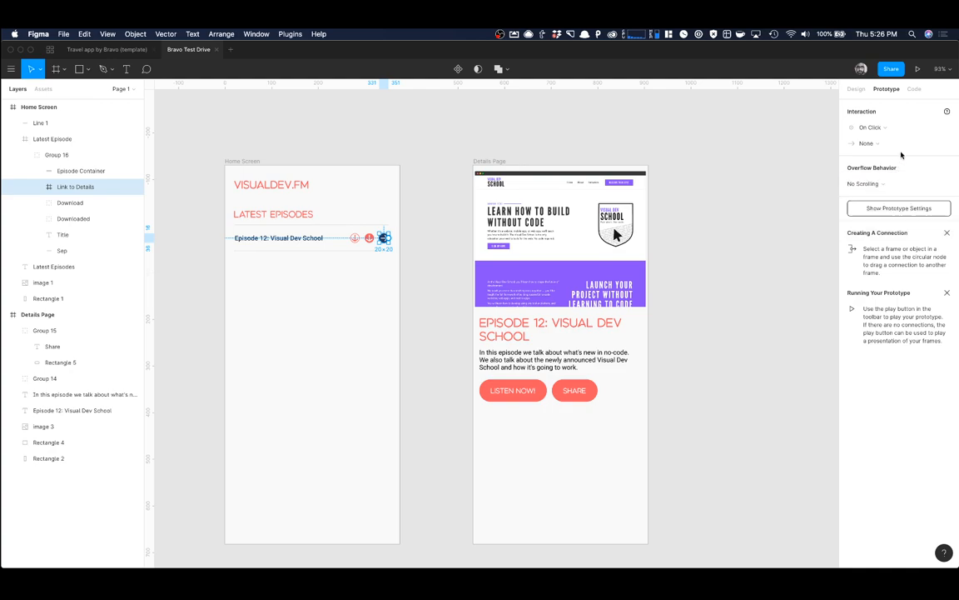
{"action": "left_click", "coordinate": [889, 184]}
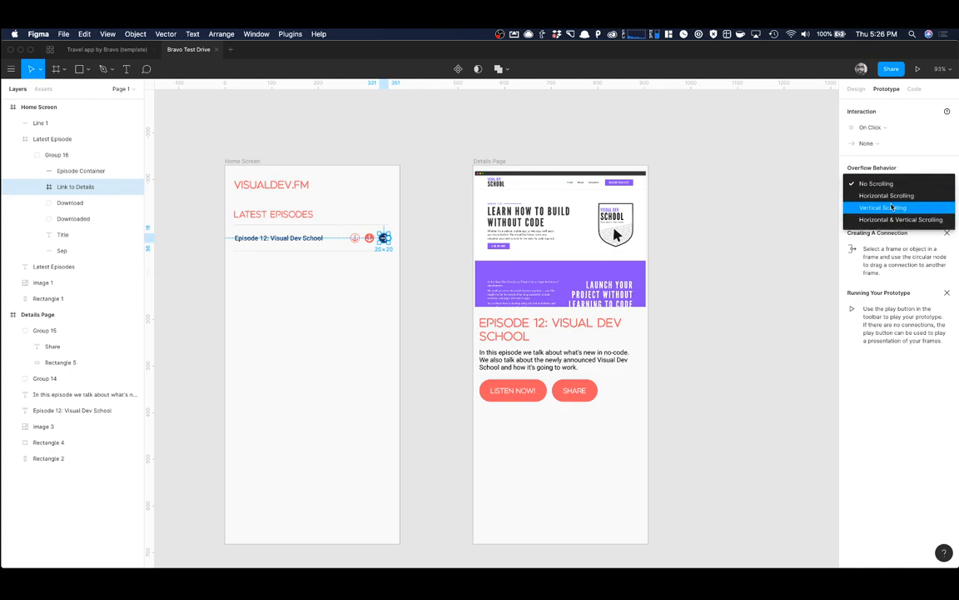
{"action": "left_click", "coordinate": [886, 207]}
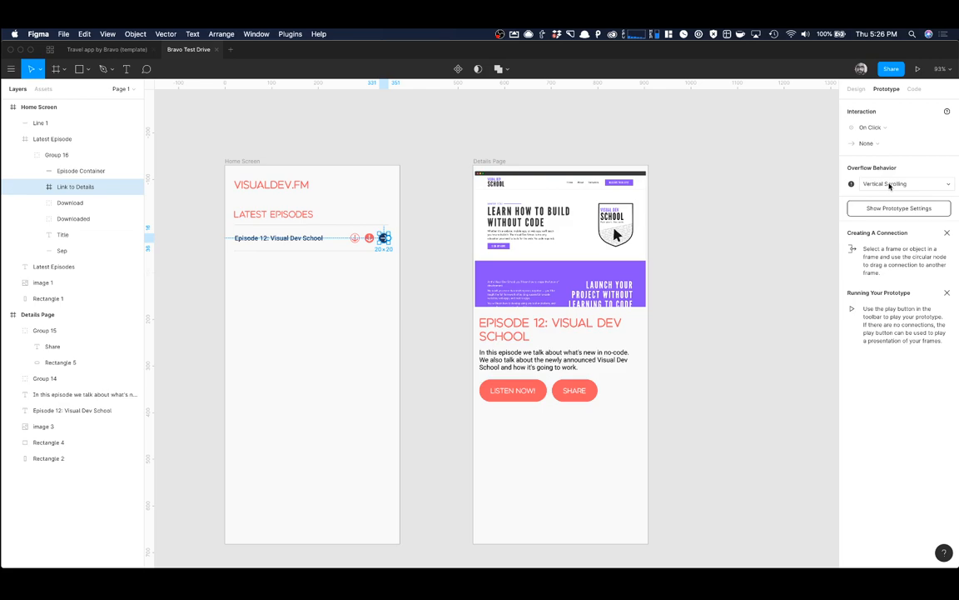
Step: Make the Link to Details interaction navigate to the Details Page
{"action": "left_click", "coordinate": [877, 148]}
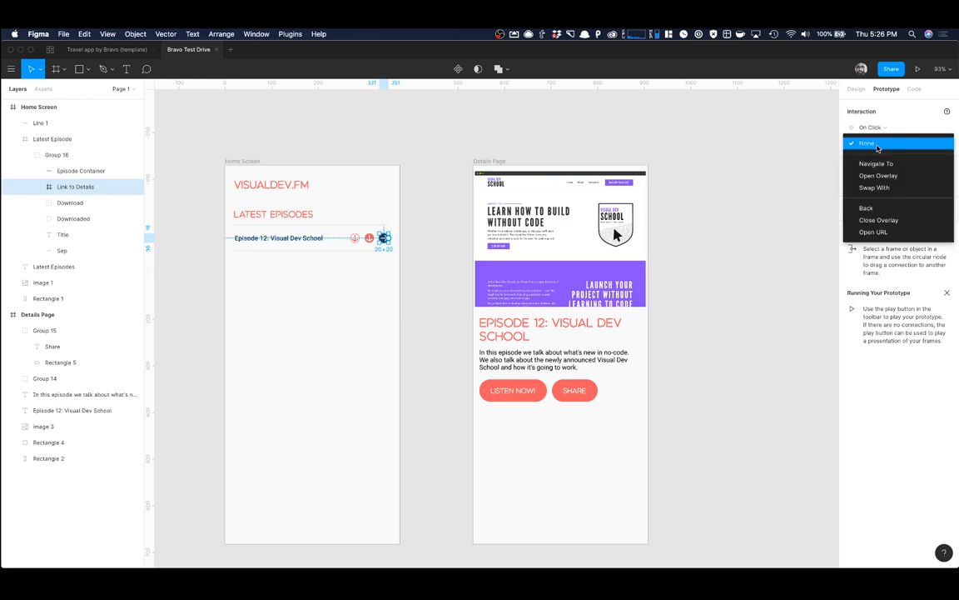
{"action": "left_click", "coordinate": [793, 155]}
{"action": "left_click", "coordinate": [919, 144]}
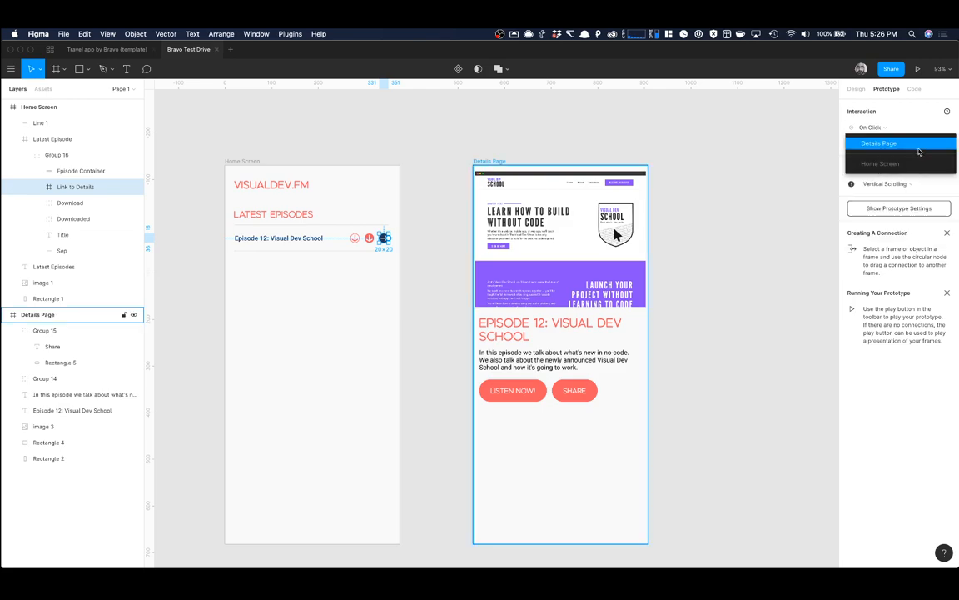
{"action": "left_click", "coordinate": [916, 142]}
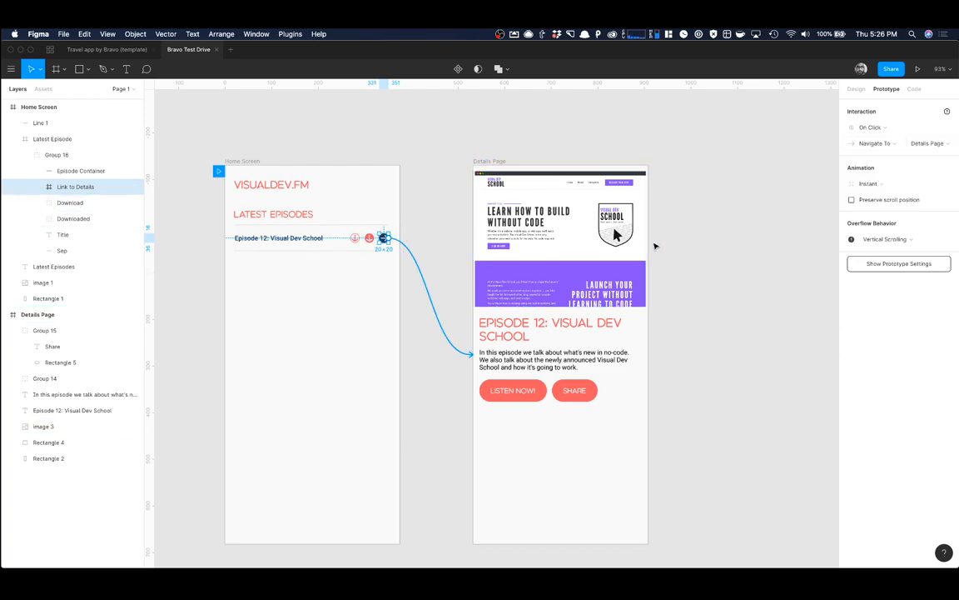
Step: Set the animation of the Link to Details connection to Push and deselect the frame
{"action": "left_click", "coordinate": [875, 184]}
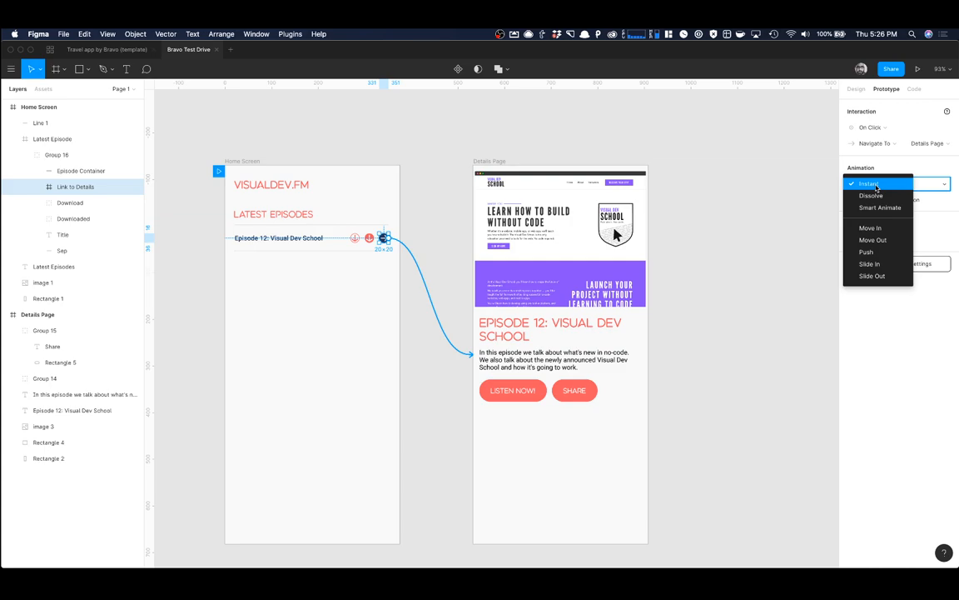
{"action": "left_click", "coordinate": [871, 252]}
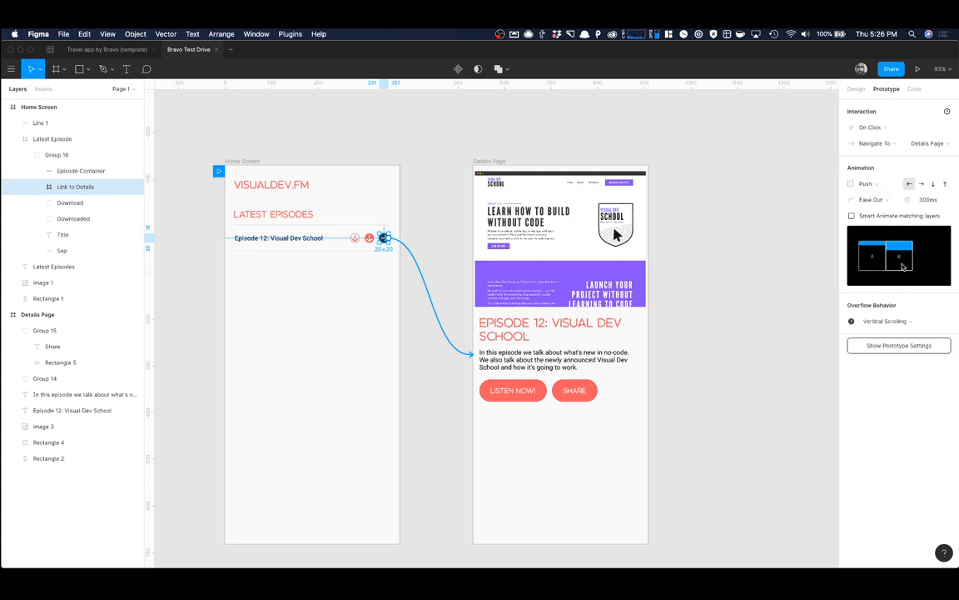
{"action": "left_click", "coordinate": [708, 234]}
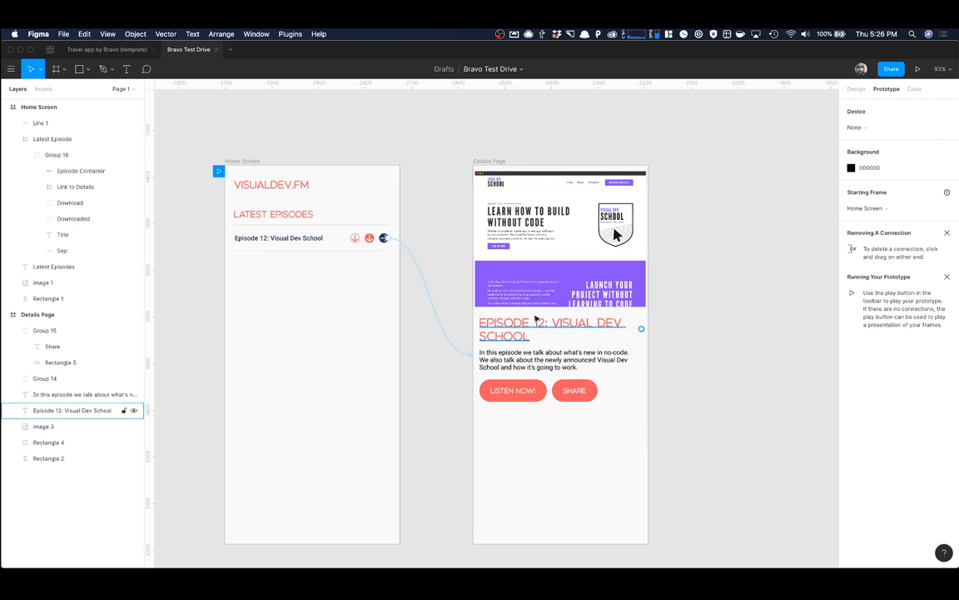
Step: Move the Share button group onto the upper-left corner of the Details Page's header image
{"action": "scroll", "coordinate": [536, 316], "scroll_direction": "up", "scroll_amount": 3}
{"action": "scroll", "coordinate": [536, 316], "scroll_direction": "down", "scroll_amount": 3}
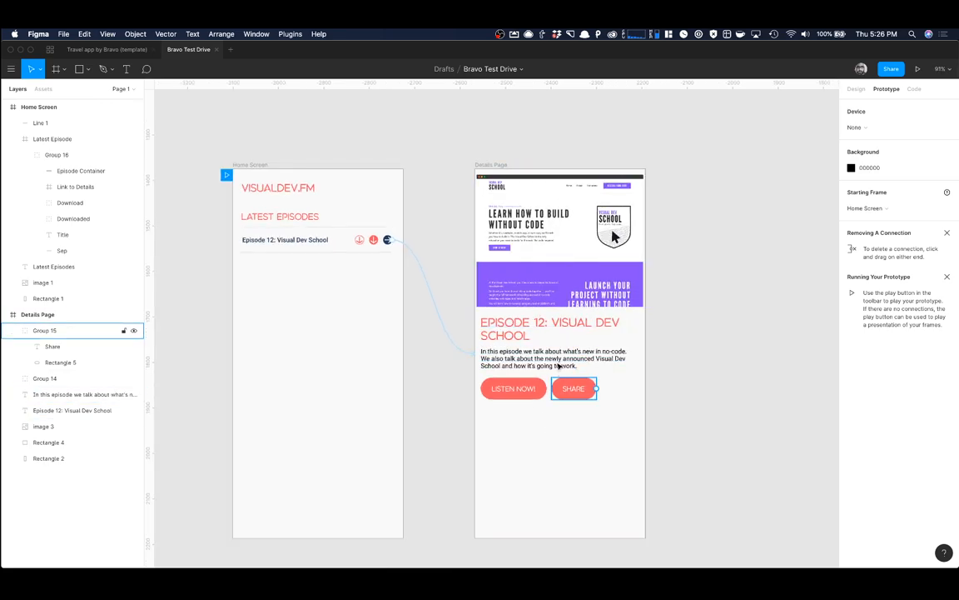
{"action": "left_click", "coordinate": [551, 290]}
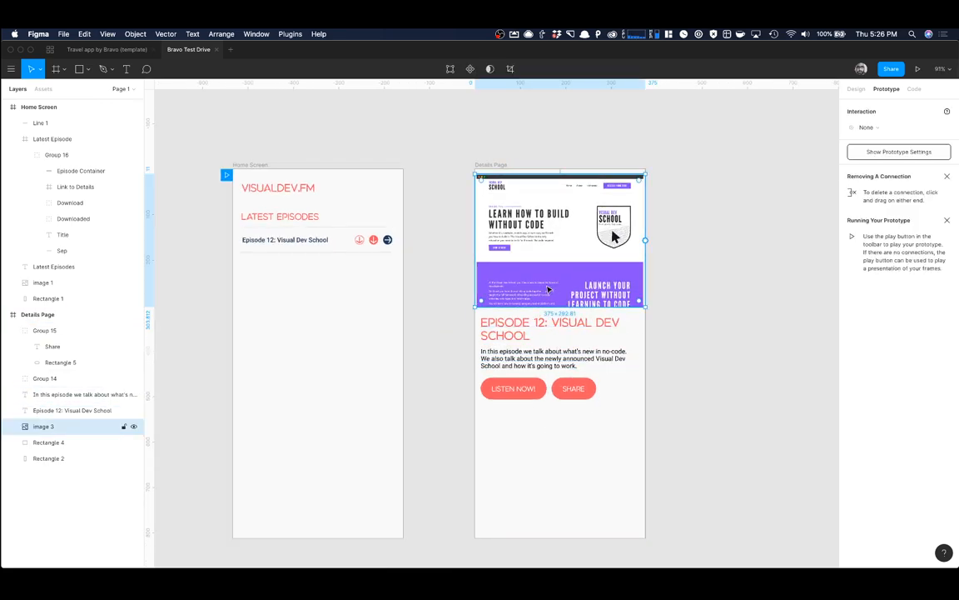
{"action": "scroll", "coordinate": [539, 412], "scroll_direction": "down", "scroll_amount": 2}
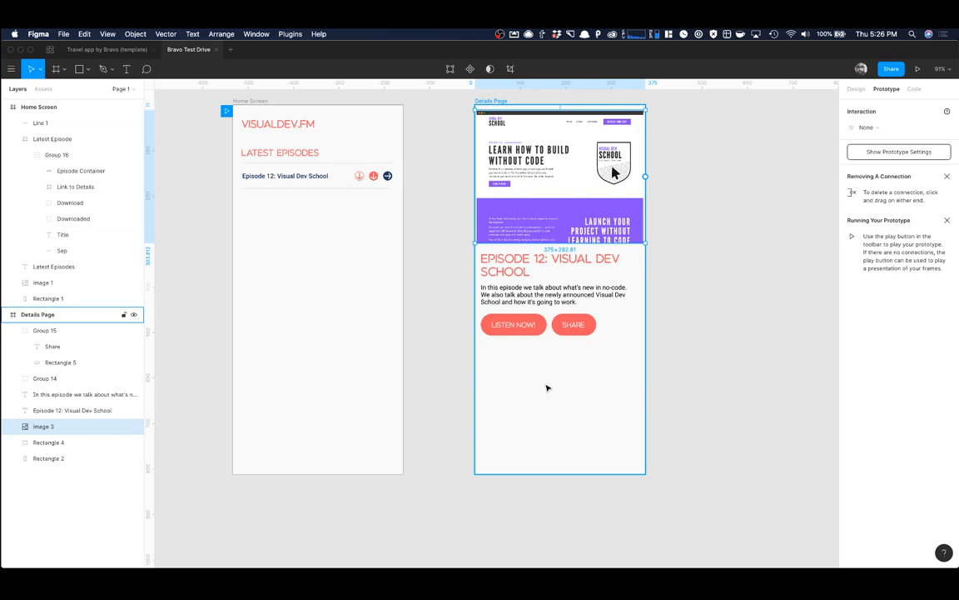
{"action": "scroll", "coordinate": [508, 341], "scroll_direction": "up", "scroll_amount": 1}
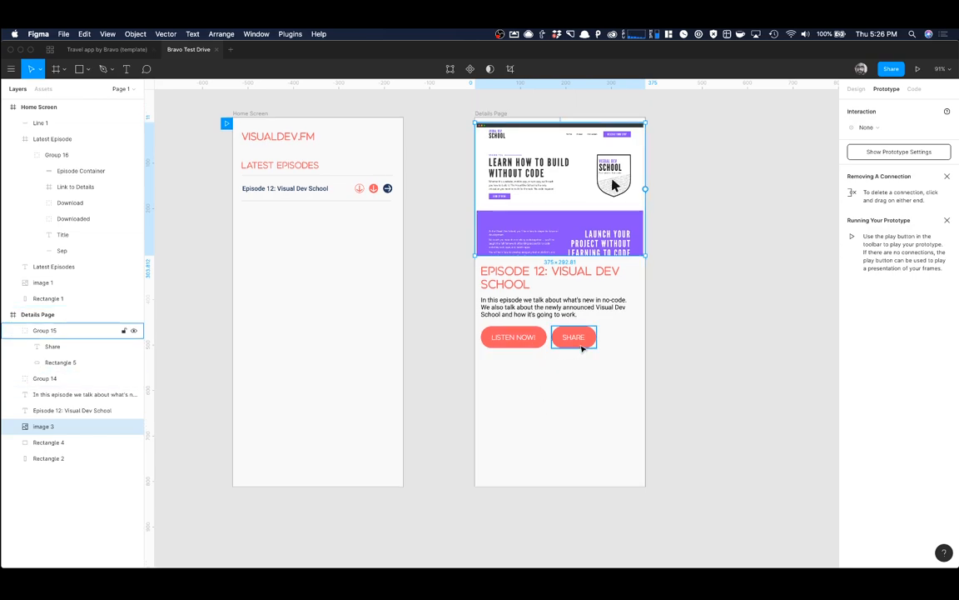
{"action": "left_click_drag", "start_coordinate": [583, 346], "coordinate": [510, 137]}
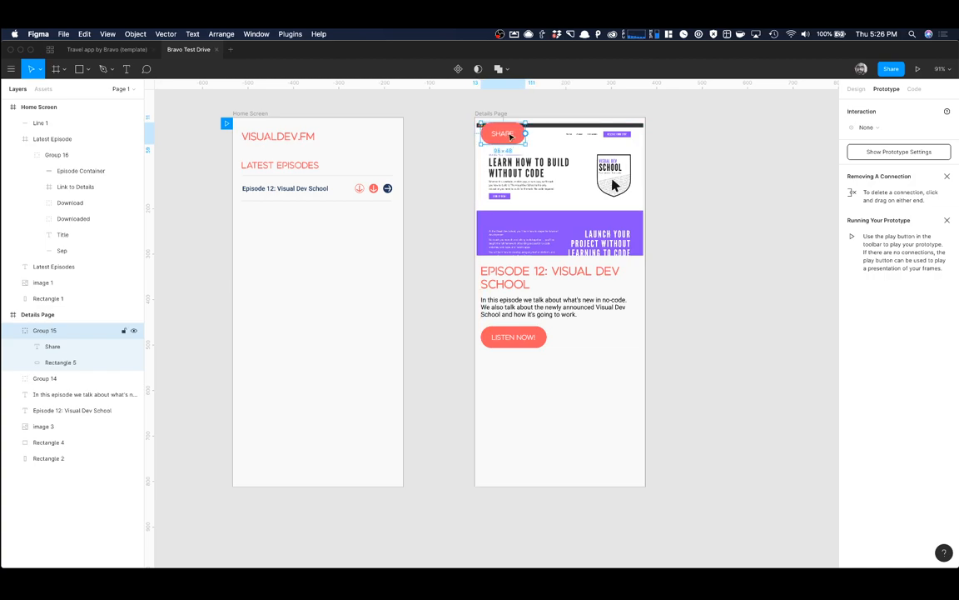
Step: Change the text of the Share button on the Details Page's header image to "Back"
{"action": "double_click", "coordinate": [511, 136]}
{"action": "double_click", "coordinate": [507, 133]}
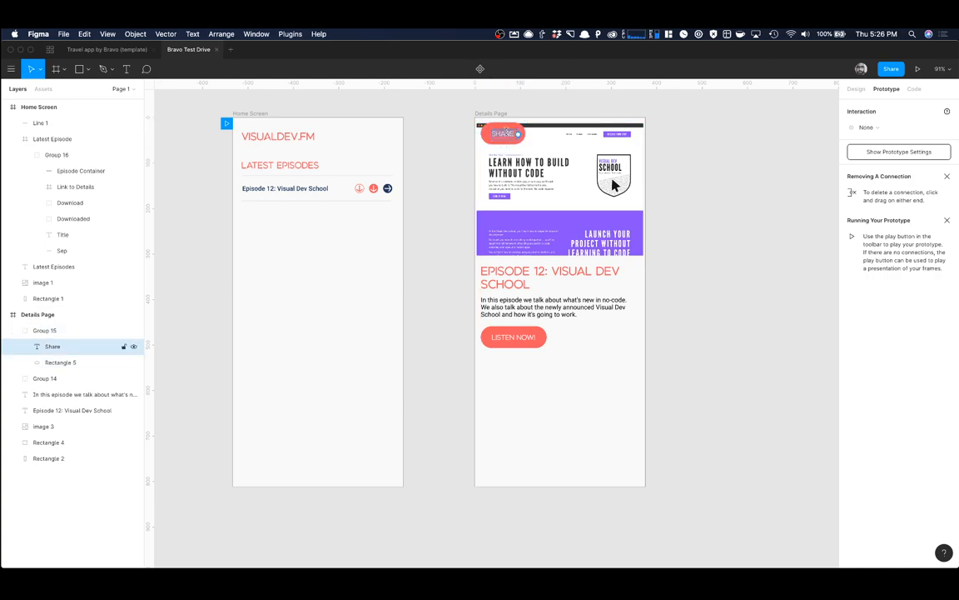
{"action": "type", "text": "Back"}
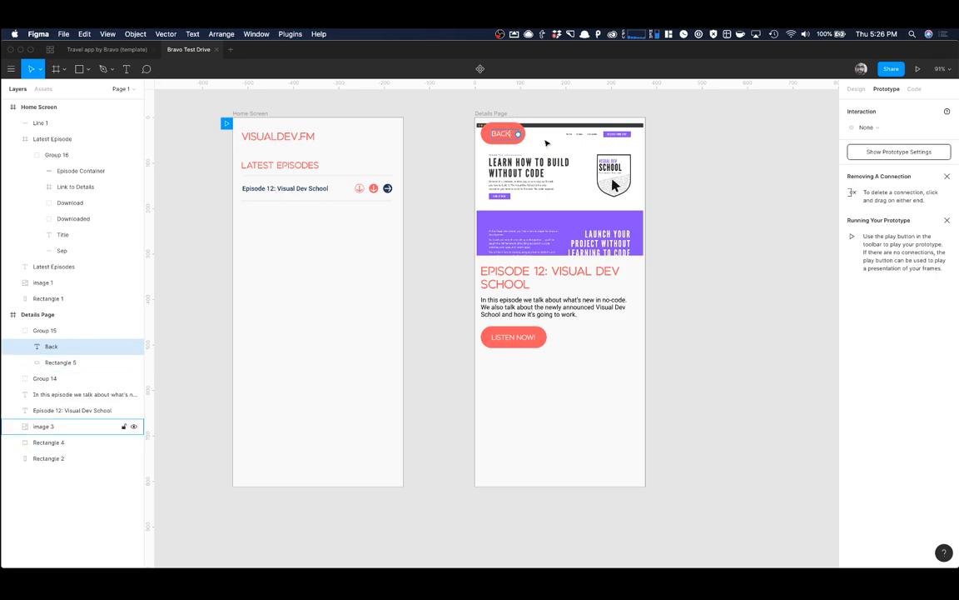
{"action": "key", "text": "Escape"}
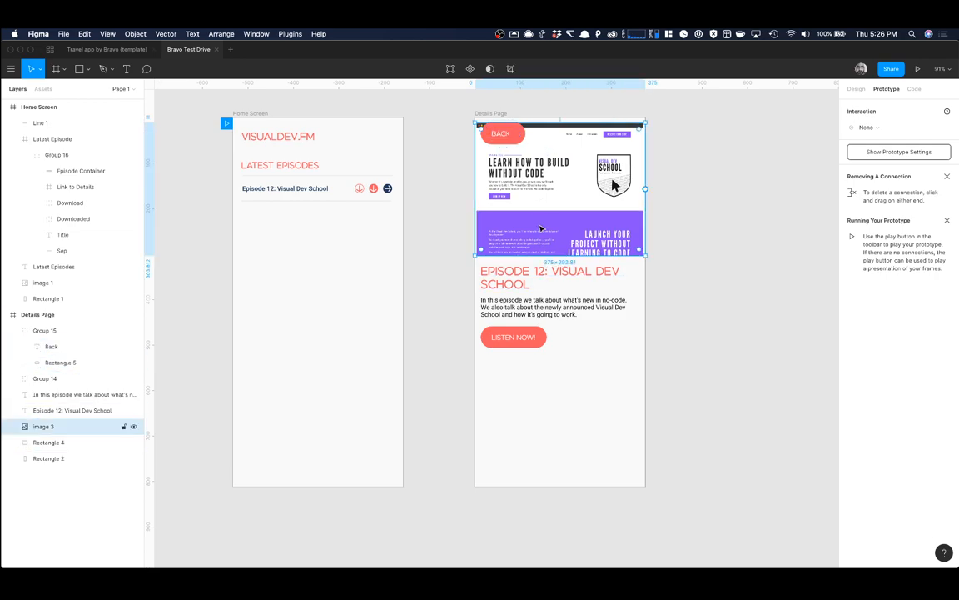
Step: Draw a rectangle about 375 × 316 covering the header area at the top of the Details Page frame
{"action": "left_click", "coordinate": [12, 331]}
{"action": "left_click", "coordinate": [27, 331]}
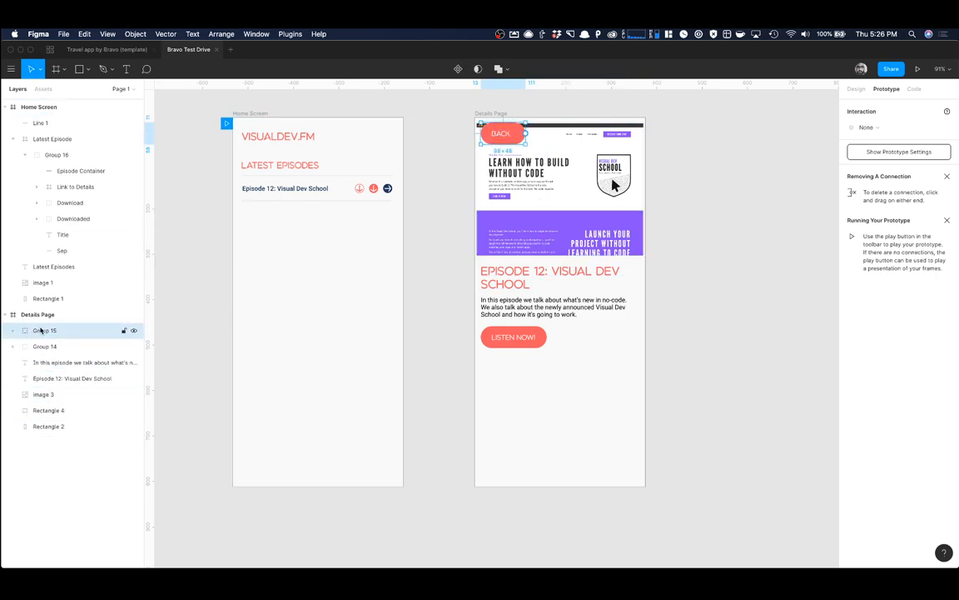
{"action": "left_click", "coordinate": [33, 322]}
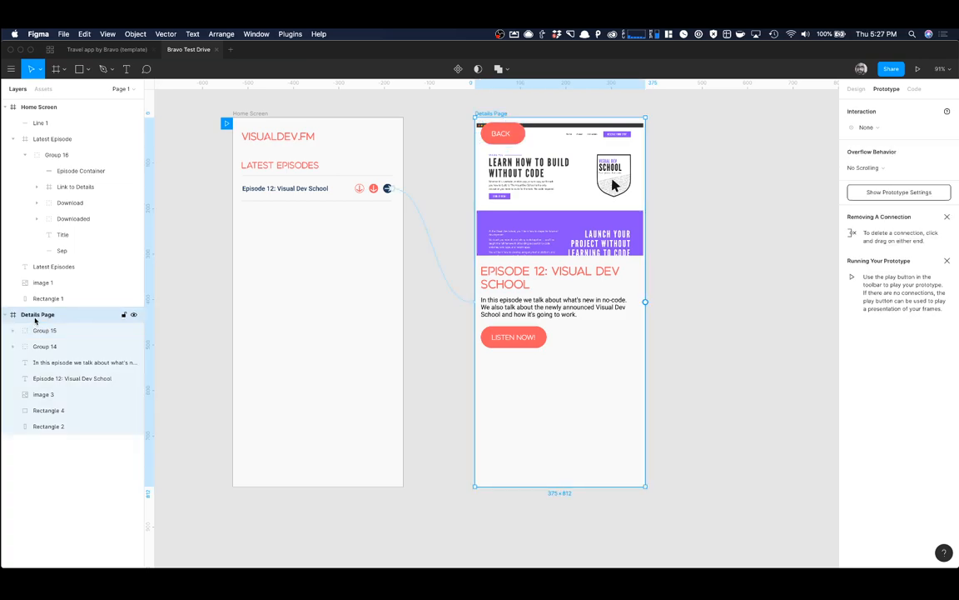
{"action": "left_click", "coordinate": [212, 375]}
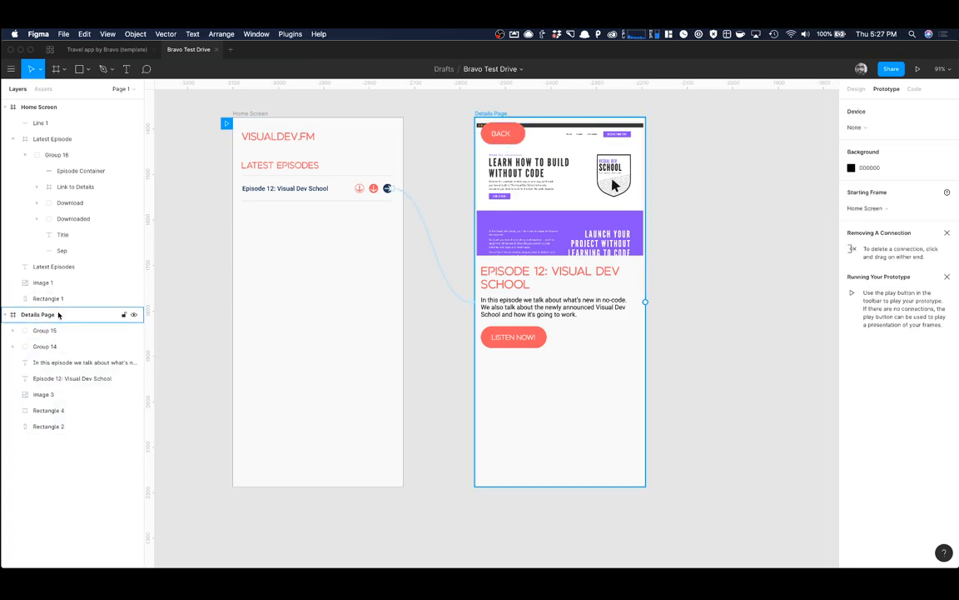
{"action": "left_click", "coordinate": [55, 315]}
{"action": "left_click", "coordinate": [79, 70]}
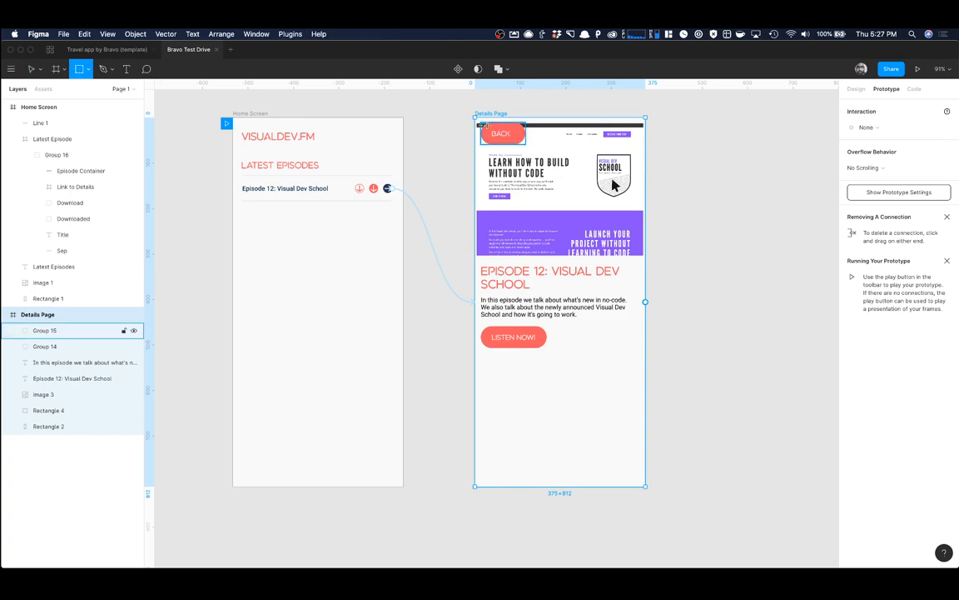
{"action": "mouse_move", "coordinate": [474, 117]}
{"action": "left_mouse_down"}
{"action": "mouse_move", "coordinate": [646, 241]}
{"action": "mouse_move", "coordinate": [597, 260]}
{"action": "left_mouse_up"}
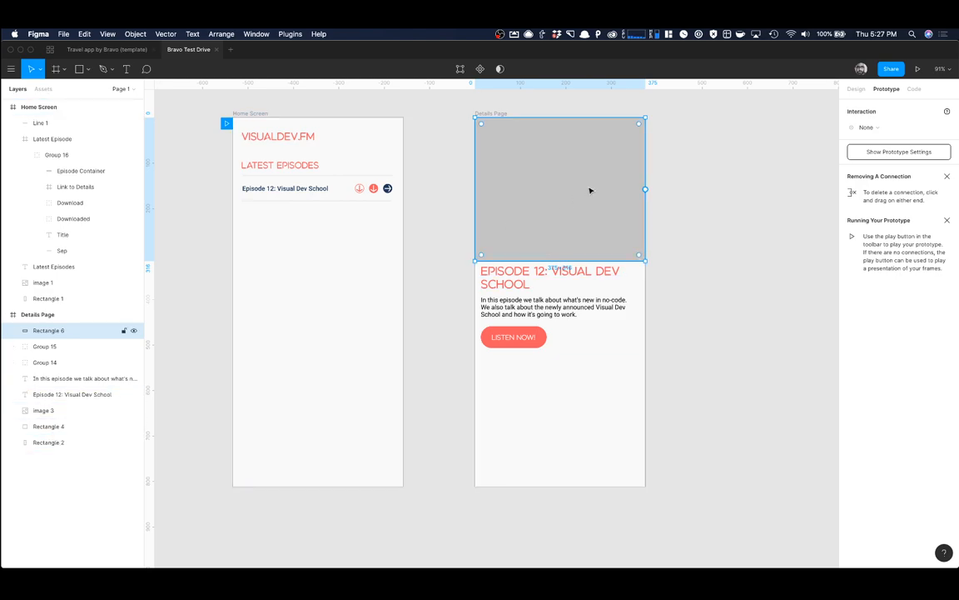
Step: Reduce the header rectangle's C4C4C4 fill opacity to 75%
{"action": "left_click", "coordinate": [856, 88]}
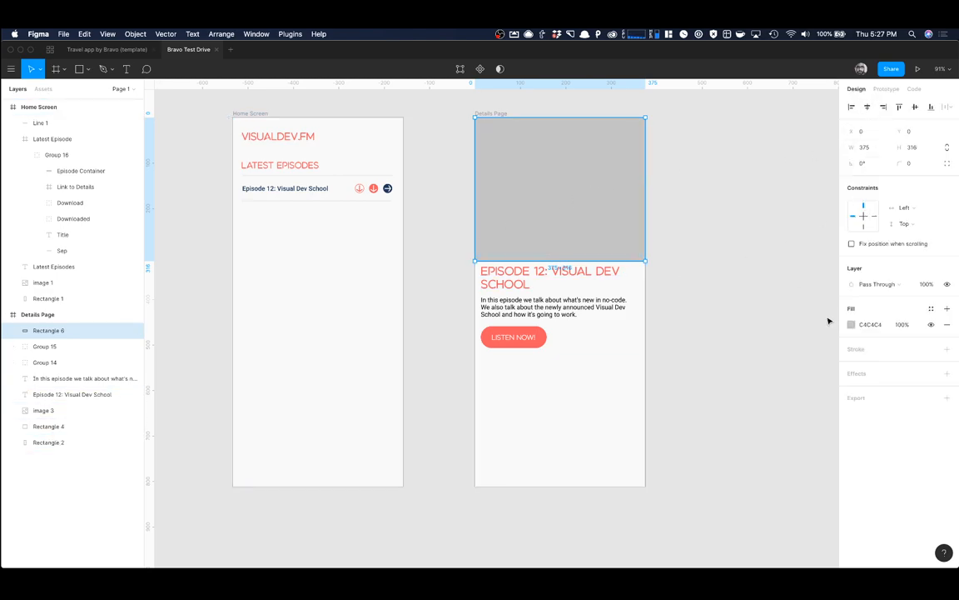
{"action": "left_click", "coordinate": [852, 326]}
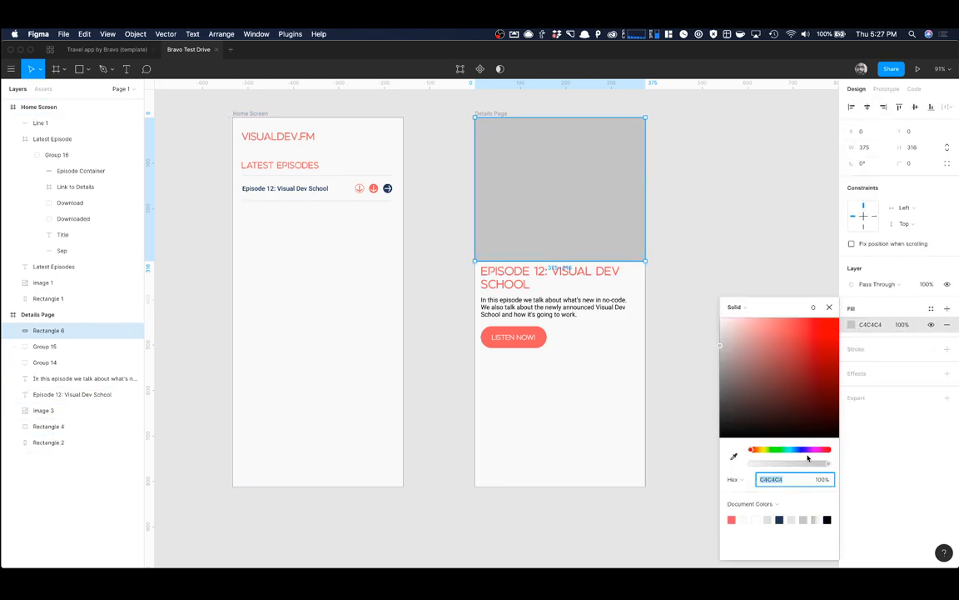
{"action": "left_click_drag", "start_coordinate": [828, 462], "coordinate": [808, 463]}
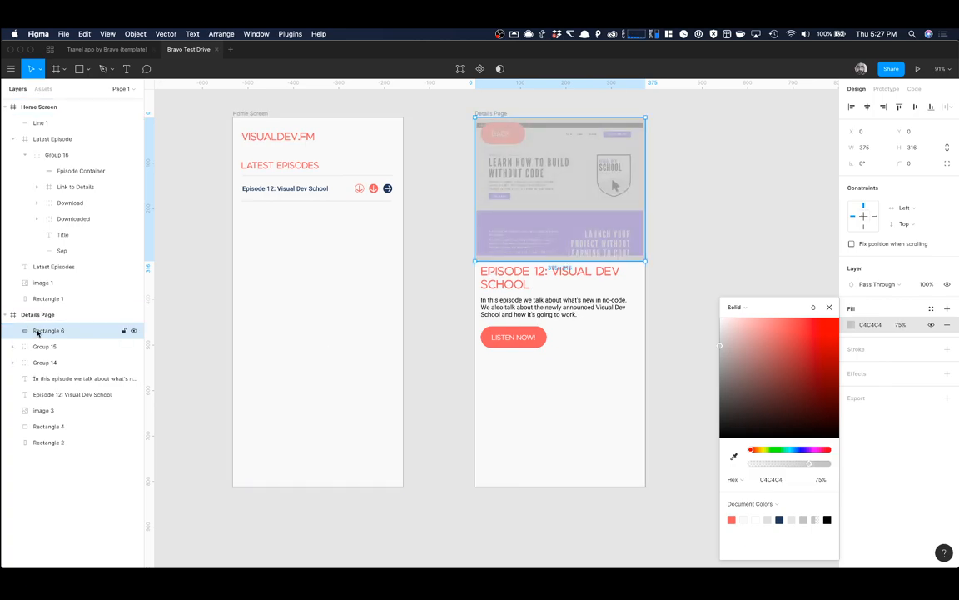
Step: Move the header rectangle below both button groups in the layer order, and toggle Group 14's visibility to identify it
{"action": "left_click_drag", "start_coordinate": [37, 333], "coordinate": [53, 357]}
{"action": "left_click", "coordinate": [47, 459]}
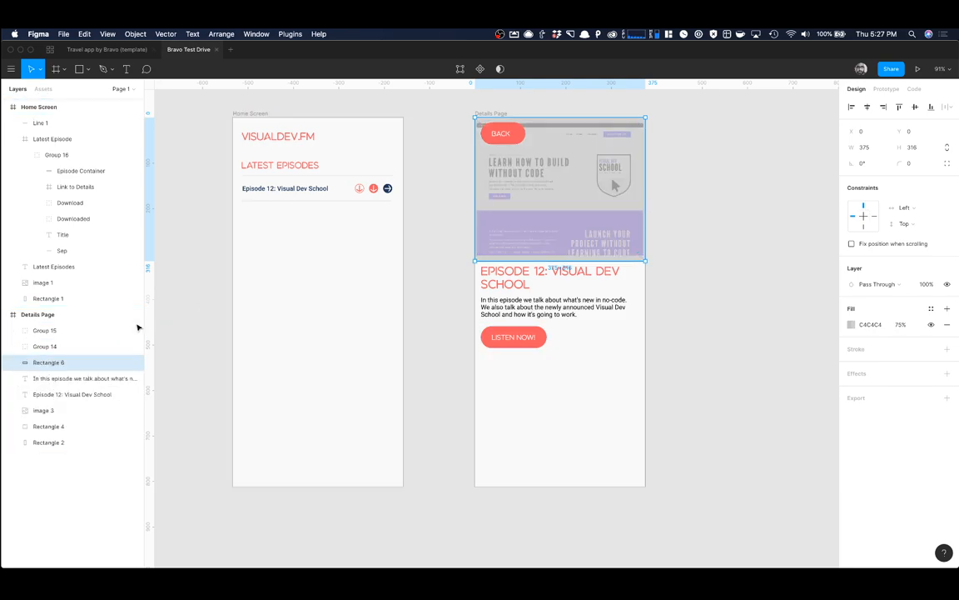
{"action": "left_click", "coordinate": [94, 347]}
{"action": "left_click", "coordinate": [134, 348]}
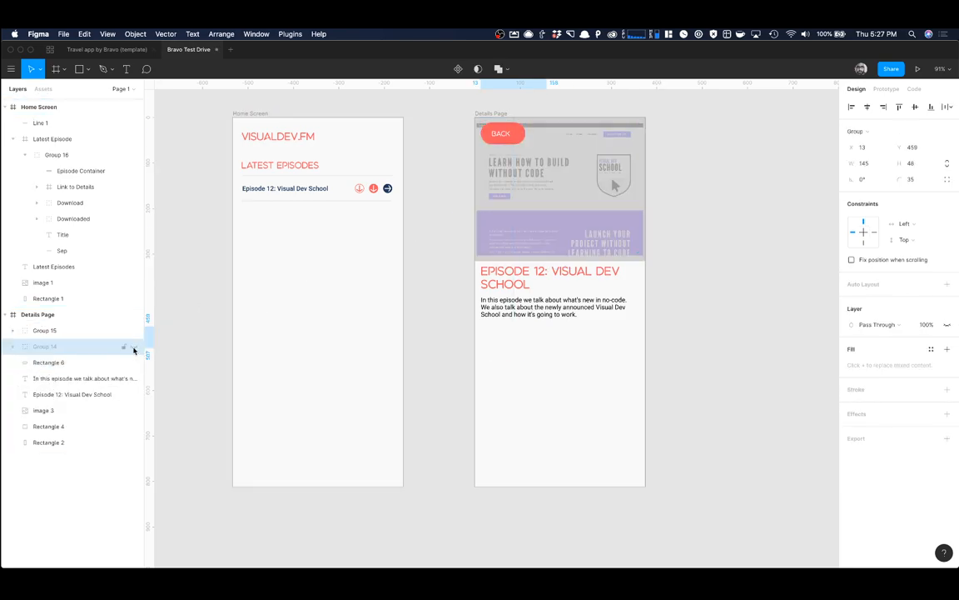
{"action": "left_click", "coordinate": [134, 348]}
Step: Rename the group holding the Back button as "Back Button"
{"action": "left_click", "coordinate": [90, 331]}
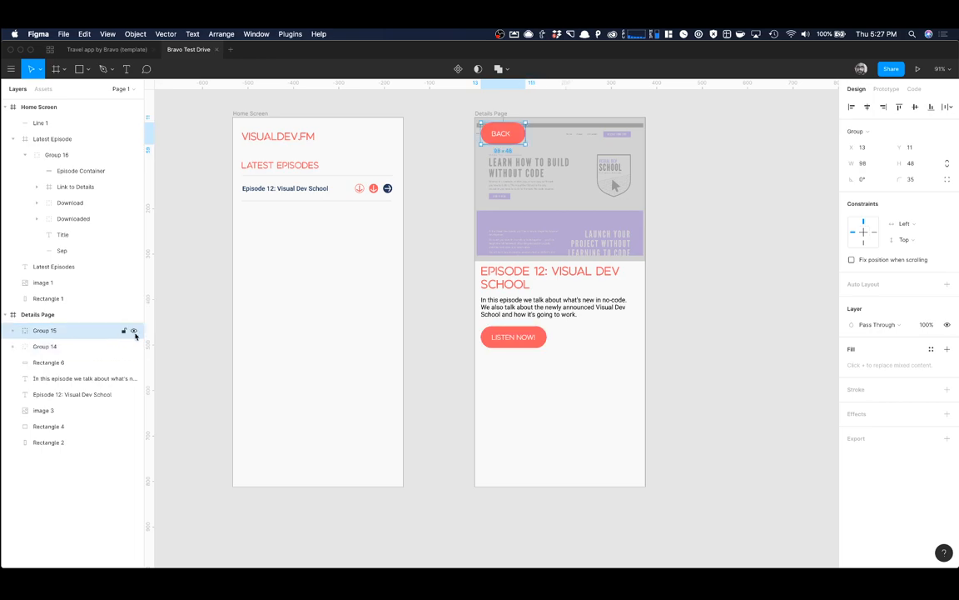
{"action": "double_click", "coordinate": [44, 330]}
{"action": "type", "text": "B"}
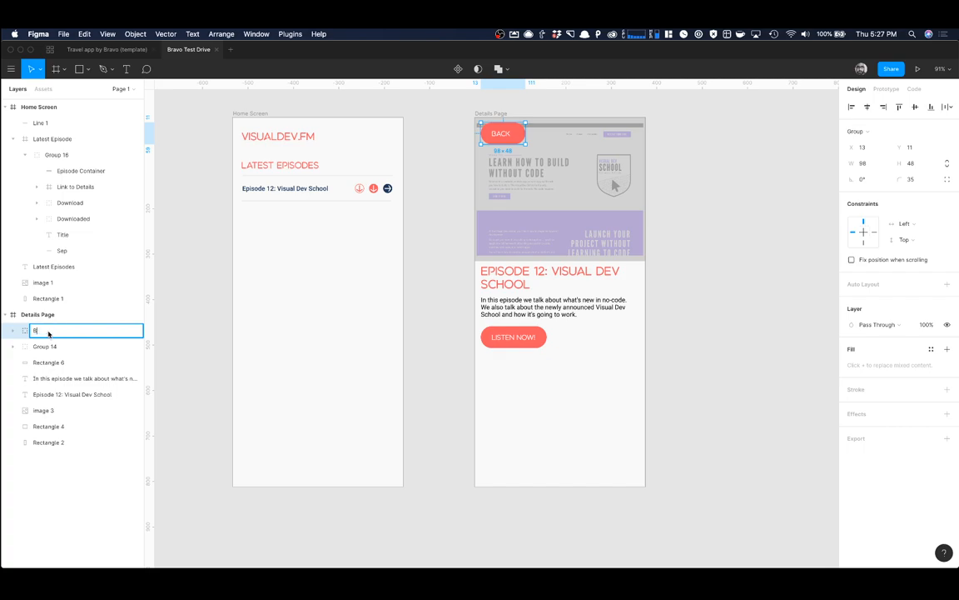
{"action": "type", "text": "ack Button"}
{"action": "key", "text": "Return"}
Step: Rename the group holding the Listen Now! button as "Listen Now"
{"action": "left_click", "coordinate": [85, 345]}
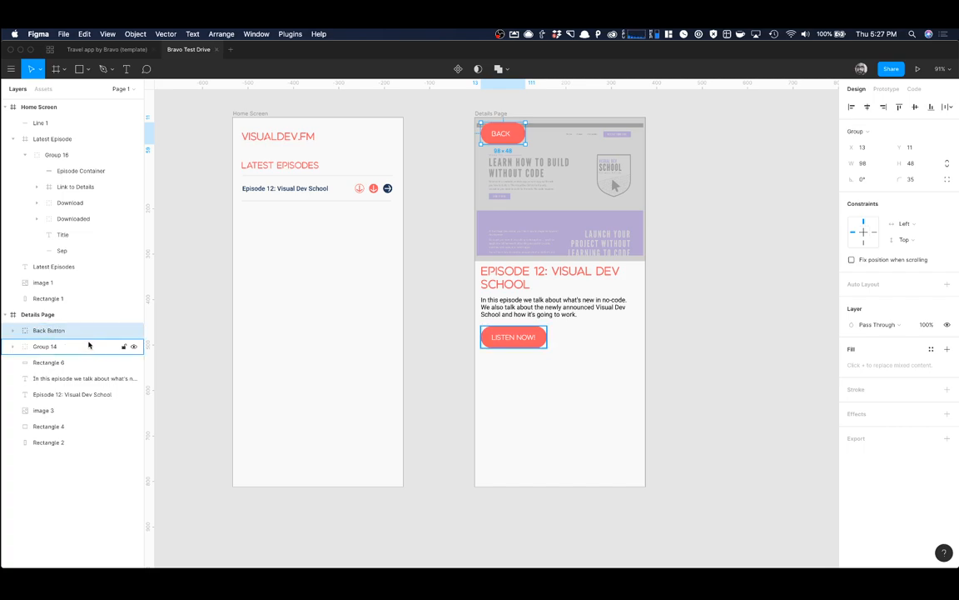
{"action": "double_click", "coordinate": [45, 346]}
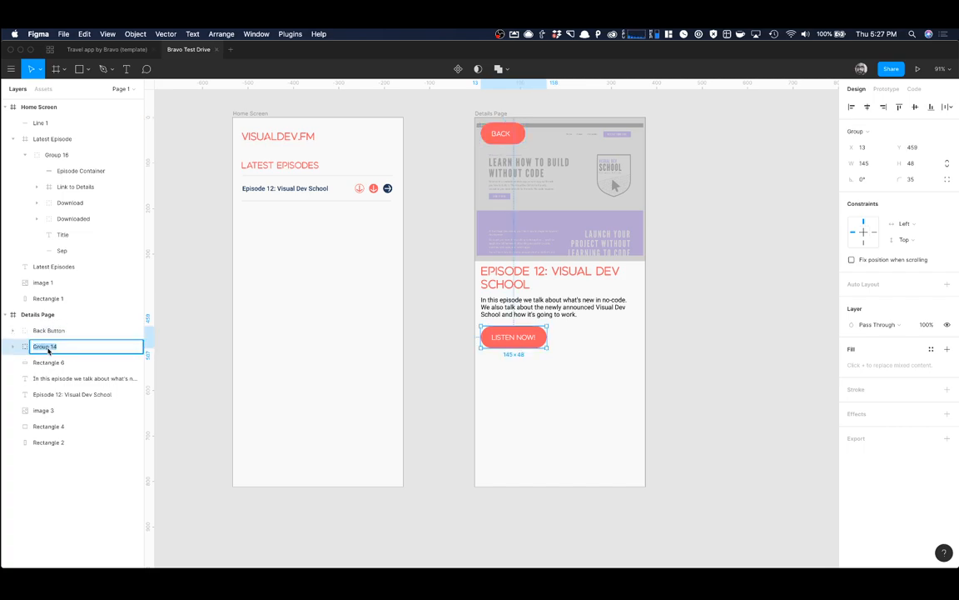
{"action": "type", "text": "Listen Now"}
{"action": "key", "text": "Return"}
Step: Rename the header image layer as "Episode Image" and move it directly beneath Rectangle 6 in the layer order
{"action": "left_click", "coordinate": [58, 363]}
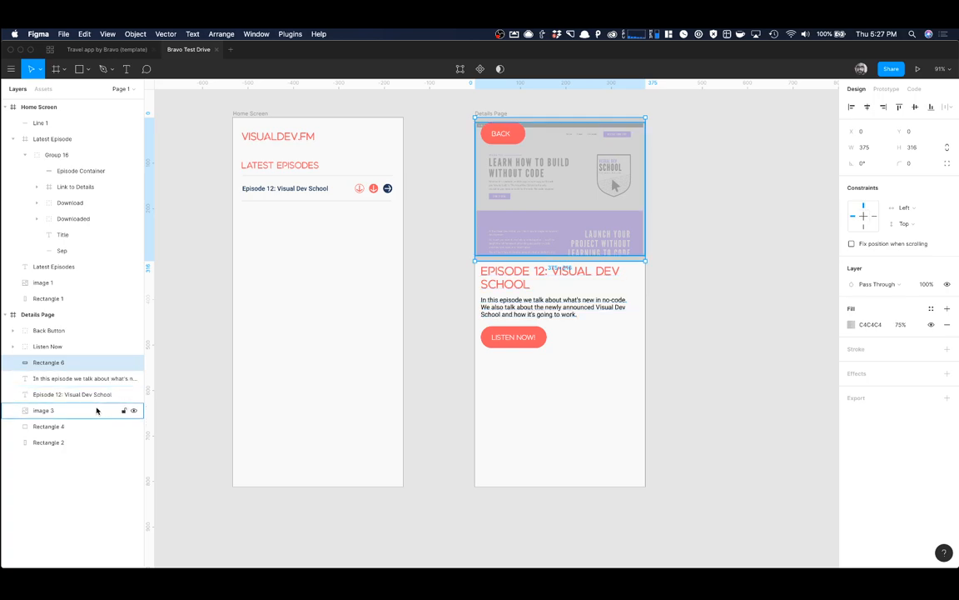
{"action": "double_click", "coordinate": [44, 411]}
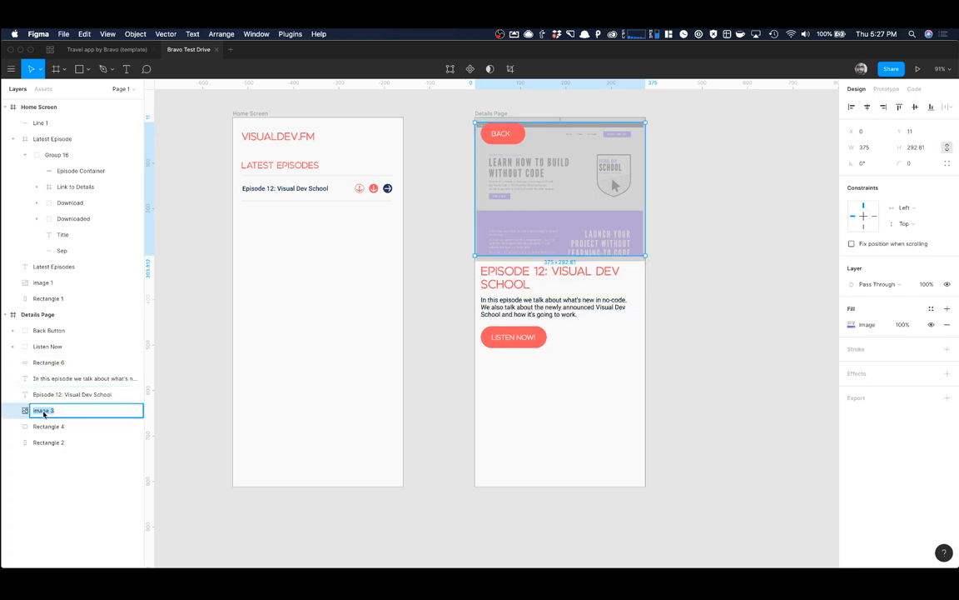
{"action": "type", "text": "Episode I"}
{"action": "key", "text": "Return"}
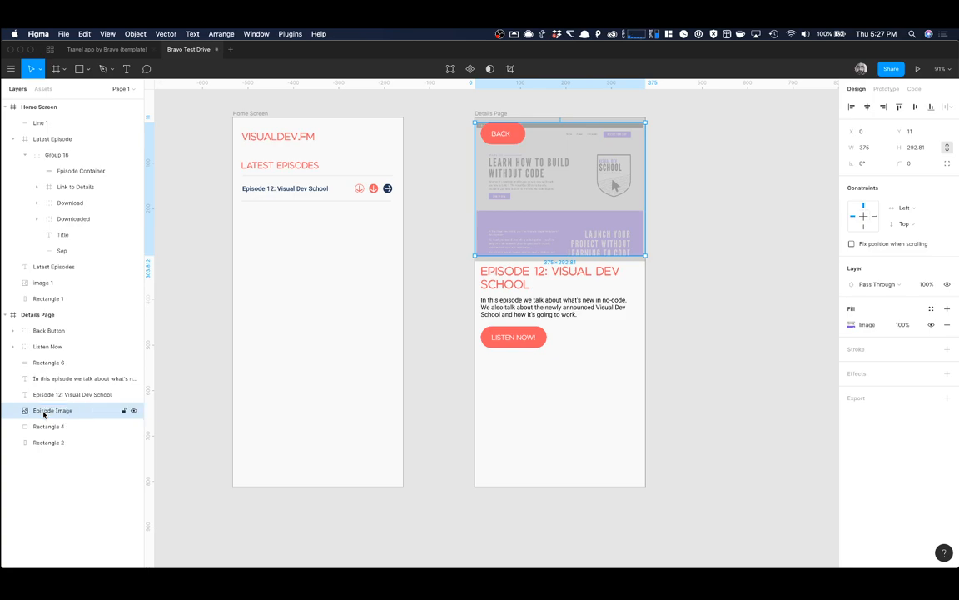
{"action": "left_click_drag", "start_coordinate": [49, 407], "coordinate": [46, 362]}
{"action": "left_click", "coordinate": [46, 362]}
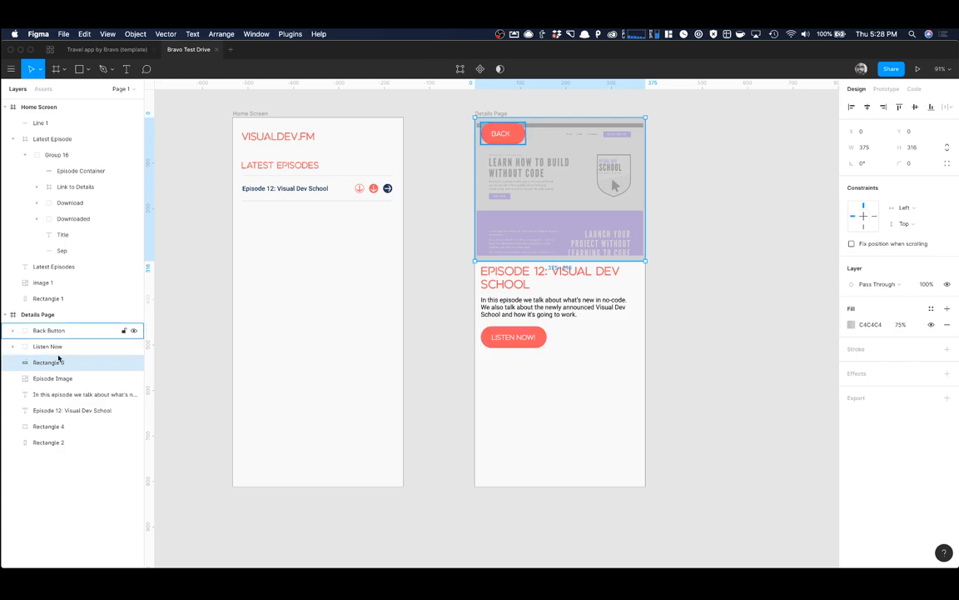
Step: Delete the redundant Rectangle 4 background from the Details Page and select Rectangle 6
{"action": "left_click", "coordinate": [50, 424]}
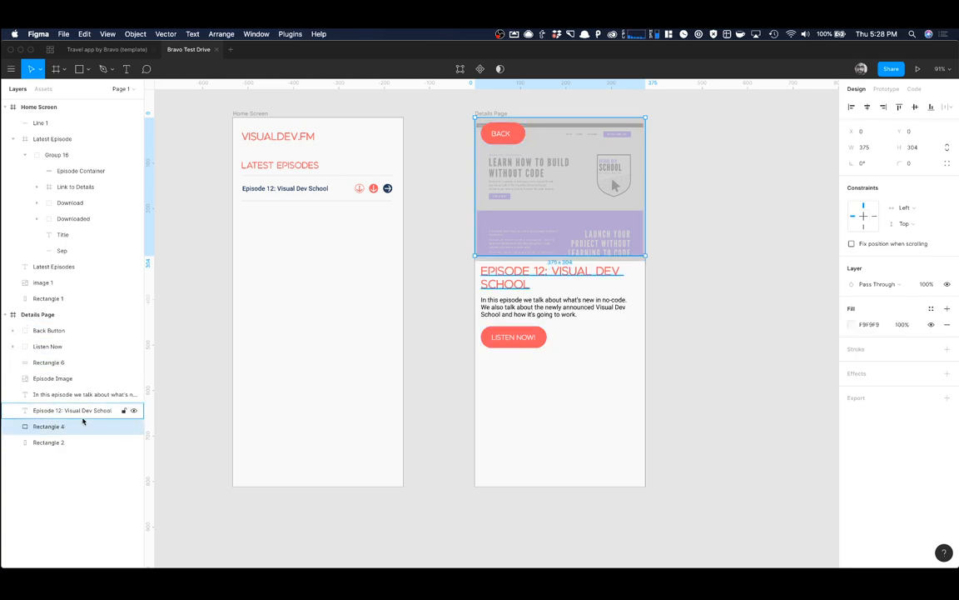
{"action": "key", "text": "Delete"}
{"action": "left_click", "coordinate": [71, 364]}
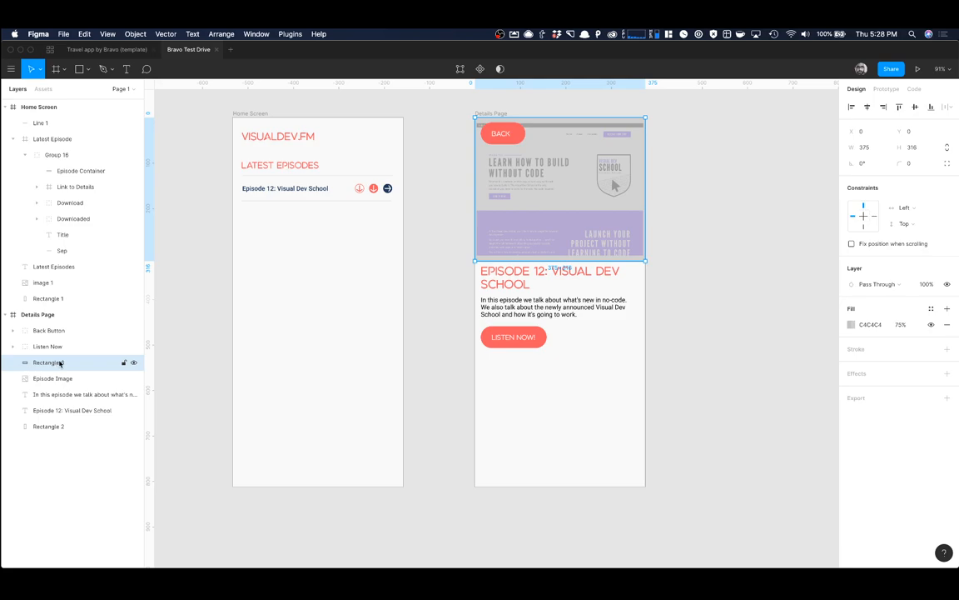
Step: Narrow the Back label's text box to 42 wide and centre it on its button at X 43, Y 26
{"action": "double_click", "coordinate": [503, 134]}
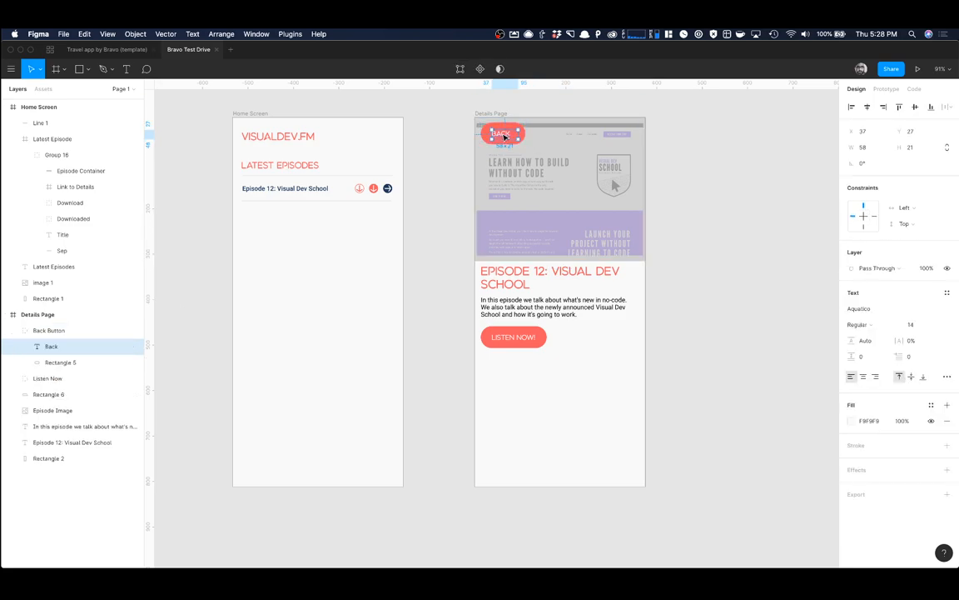
{"action": "left_click_drag", "start_coordinate": [503, 135], "coordinate": [504, 138]}
{"action": "key", "text": "super+z"}
{"action": "scroll", "coordinate": [508, 137], "scroll_direction": "left", "scroll_amount": 3}
{"action": "scroll", "coordinate": [556, 146], "scroll_direction": "down", "scroll_amount": 2}
{"action": "scroll", "coordinate": [676, 153], "scroll_direction": "right", "scroll_amount": 3}
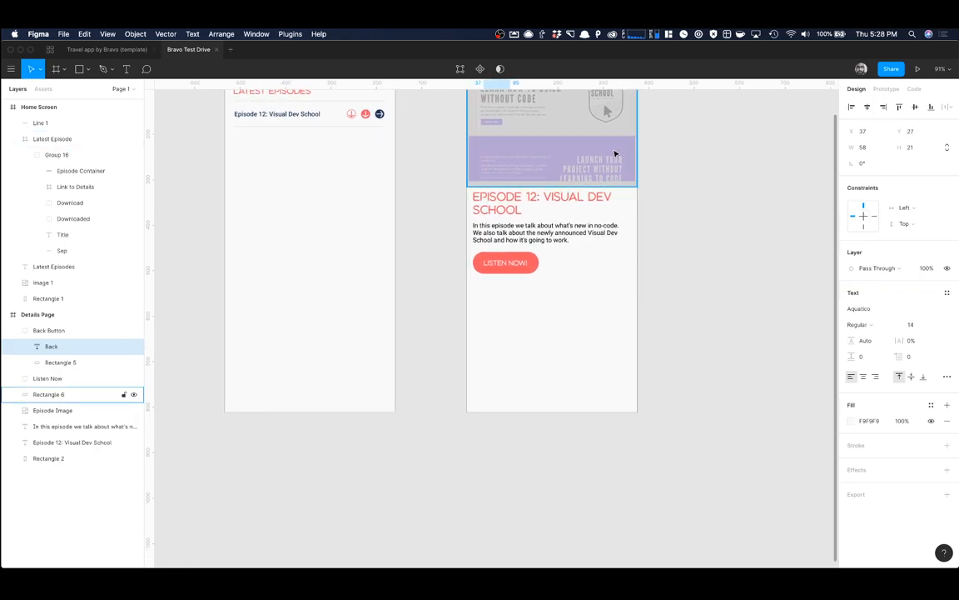
{"action": "scroll", "coordinate": [500, 183], "scroll_direction": "up", "scroll_amount": 3}
{"action": "scroll", "coordinate": [472, 190], "scroll_direction": "up", "scroll_amount": 5}
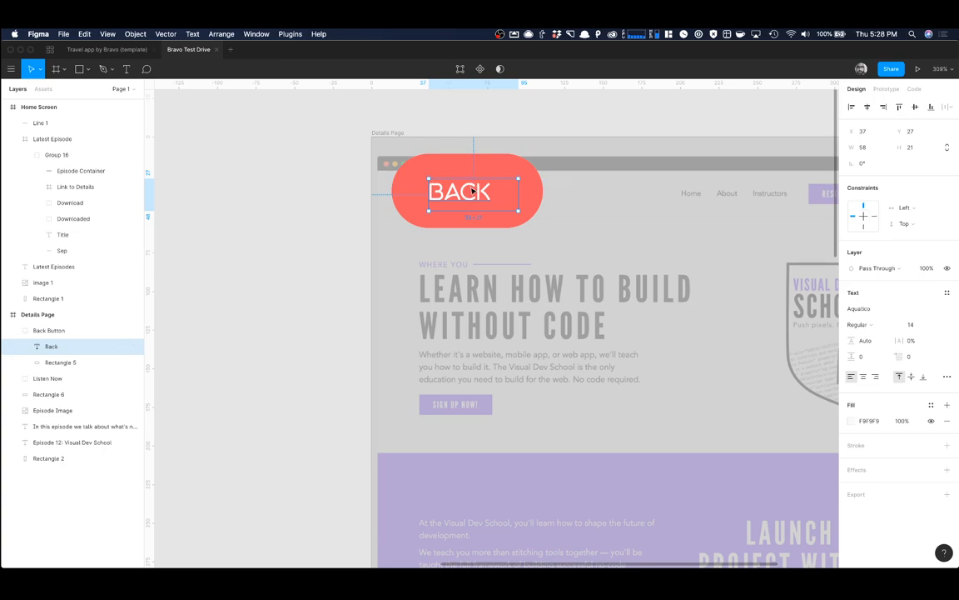
{"action": "left_click_drag", "start_coordinate": [472, 191], "coordinate": [479, 190]}
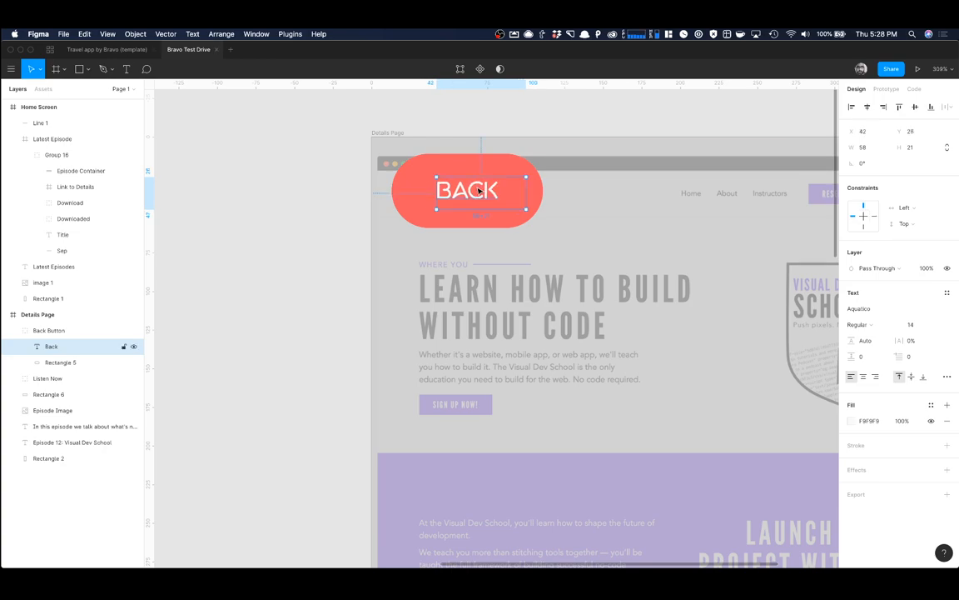
{"action": "left_click_drag", "start_coordinate": [532, 192], "coordinate": [477, 199]}
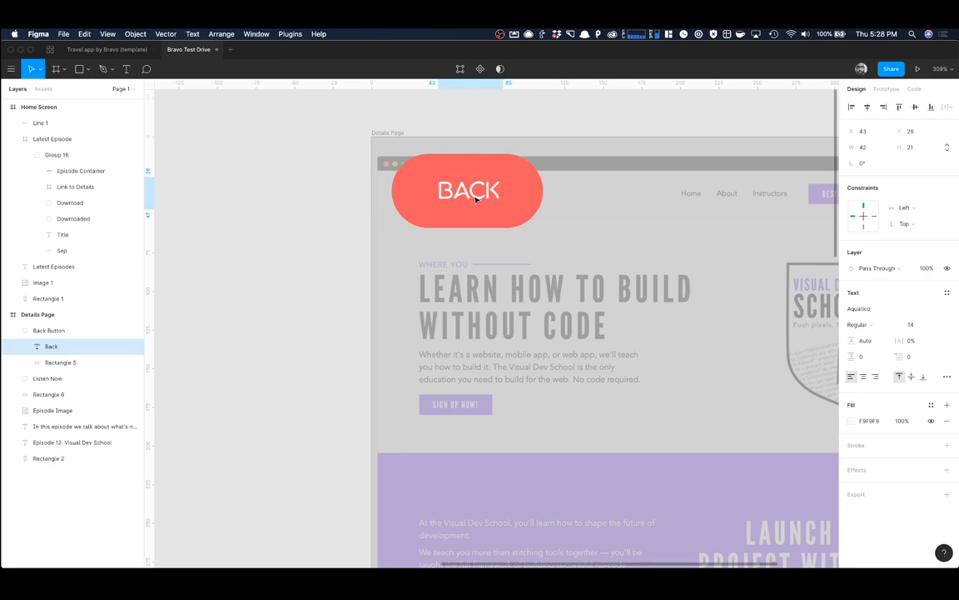
{"action": "key", "text": "shift+1"}
{"action": "scroll", "coordinate": [483, 230], "scroll_direction": "down", "scroll_amount": 3}
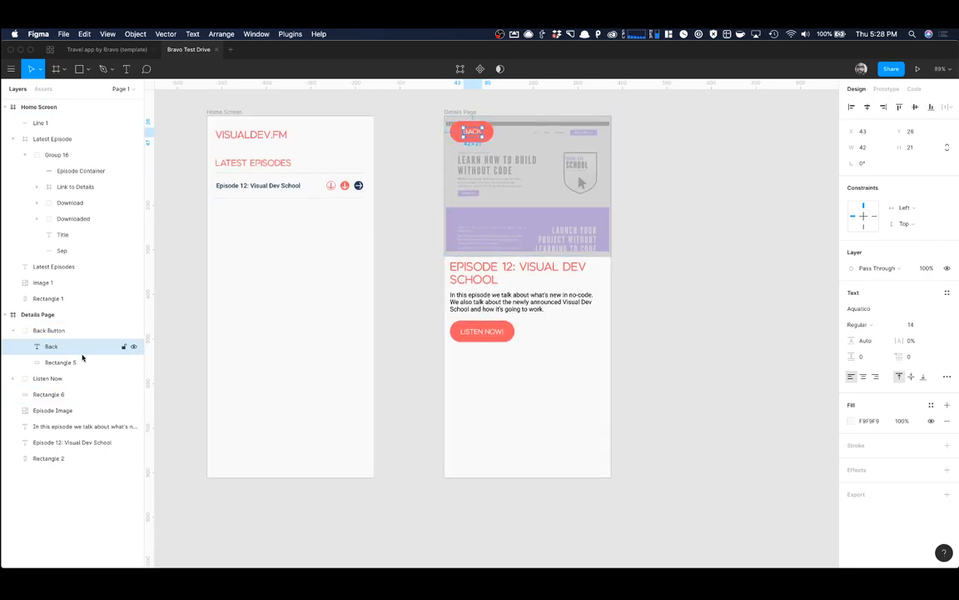
Step: Collapse the Back Button group and rename Rectangle 6 as "Top Container"
{"action": "left_click", "coordinate": [13, 330]}
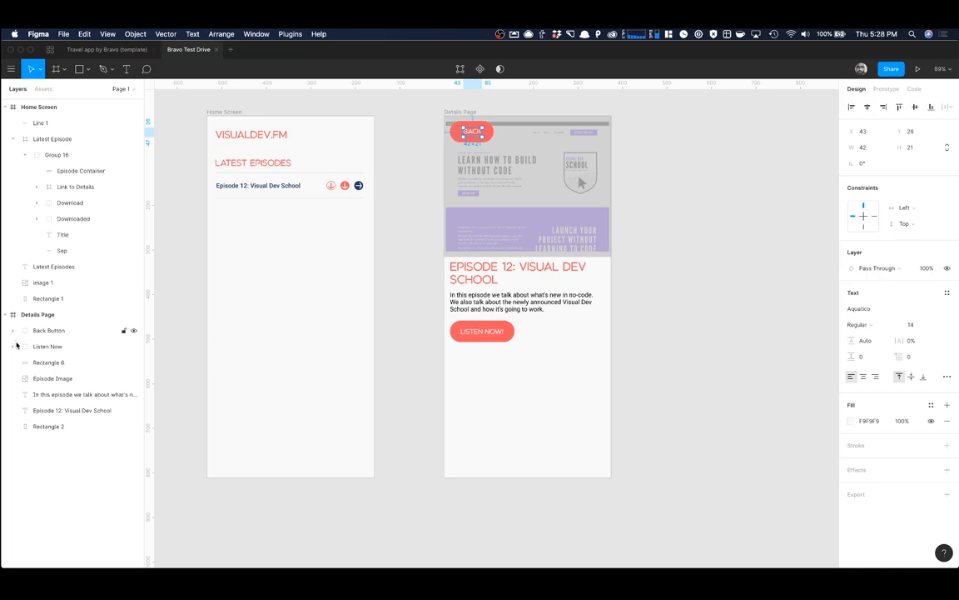
{"action": "left_click", "coordinate": [55, 363]}
{"action": "double_click", "coordinate": [52, 363]}
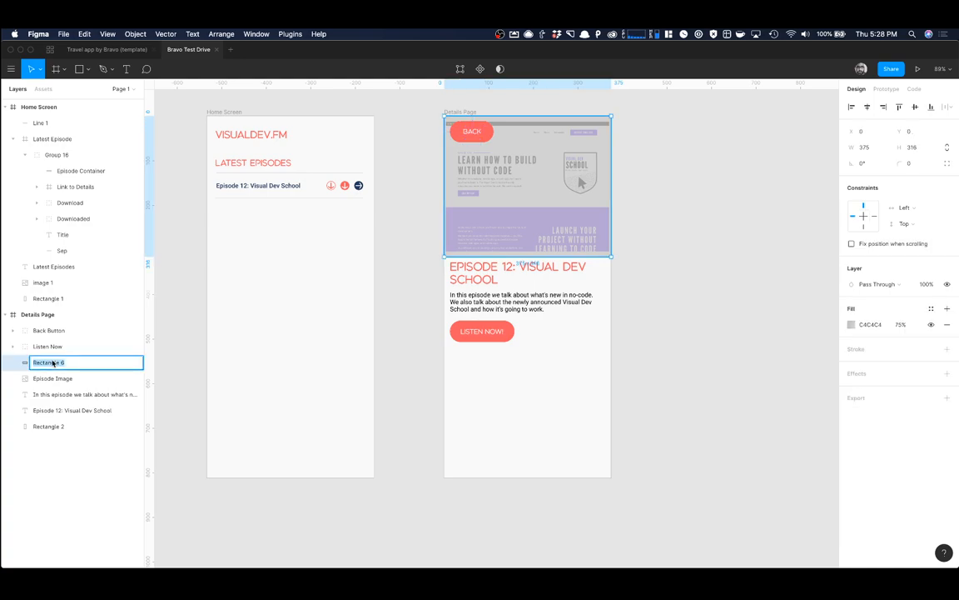
{"action": "type", "text": "Top Container"}
{"action": "key", "text": "Return"}
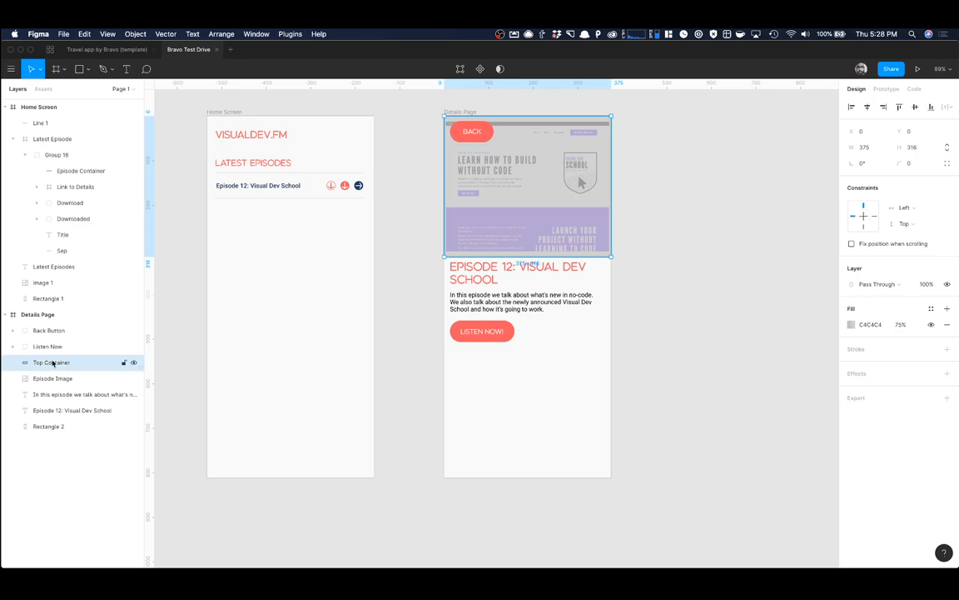
Step: Reorder the layers so Episode Image sits directly above Top Container, with both between Back Button and Listen Now
{"action": "left_click", "coordinate": [57, 346]}
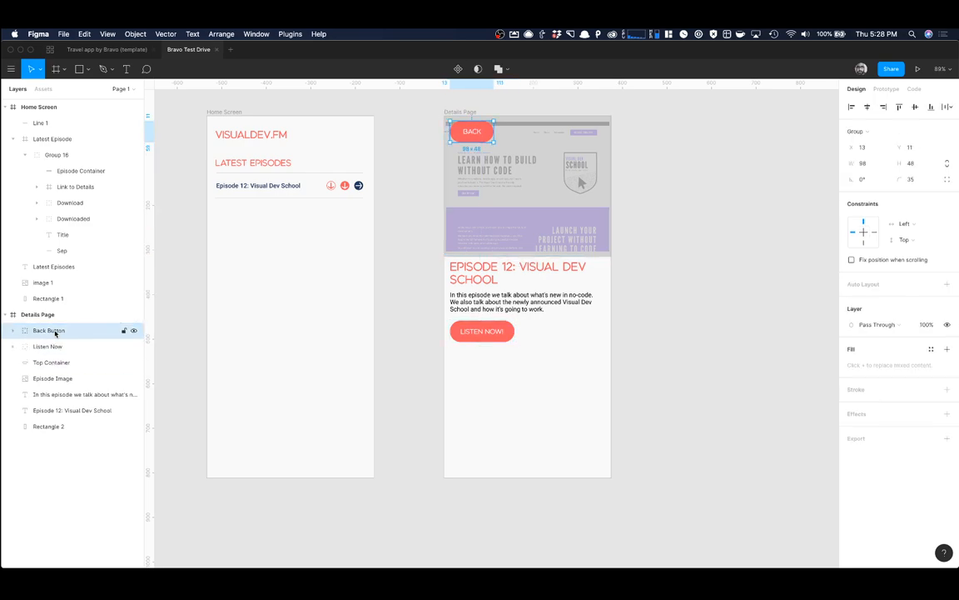
{"action": "left_click_drag", "start_coordinate": [52, 363], "coordinate": [59, 345]}
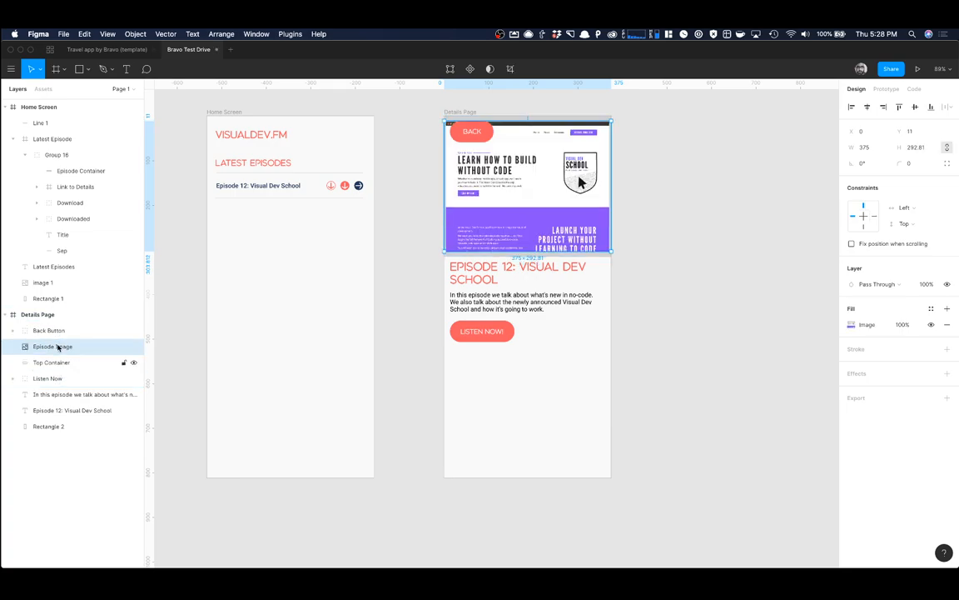
{"action": "left_click", "coordinate": [60, 359]}
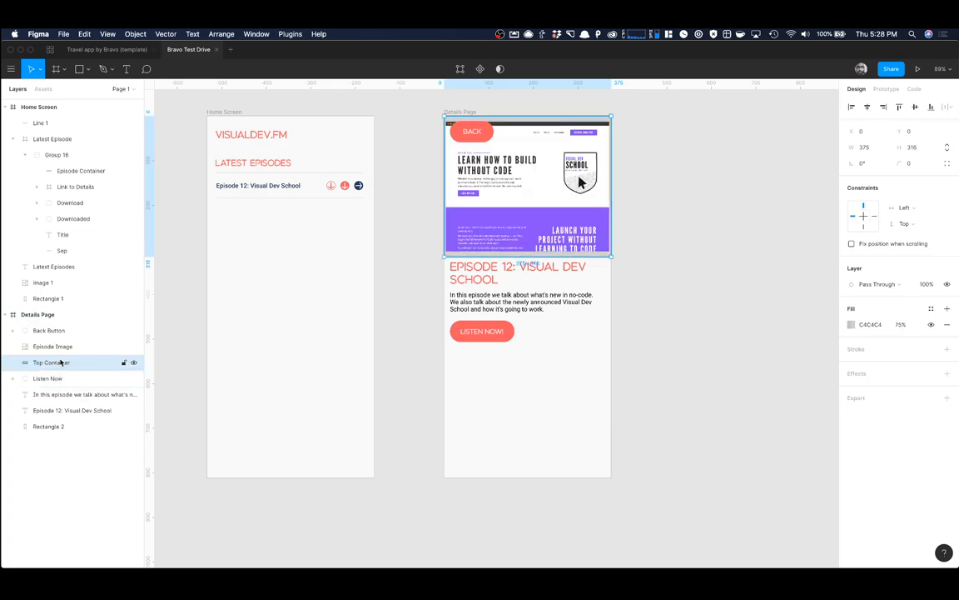
Step: Set Top Container's fill opacity to 0% and group it with Episode Image and Back Button as "Top Content"
{"action": "left_click", "coordinate": [851, 324]}
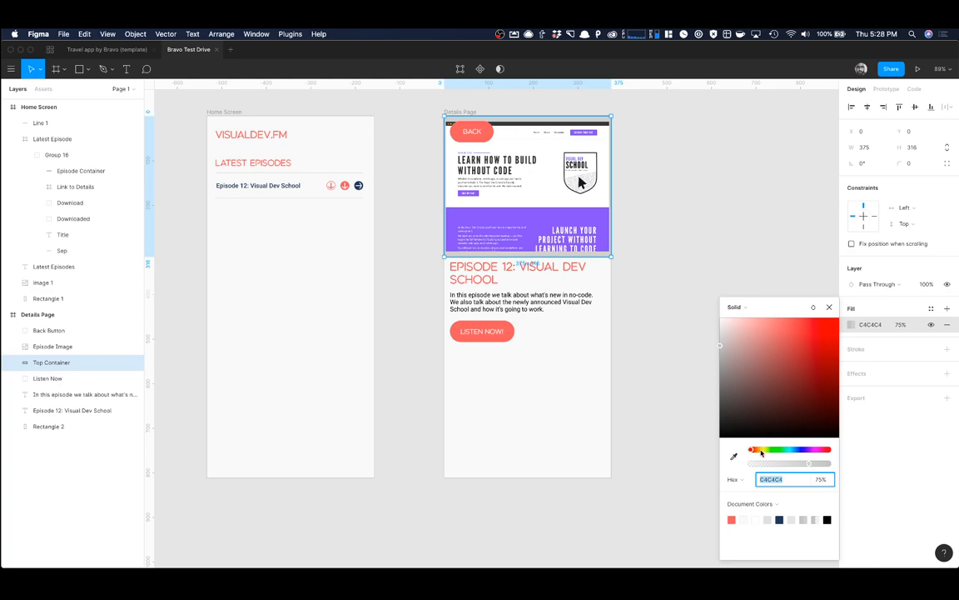
{"action": "left_click_drag", "start_coordinate": [784, 464], "coordinate": [736, 460]}
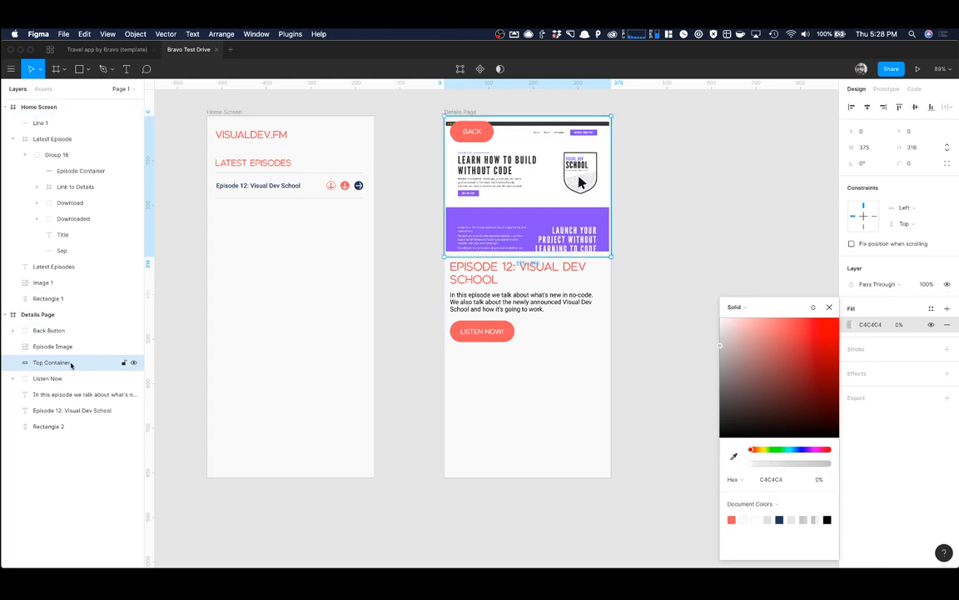
{"action": "left_click", "coordinate": [68, 335], "text": "shift"}
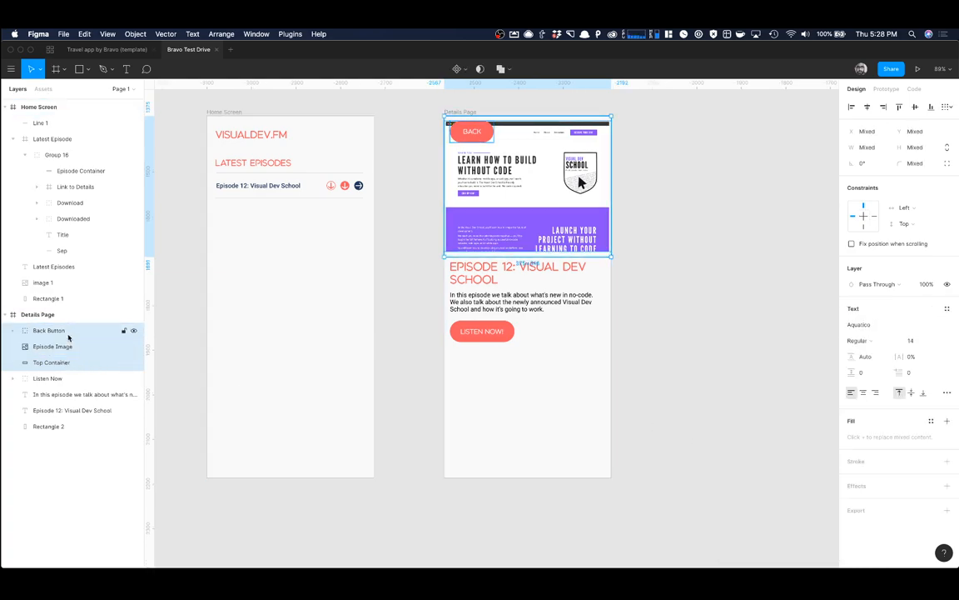
{"action": "key", "text": "super+g"}
{"action": "double_click", "coordinate": [41, 330]}
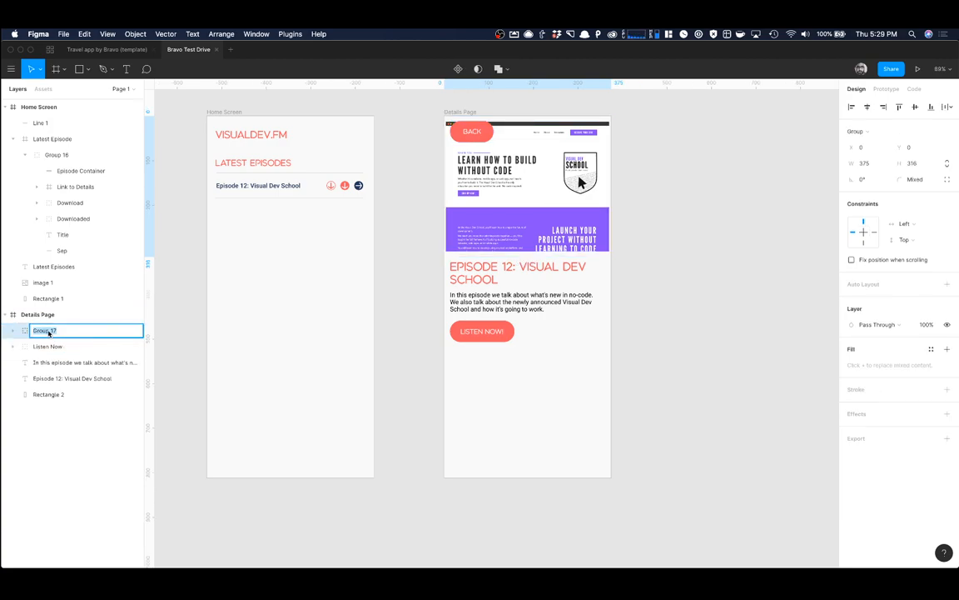
{"action": "type", "text": "Top"}
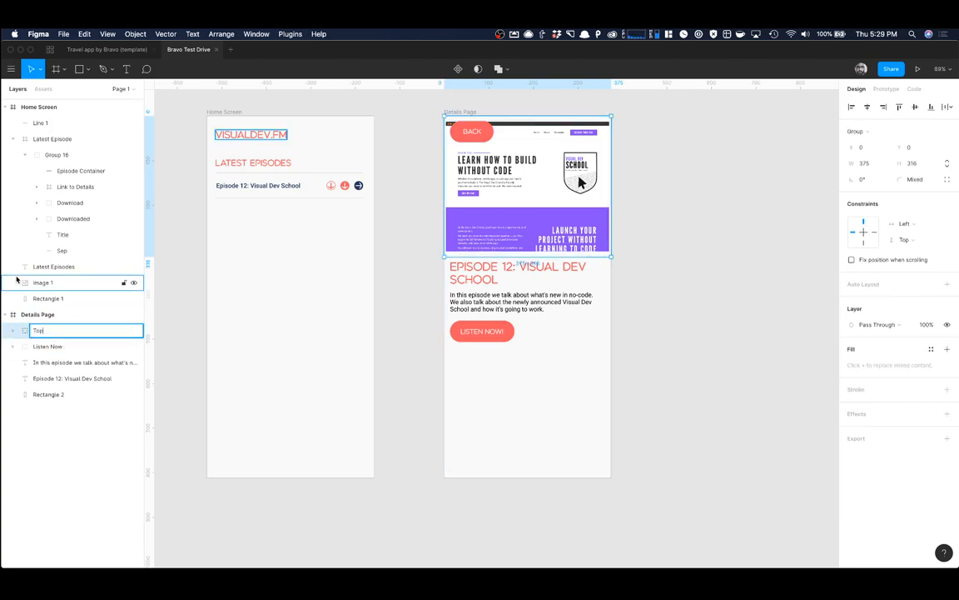
{"action": "type", "text": " Content"}
{"action": "key", "text": "Return"}
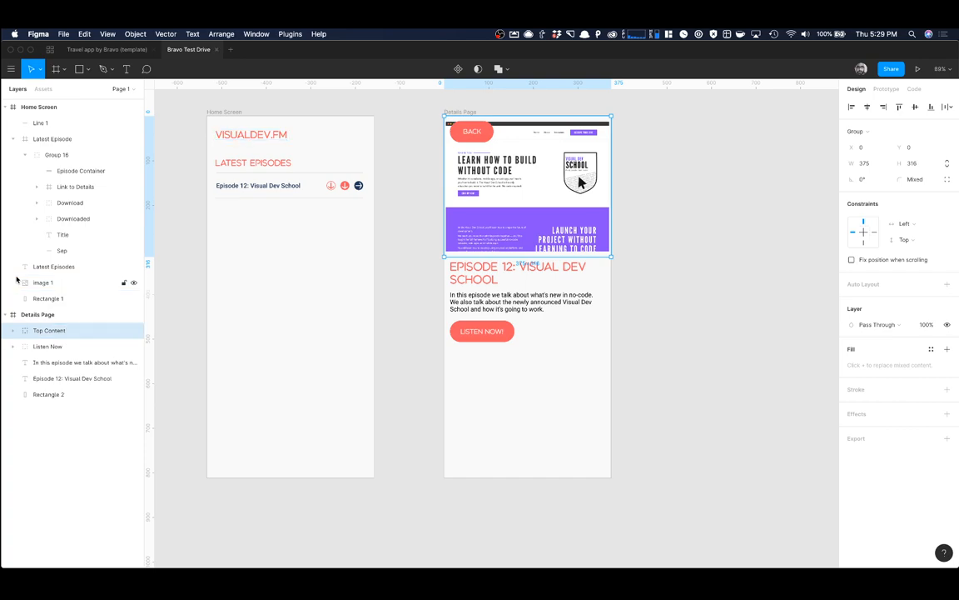
Step: Draw a 375 by 227 rectangle behind the episode details at Y 312 and place its layer directly below Listen Now
{"action": "left_click", "coordinate": [50, 346]}
{"action": "left_click", "coordinate": [53, 362]}
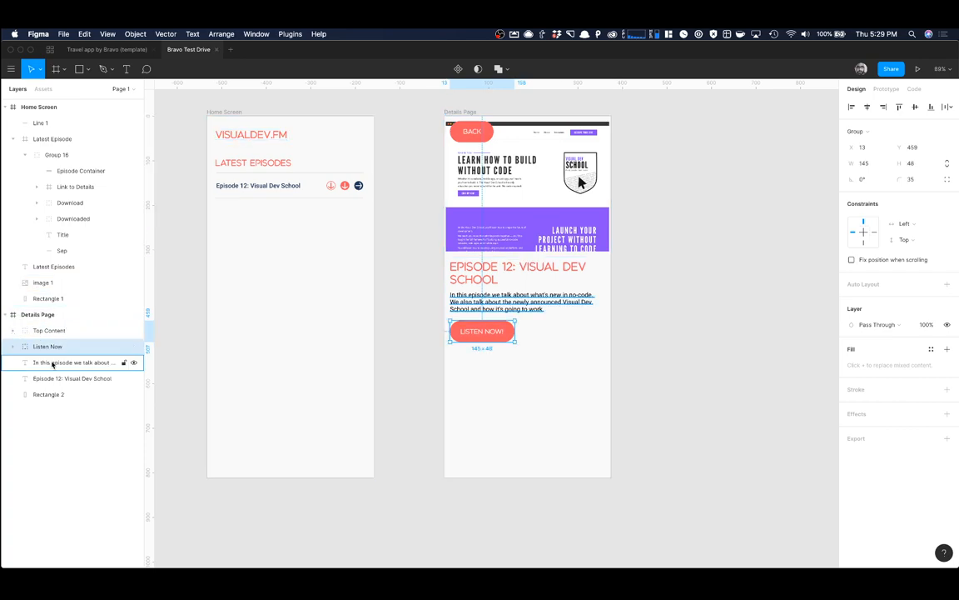
{"action": "left_click", "coordinate": [52, 378]}
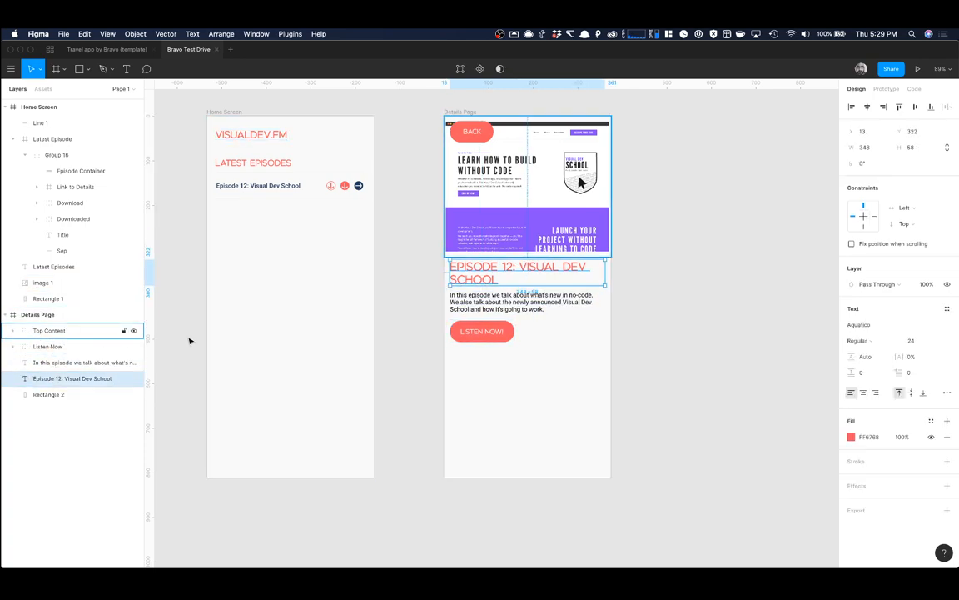
{"action": "left_click", "coordinate": [79, 69]}
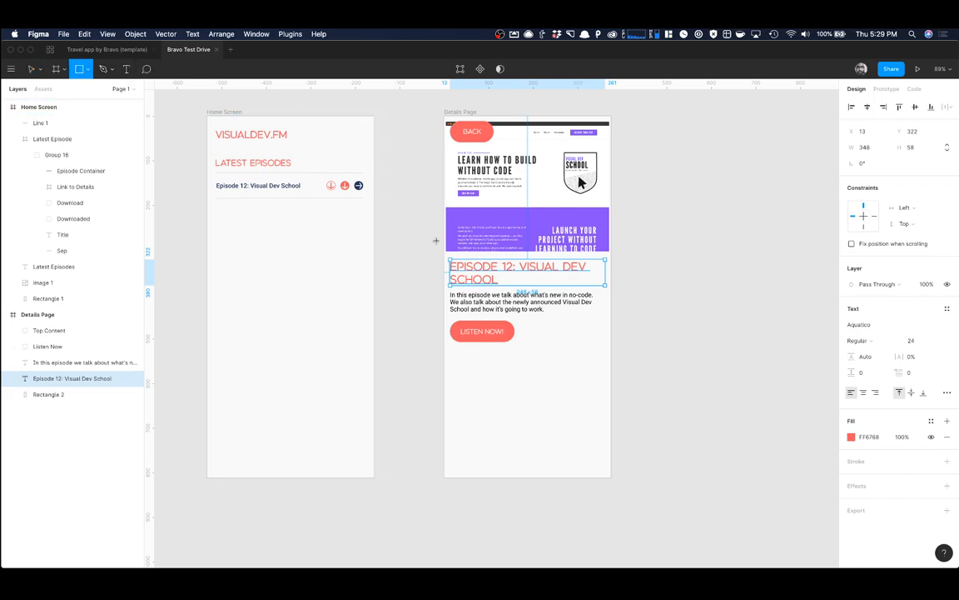
{"action": "mouse_move", "coordinate": [445, 256]}
{"action": "left_mouse_down"}
{"action": "mouse_move", "coordinate": [524, 322]}
{"action": "mouse_move", "coordinate": [612, 358]}
{"action": "left_mouse_up"}
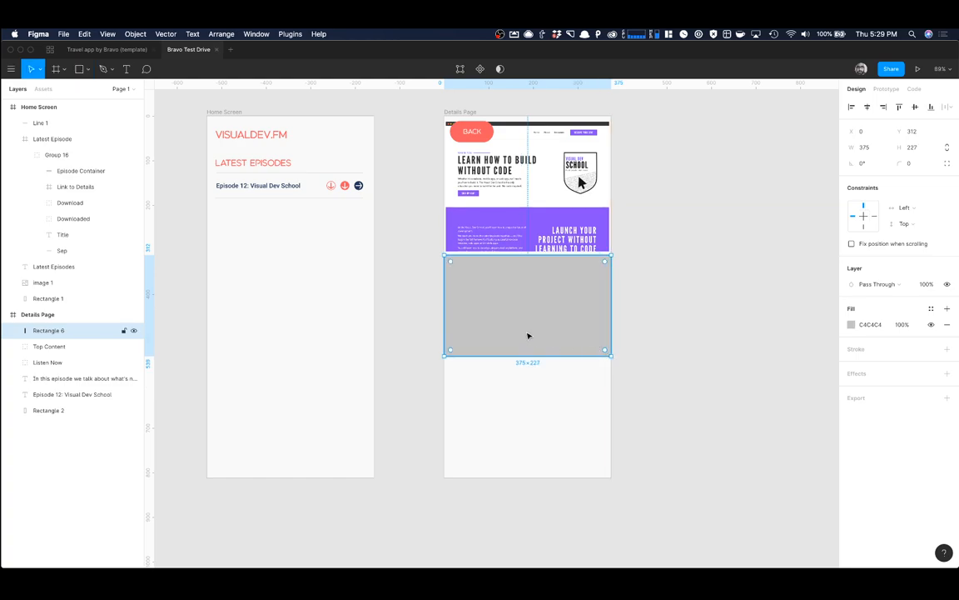
{"action": "left_click_drag", "start_coordinate": [50, 331], "coordinate": [54, 370]}
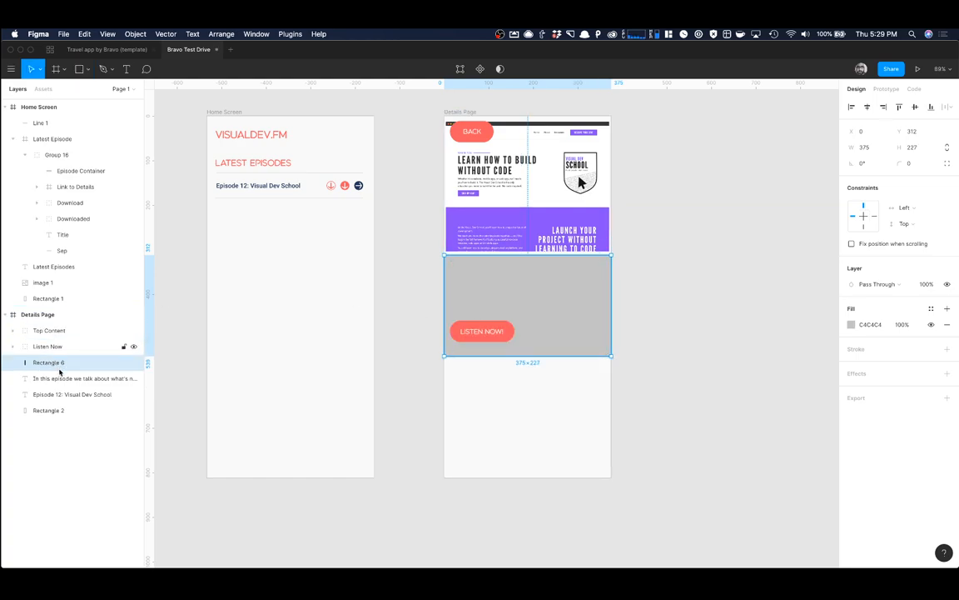
Step: Group Rectangle 6, the episode description, the episode title and Rectangle 2 under the name "Bottom Content"
{"action": "left_click", "coordinate": [51, 410], "text": "shift"}
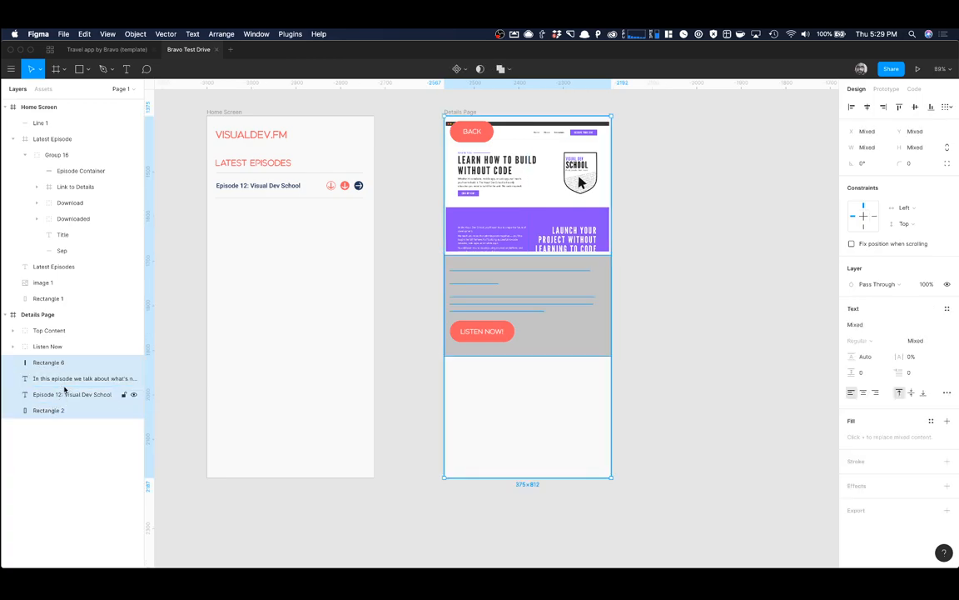
{"action": "key", "text": "super+g"}
{"action": "double_click", "coordinate": [45, 362]}
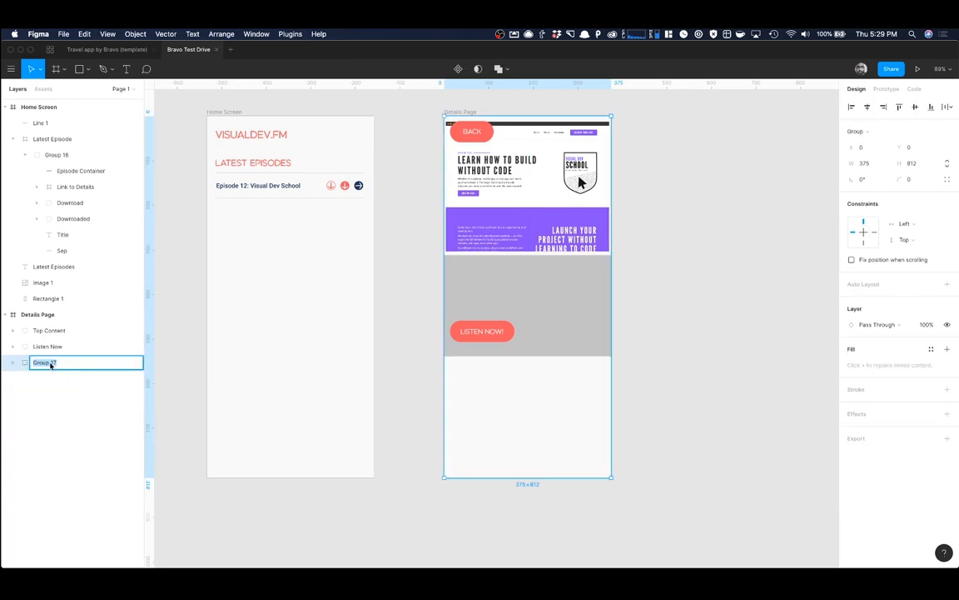
{"action": "type", "text": "Bottom Contetn"}
{"action": "key", "text": "Return"}
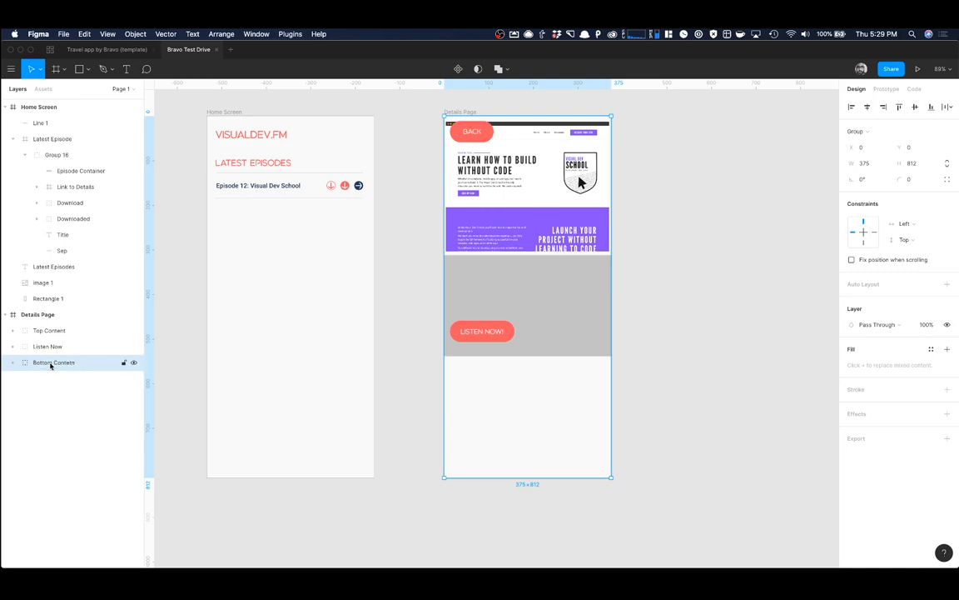
{"action": "double_click", "coordinate": [72, 364]}
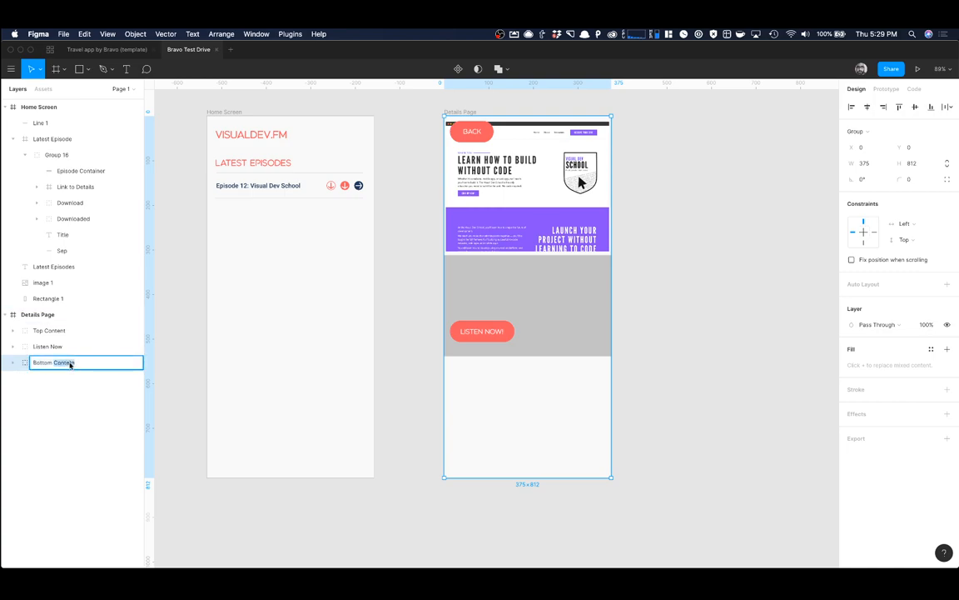
{"action": "key", "text": "BackSpace"}
{"action": "key", "text": "BackSpace"}
{"action": "key", "text": "BackSpace"}
{"action": "key", "text": "BackSpace"}
{"action": "key", "text": "BackSpace"}
{"action": "key", "text": "BackSpace"}
{"action": "type", "text": "ontent"}
{"action": "key", "text": "Return"}
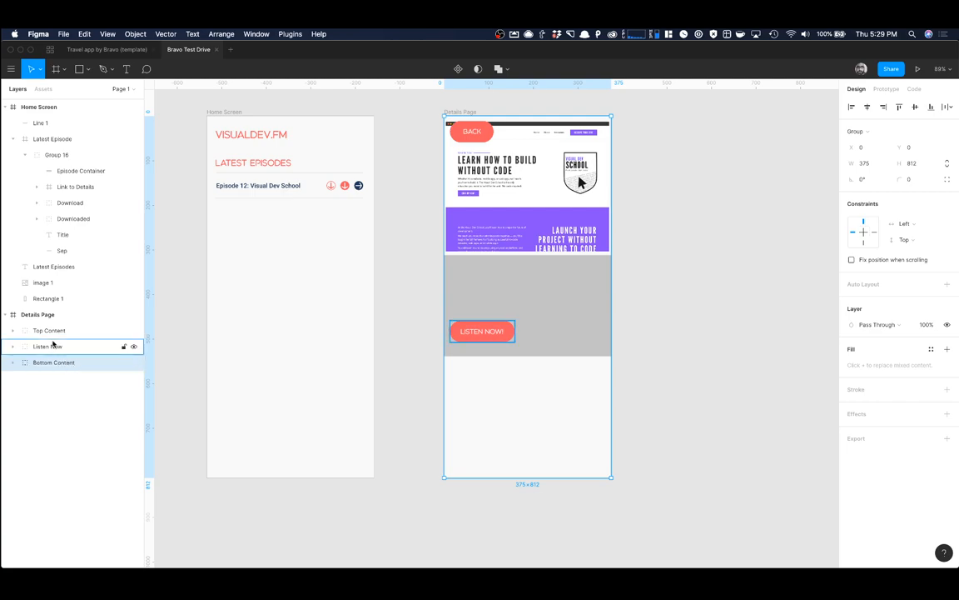
Step: Move Listen Now into the Bottom Content group and send Rectangle 6 to the lowest layer in that group
{"action": "left_click", "coordinate": [50, 346]}
{"action": "left_click_drag", "start_coordinate": [53, 364], "coordinate": [51, 364]}
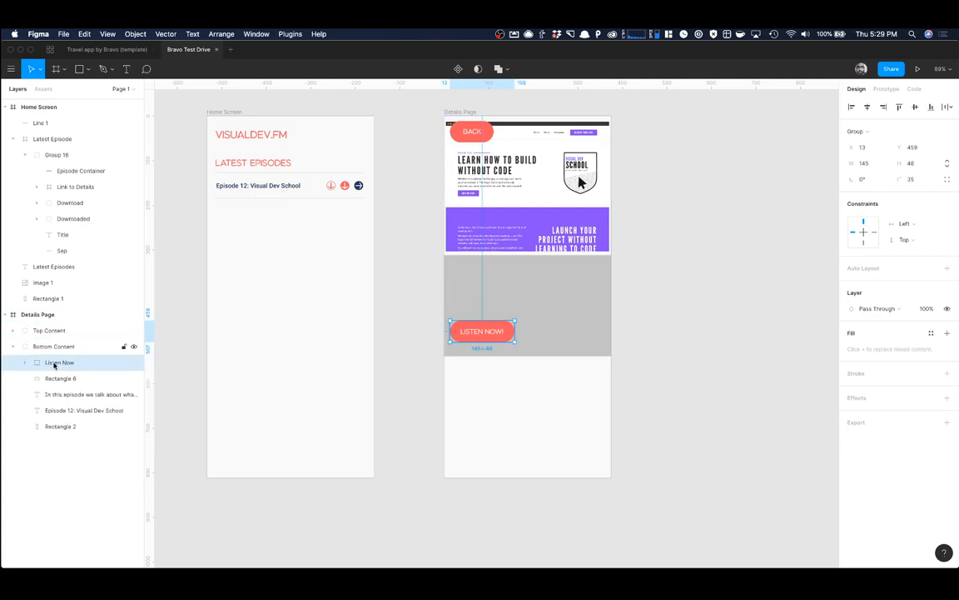
{"action": "left_click", "coordinate": [85, 428]}
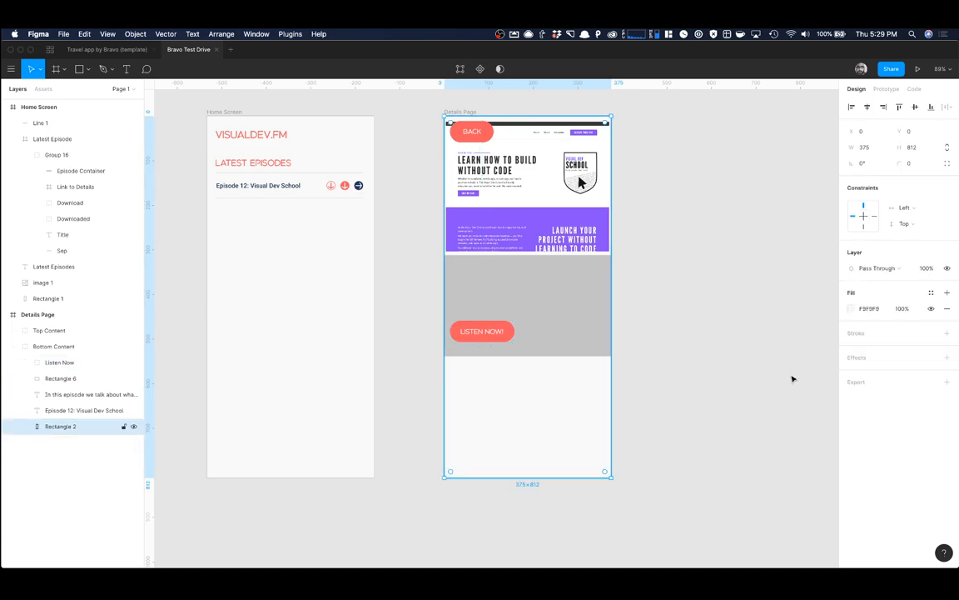
{"action": "left_click", "coordinate": [125, 378]}
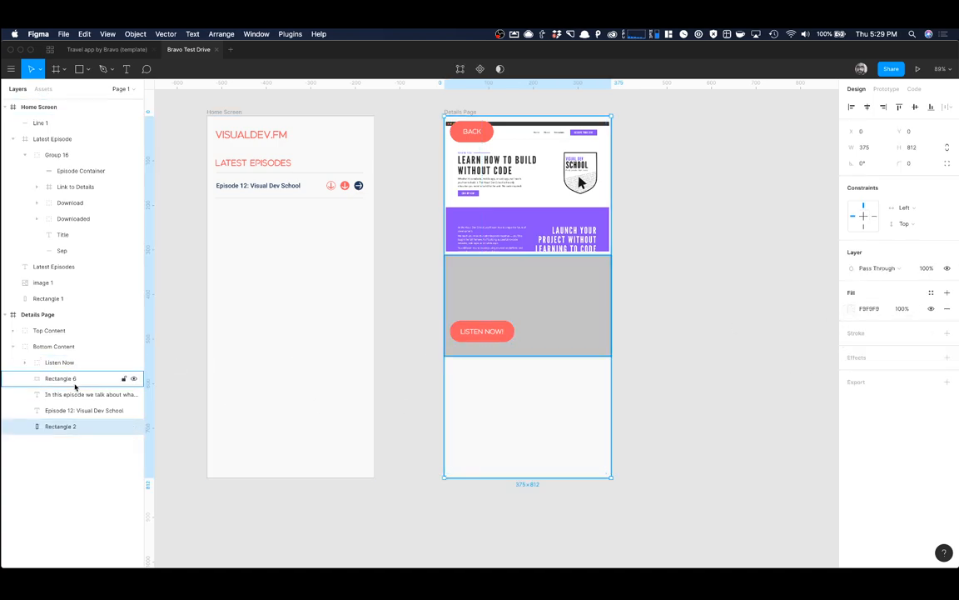
{"action": "left_click_drag", "start_coordinate": [75, 381], "coordinate": [75, 431]}
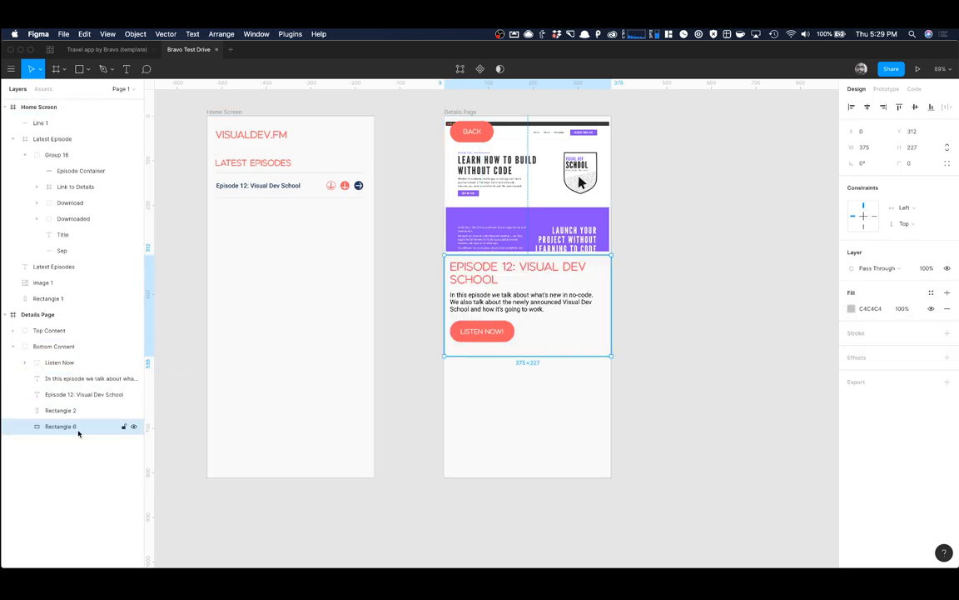
Step: Set Rectangle 6's fill opacity to 0% and collapse the Bottom Content group
{"action": "left_click", "coordinate": [851, 308]}
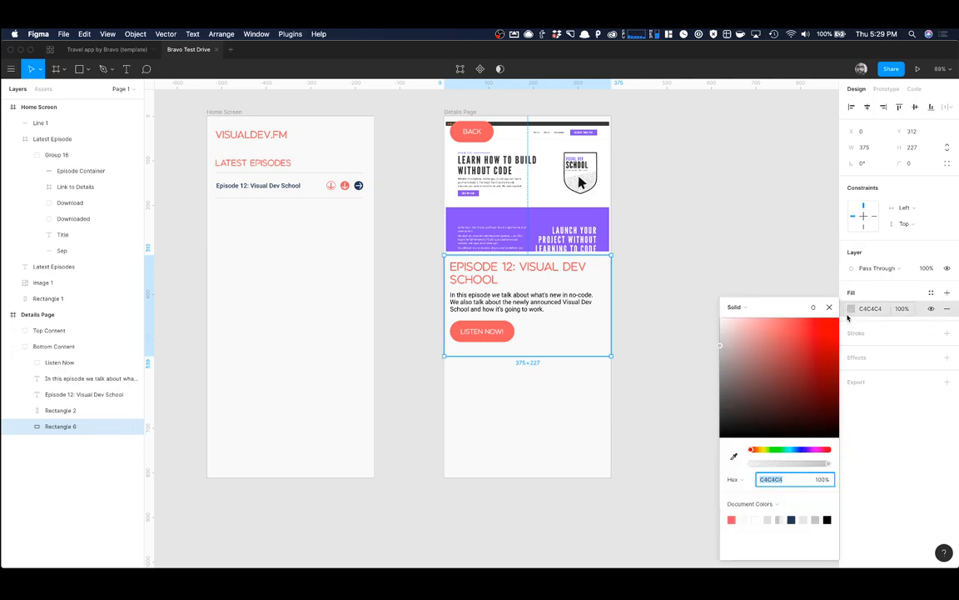
{"action": "left_click_drag", "start_coordinate": [766, 462], "coordinate": [741, 464]}
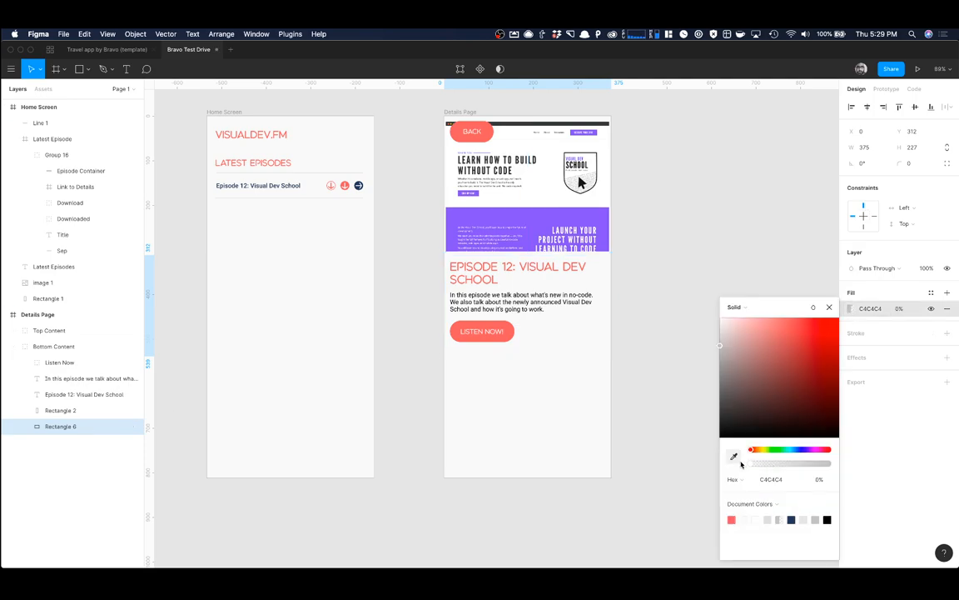
{"action": "left_click", "coordinate": [828, 308]}
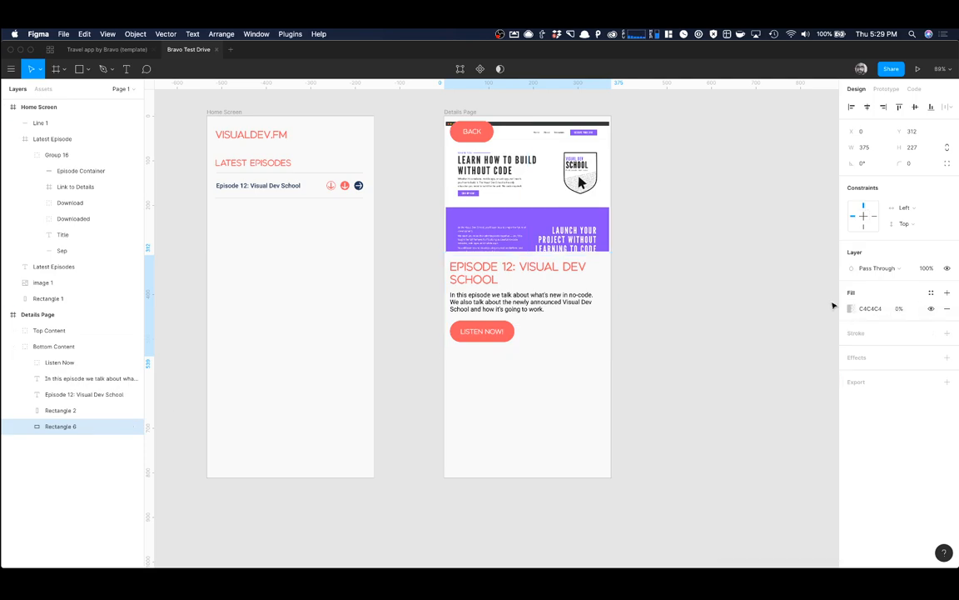
{"action": "left_click", "coordinate": [13, 345]}
Step: Wrap the Top Content group in a frame and name the frame "Top Content"
{"action": "left_click", "coordinate": [52, 331]}
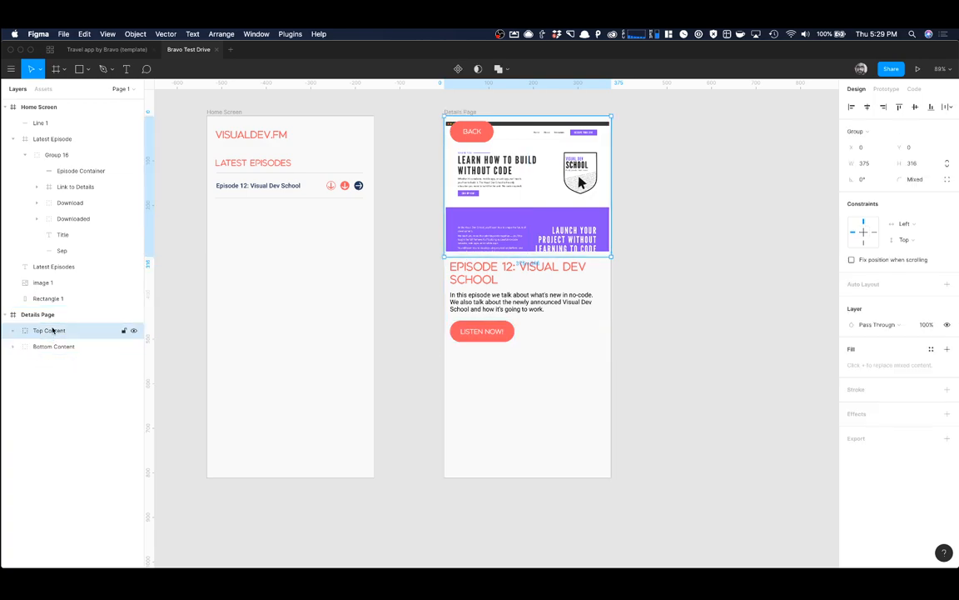
{"action": "key", "text": "super+alt+g"}
{"action": "double_click", "coordinate": [43, 331]}
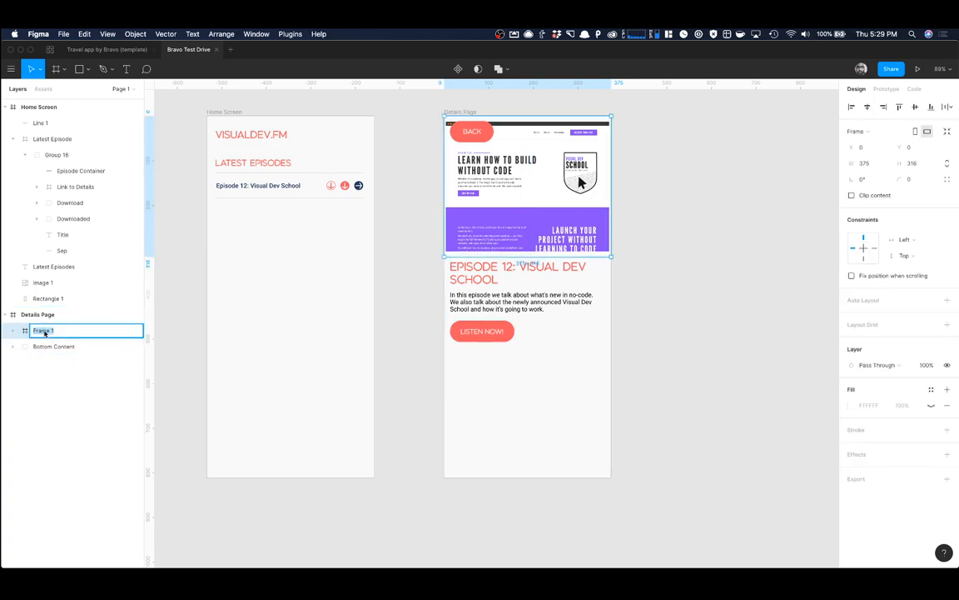
{"action": "type", "text": "Top Content"}
{"action": "key", "text": "Return"}
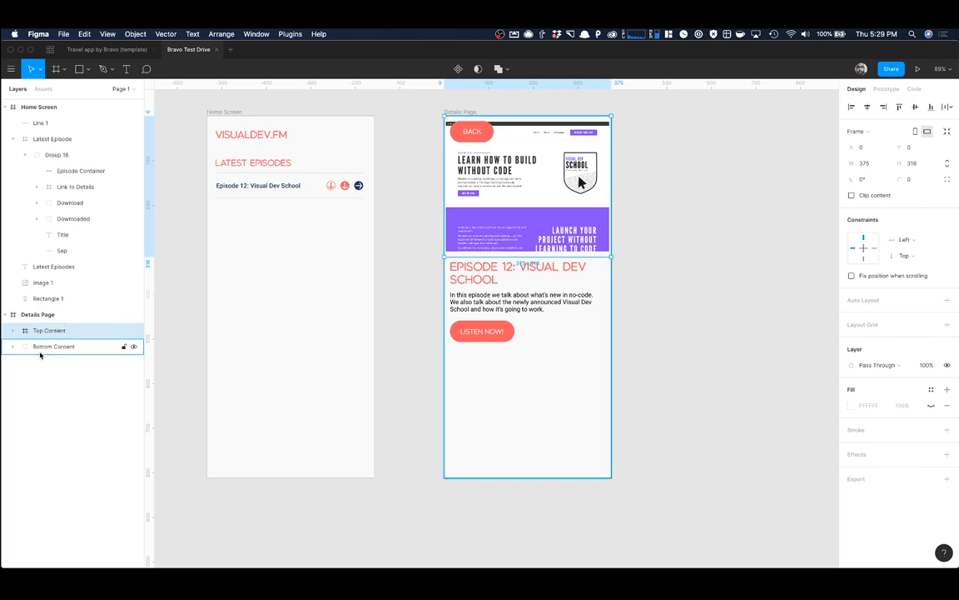
Step: Wrap the Bottom Content group in a frame and name the frame "Bottom Content"
{"action": "left_click", "coordinate": [40, 353]}
{"action": "key", "text": "super+alt+g"}
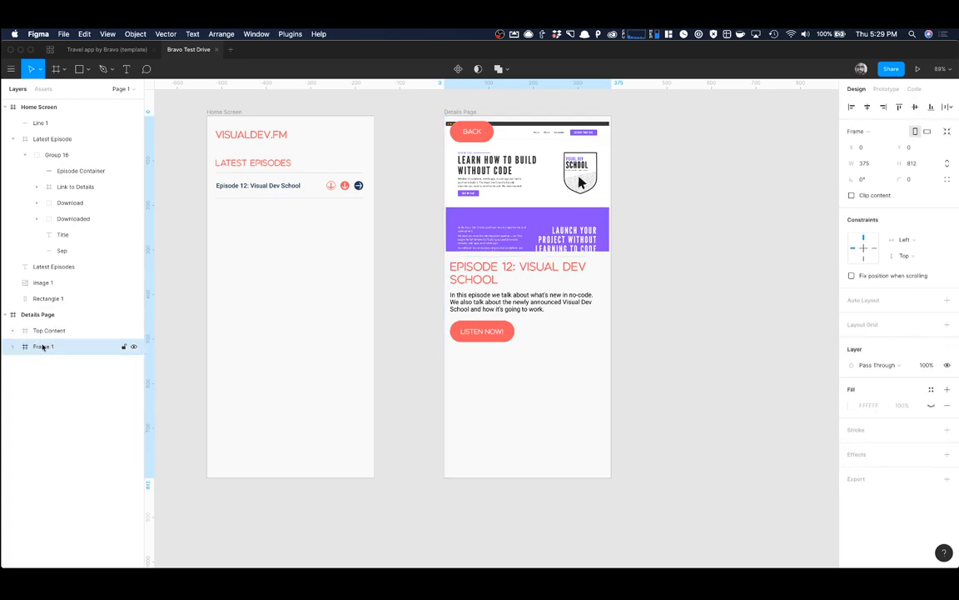
{"action": "double_click", "coordinate": [41, 346]}
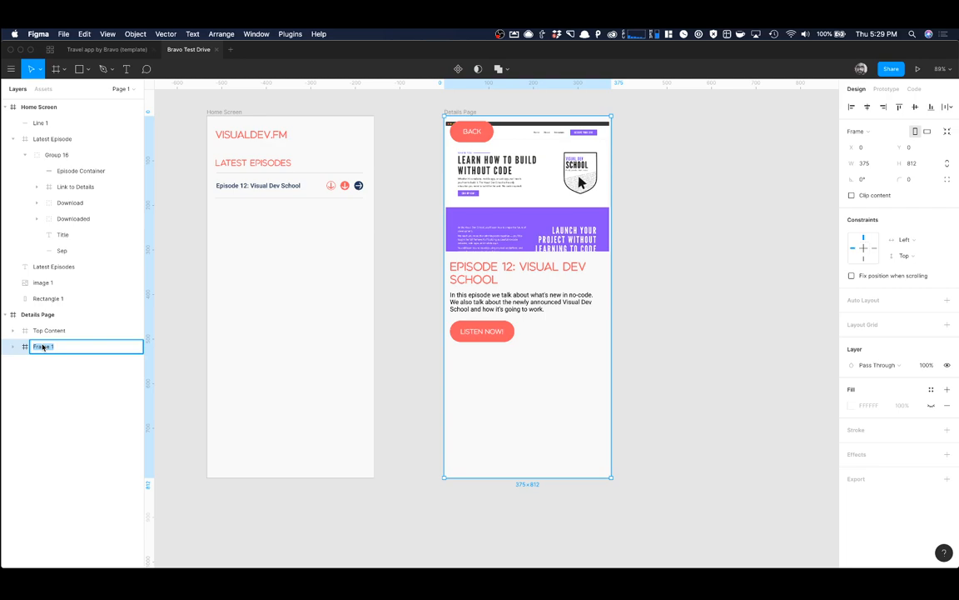
{"action": "type", "text": "Bottom Content"}
{"action": "key", "text": "Return"}
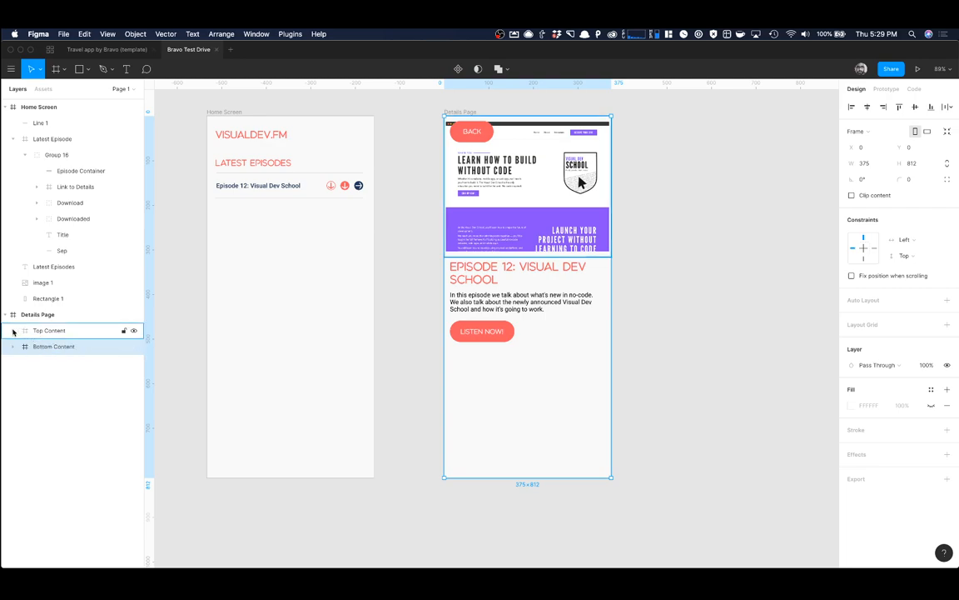
Step: Wrap the Back Button group inside Top Content in a frame and name the frame "Back Button"
{"action": "left_click", "coordinate": [13, 330]}
{"action": "left_click", "coordinate": [28, 346]}
{"action": "left_click", "coordinate": [60, 363]}
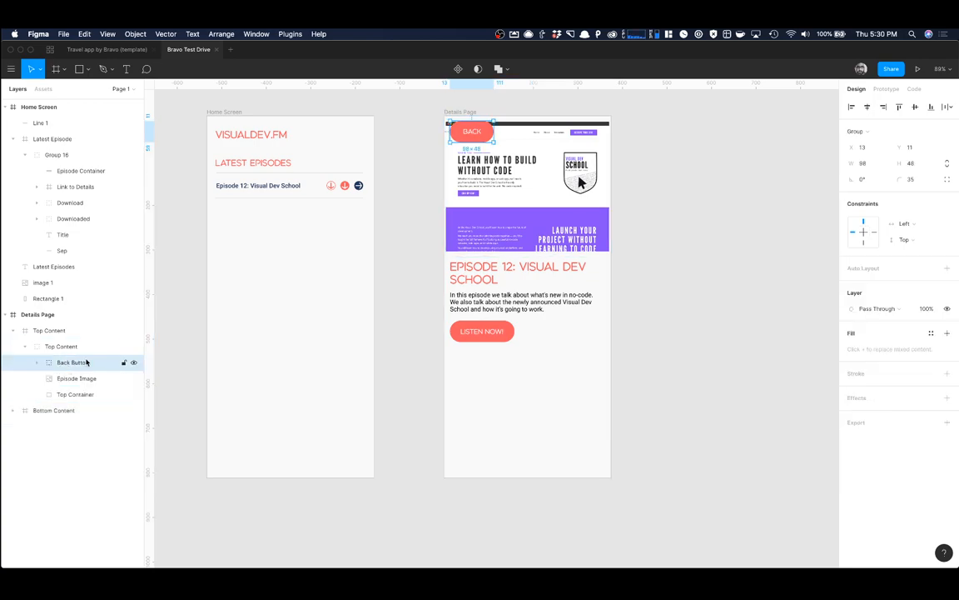
{"action": "key", "text": "super+alt+g"}
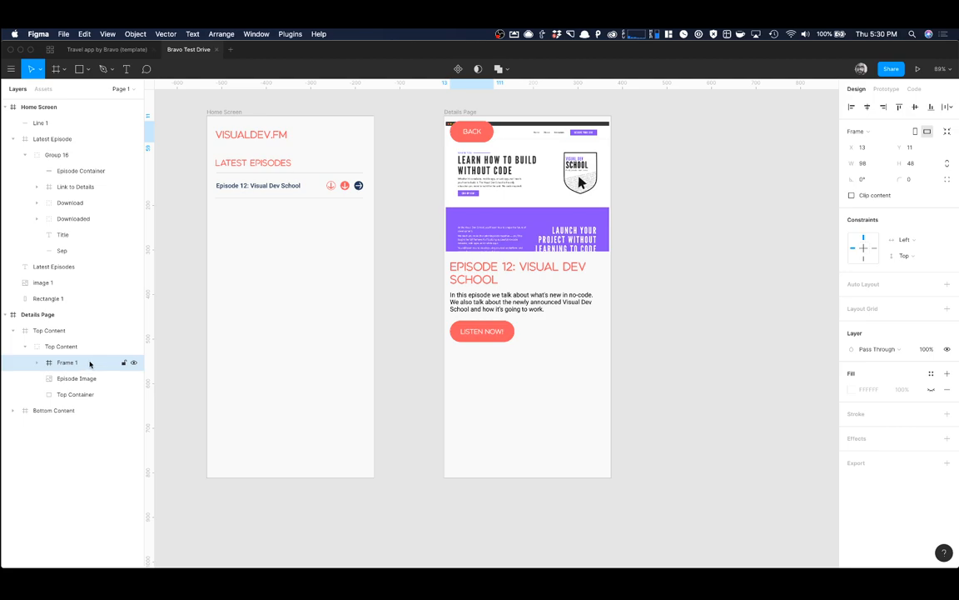
{"action": "double_click", "coordinate": [74, 363]}
{"action": "type", "text": "Back"}
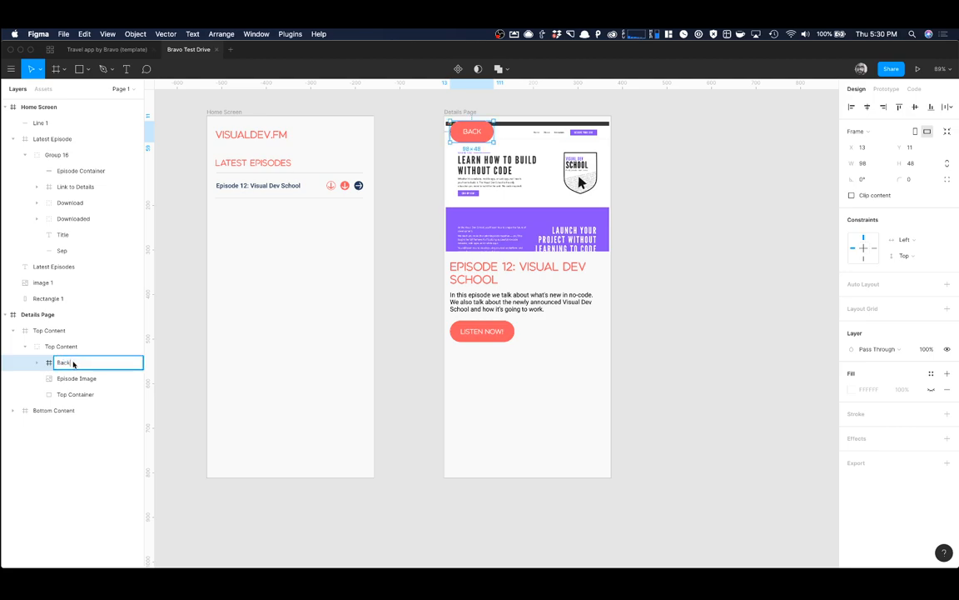
{"action": "type", "text": " Button"}
{"action": "key", "text": "Return"}
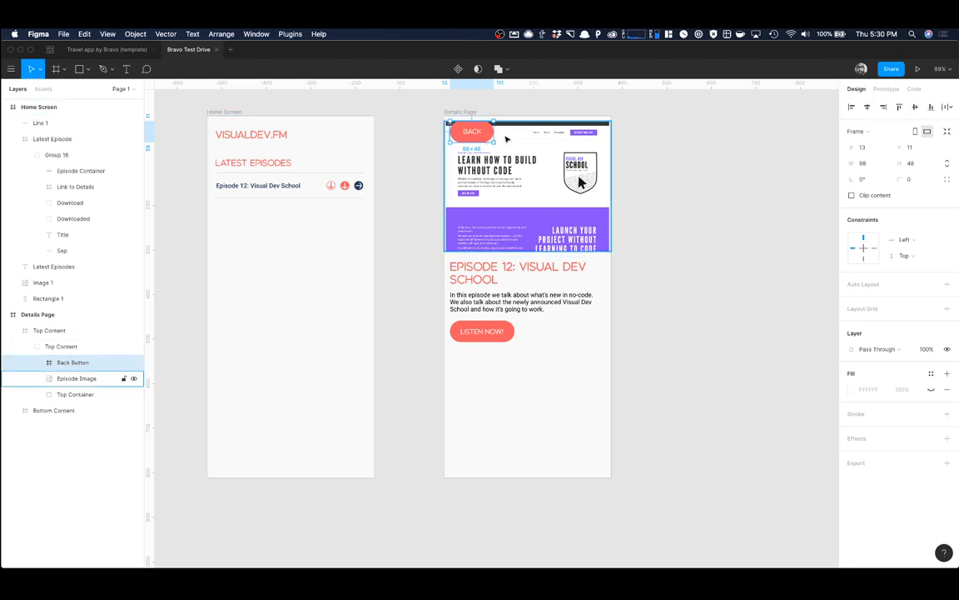
Step: Set the Back Button frame's overflow behavior to Vertical Scrolling
{"action": "left_click", "coordinate": [886, 88]}
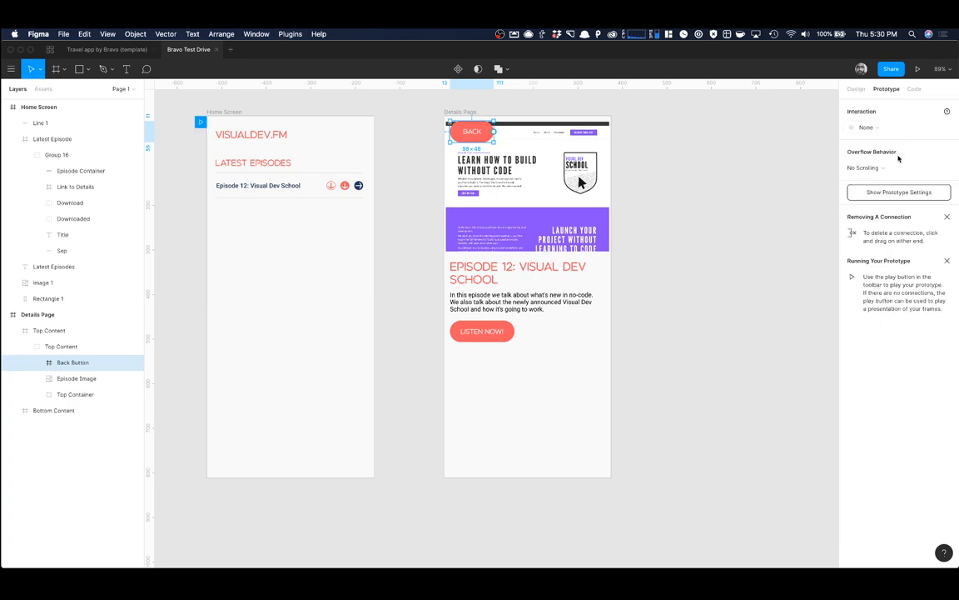
{"action": "left_click", "coordinate": [864, 167]}
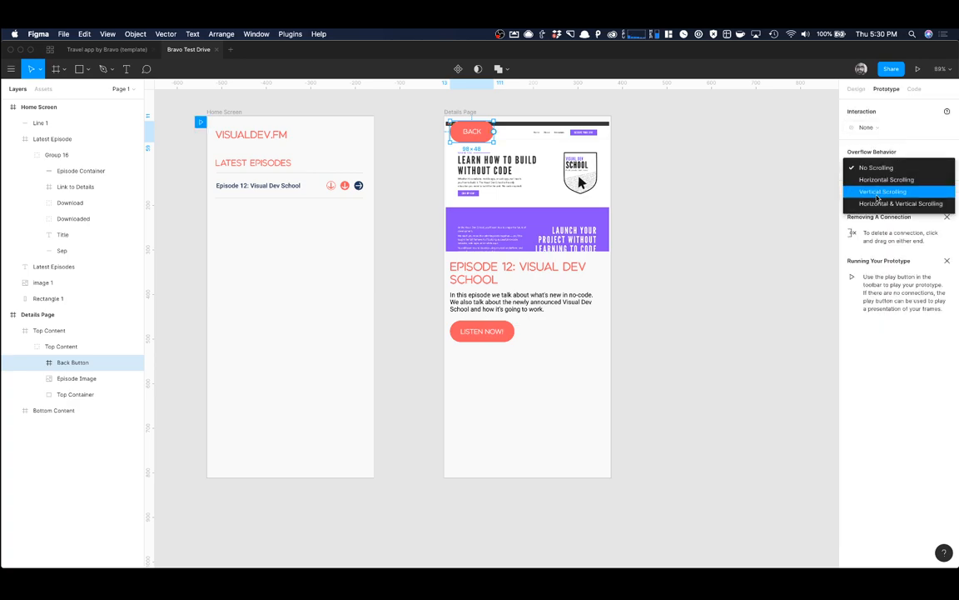
{"action": "left_click", "coordinate": [874, 191]}
Step: Link the Back Button on click to navigate to the Home Screen with a rightward Push animation
{"action": "left_click", "coordinate": [866, 128]}
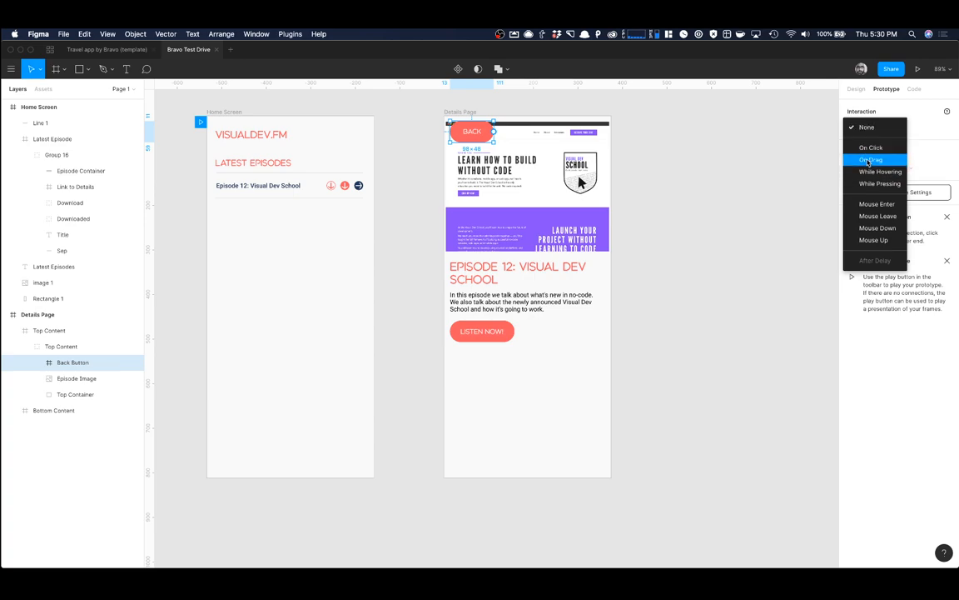
{"action": "left_click", "coordinate": [868, 149]}
{"action": "left_click", "coordinate": [872, 143]}
{"action": "left_click", "coordinate": [876, 159]}
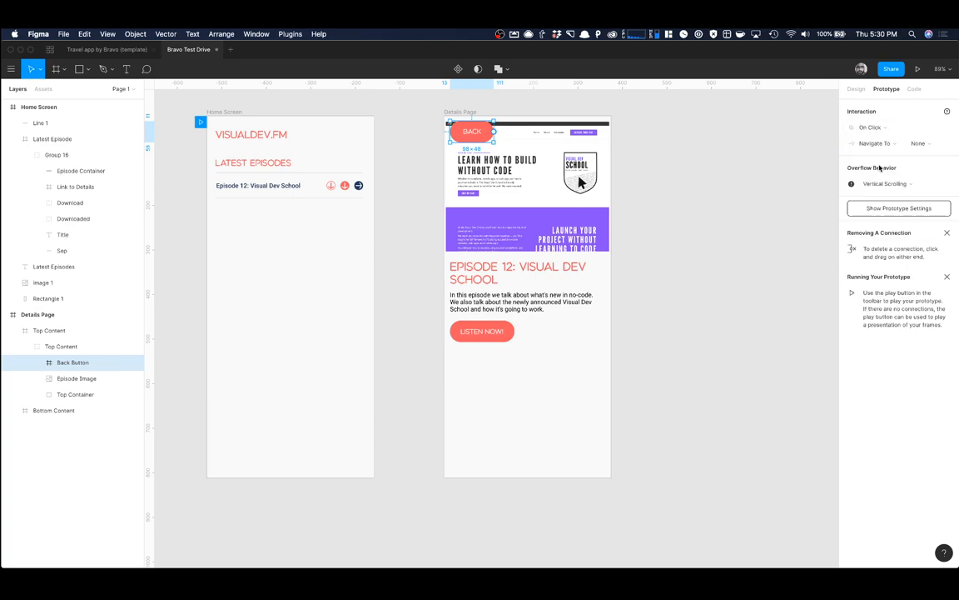
{"action": "left_click", "coordinate": [911, 144]}
{"action": "left_click", "coordinate": [883, 143]}
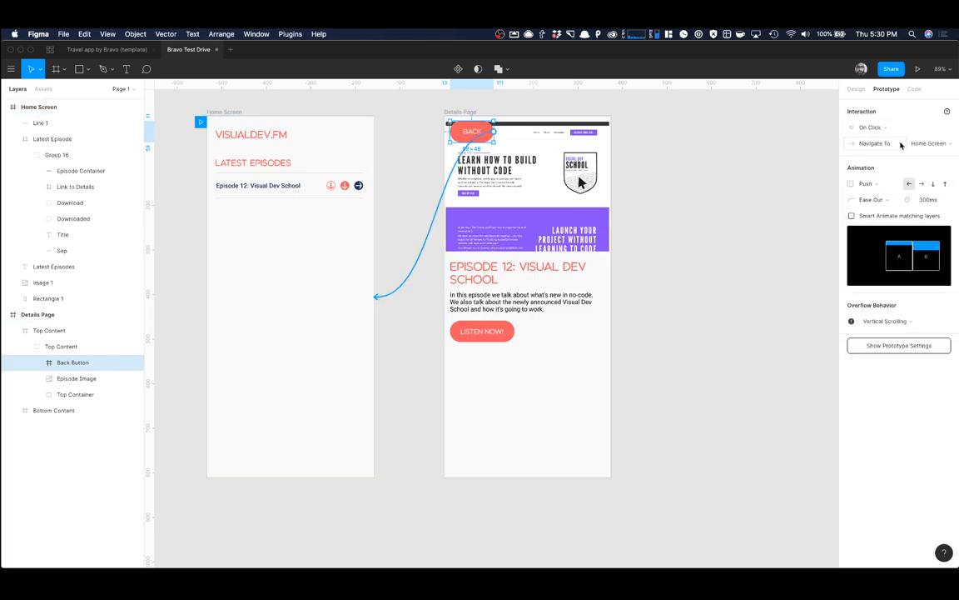
{"action": "left_click", "coordinate": [921, 183]}
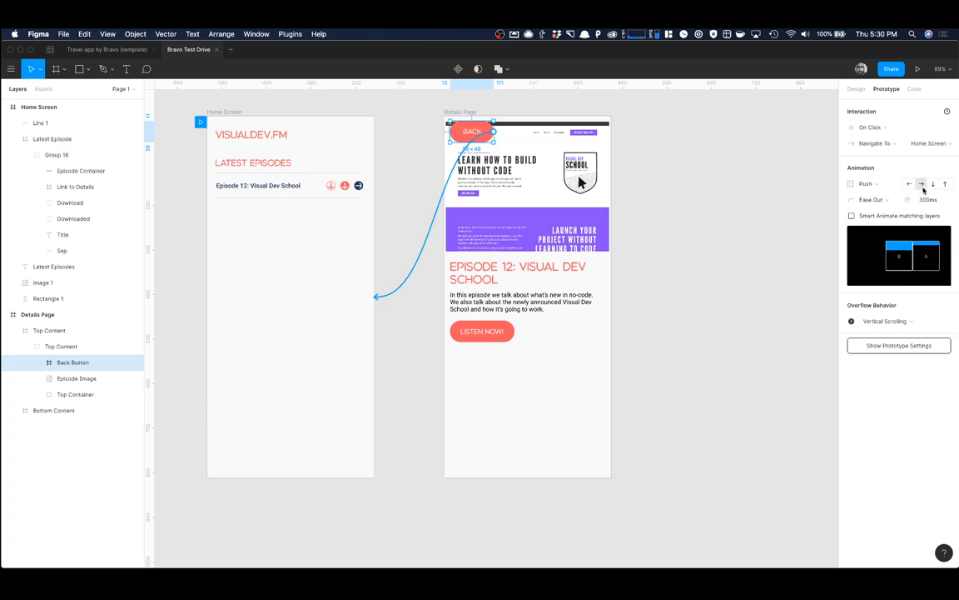
{"action": "left_click", "coordinate": [762, 323]}
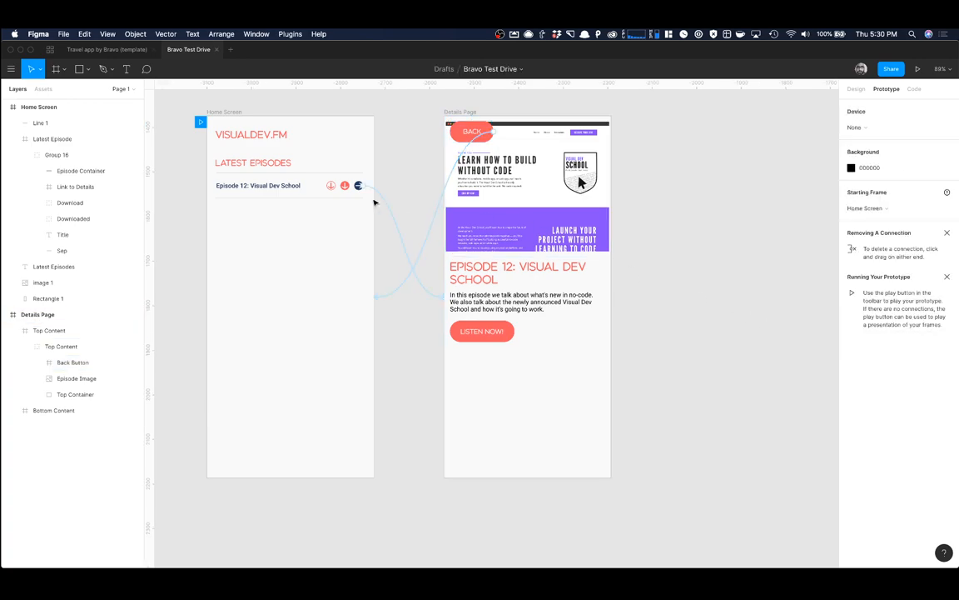
Step: Run the prototype, test the episode arrow and Back links between both screens, and close the preview
{"action": "scroll", "coordinate": [394, 147], "scroll_direction": "left", "scroll_amount": 5}
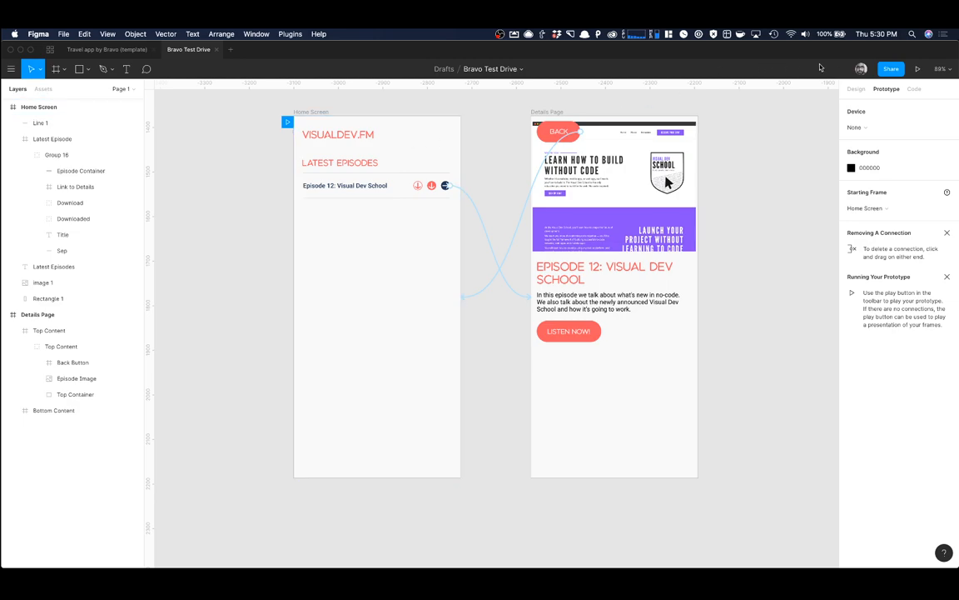
{"action": "left_click", "coordinate": [914, 69]}
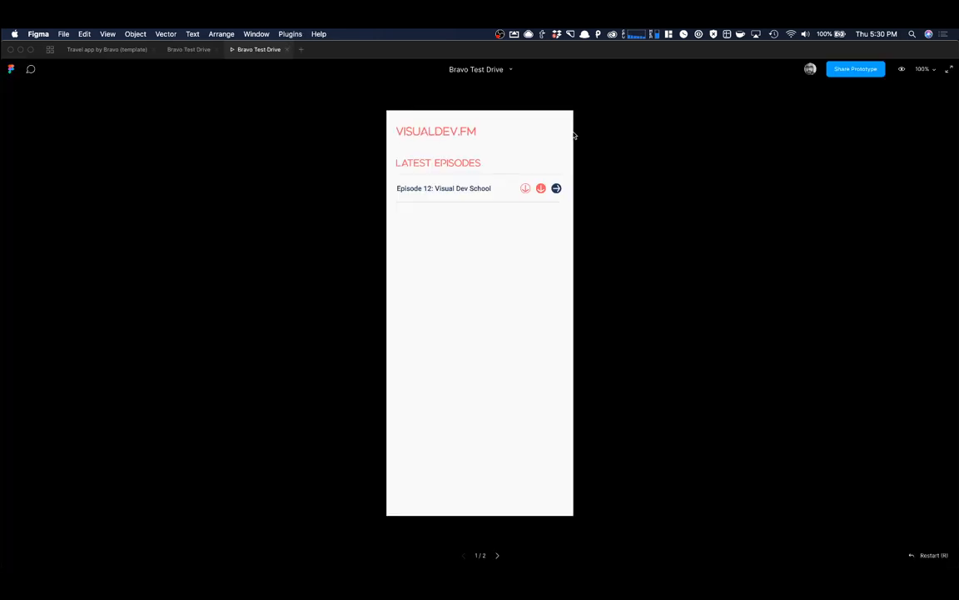
{"action": "left_click", "coordinate": [557, 188]}
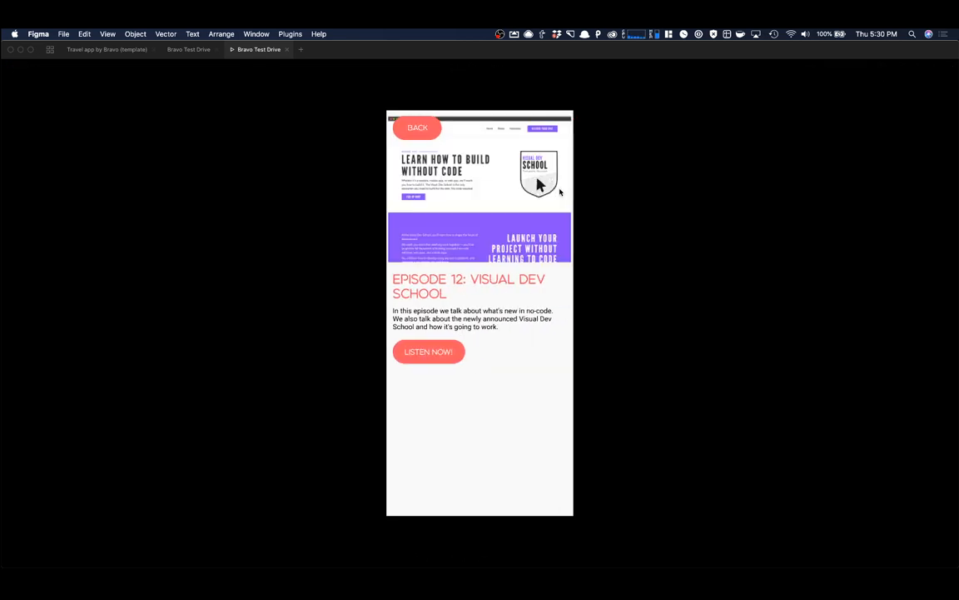
{"action": "left_click", "coordinate": [422, 134]}
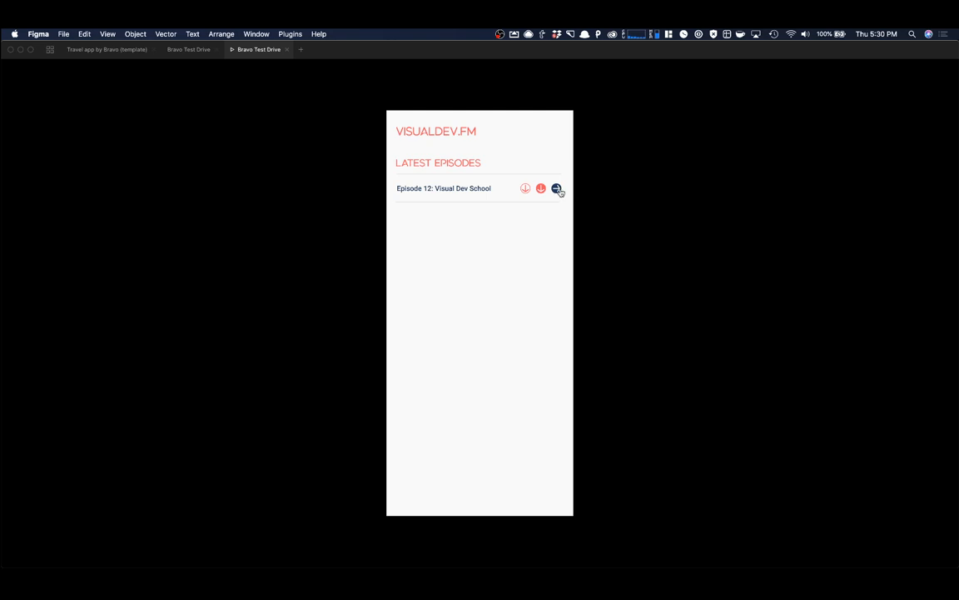
{"action": "left_click", "coordinate": [557, 189]}
{"action": "left_click", "coordinate": [417, 131]}
{"action": "left_click", "coordinate": [557, 189]}
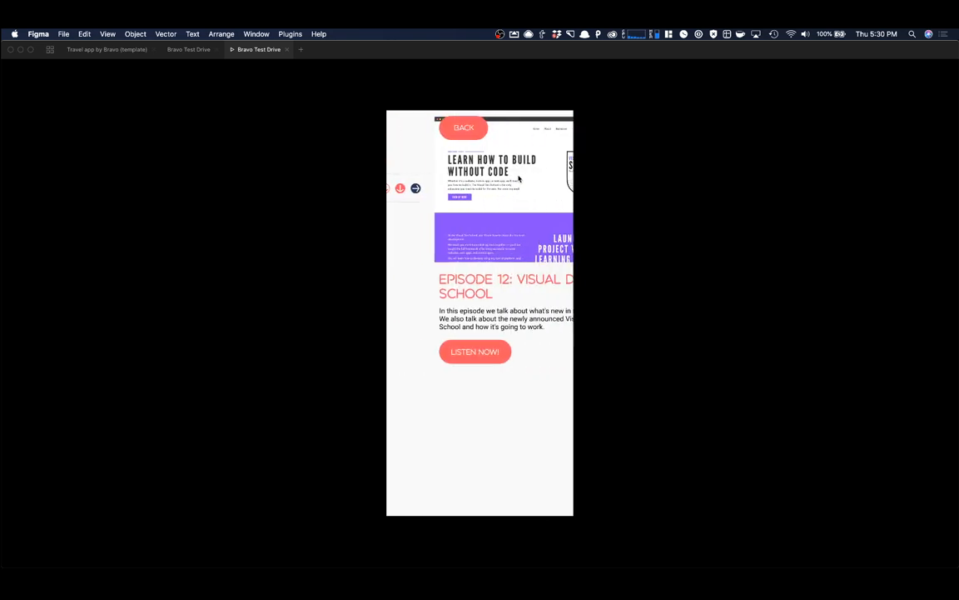
{"action": "left_click", "coordinate": [418, 133]}
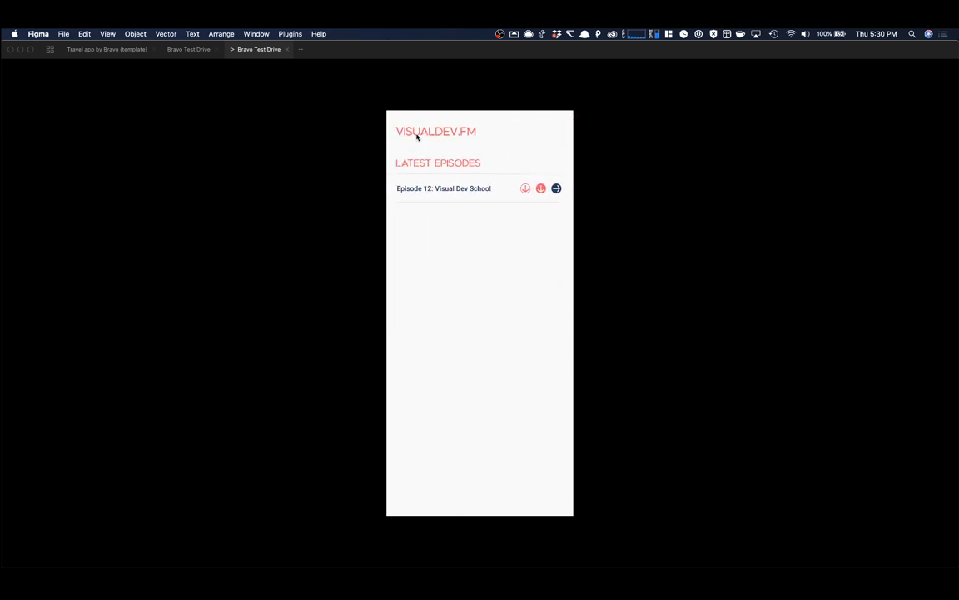
{"action": "left_click", "coordinate": [287, 49]}
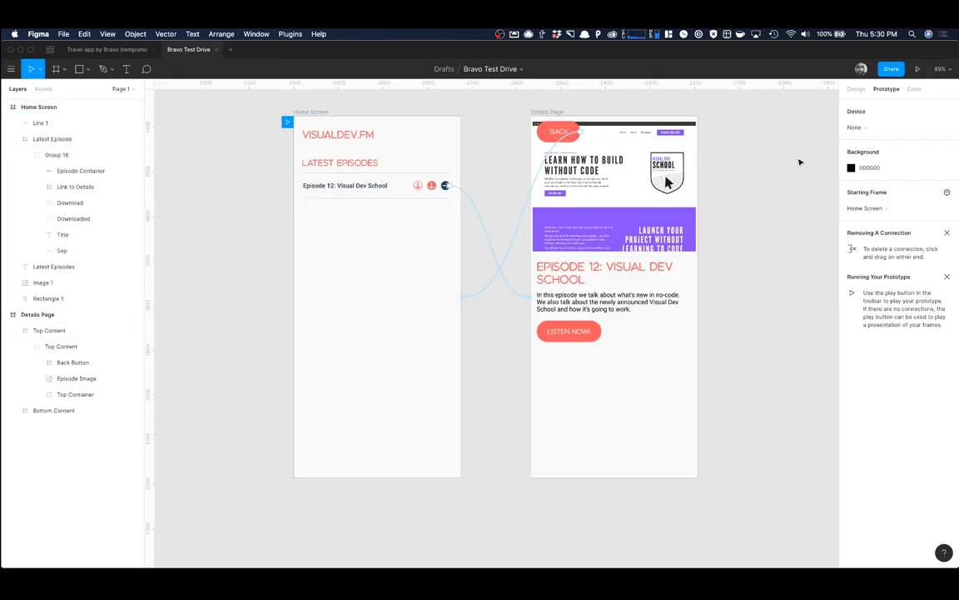
{"action": "left_click", "coordinate": [424, 227]}
{"action": "key", "text": "super+Tab"}
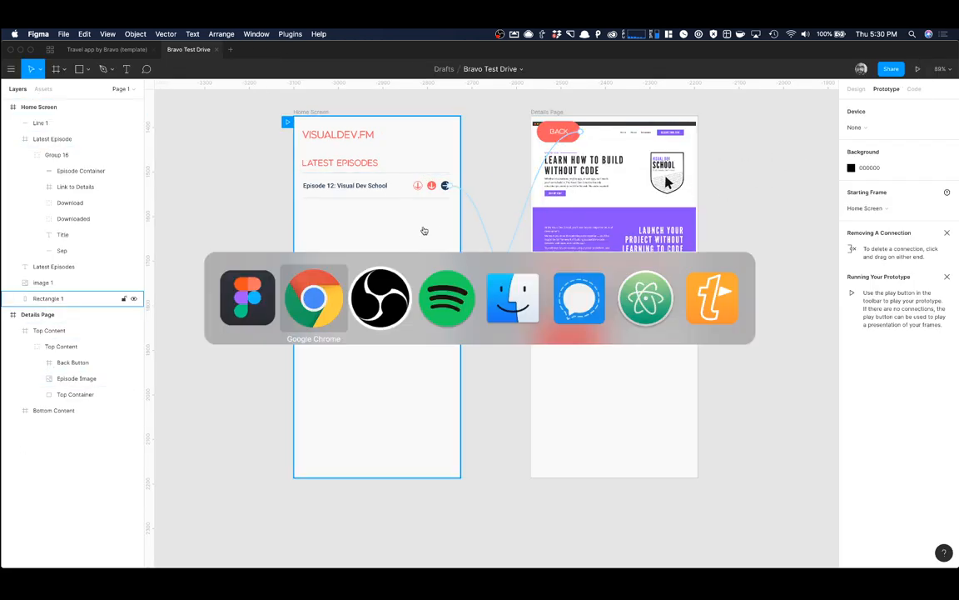
{"action": "left_click", "coordinate": [317, 302]}
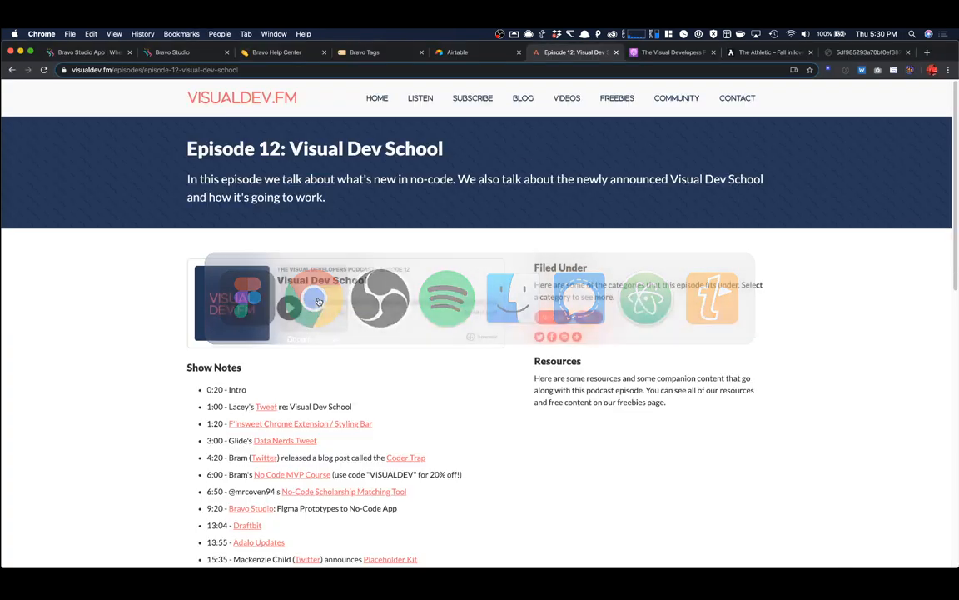
{"action": "key", "text": "super+Tab"}
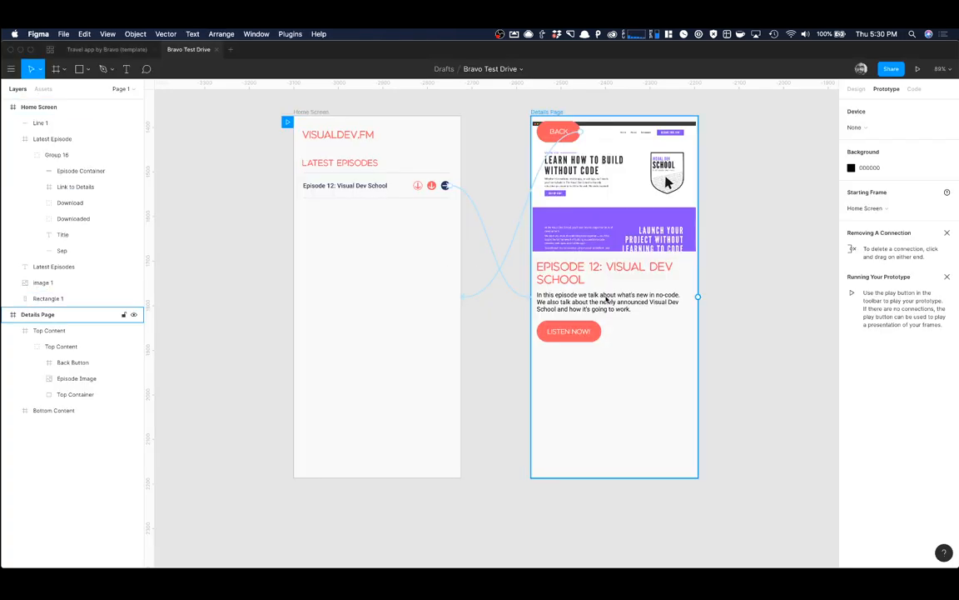
{"action": "left_click", "coordinate": [569, 334]}
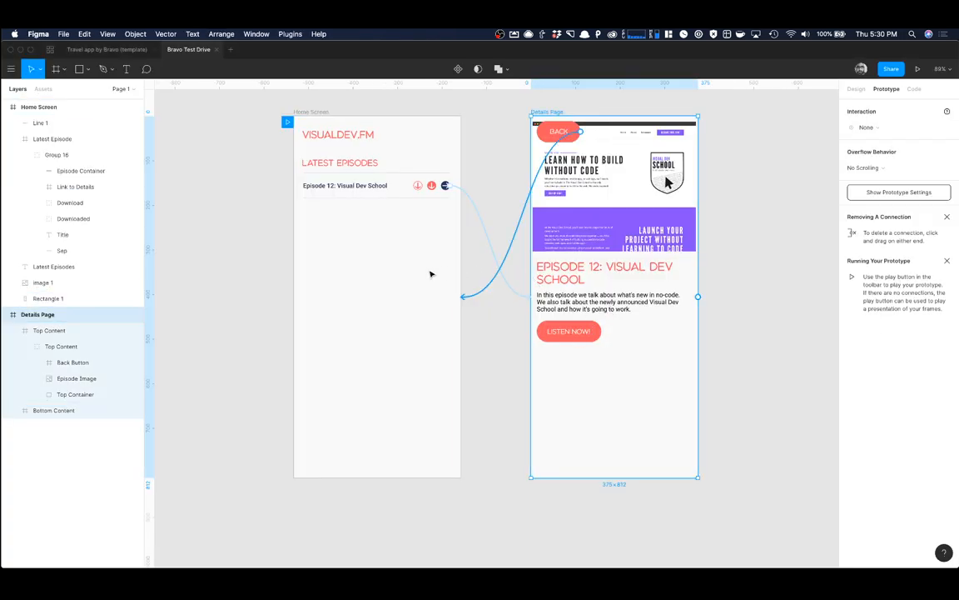
{"action": "left_click", "coordinate": [431, 273]}
Step: Switch to Bravo Studio in Chrome and start an import from Figma
{"action": "key", "text": "super+Tab"}
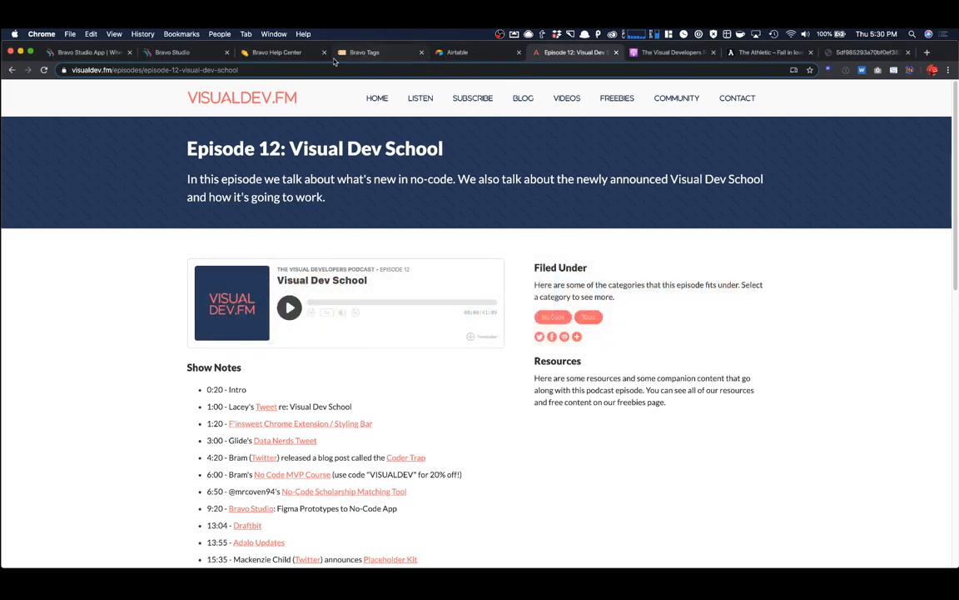
{"action": "left_click", "coordinate": [212, 55]}
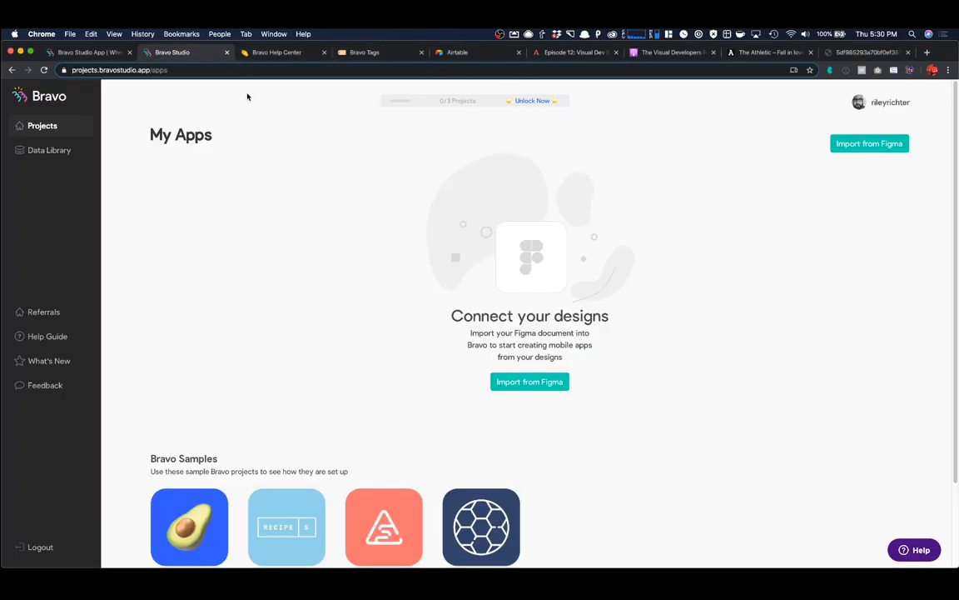
{"action": "left_click", "coordinate": [506, 383]}
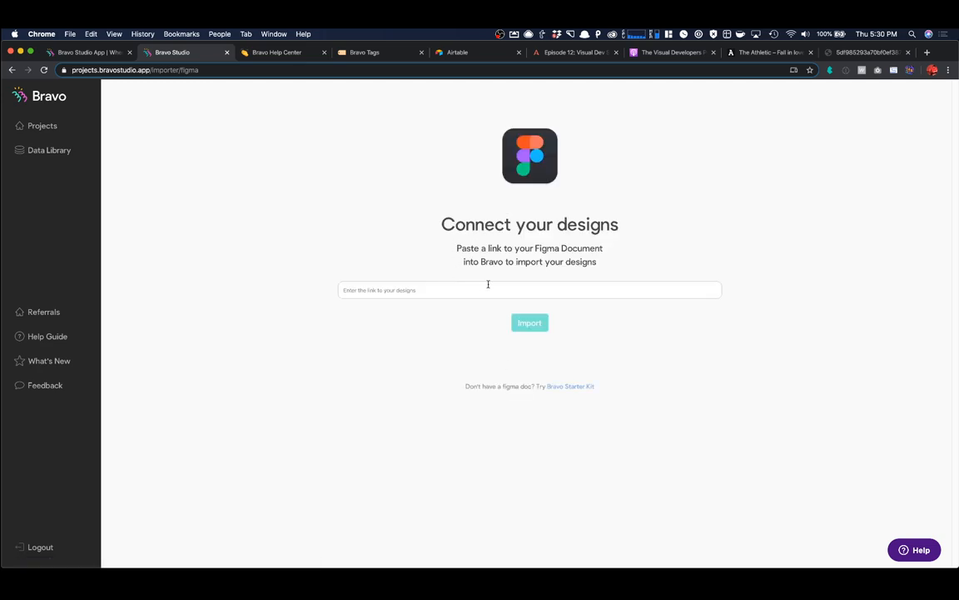
Step: Return to Figma and copy the share link of the Bravo Test Drive file
{"action": "key", "text": "super+Tab"}
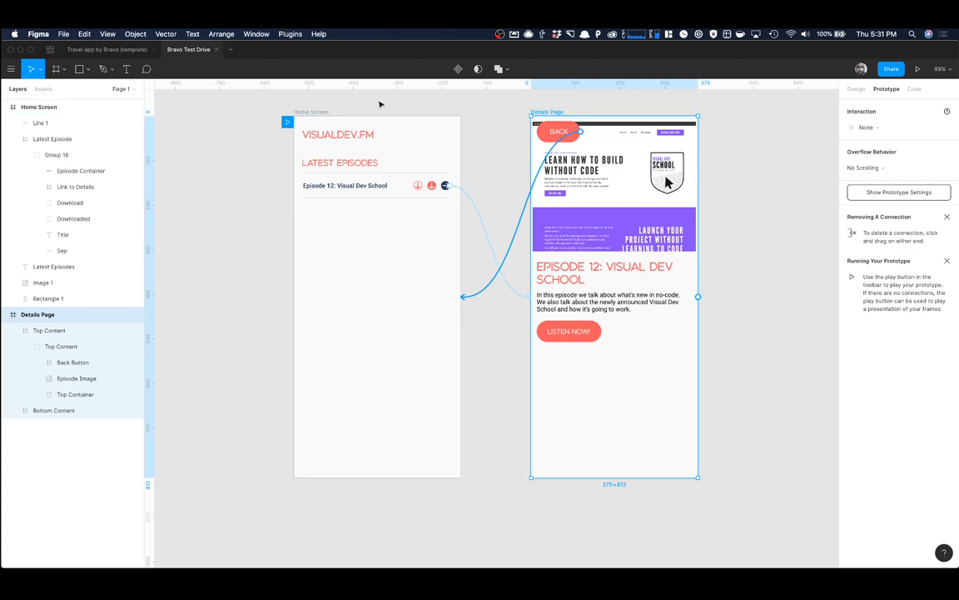
{"action": "left_click", "coordinate": [856, 90]}
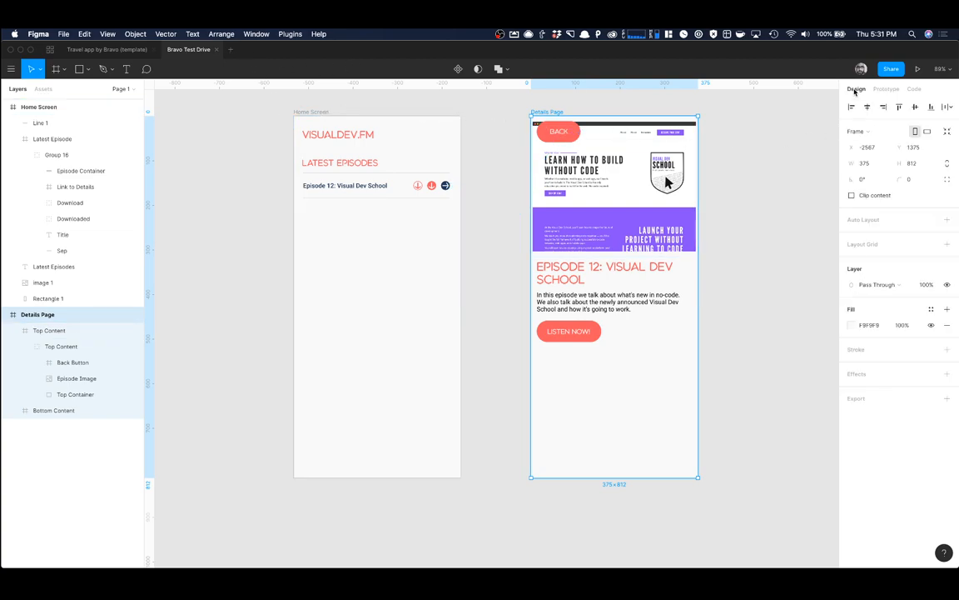
{"action": "left_click", "coordinate": [891, 68]}
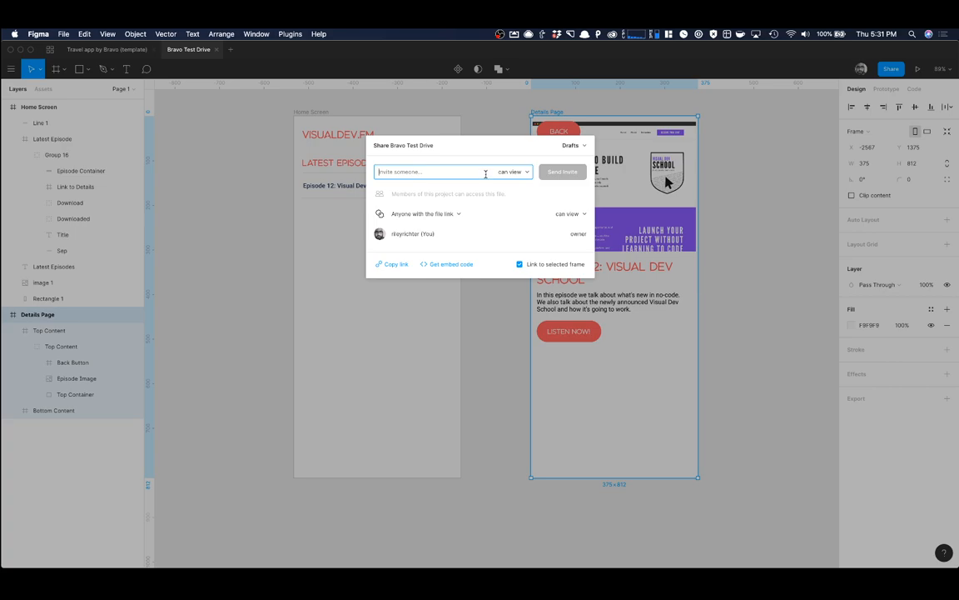
{"action": "left_click", "coordinate": [393, 264]}
Step: Paste the Figma file link into Bravo Studio in Chrome and import the designs
{"action": "key", "text": "super+Tab"}
{"action": "left_click", "coordinate": [420, 289]}
{"action": "key", "text": "super+v"}
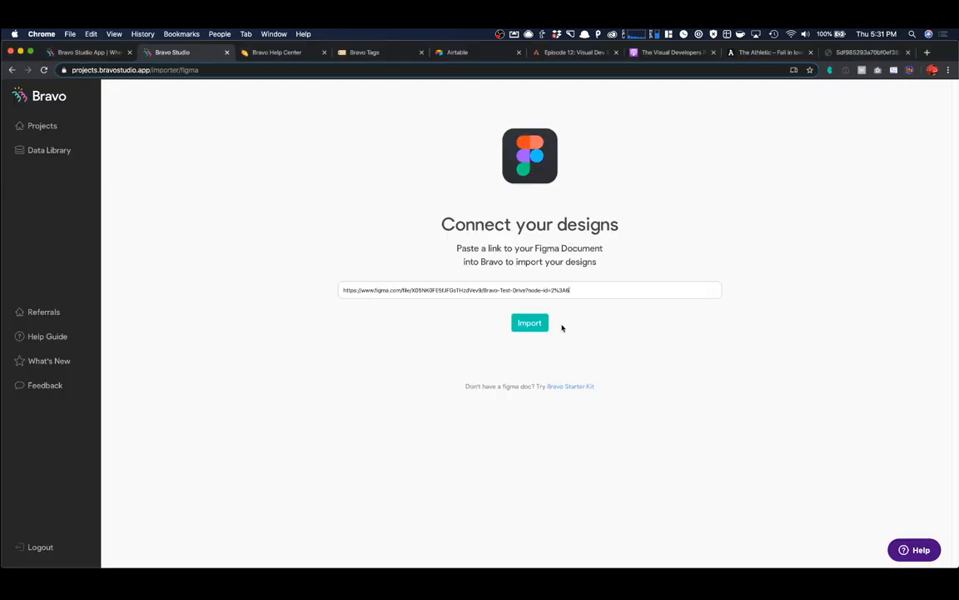
{"action": "left_click", "coordinate": [531, 325]}
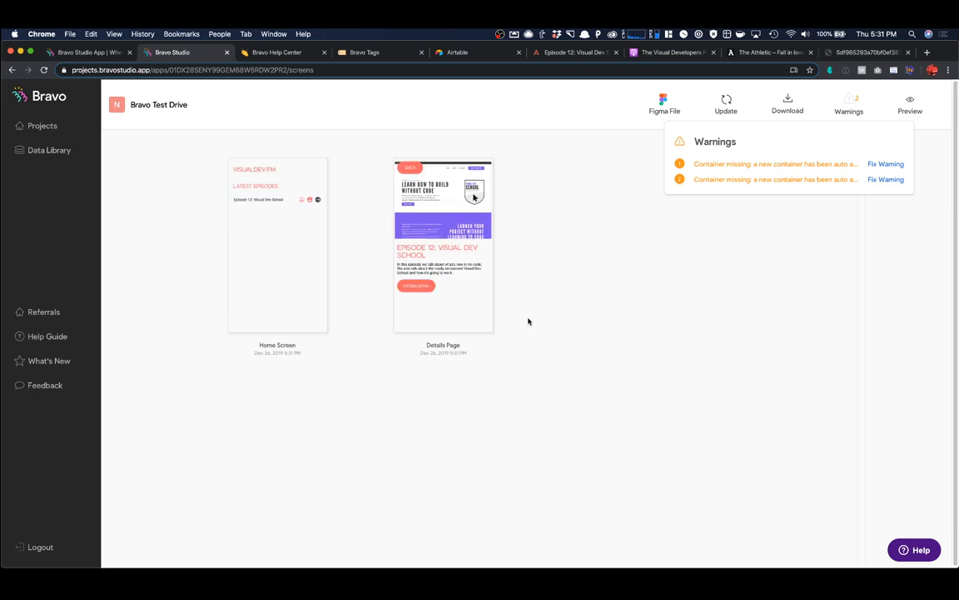
Step: Examine the frame behind the first missing-container warning in Figma, then return to Bravo and show the device preview QR code
{"action": "left_click", "coordinate": [833, 164]}
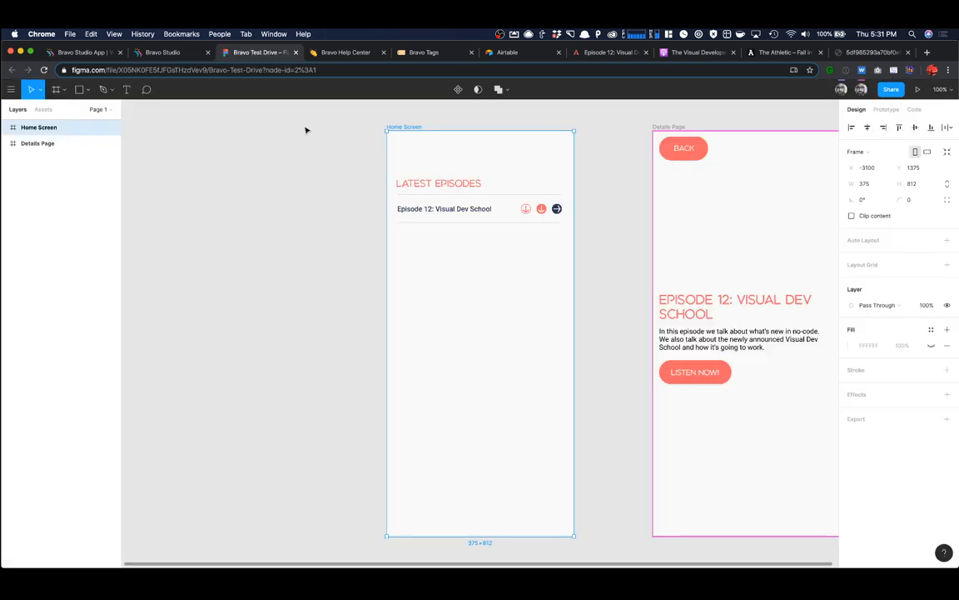
{"action": "left_click", "coordinate": [297, 53]}
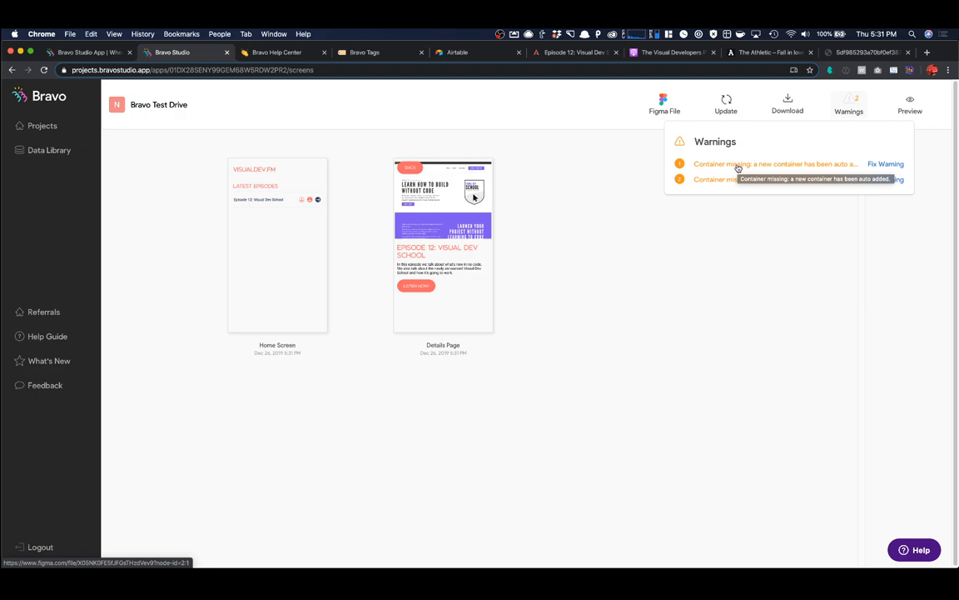
{"action": "left_click", "coordinate": [912, 104]}
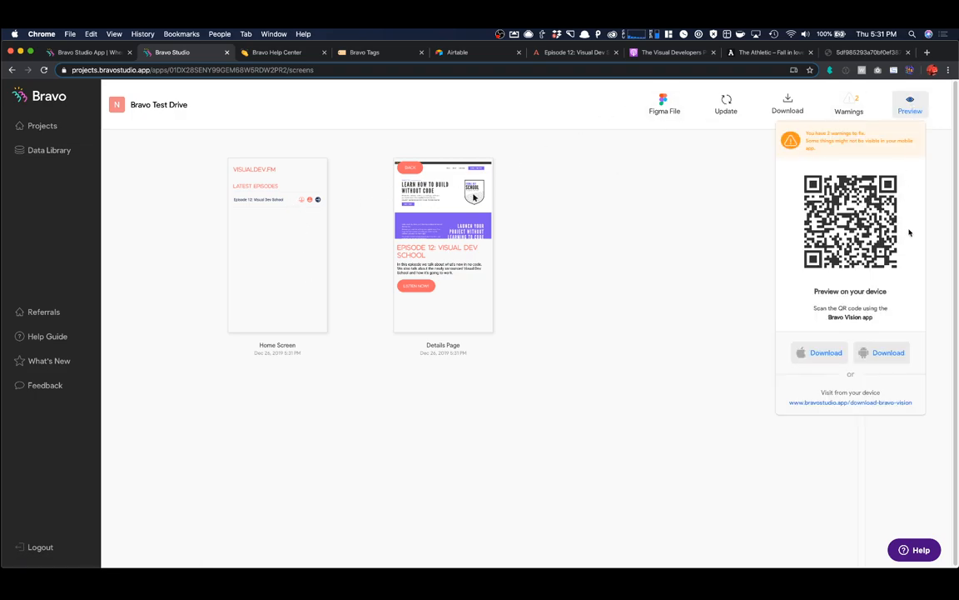
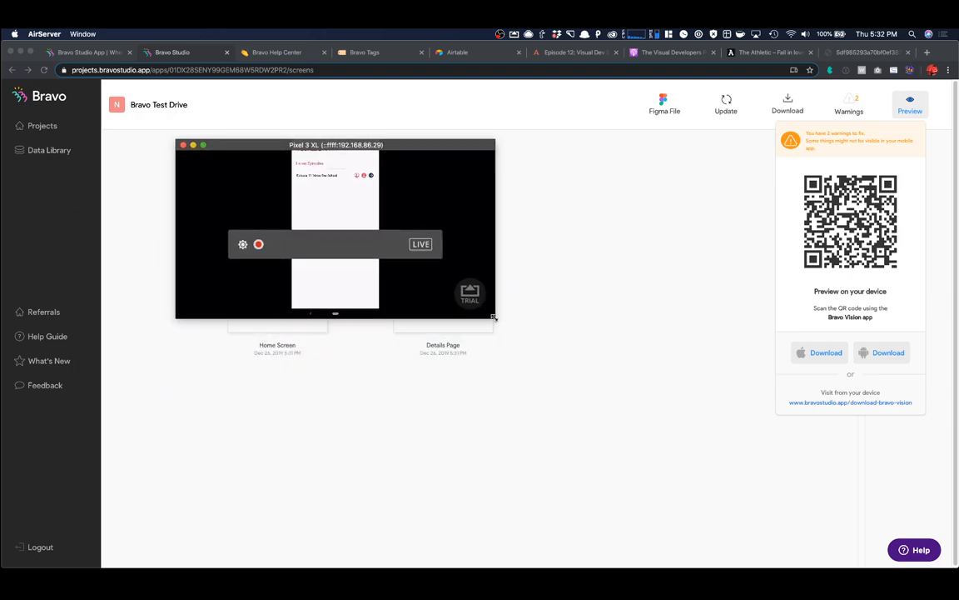
Step: Enlarge the mirrored phone window to examine the app's Home Screen on the device, and close the mirror
{"action": "left_click_drag", "start_coordinate": [493, 317], "coordinate": [783, 527]}
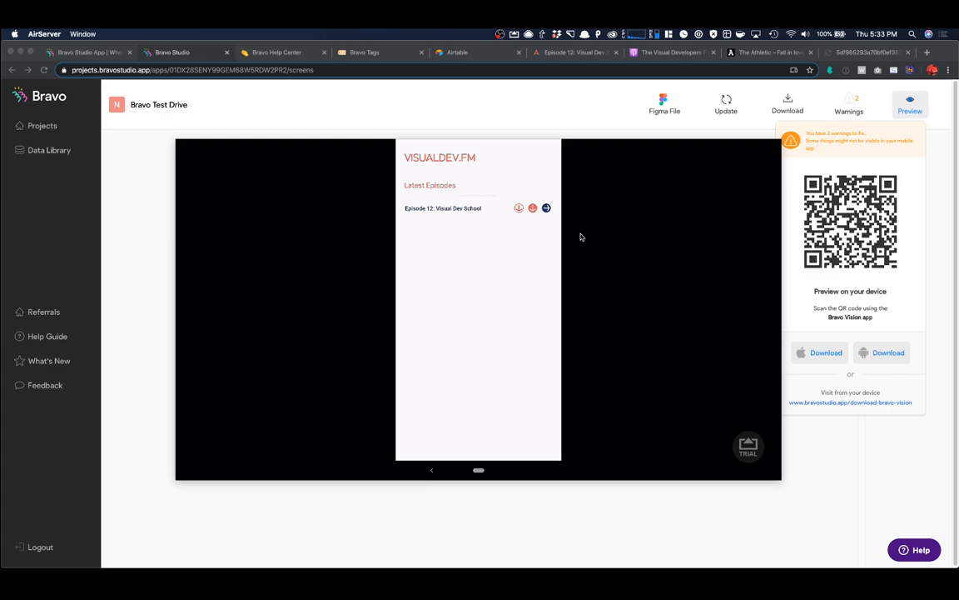
{"action": "mouse_move", "coordinate": [622, 259]}
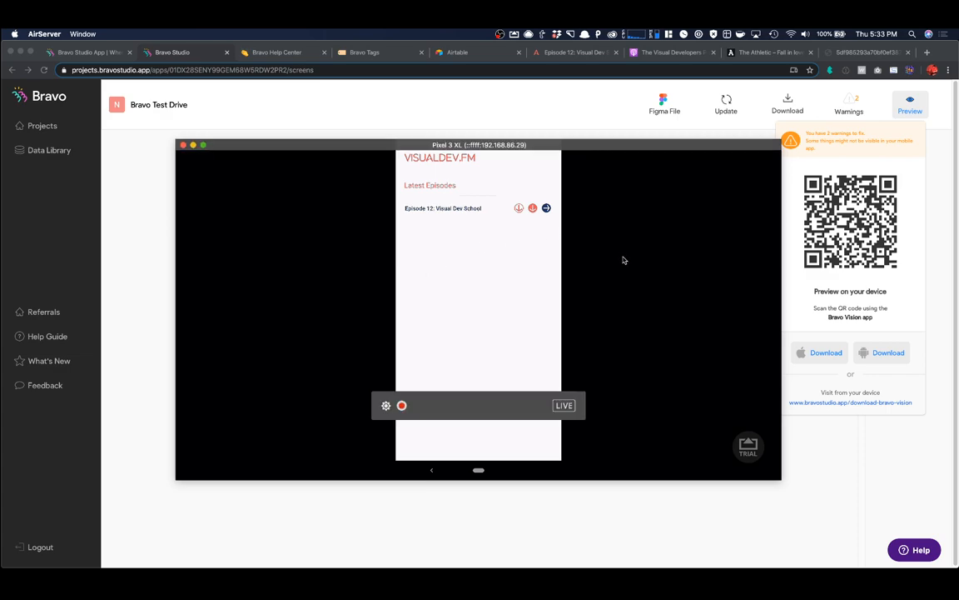
{"action": "left_click", "coordinate": [183, 145]}
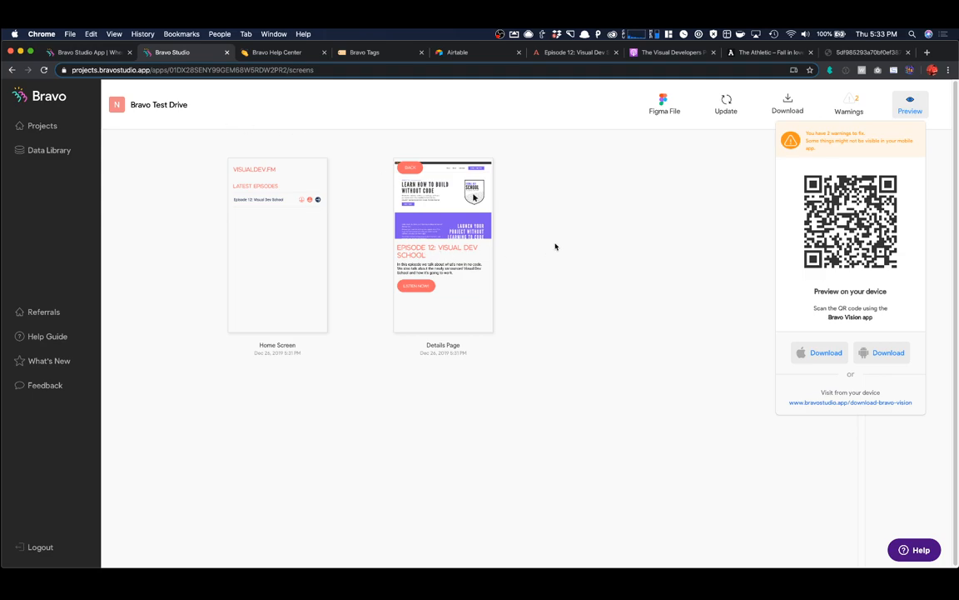
Step: Switch back to Figma and dismiss the file sharing dialog
{"action": "key", "text": "super+Tab"}
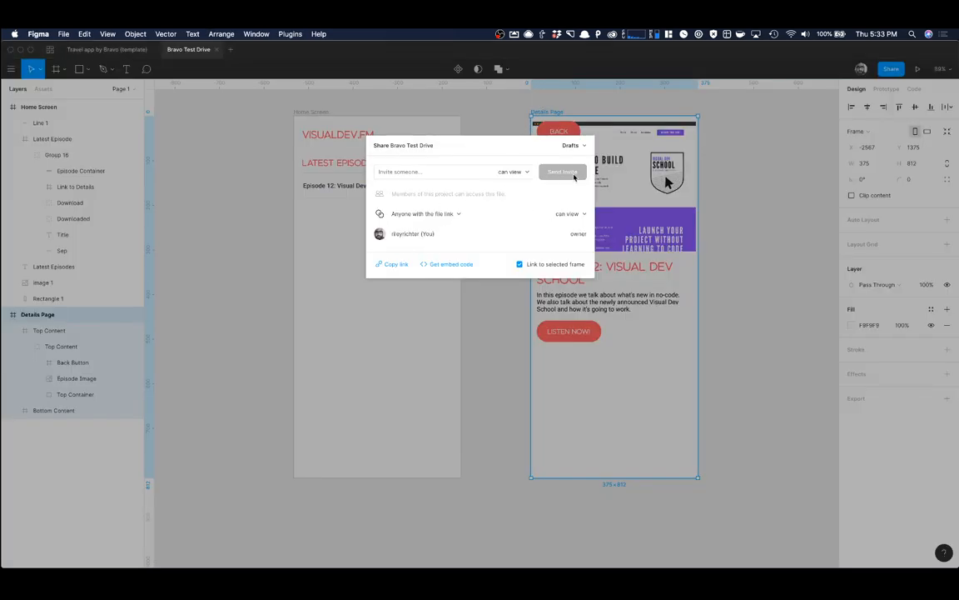
{"action": "left_click", "coordinate": [501, 300]}
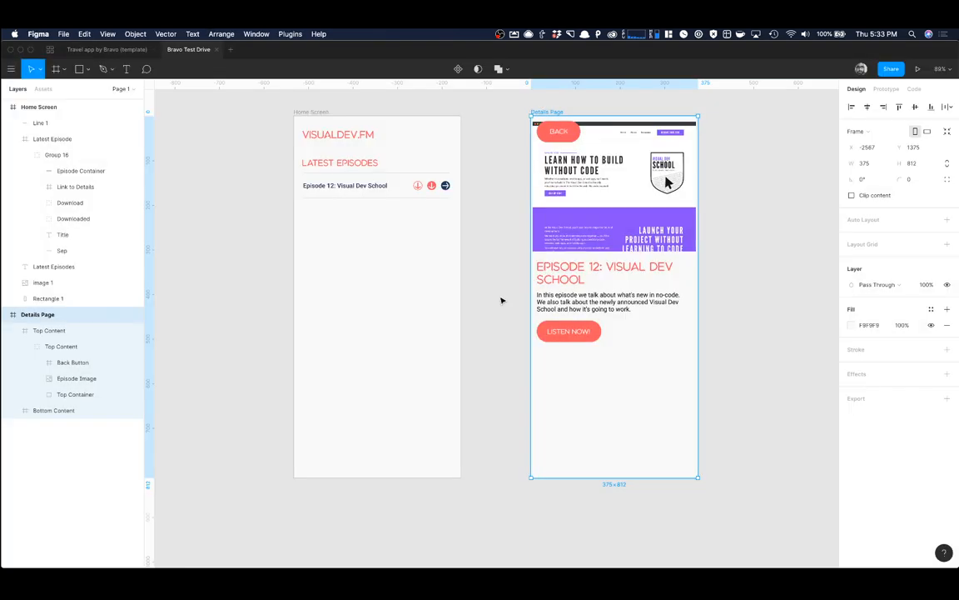
Step: Check the Top Content and Bottom Content frames of the Details Page and collapse Top Content in the layer tree
{"action": "left_click", "coordinate": [571, 343]}
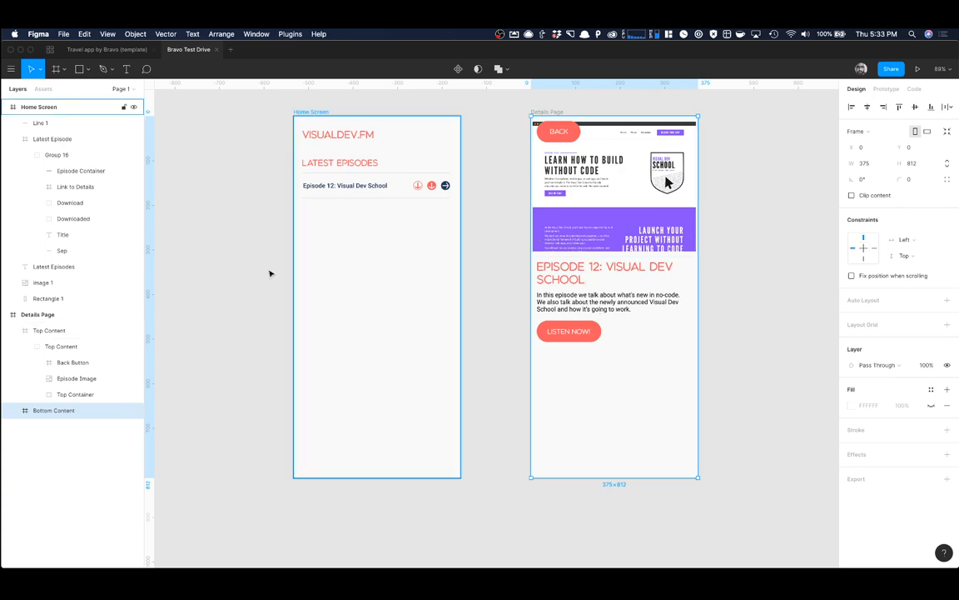
{"action": "left_click", "coordinate": [12, 330]}
{"action": "left_click", "coordinate": [31, 331]}
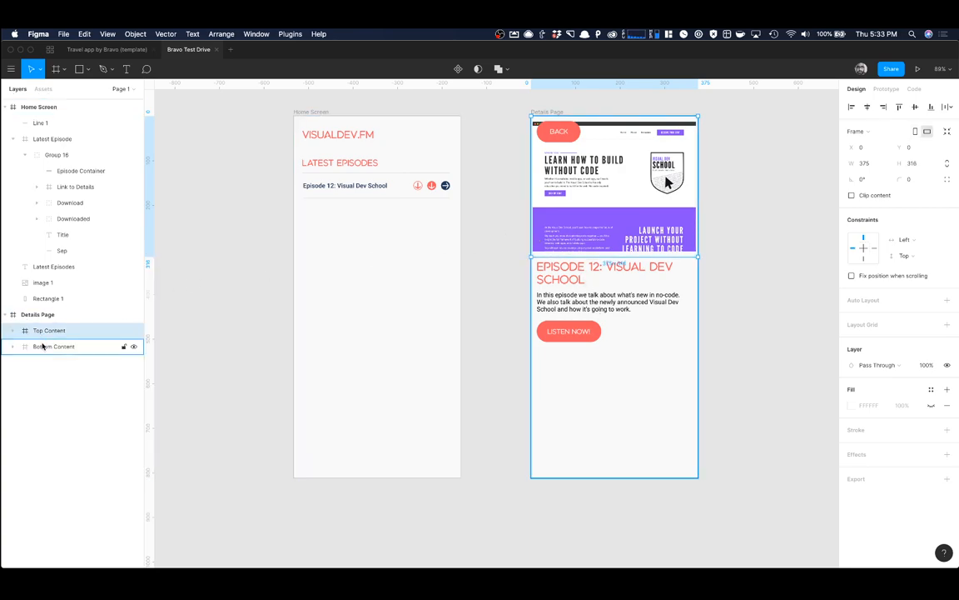
{"action": "left_click", "coordinate": [43, 346]}
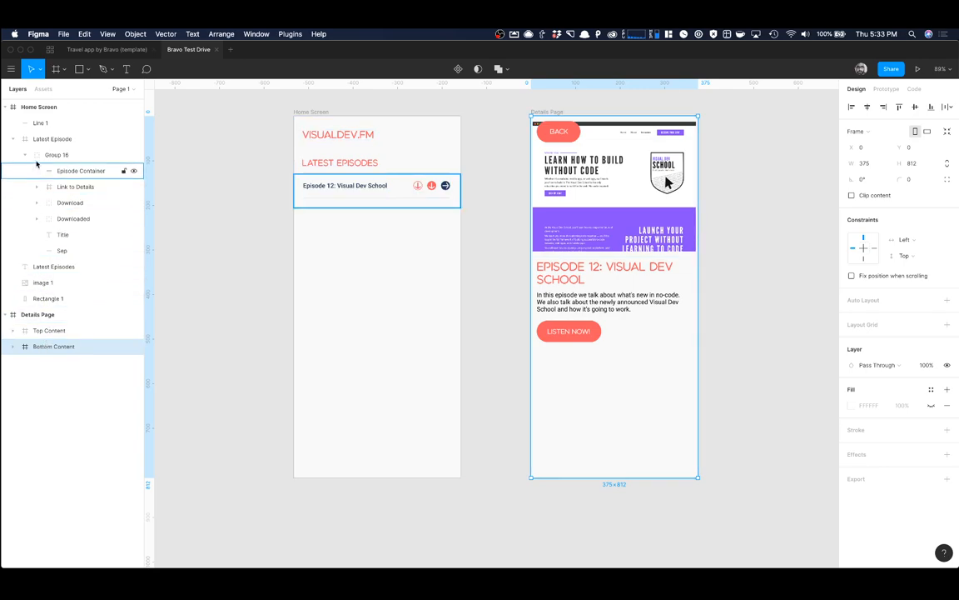
Step: Collapse the Home Screen's Latest Episode frame and move the Line 1 layer directly below it in the layer order
{"action": "left_click", "coordinate": [73, 139]}
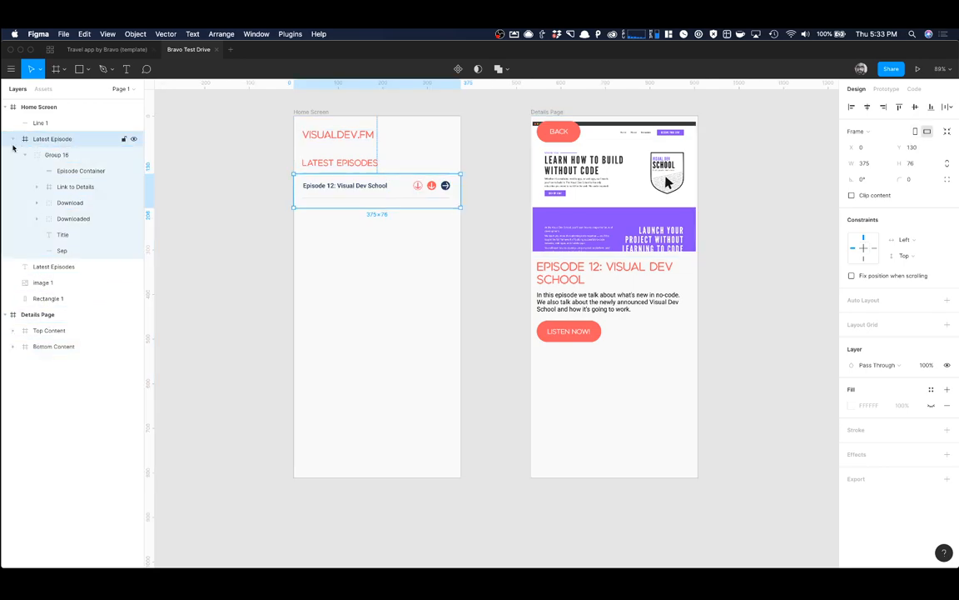
{"action": "left_click", "coordinate": [13, 138]}
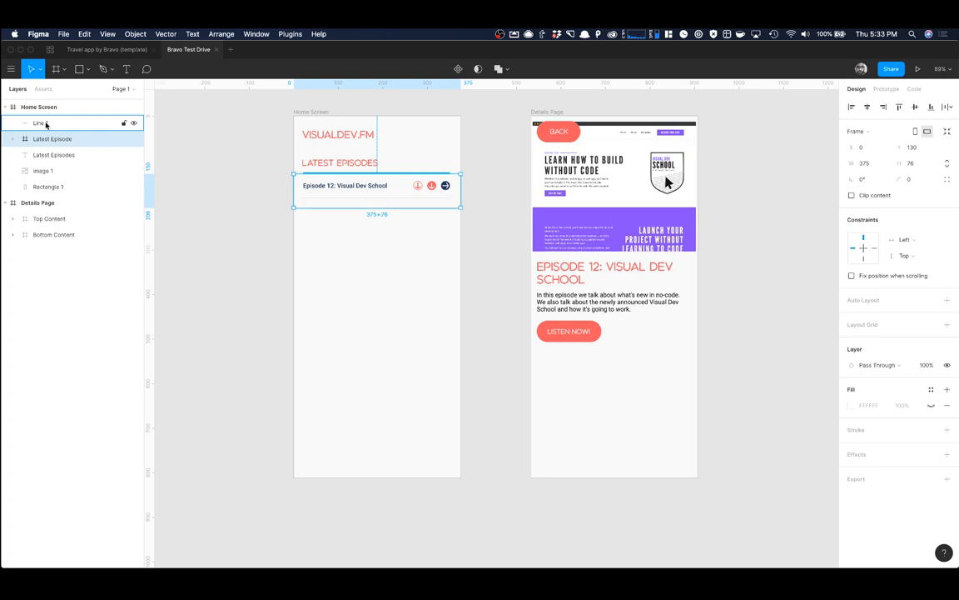
{"action": "left_click_drag", "start_coordinate": [45, 124], "coordinate": [44, 151]}
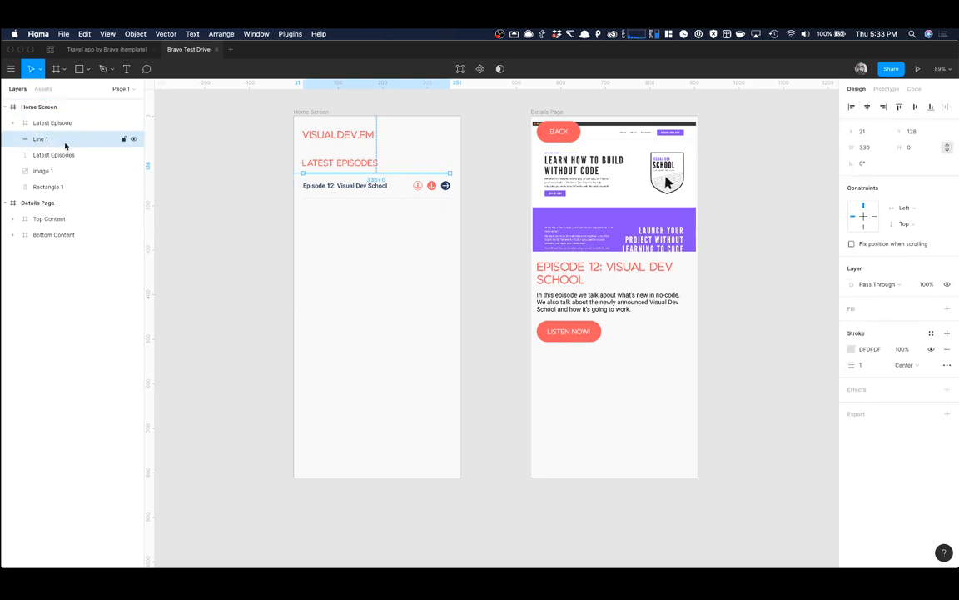
{"action": "left_click", "coordinate": [63, 154]}
{"action": "left_click", "coordinate": [53, 187]}
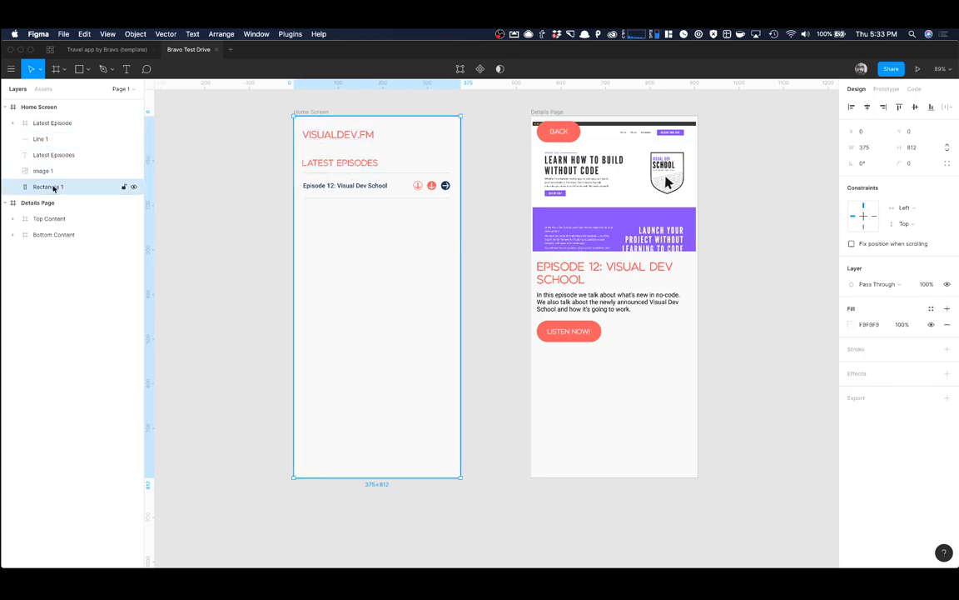
{"action": "left_click", "coordinate": [39, 140]}
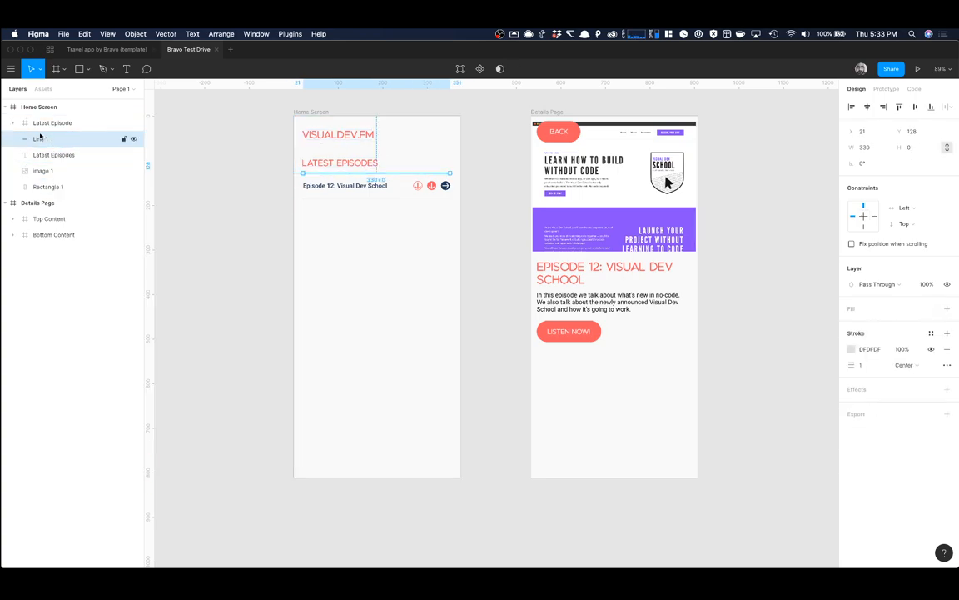
Step: Draw a 375 × 130 rectangle over the Home Screen header, spanning from the screen's top edge to the episode row
{"action": "left_click", "coordinate": [87, 69]}
{"action": "left_click", "coordinate": [88, 89]}
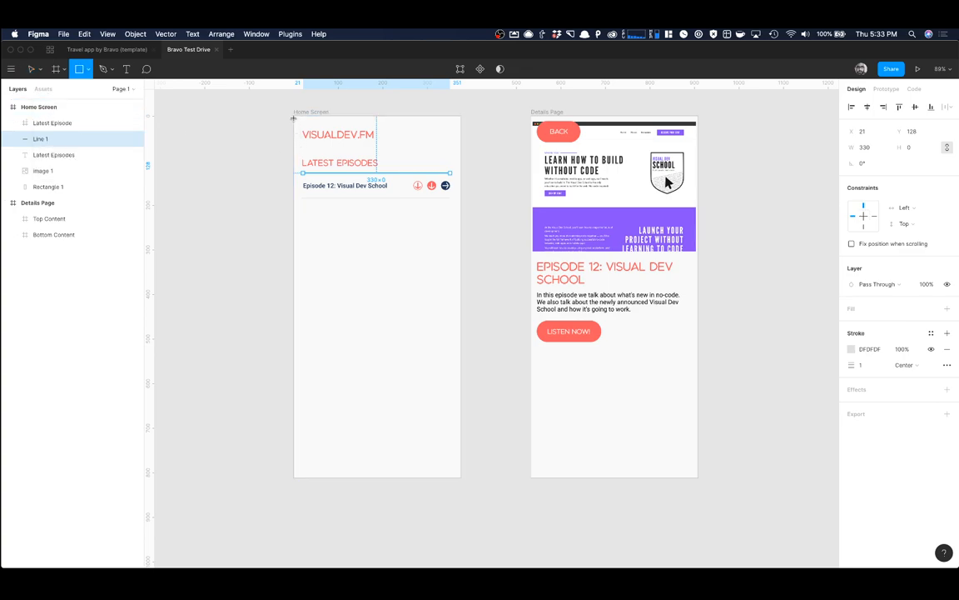
{"action": "mouse_move", "coordinate": [293, 115]}
{"action": "left_mouse_down"}
{"action": "mouse_move", "coordinate": [337, 165]}
{"action": "mouse_move", "coordinate": [460, 177]}
{"action": "left_mouse_up"}
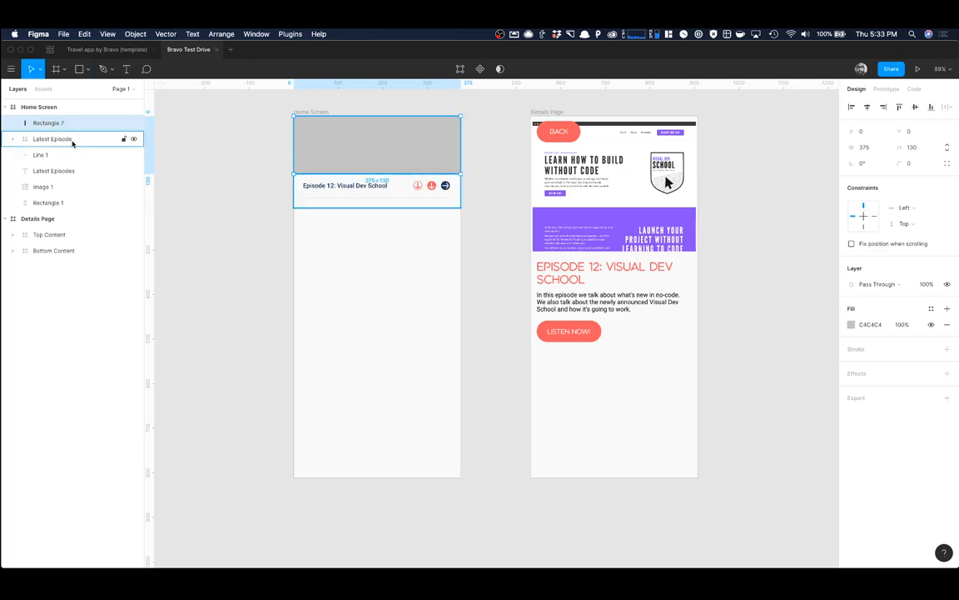
Step: Group the new header rectangle with Line 1, the Latest Episodes text and image 1 on the Home Screen
{"action": "left_click", "coordinate": [55, 172]}
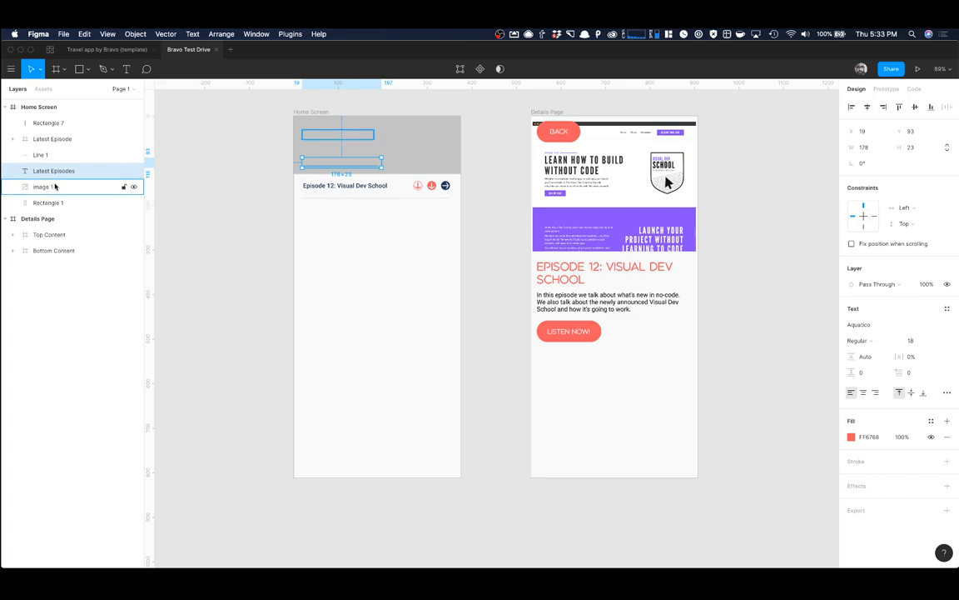
{"action": "left_click", "coordinate": [55, 187]}
{"action": "left_click", "coordinate": [54, 202]}
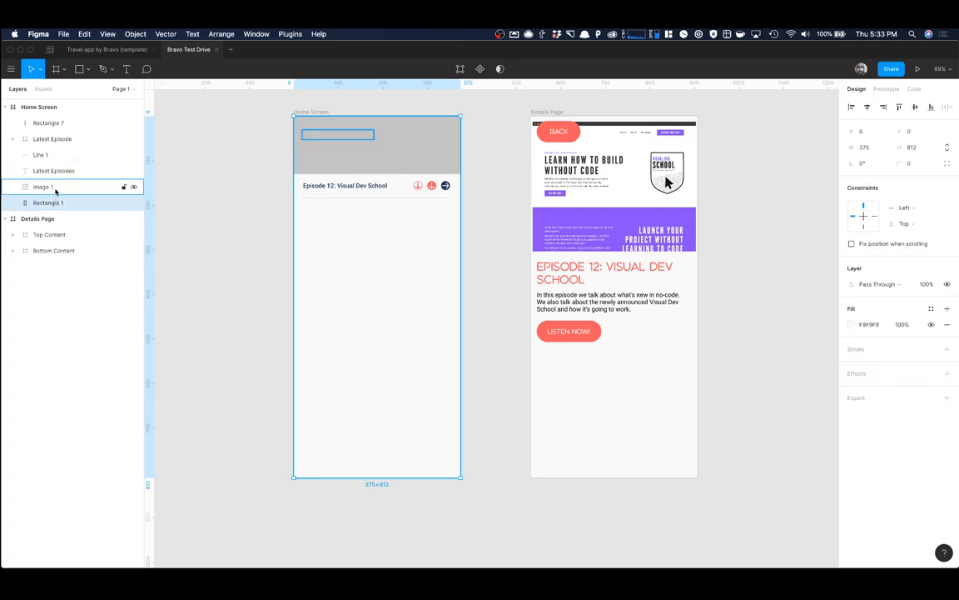
{"action": "left_click", "coordinate": [55, 187]}
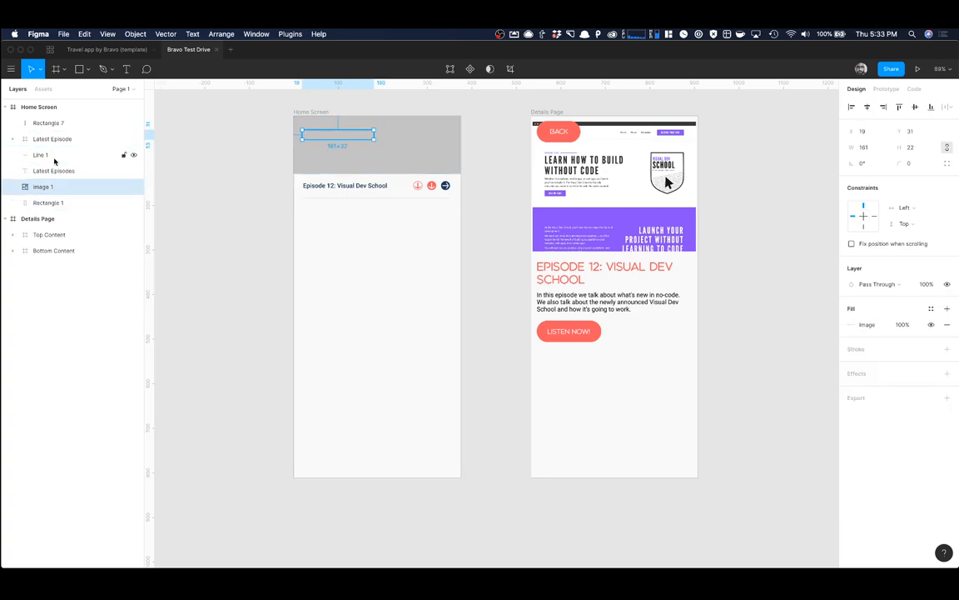
{"action": "left_click", "coordinate": [53, 155], "text": "shift"}
{"action": "left_click", "coordinate": [50, 123], "text": "shift"}
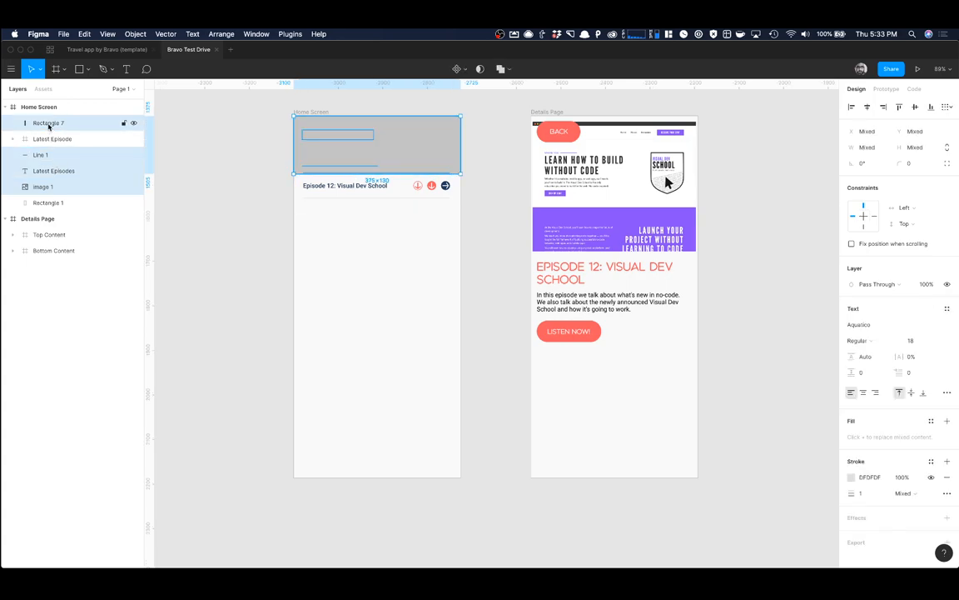
{"action": "key", "text": "super+g"}
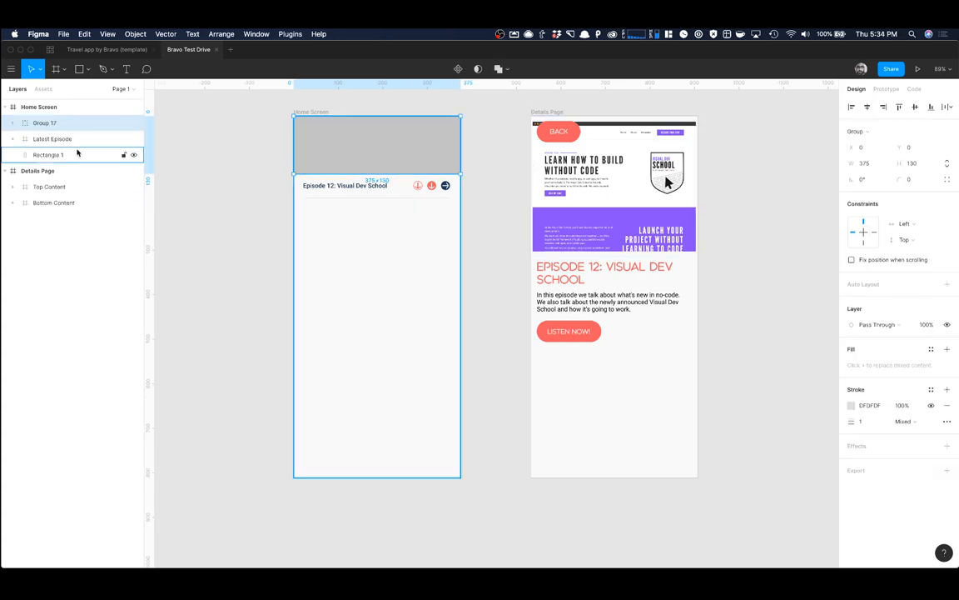
Step: Move the header rectangle to the back of its group and set its fill opacity to 0%
{"action": "left_click", "coordinate": [13, 122]}
{"action": "left_click_drag", "start_coordinate": [59, 135], "coordinate": [60, 188]}
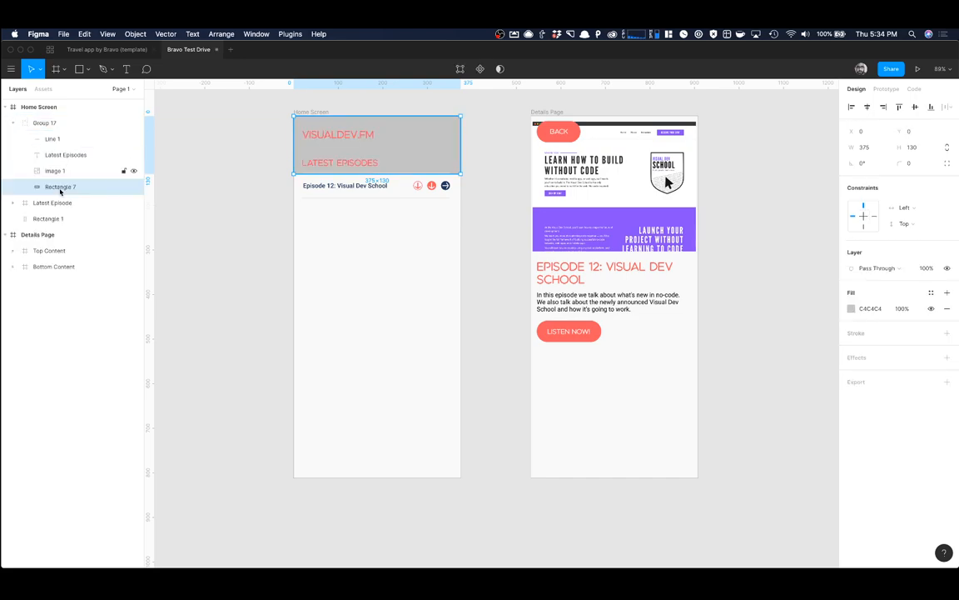
{"action": "left_click", "coordinate": [851, 308]}
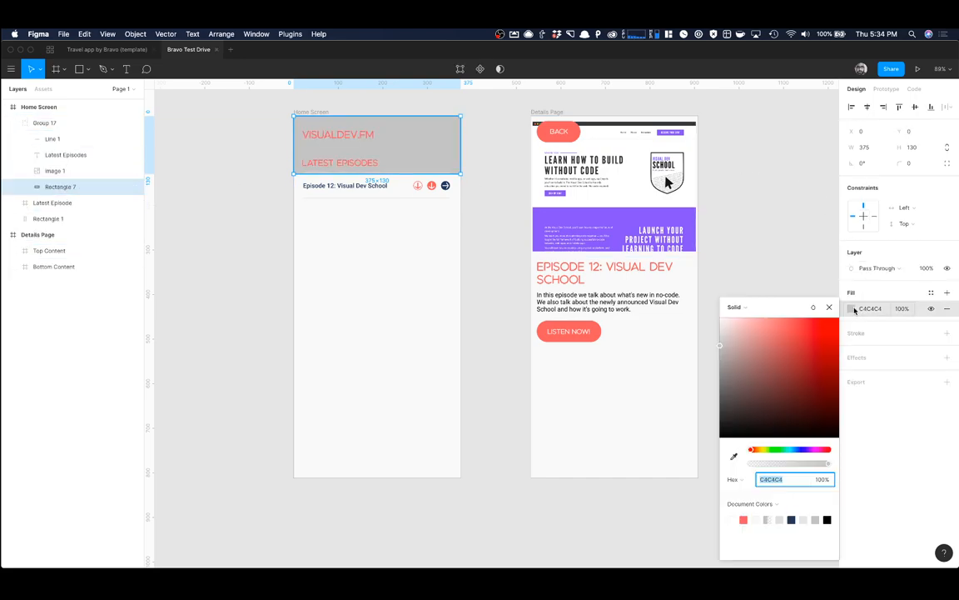
{"action": "left_click_drag", "start_coordinate": [784, 464], "coordinate": [737, 459]}
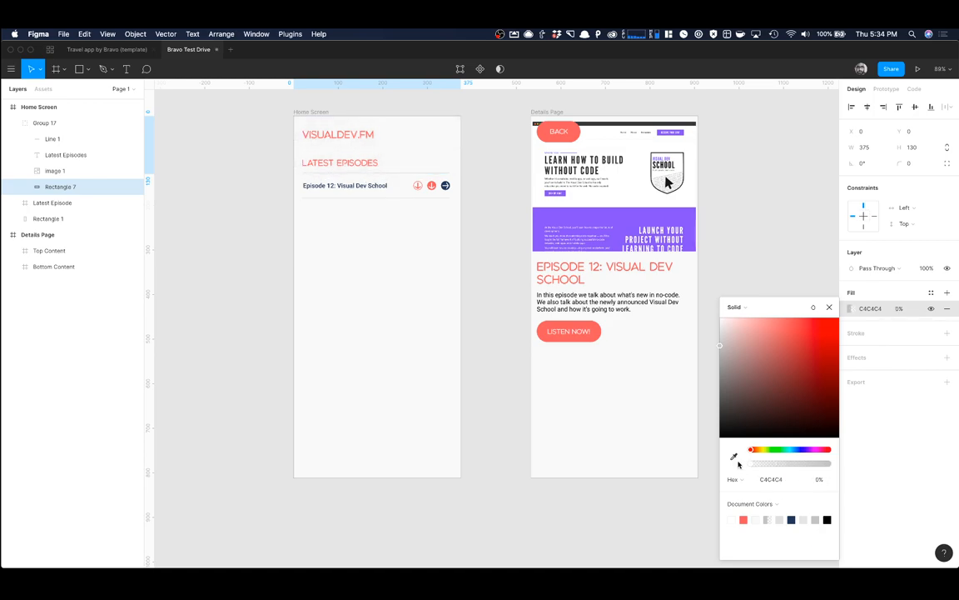
{"action": "left_click", "coordinate": [750, 186]}
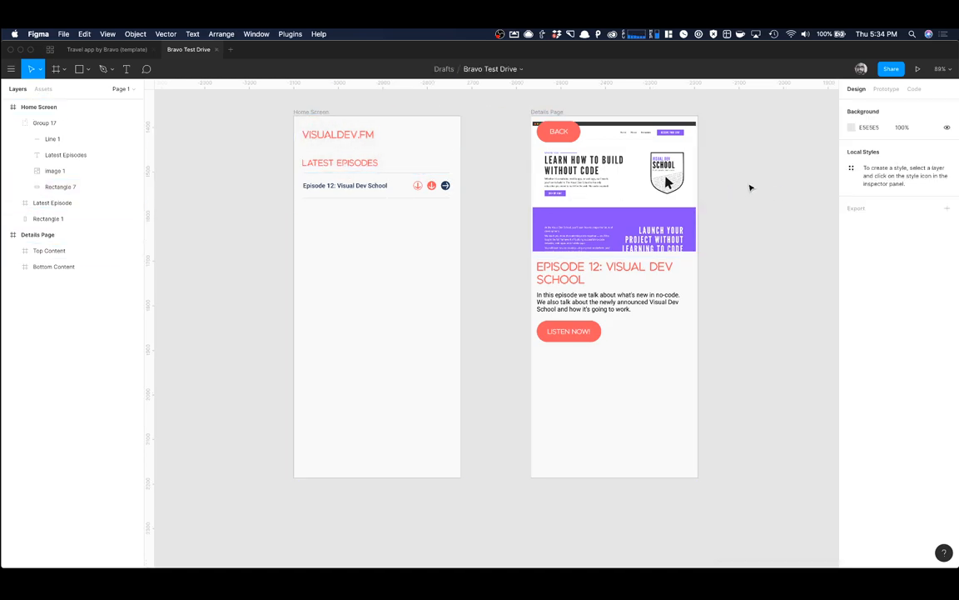
Step: Convert the Home Screen's header group into a frame and rename it Top Content
{"action": "left_click", "coordinate": [59, 124]}
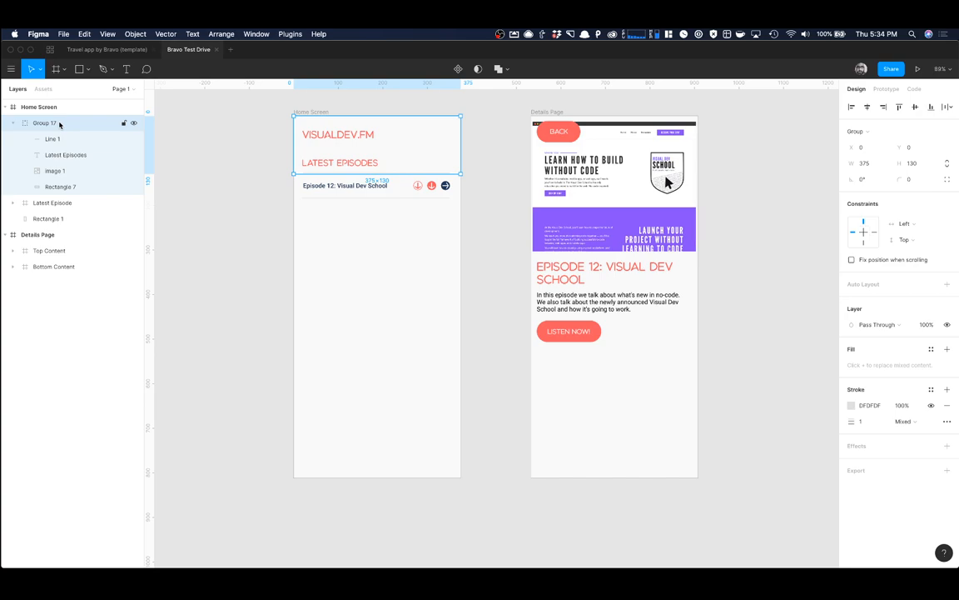
{"action": "key", "text": "super+alt+g"}
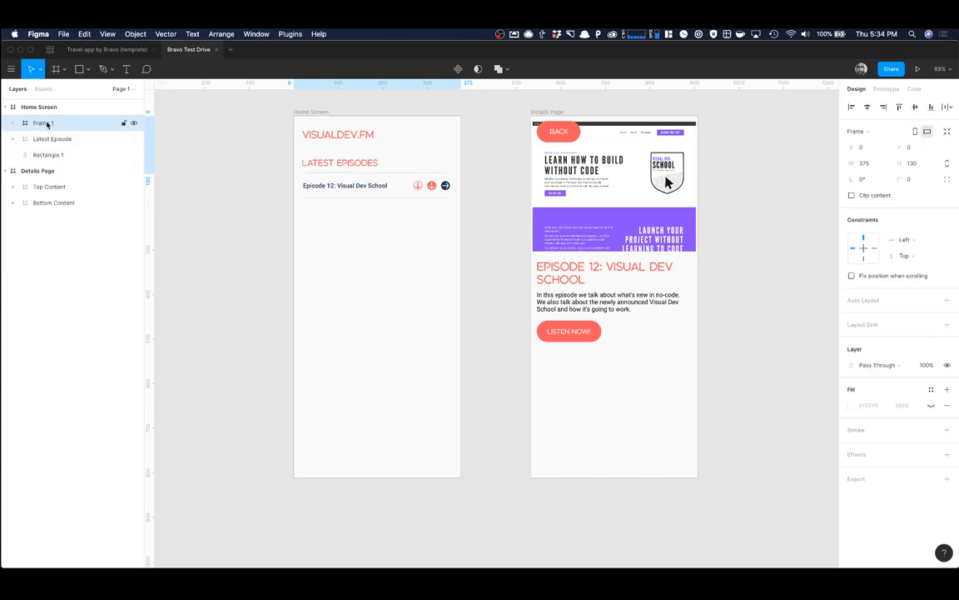
{"action": "double_click", "coordinate": [47, 124]}
{"action": "type", "text": "Top Conte"}
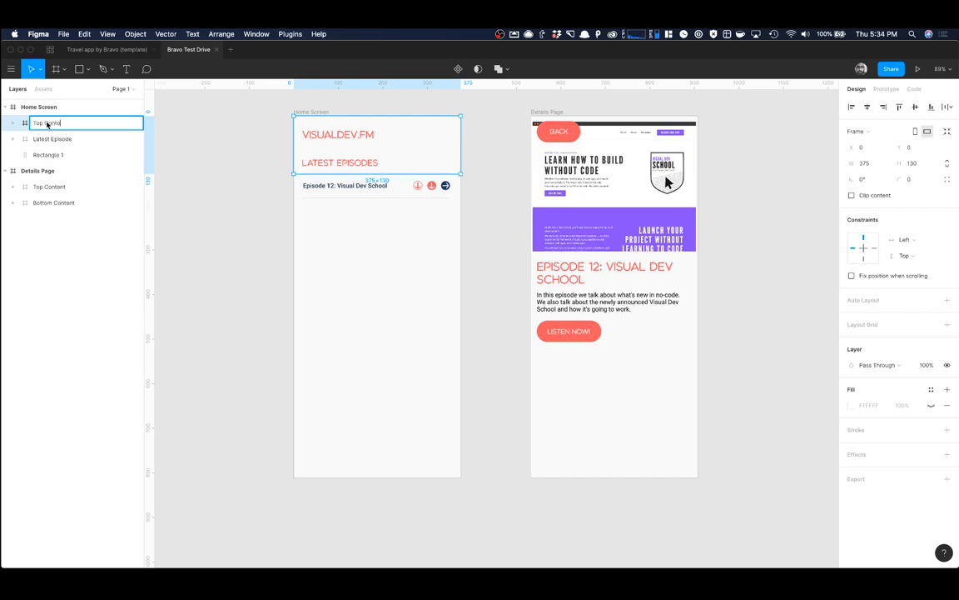
{"action": "type", "text": "nt"}
{"action": "key", "text": "Return"}
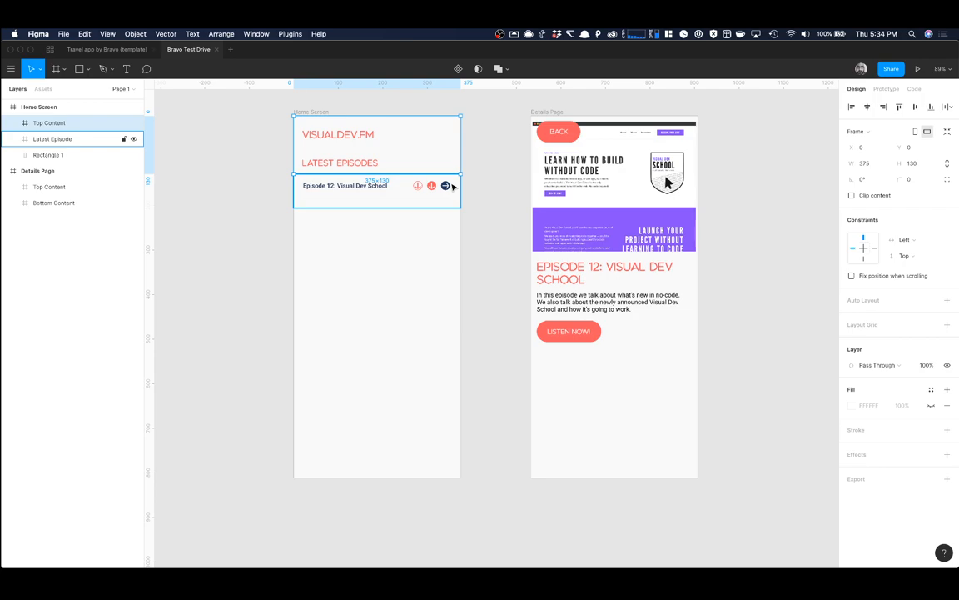
Step: Switch to Chrome and examine the Bravo Help Center guide and the Bravo Tags table for component and action tags
{"action": "key", "text": "super+Tab"}
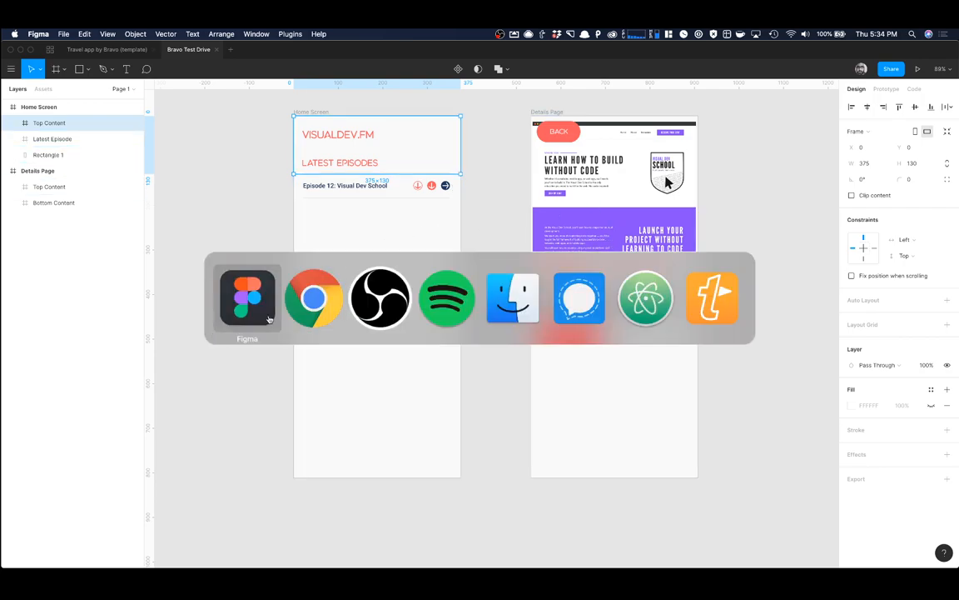
{"action": "key", "text": "super+Tab"}
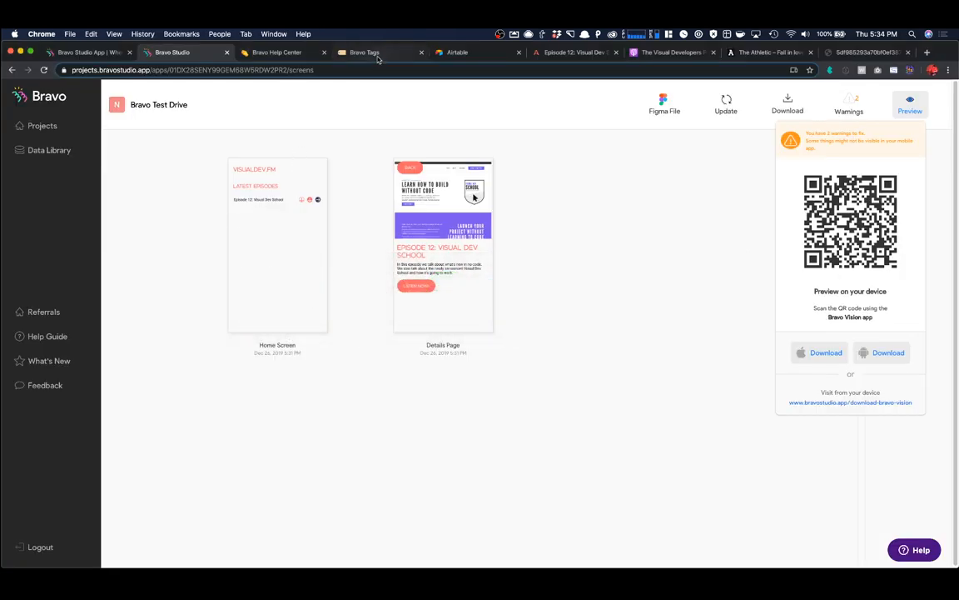
{"action": "left_click", "coordinate": [287, 52]}
{"action": "scroll", "coordinate": [416, 282], "scroll_direction": "down", "scroll_amount": 1}
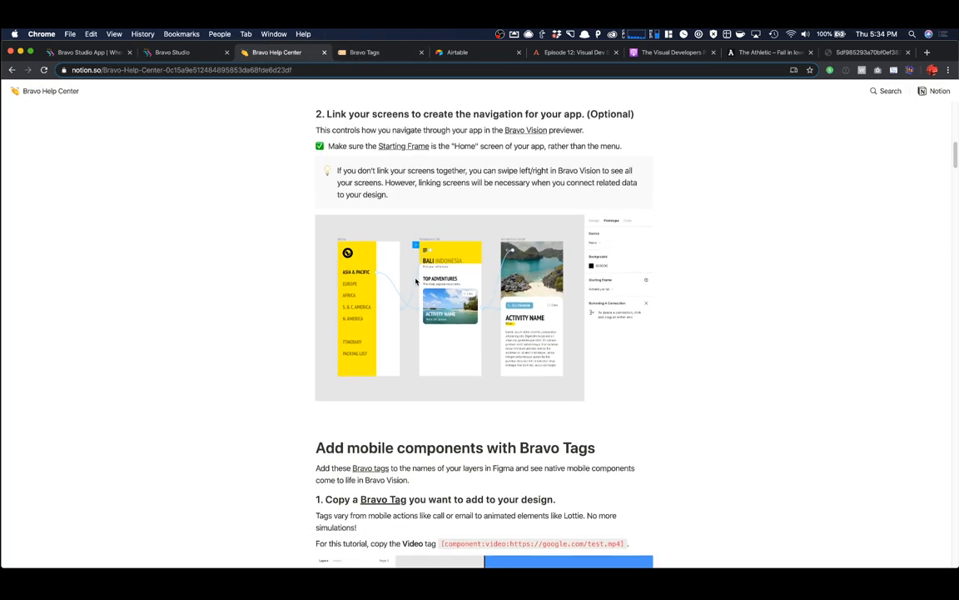
{"action": "scroll", "coordinate": [417, 280], "scroll_direction": "up", "scroll_amount": 2}
{"action": "scroll", "coordinate": [416, 280], "scroll_direction": "down", "scroll_amount": 5}
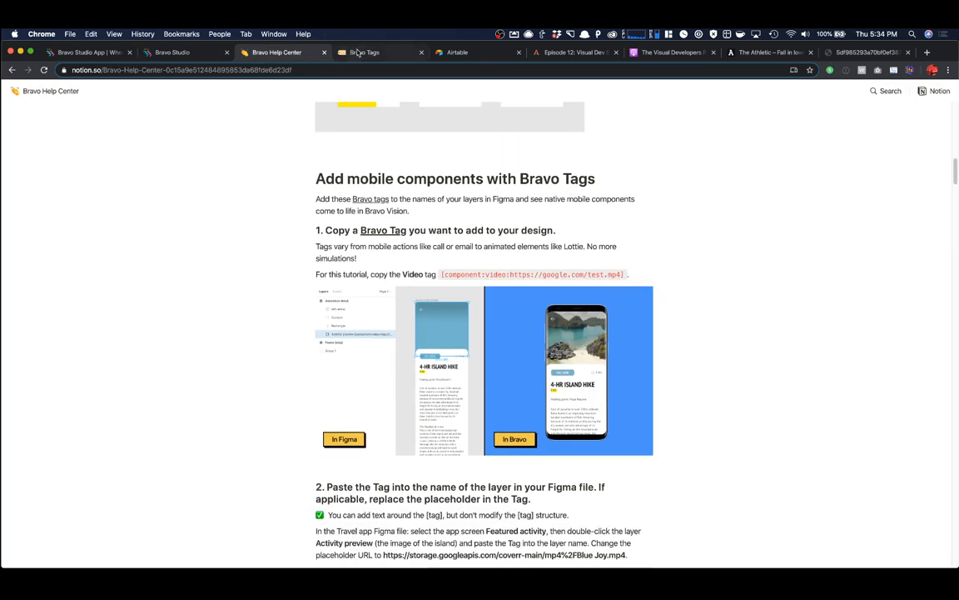
{"action": "left_click", "coordinate": [358, 52]}
{"action": "scroll", "coordinate": [377, 358], "scroll_direction": "up", "scroll_amount": 1}
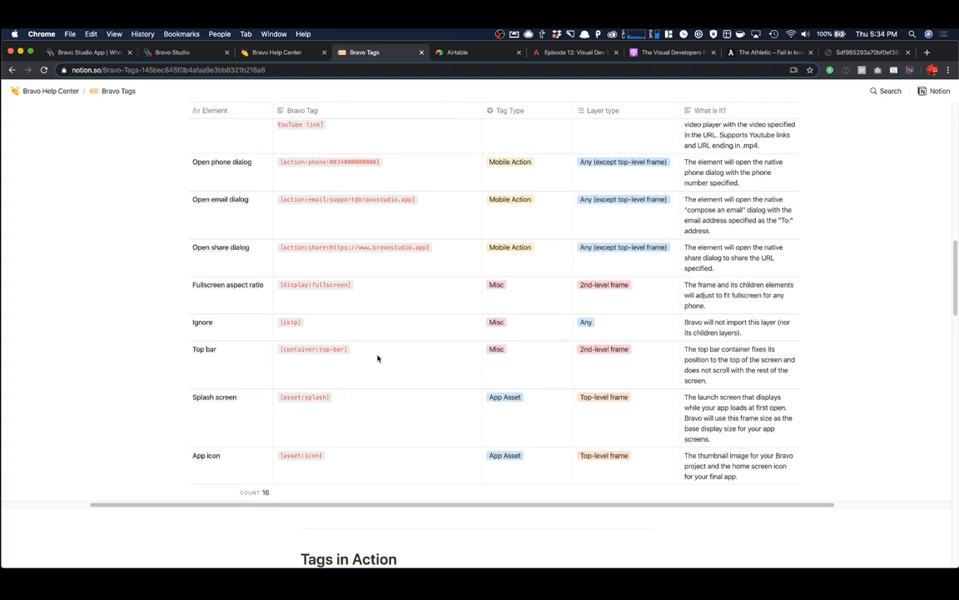
{"action": "scroll", "coordinate": [377, 358], "scroll_direction": "up", "scroll_amount": 3}
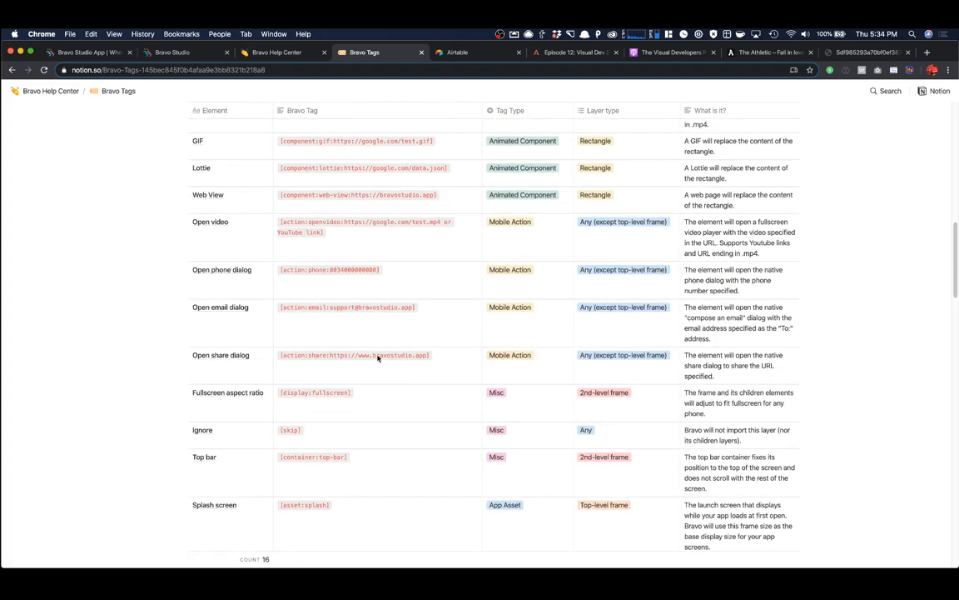
{"action": "scroll", "coordinate": [377, 358], "scroll_direction": "up", "scroll_amount": 1}
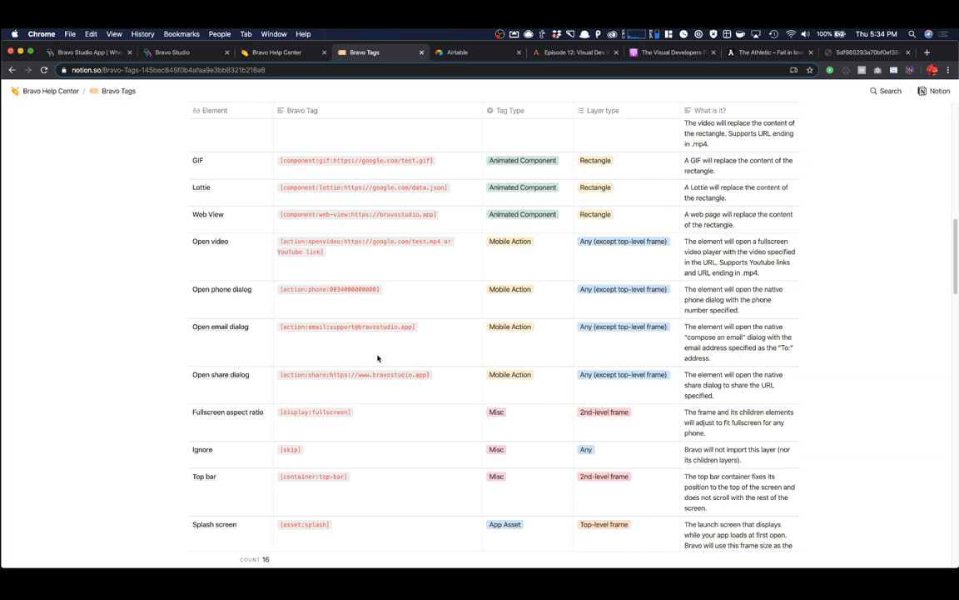
{"action": "scroll", "coordinate": [377, 358], "scroll_direction": "up", "scroll_amount": 2}
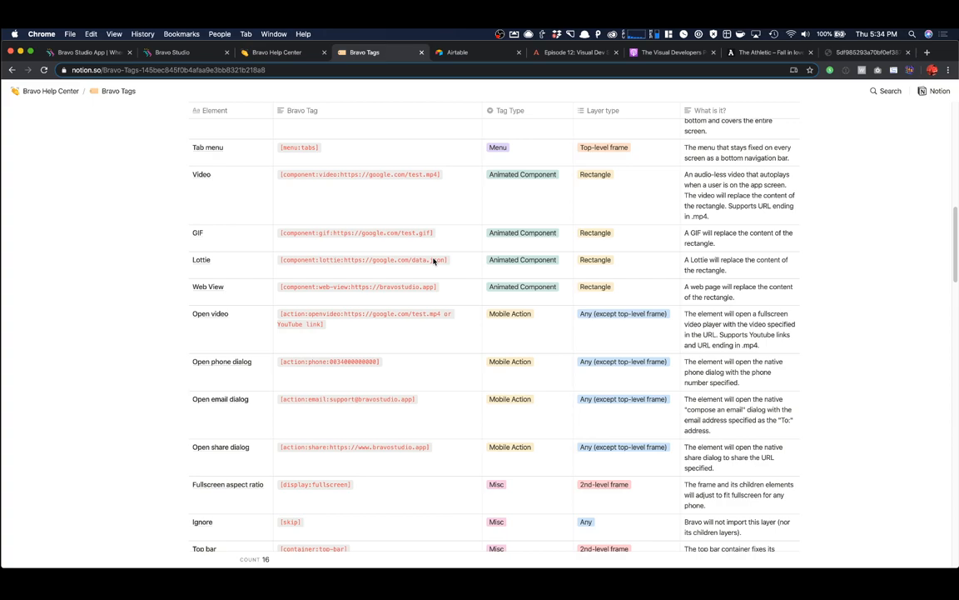
{"action": "left_click", "coordinate": [393, 287]}
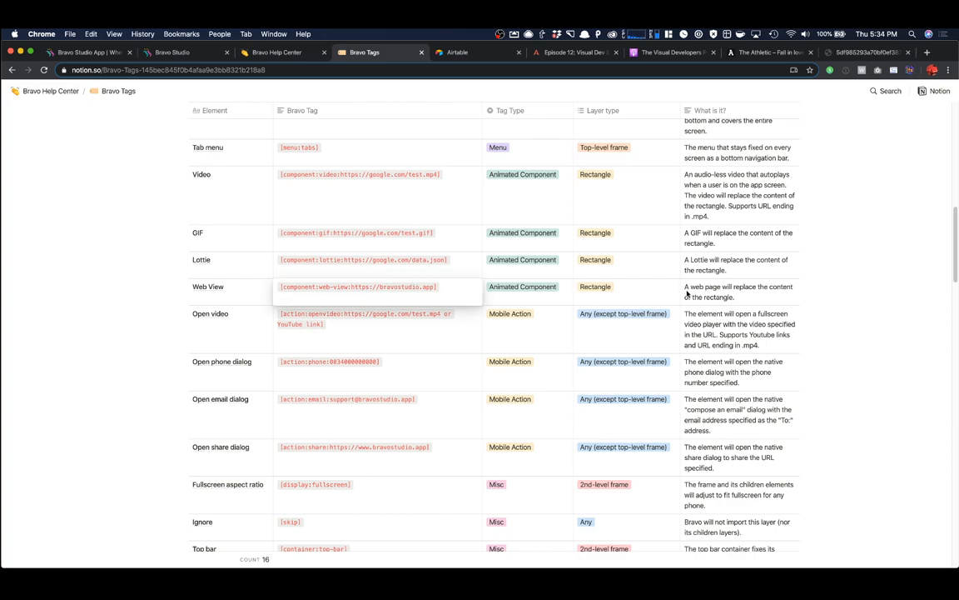
{"action": "triple_click", "coordinate": [391, 287]}
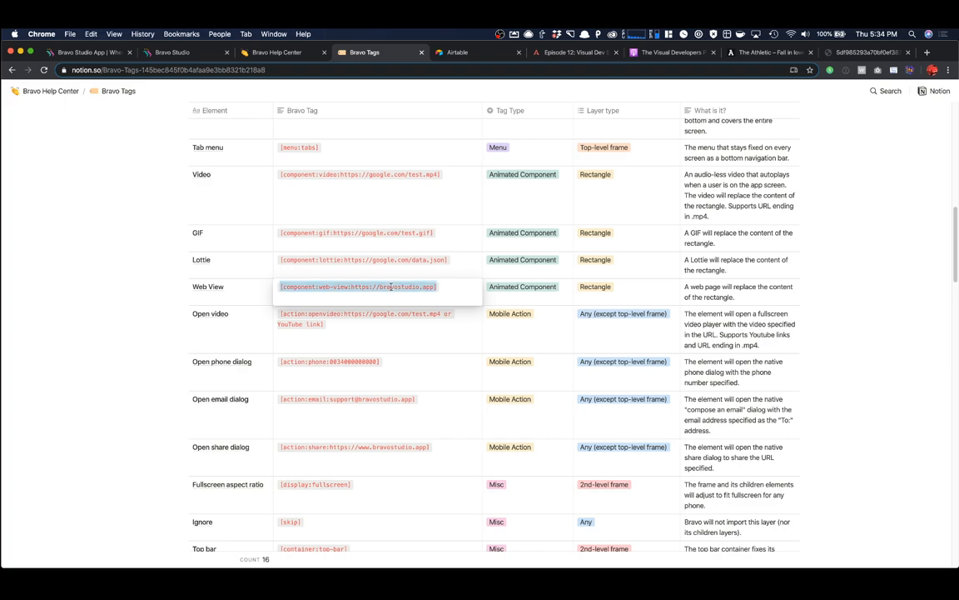
{"action": "key", "text": "super+c"}
{"action": "key", "text": "Escape"}
Step: Switch back to Figma and delete the Bottom Content frame from the Details Page
{"action": "key", "text": "super+Tab"}
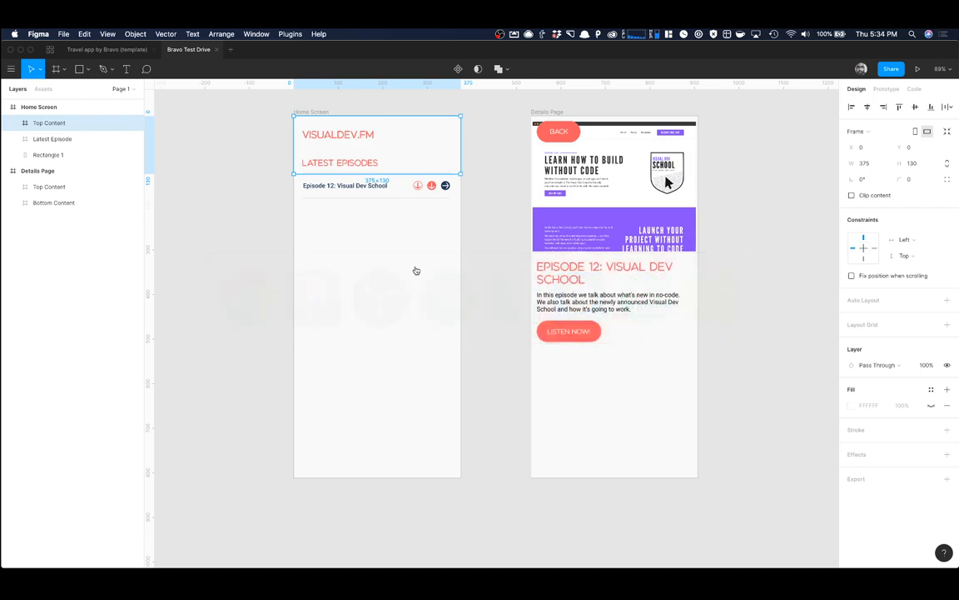
{"action": "left_click", "coordinate": [601, 367]}
{"action": "scroll", "coordinate": [601, 363], "scroll_direction": "down", "scroll_amount": 3}
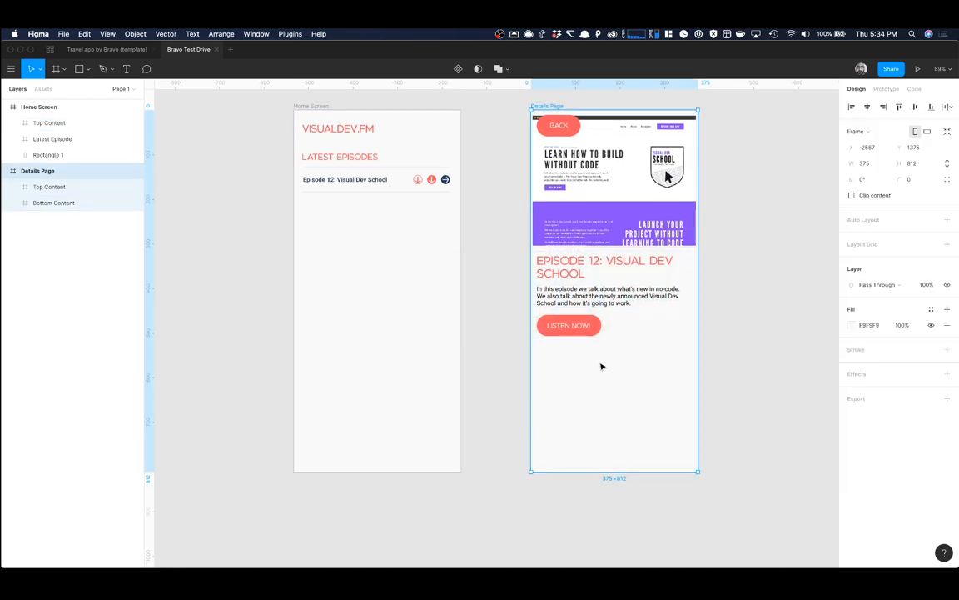
{"action": "scroll", "coordinate": [601, 363], "scroll_direction": "down", "scroll_amount": 1}
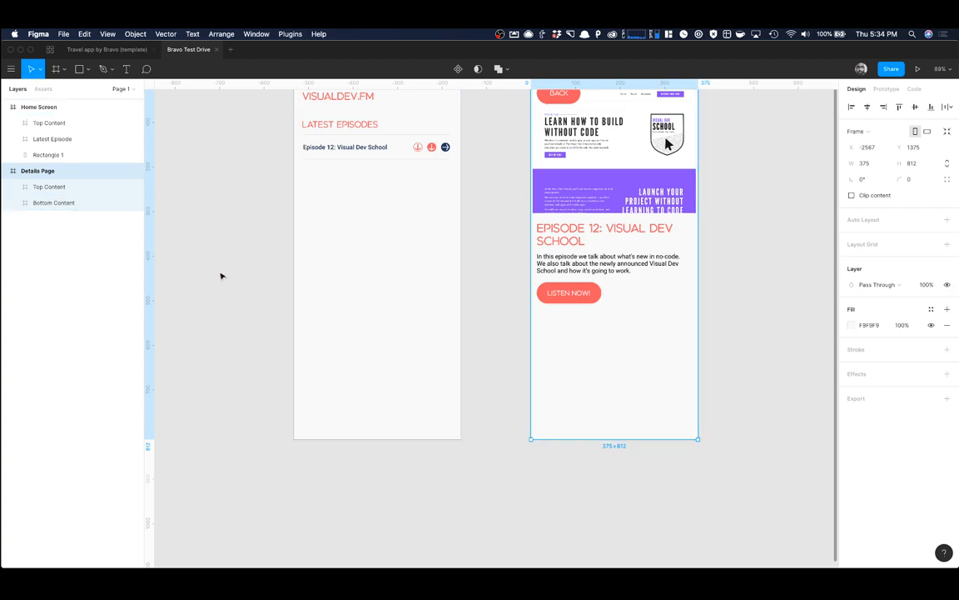
{"action": "scroll", "coordinate": [653, 329], "scroll_direction": "up", "scroll_amount": 10}
{"action": "scroll", "coordinate": [587, 368], "scroll_direction": "down", "scroll_amount": 3}
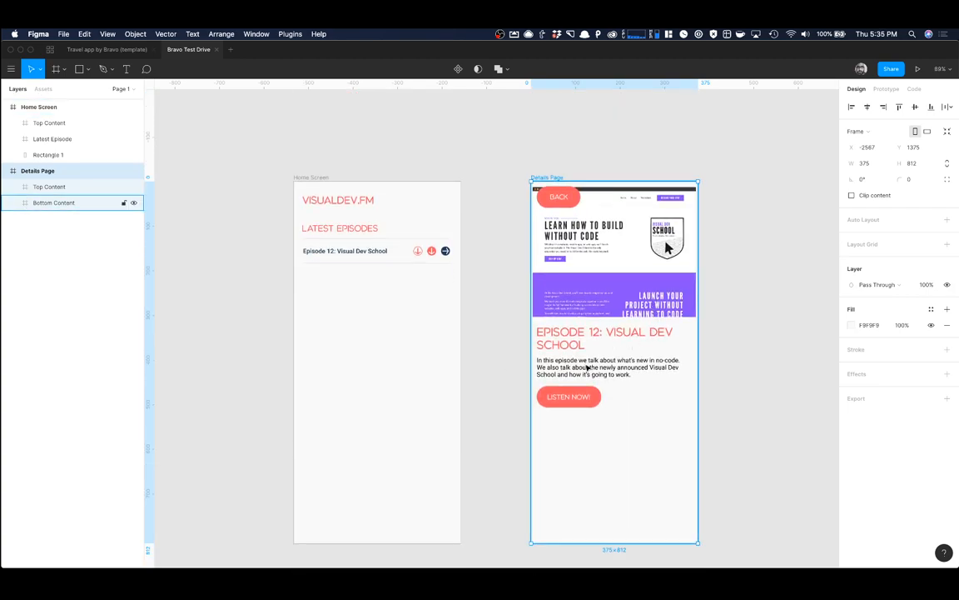
{"action": "left_click", "coordinate": [587, 368]}
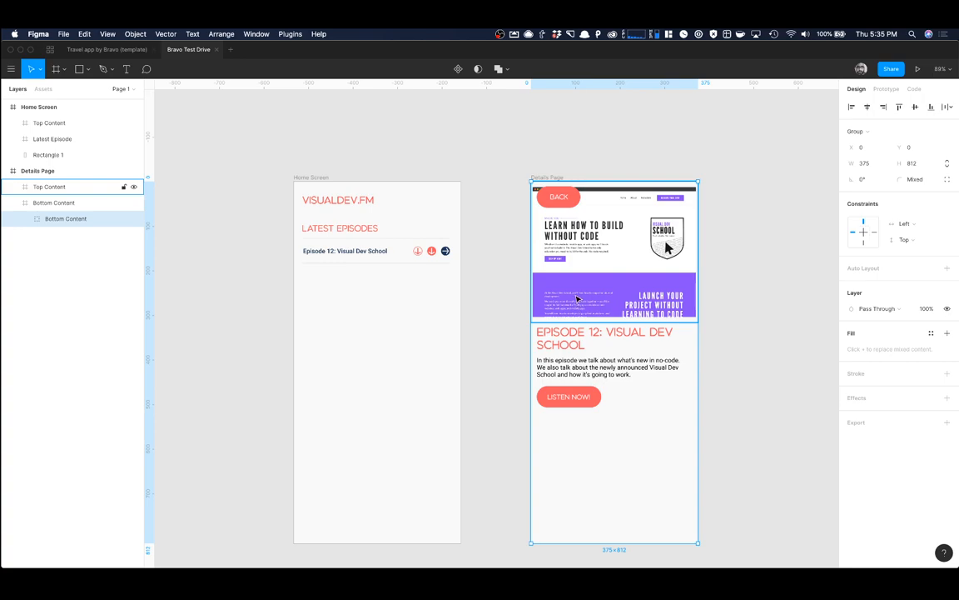
{"action": "left_click", "coordinate": [576, 340]}
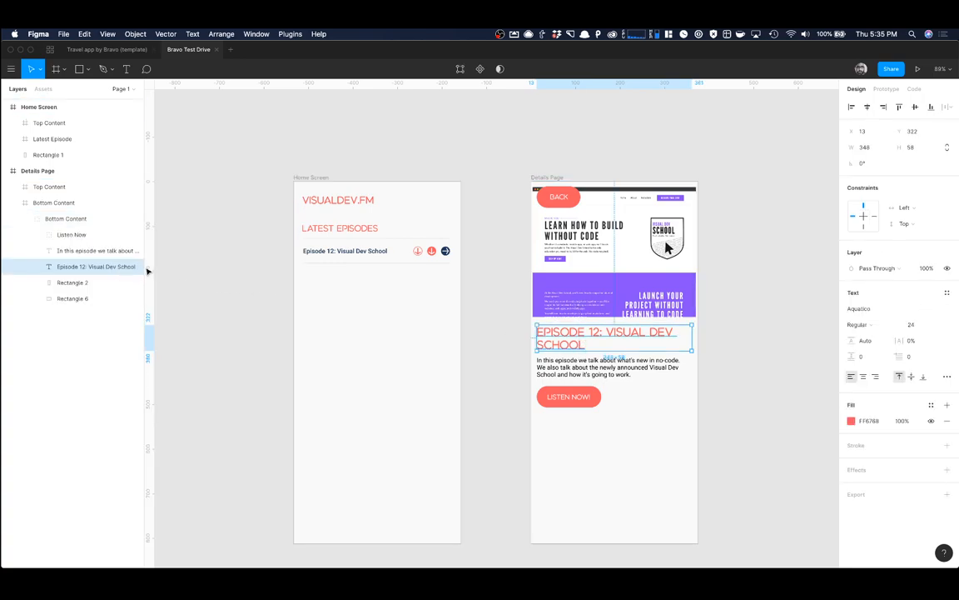
{"action": "left_click", "coordinate": [41, 204]}
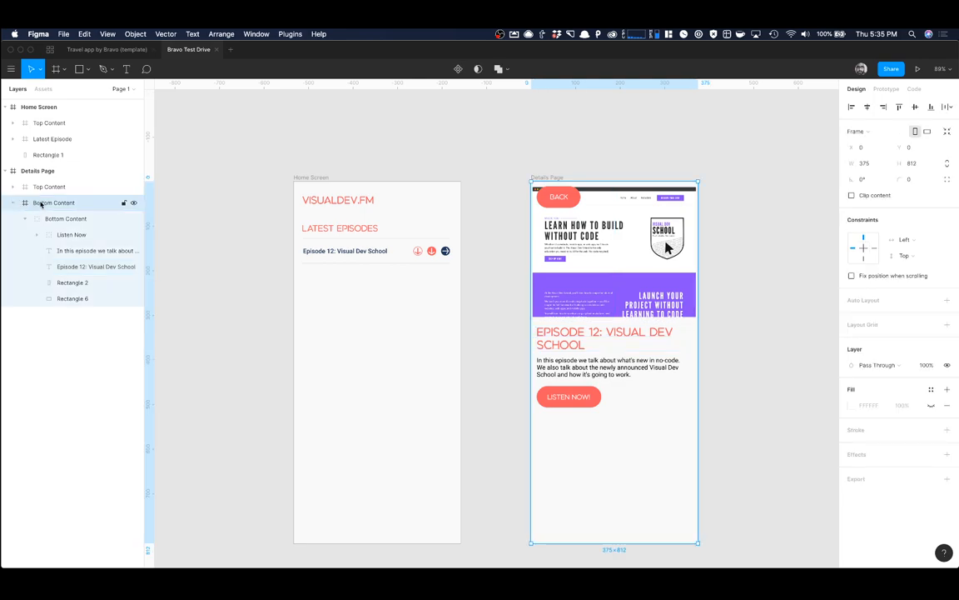
{"action": "key", "text": "Delete"}
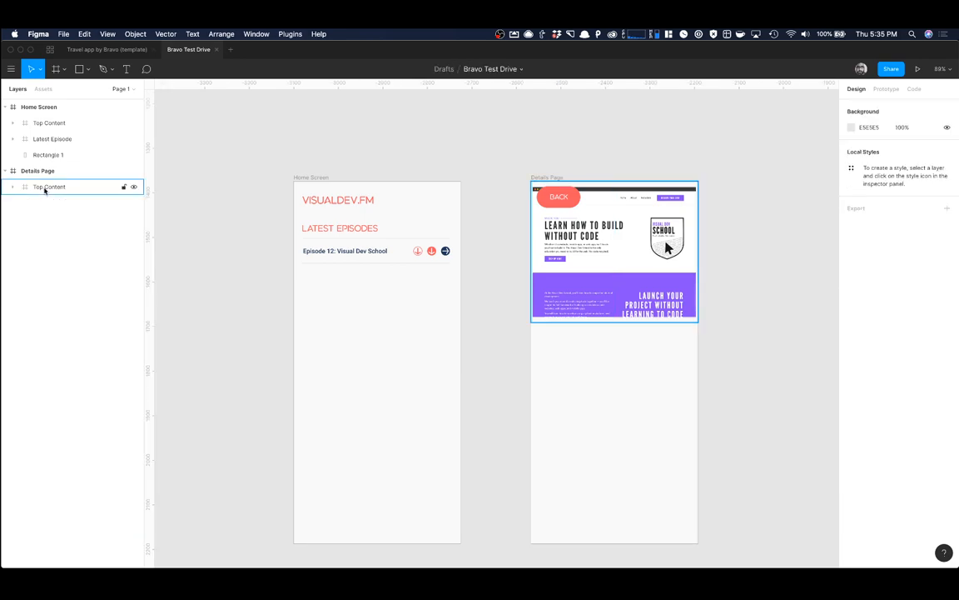
Step: Delete the Episode Image from the Details Page's Top Content group
{"action": "left_click", "coordinate": [13, 186]}
{"action": "left_click", "coordinate": [59, 218]}
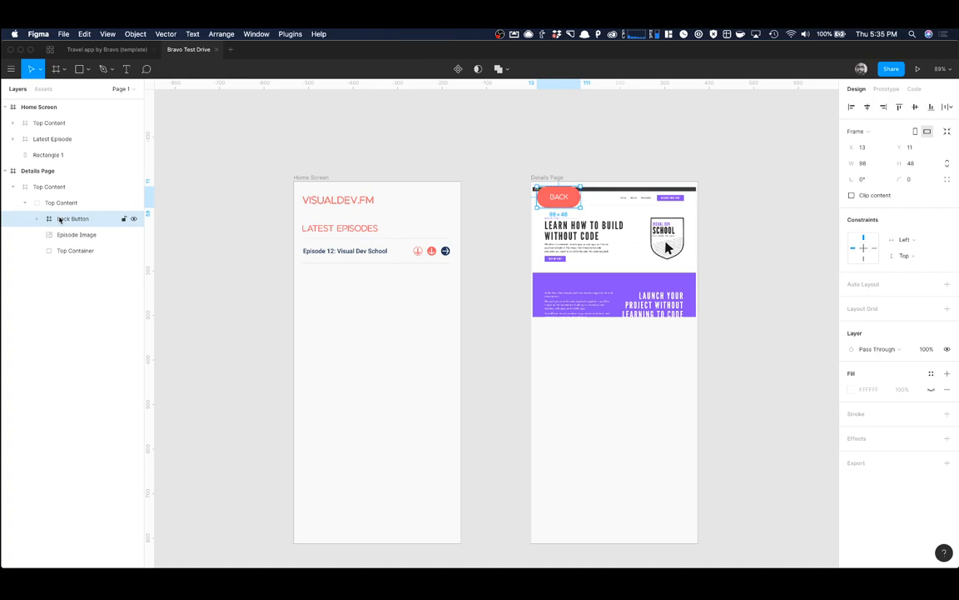
{"action": "left_click", "coordinate": [65, 234]}
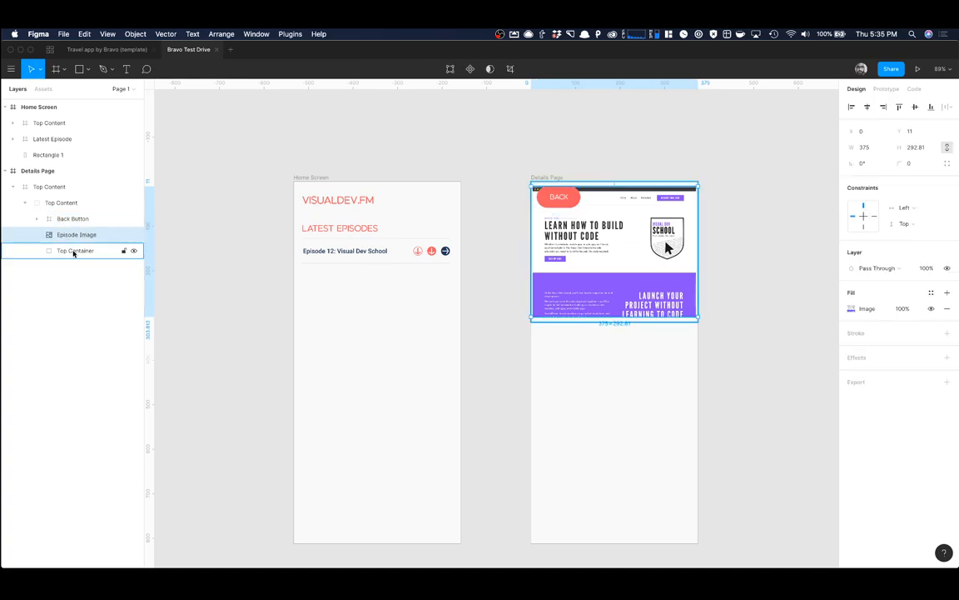
{"action": "key", "text": "Delete"}
Step: Stretch the Details Page's Top Container rectangle to about 808 high and its outer Top Content frame to about 809 high
{"action": "left_click", "coordinate": [80, 235]}
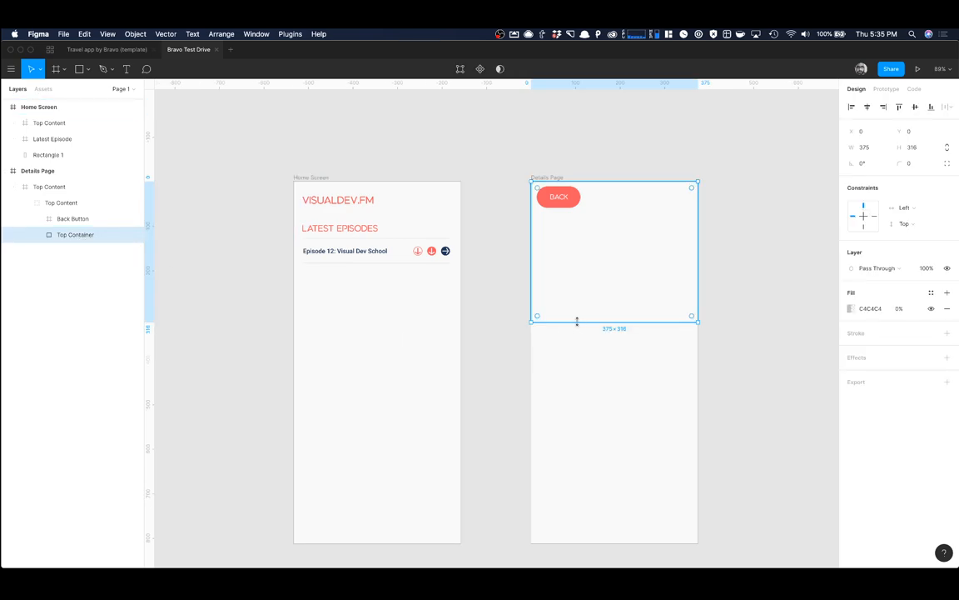
{"action": "left_click_drag", "start_coordinate": [576, 320], "coordinate": [577, 543]}
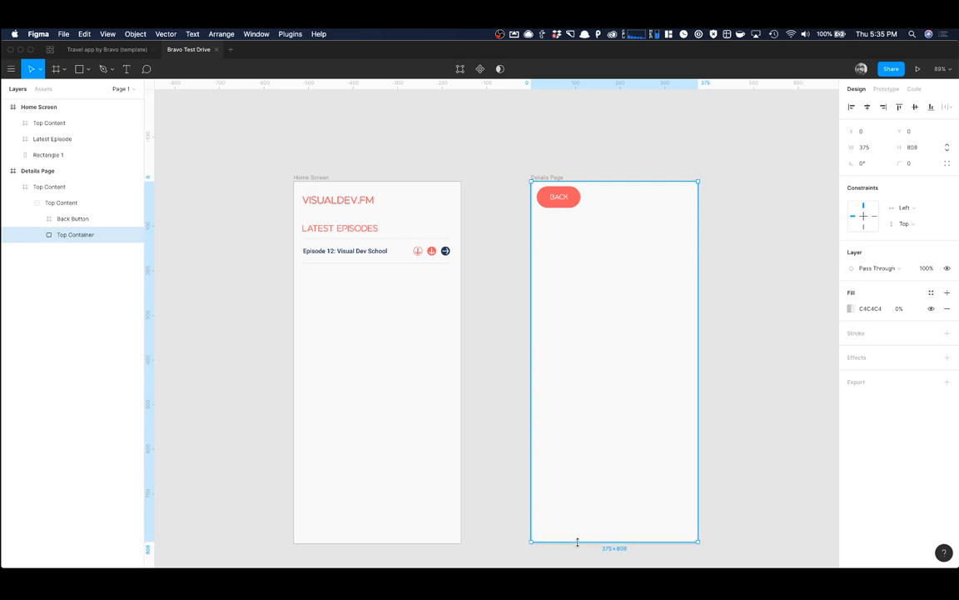
{"action": "left_click", "coordinate": [68, 221]}
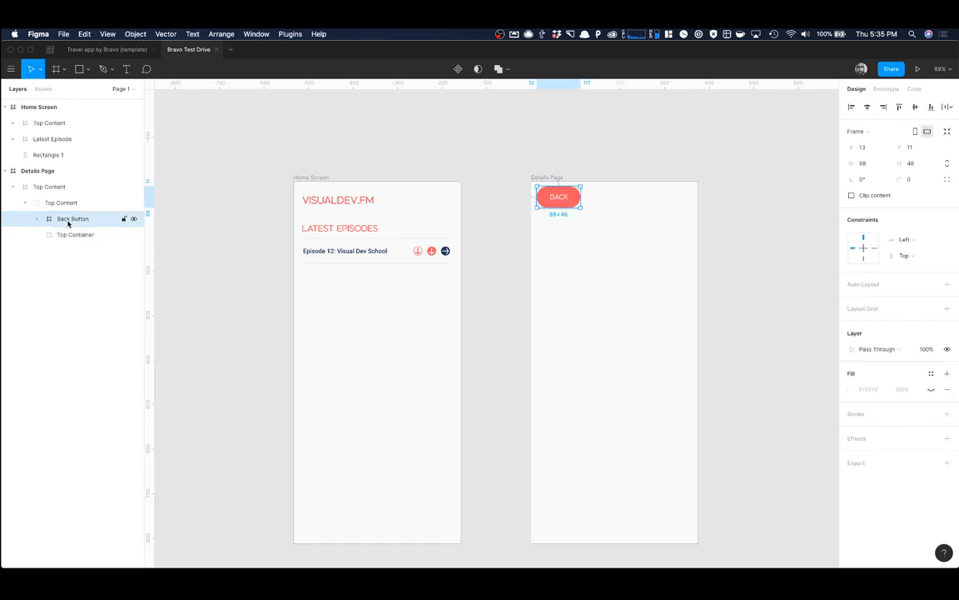
{"action": "left_click", "coordinate": [76, 67]}
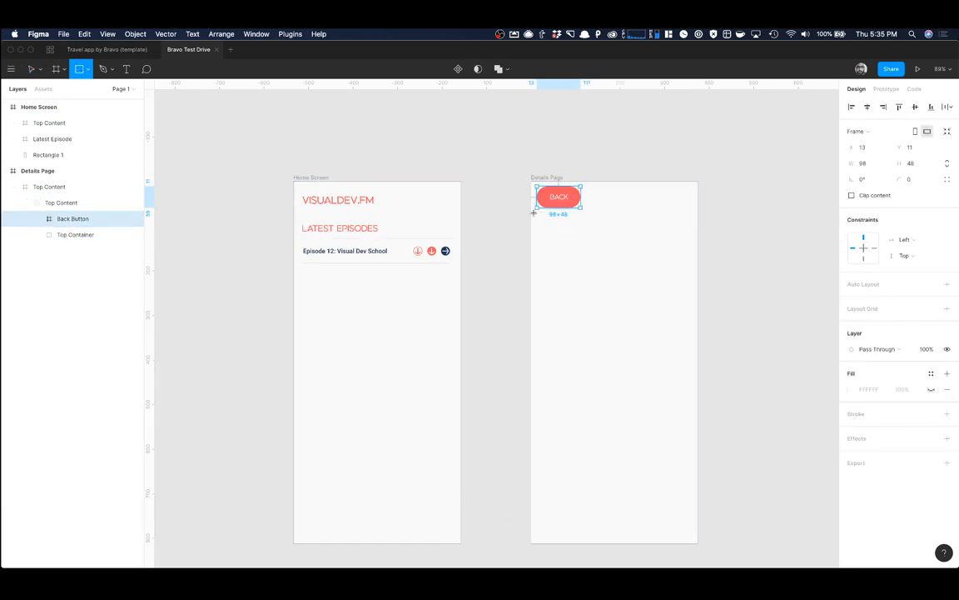
{"action": "key", "text": "v"}
{"action": "left_click", "coordinate": [65, 191]}
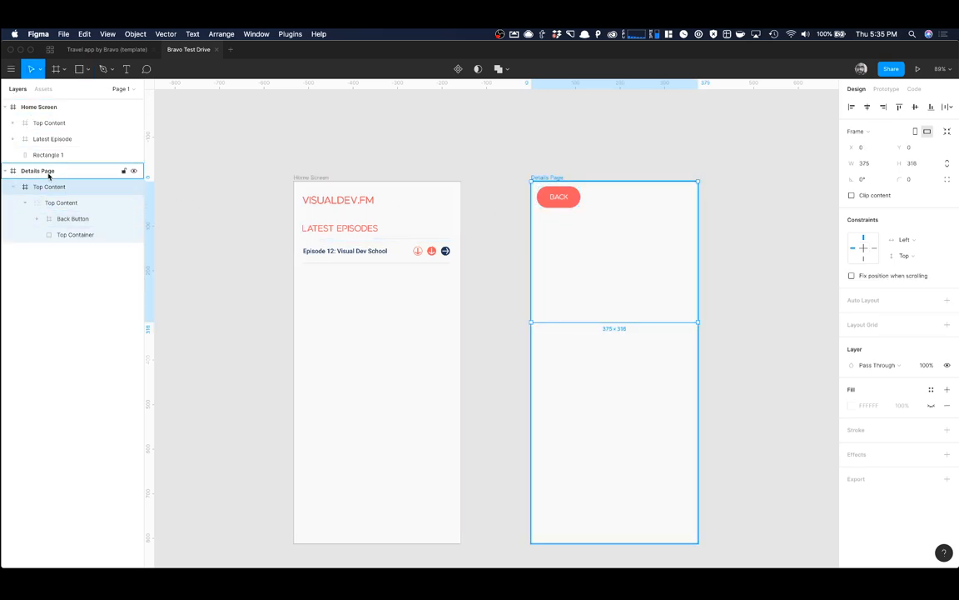
{"action": "left_click_drag", "start_coordinate": [574, 321], "coordinate": [588, 542]}
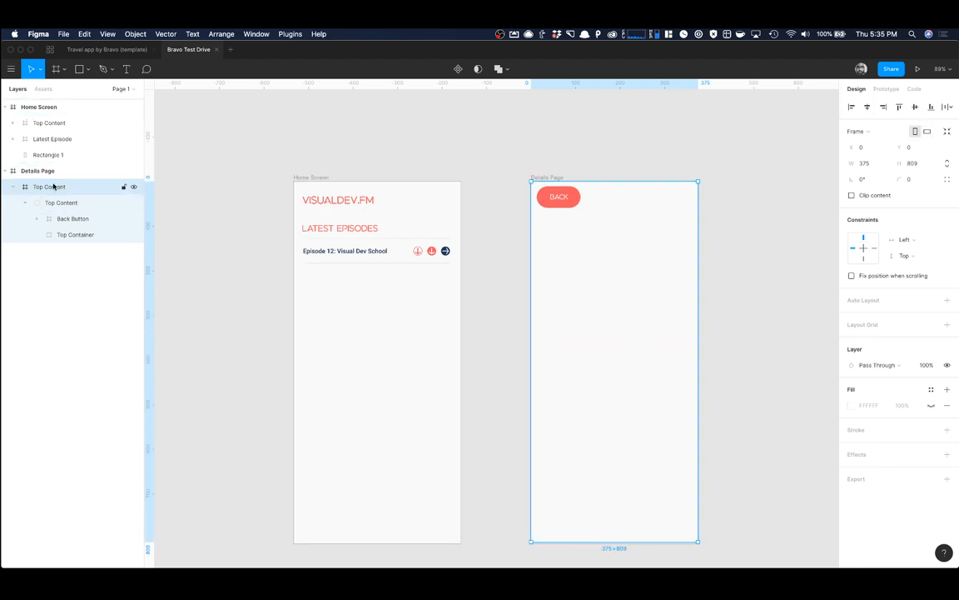
Step: Draw a rectangle about 375 × 745 below the Back button and place it beneath the Top Content group in the layer order
{"action": "left_click", "coordinate": [78, 69]}
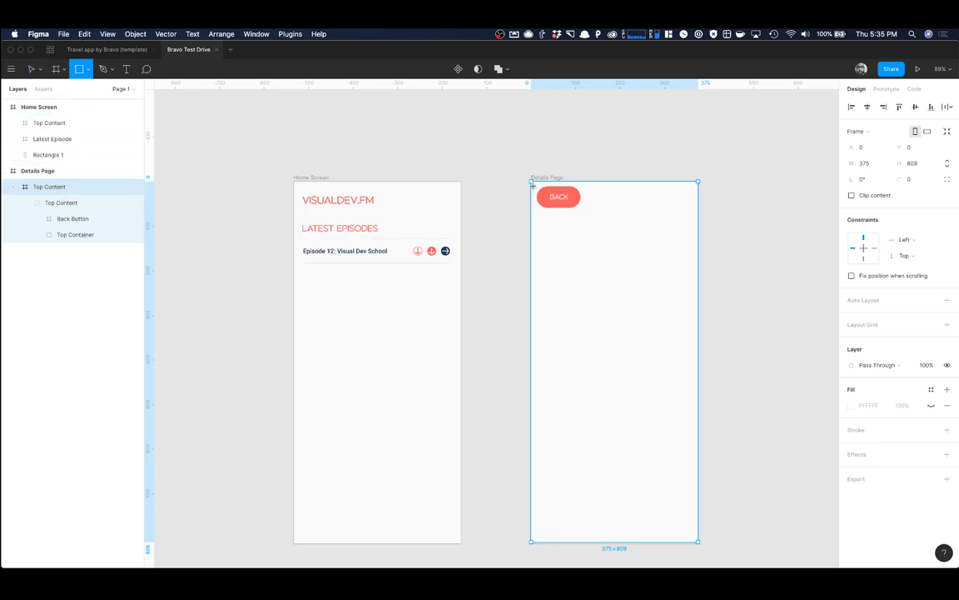
{"action": "left_click_drag", "start_coordinate": [531, 209], "coordinate": [697, 543]}
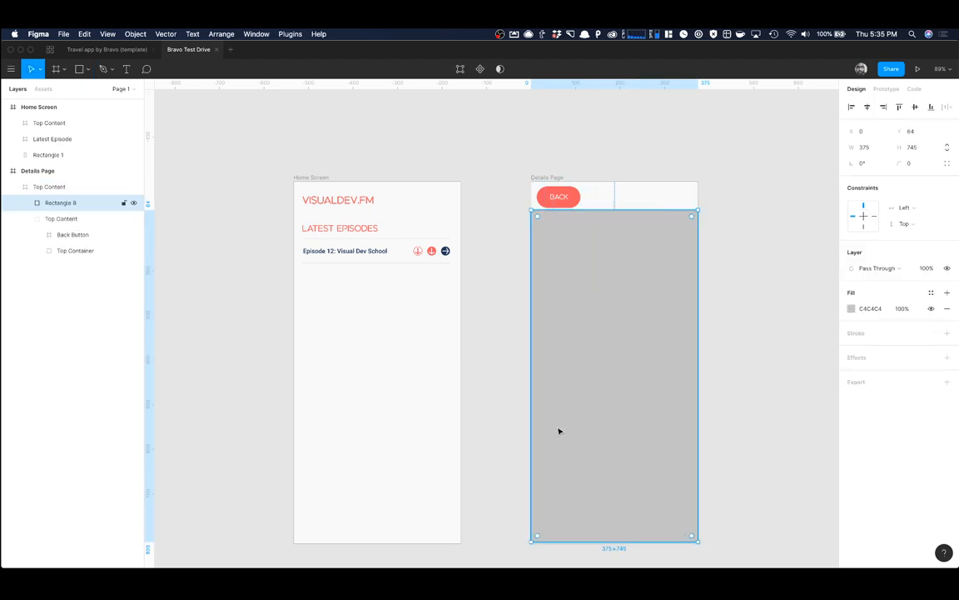
{"action": "left_click", "coordinate": [26, 219]}
{"action": "left_click_drag", "start_coordinate": [37, 218], "coordinate": [55, 209]}
{"action": "left_click", "coordinate": [58, 219]}
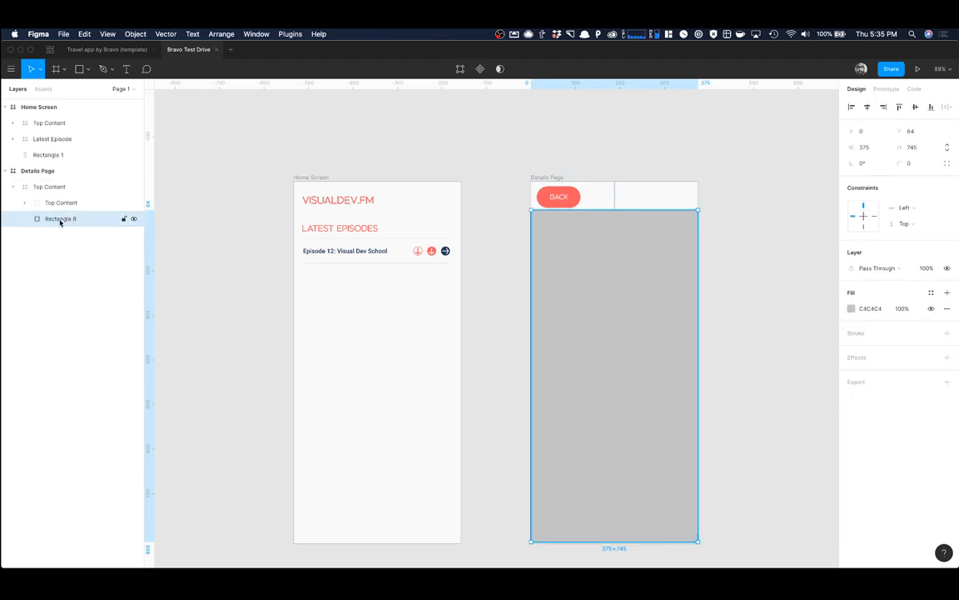
{"action": "double_click", "coordinate": [60, 219]}
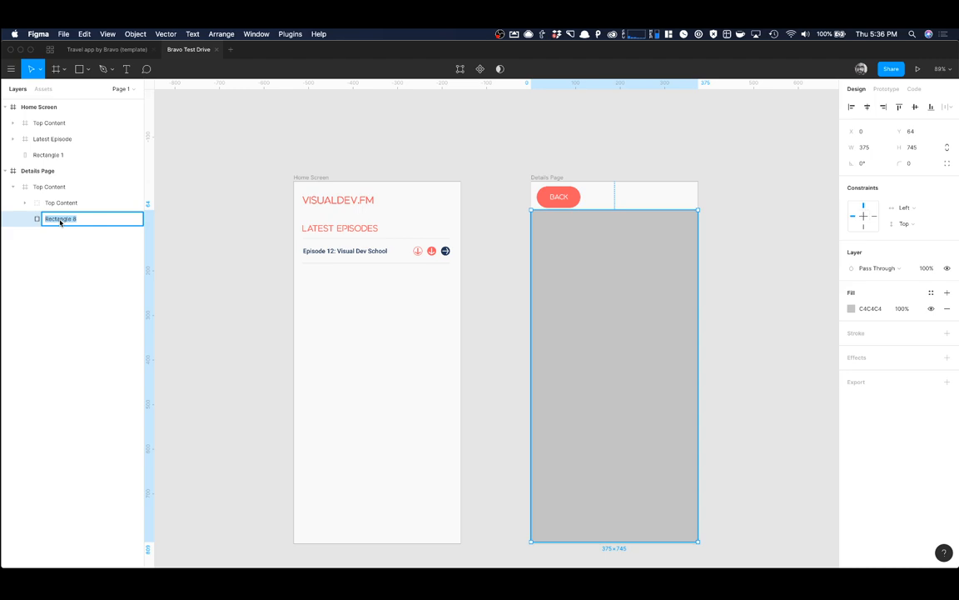
{"action": "key", "text": "super+v"}
{"action": "left_click", "coordinate": [73, 250]}
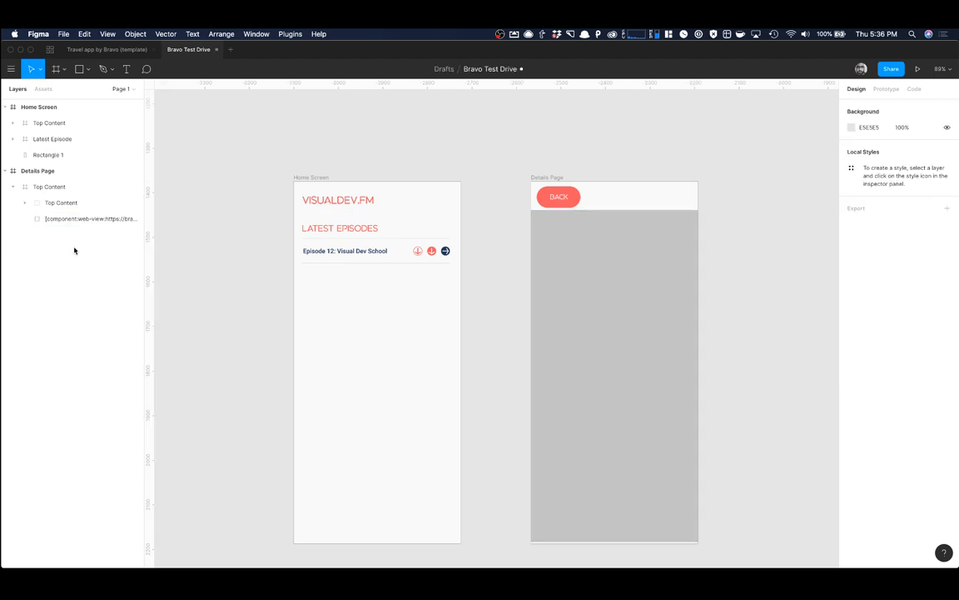
{"action": "left_click", "coordinate": [112, 220]}
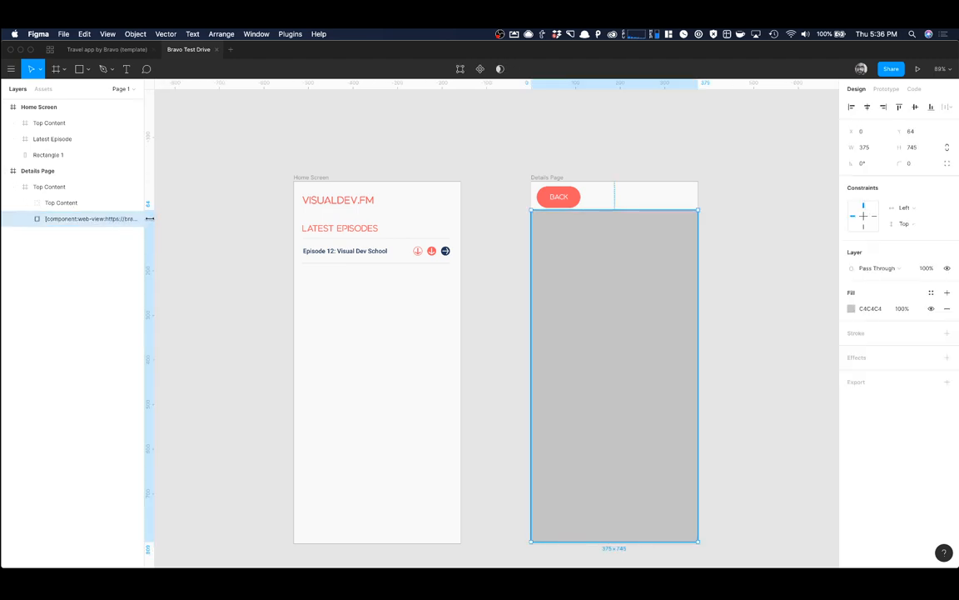
{"action": "left_click_drag", "start_coordinate": [147, 218], "coordinate": [225, 223]}
{"action": "left_click_drag", "start_coordinate": [144, 188], "coordinate": [190, 188]}
Step: Switch to Chrome and copy the Episode 12 page address, visualdev.fm/episodes/episode-12-visual-dev-school
{"action": "key", "text": "super+Tab"}
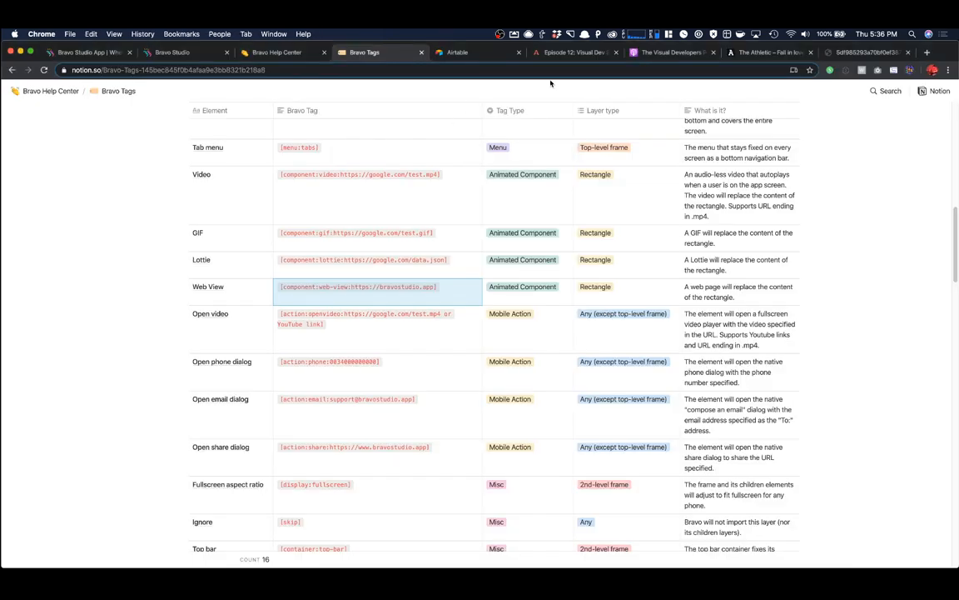
{"action": "left_click", "coordinate": [546, 53]}
{"action": "left_click", "coordinate": [400, 66]}
{"action": "key", "text": "super+c"}
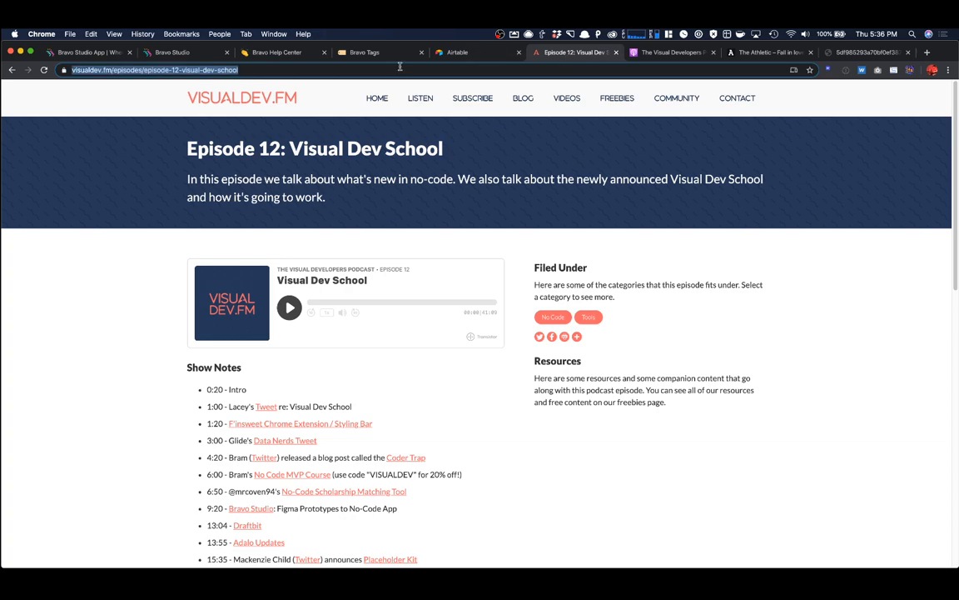
Step: Back in Figma, replace the URL in the rectangle's web-view tag with the copied Episode 12 page address
{"action": "key", "text": "super+Tab"}
{"action": "double_click", "coordinate": [124, 218]}
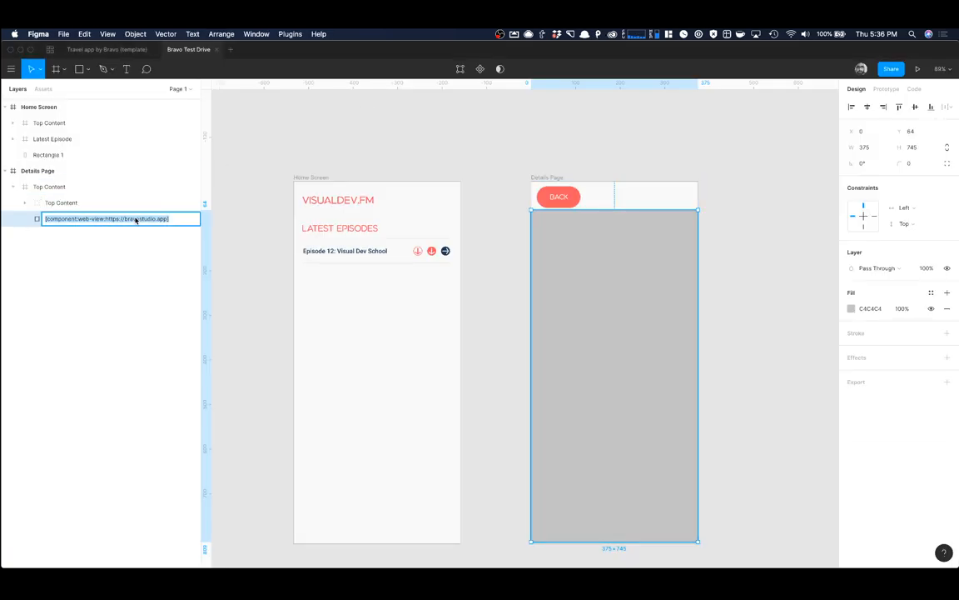
{"action": "left_click", "coordinate": [121, 219]}
{"action": "left_click_drag", "start_coordinate": [106, 219], "coordinate": [165, 221]}
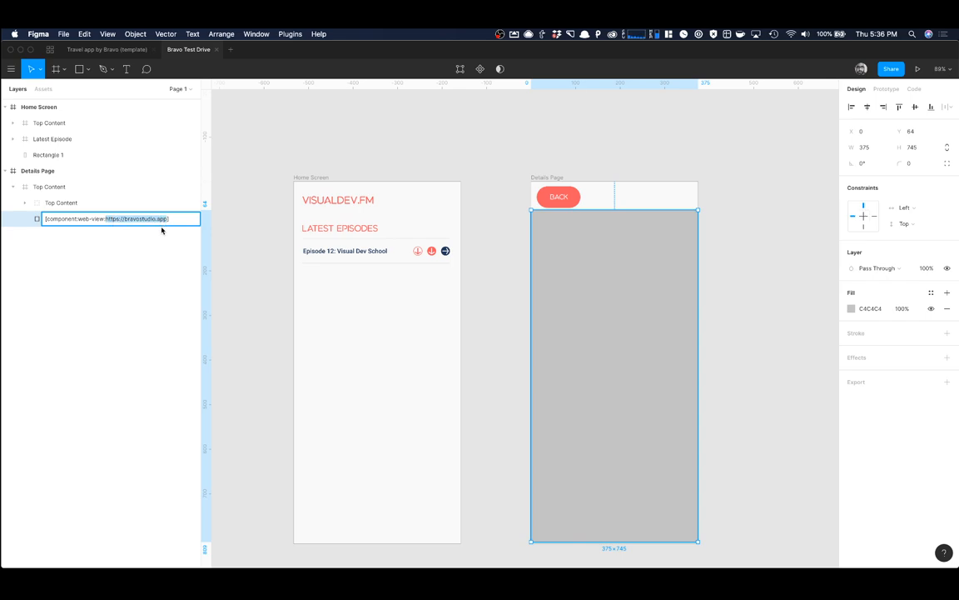
{"action": "key", "text": "super+v"}
{"action": "left_click", "coordinate": [155, 276]}
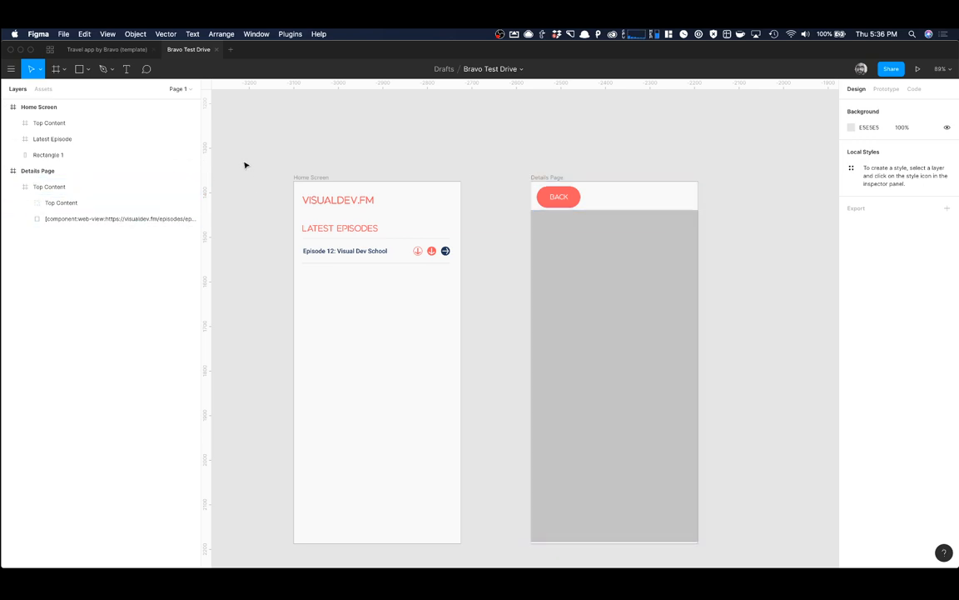
Step: Switch to the Bravo Studio project in Chrome and enlarge the AirServer window mirroring the phone preview
{"action": "key", "text": "super+Tab"}
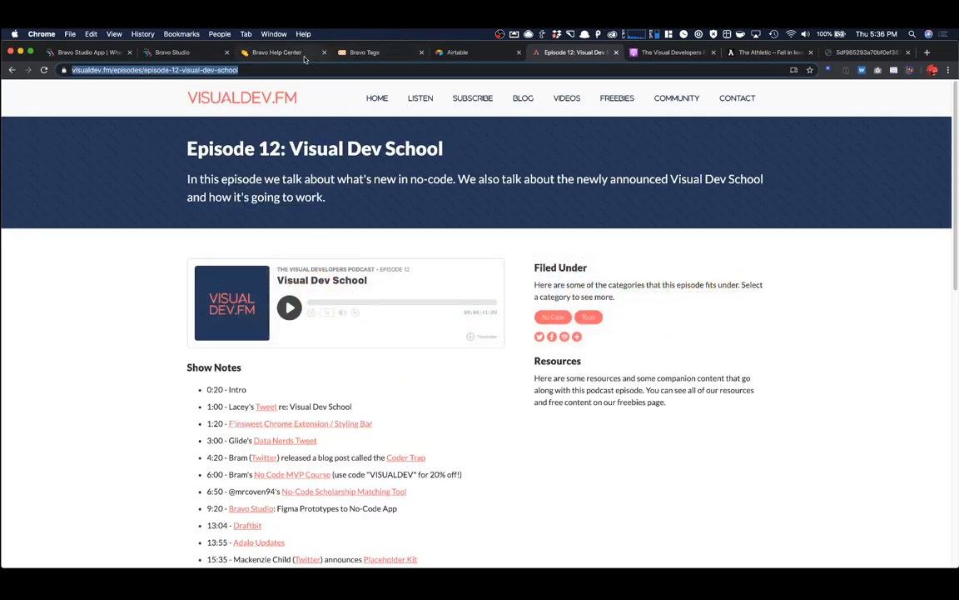
{"action": "left_click", "coordinate": [212, 52]}
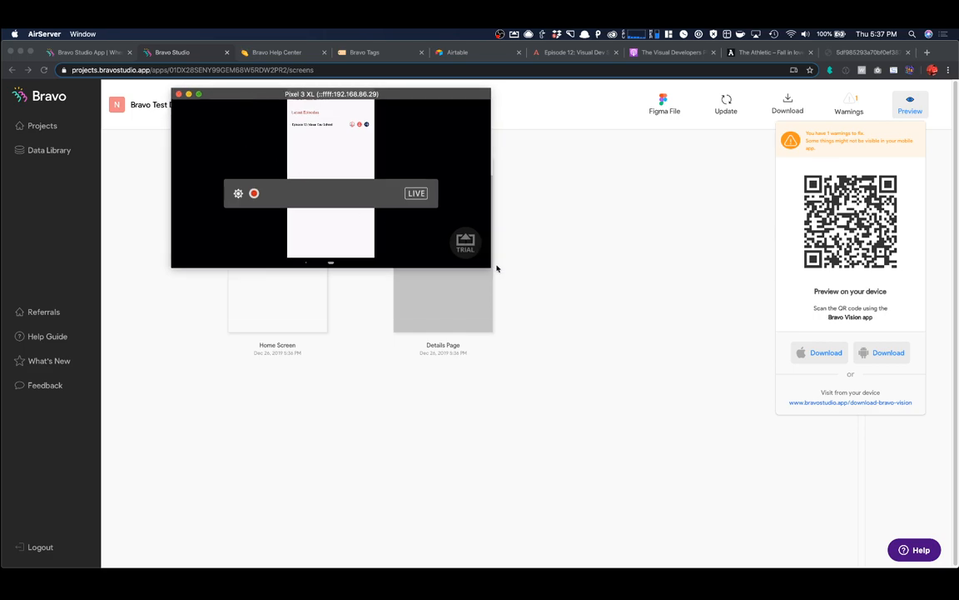
{"action": "left_click_drag", "start_coordinate": [490, 269], "coordinate": [850, 469]}
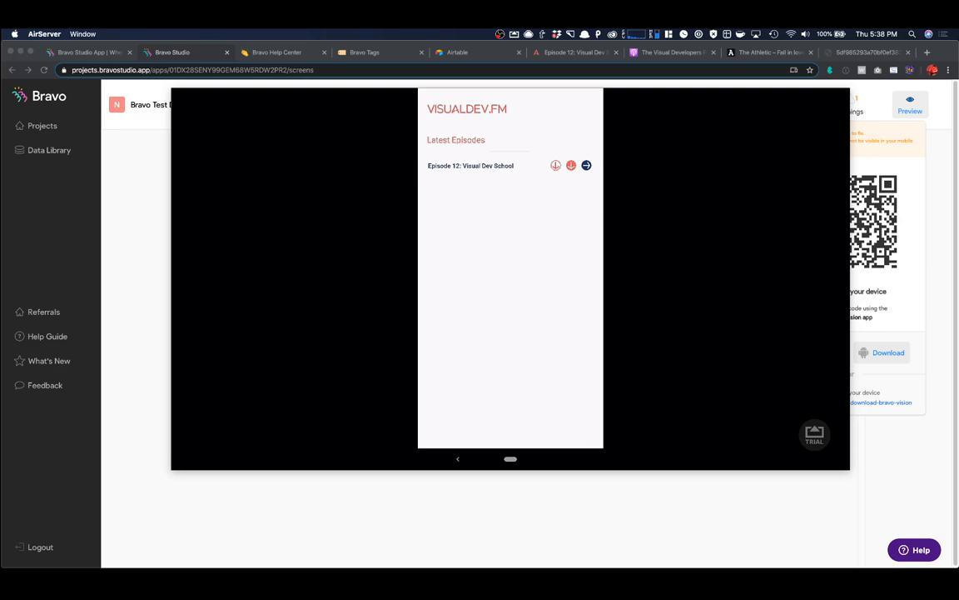
Step: Check the Bravo Studio project's warnings, then return to the mirrored phone preview and try the Episode 12 arrow
{"action": "left_click", "coordinate": [559, 83]}
{"action": "left_click", "coordinate": [849, 106]}
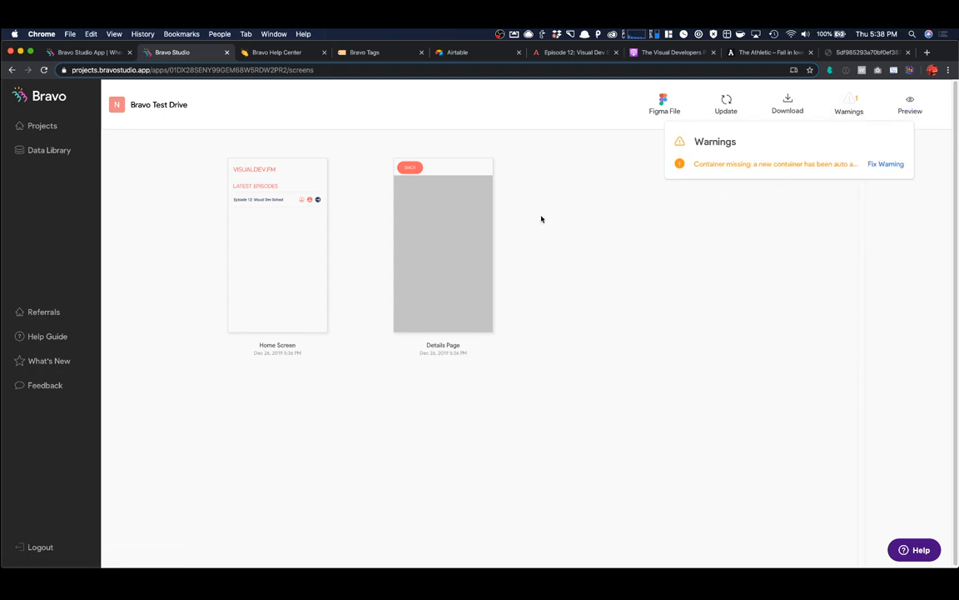
{"action": "key", "text": "super+Tab"}
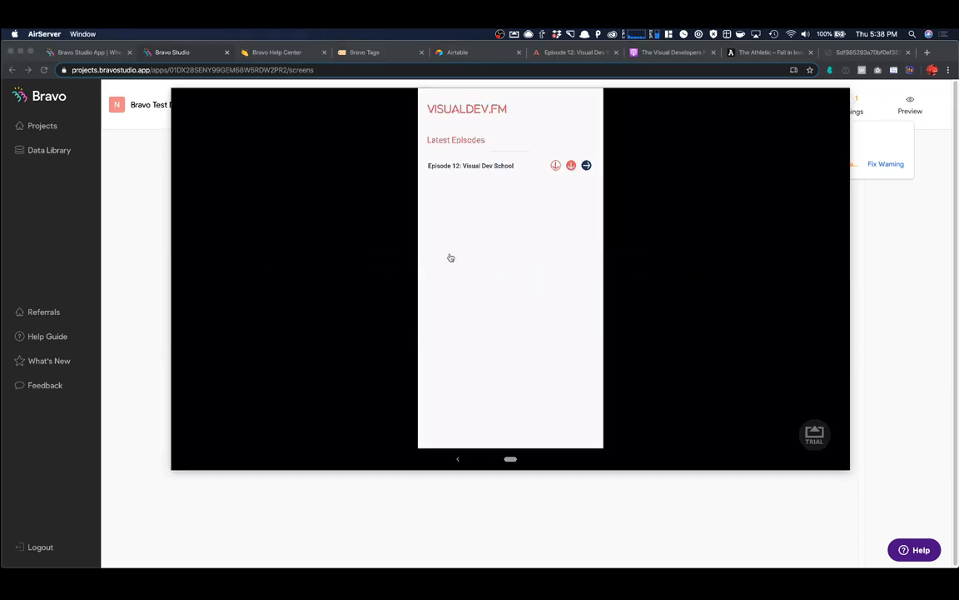
{"action": "left_click", "coordinate": [586, 167]}
Step: Return to the Bravo Tags table in Chrome and review the Web View tag and its neighbouring entries
{"action": "left_click", "coordinate": [366, 52]}
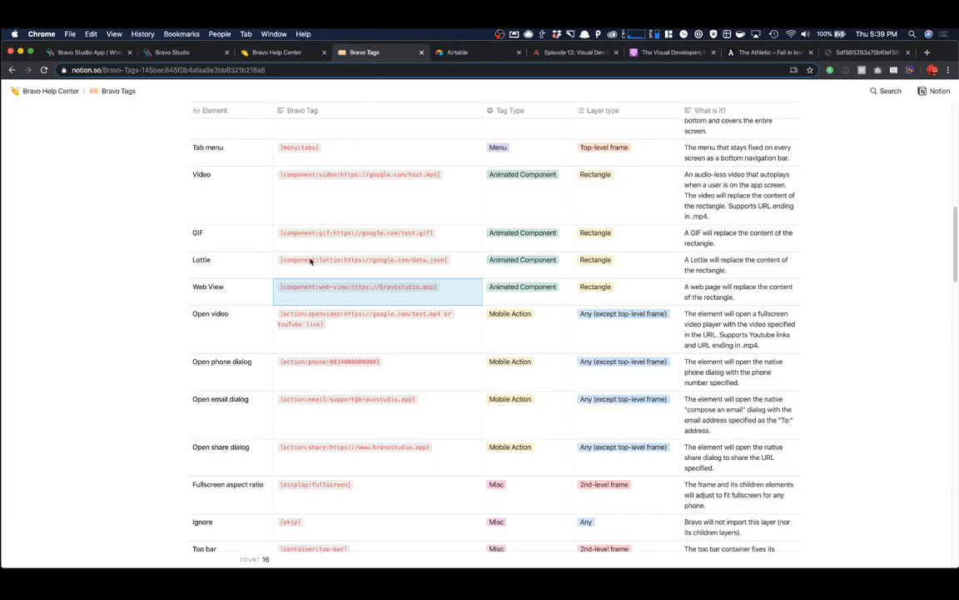
{"action": "left_click", "coordinate": [109, 298]}
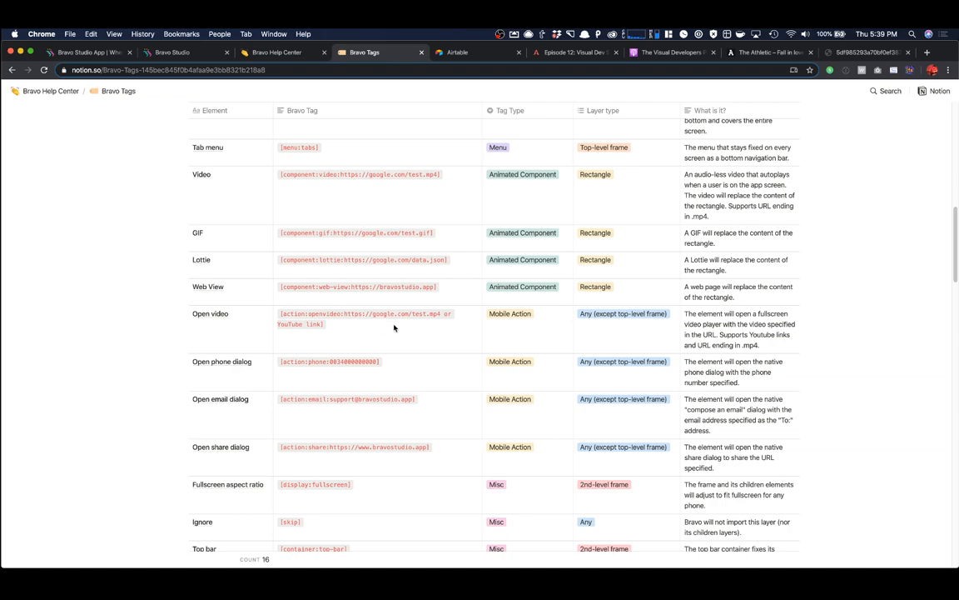
{"action": "scroll", "coordinate": [393, 327], "scroll_direction": "up", "scroll_amount": 2}
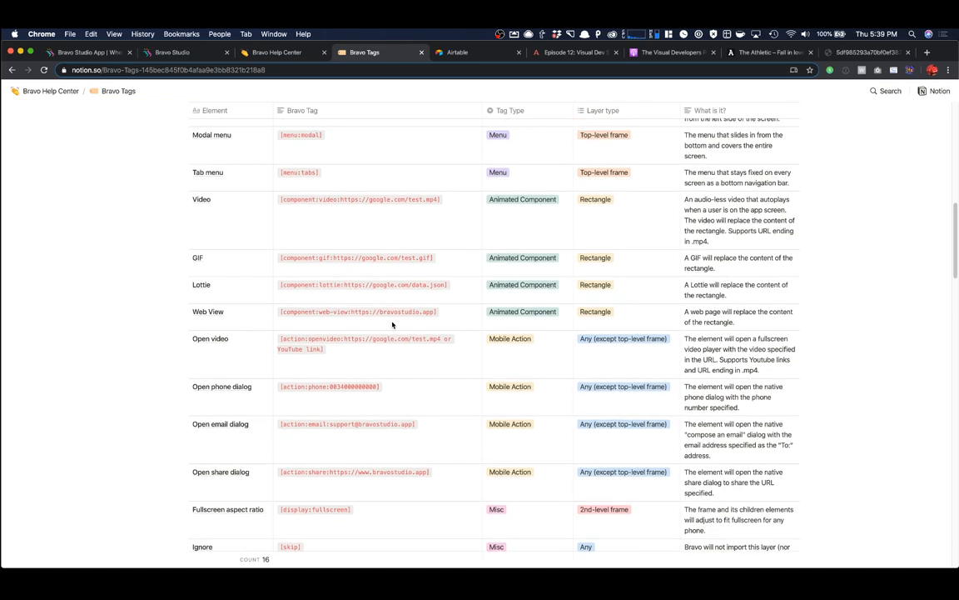
Step: Review the remaining entries of the Bravo Tags table, down to the Splash screen and App icon tags
{"action": "scroll", "coordinate": [385, 224], "scroll_direction": "down", "scroll_amount": 5}
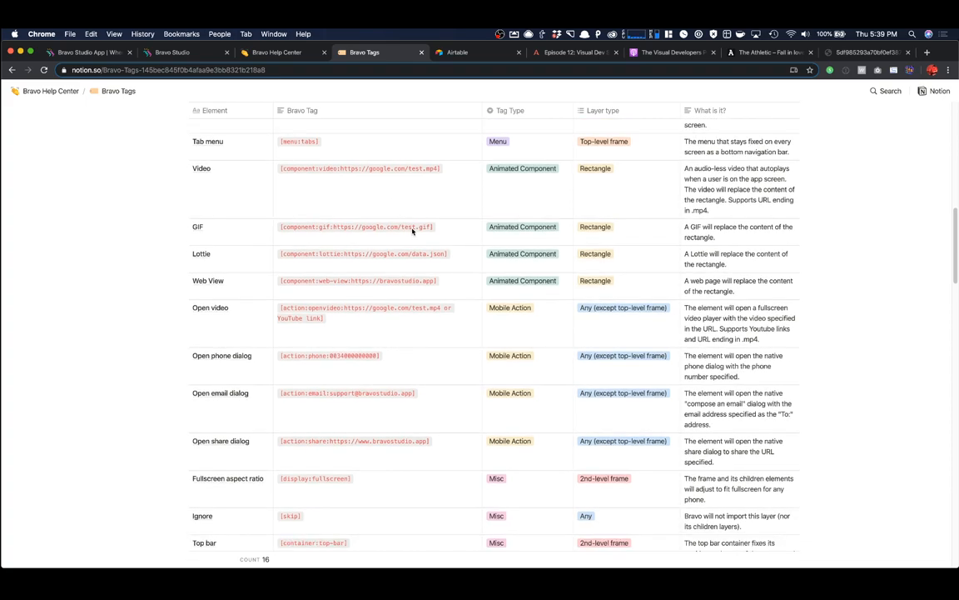
{"action": "scroll", "coordinate": [384, 256], "scroll_direction": "up", "scroll_amount": 2}
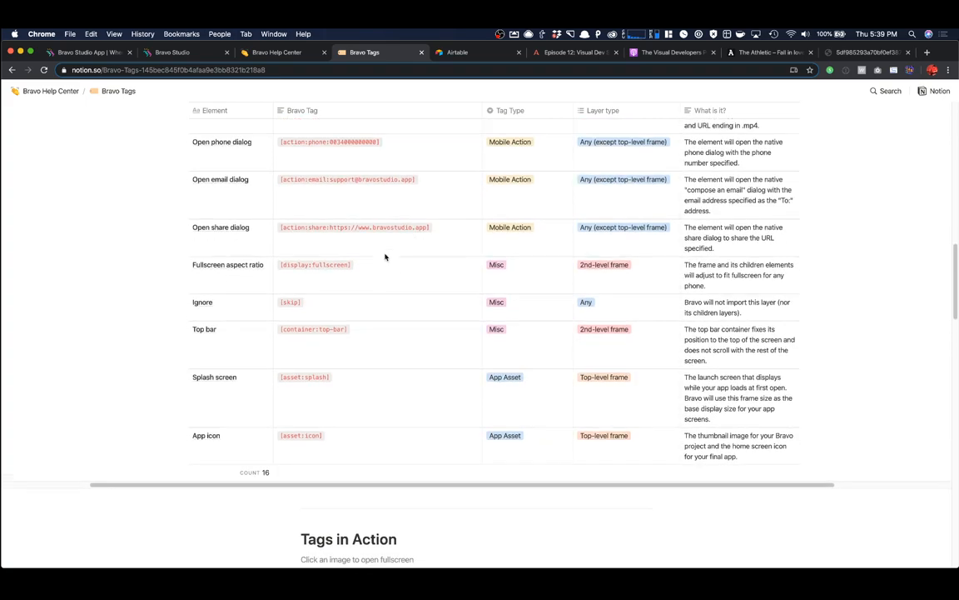
{"action": "scroll", "coordinate": [385, 257], "scroll_direction": "up", "scroll_amount": 8}
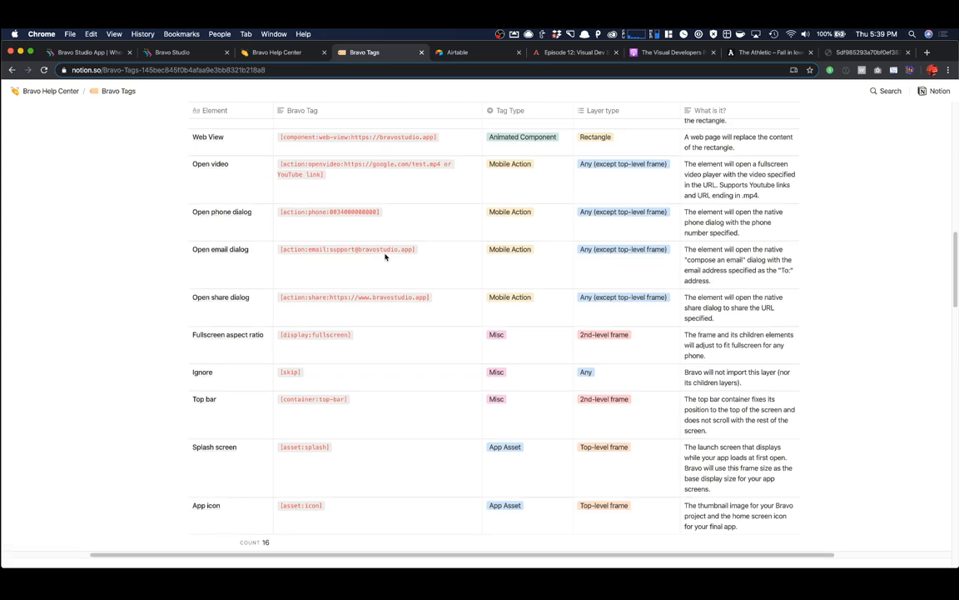
{"action": "scroll", "coordinate": [379, 237], "scroll_direction": "up", "scroll_amount": 8}
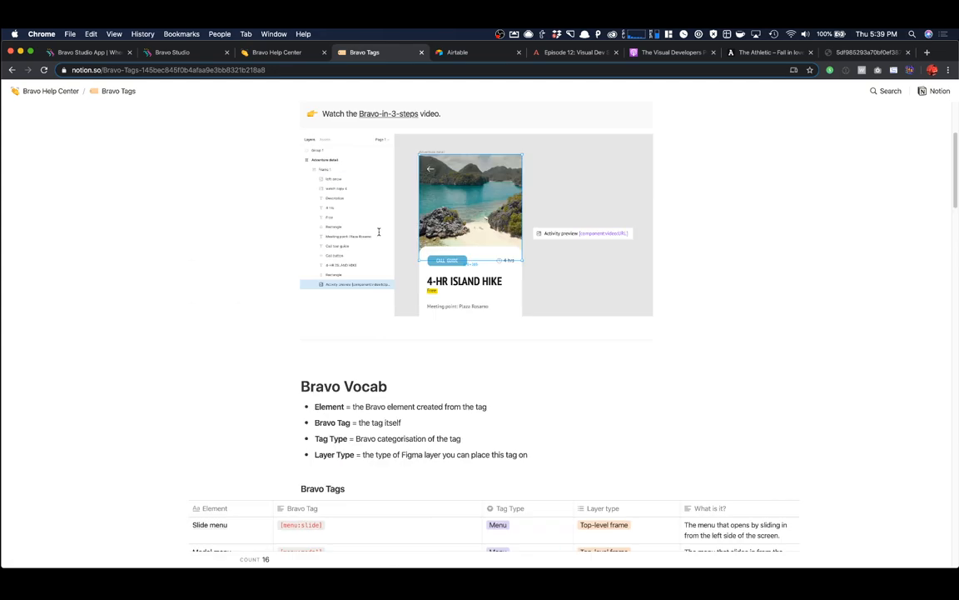
Step: Switch to Figma and inspect the Home Screen and Details Page frames side by side
{"action": "key", "text": "super+Tab"}
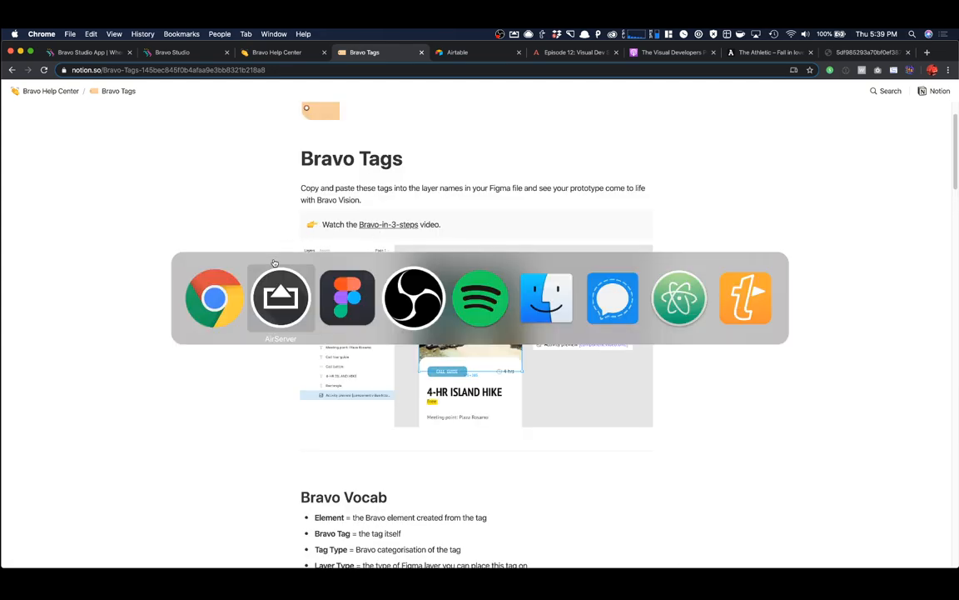
{"action": "left_click", "coordinate": [348, 295]}
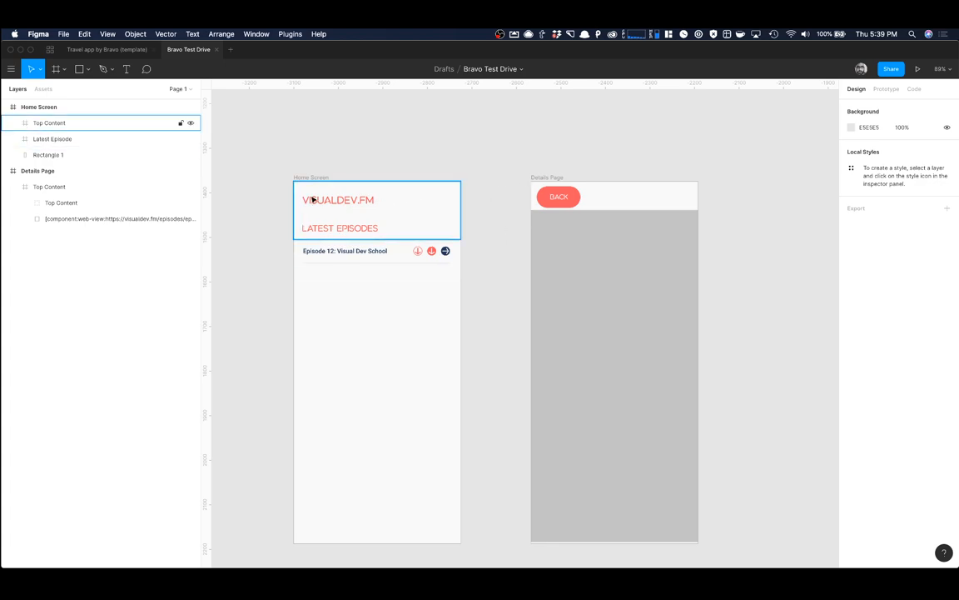
{"action": "left_click", "coordinate": [583, 205]}
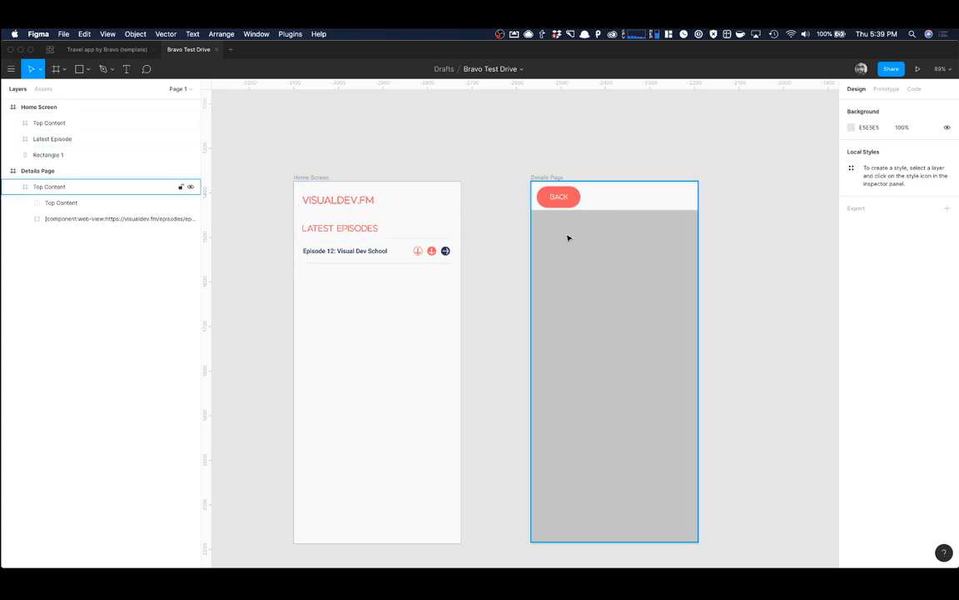
{"action": "left_click", "coordinate": [505, 252]}
{"action": "scroll", "coordinate": [454, 246], "scroll_direction": "down", "scroll_amount": 5}
{"action": "scroll", "coordinate": [457, 246], "scroll_direction": "up", "scroll_amount": 5}
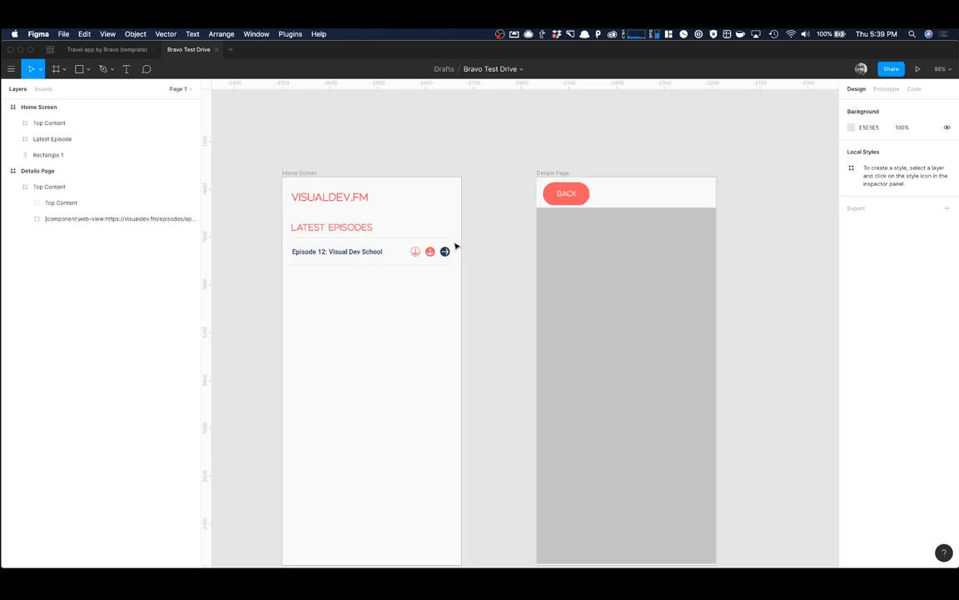
{"action": "scroll", "coordinate": [488, 235], "scroll_direction": "down", "scroll_amount": 3}
{"action": "scroll", "coordinate": [488, 236], "scroll_direction": "down", "scroll_amount": 1}
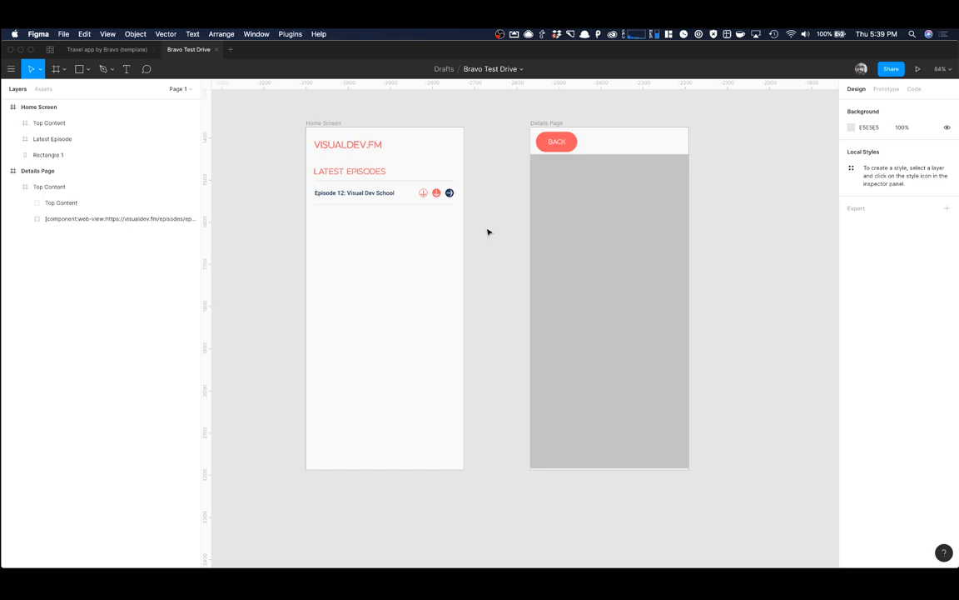
Step: Return to the Bravo Tags page in Chrome and skim its table through to the Tags in Action section
{"action": "key", "text": "super+Tab"}
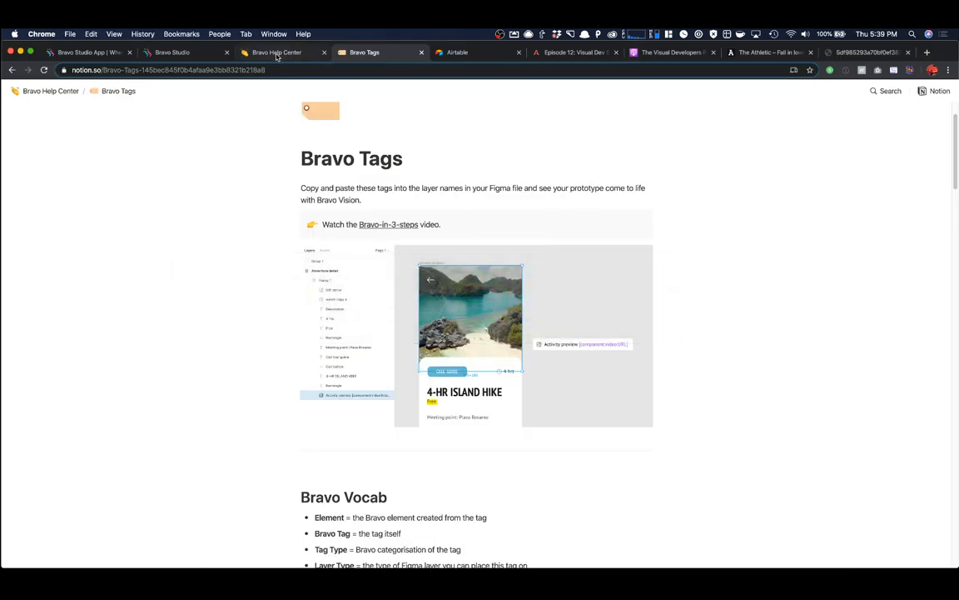
{"action": "scroll", "coordinate": [244, 192], "scroll_direction": "down", "scroll_amount": 5}
{"action": "scroll", "coordinate": [244, 191], "scroll_direction": "down", "scroll_amount": 20}
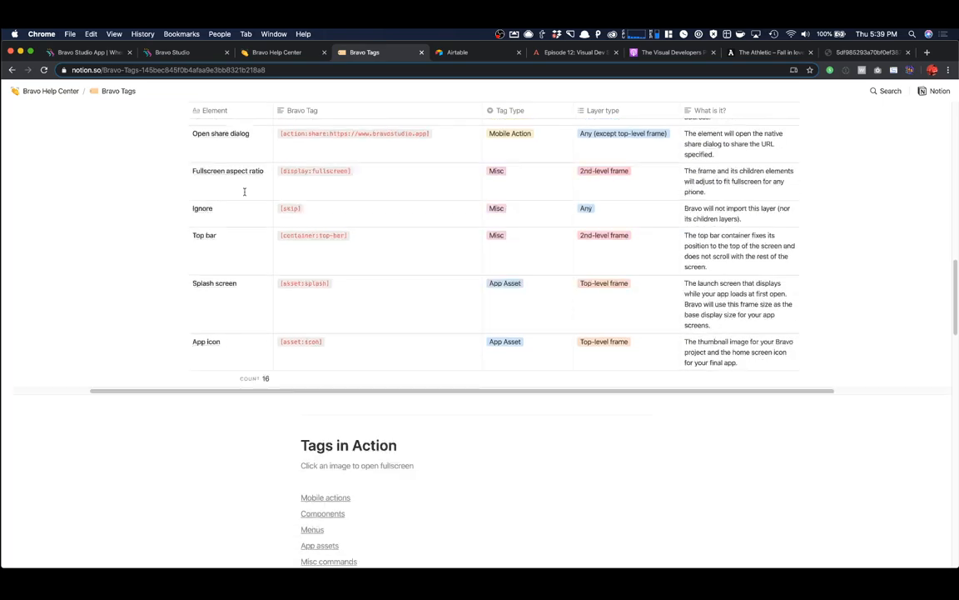
{"action": "scroll", "coordinate": [244, 192], "scroll_direction": "up", "scroll_amount": 20}
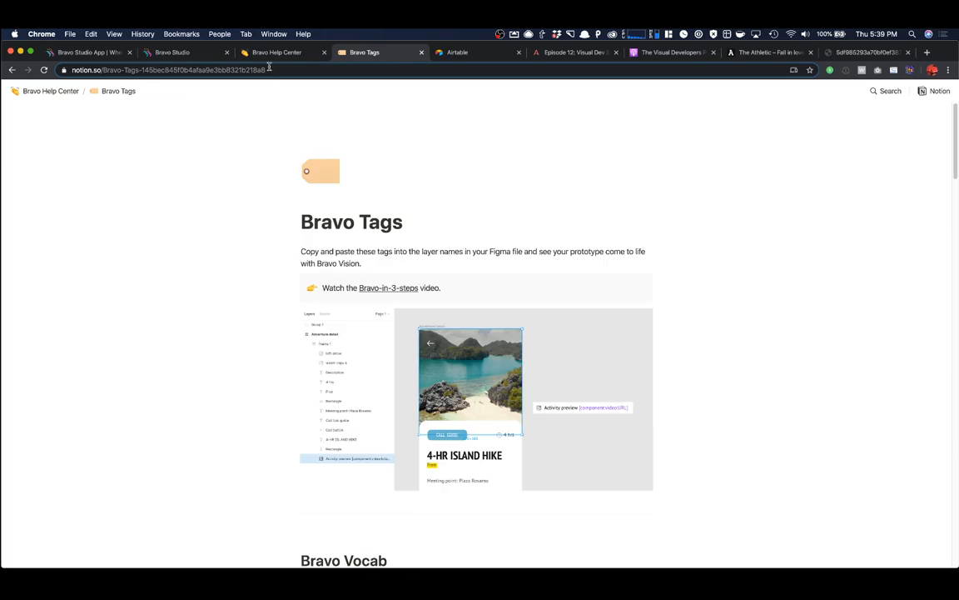
Step: Show the Bravo Test Drive project in Bravo Studio and compare its imported screens with the Figma frames
{"action": "left_click", "coordinate": [179, 51]}
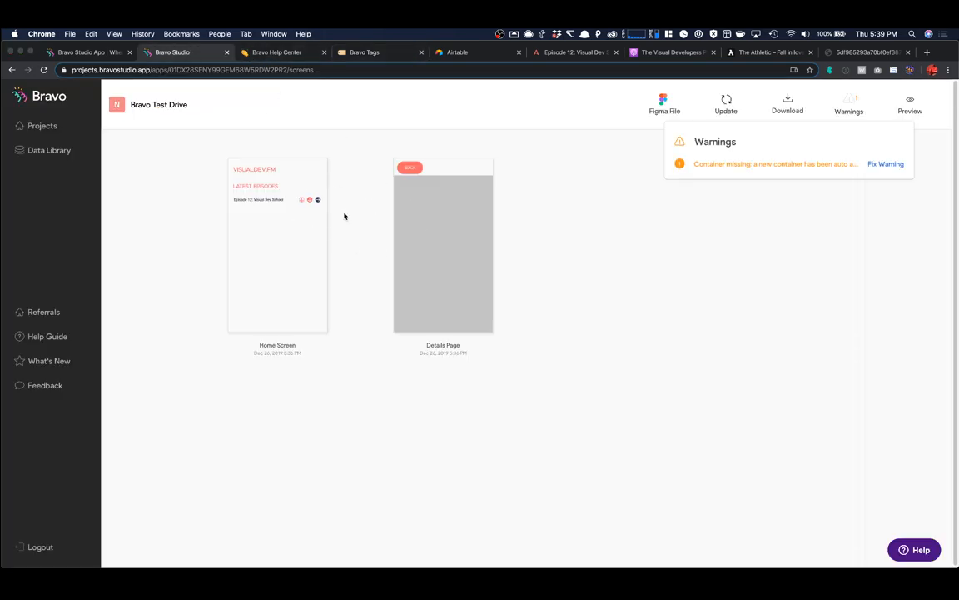
{"action": "key", "text": "super+Tab"}
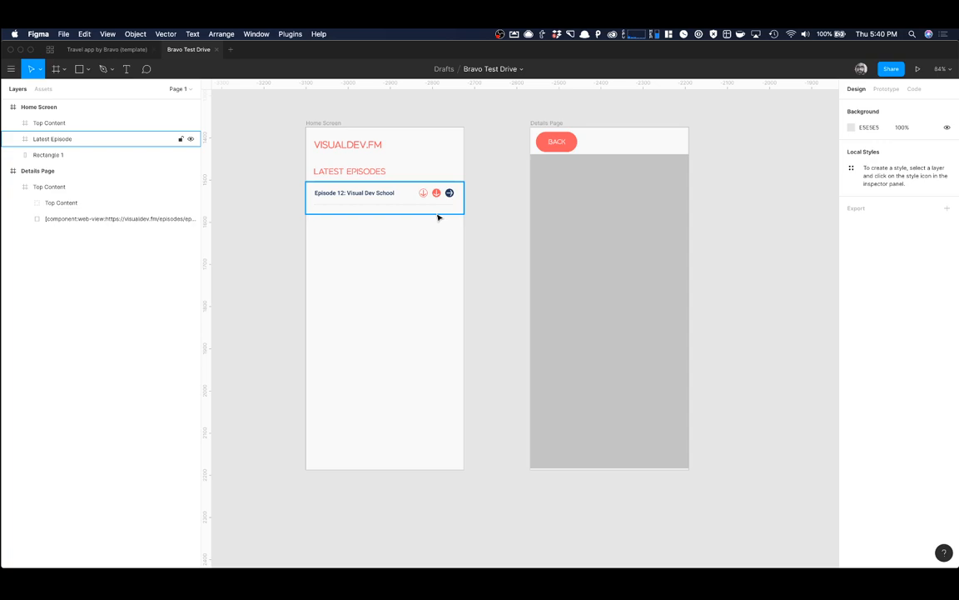
{"action": "key", "text": "super+Tab"}
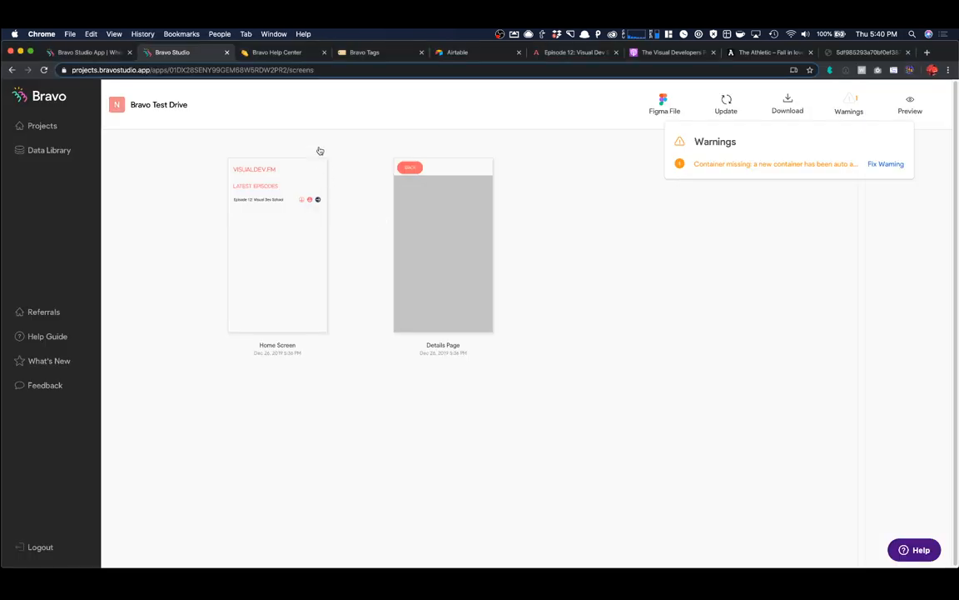
Step: Open the FAQ page from the end of the Bravo Help Center and look through its question categories
{"action": "left_click", "coordinate": [281, 57]}
{"action": "scroll", "coordinate": [371, 237], "scroll_direction": "down", "scroll_amount": 15}
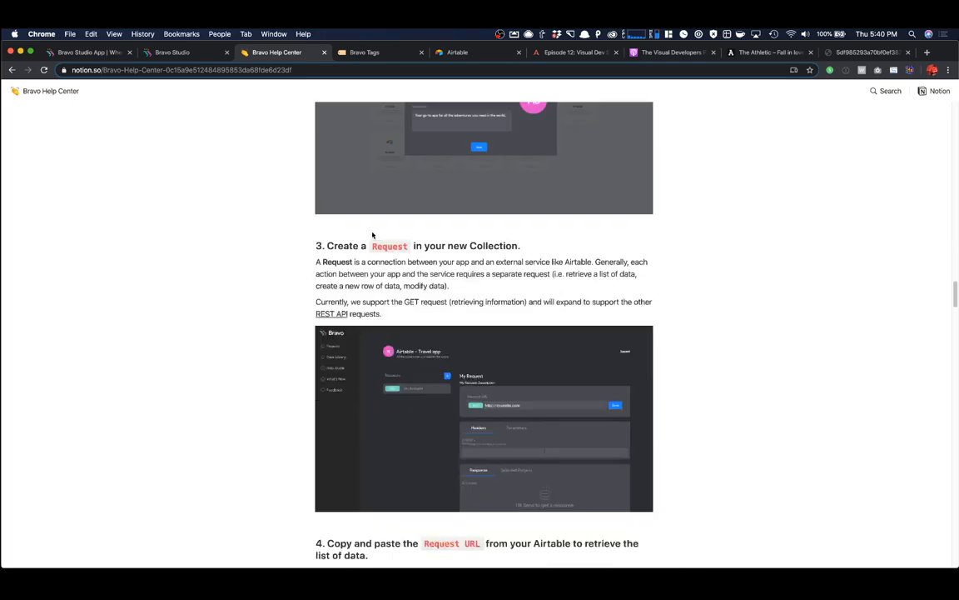
{"action": "scroll", "coordinate": [372, 235], "scroll_direction": "down", "scroll_amount": 20}
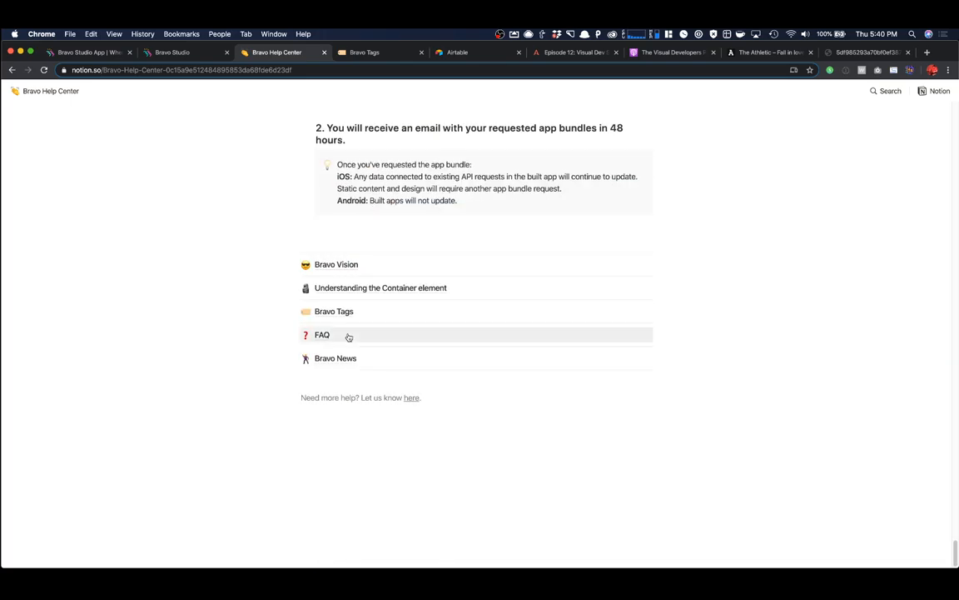
{"action": "left_click", "coordinate": [321, 336]}
{"action": "scroll", "coordinate": [343, 298], "scroll_direction": "down", "scroll_amount": 5}
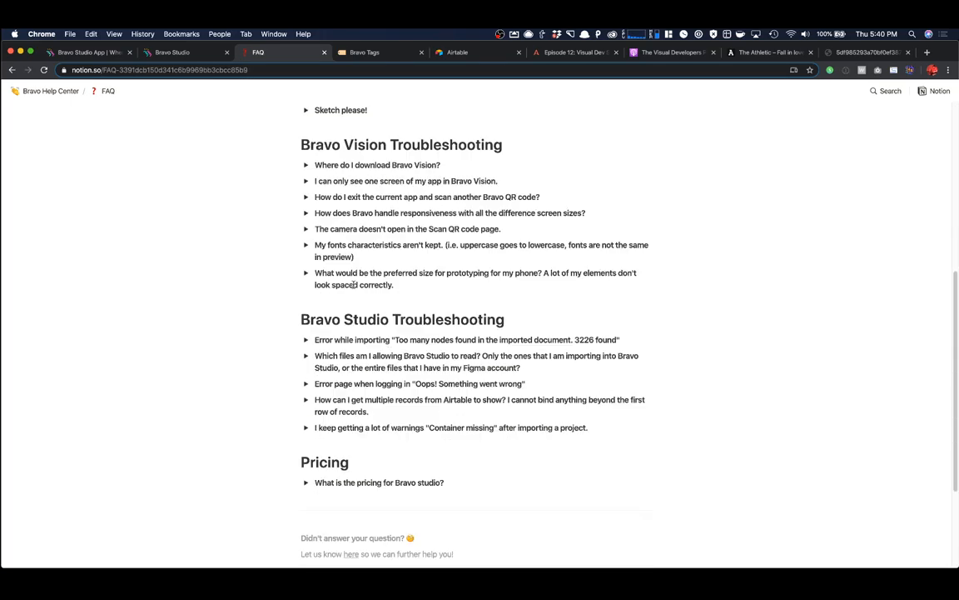
{"action": "scroll", "coordinate": [350, 283], "scroll_direction": "up", "scroll_amount": 3}
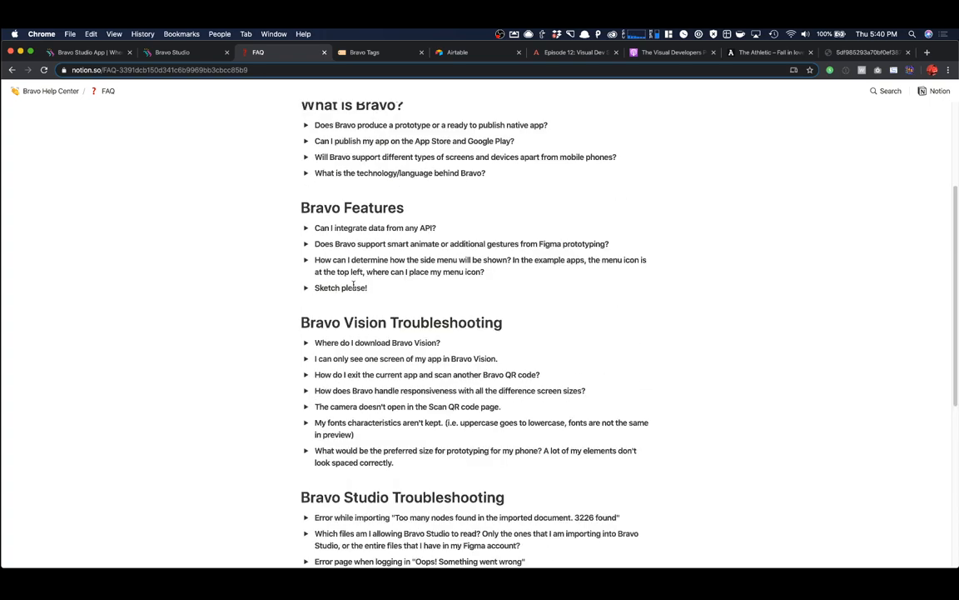
{"action": "scroll", "coordinate": [354, 282], "scroll_direction": "up", "scroll_amount": 1}
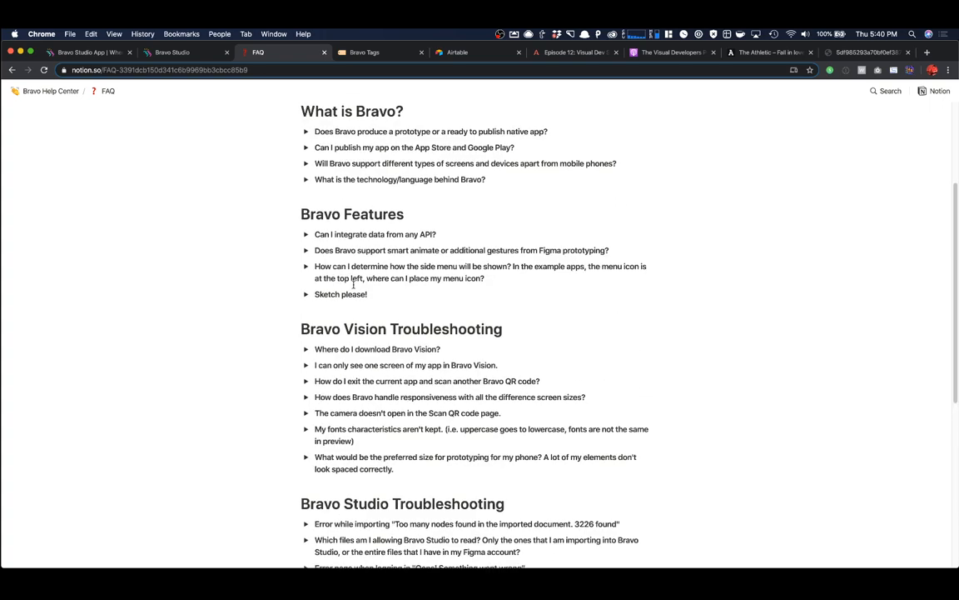
Step: Expand the FAQ answer on publishing to the App Store and Google Play, and skim the remaining questions
{"action": "left_click", "coordinate": [305, 148]}
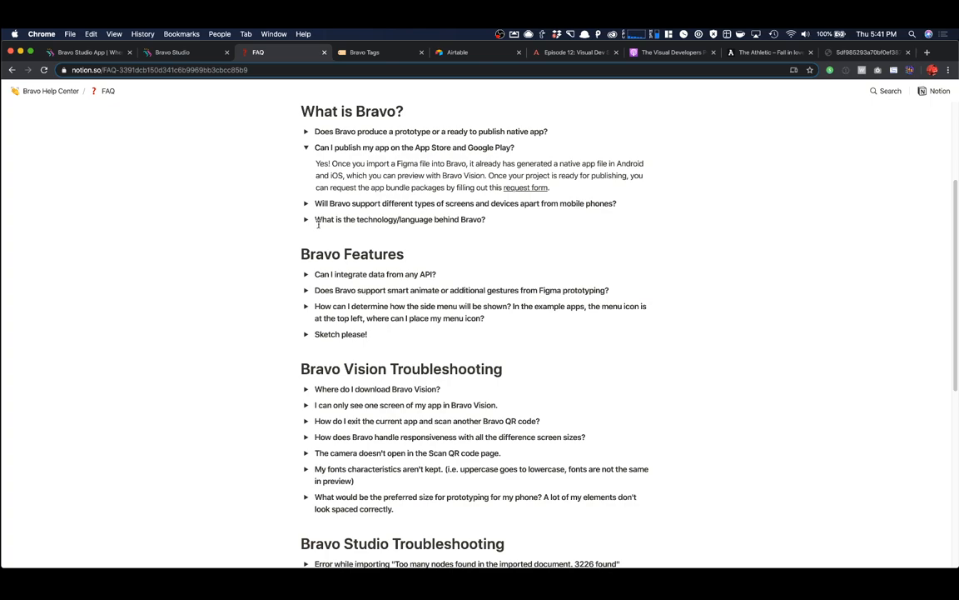
{"action": "scroll", "coordinate": [317, 221], "scroll_direction": "down", "scroll_amount": 2}
{"action": "scroll", "coordinate": [319, 224], "scroll_direction": "down", "scroll_amount": 10}
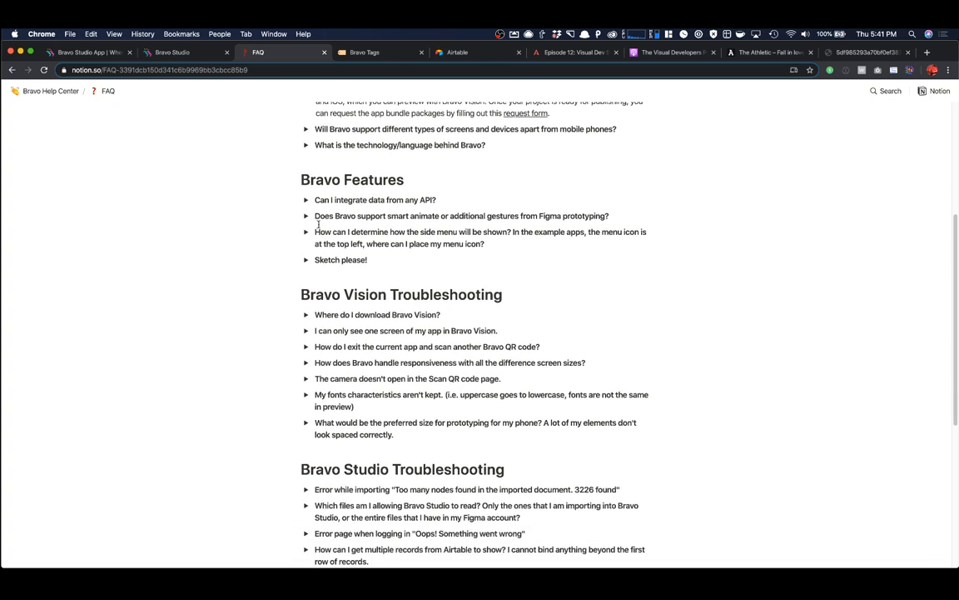
{"action": "scroll", "coordinate": [317, 223], "scroll_direction": "up", "scroll_amount": 15}
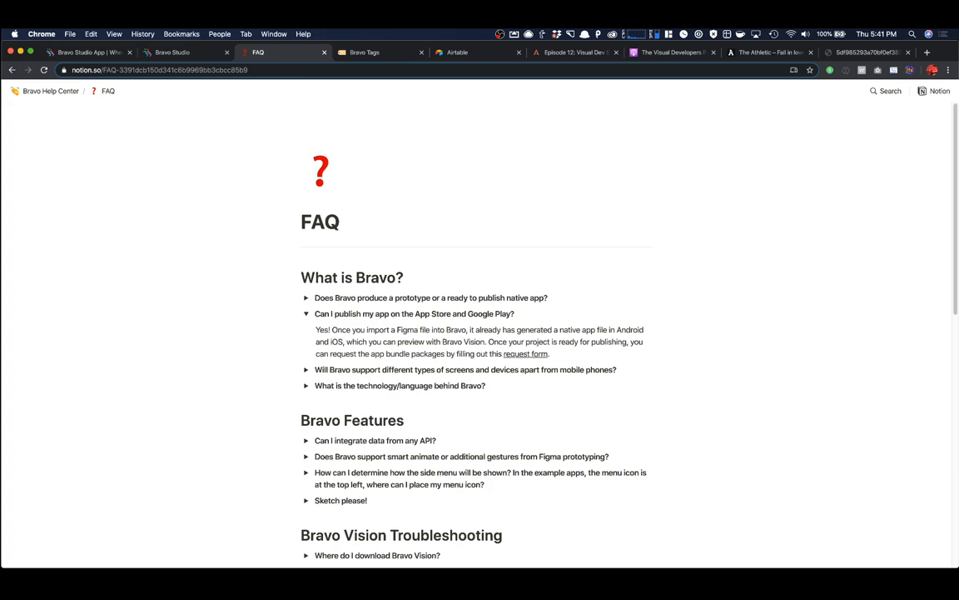
{"action": "key", "text": "super+Tab"}
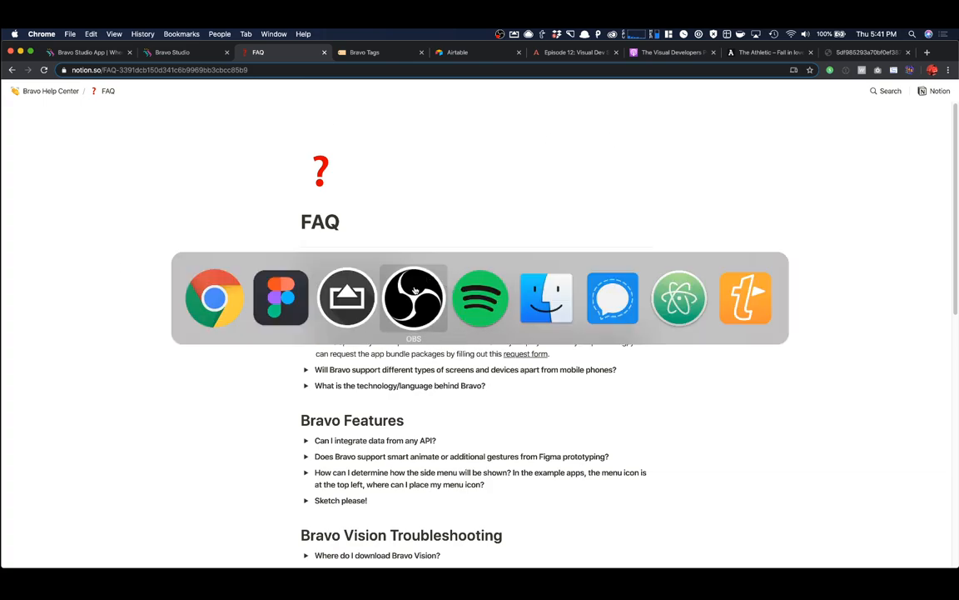
{"action": "left_click", "coordinate": [413, 293]}
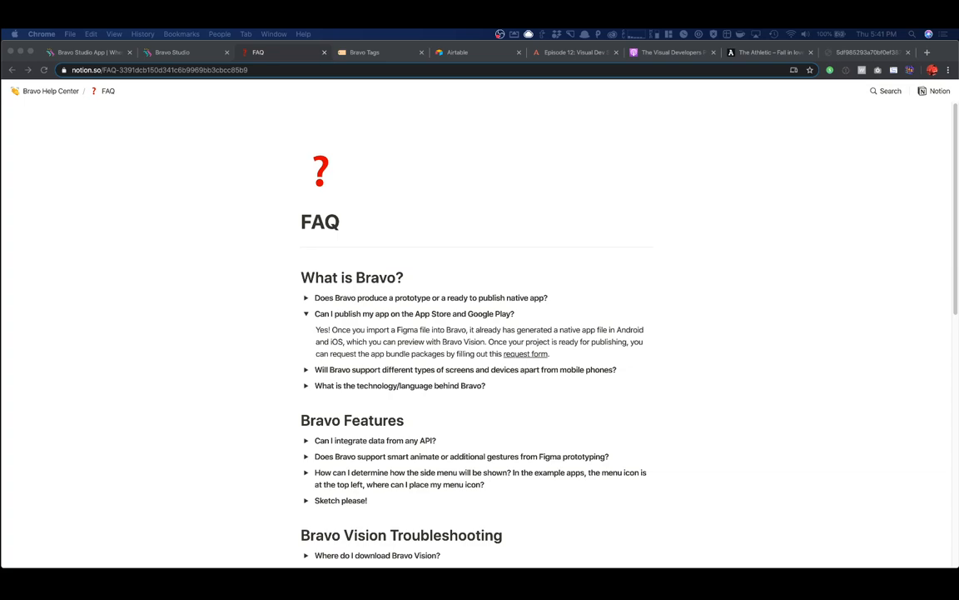